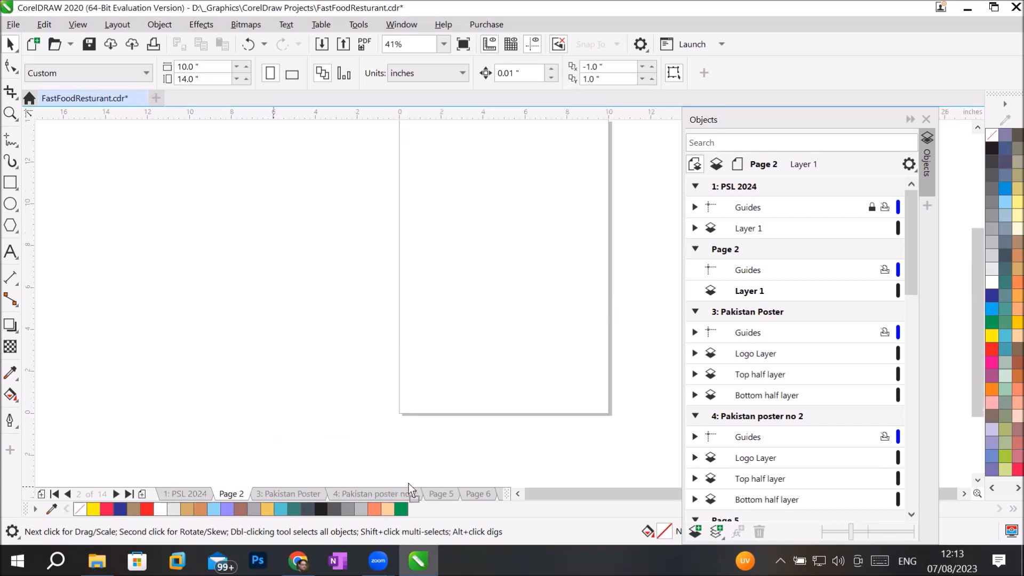
Step: Reorder the page tabs so the blank pages come before PSL 2024 and the Pakistan Poster pages
left_click_drag(326, 490, 435, 496)
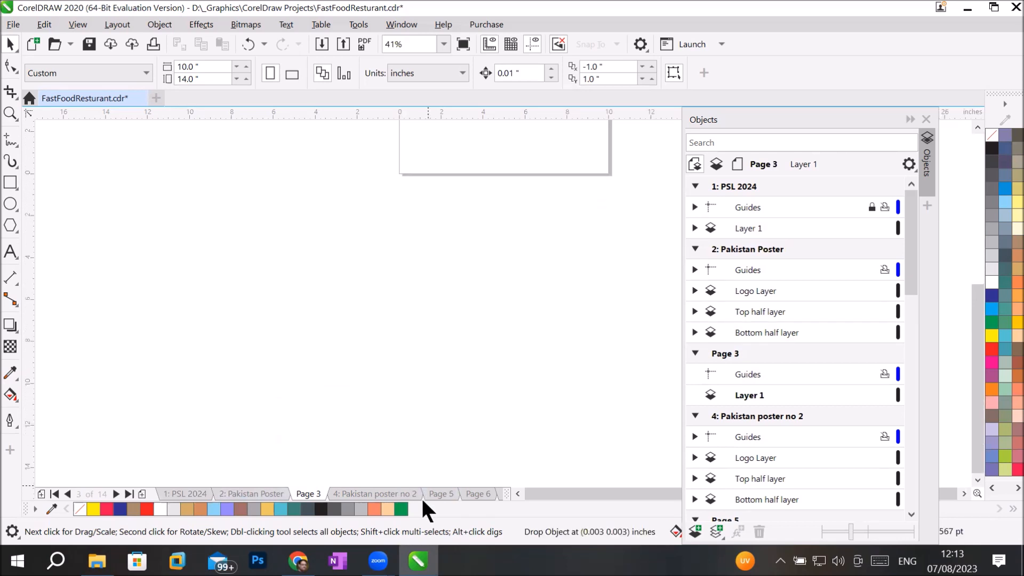
mouse_move(305, 491)
left_mouse_down()
mouse_move(159, 483)
mouse_move(299, 498)
mouse_move(188, 492)
mouse_move(213, 498)
left_mouse_up()
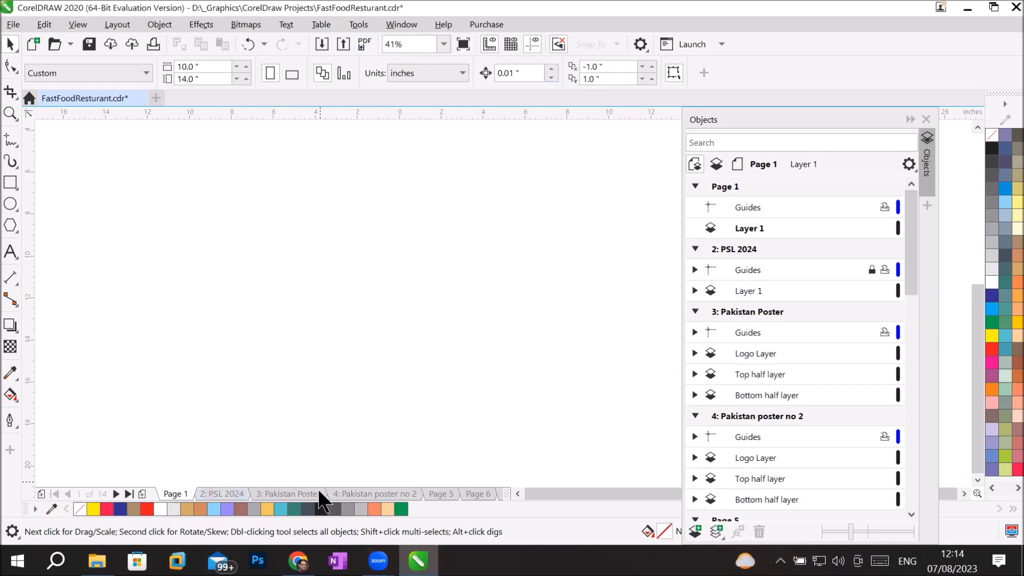
left_click(296, 494)
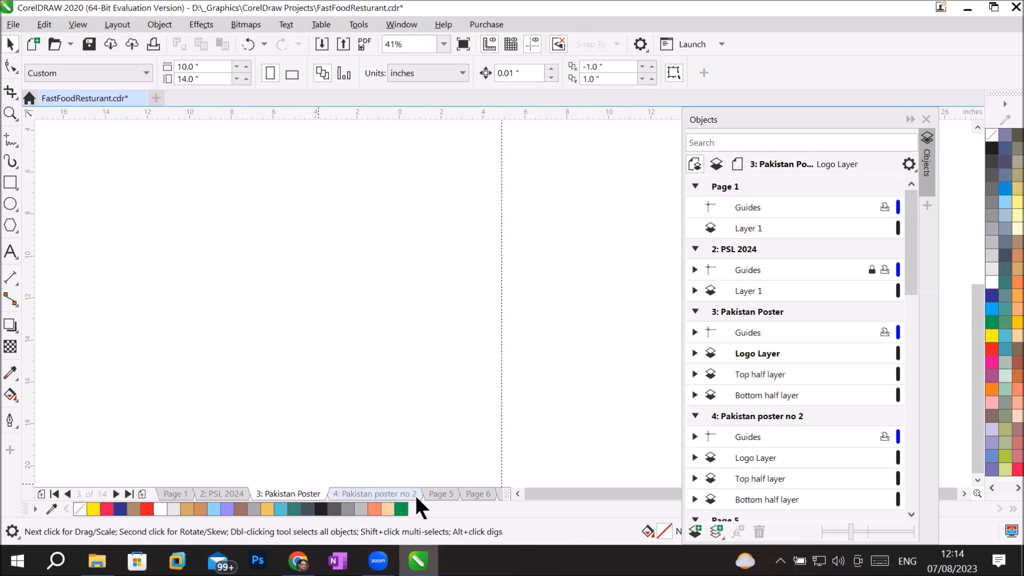
left_click(440, 496)
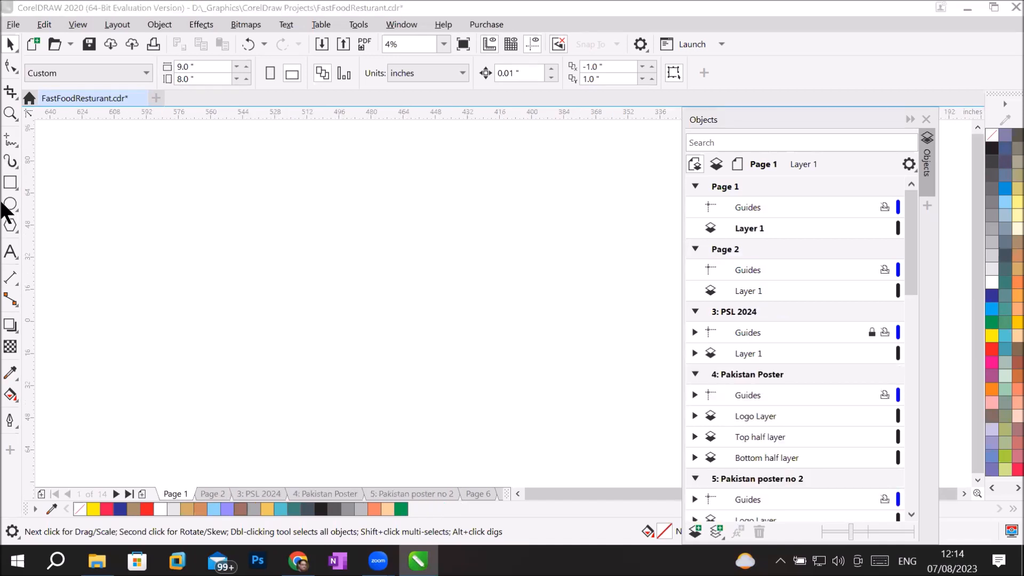
Step: Pick the Zoom tool, fit Page 1 in the window, and collapse then re-expand the Objects docker
left_click(11, 115)
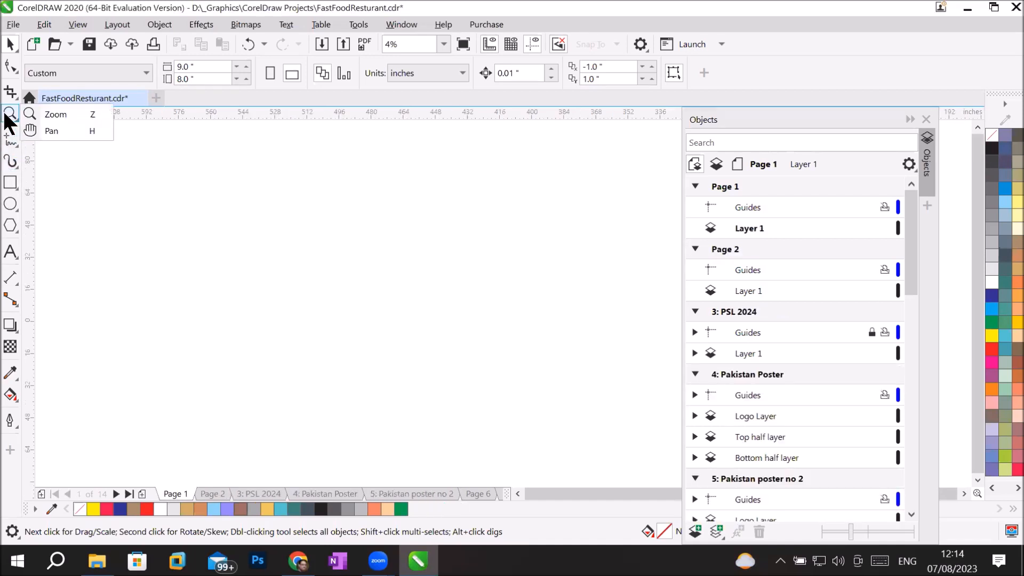
left_click(49, 114)
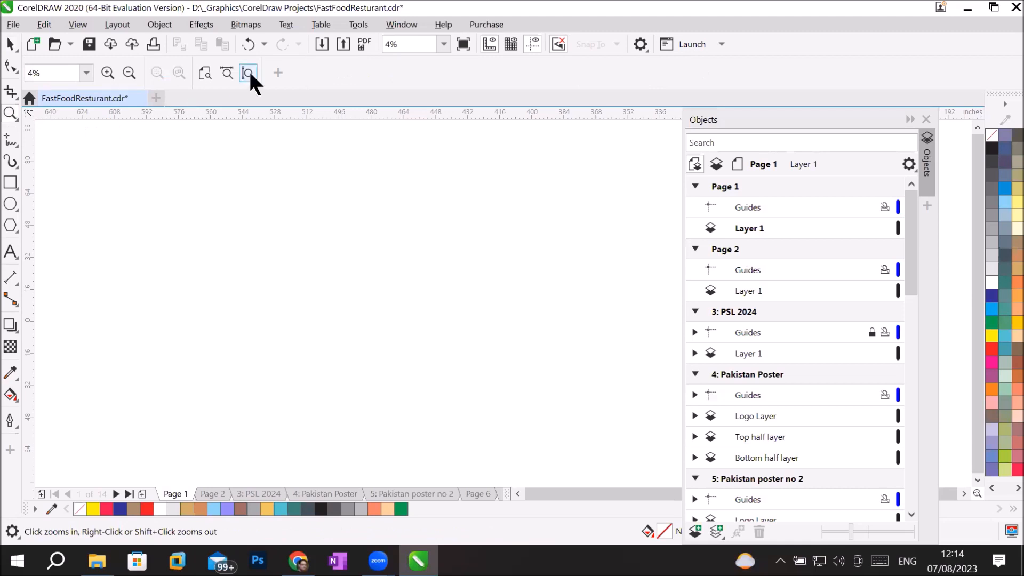
left_click(248, 74)
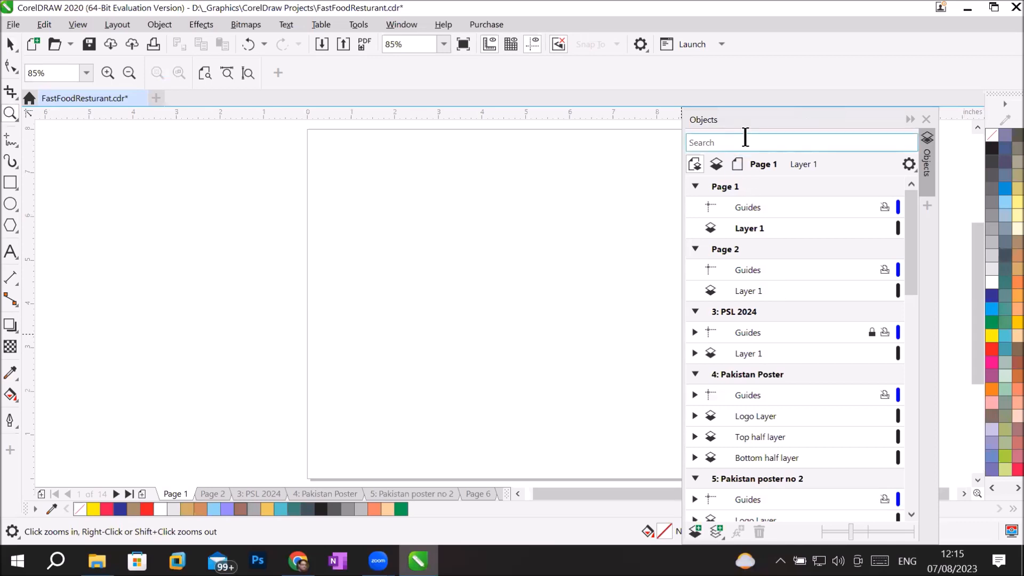
left_click(913, 118)
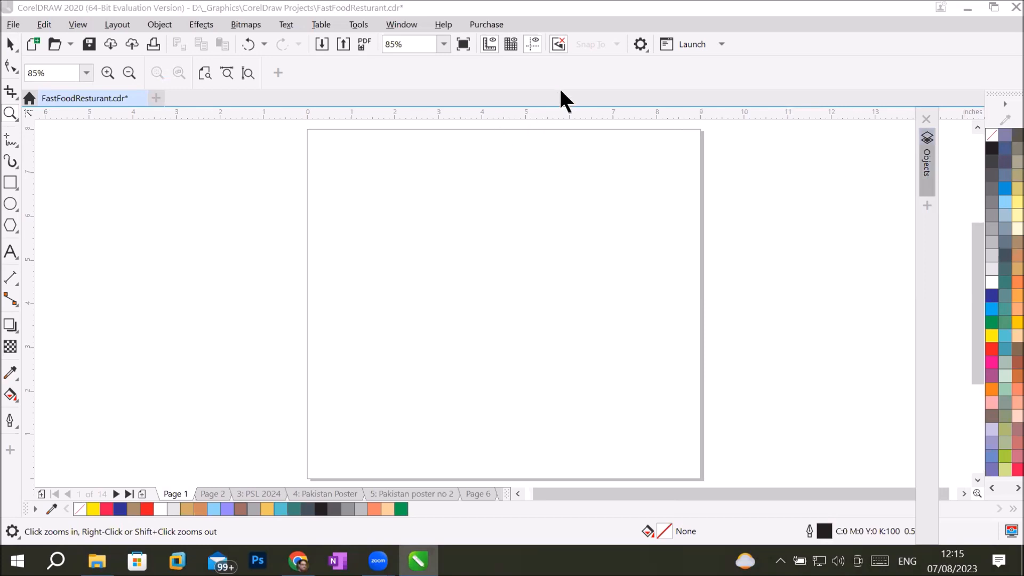
left_click(921, 153)
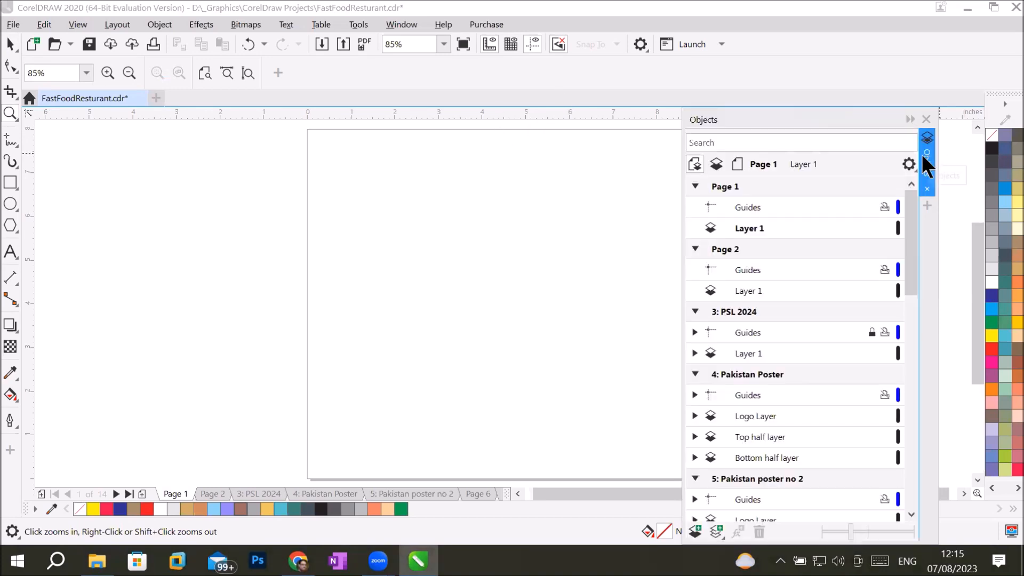
Step: In the Objects docker, visit the Master Page guides and Page 11, then make Page 12's Guides layer current
left_click_drag(910, 238, 907, 477)
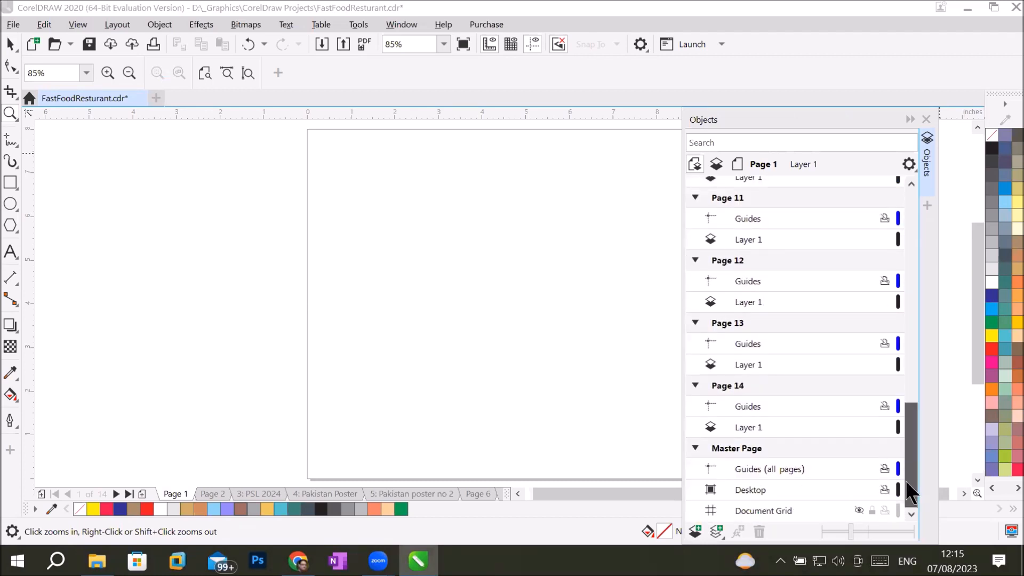
left_click(726, 448)
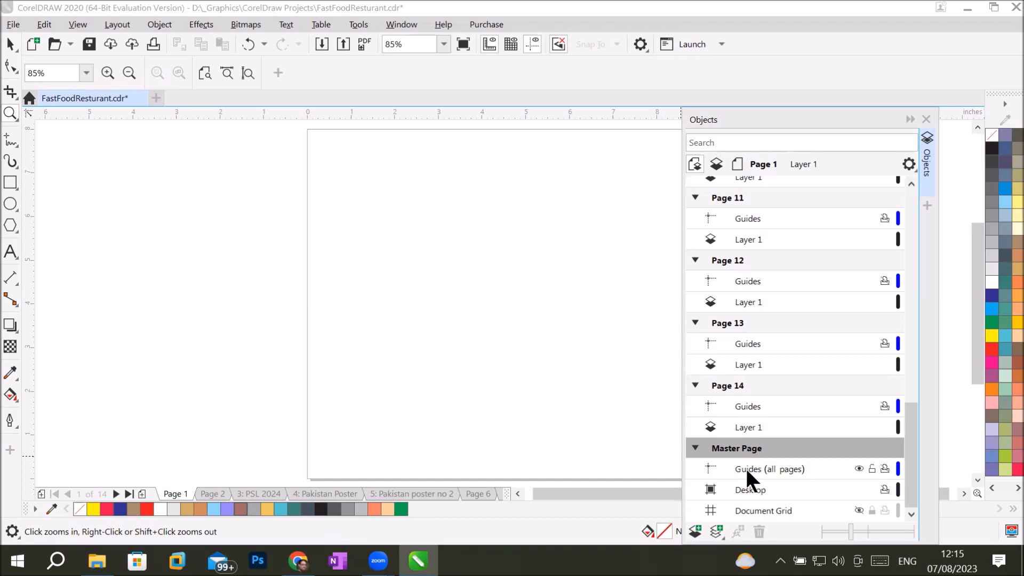
left_click(745, 469)
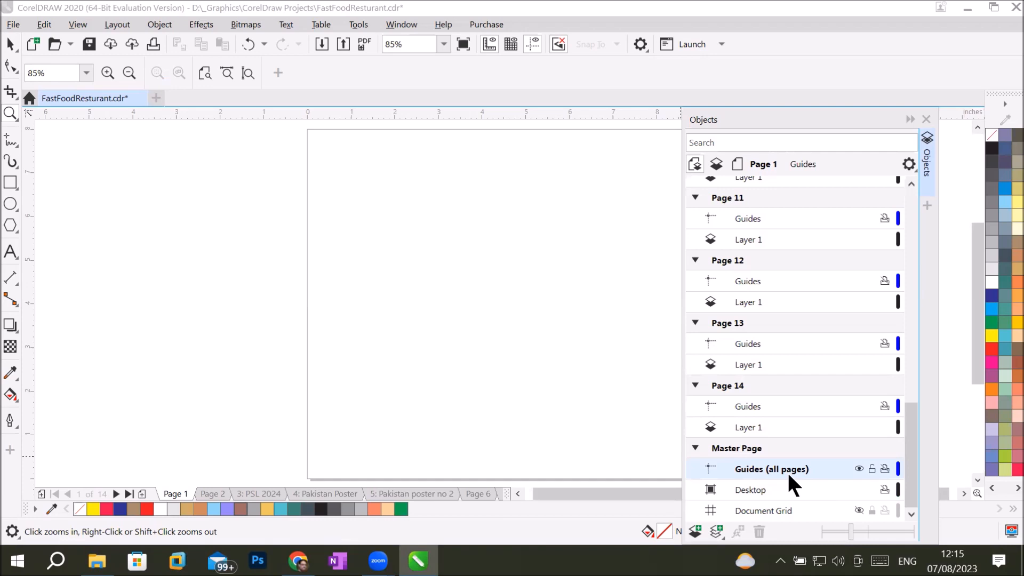
left_click(726, 201)
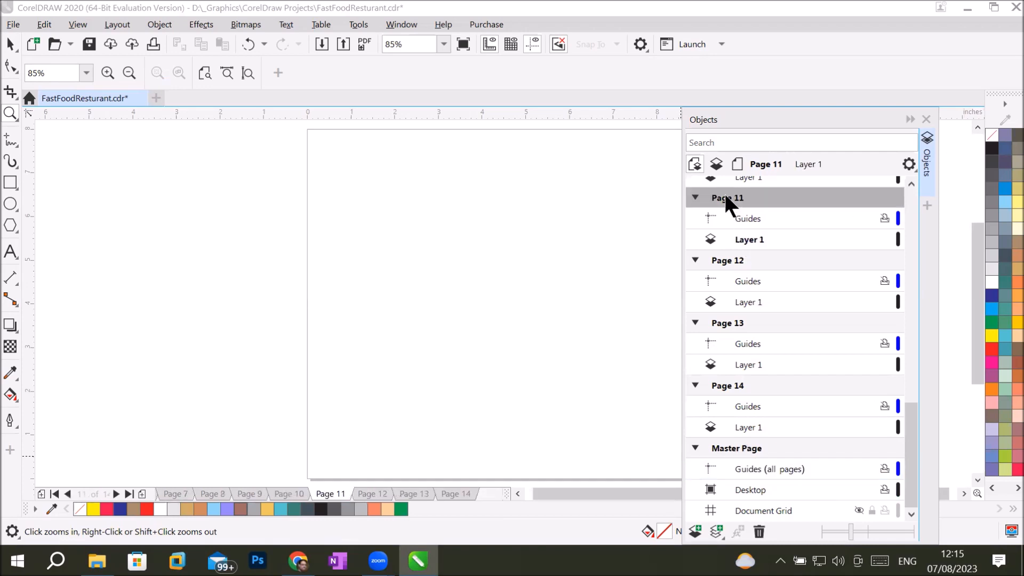
left_click(745, 219)
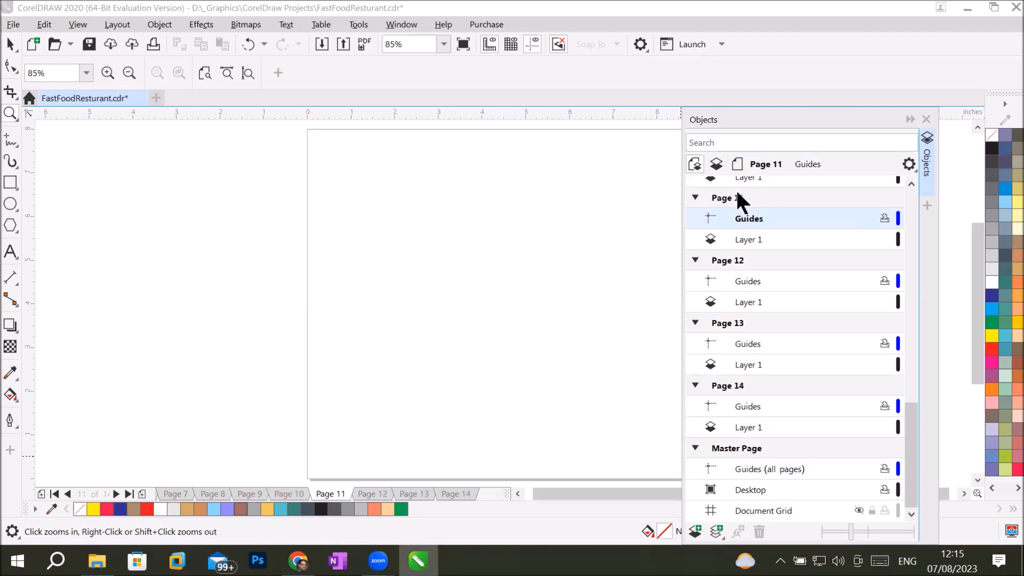
left_click(737, 259)
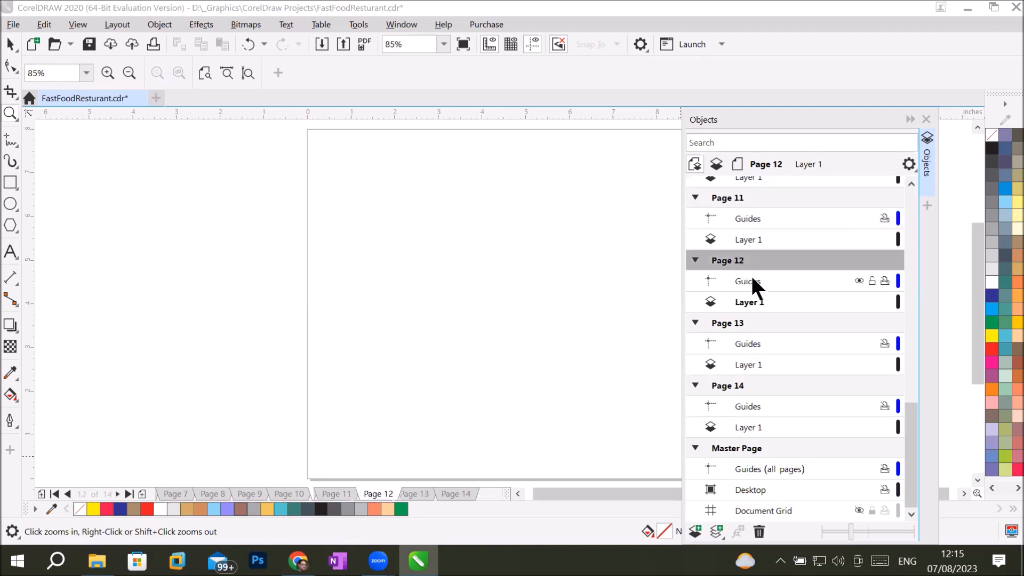
left_click(751, 279)
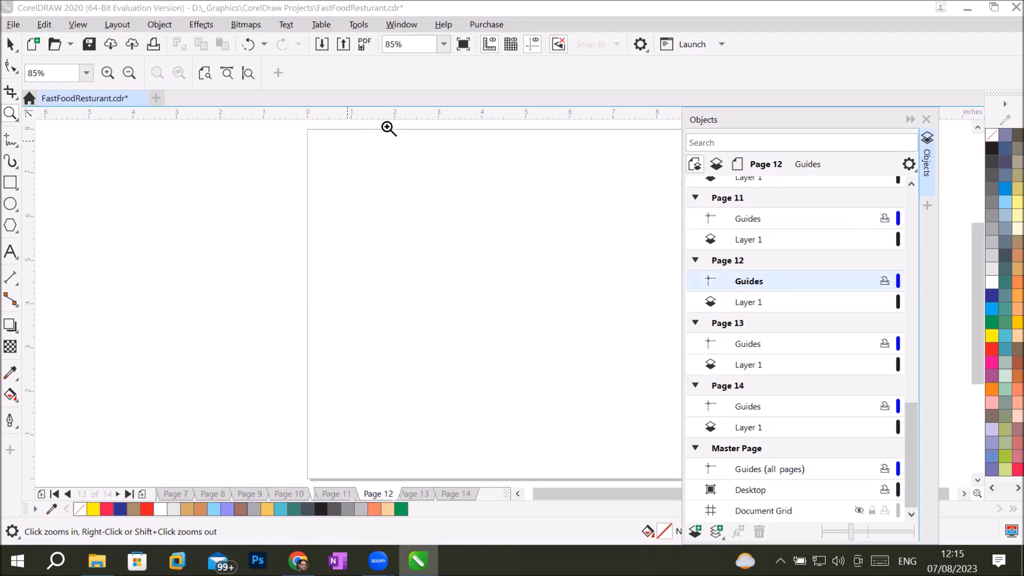
Step: Add horizontal guidelines near Page 12's top and bottom, checking Pages 11 and 13 stay unaffected
left_click(400, 111)
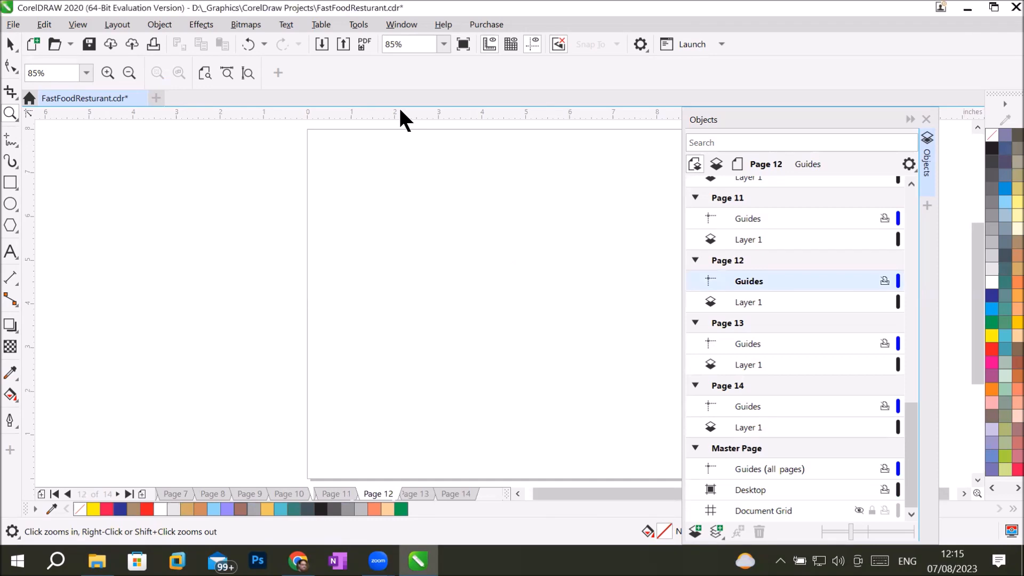
left_click_drag(396, 144, 398, 142)
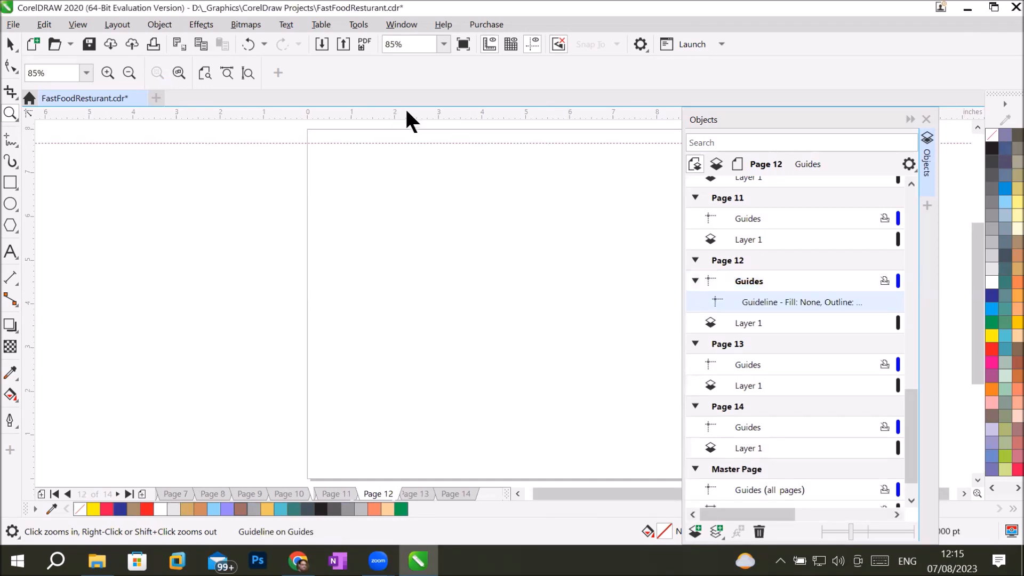
left_click_drag(409, 449, 408, 459)
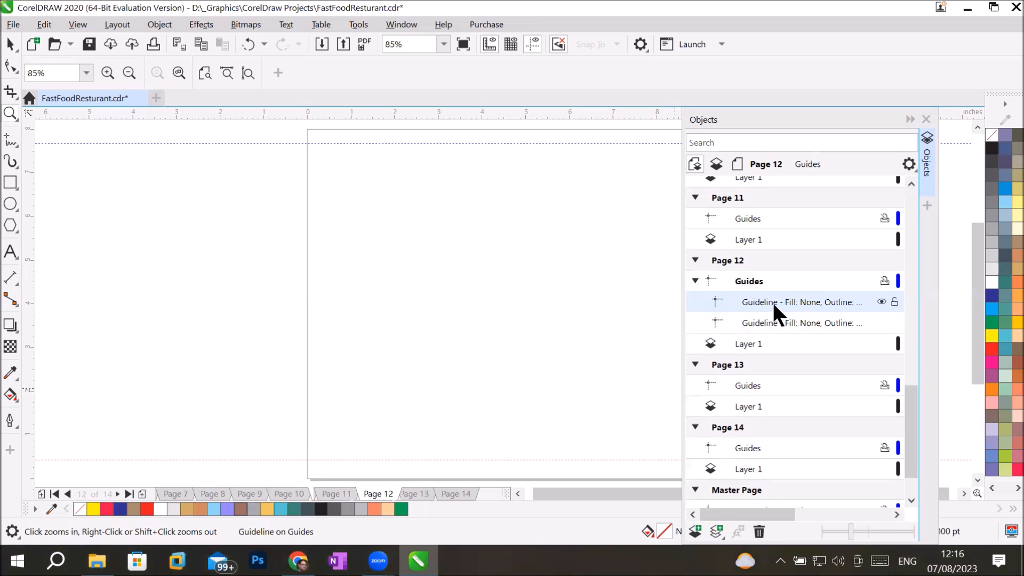
left_click(732, 204)
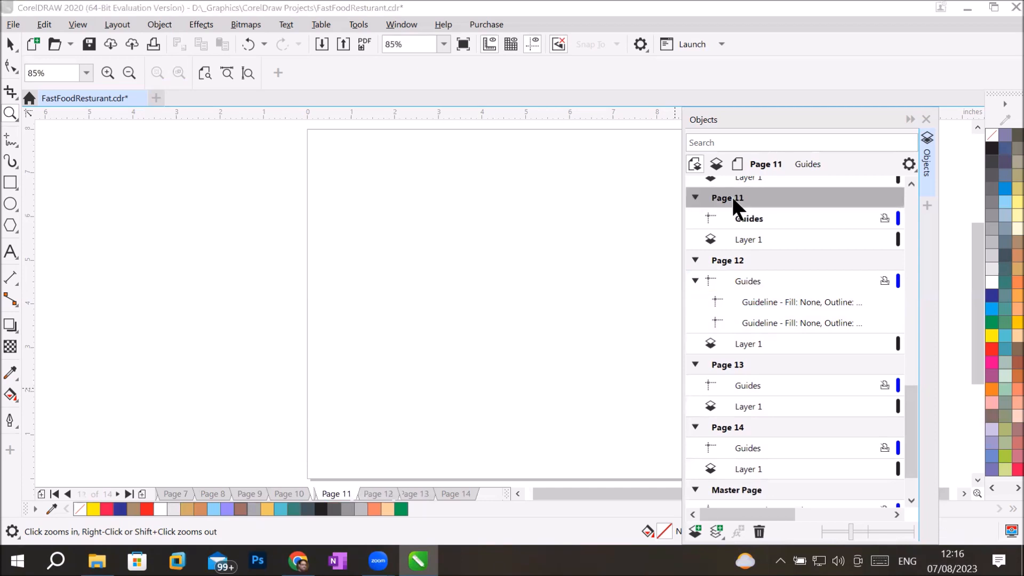
left_click(728, 363)
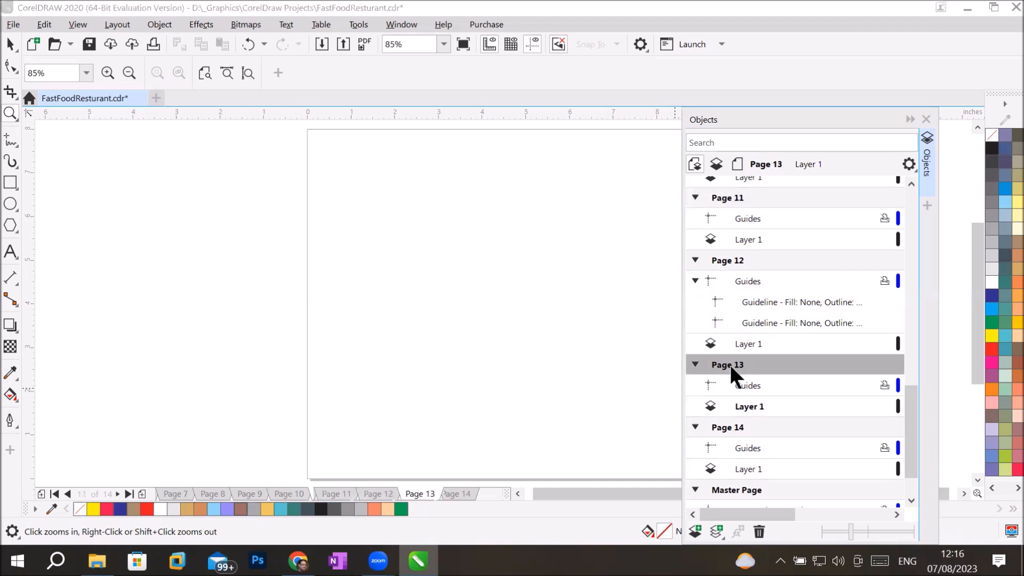
left_click(728, 260)
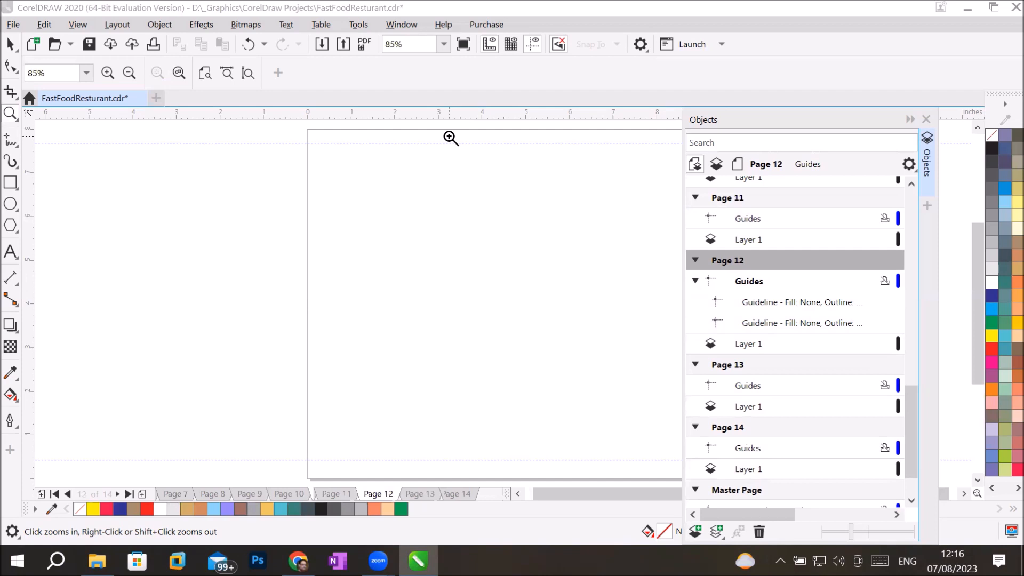
scroll(468, 216, "down", 2)
scroll(468, 216, "up", 1)
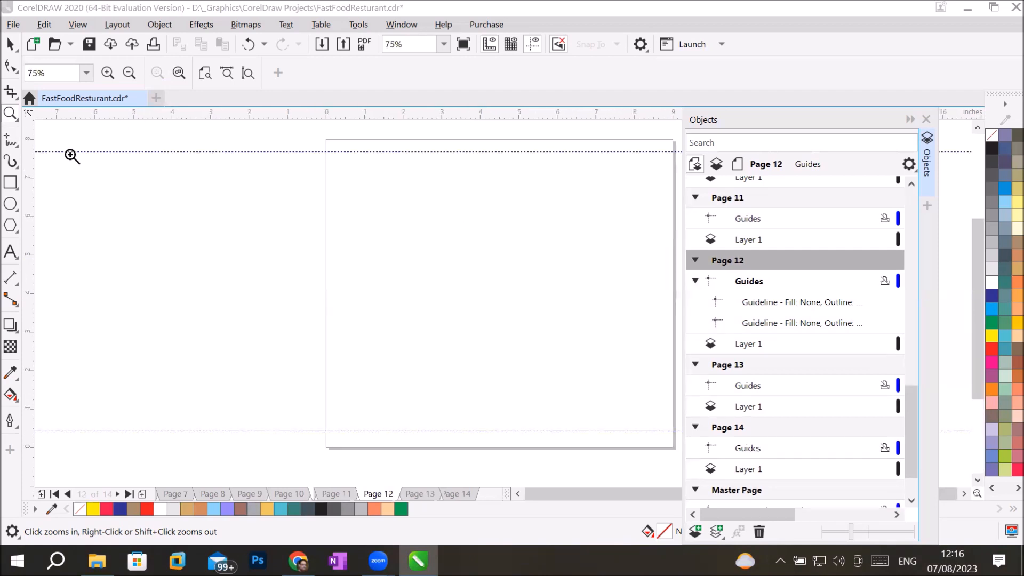
Step: Add vertical guidelines near Page 12's left and right edges
left_click_drag(30, 201, 337, 244)
left_click_drag(31, 240, 577, 293)
left_click_drag(661, 304, 656, 292)
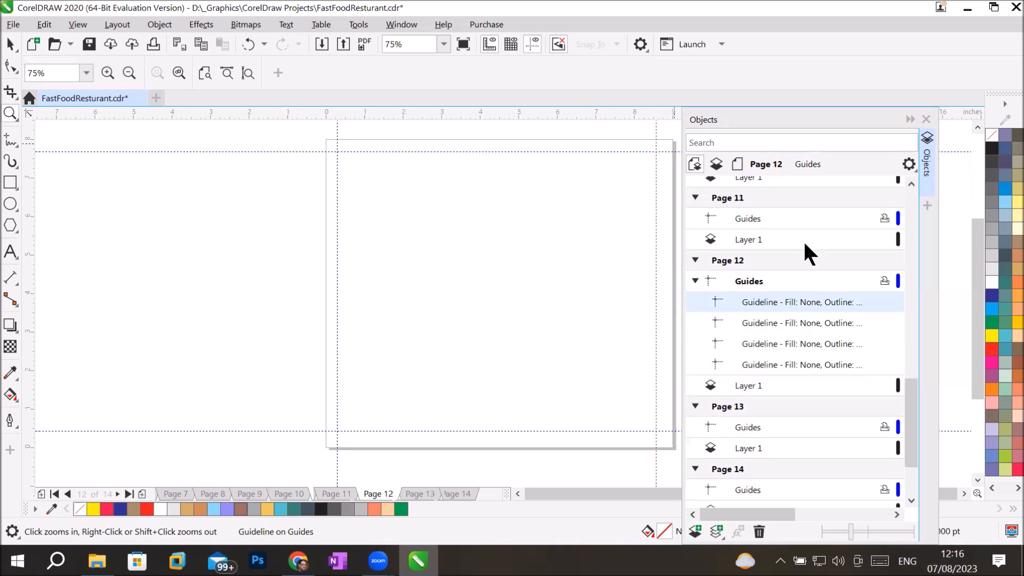
Step: Collapse Pages 12 and 11 and switch the Objects docker to show only the current page's layers
left_click(693, 260)
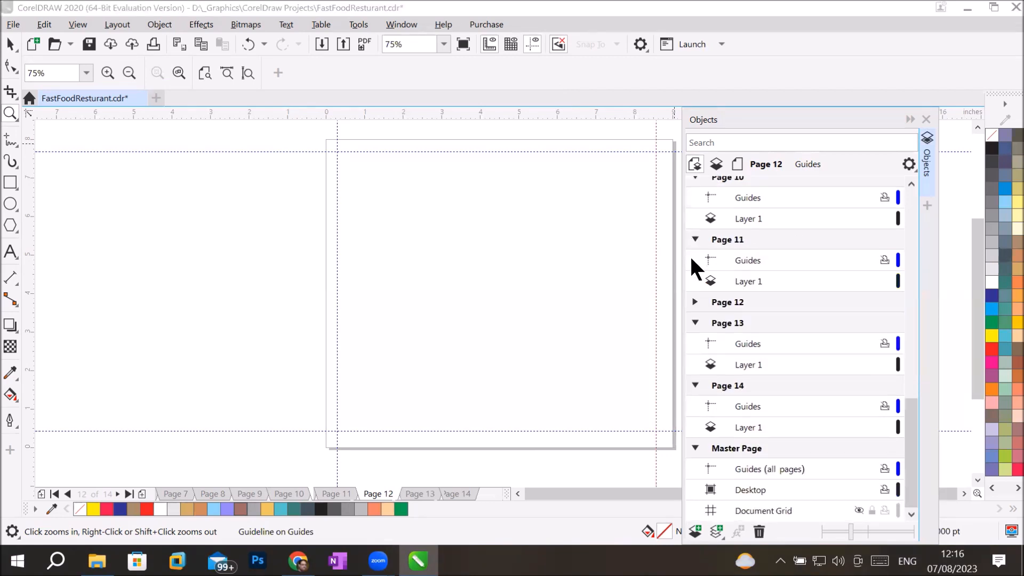
left_click(695, 239)
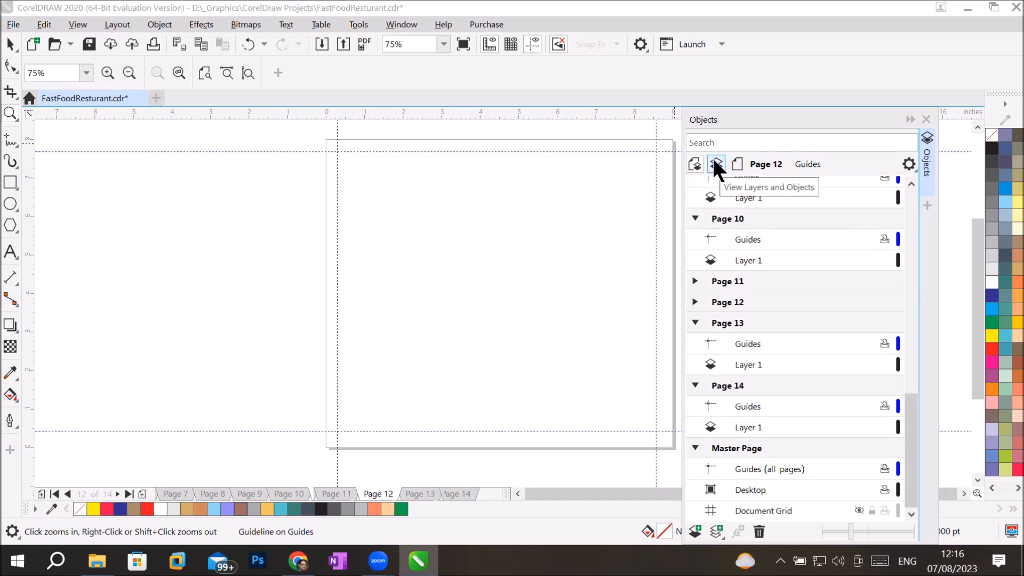
left_click(715, 160)
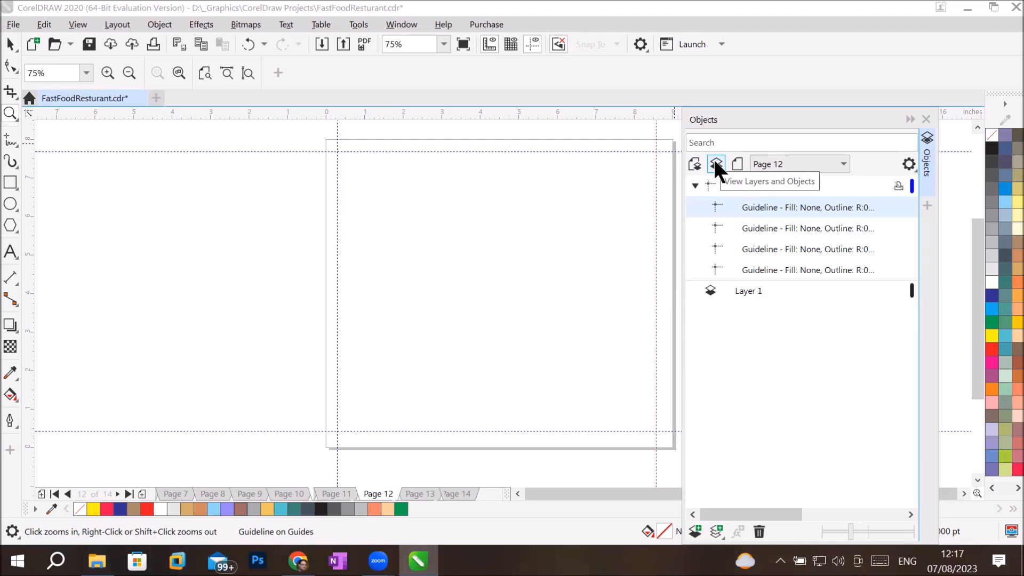
Step: Browse Page 1, PSL 2024, Pakistan Poster and Pakistan poster no 2 via the docker's page list
left_click(841, 165)
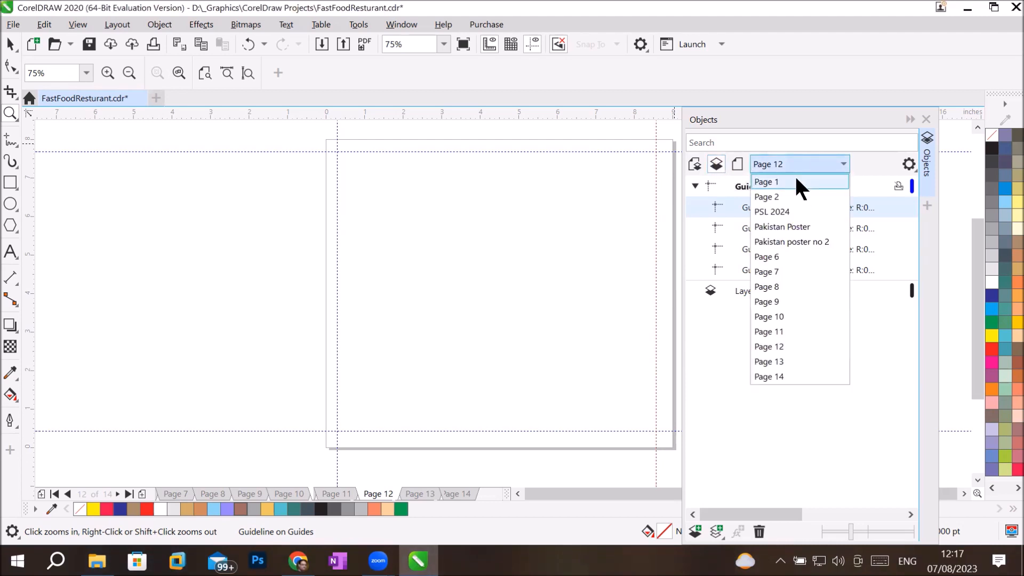
left_click(796, 181)
left_click(842, 163)
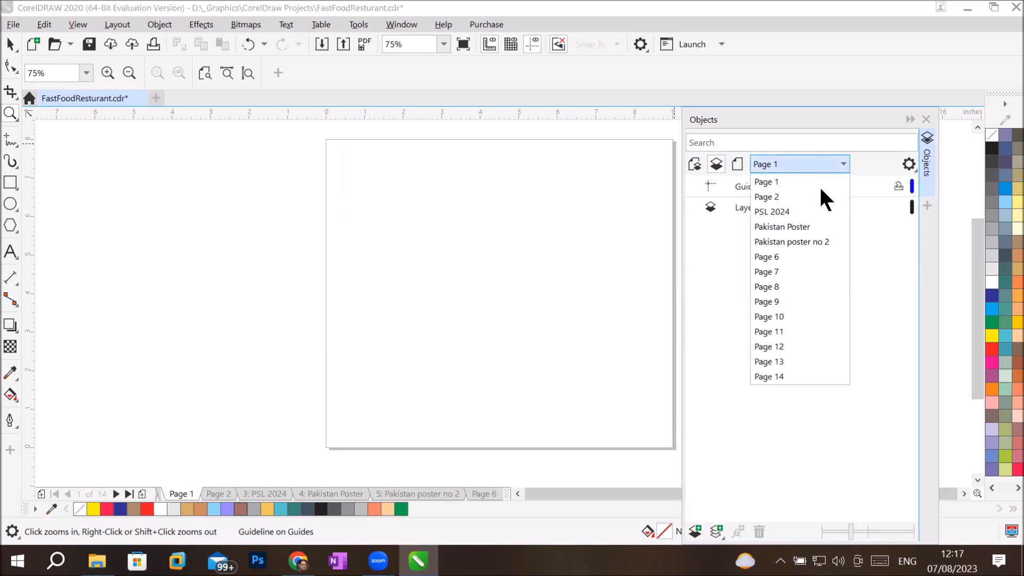
left_click(808, 211)
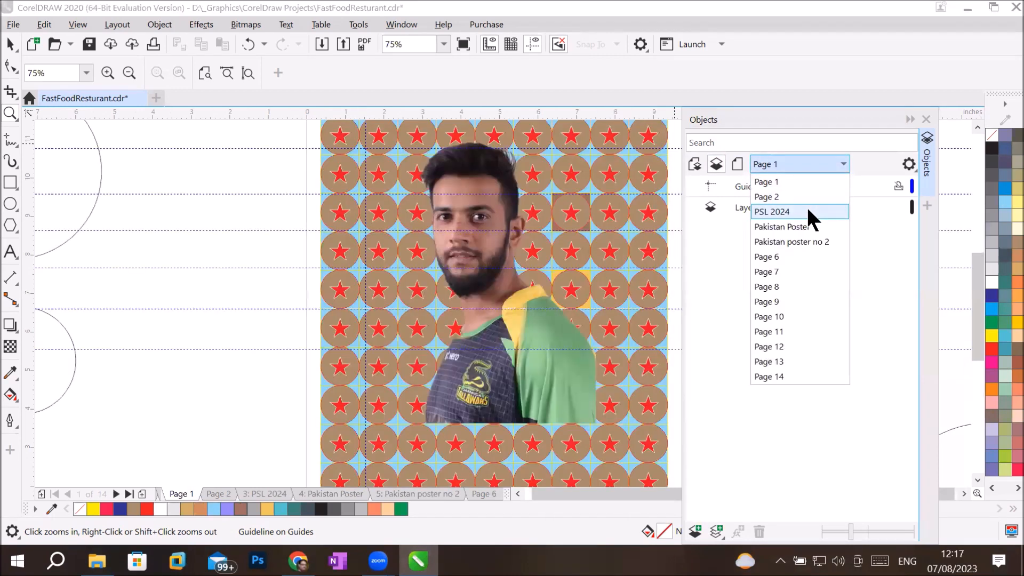
left_click(838, 163)
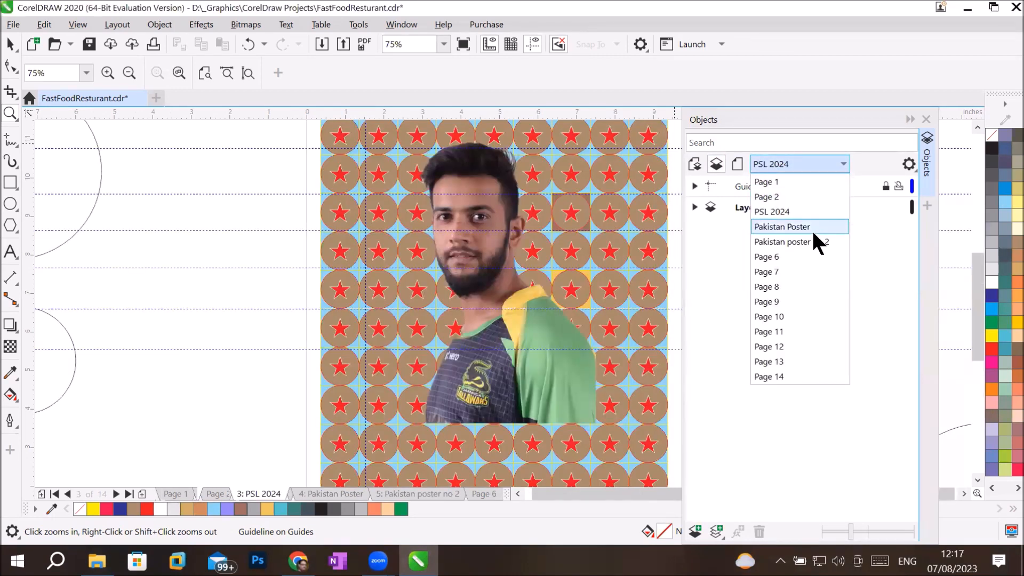
left_click(811, 228)
left_click(835, 162)
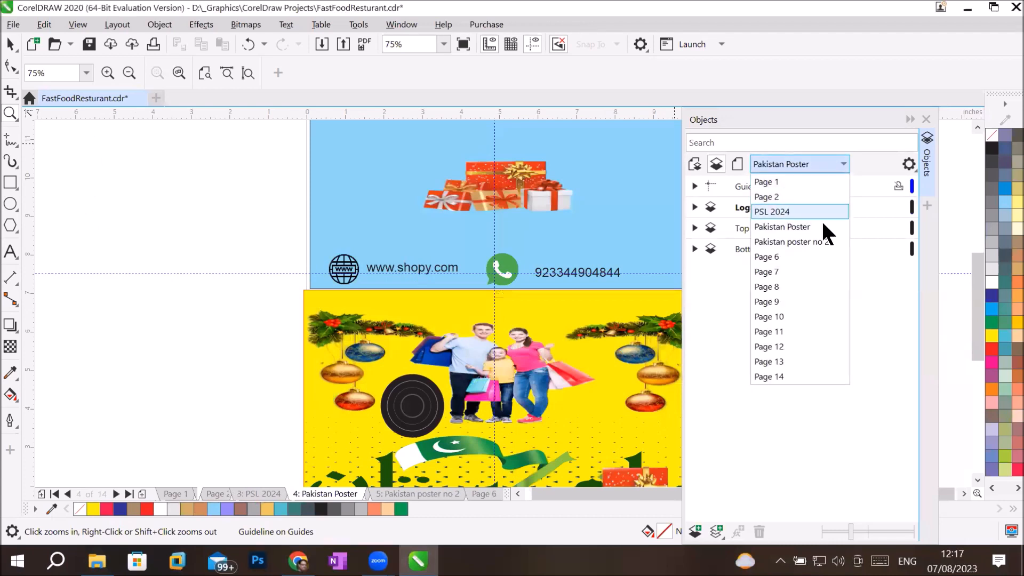
left_click(822, 241)
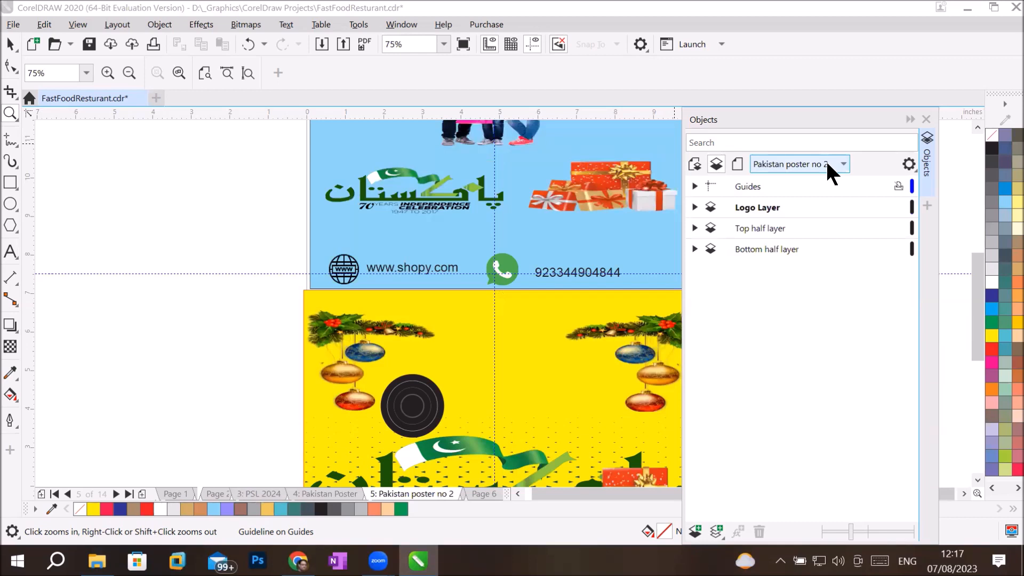
Step: Show every page's layers, activate Page 10's Guides and Layer 1, then go to PSL 2024
left_click(694, 164)
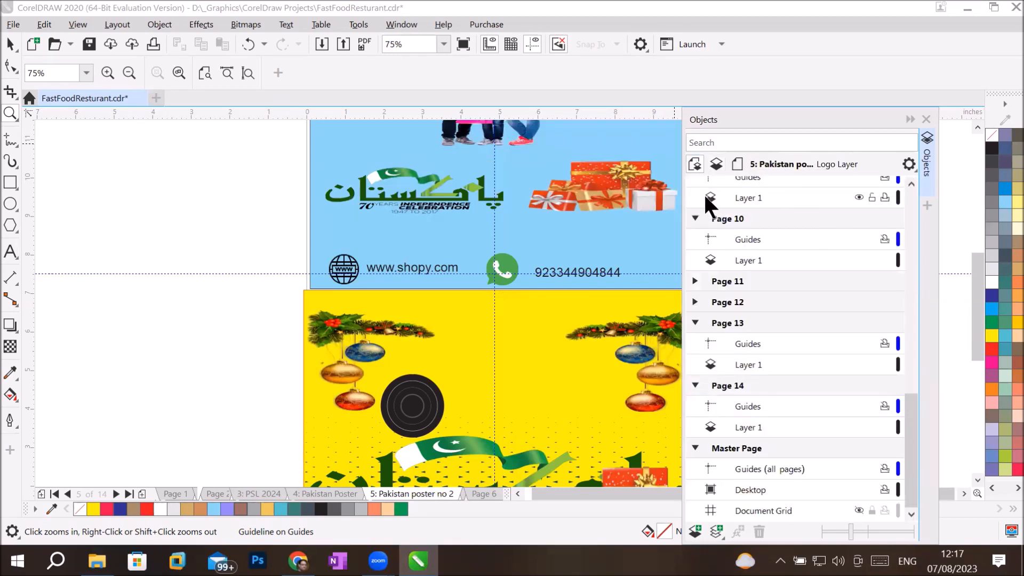
left_click(738, 218)
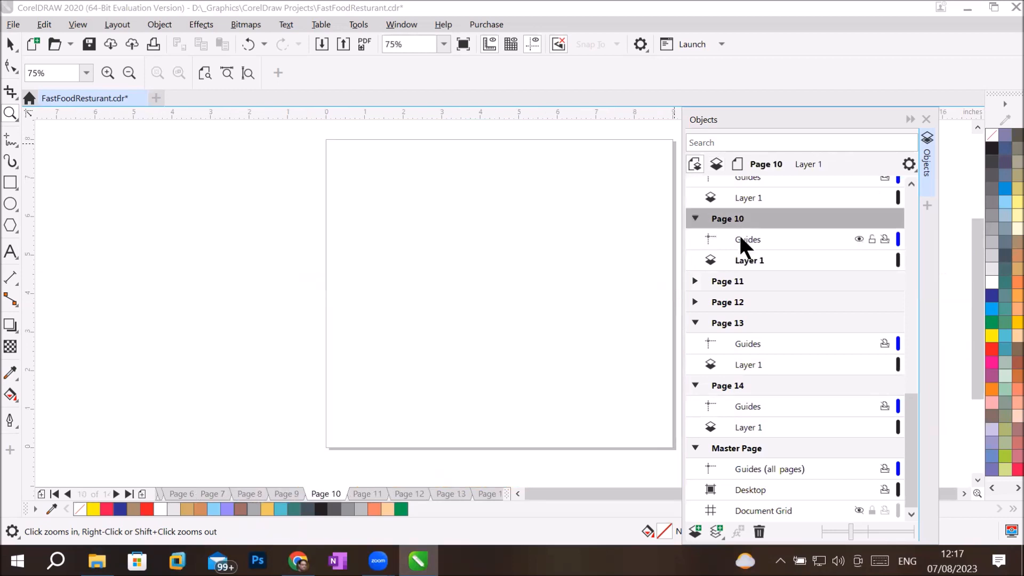
left_click(737, 235)
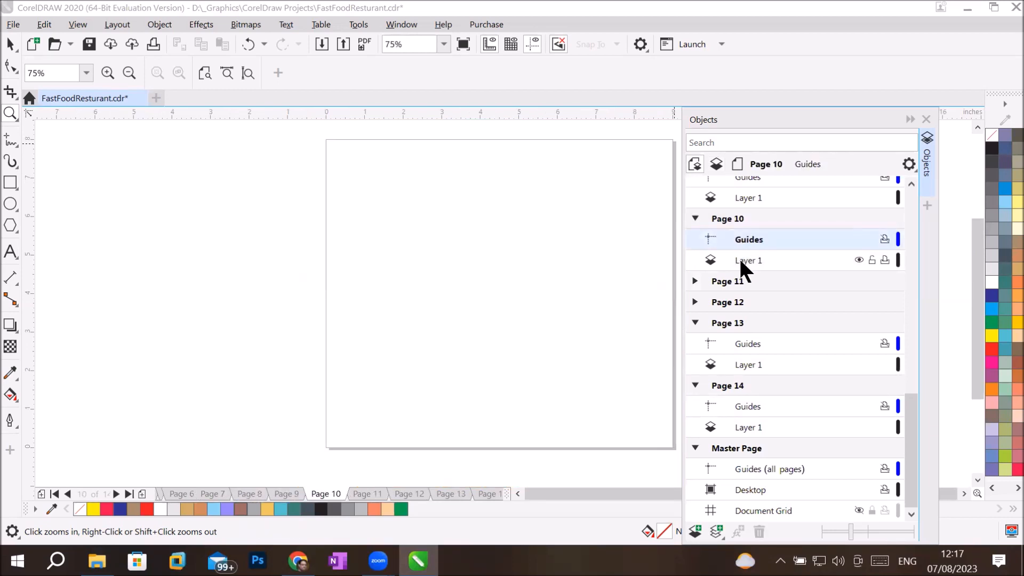
left_click(738, 257)
left_click_drag(912, 399, 917, 167)
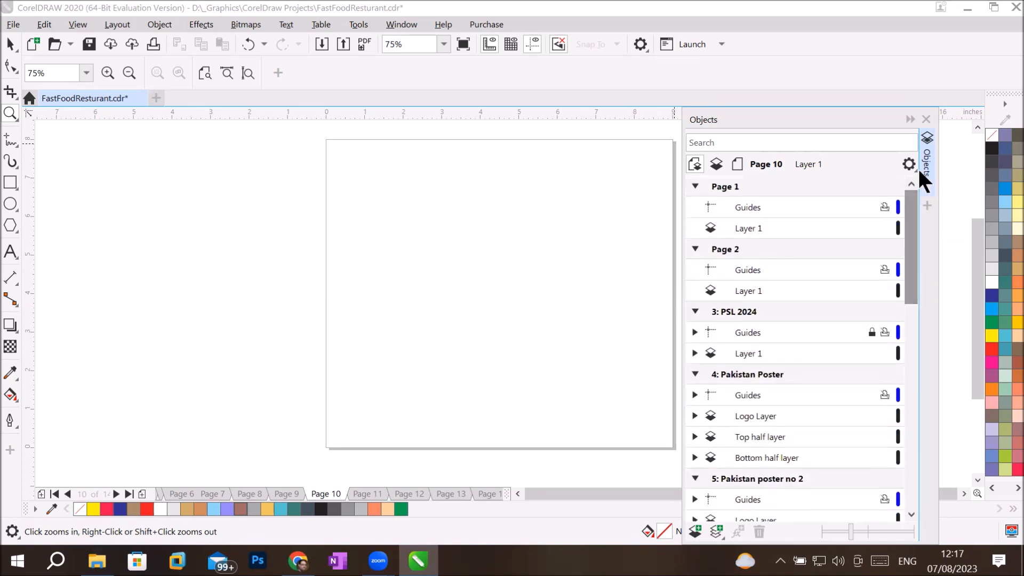
left_click(721, 307)
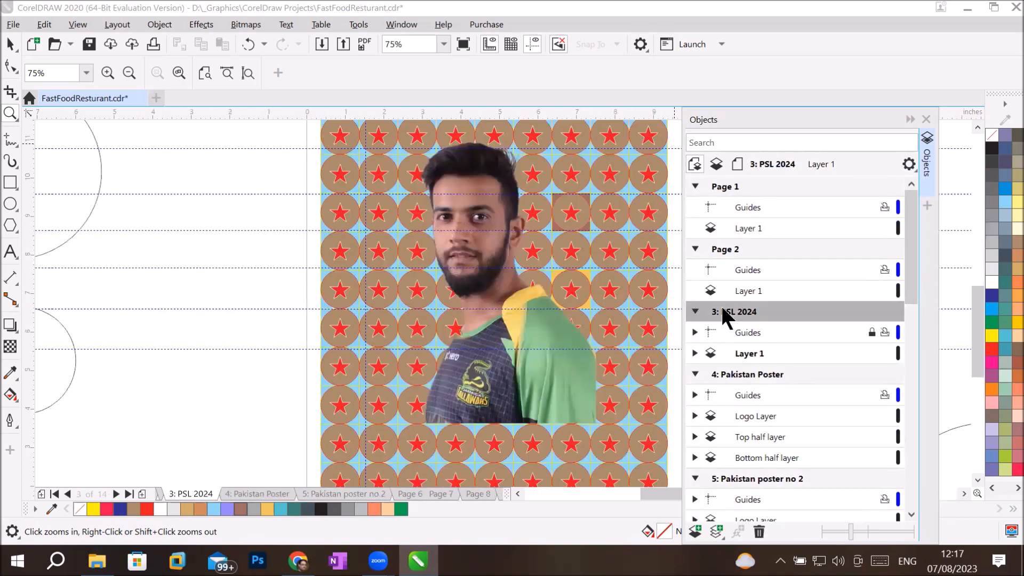
left_click(743, 332)
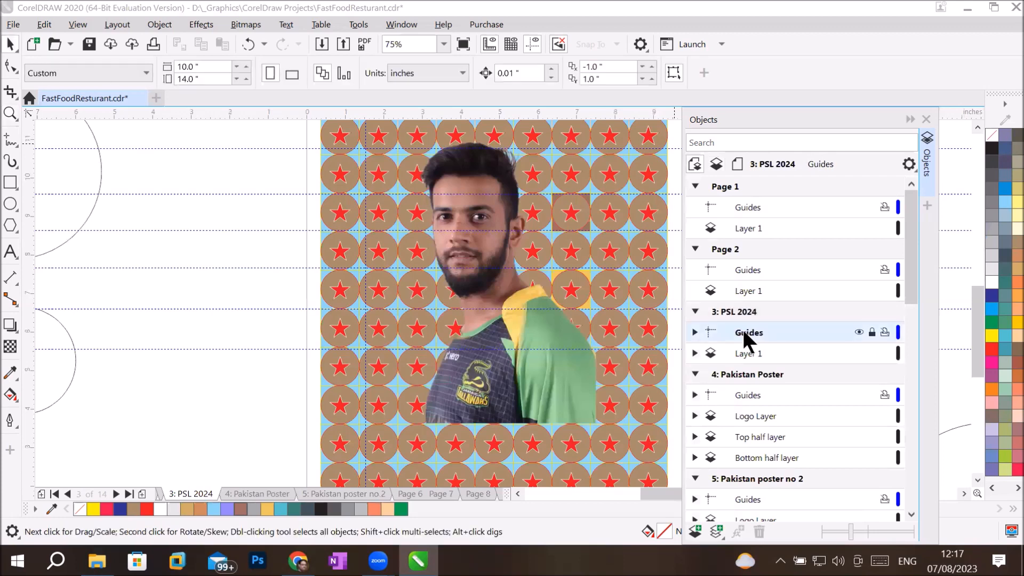
left_click(694, 332)
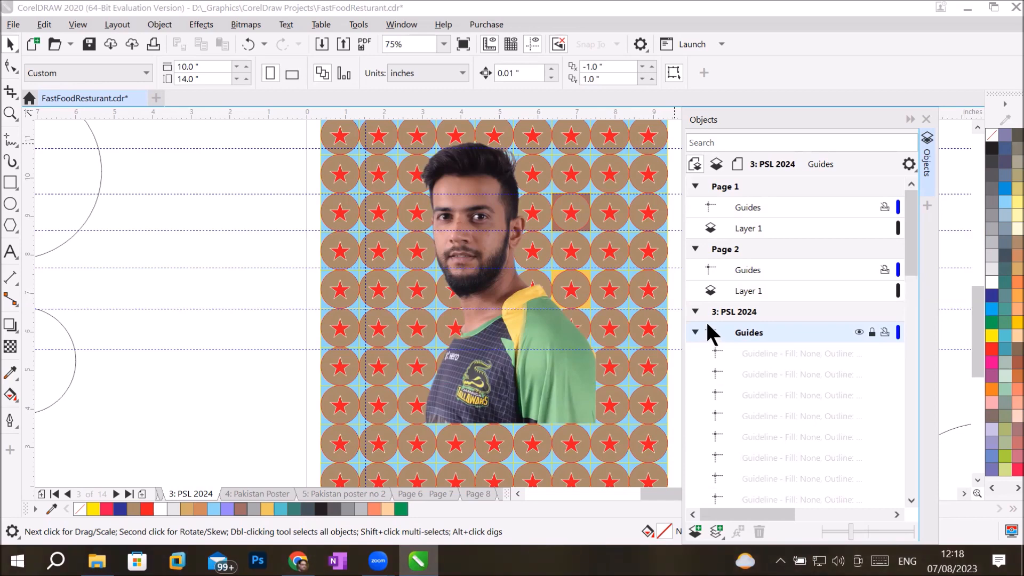
left_click(854, 330)
left_click(854, 331)
left_click(694, 332)
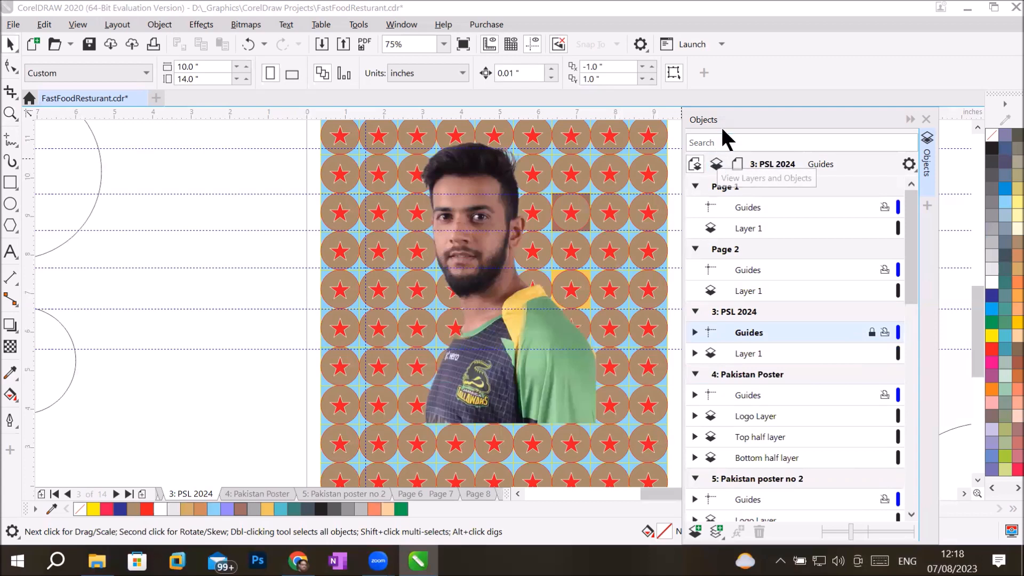
Step: Limit the Objects docker to the PSL 2024 page's layers, opening and closing the page list without switching
left_click(714, 162)
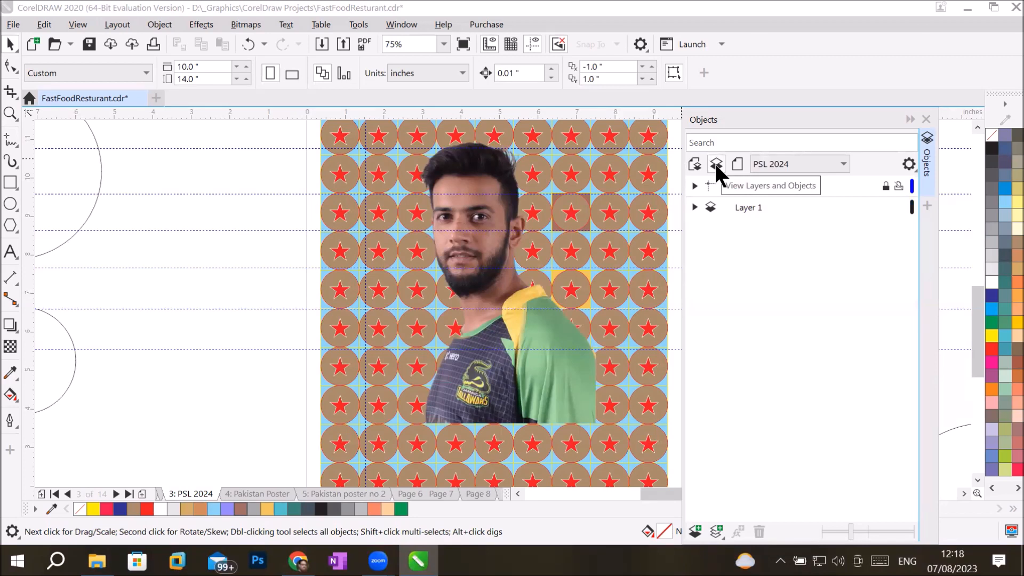
left_click(833, 171)
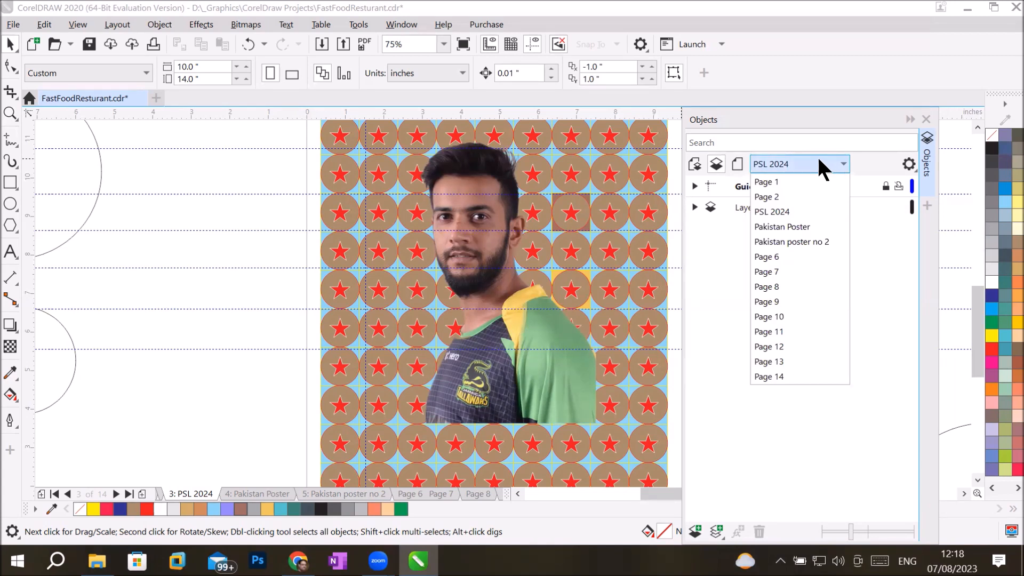
left_click(733, 109)
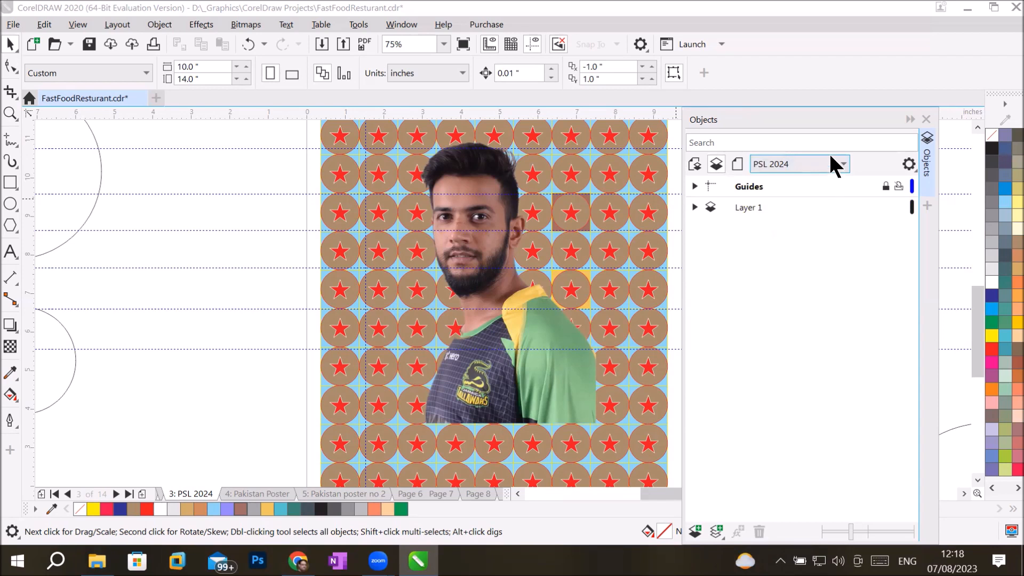
Step: Expand PSL 2024's Layer 1 to list its bitmap and rectangles, and select the first rectangle
left_click(716, 164)
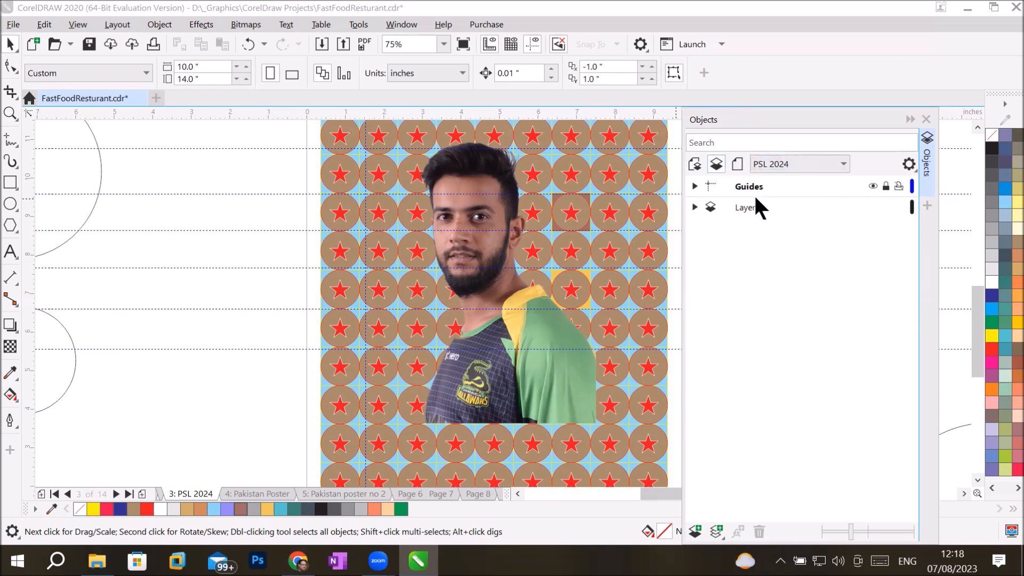
left_click(694, 185)
left_click(694, 185)
left_click(694, 207)
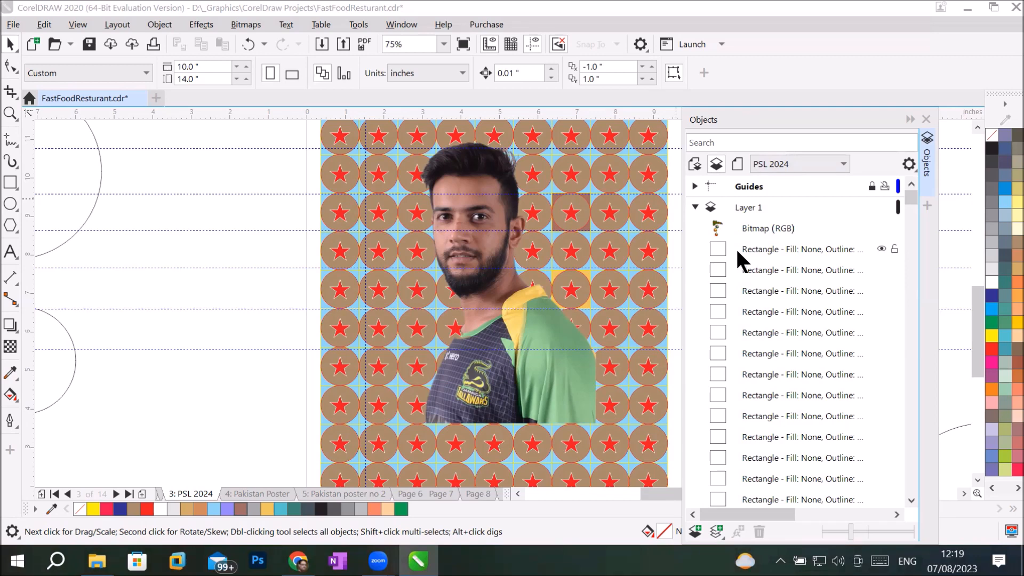
left_click(878, 249)
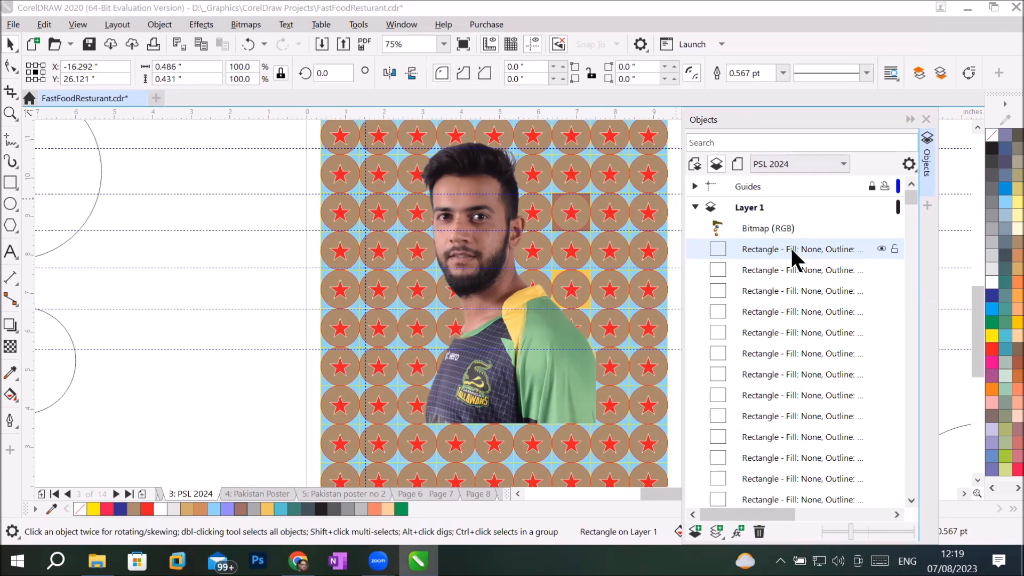
Step: Make Layer 1 active, lock it, then unlock it again
left_click(772, 204)
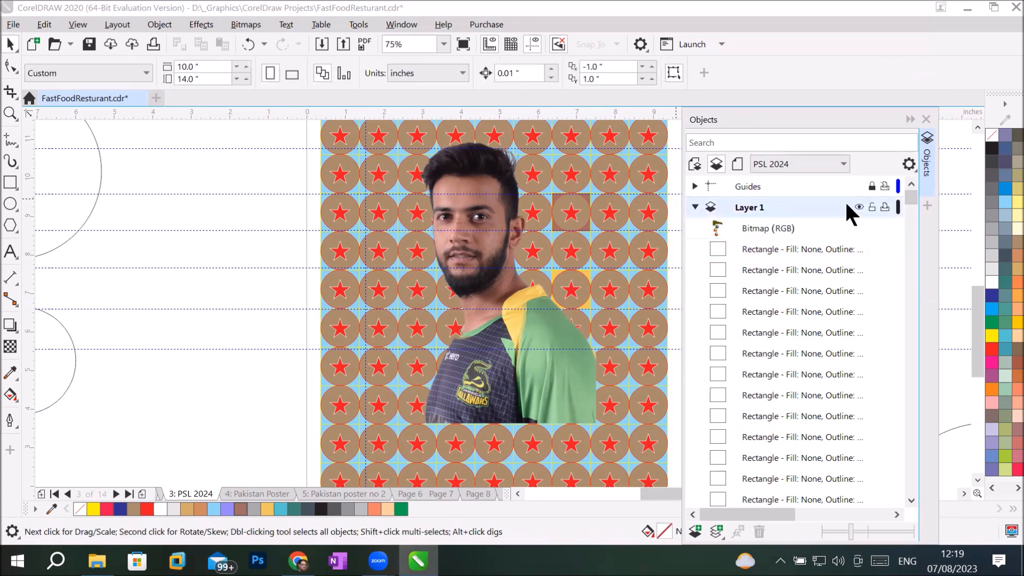
left_click(871, 207)
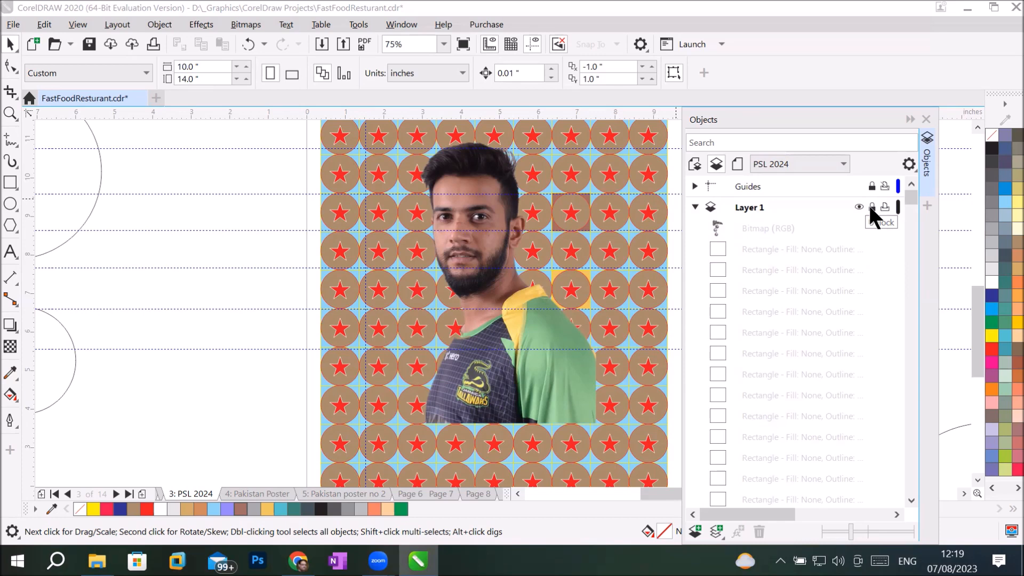
left_click(871, 208)
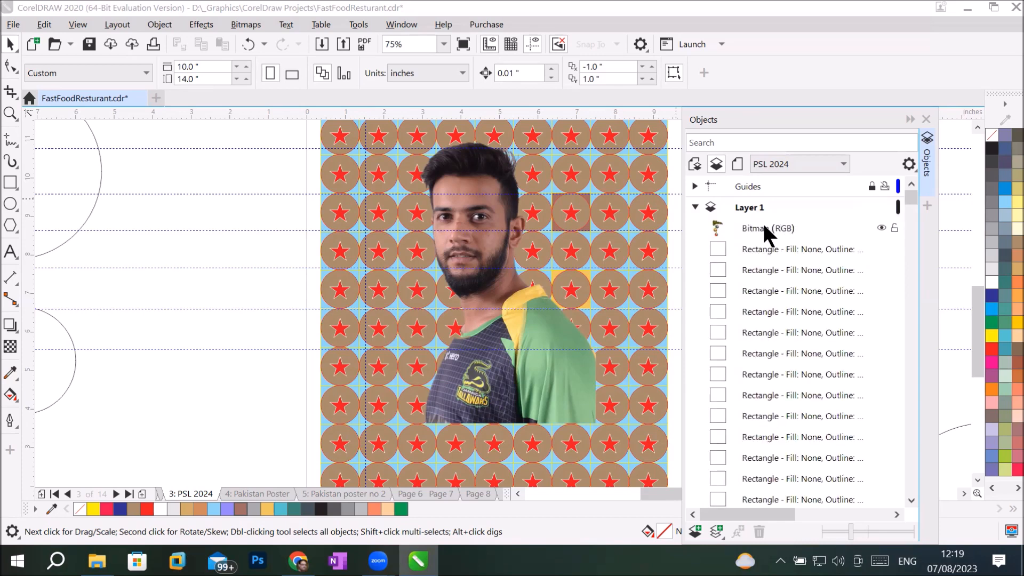
Step: Zoom out on the canvas and switch the Objects docker to list only Pages 1 to 14
scroll(115, 248, "down", 6)
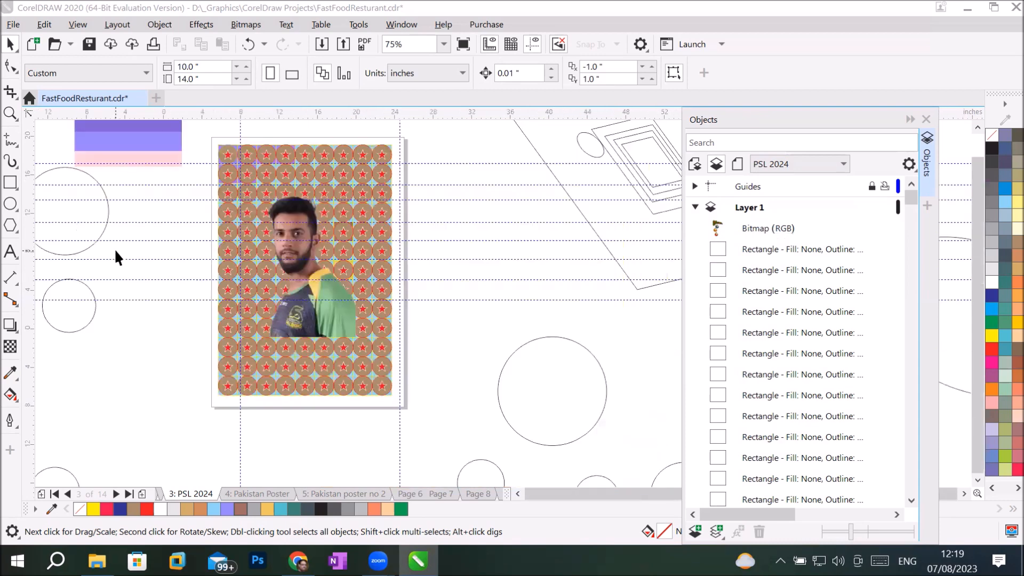
scroll(118, 249, "up", 4)
scroll(117, 249, "down", 2)
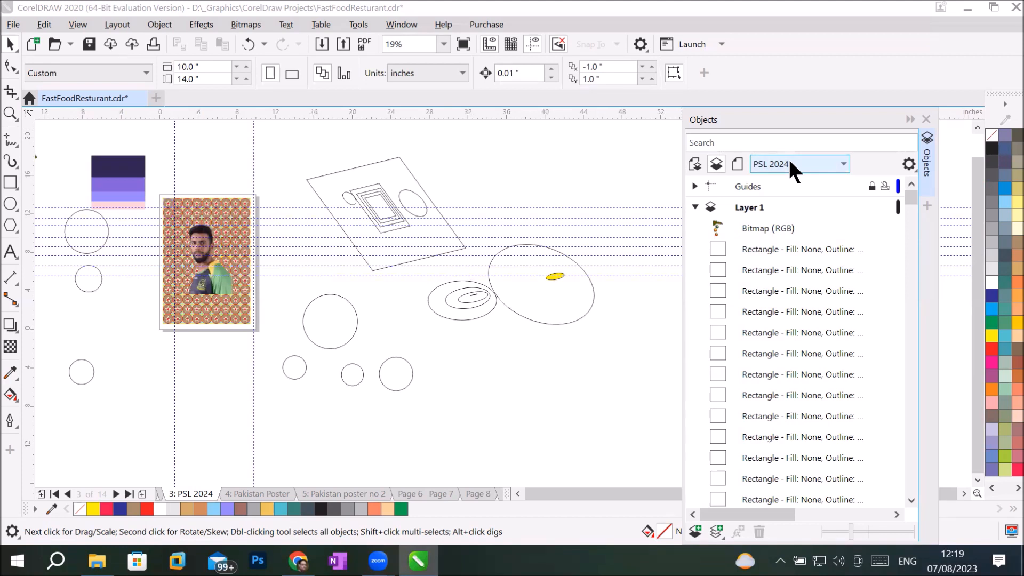
left_click(737, 164)
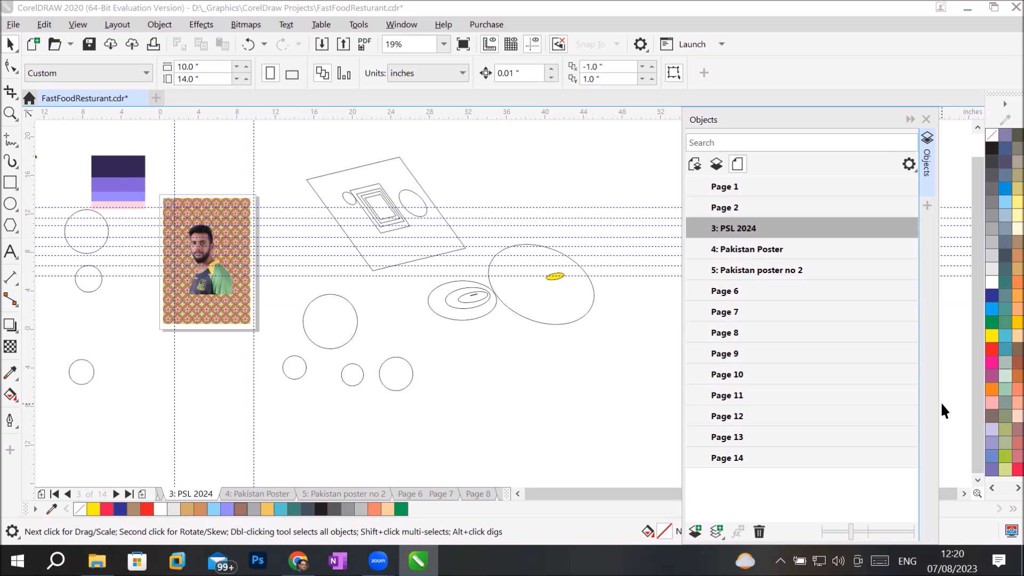
left_click(763, 248)
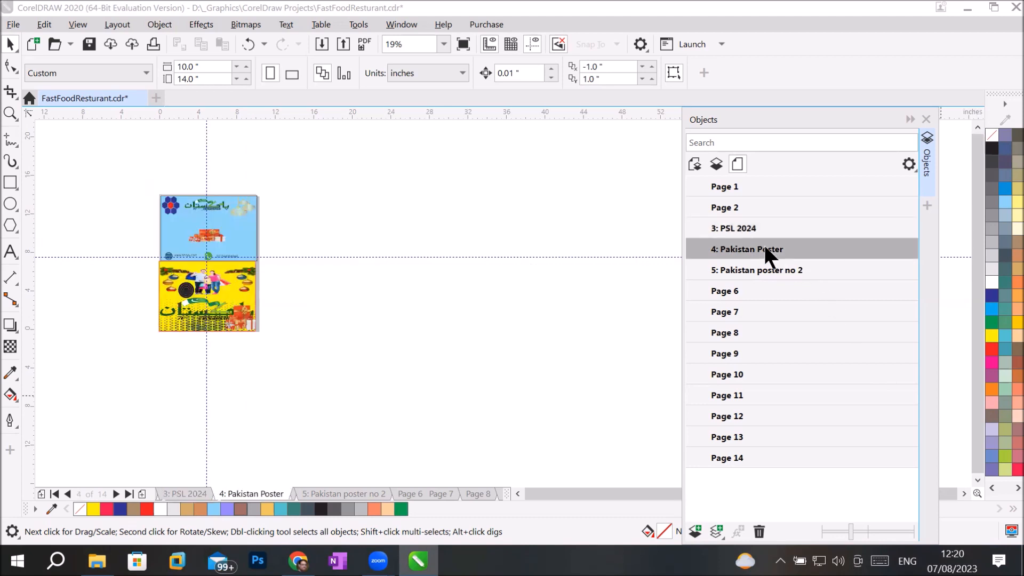
left_click(762, 271)
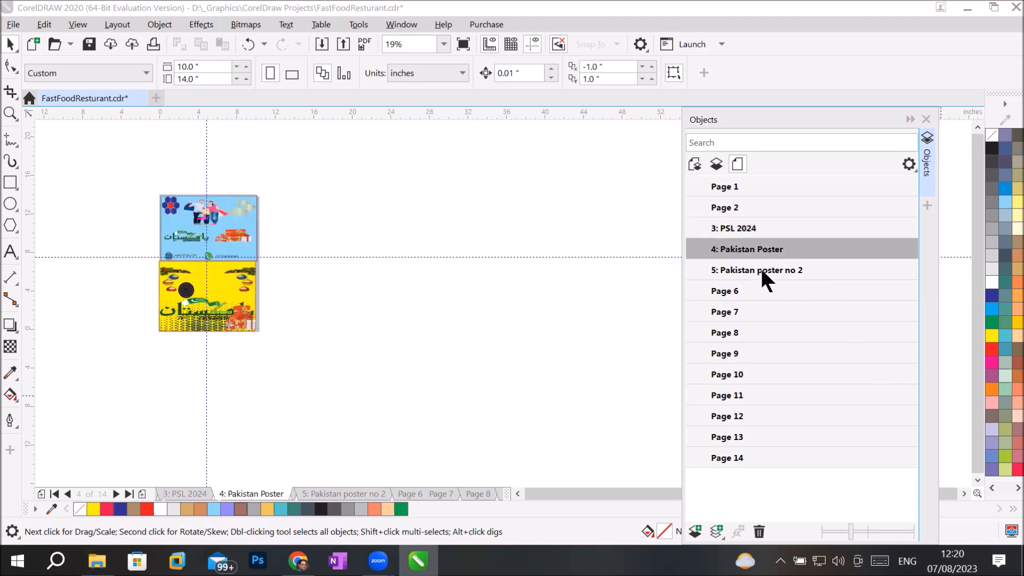
left_click(721, 460)
left_click(730, 431)
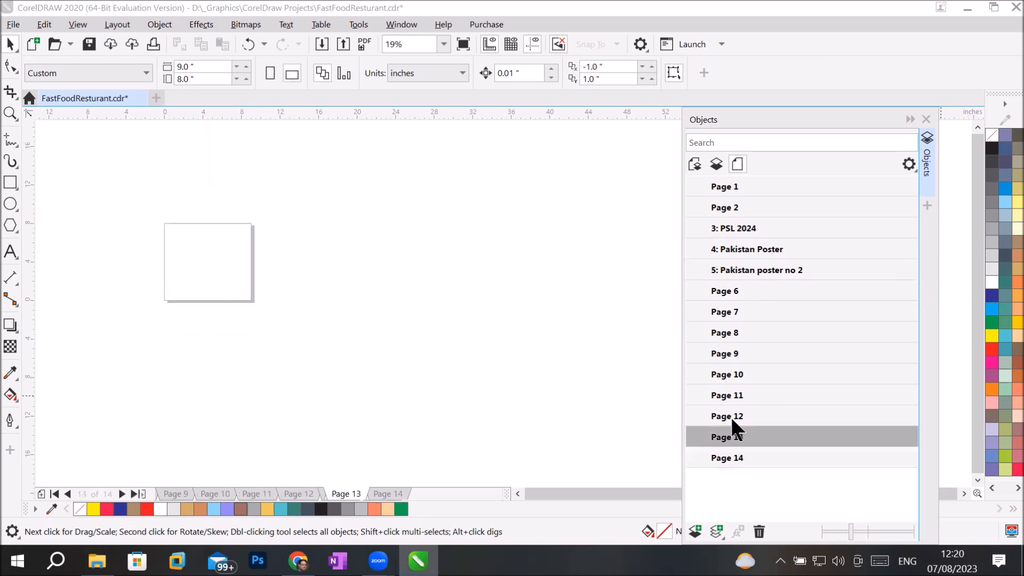
left_click(730, 417)
left_click(716, 292)
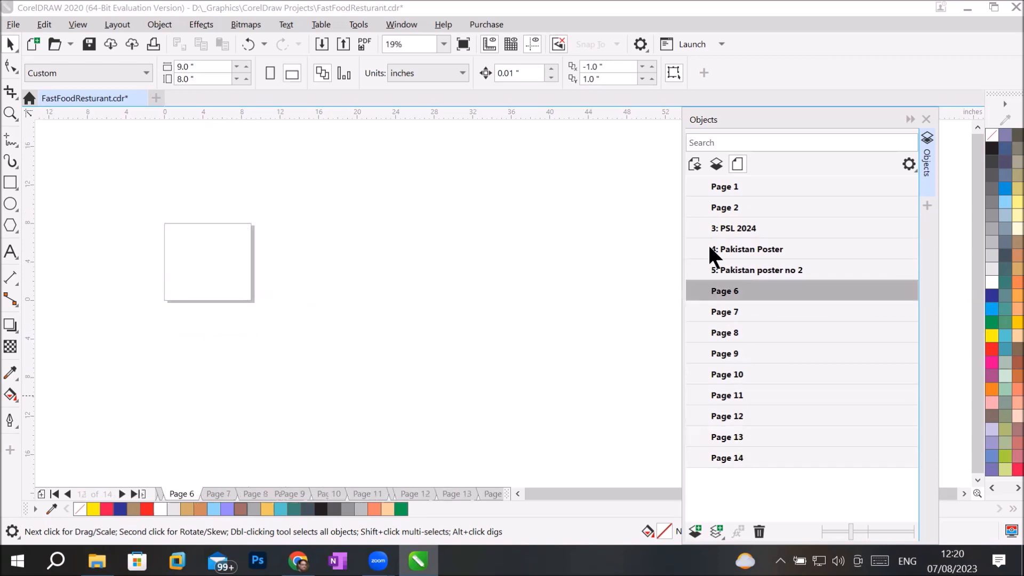
left_click(714, 206)
left_click(721, 187)
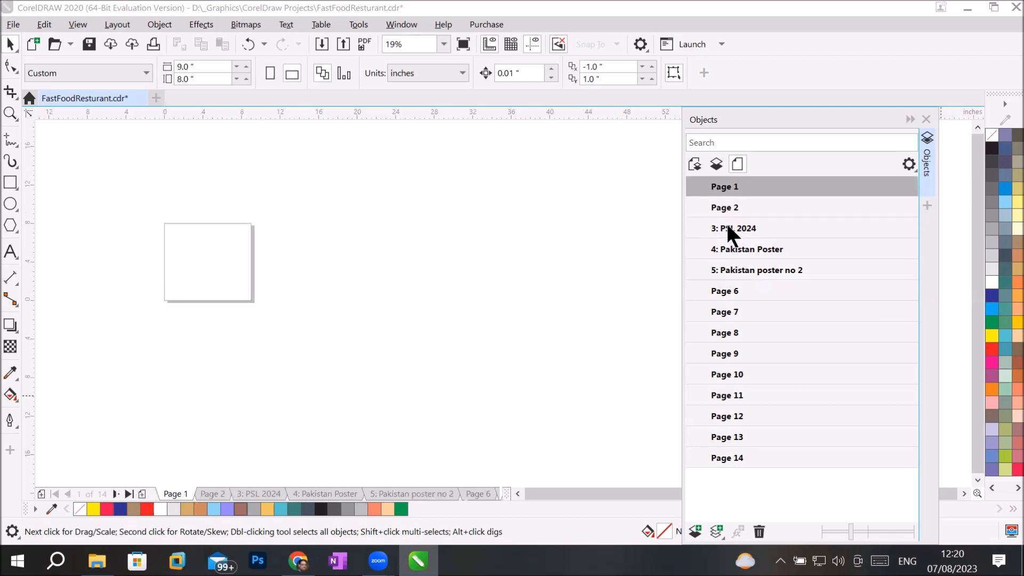
left_click(727, 226)
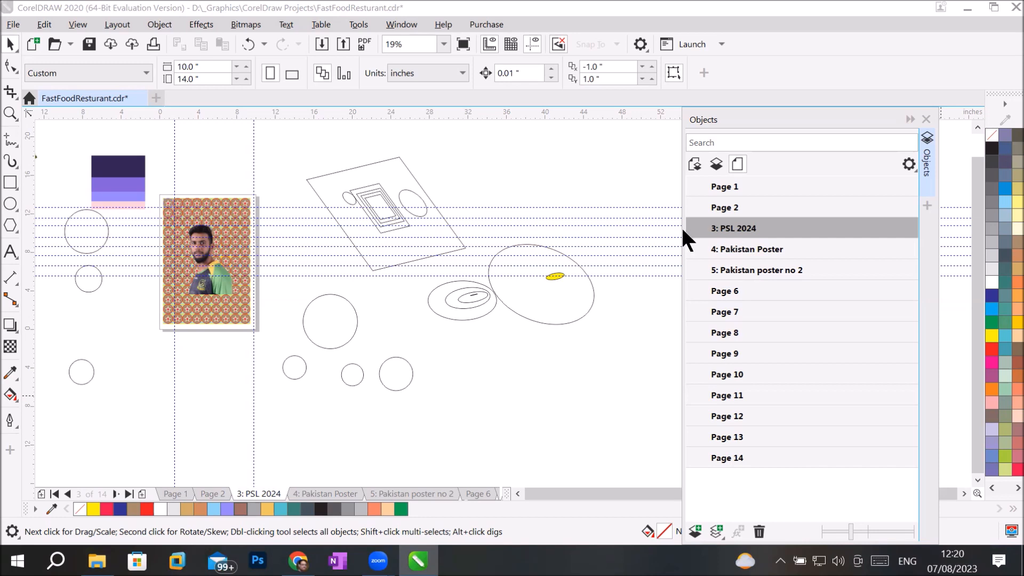
Step: Move the horizontal guideline lower and delete the scattered circles, ellipses and tilted shapes
left_click(536, 244)
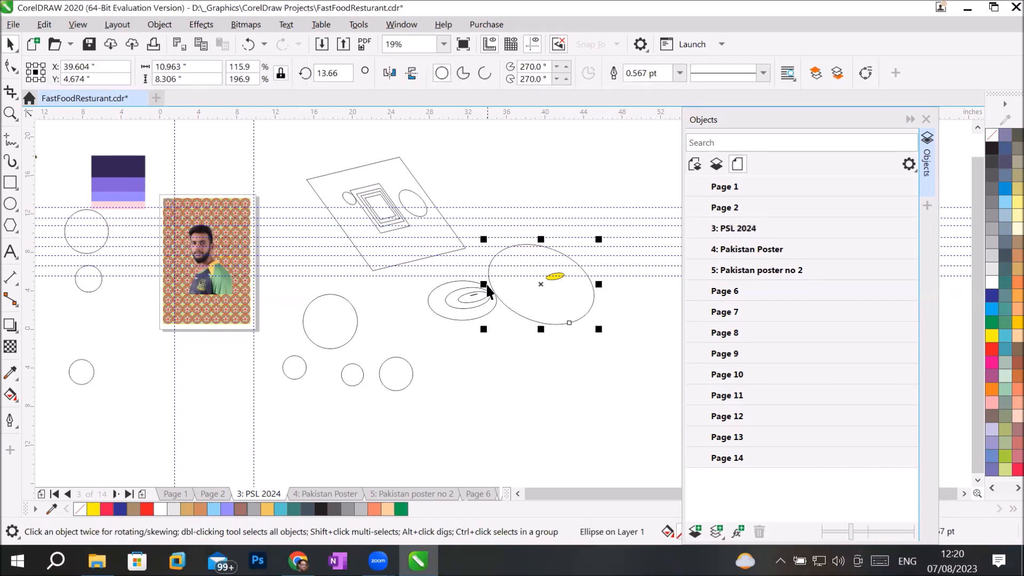
left_click(482, 292)
left_click(354, 314)
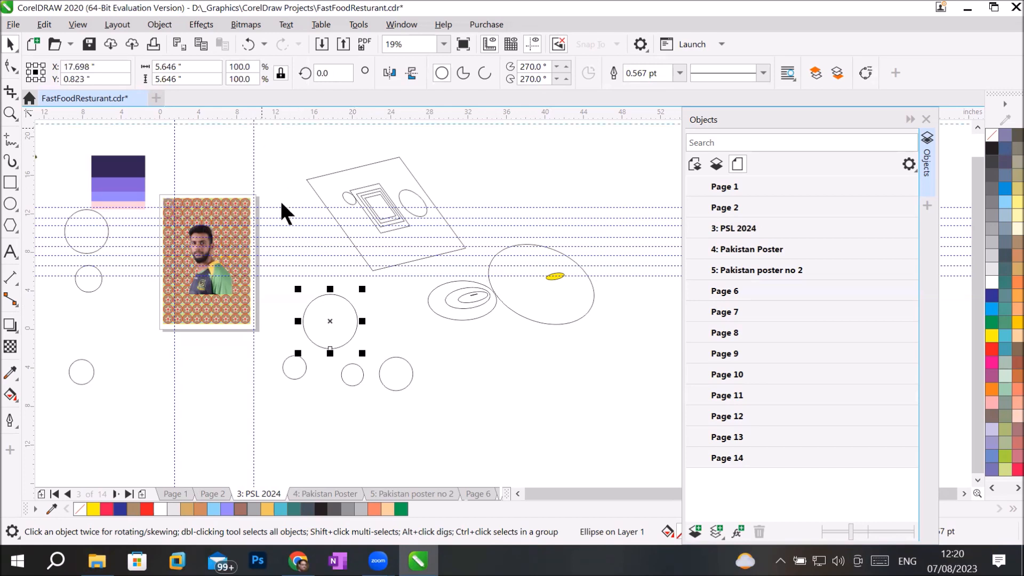
left_click_drag(641, 399, 642, 416)
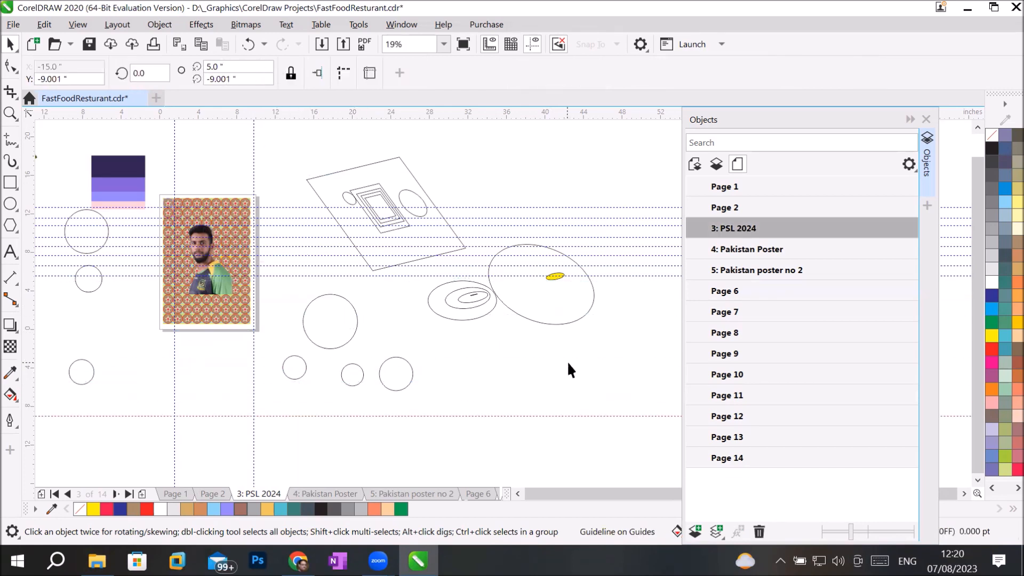
left_click_drag(301, 319, 296, 120)
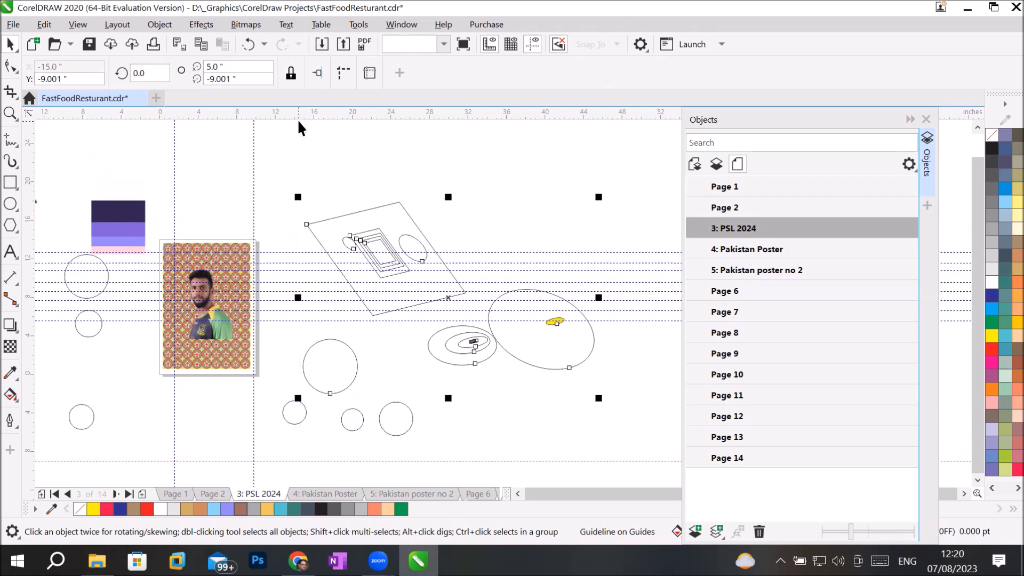
key("Delete")
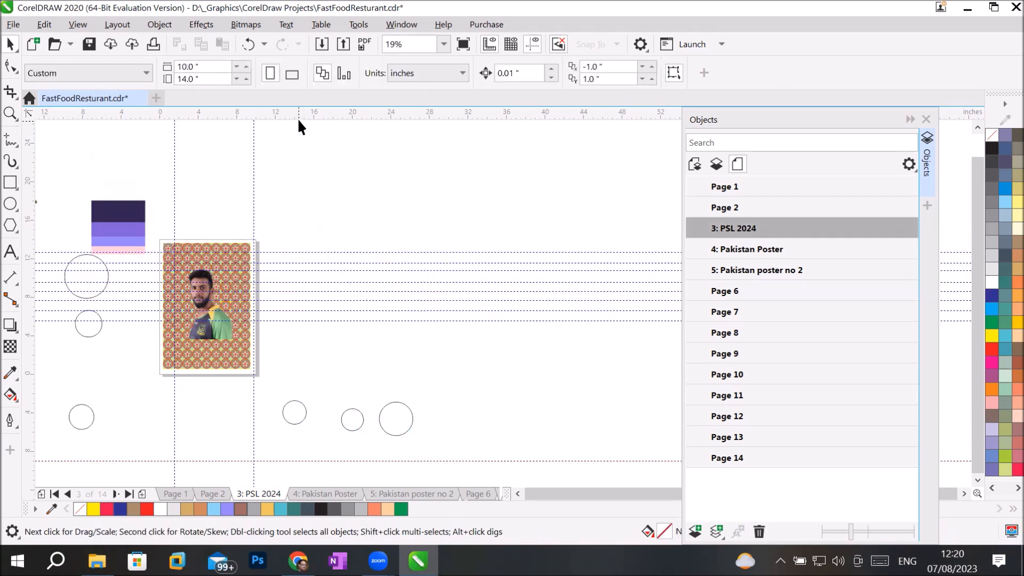
Step: Delete the three right-hand and three left-hand stray circles, then select the purple palette group
left_click_drag(420, 379, 260, 440)
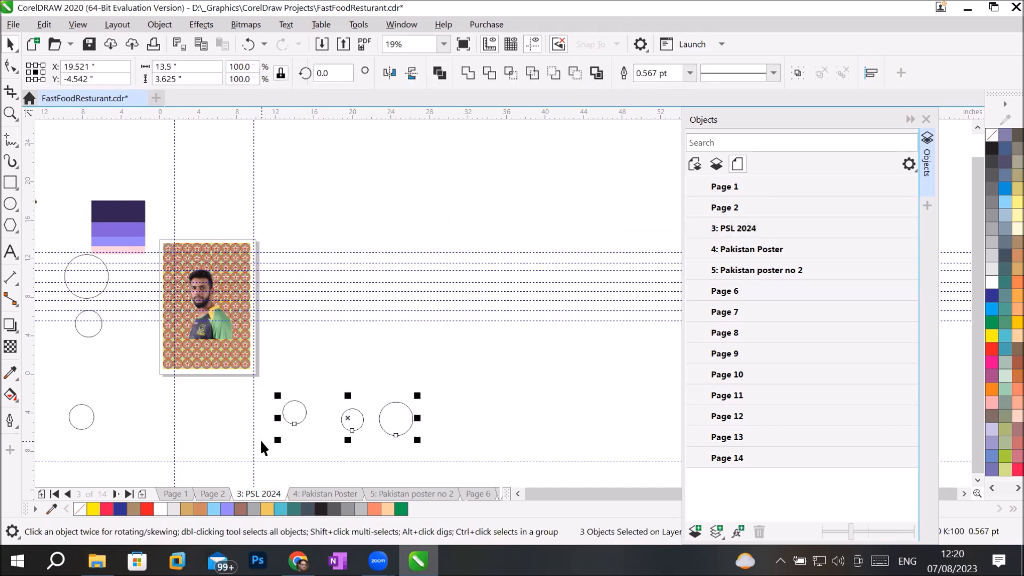
key("Delete")
left_click_drag(86, 304, 141, 459)
left_click_drag(141, 459, 142, 459)
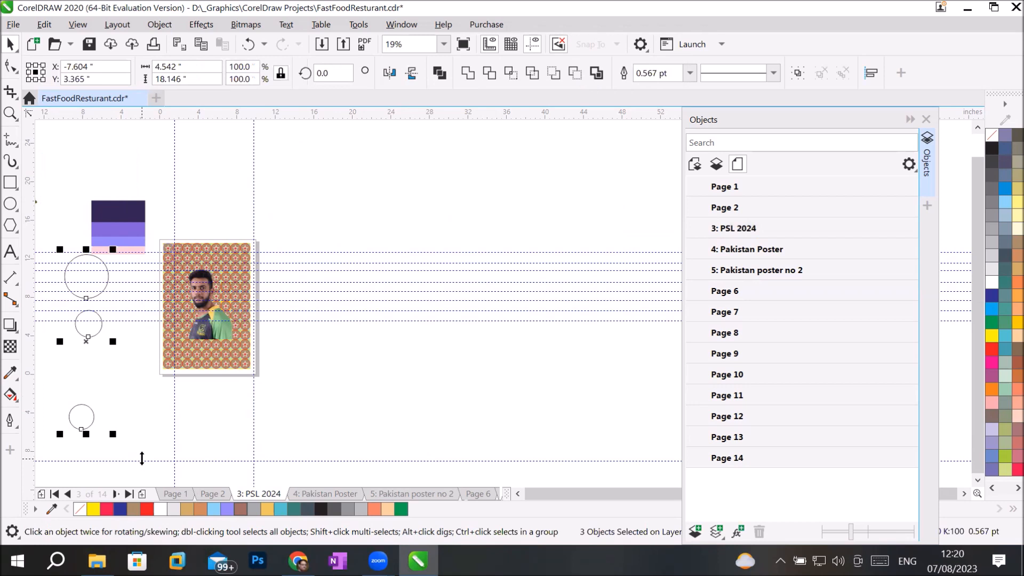
key("Delete")
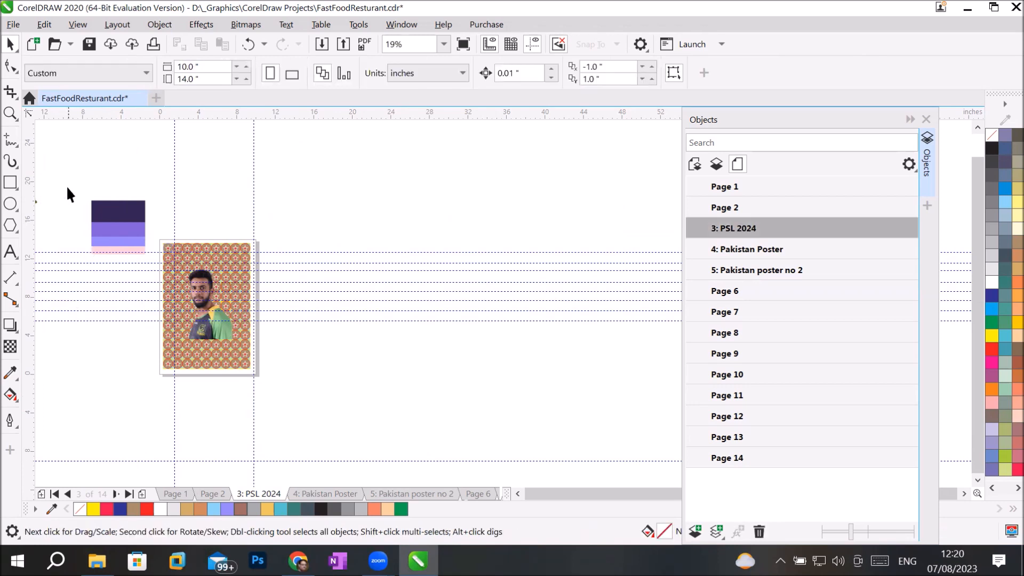
left_click_drag(80, 222, 152, 289)
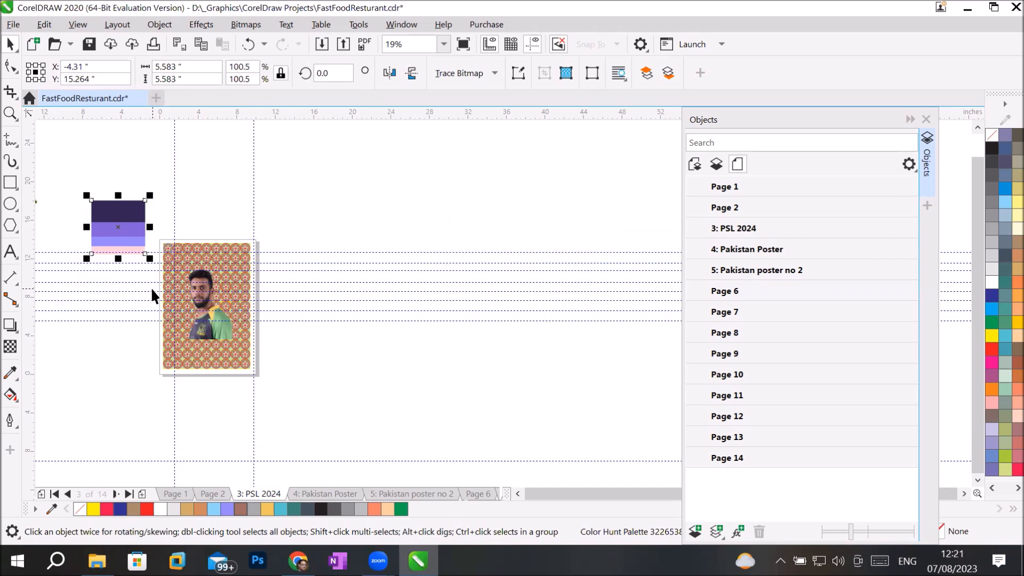
Step: List the PSL 2024 page's objects and toggle the player photo's visibility off and back on
left_click(717, 161)
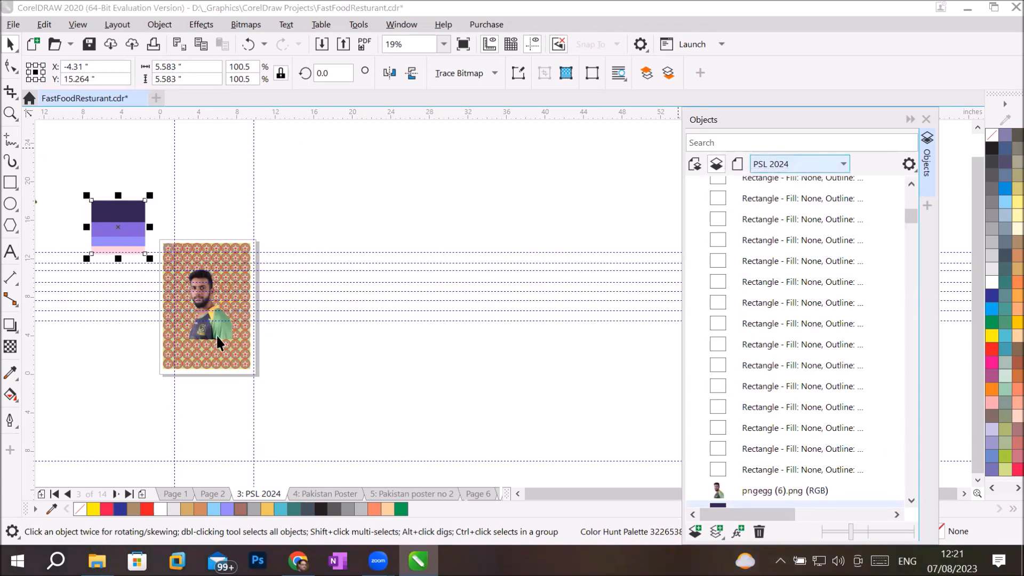
scroll(216, 334, "up", 6)
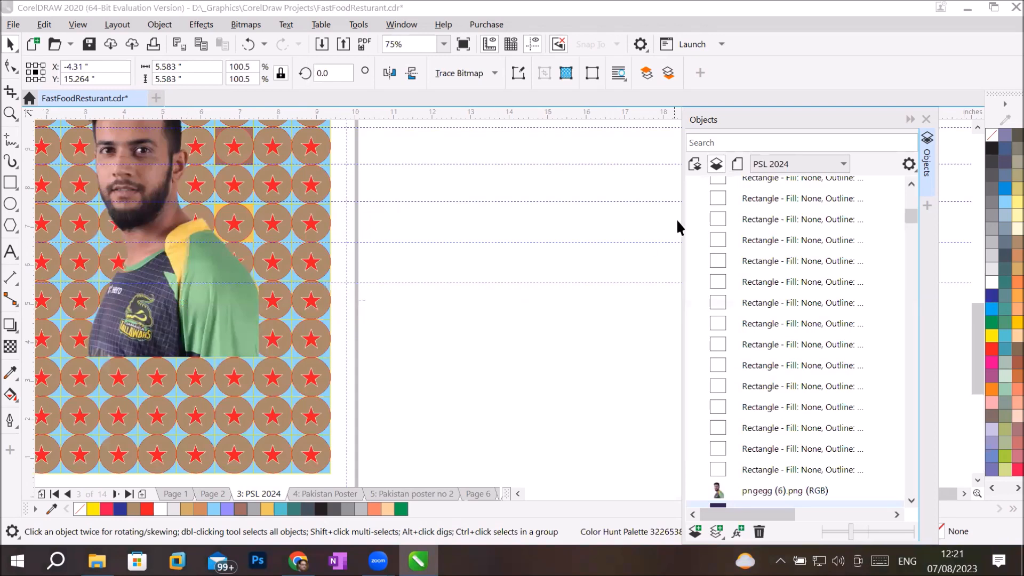
left_click(757, 235)
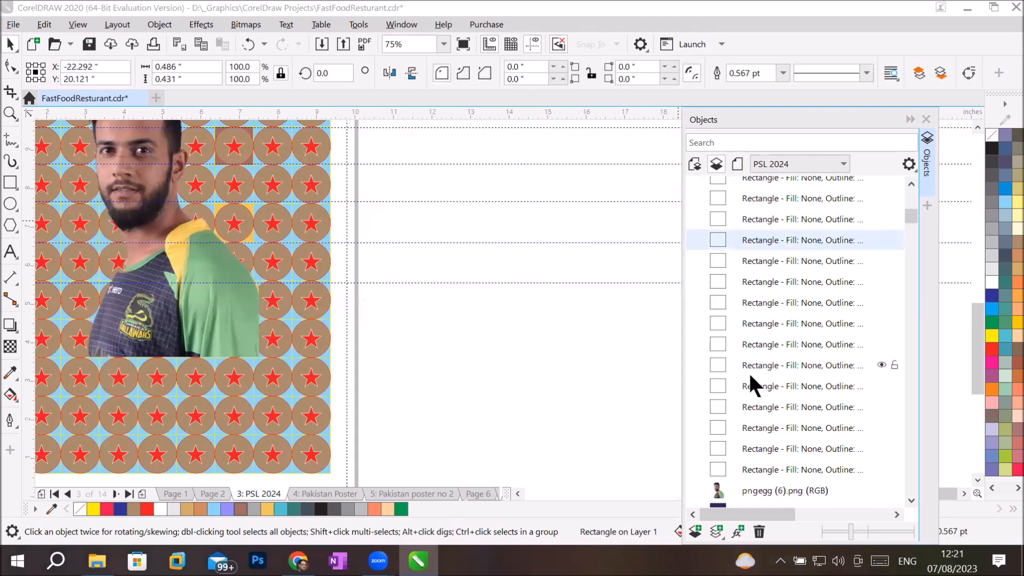
scroll(757, 394, "down", 1)
left_click(797, 465)
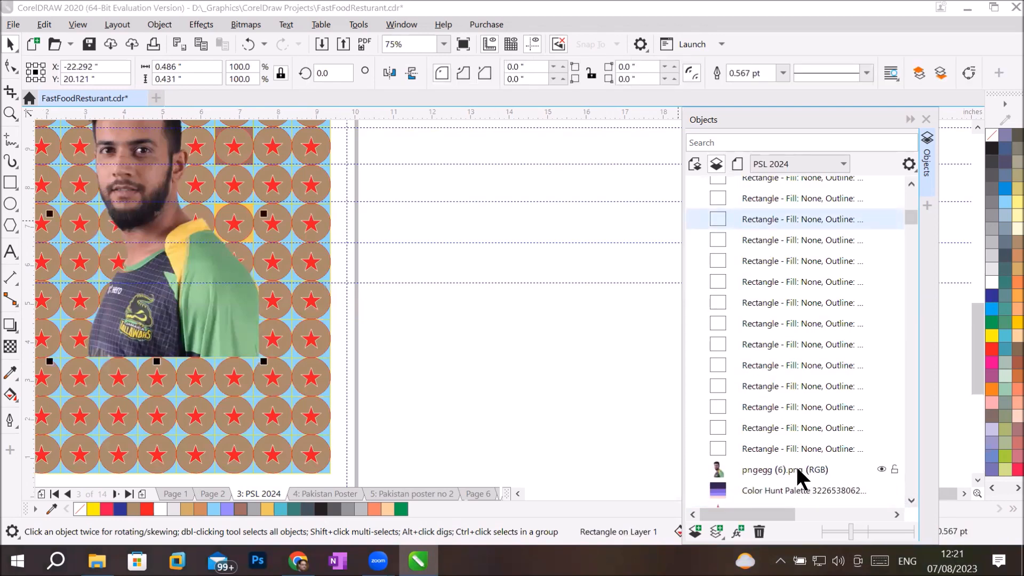
left_click(882, 468)
left_click(881, 468)
left_click(881, 467)
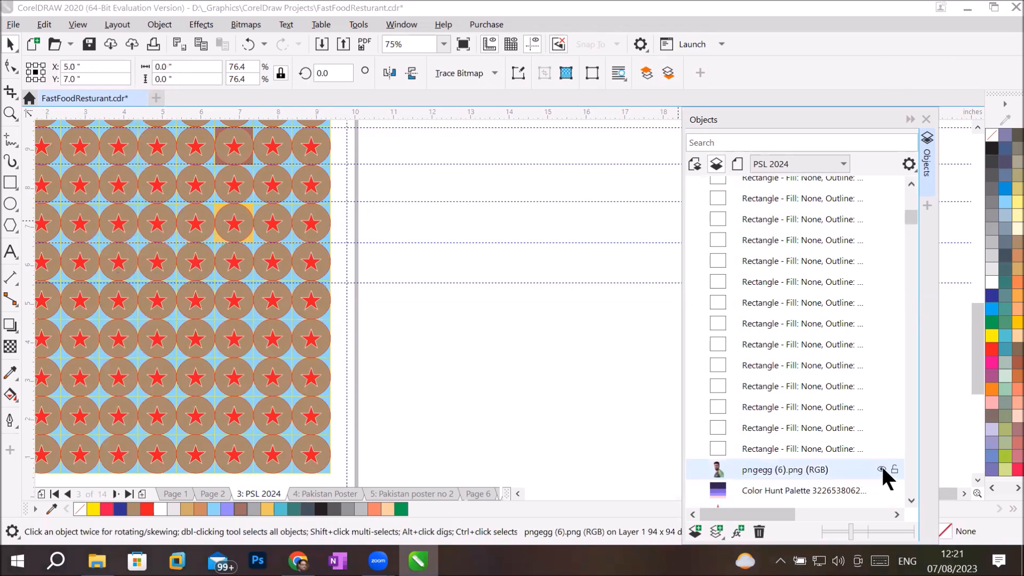
left_click(881, 468)
left_click(881, 468)
left_click(882, 467)
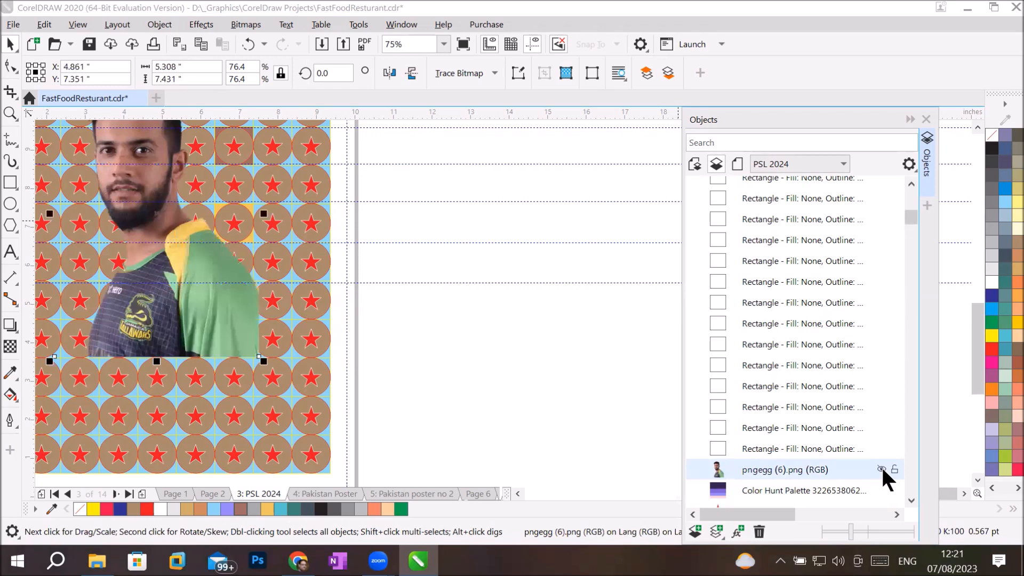
Step: Move the colour palette to the right of the page and toggle its visibility off and on
scroll(366, 397, "down", 2)
left_click_drag(80, 164, 500, 278)
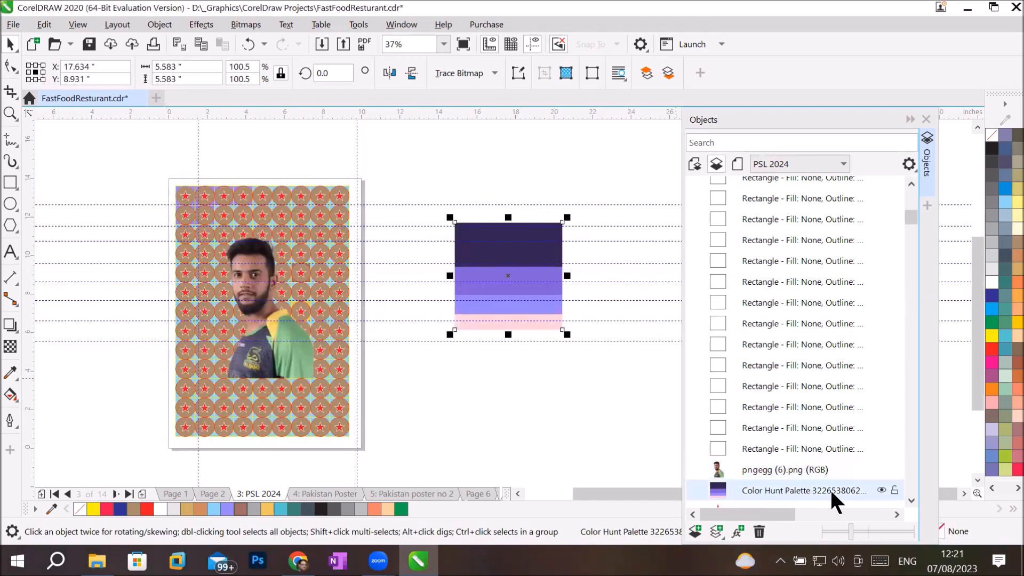
left_click(880, 489)
left_click(882, 488)
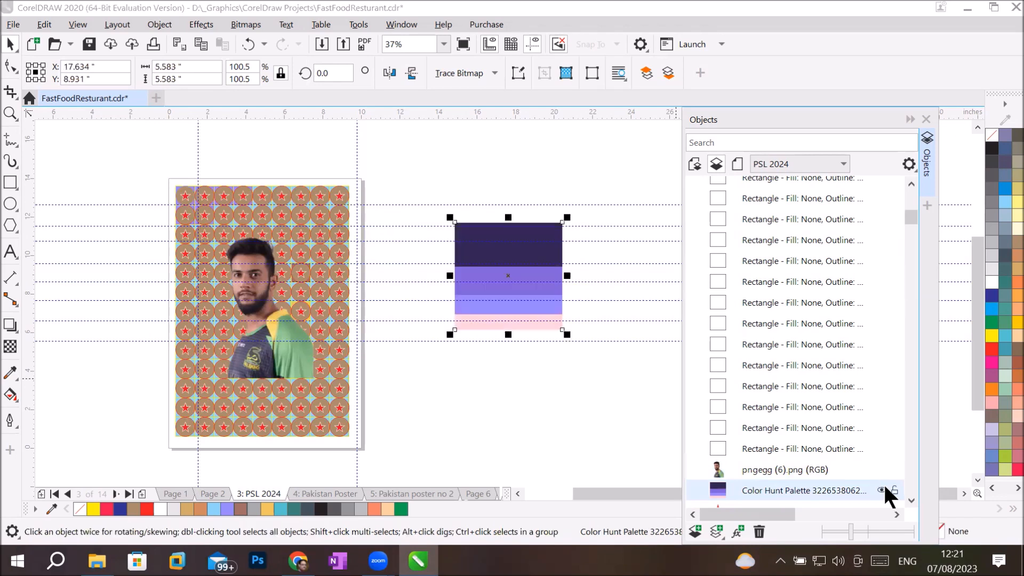
left_click(882, 489)
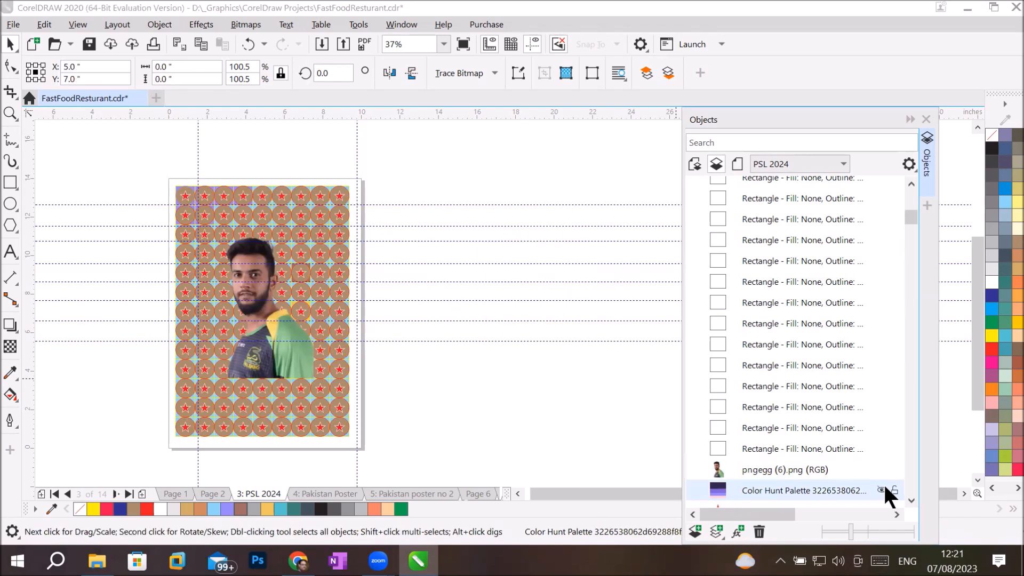
left_click(882, 488)
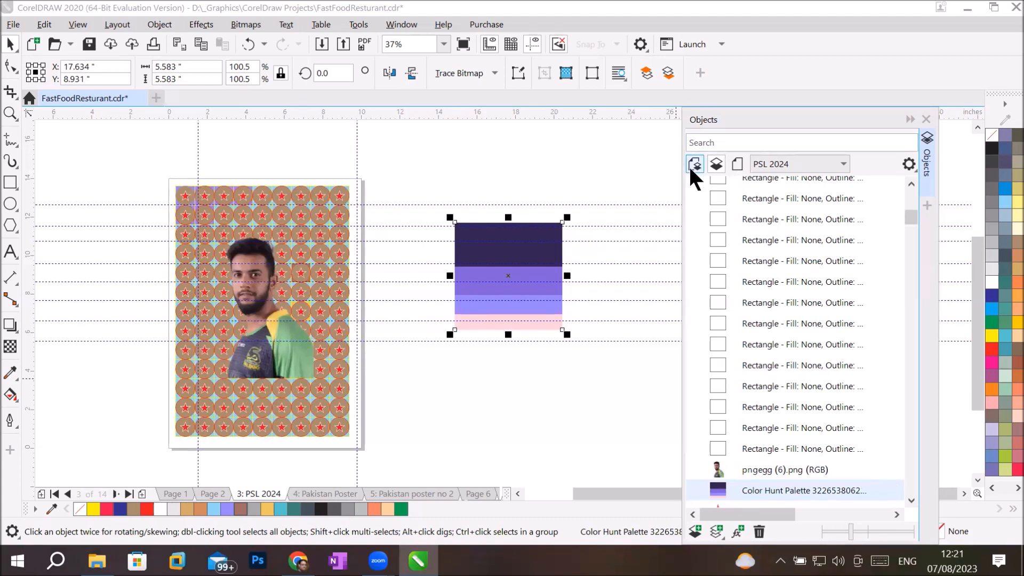
Step: Switch to the 4: Pakistan Poster page and list its layers and objects
left_click(737, 163)
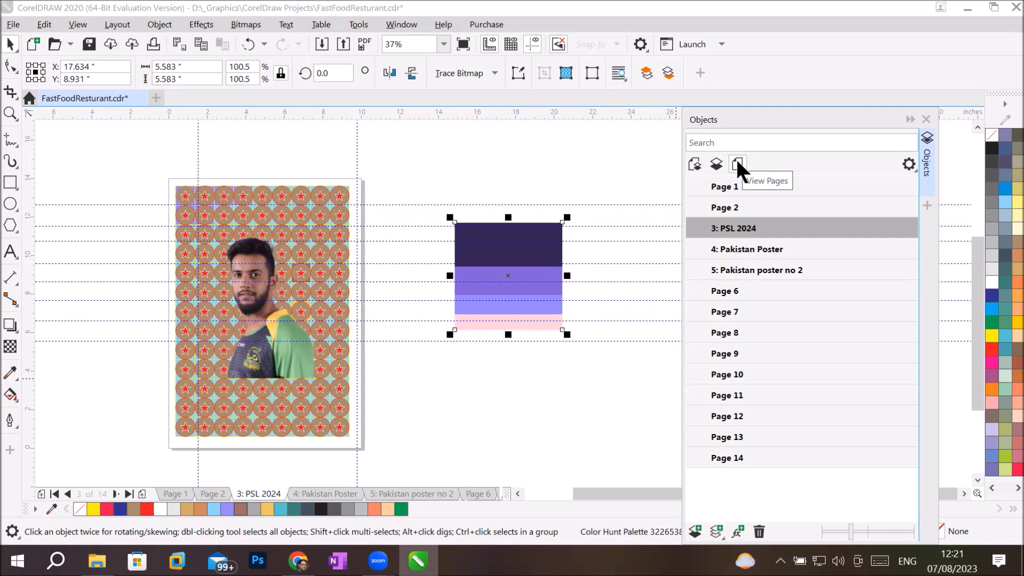
left_click(753, 246)
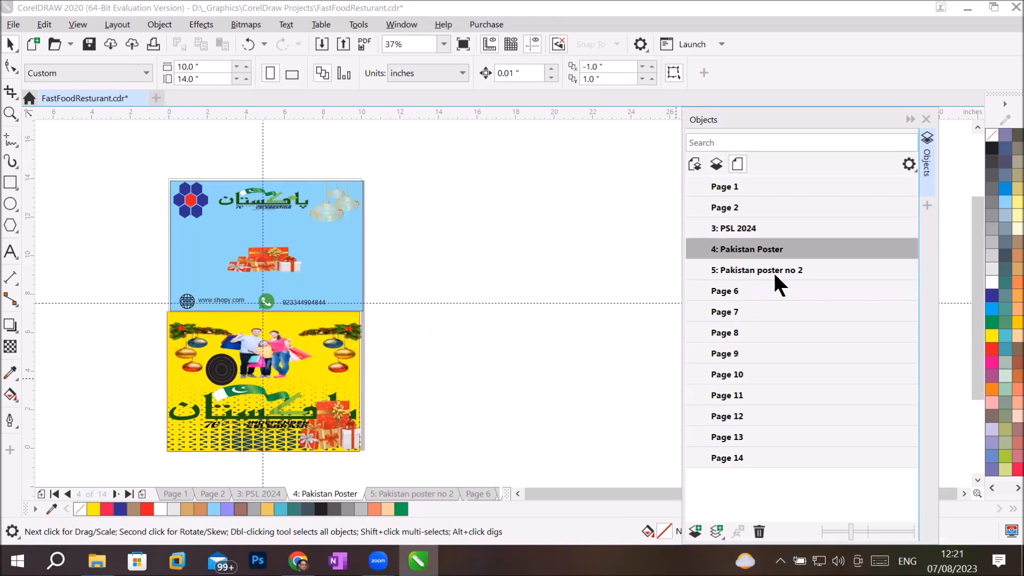
left_click(713, 163)
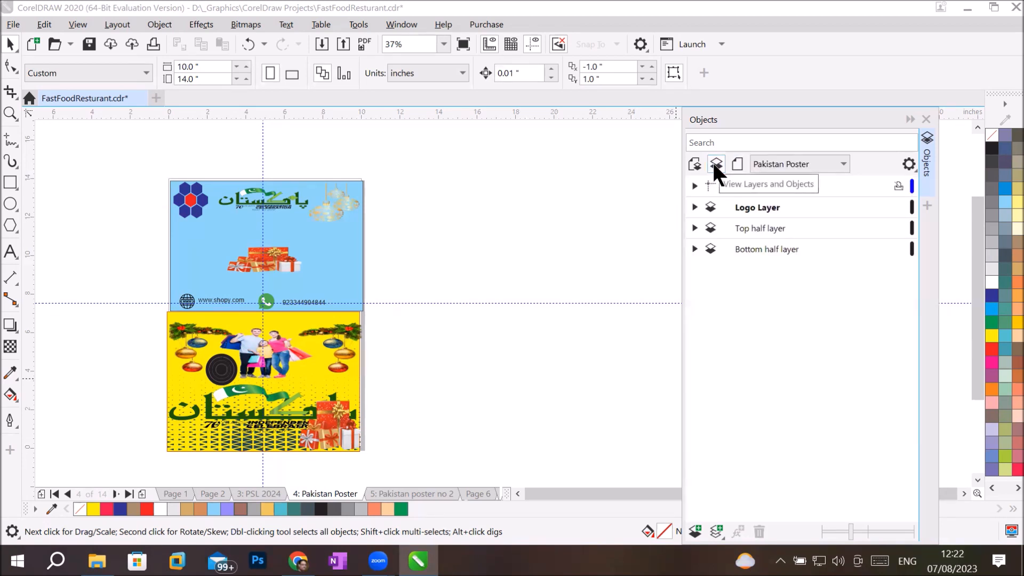
Step: Hide the vertical guideline in the Guides layer, then collapse Guides
left_click(694, 186)
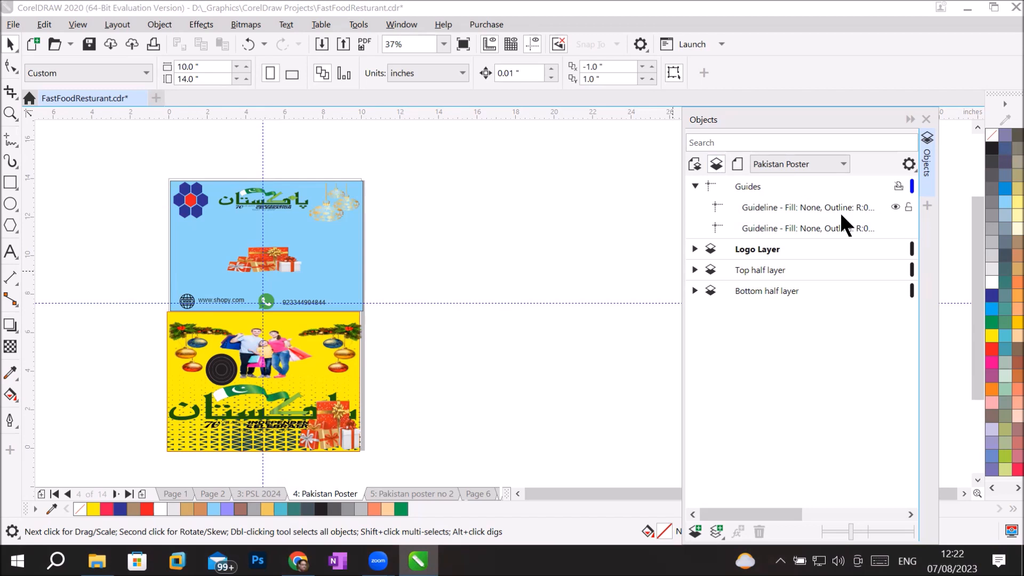
left_click(892, 206)
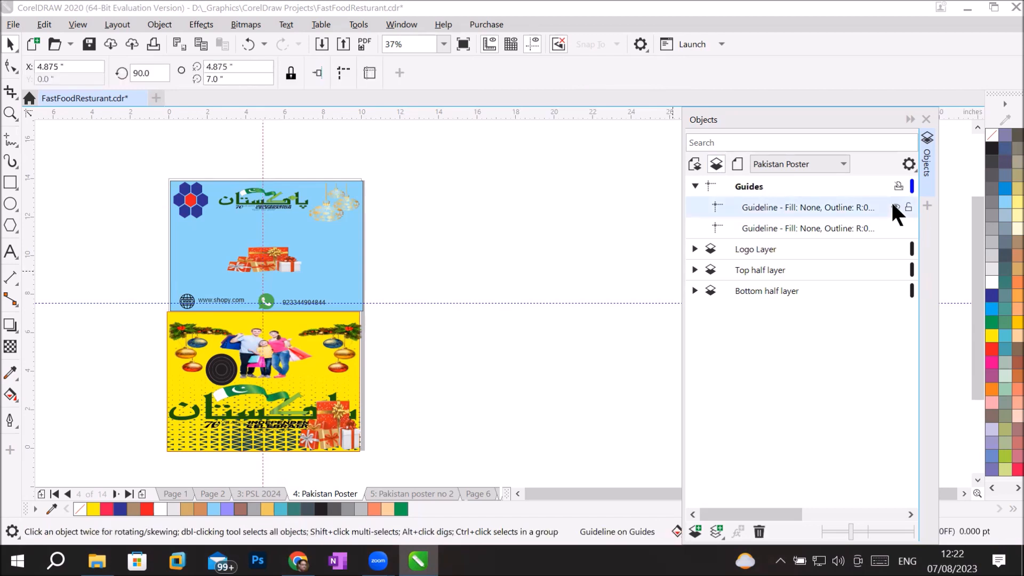
left_click(895, 207)
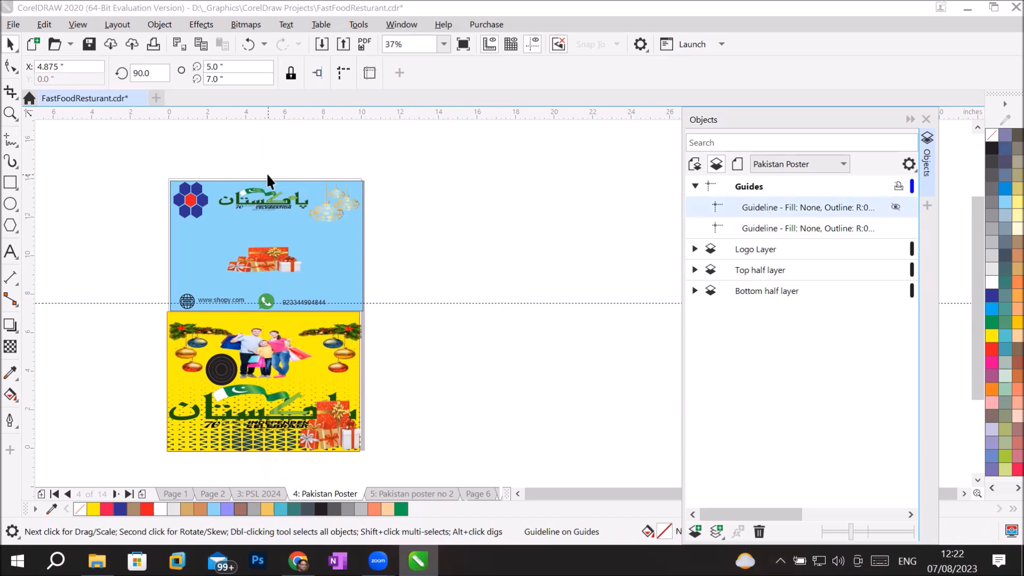
left_click(895, 207)
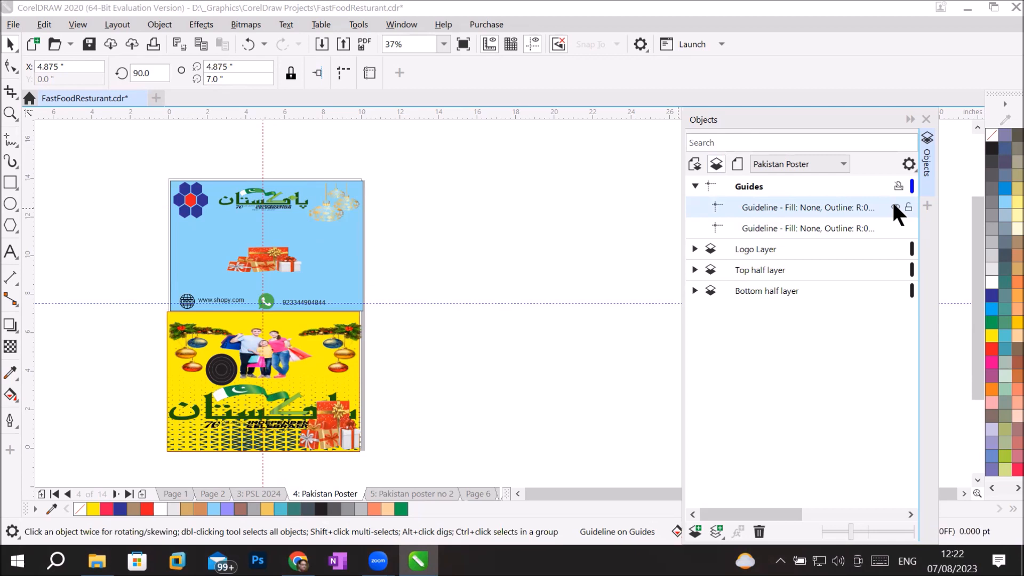
left_click(895, 206)
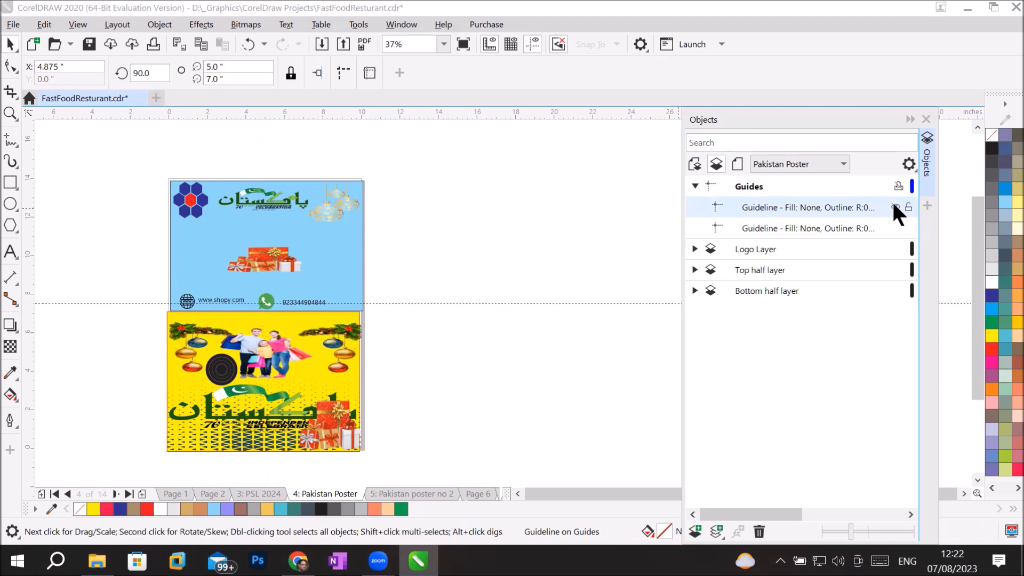
left_click(694, 185)
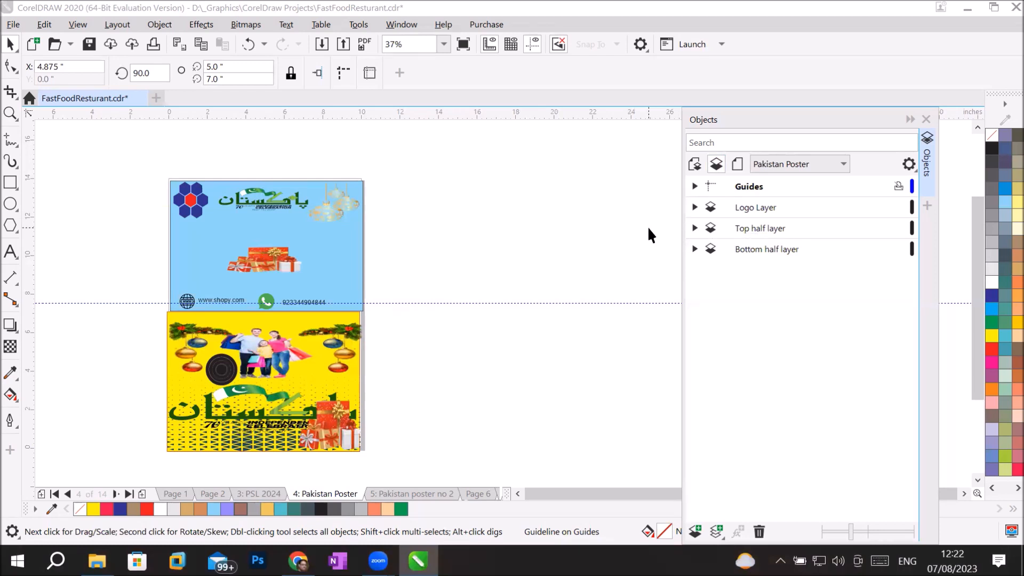
Step: Delete the Logo Layer with its seven hexagons from the Pakistan Poster page
scroll(162, 171, "up", 5)
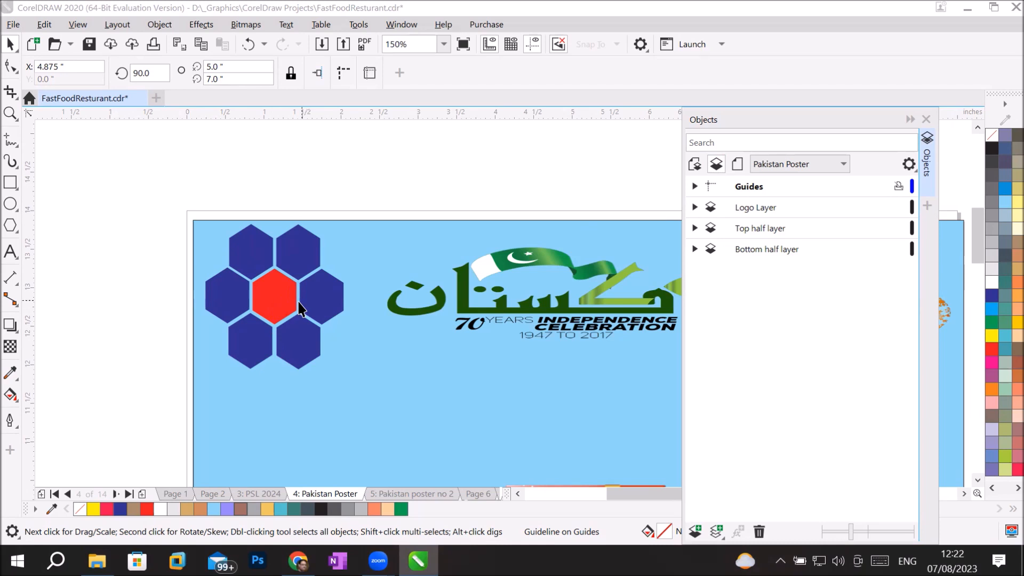
left_click(694, 208)
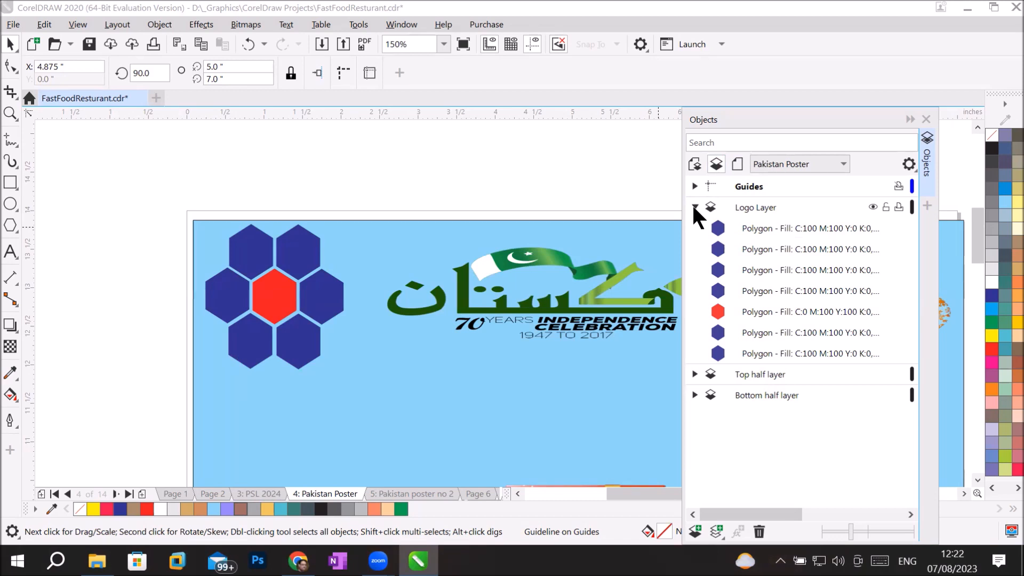
left_click(744, 203)
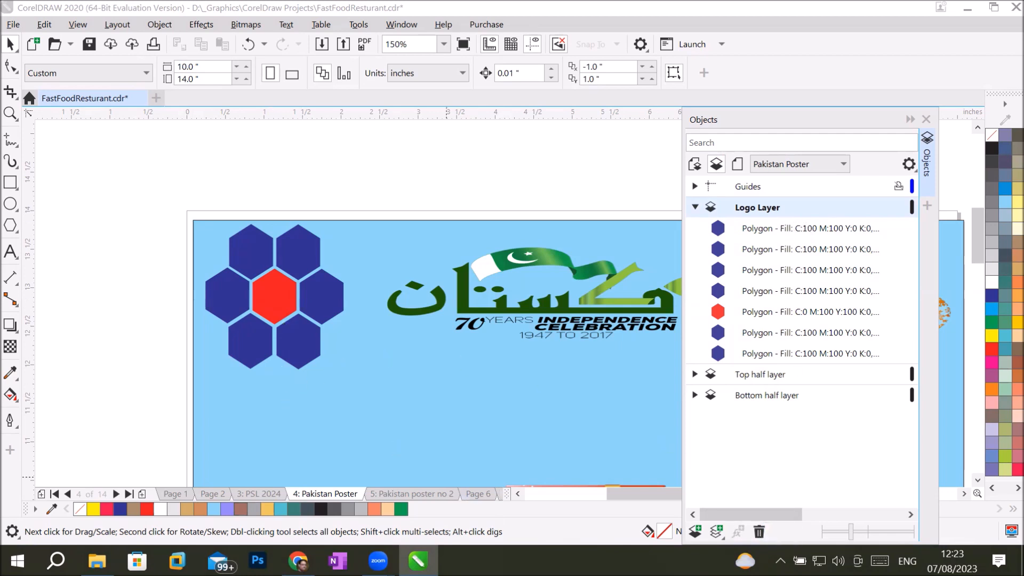
left_click(759, 532)
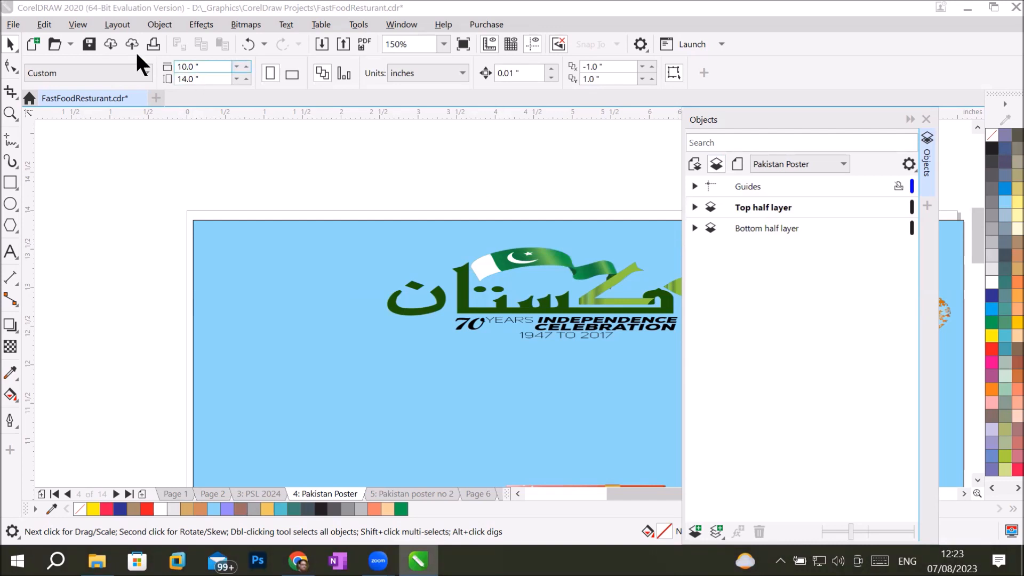
Step: Undo the layer deletion to restore Logo Layer and its hexagons, then collapse it
left_click(45, 23)
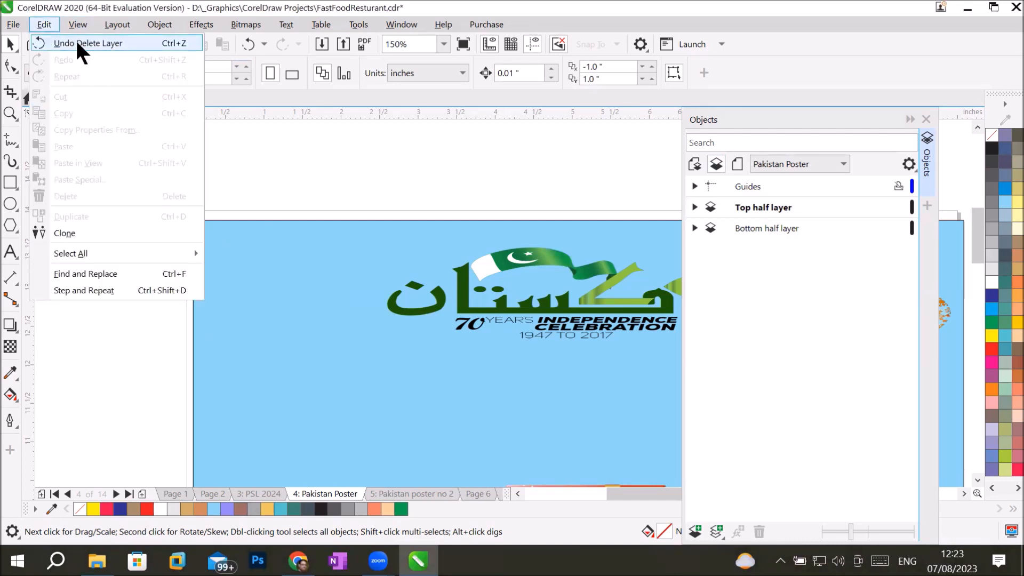
left_click(140, 43)
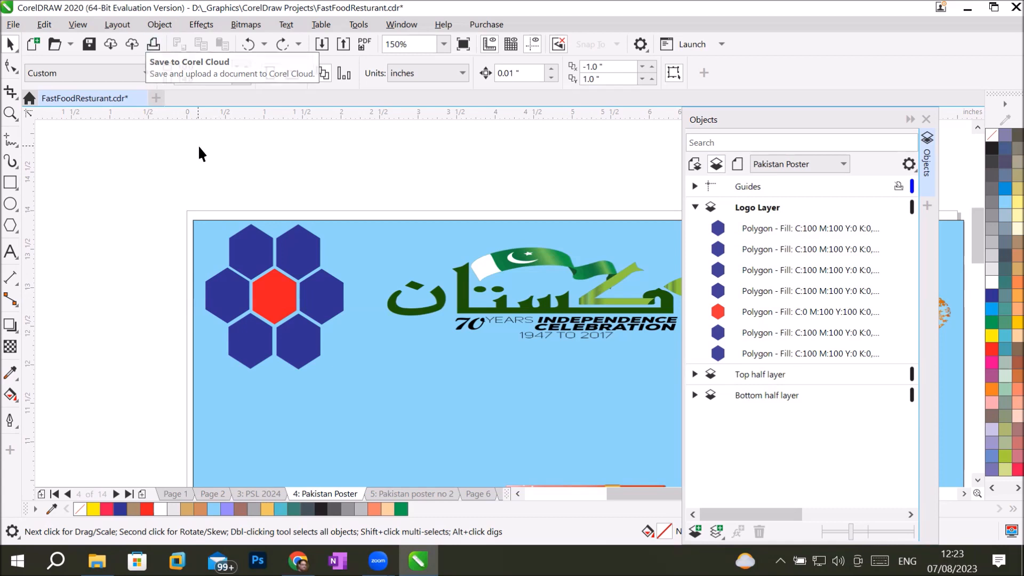
left_click(695, 208)
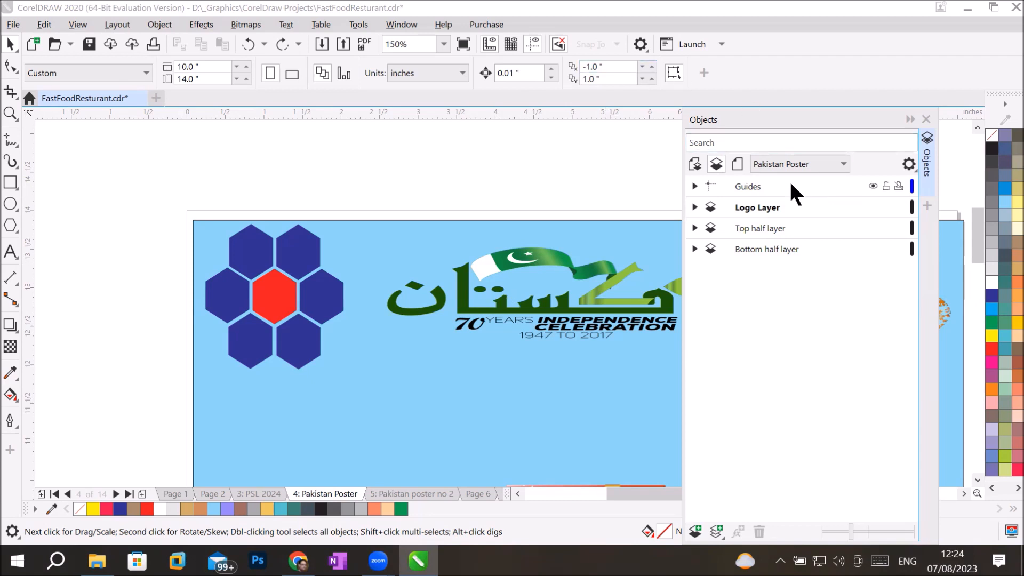
Step: List all pages, layers and objects, collapse pages 1–10, and display blank Page 7
left_click(692, 163)
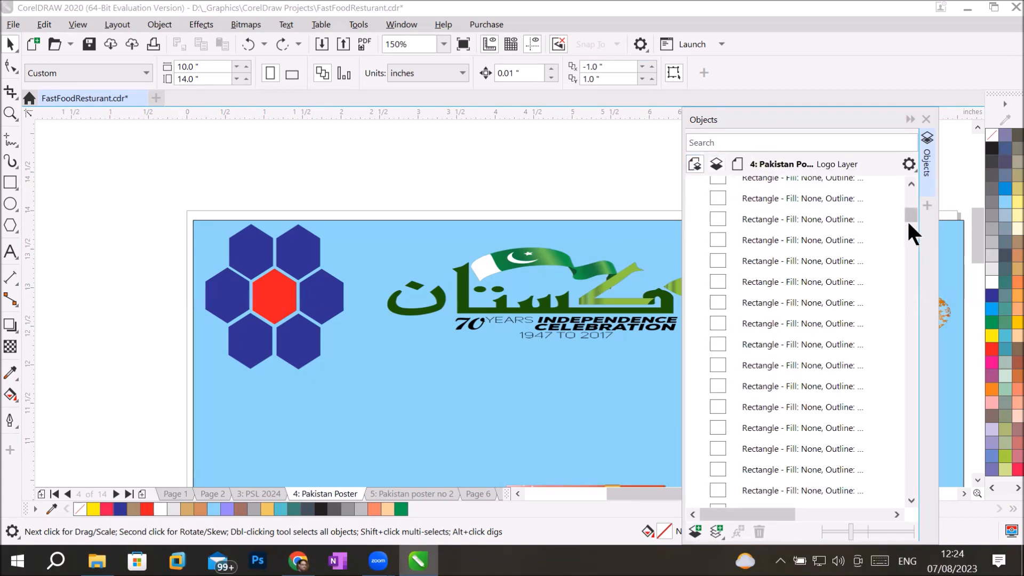
left_click_drag(906, 213, 907, 195)
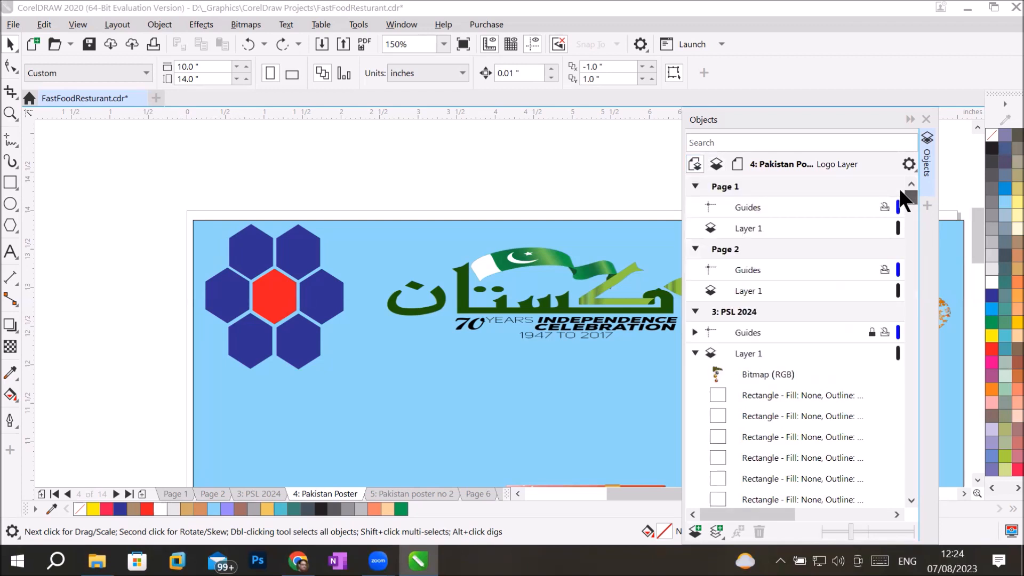
left_click(695, 185)
left_click(695, 208)
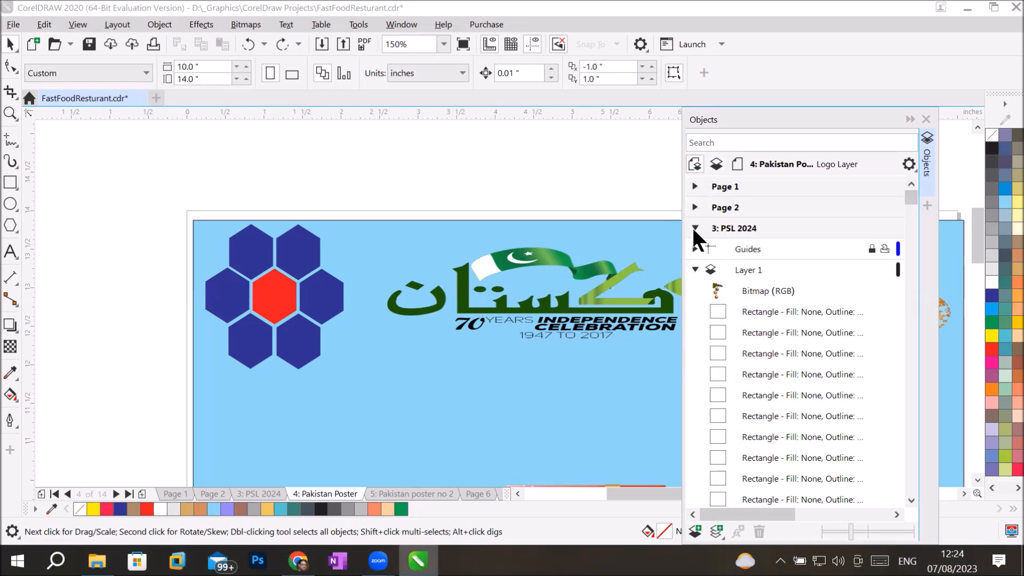
left_click(695, 228)
left_click(695, 249)
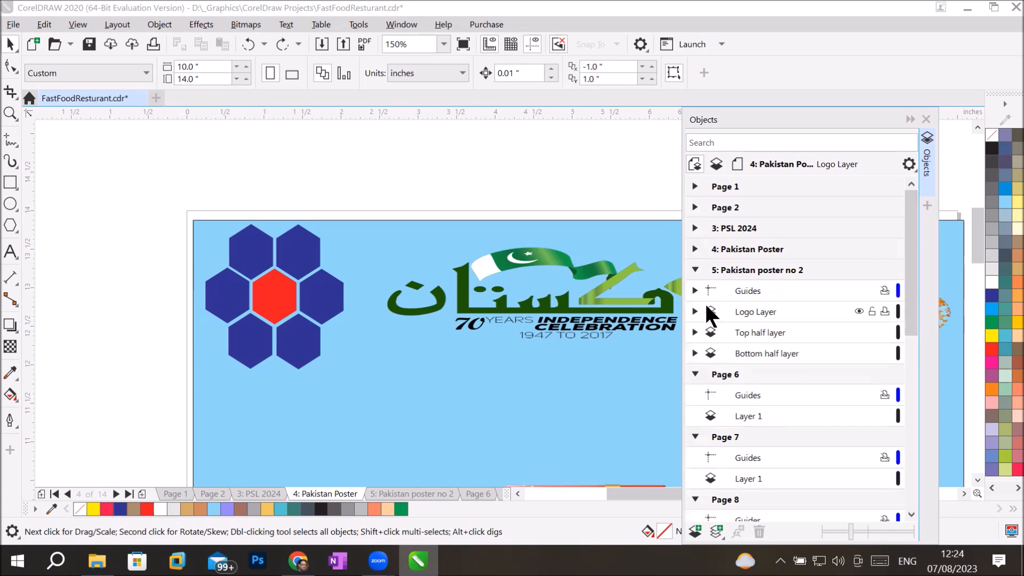
left_click(694, 270)
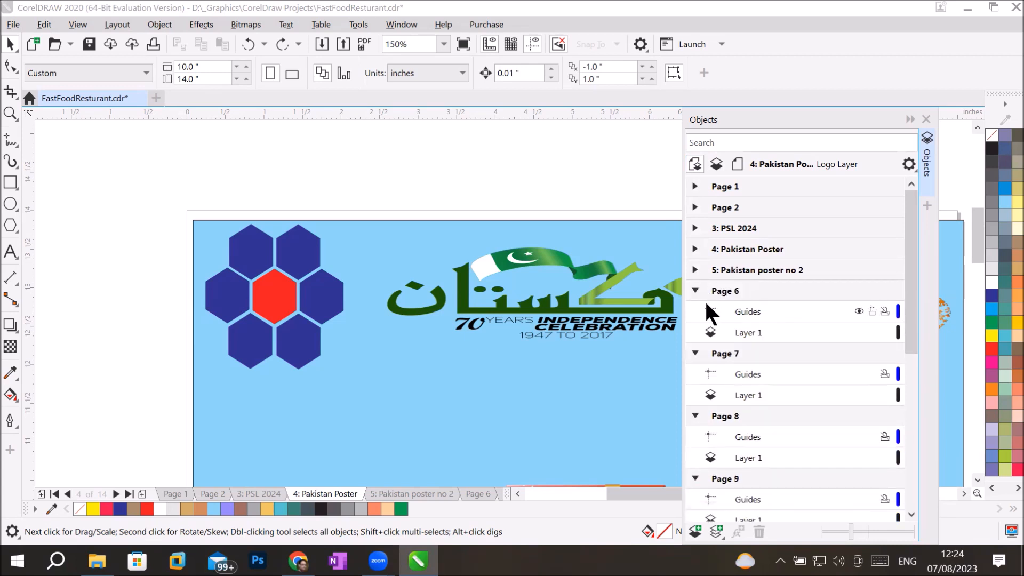
left_click(695, 290)
left_click(695, 311)
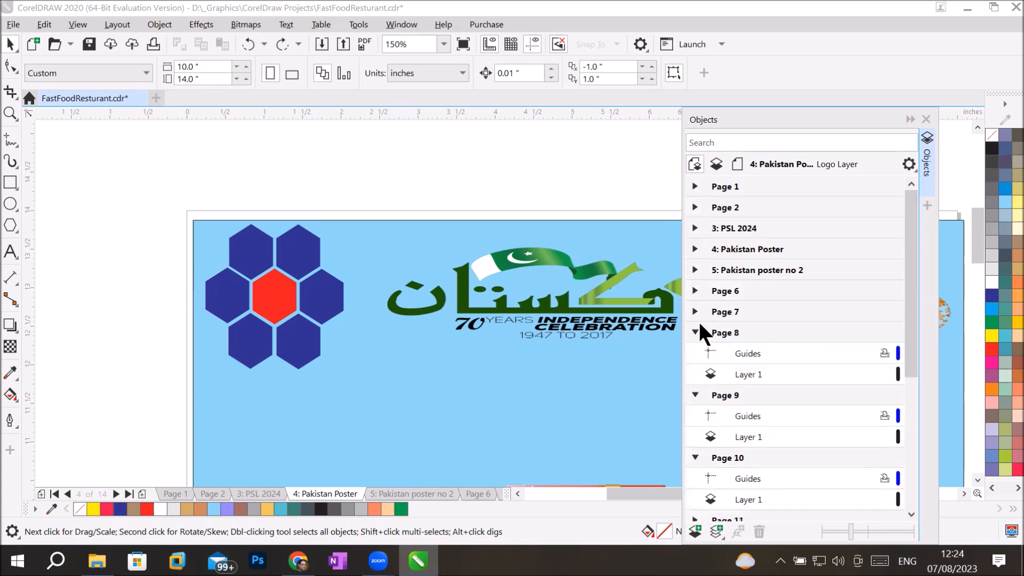
left_click(694, 332)
left_click(694, 353)
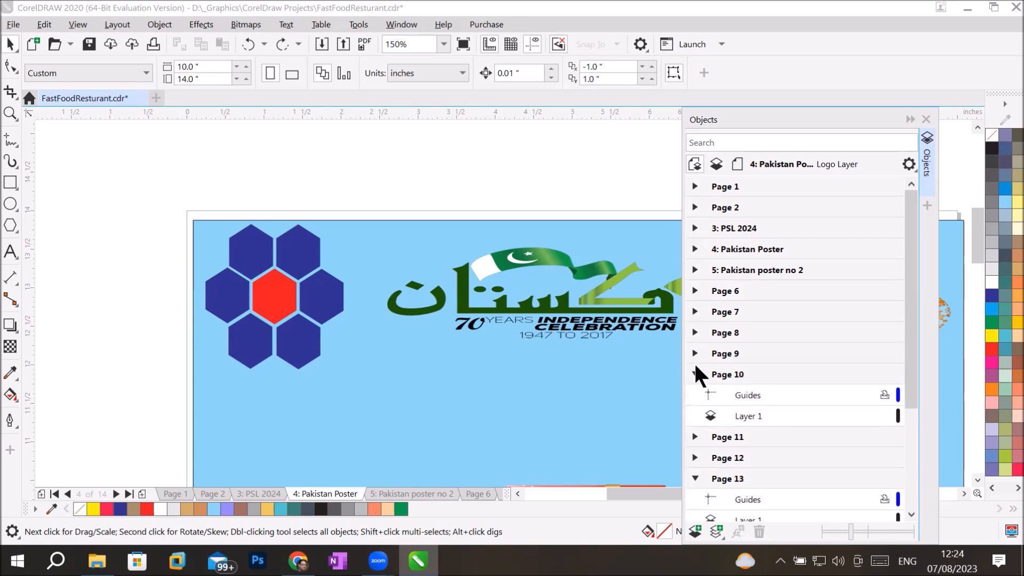
left_click(694, 374)
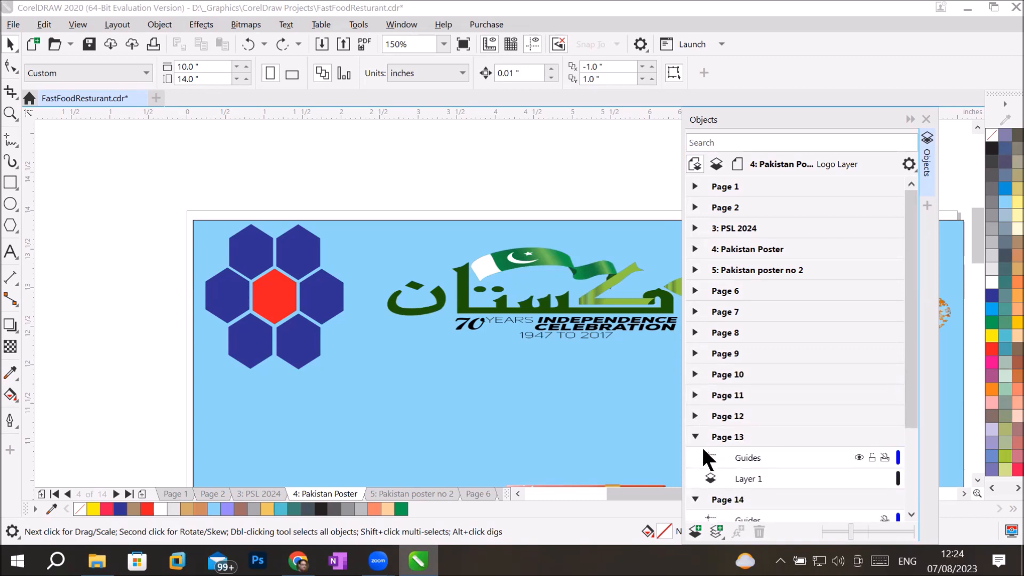
left_click(734, 312)
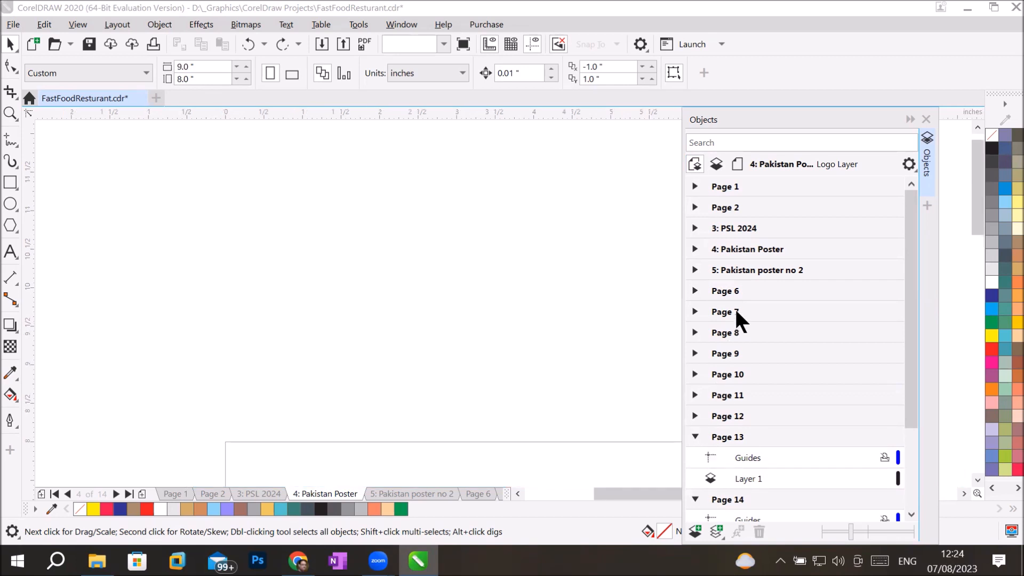
Step: Delete pages 7 through 12 from the document, then collapse the remaining Pages 7 and 8
left_click(735, 421, "shift")
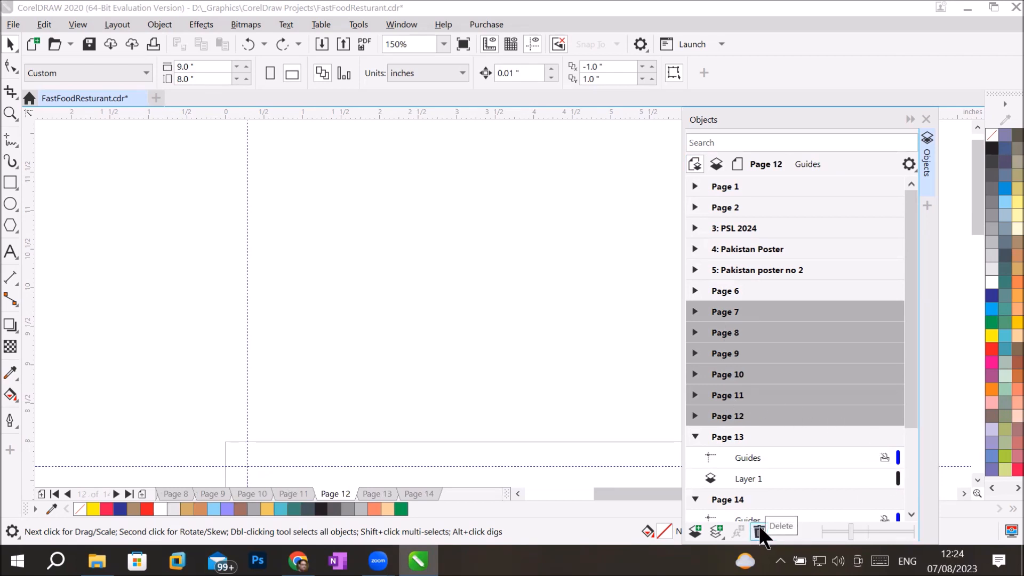
left_click(112, 24)
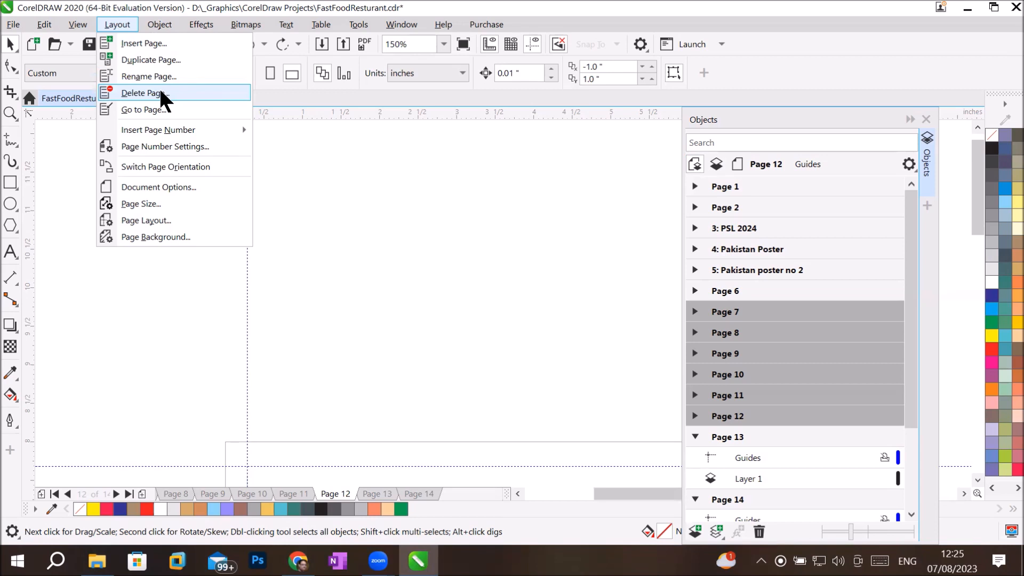
left_click(143, 93)
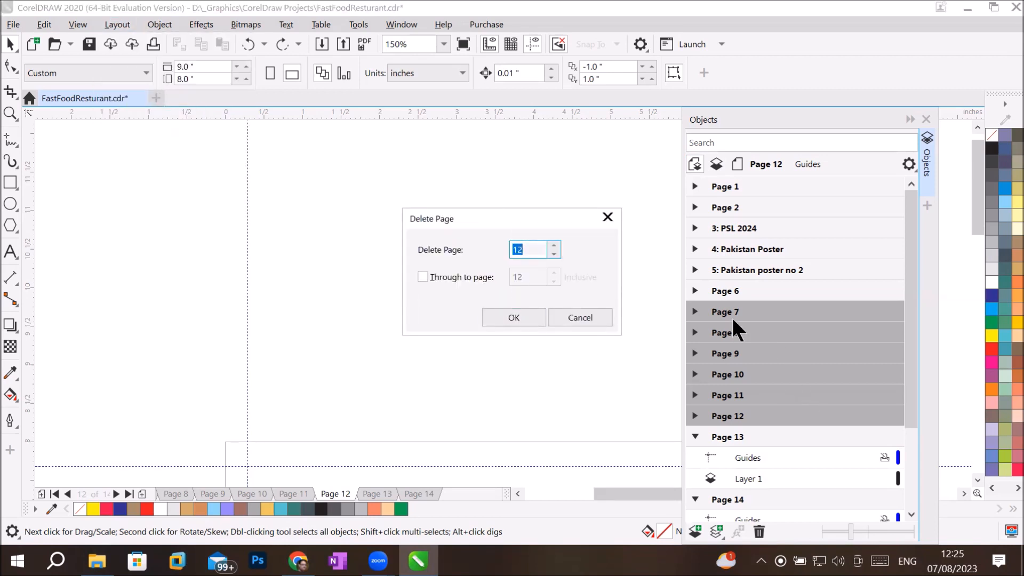
left_click(553, 253)
left_click(553, 253)
left_click(553, 253)
left_click(423, 276)
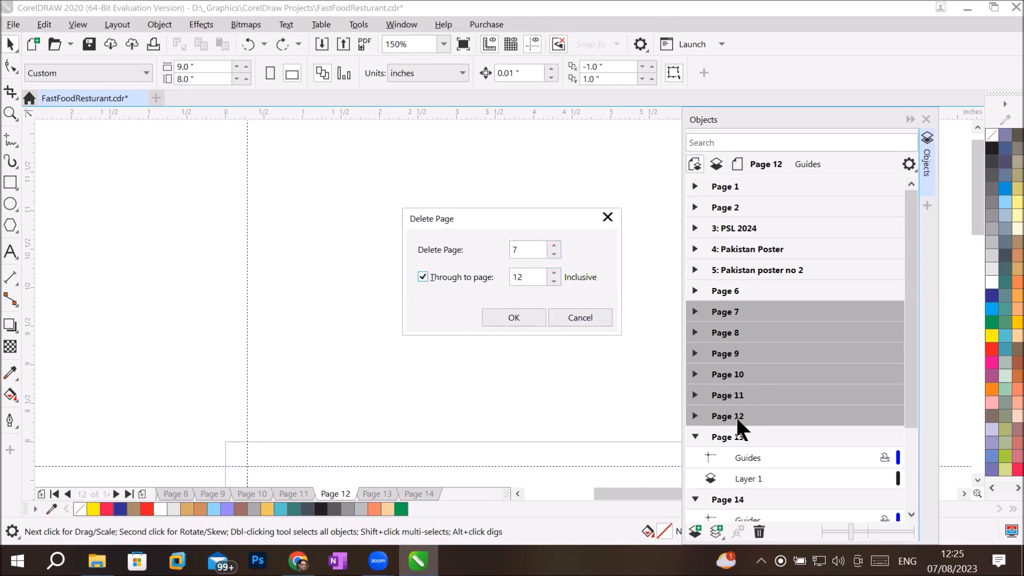
left_click(511, 316)
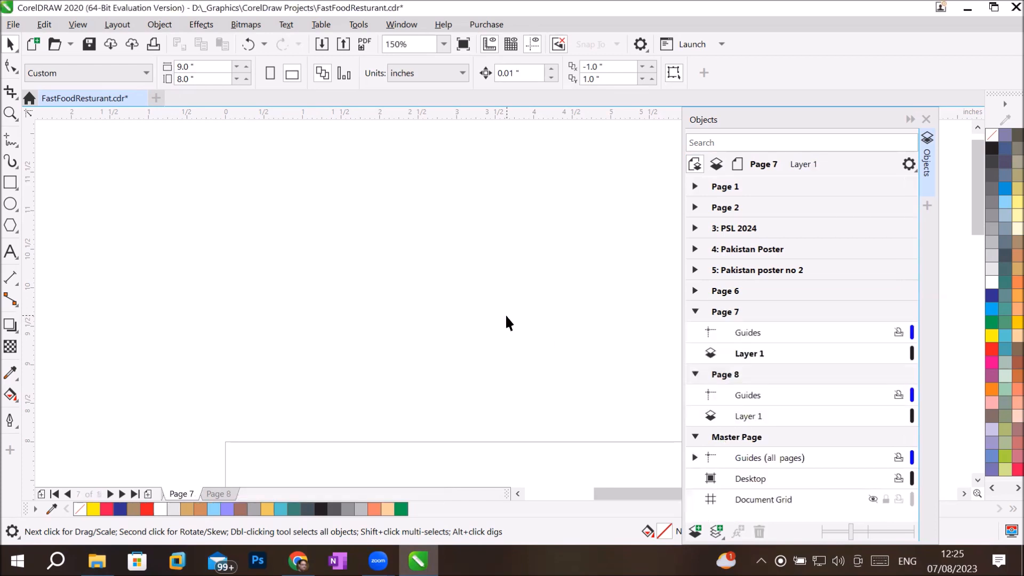
left_click(694, 311)
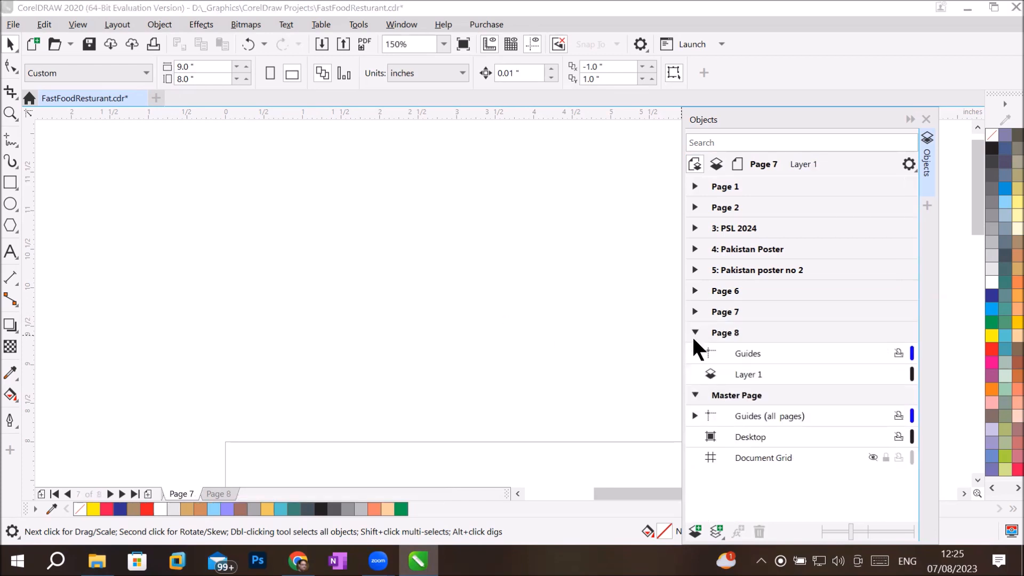
left_click(690, 333)
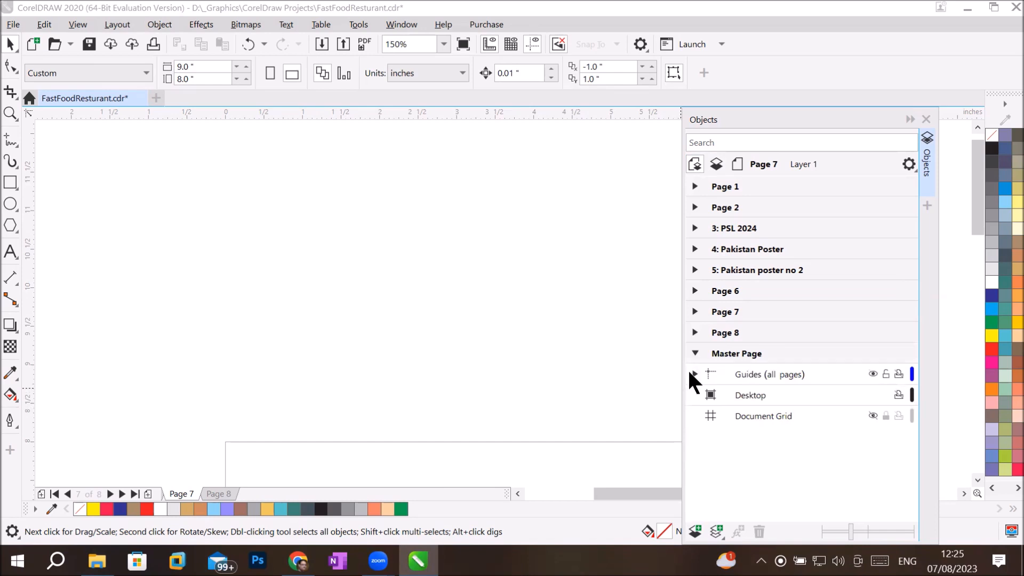
Step: Collapse Master Page, briefly inspect Page 1 and 3: PSL 2024, then expand 4: Pakistan Poster
left_click(694, 353)
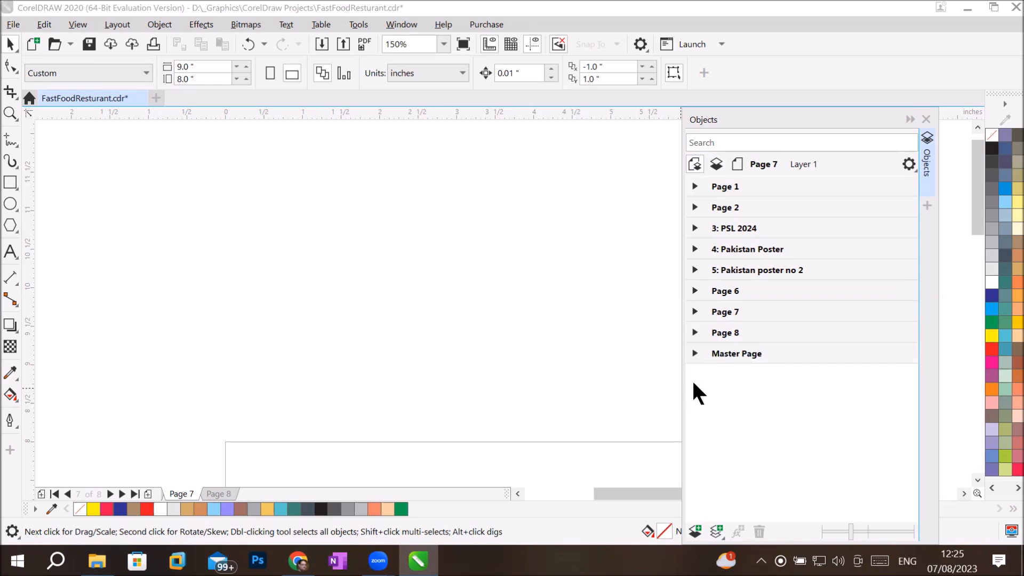
left_click(695, 184)
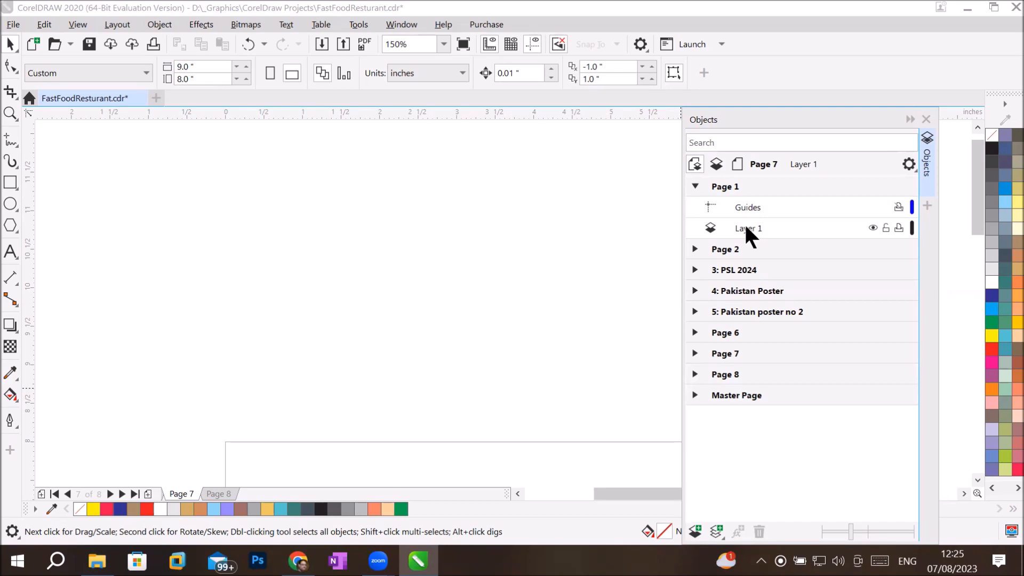
left_click(693, 185)
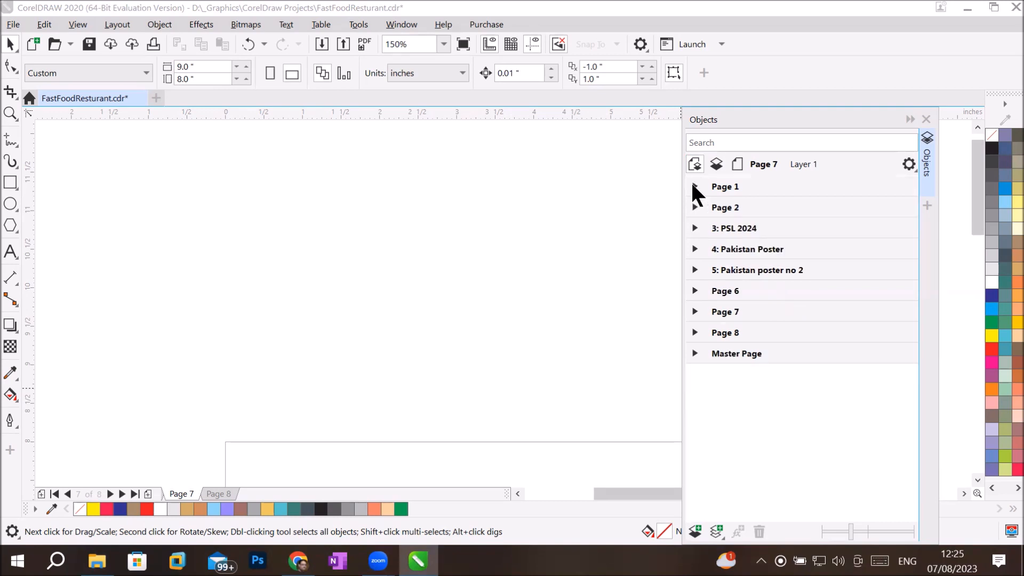
left_click(694, 228)
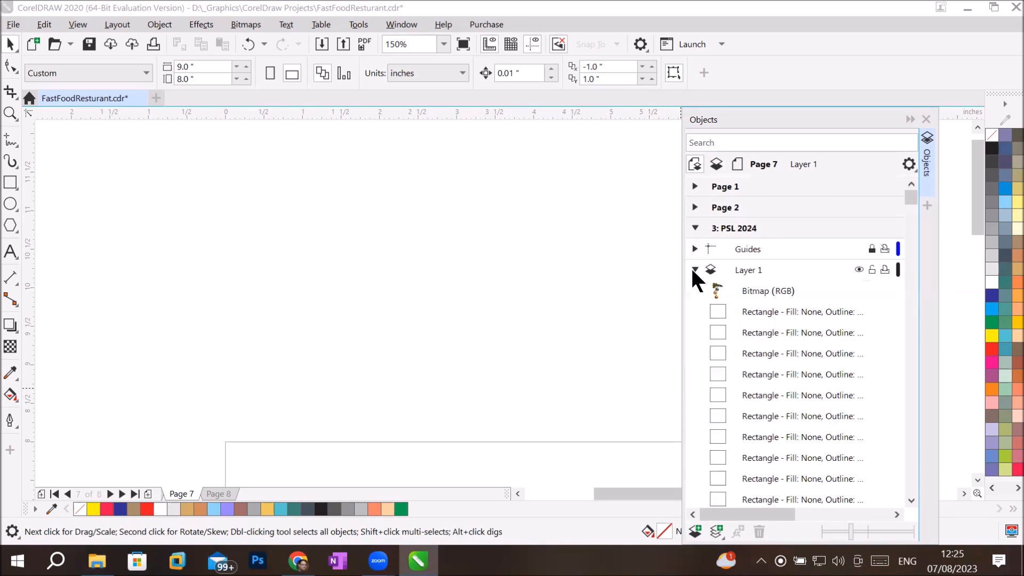
left_click(693, 269)
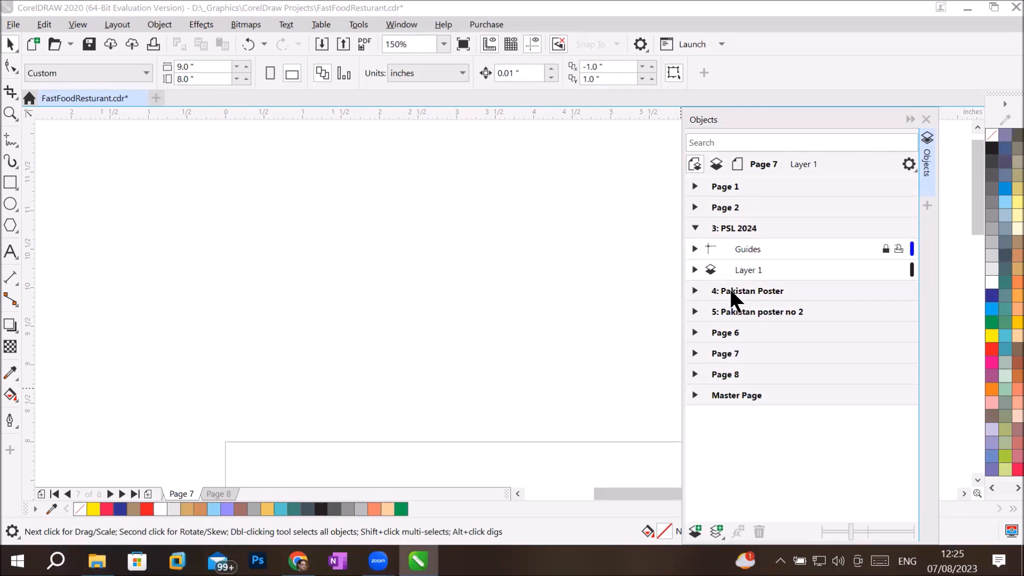
left_click(694, 228)
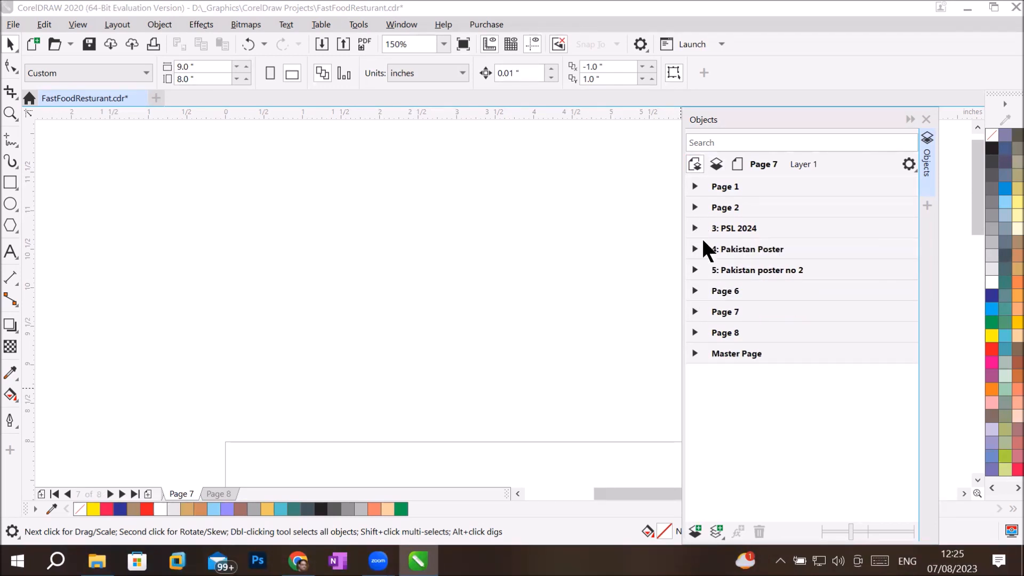
left_click(694, 249)
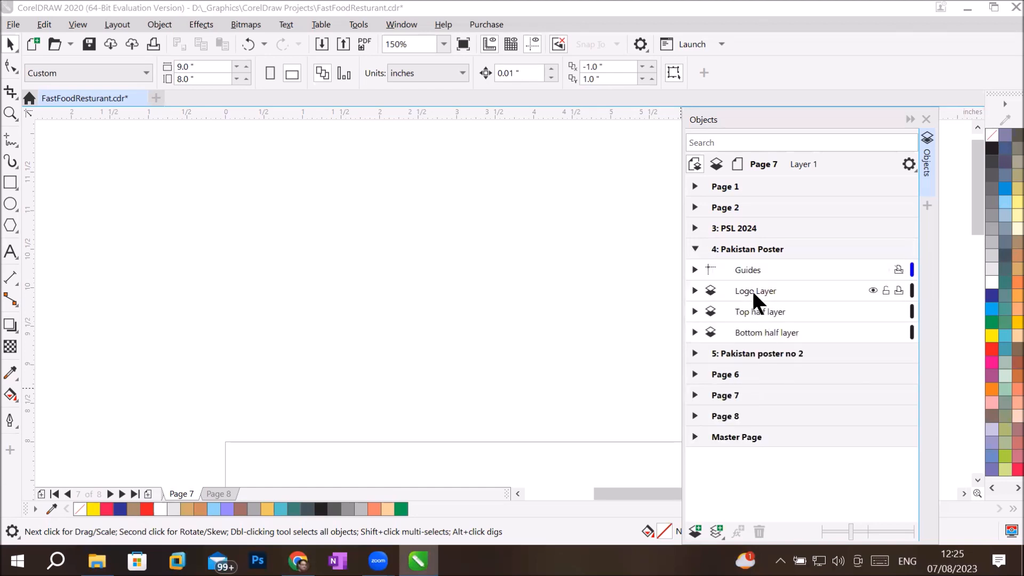
Step: Expand the Pakistan Poster's Top half layer, check the ornaments bitmap's visibility, and make the layer active
scroll(498, 264, "down", 5)
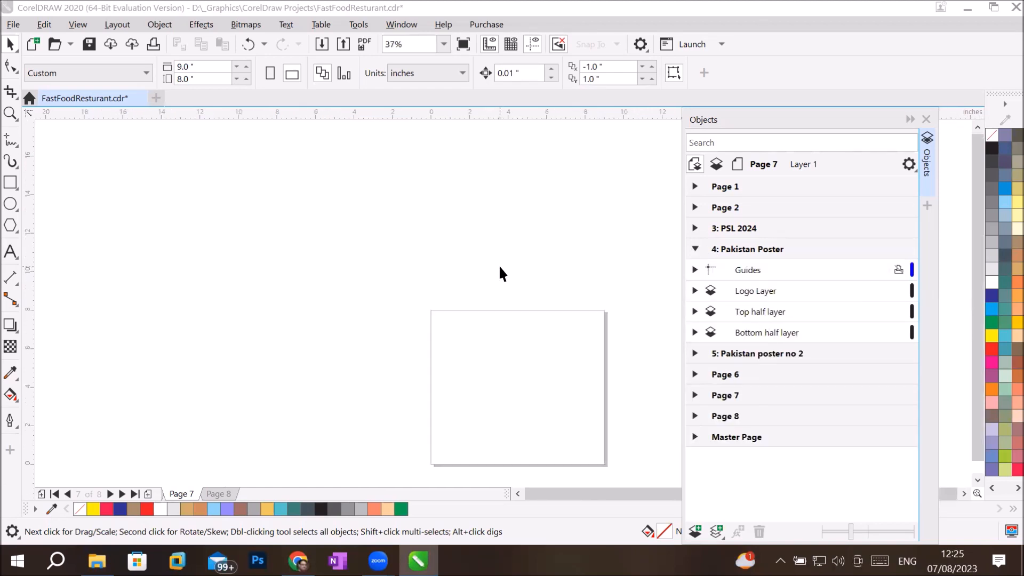
left_click(752, 244)
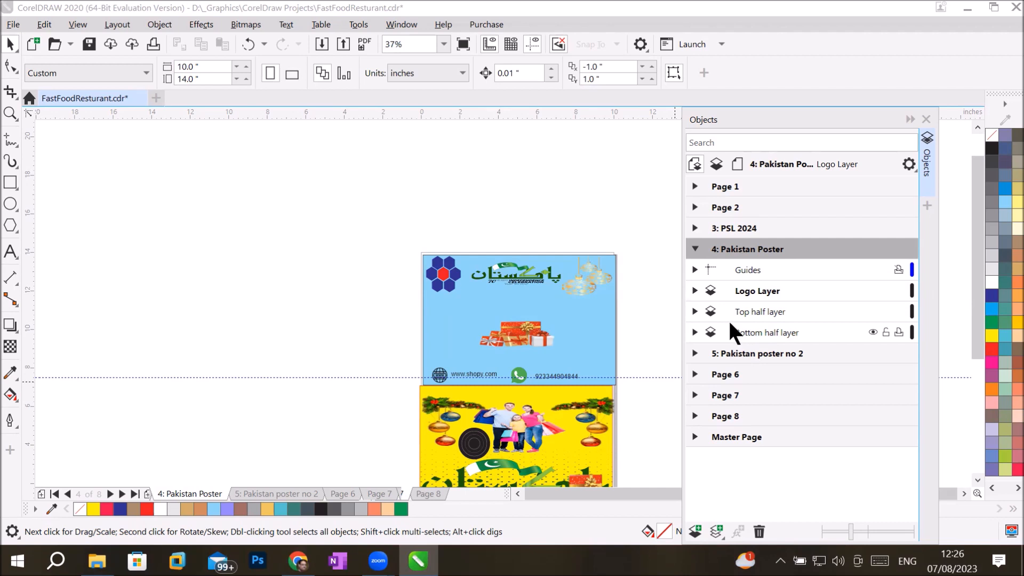
left_click(695, 312)
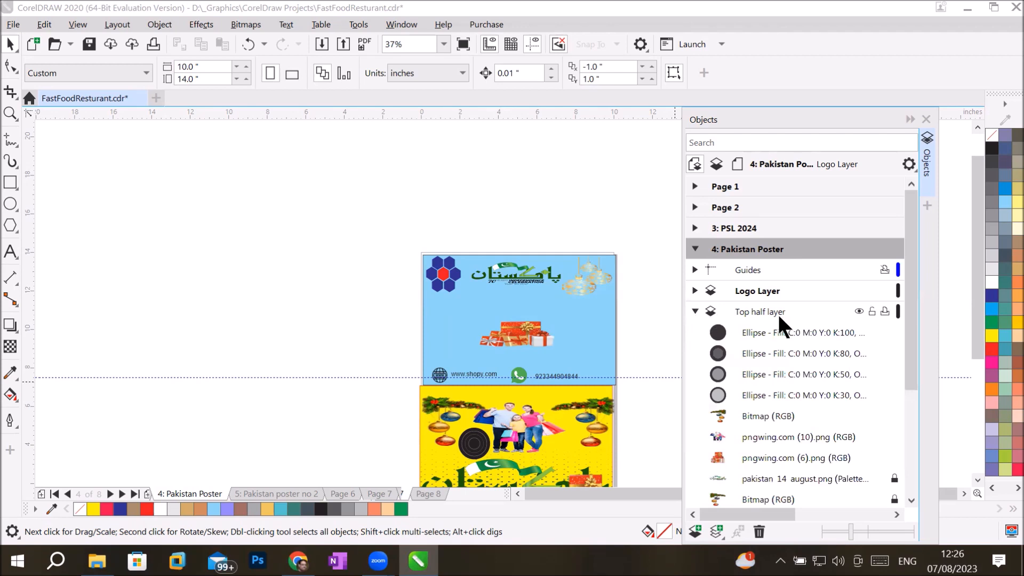
left_click(880, 415)
left_click(880, 415)
left_click(880, 415)
left_click(880, 415)
left_click(880, 415)
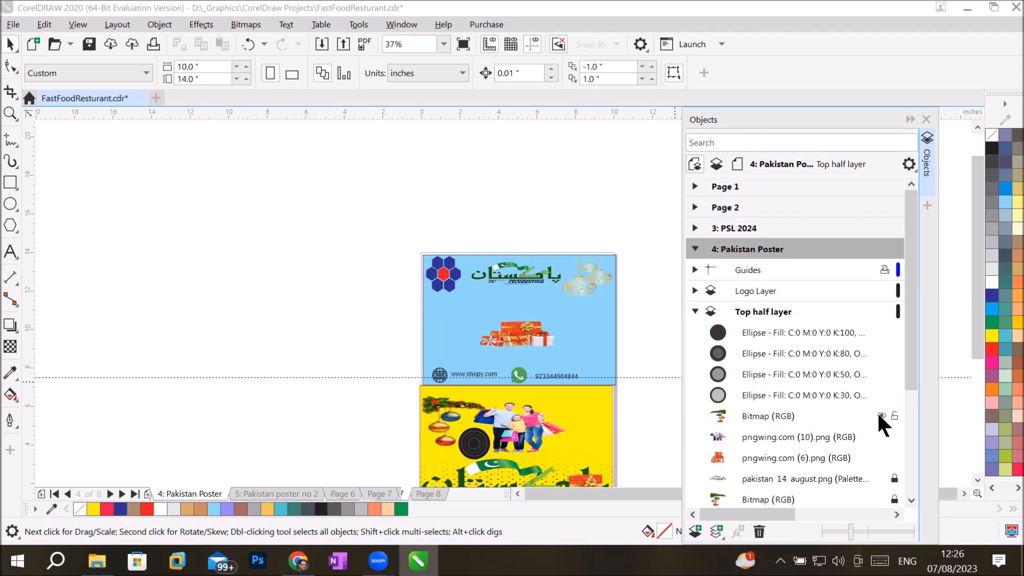
left_click(880, 415)
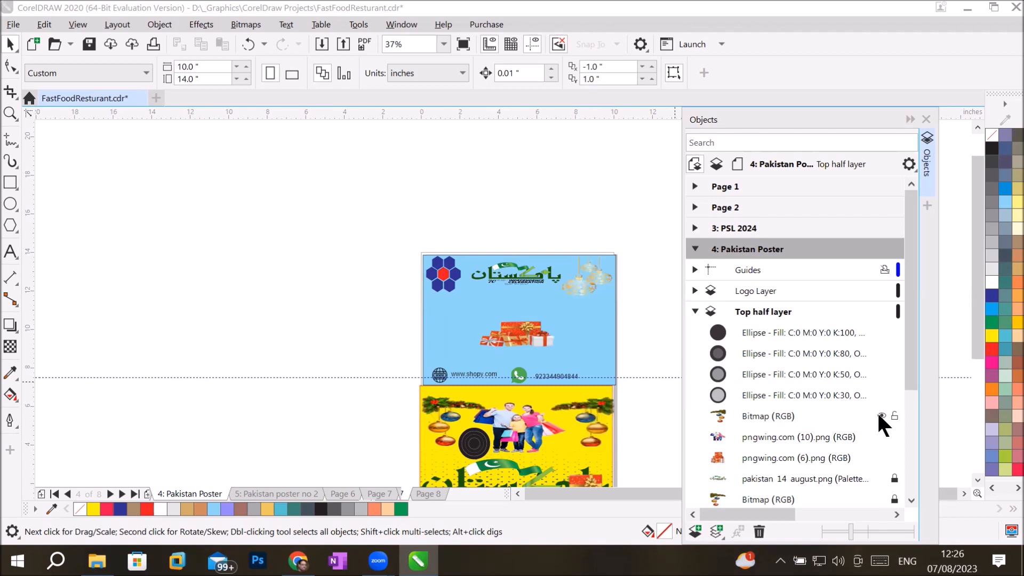
left_click(769, 307)
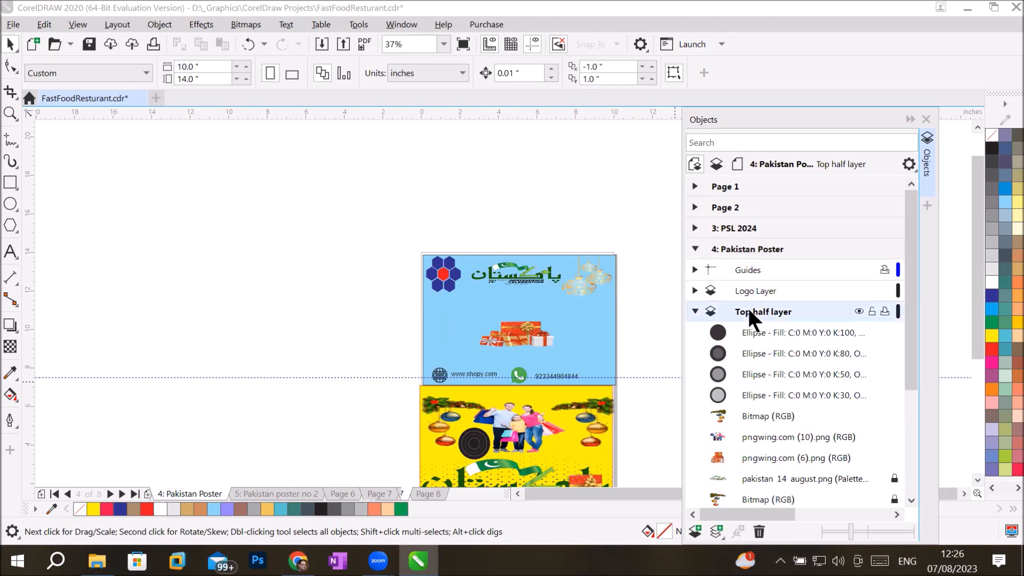
Step: Rename the upper Top half layer to 'Bottom half layer'
left_click(750, 319)
left_click_drag(750, 311, 736, 311)
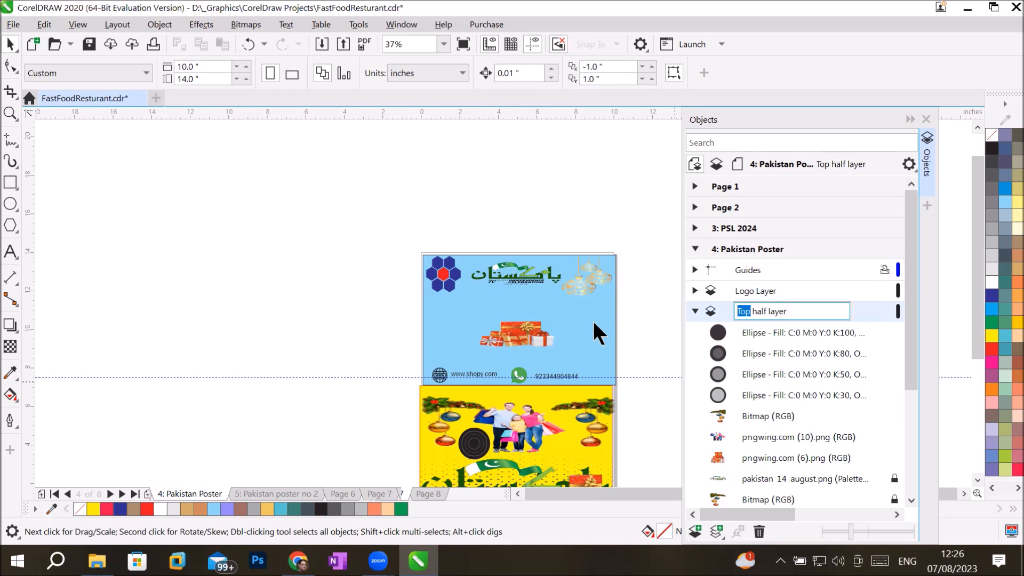
type("Botto")
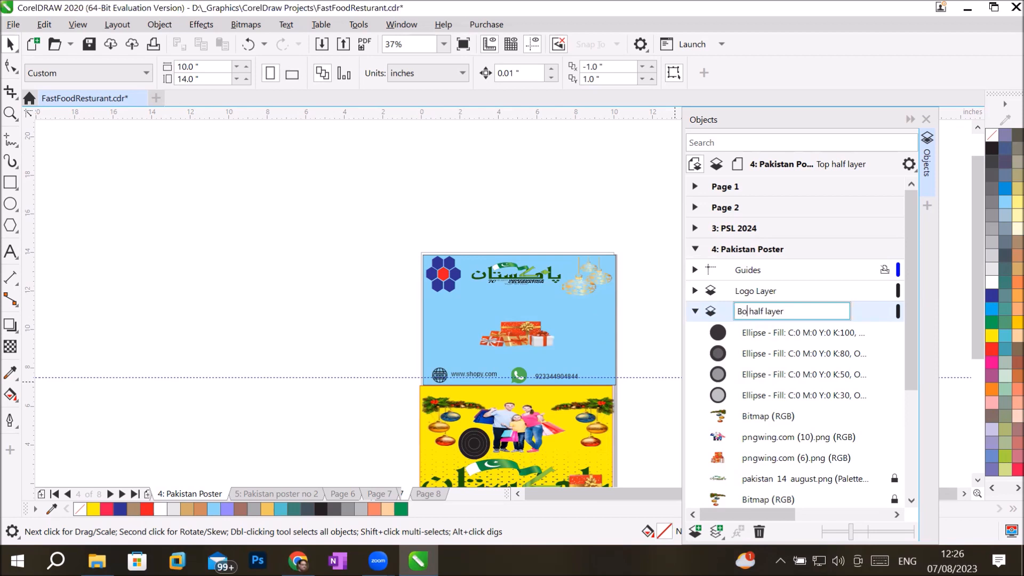
type("m")
key("Return")
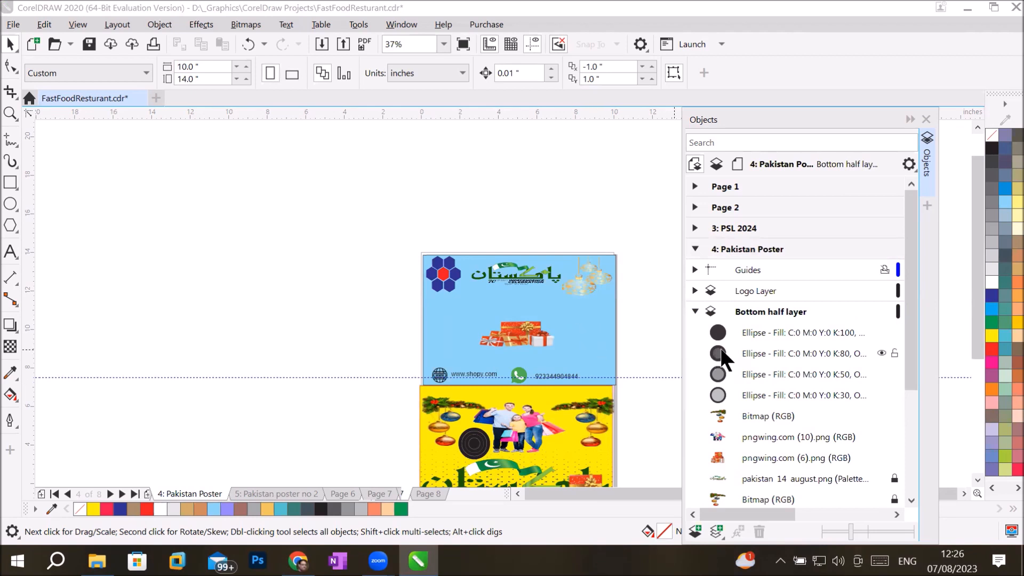
left_click(694, 312)
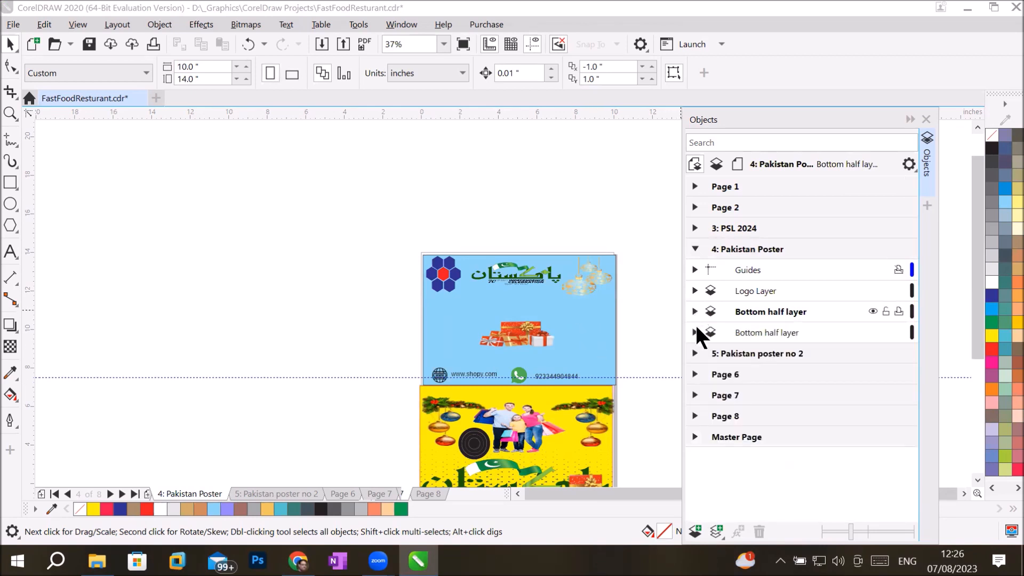
Step: Check the lower layer's visibility and rename it from 'Bottom half layer' to 'Top half layer'
left_click(743, 336)
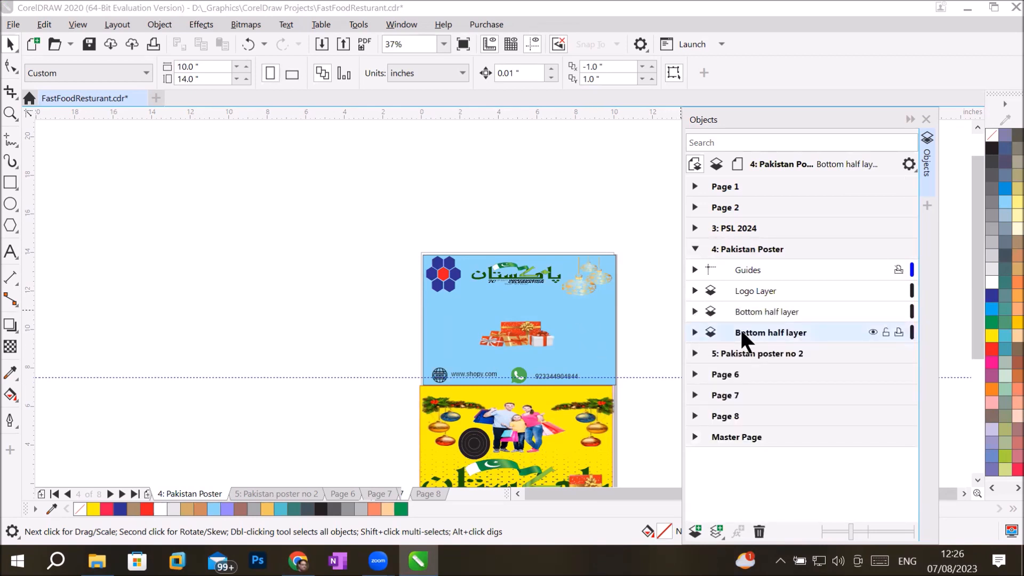
left_click(872, 333)
left_click(873, 332)
left_click(873, 332)
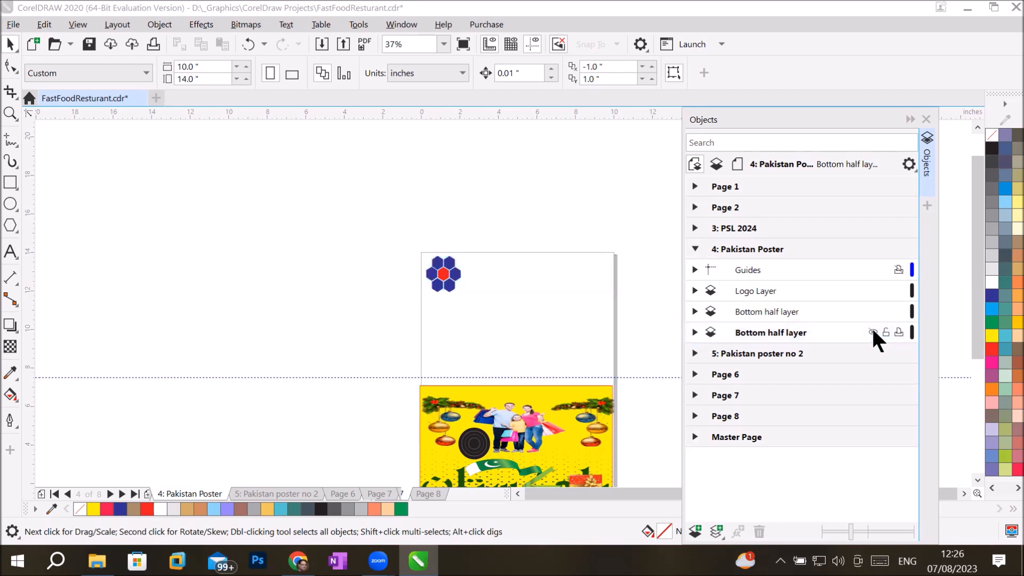
left_click(873, 332)
left_click(743, 336)
left_click(742, 336)
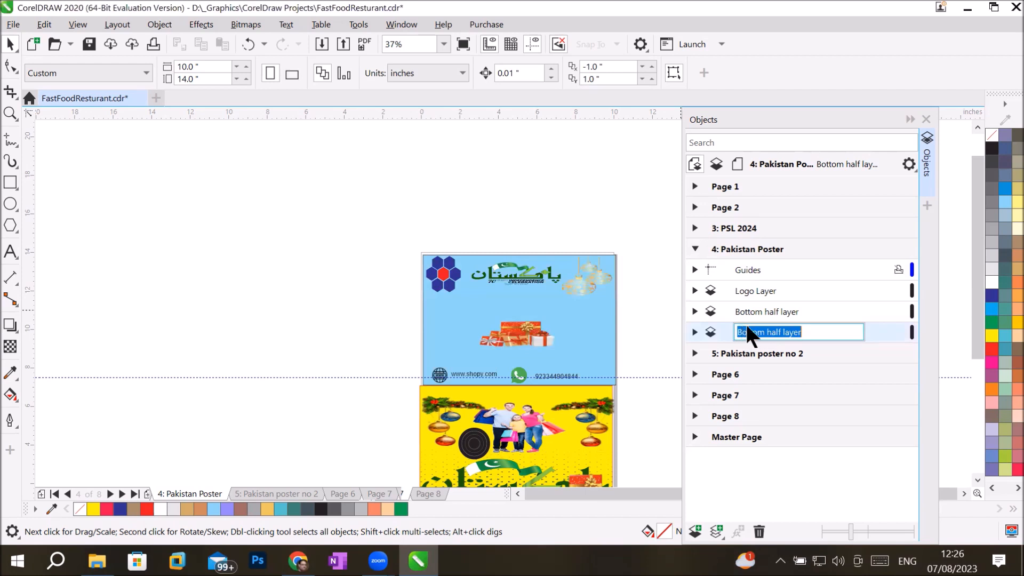
left_click_drag(766, 328, 688, 329)
key("BackSpace")
type("Top")
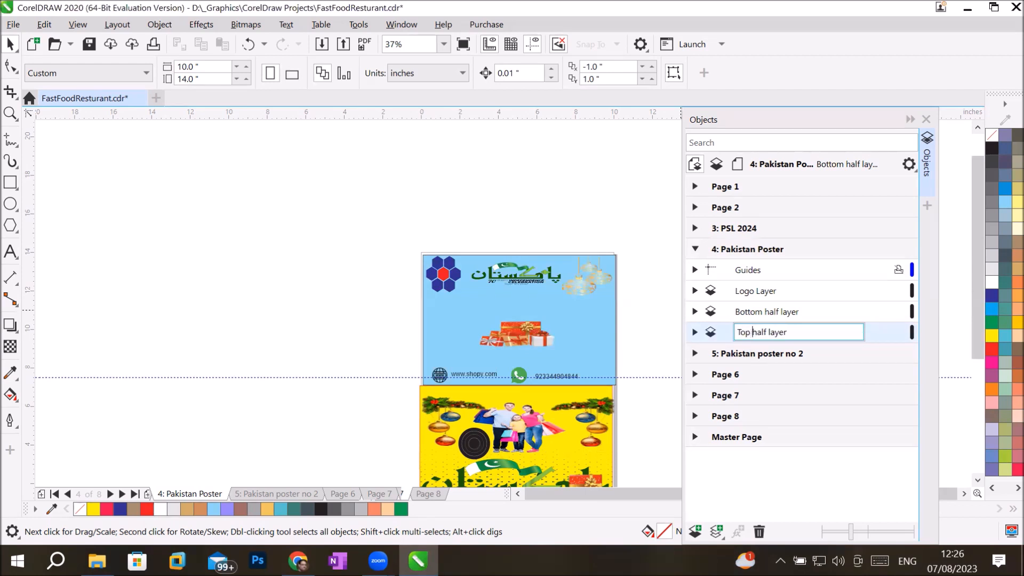
key("Return")
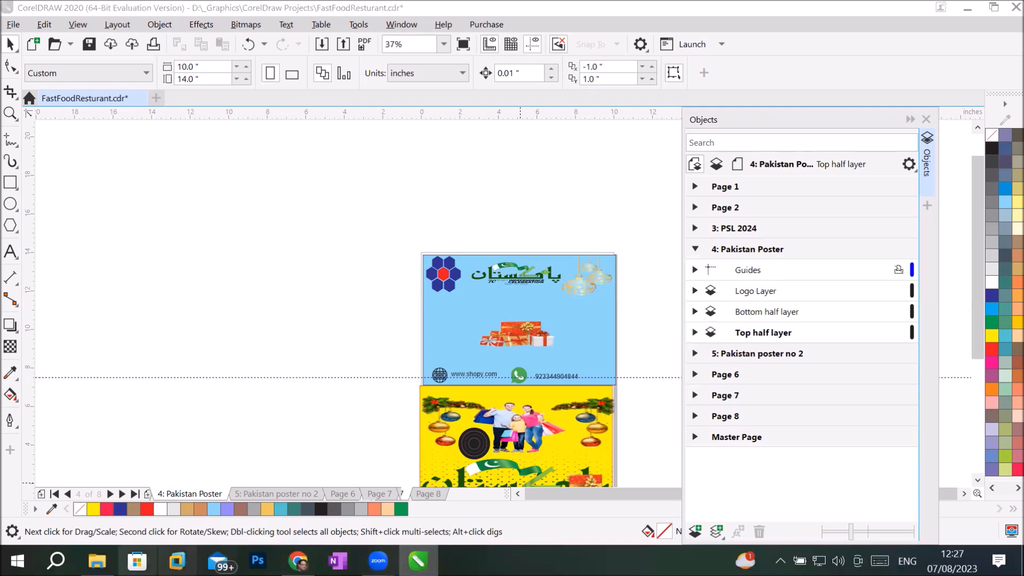
Step: Open '1- Introduction to CorelDraw.pptx' from the _Graphics\CorelDraw folder in File Explorer
mouse_move(97, 560)
left_click(88, 493)
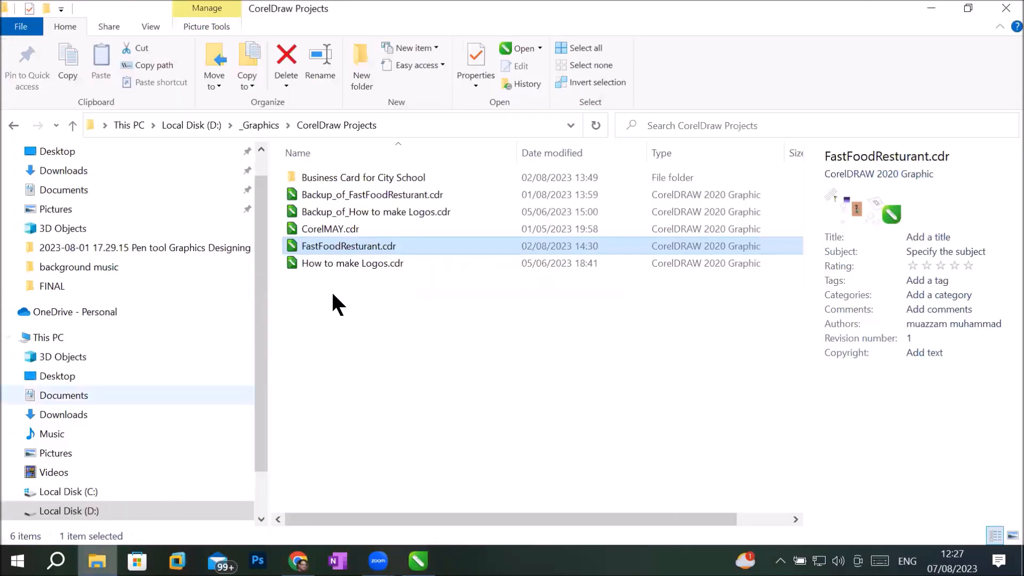
left_click(259, 126)
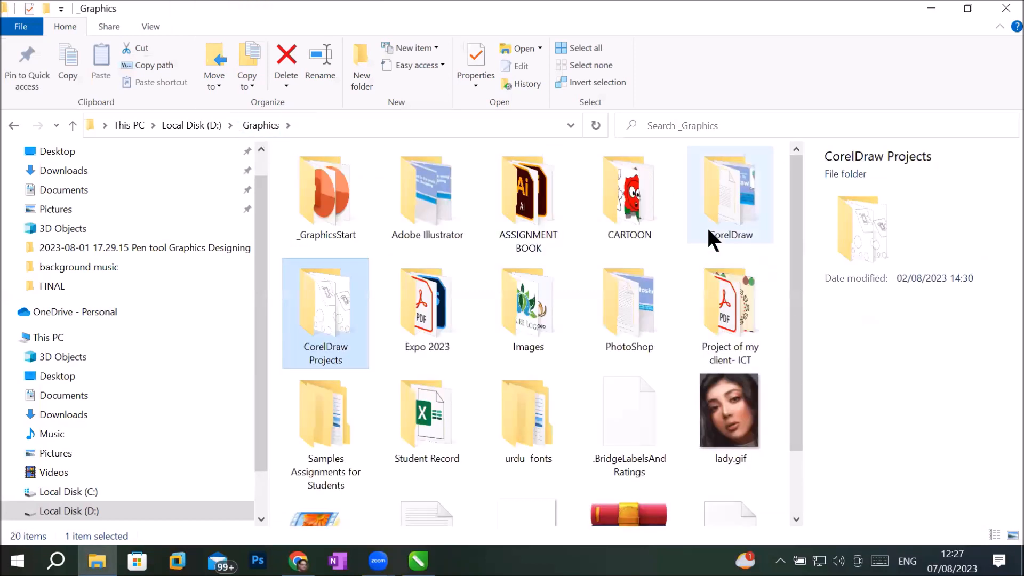
double_click(708, 229)
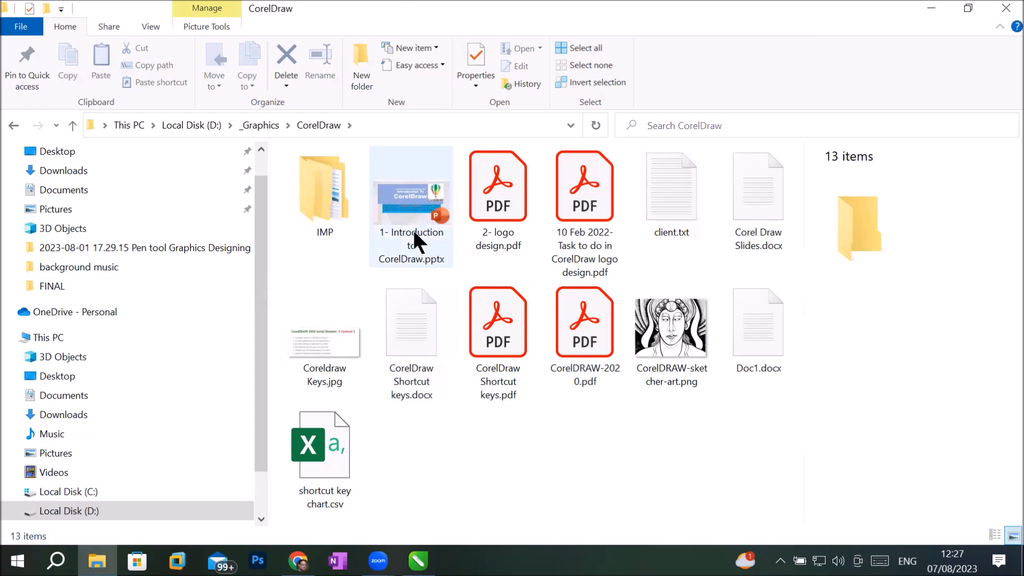
mouse_move(414, 230)
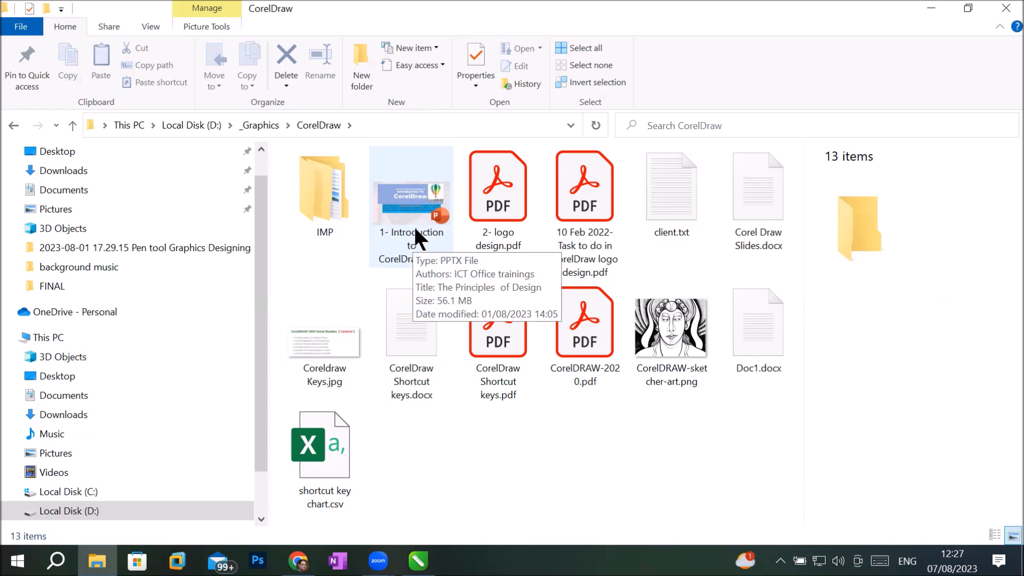
double_click(415, 229)
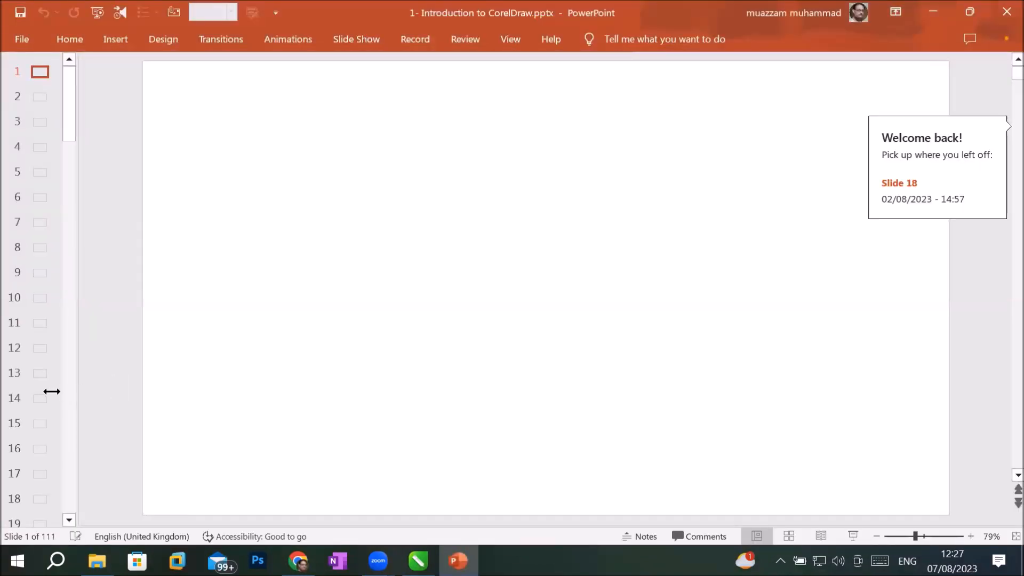
Step: Bring CorelDRAW back, view the Layout menu's page commands, then return to PowerPoint
key("alt+Tab")
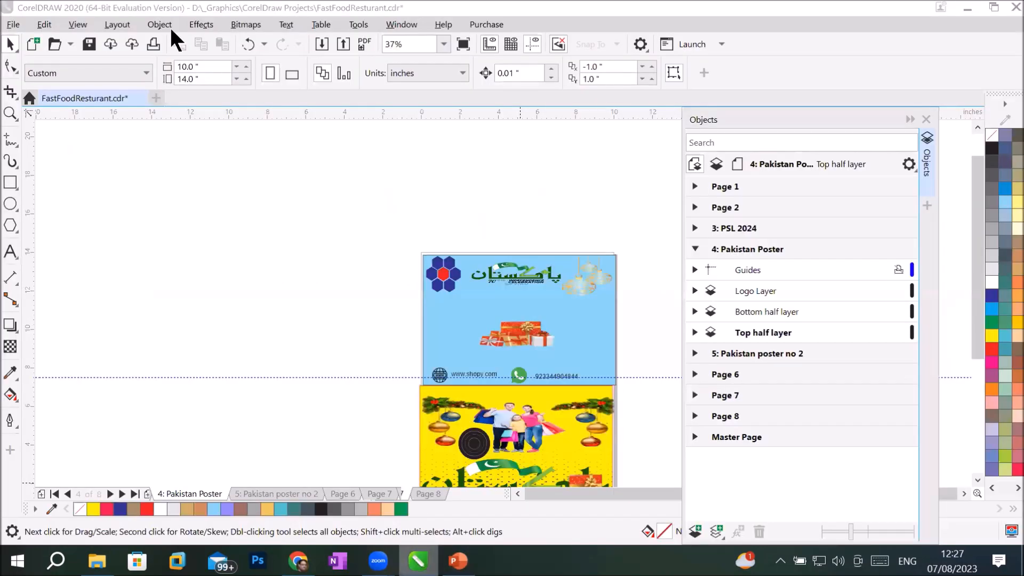
left_click(116, 24)
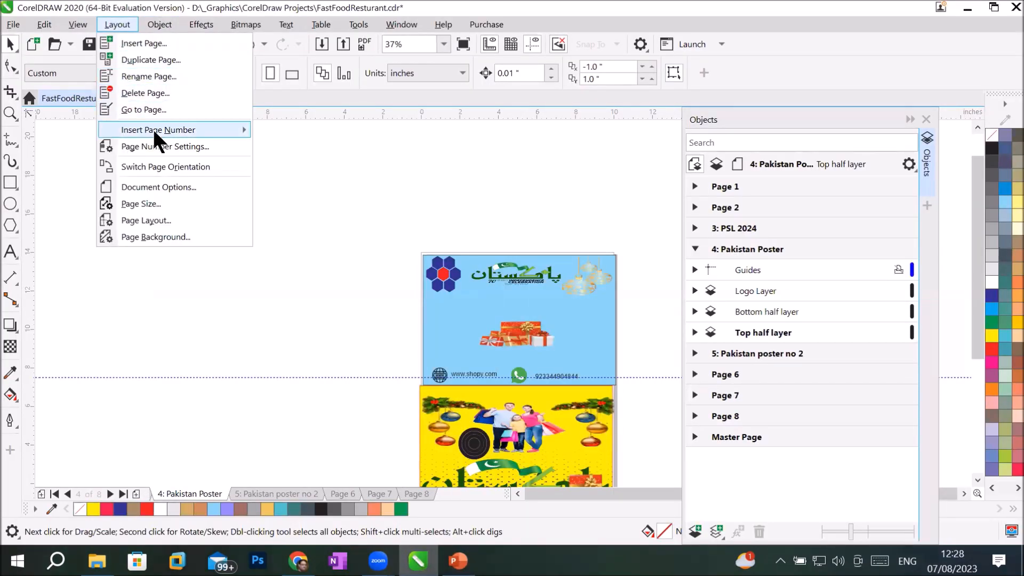
mouse_move(155, 131)
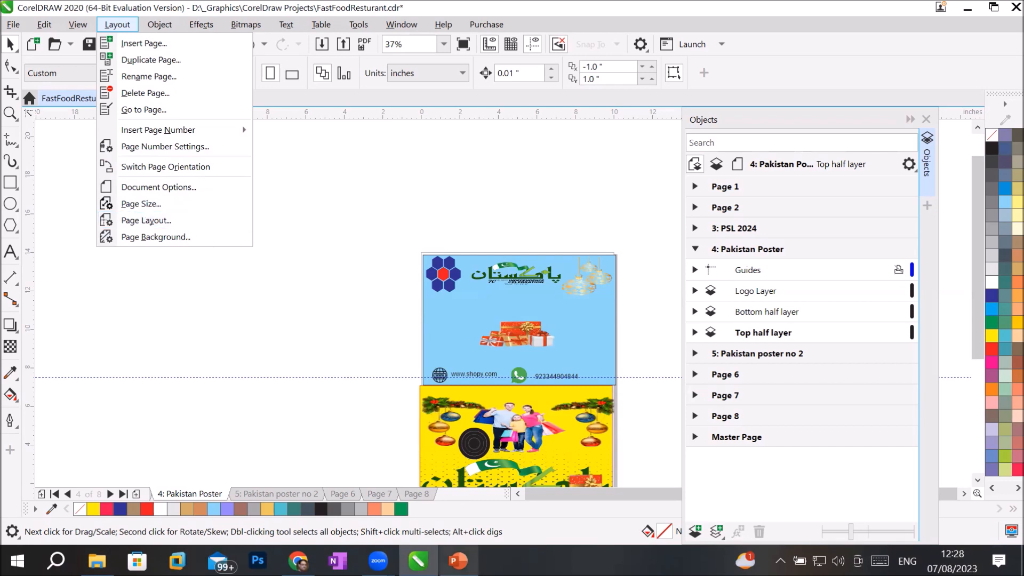
left_click(457, 561)
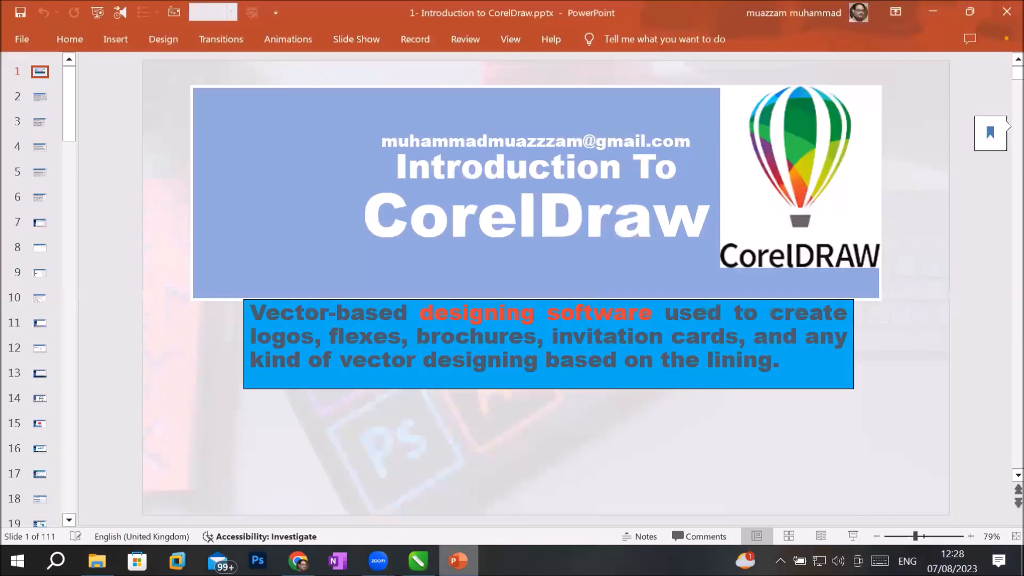
Step: Page through the Introduction to CorelDraw slides from slide 15 to the Artistic Media slide
left_click(40, 421)
key("Down")
key("Down")
key("Down")
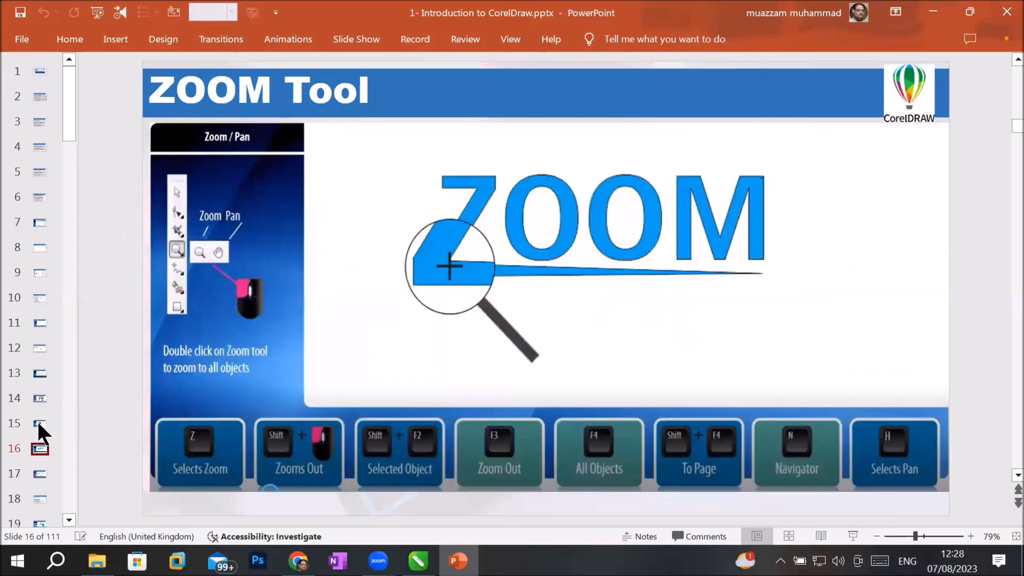
key("Down")
key("Down")
key("Down")
key("Down")
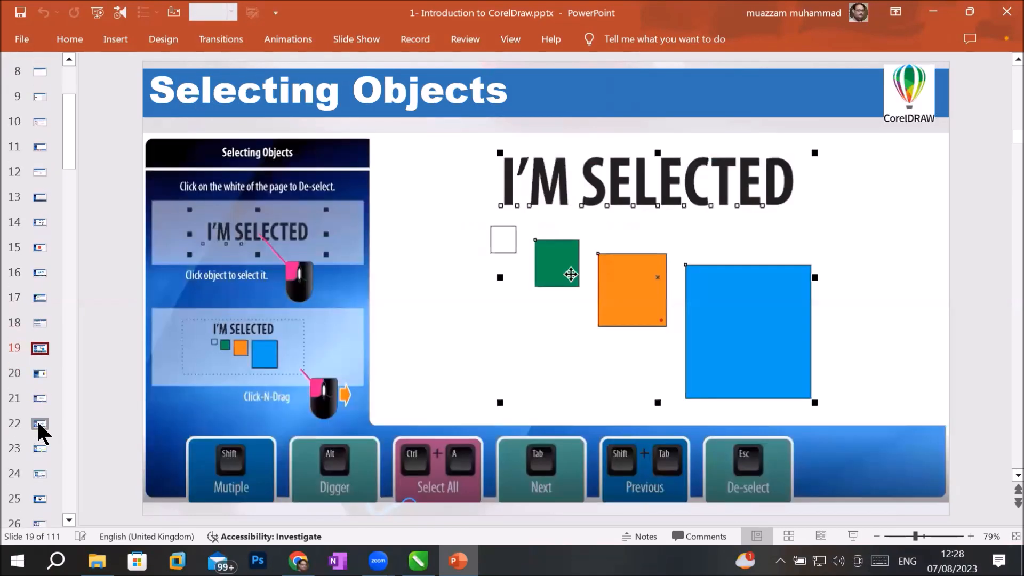
key("Down")
key("Down")
key("Down")
key("Down")
key("Down")
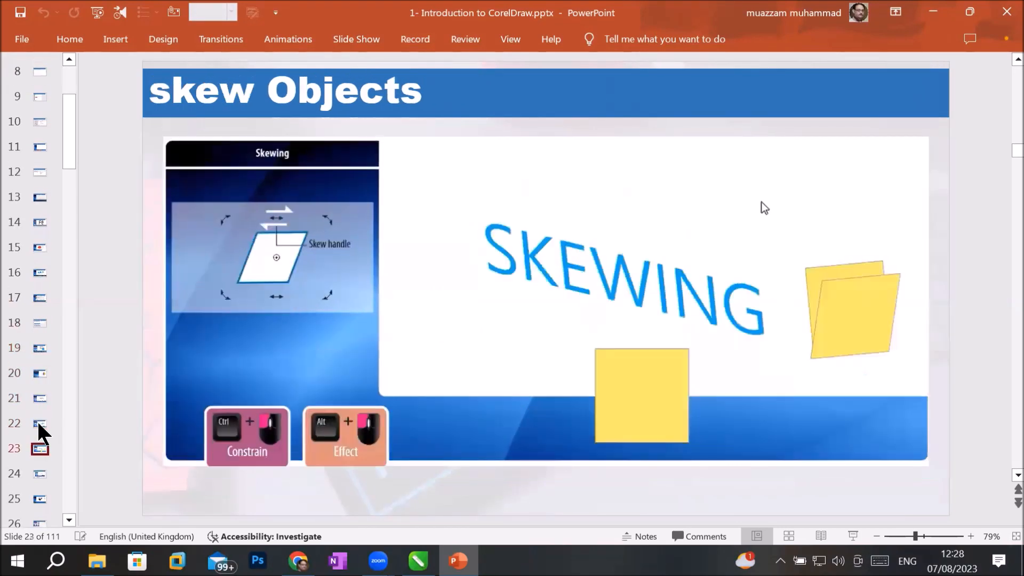
key("Down")
key("Down")
key("Down")
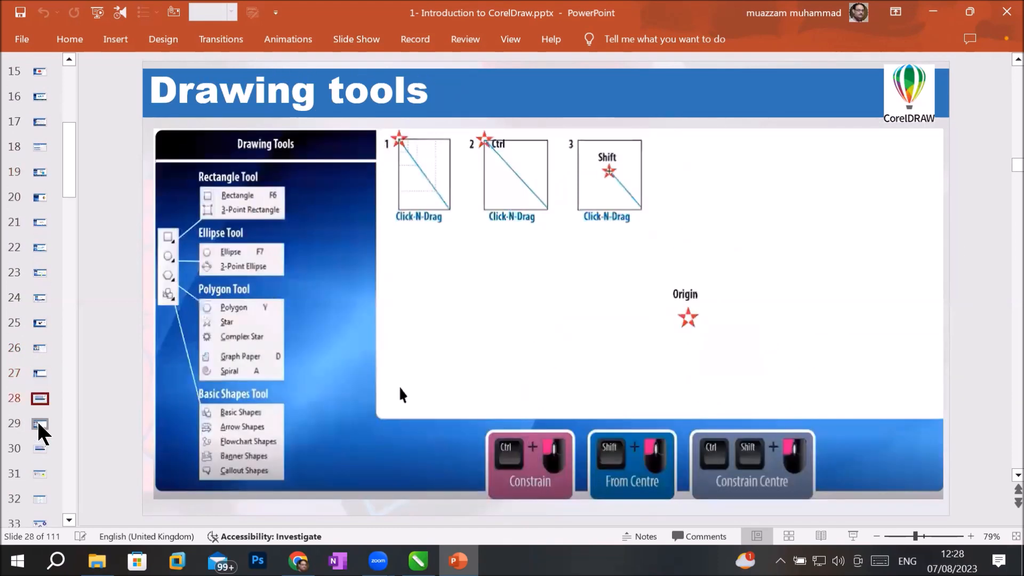
key("Down")
key("Down")
key("Down")
key("Down")
key("Down")
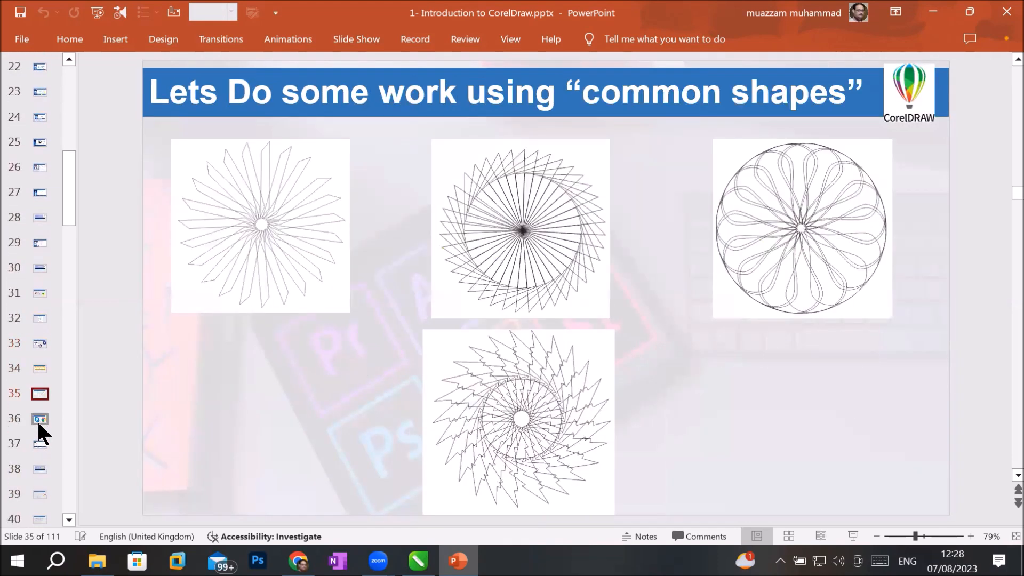
key("Down")
key("Down")
key("Down")
key("Down")
key("Down")
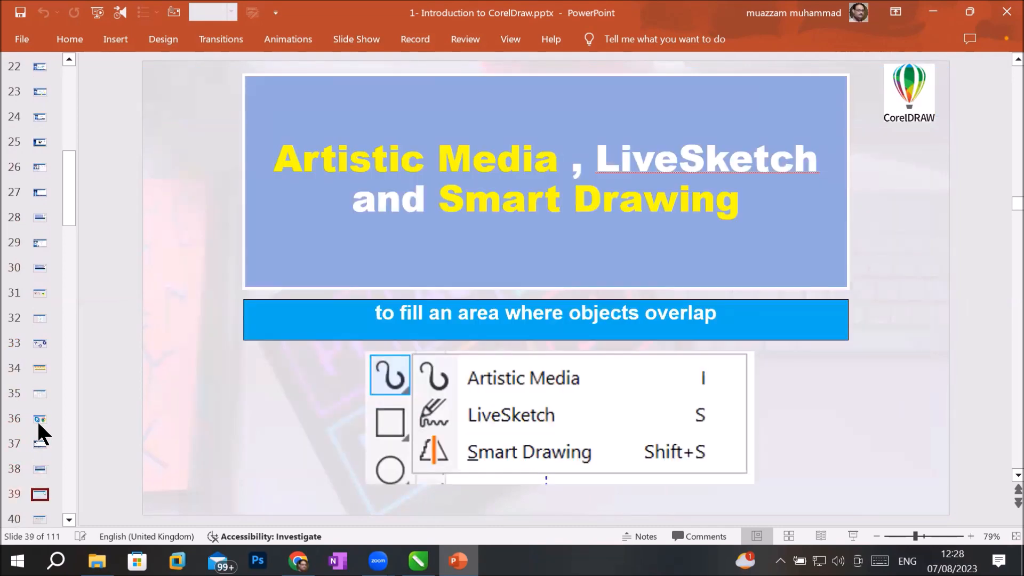
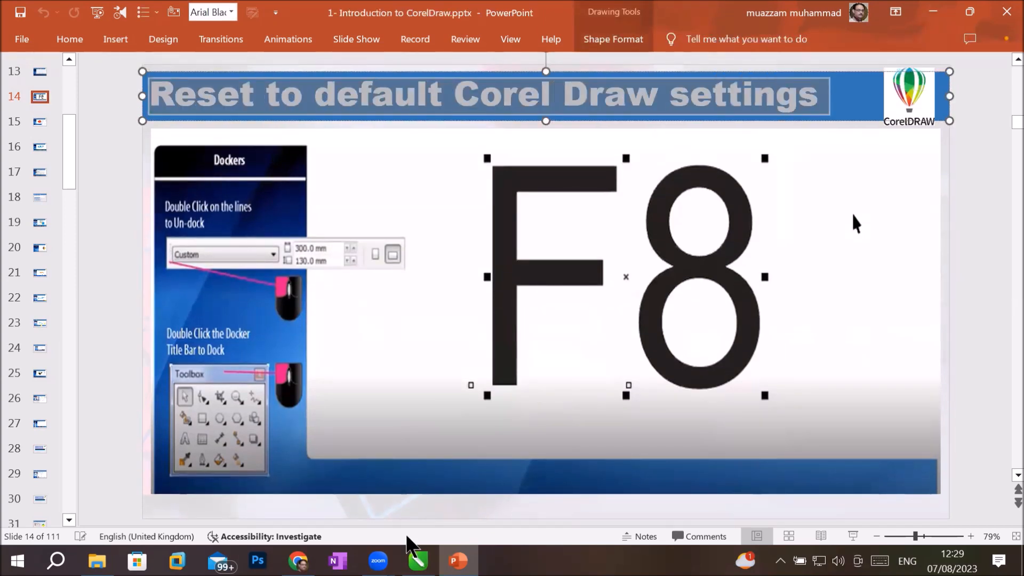
Step: Switch from PowerPoint to CorelDRAW, showing the Pakistan Poster page of FastFoodResturant.cdr
left_click(417, 559)
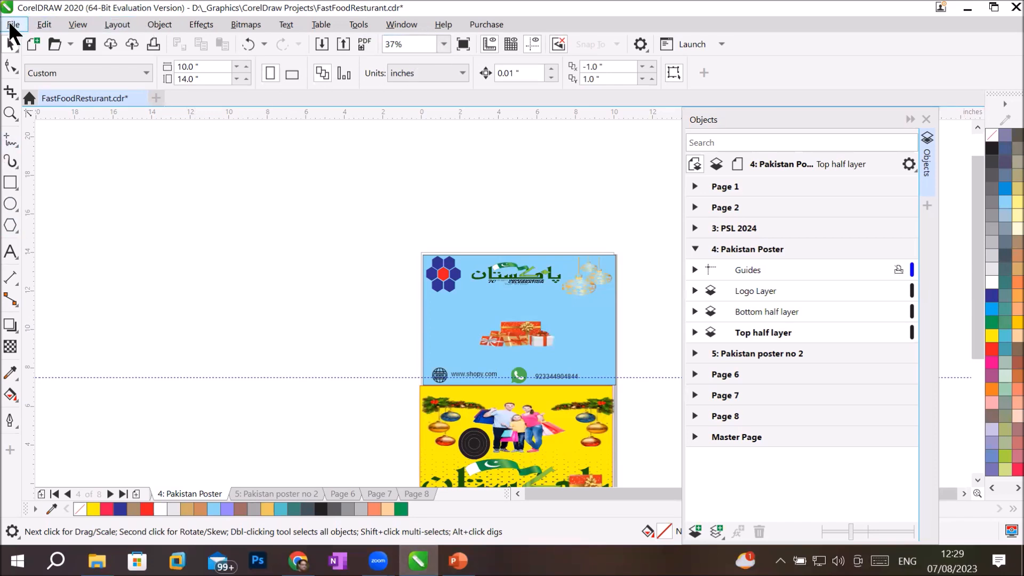
Step: Close the Objects docker and turn off Lock Toolbars under Window > Toolbars
scroll(503, 408, "up", 2)
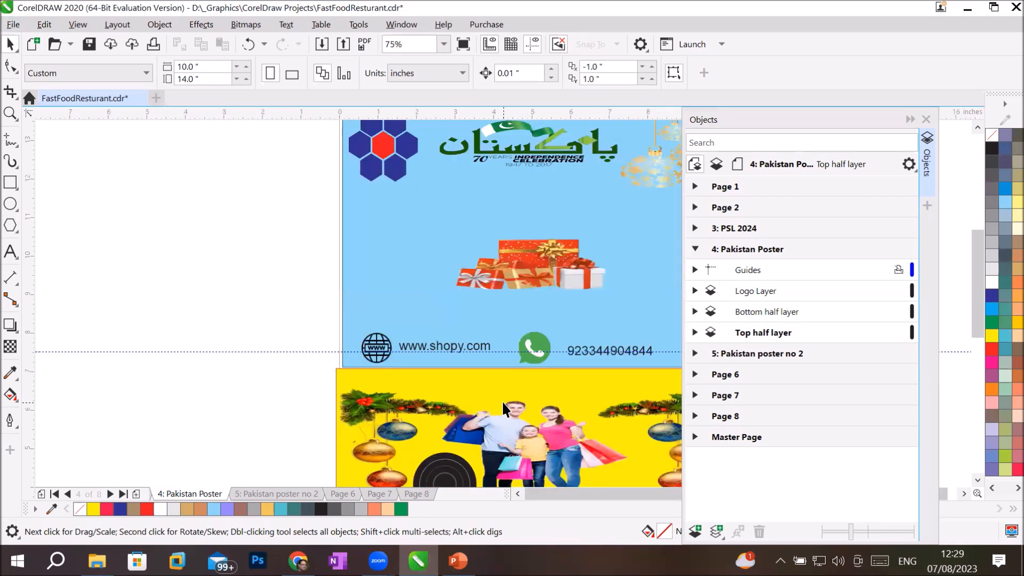
left_click(926, 119)
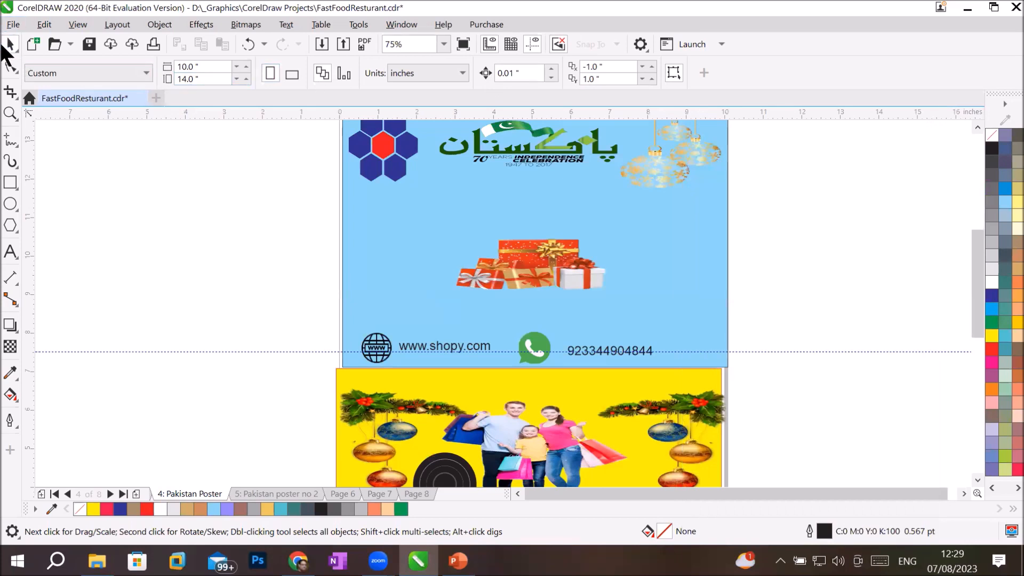
left_click(411, 23)
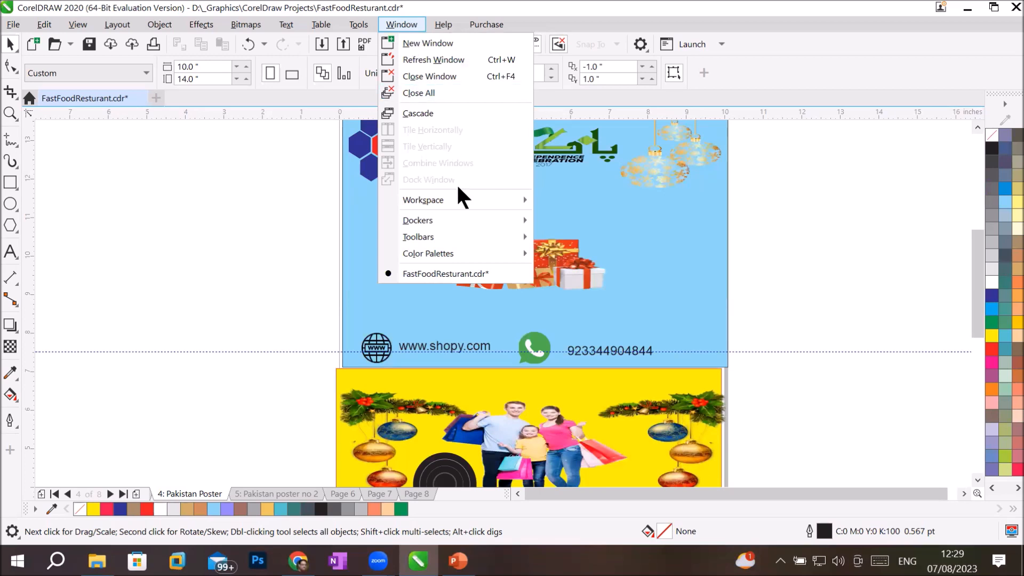
mouse_move(460, 232)
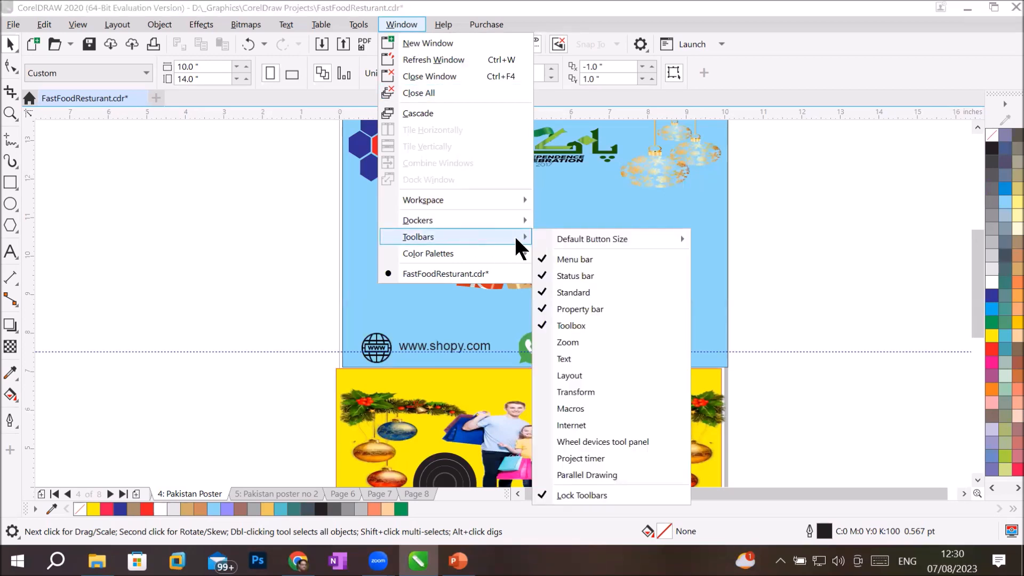
left_click(619, 496)
Step: Detach and close the Standard toolbar, Toolbox and Property bar
left_click_drag(23, 42, 240, 222)
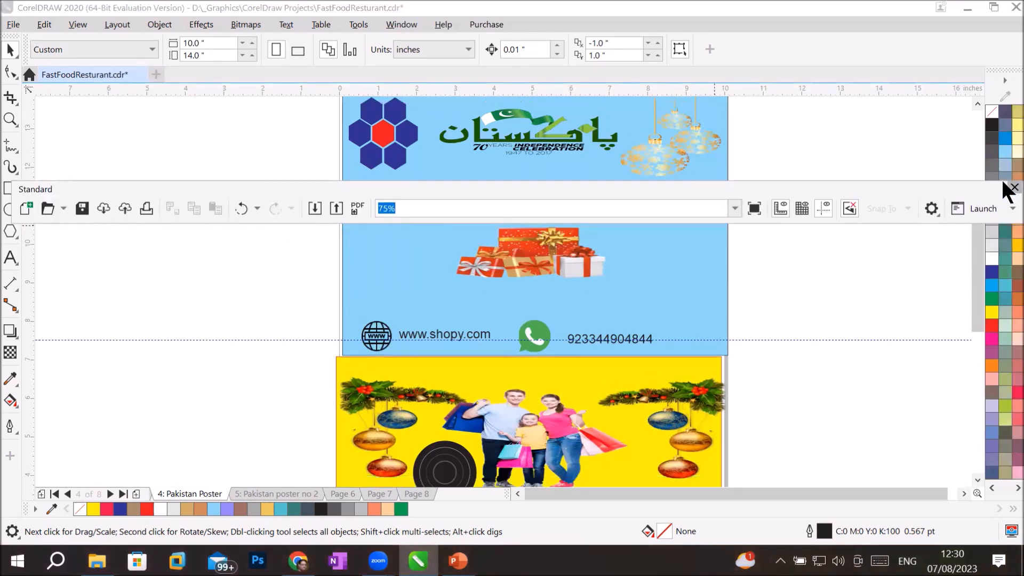
left_click(1005, 190)
left_click_drag(10, 36, 373, 157)
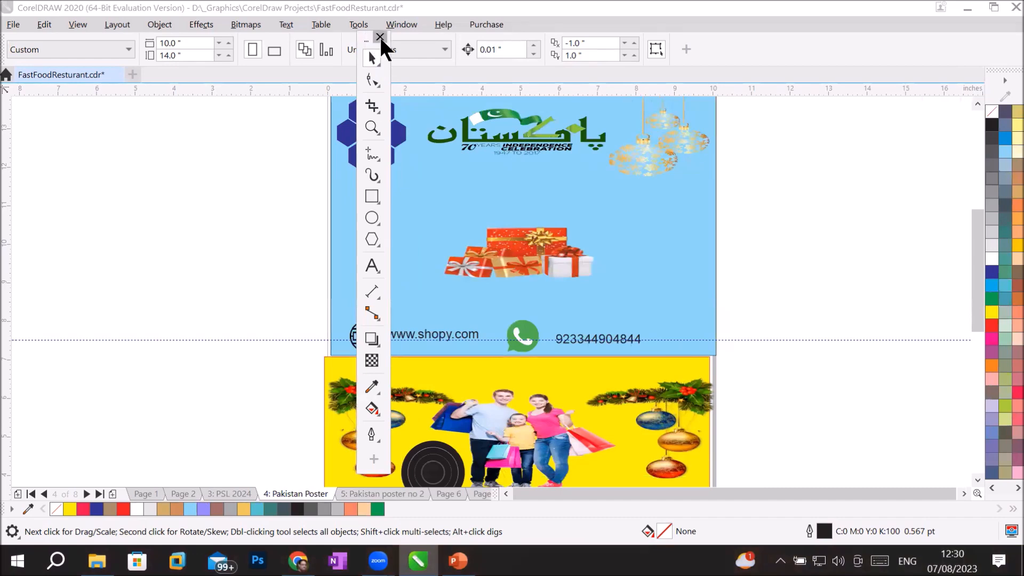
left_click(379, 37)
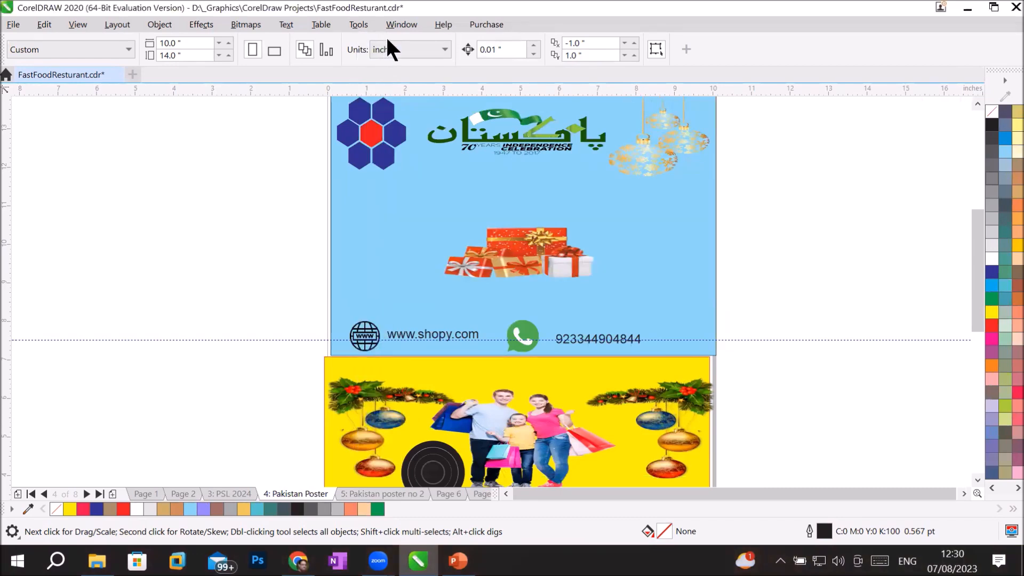
left_click_drag(8, 48, 300, 212)
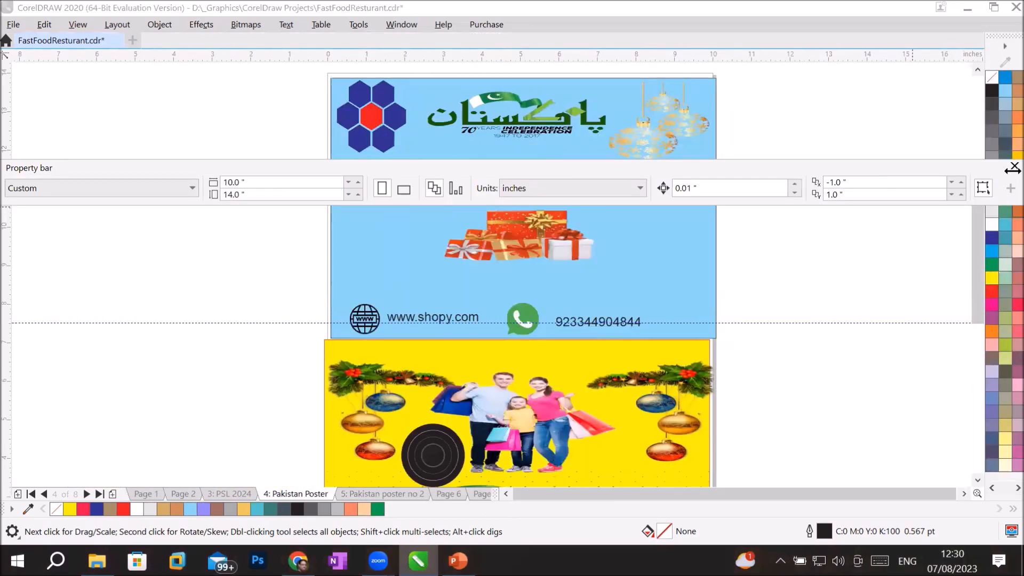
left_click(1013, 166)
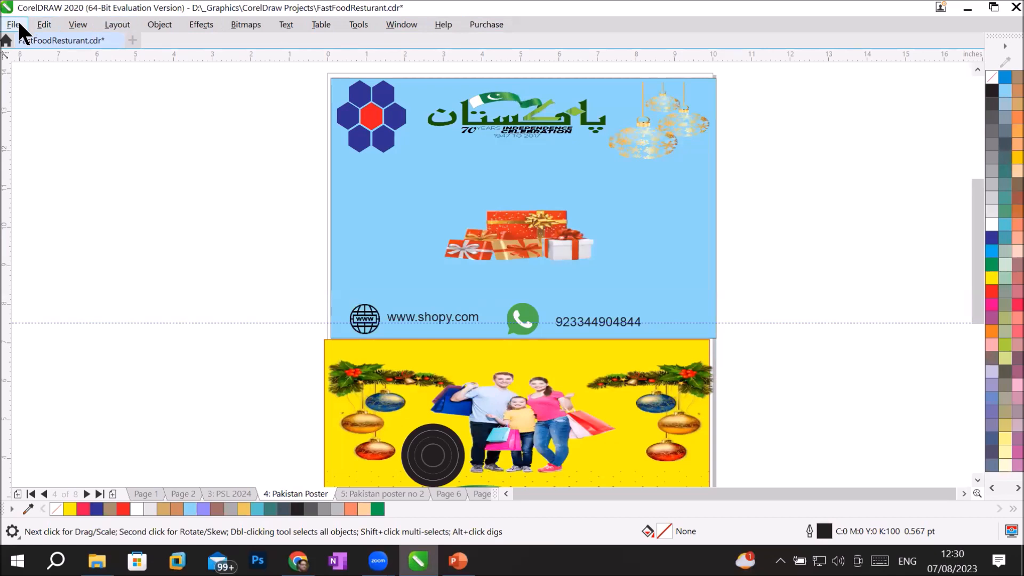
Step: Detach and close the colour palette, then close CorelDRAW
left_click(42, 24)
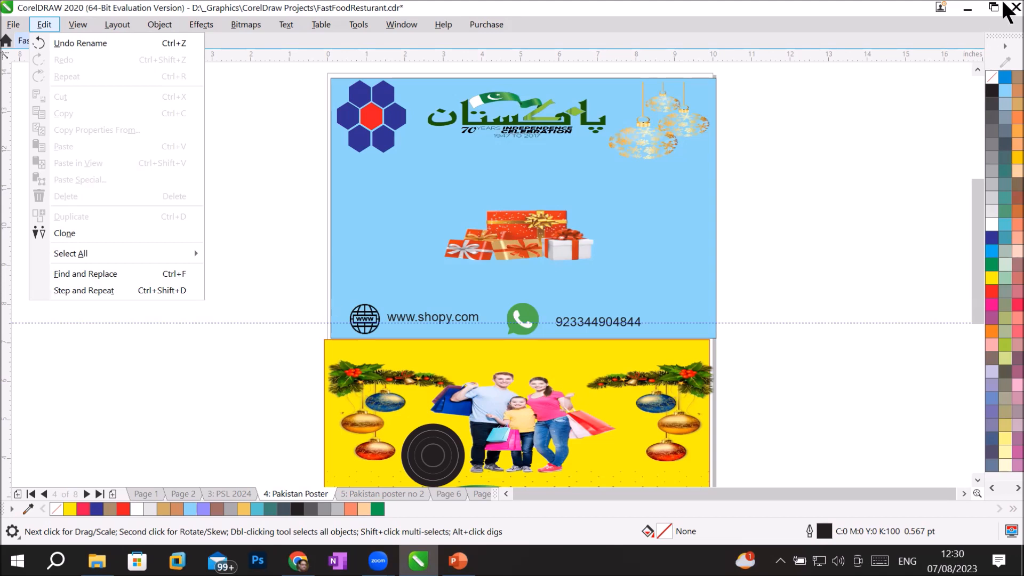
left_click(261, 196)
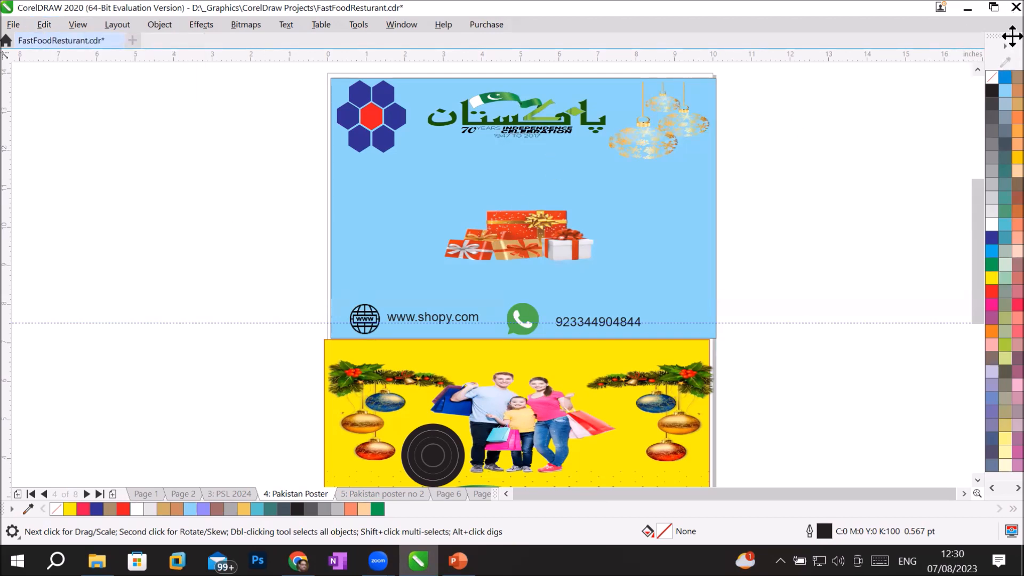
left_click_drag(525, 121, 526, 121)
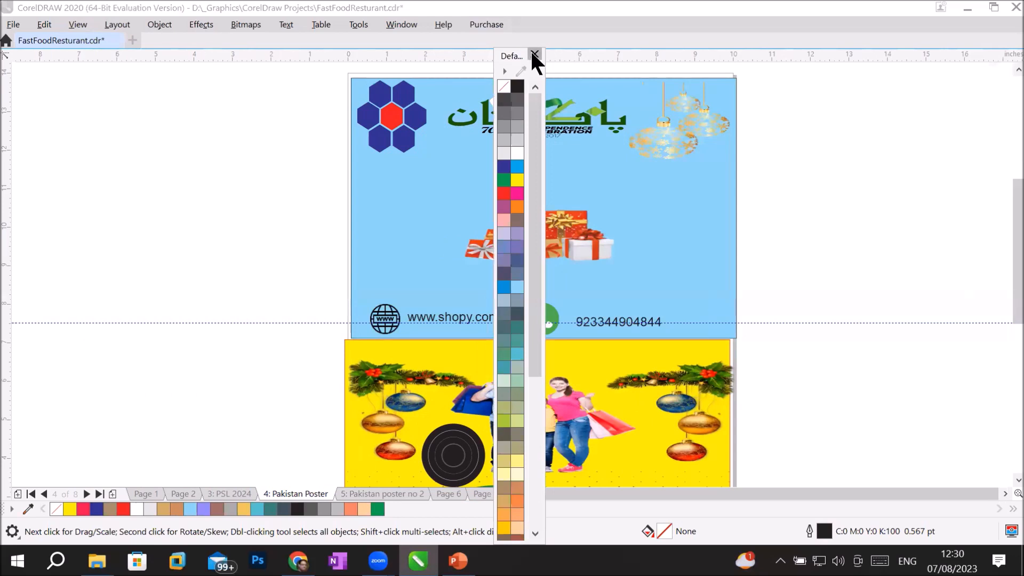
left_click(532, 53)
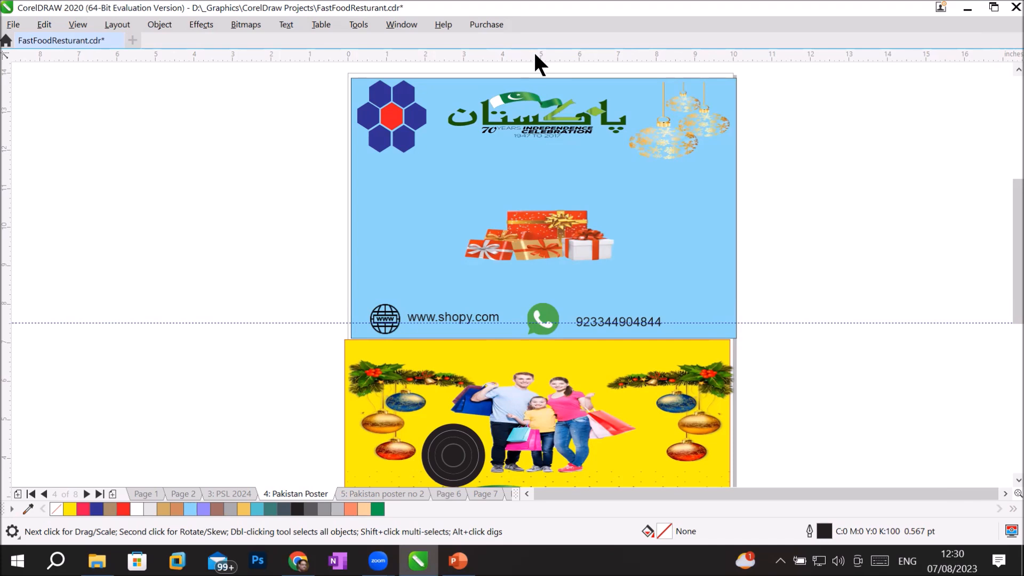
left_click(1003, 6)
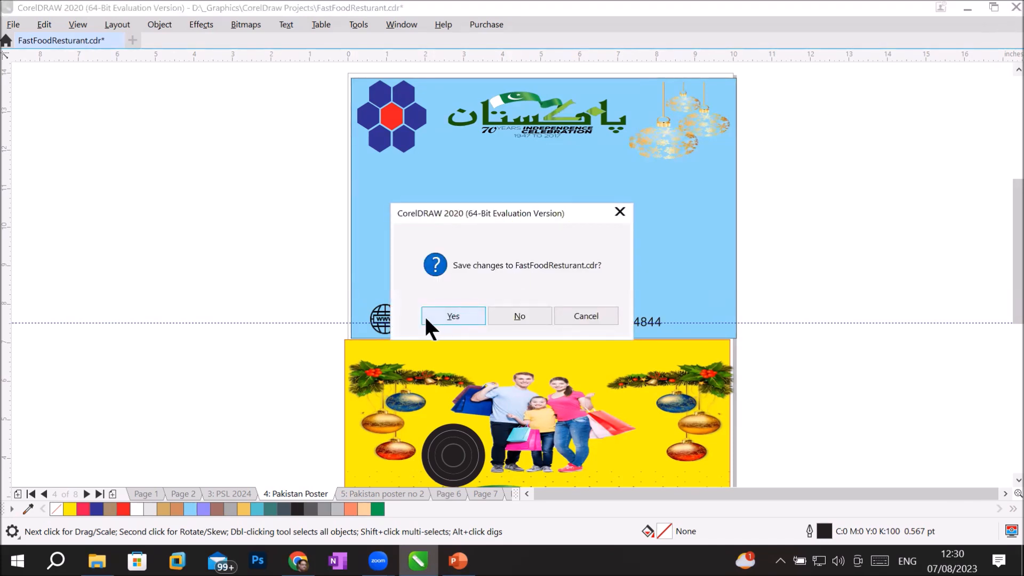
Step: Save changes to FastFoodResturant.cdr on exit and bring up File Explorer
left_click(427, 316)
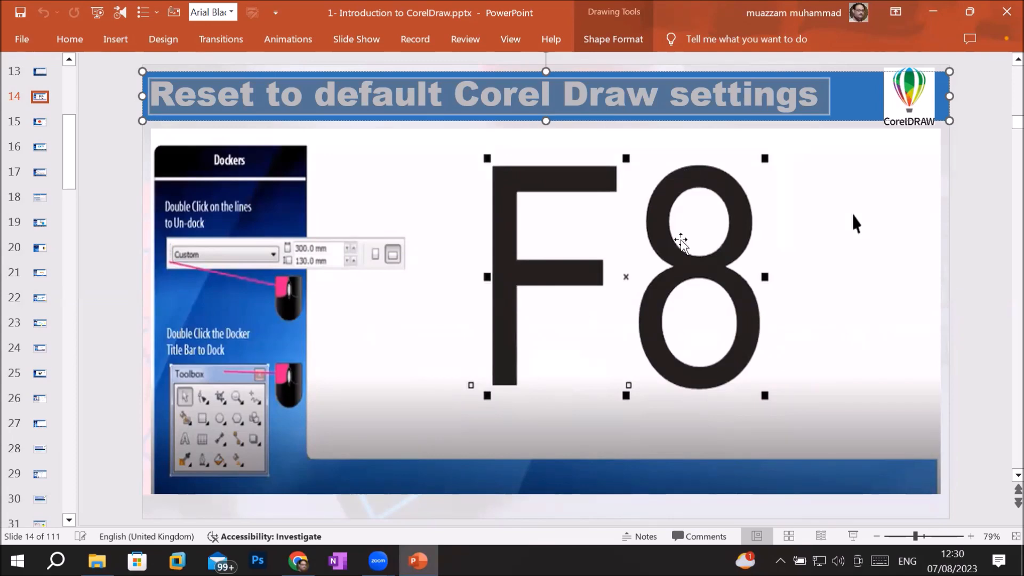
left_click(97, 560)
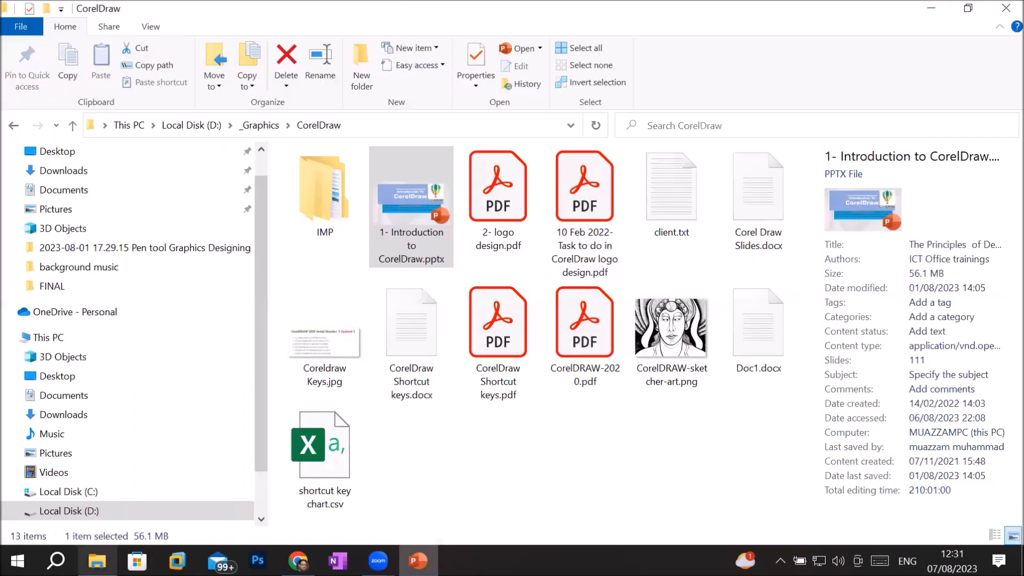
Step: From _Graphics\CorelDraw Projects, open FastFoodResturant.cdr while holding F8 to trigger a workspace reset
left_click(259, 124)
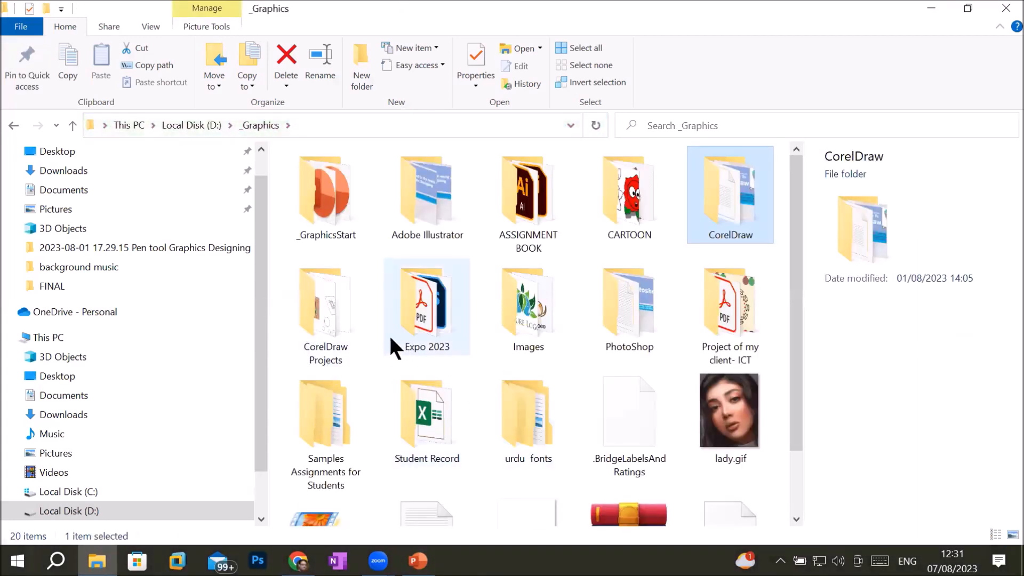
double_click(322, 327)
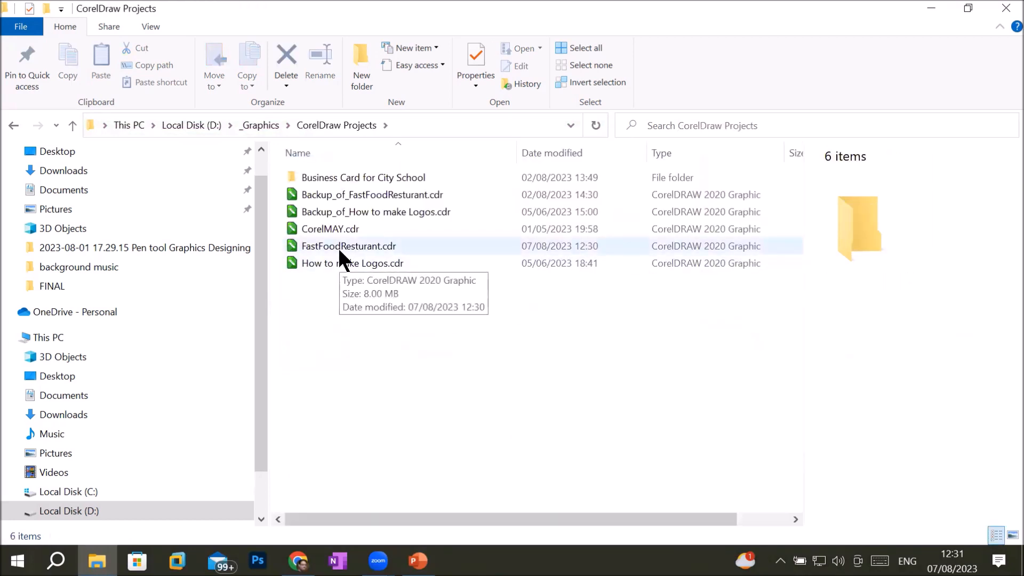
double_click(341, 248)
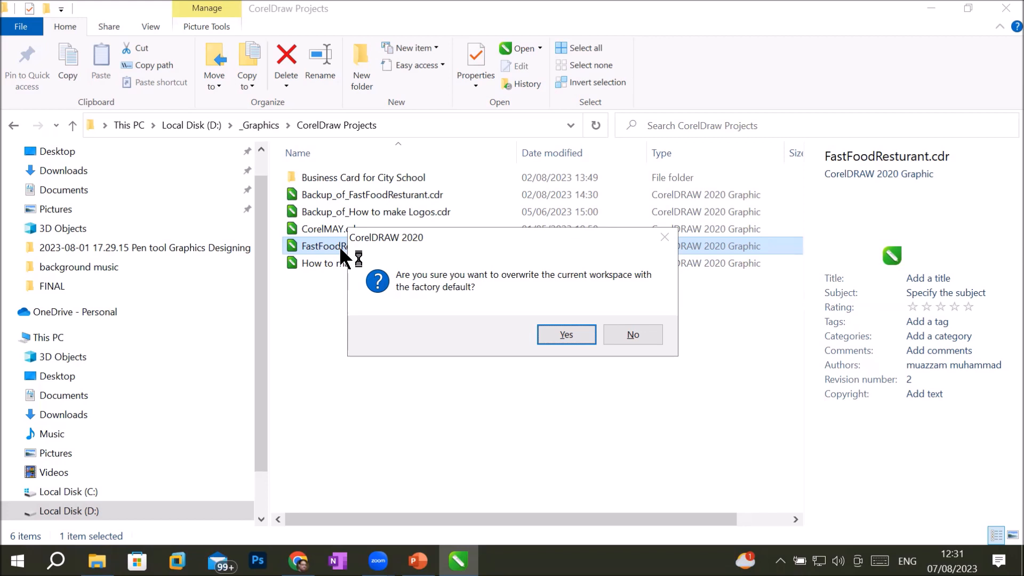
Step: Accept overwriting the current workspace with the factory defaults
left_click(549, 335)
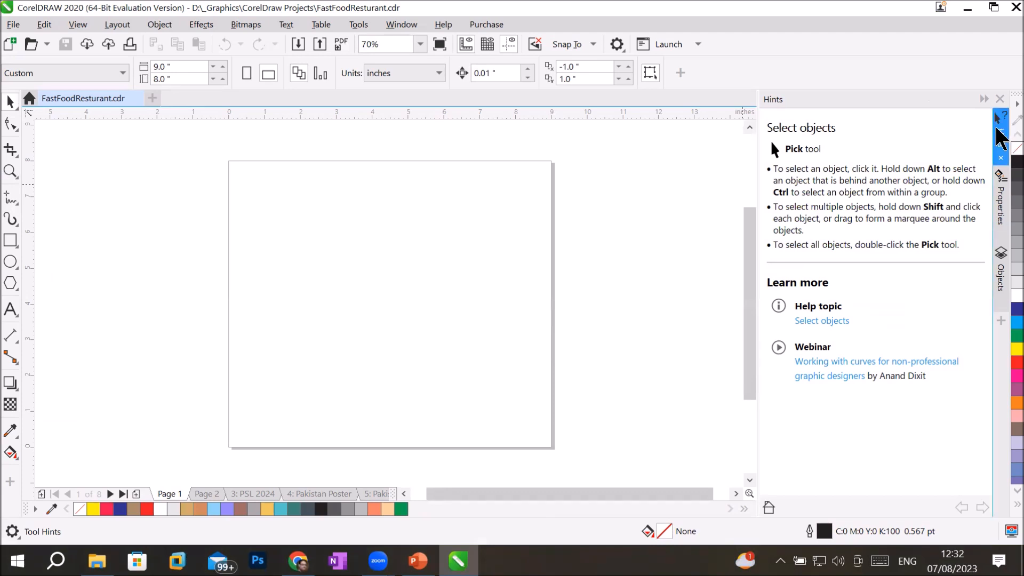
Step: Collapse the Hints docker, then expand and collapse the Properties and Objects dockers
left_click(1001, 138)
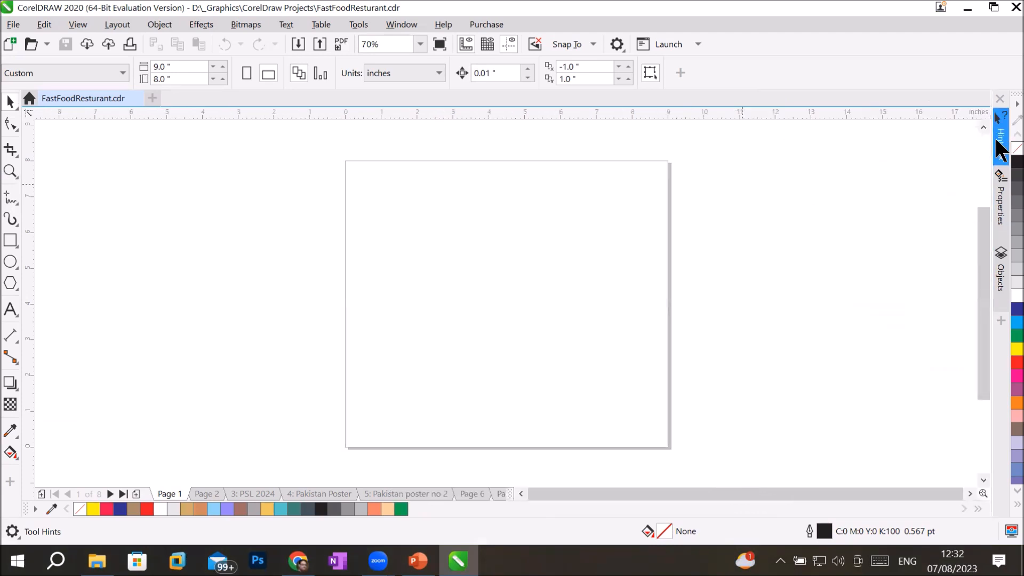
left_click(998, 211)
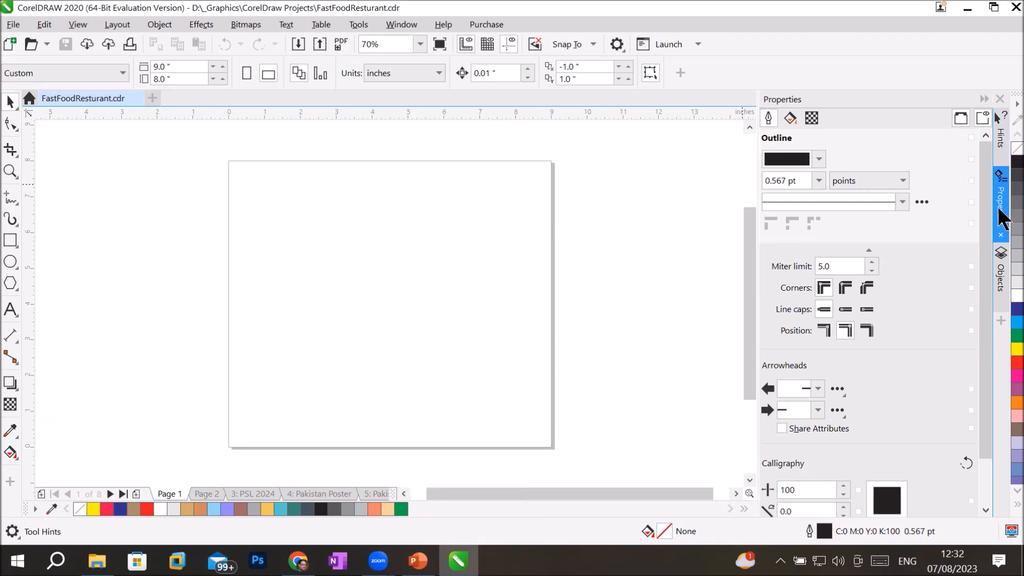
left_click(998, 216)
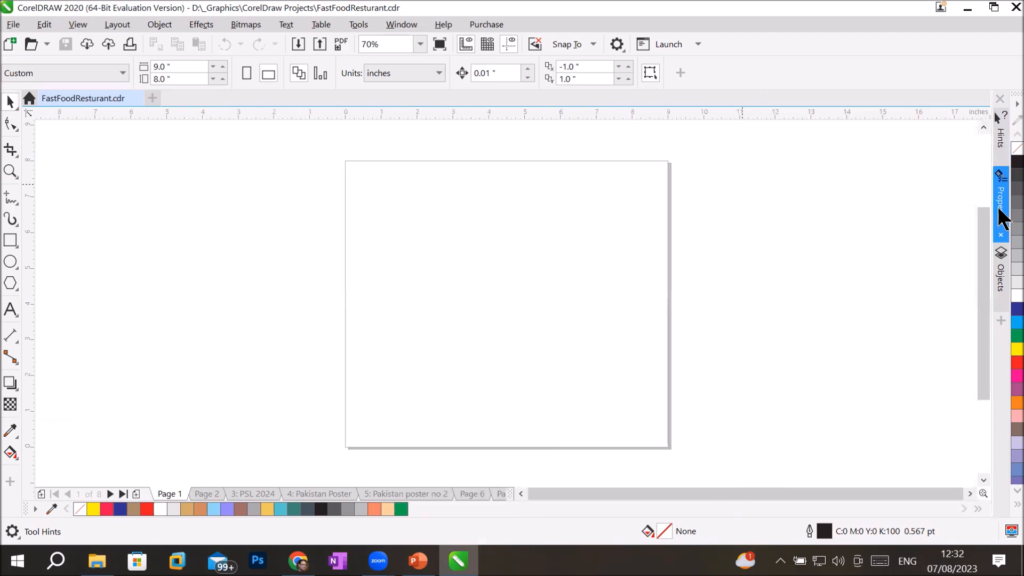
left_click(1003, 284)
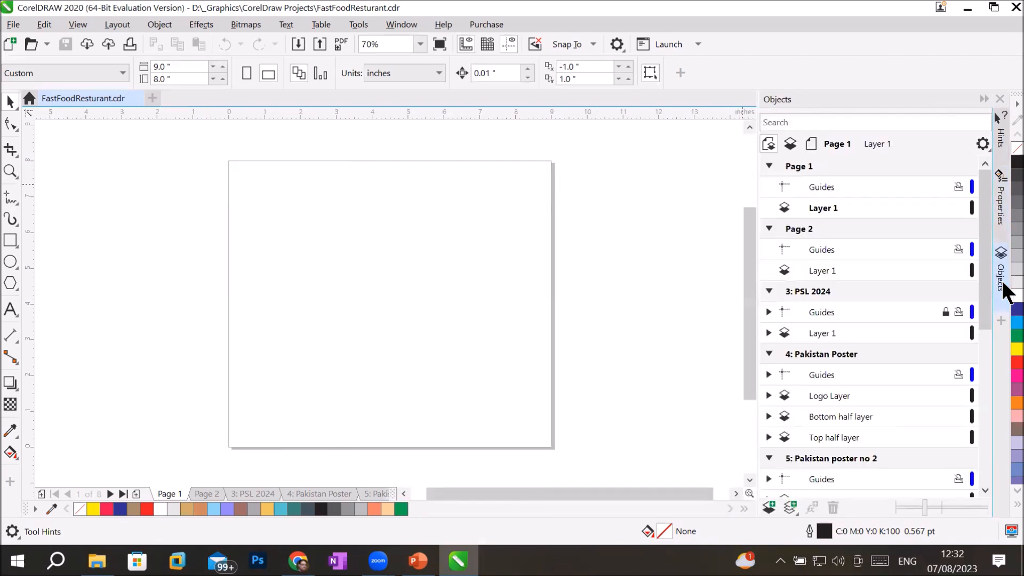
left_click(1002, 288)
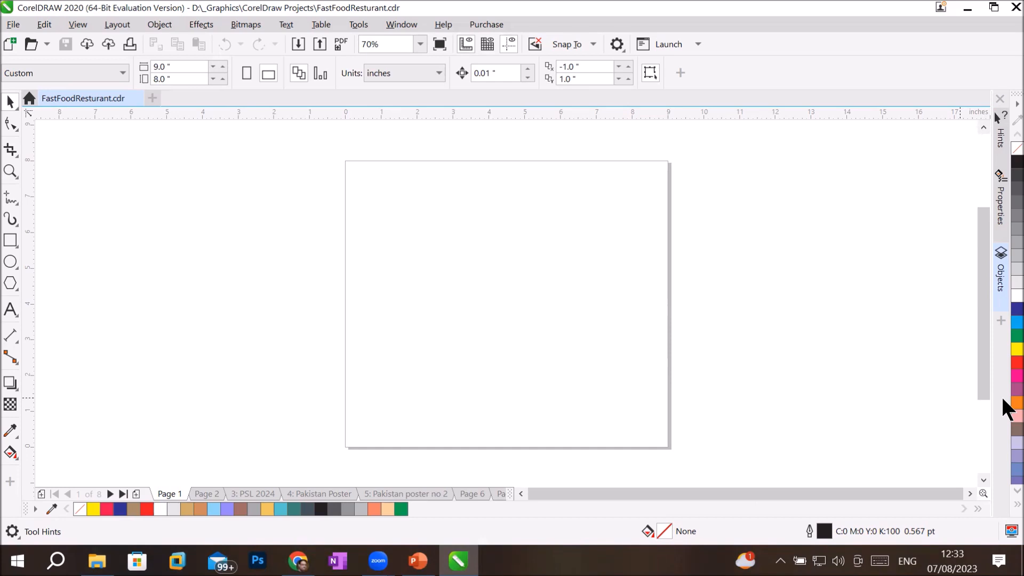
key("F8")
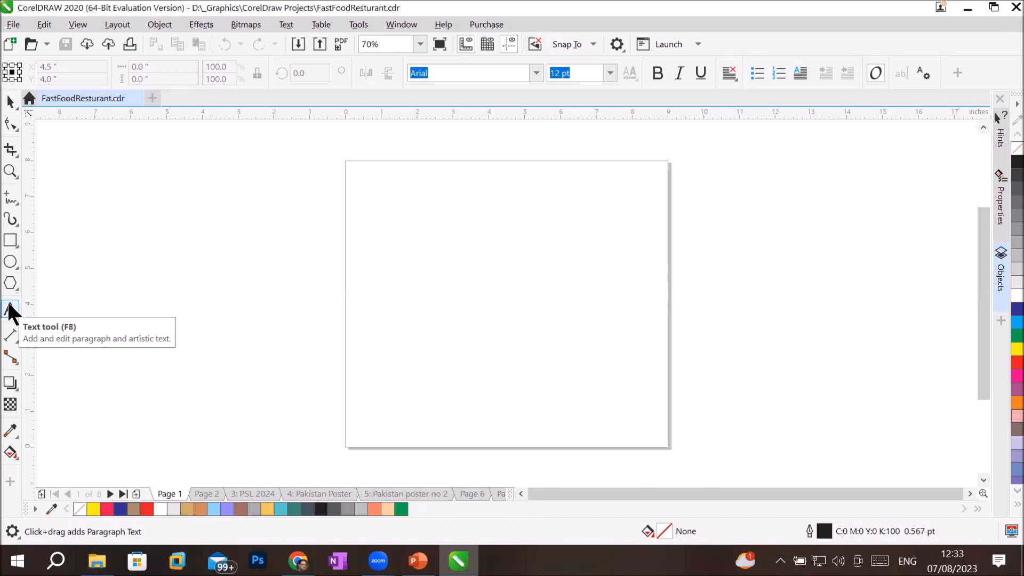
left_click(10, 103)
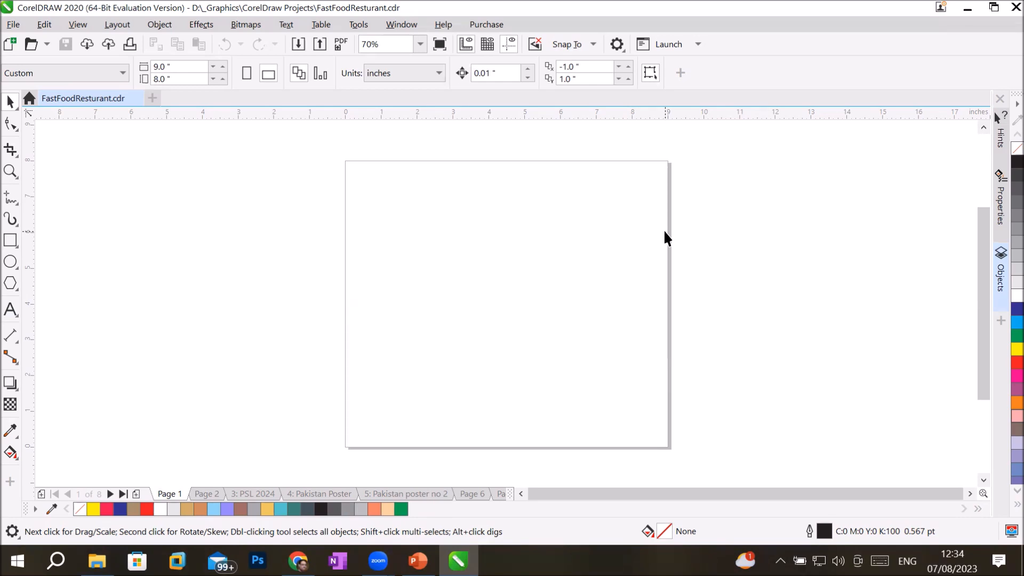
Step: Create a new document via File > New, naming it 'Pakistan tourism catalog'
left_click(13, 25)
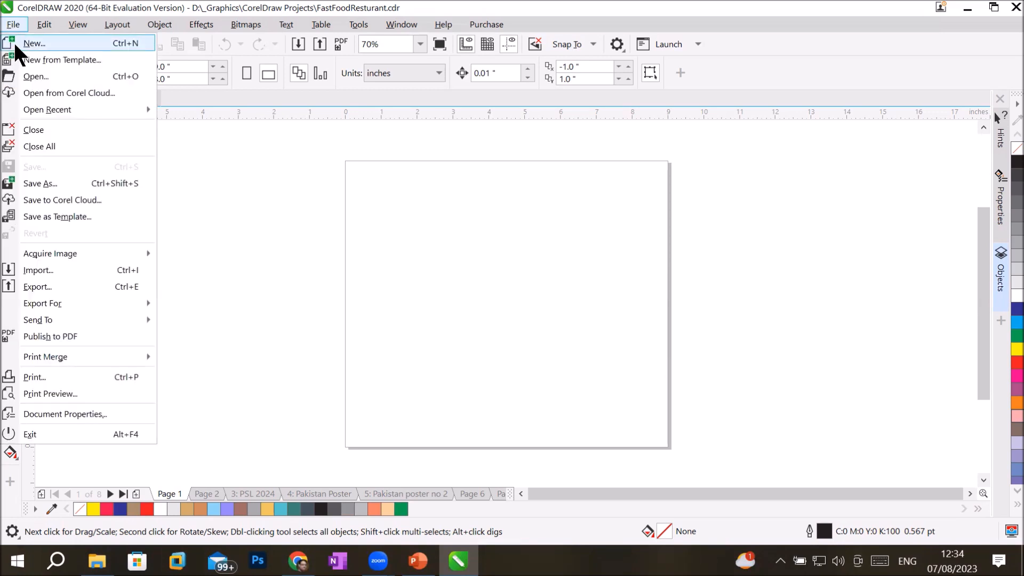
left_click(34, 43)
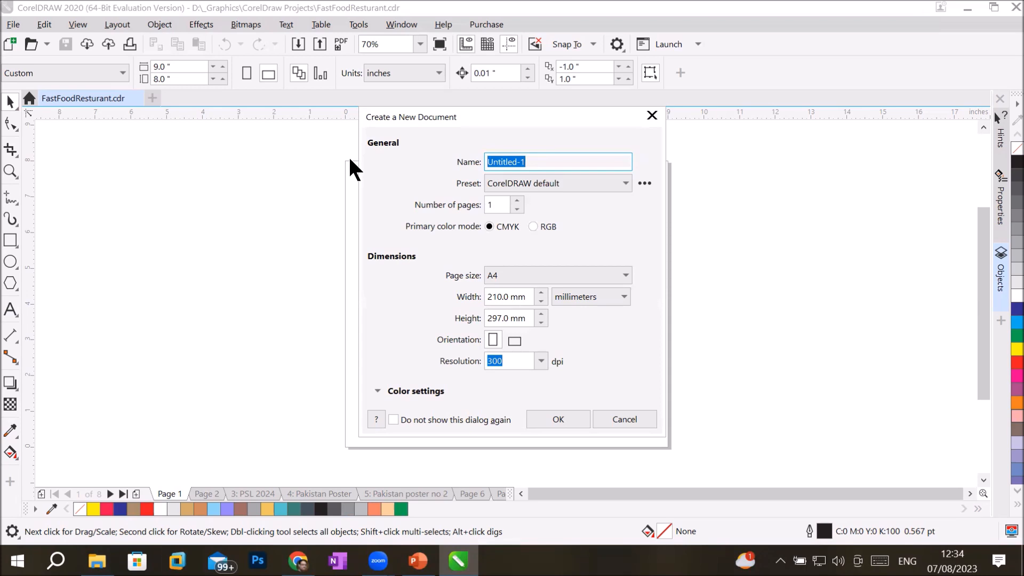
type("Pakistan toursim")
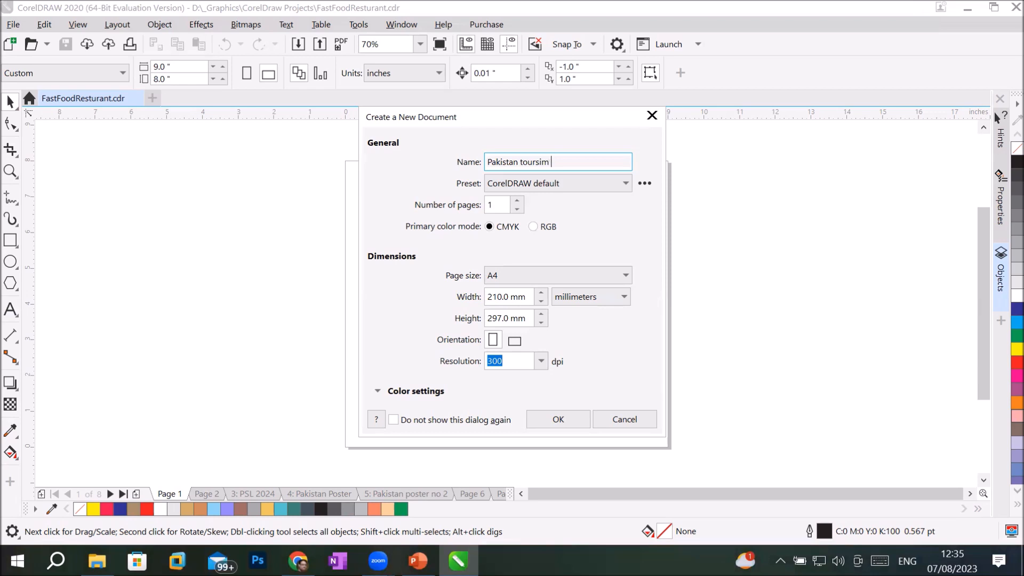
key("BackSpace")
key("BackSpace")
key("BackSpace")
type("ism catalog")
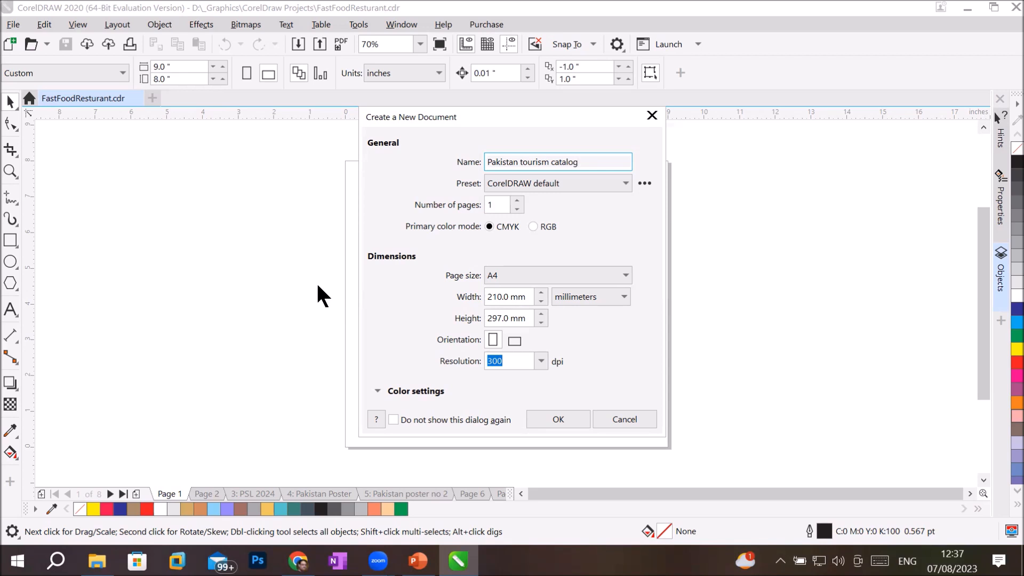
Step: Switch to Chrome and load the Google home page
left_click(297, 560)
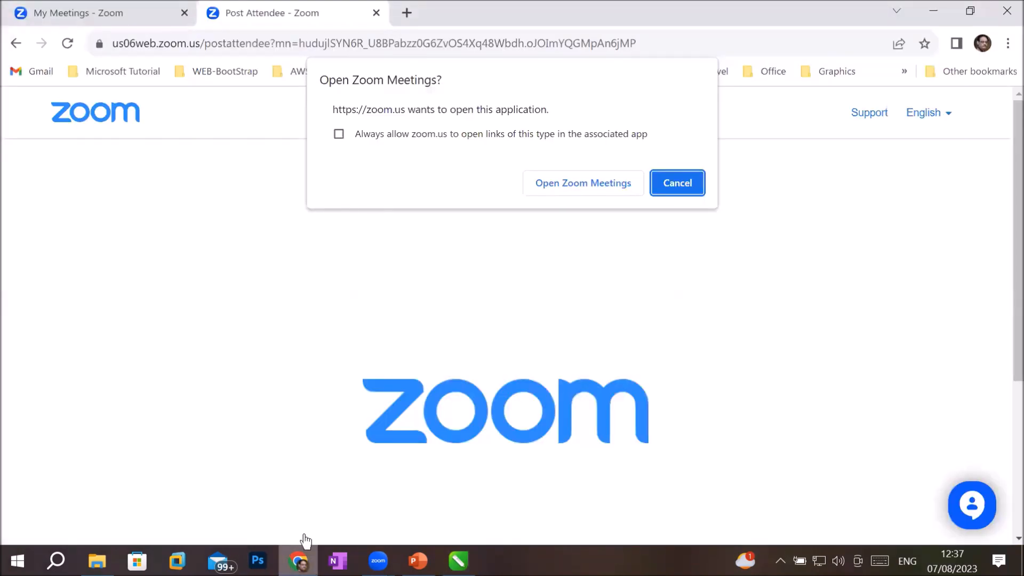
left_click(241, 43)
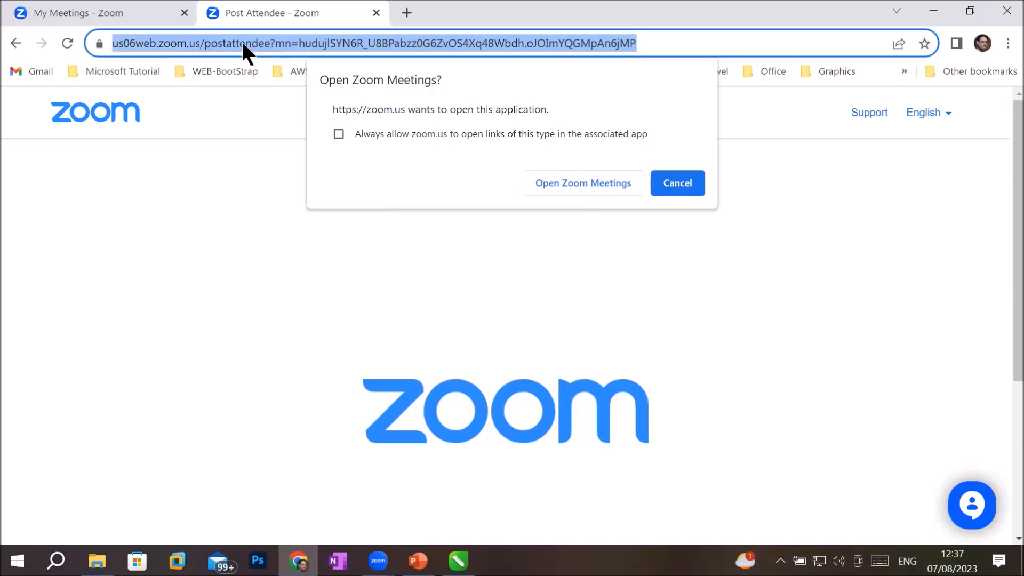
type("google.com")
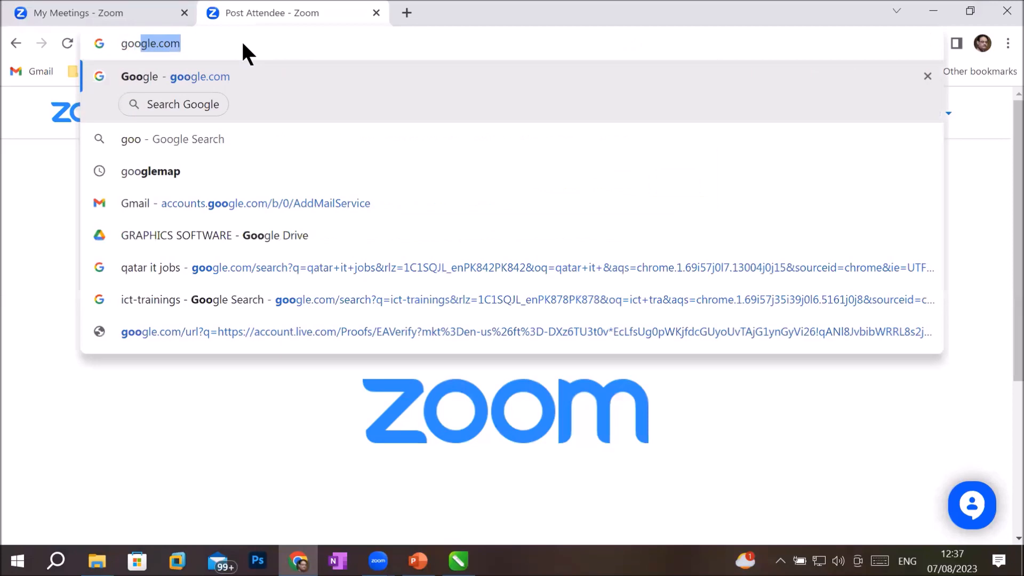
key("Return")
Step: Search Google for 'most beautiful tourist spots in pakistan' and browse the results
type("most beautiful tou")
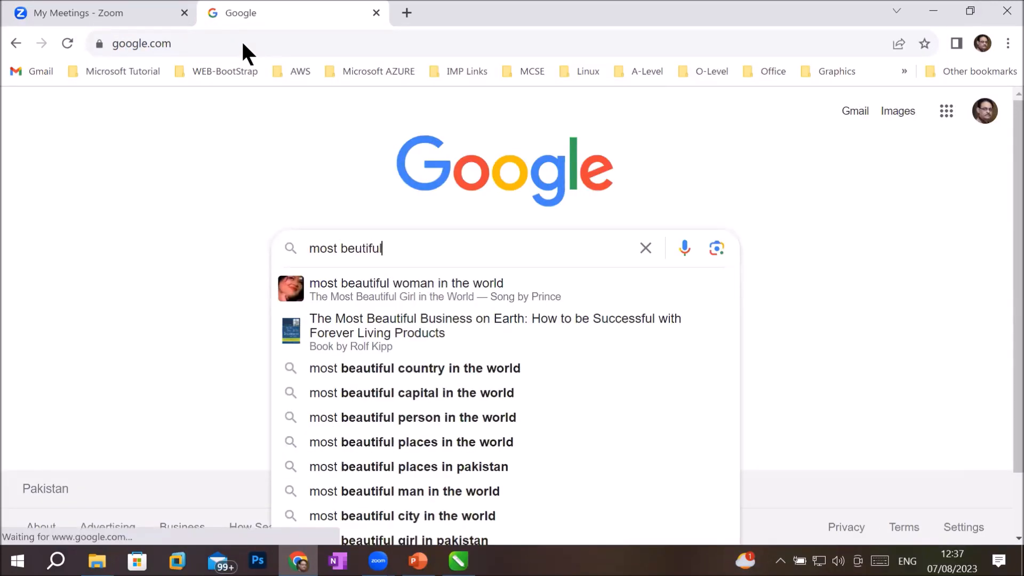
type("r")
key("BackSpace")
type("urim placs")
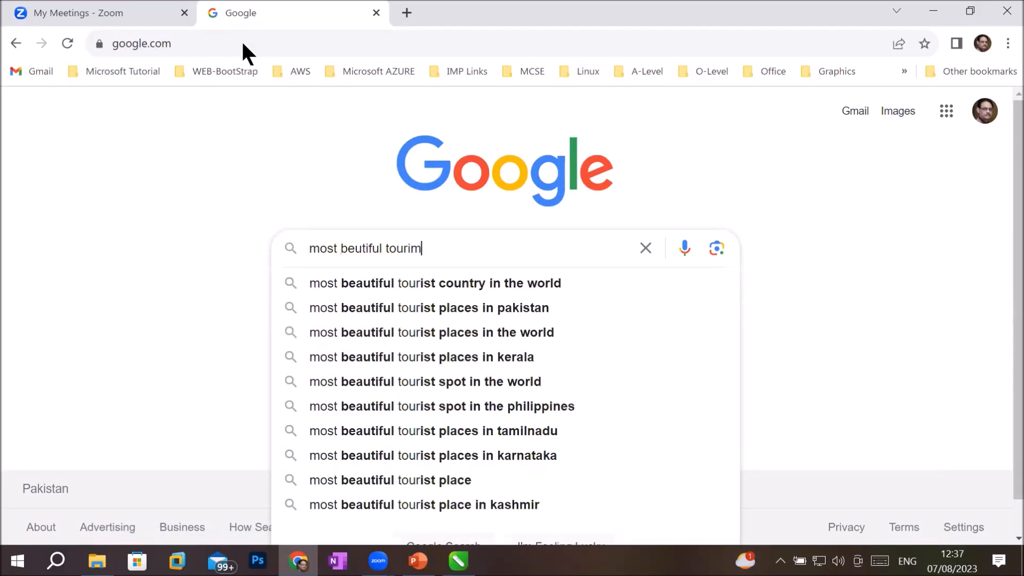
key("Down")
type("in pakistan")
key("Return")
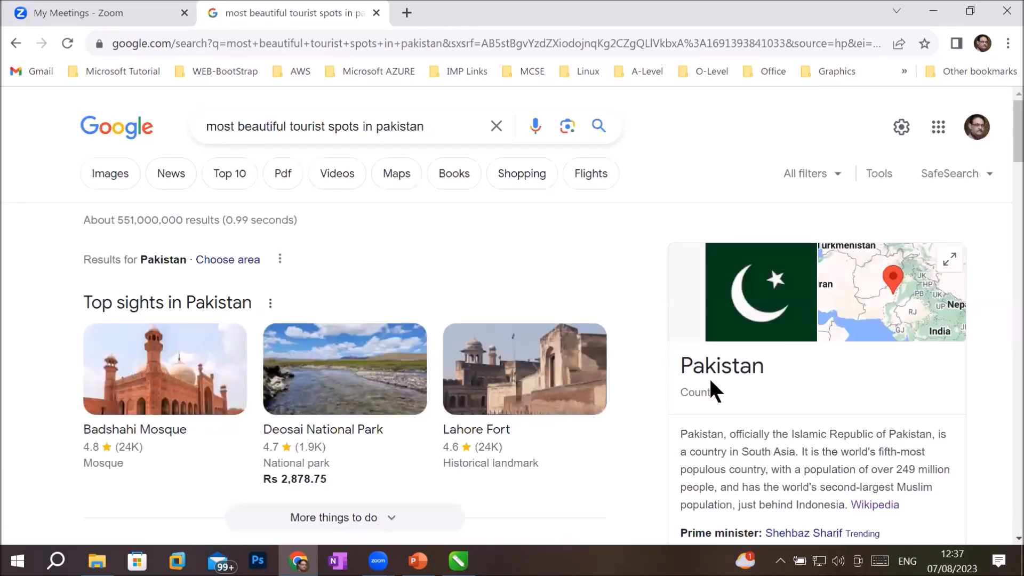
scroll(709, 379, "down", 1)
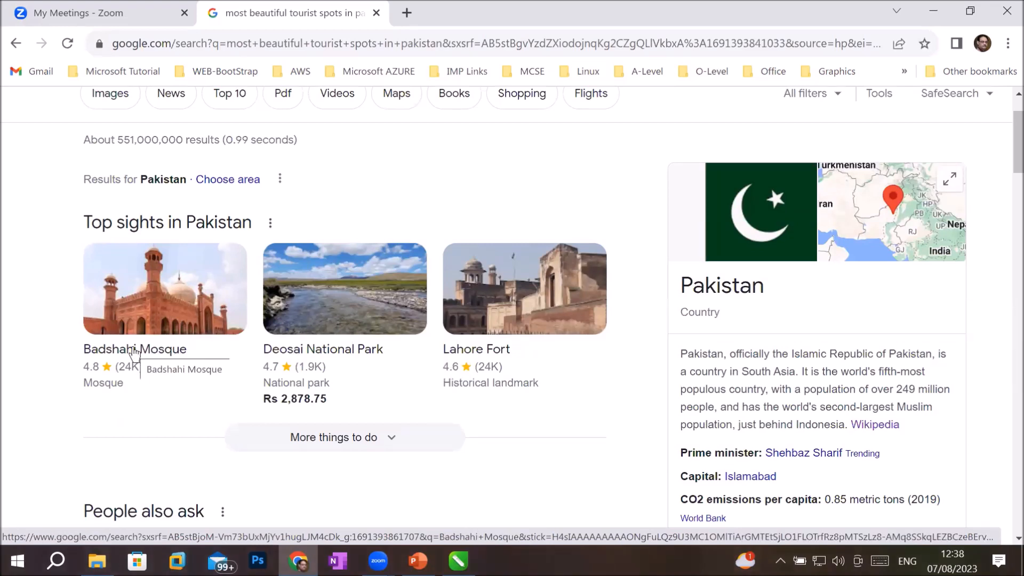
scroll(135, 353, "down", 3)
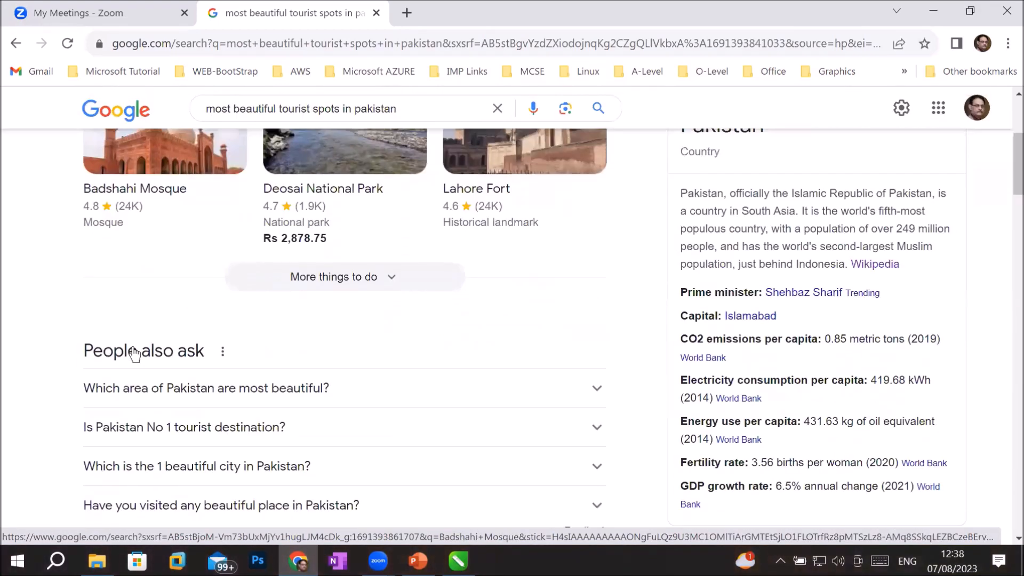
scroll(135, 354, "up", 5)
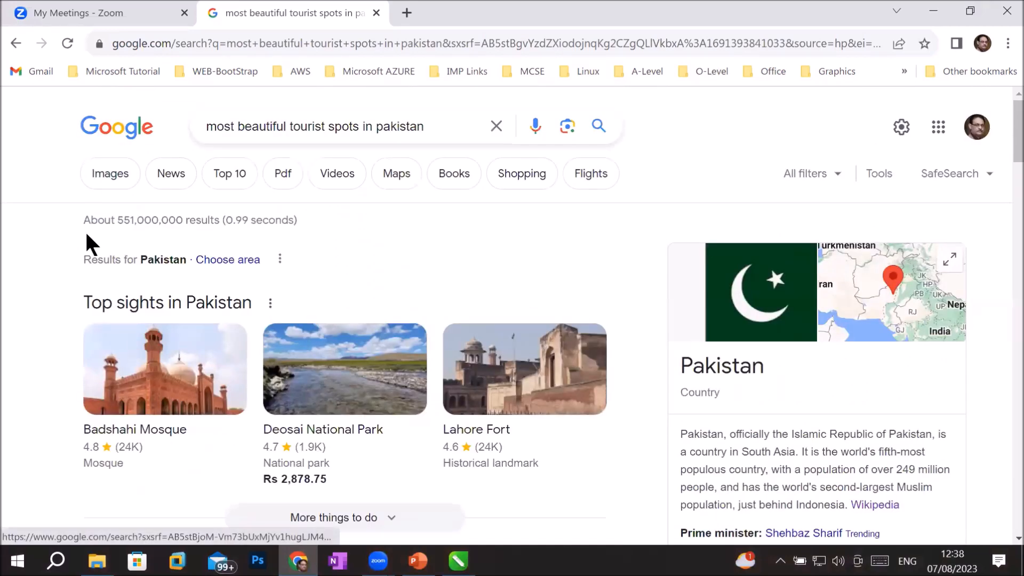
Step: Switch to Images and scroll through the Pakistan tourist spot pictures, then back up
left_click(106, 179)
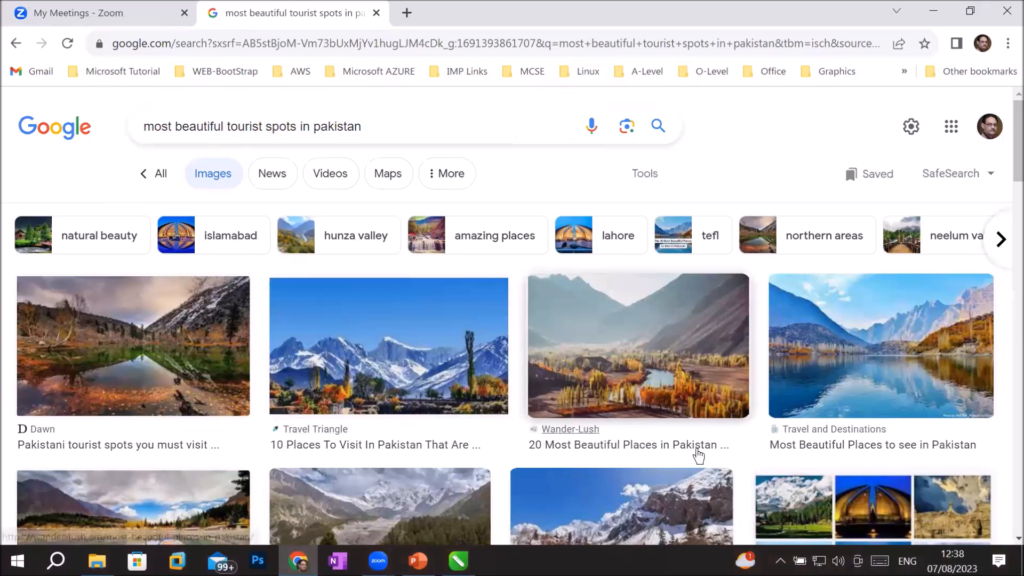
scroll(768, 416, "down", 3)
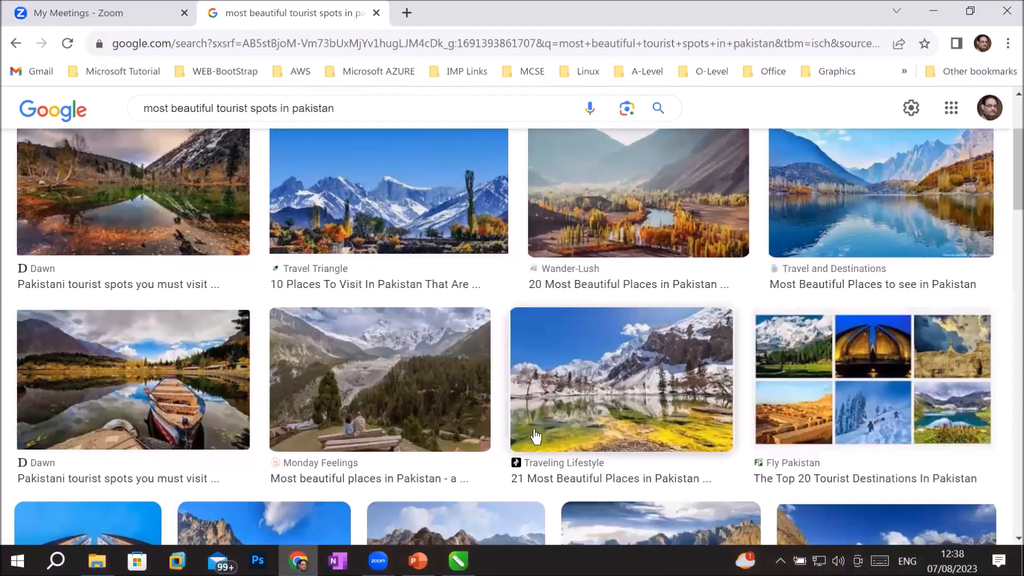
scroll(586, 388, "down", 3)
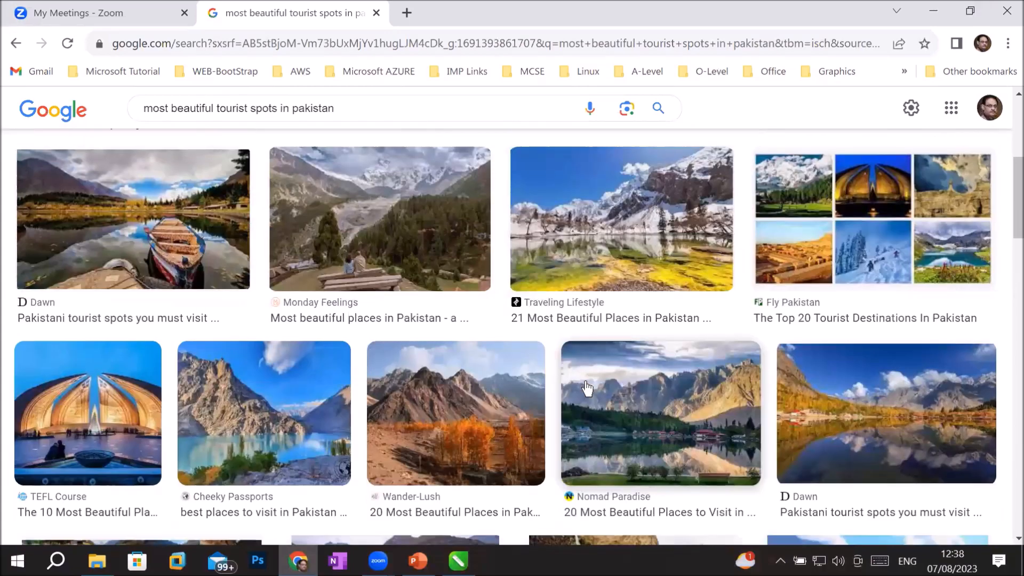
scroll(586, 389, "down", 5)
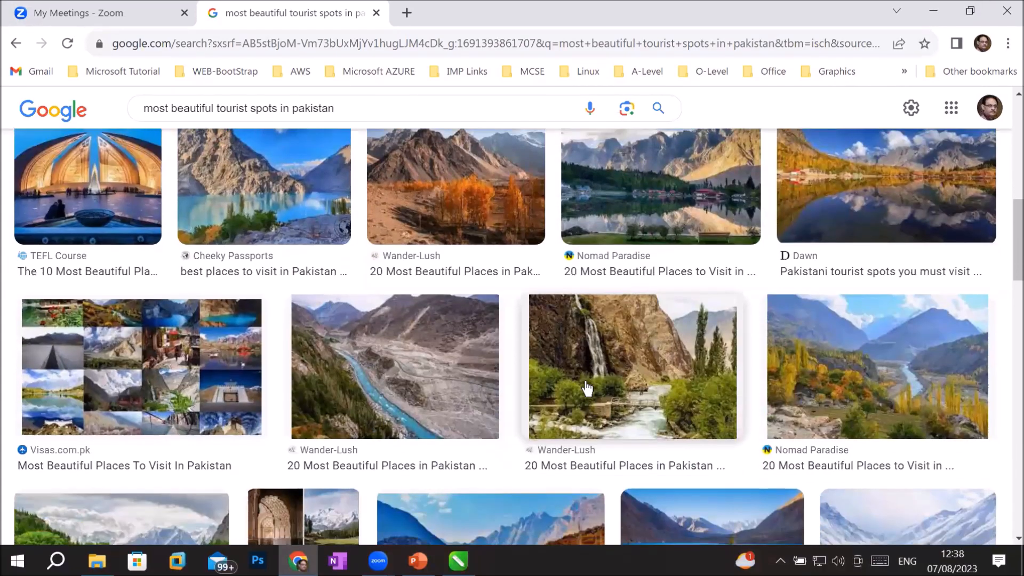
scroll(586, 380, "down", 3)
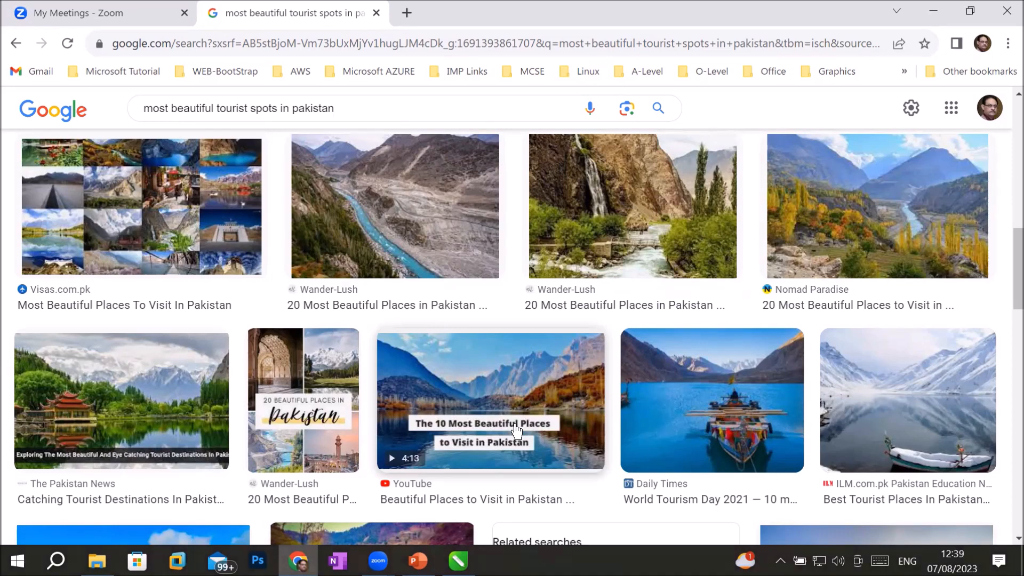
scroll(532, 389, "down", 5)
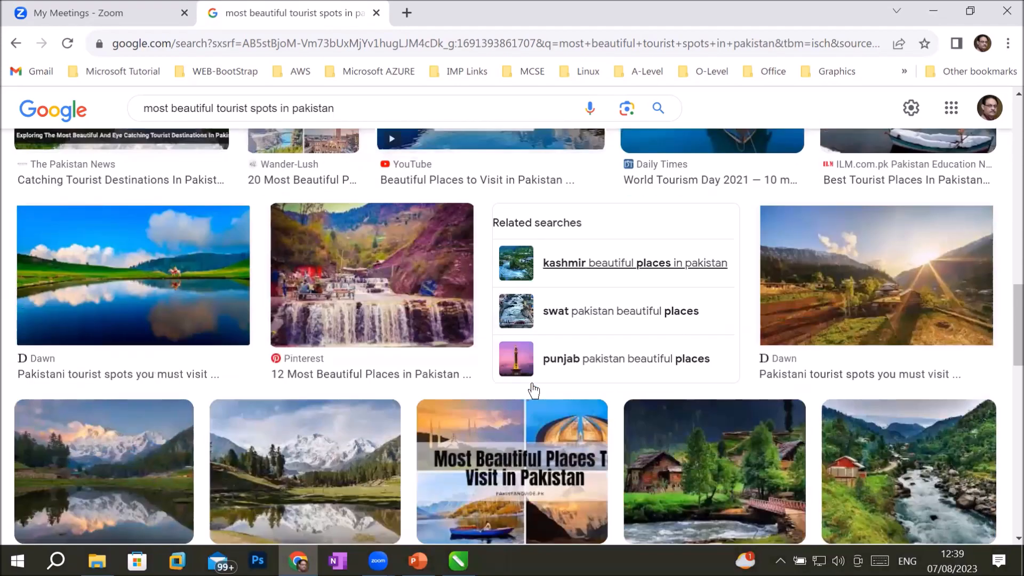
scroll(533, 391, "down", 1)
scroll(532, 387, "down", 5)
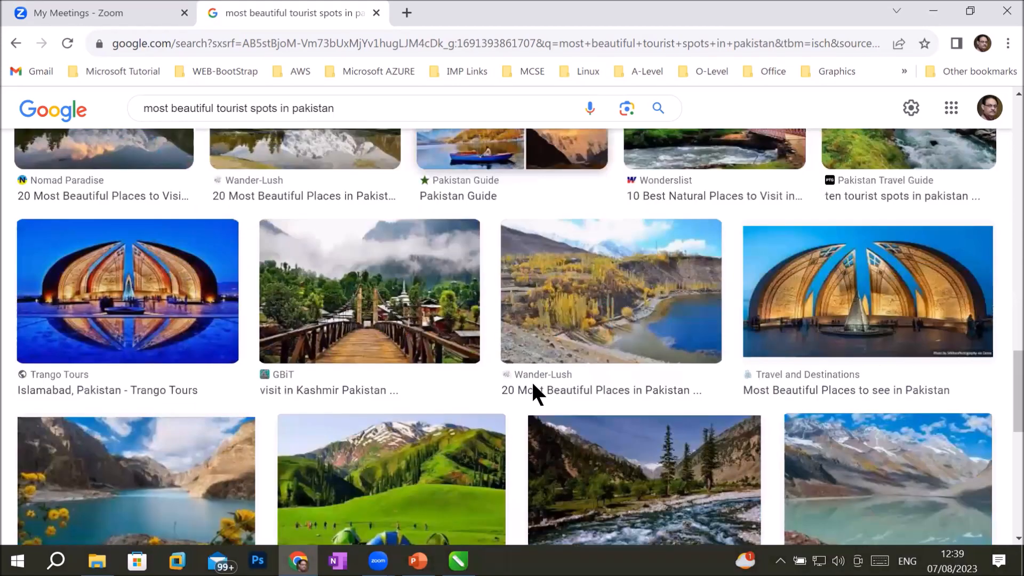
scroll(532, 389, "down", 2)
scroll(533, 390, "down", 3)
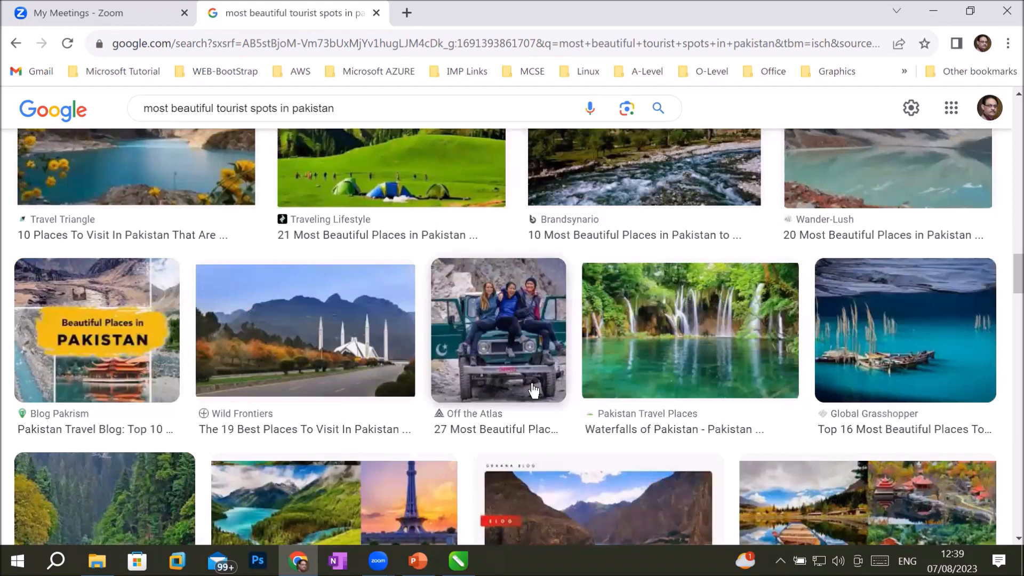
scroll(533, 390, "up", 12)
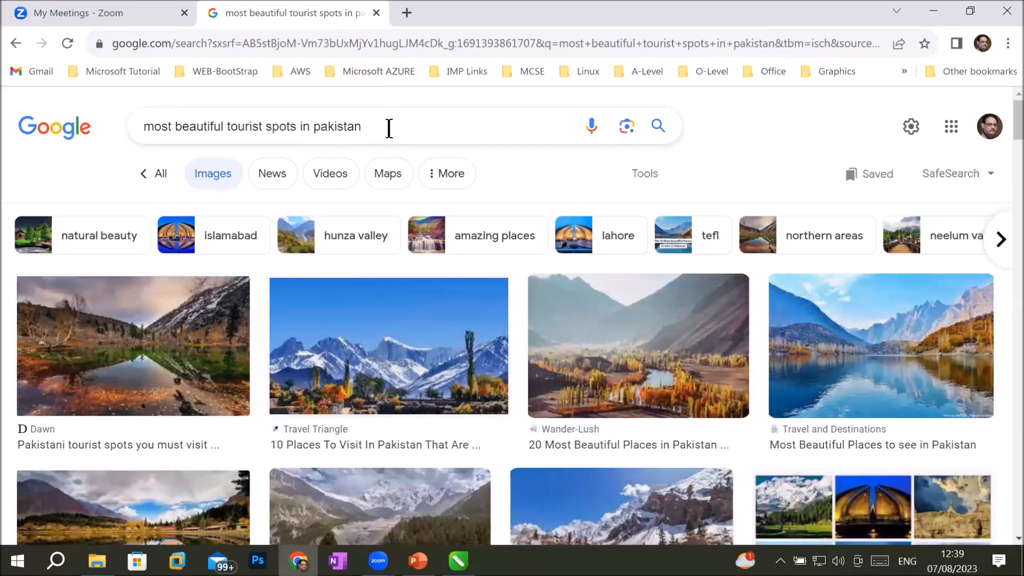
Step: Filter the image results to Large size using Tools > Size
left_click(445, 179)
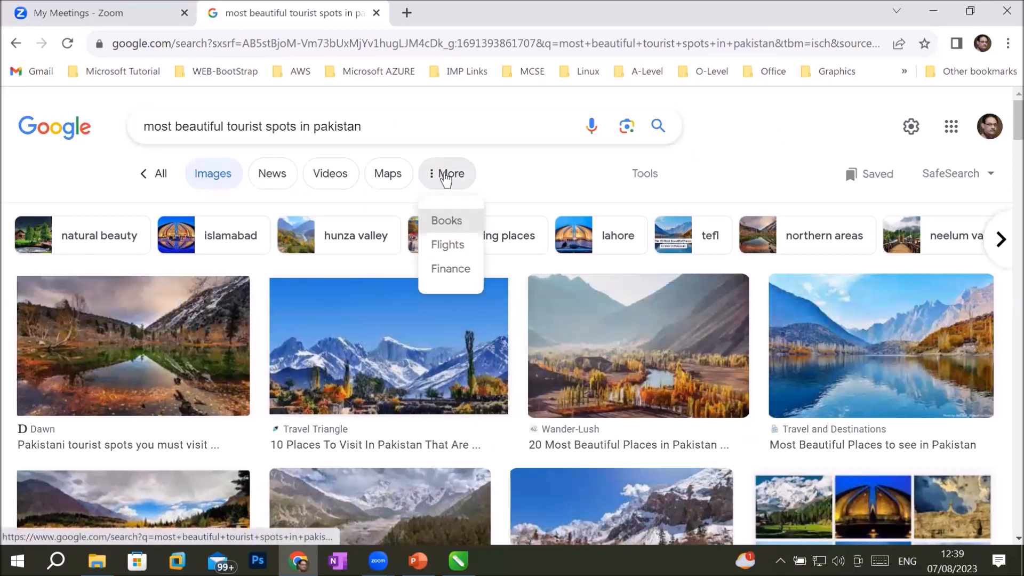
left_click(648, 180)
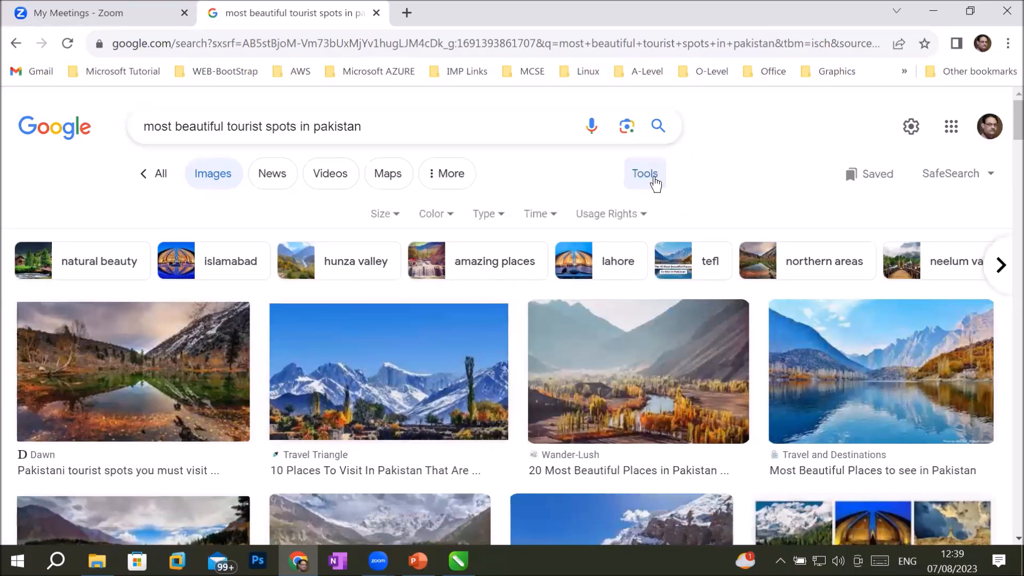
left_click(397, 214)
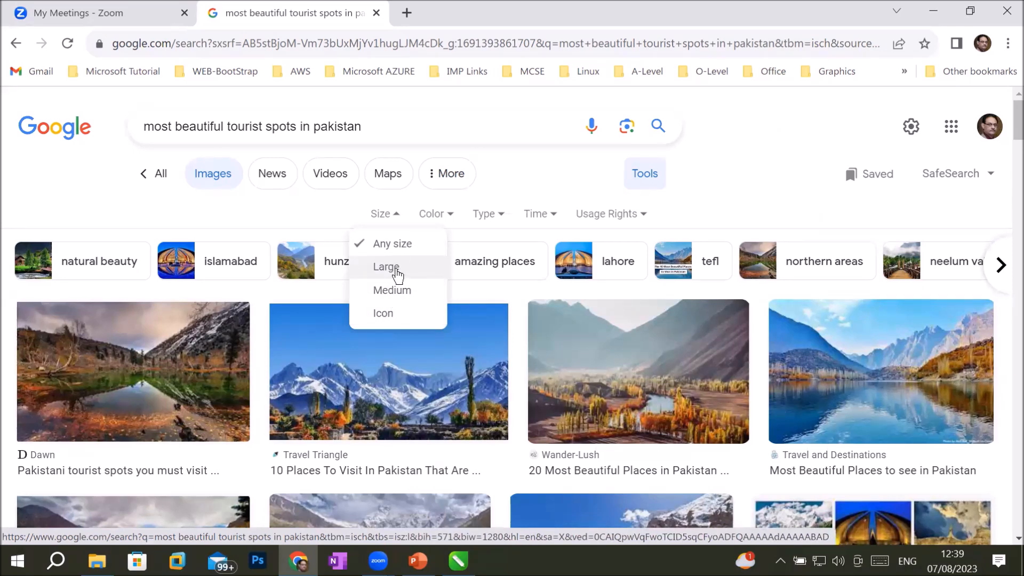
left_click(398, 273)
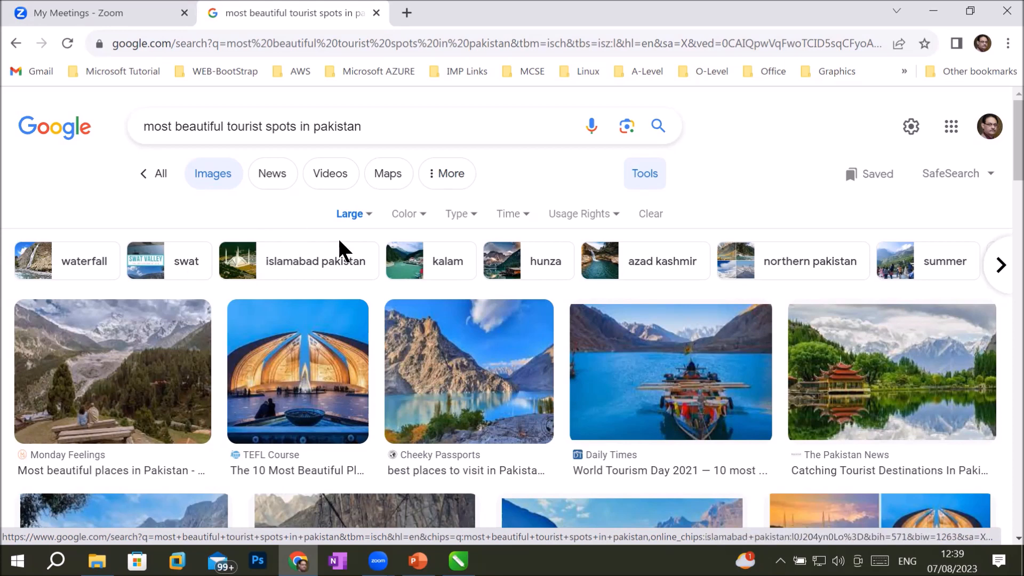
Step: Narrow the pictures to the 'kalam' related search and browse the Kalam Valley images
left_click(457, 261)
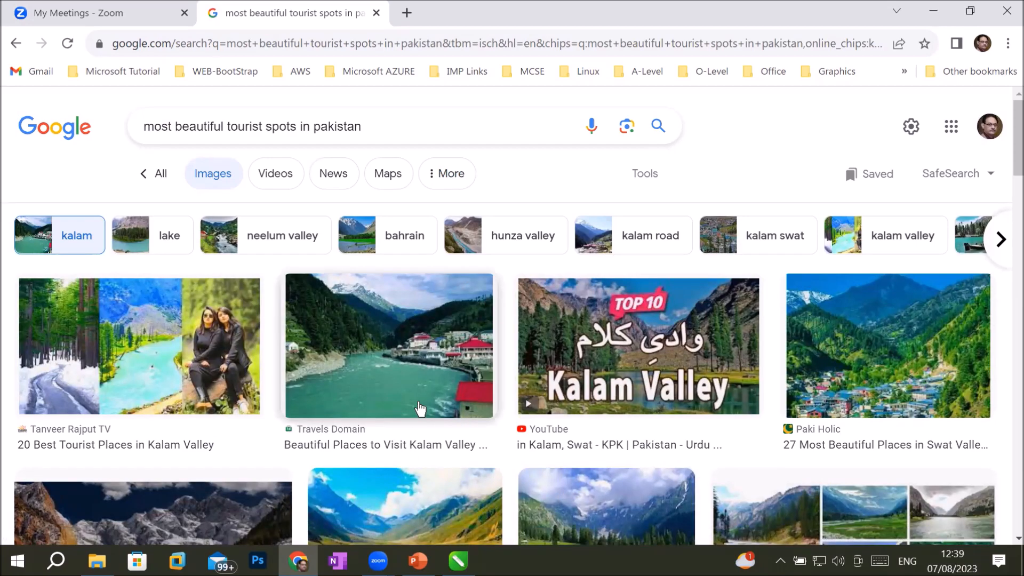
scroll(419, 409, "down", 3)
scroll(420, 408, "down", 6)
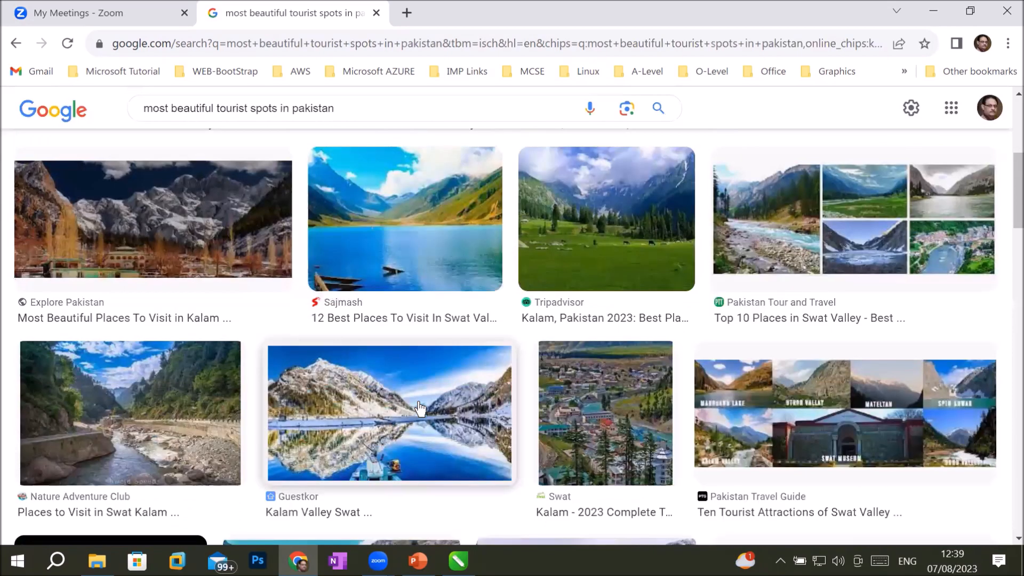
scroll(420, 409, "up", 6)
scroll(420, 409, "up", 3)
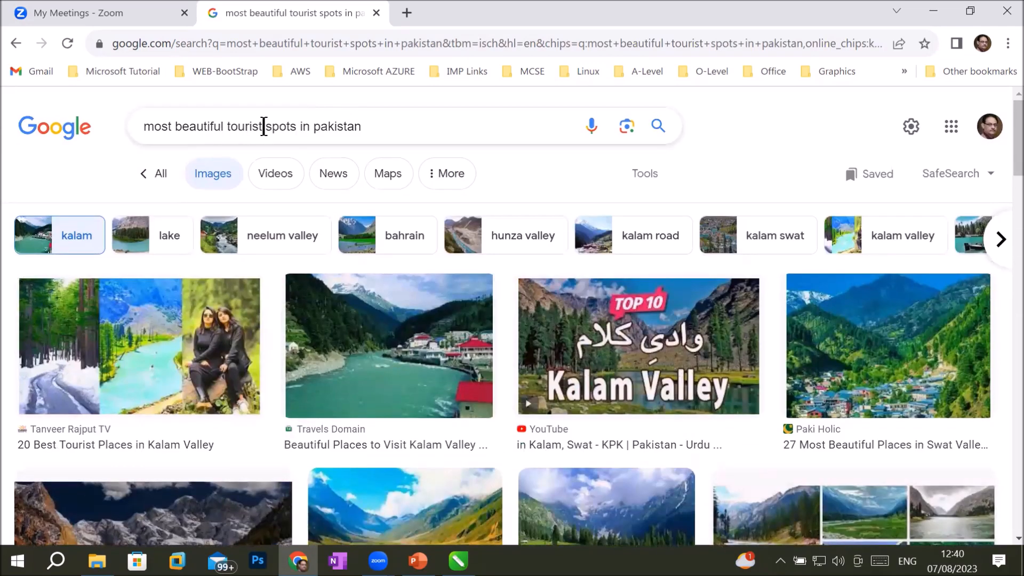
Step: Change the Google query to 'kalam place in pakistan' and run the search
left_click(297, 126)
key("shift+Home")
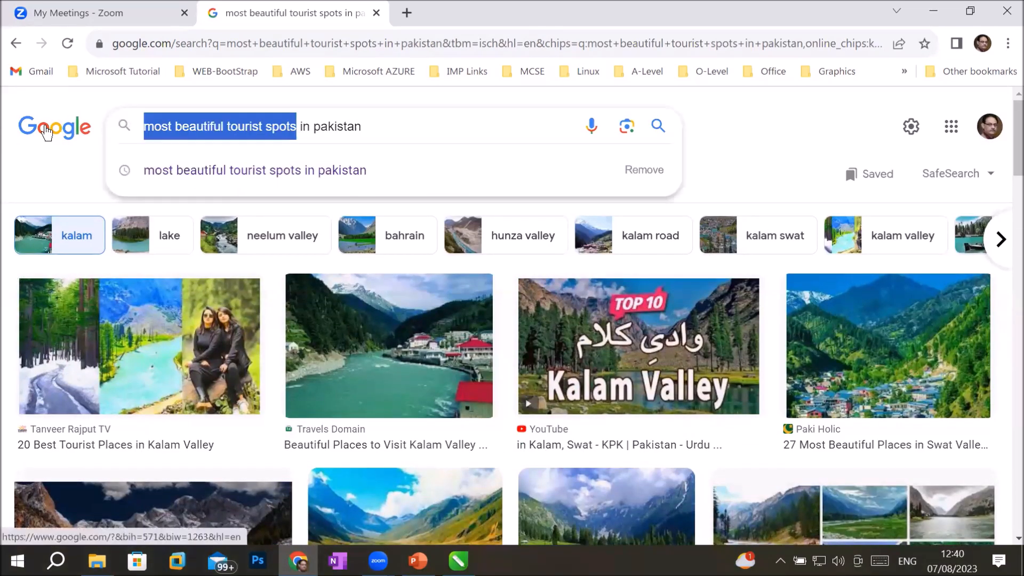
type("kalam")
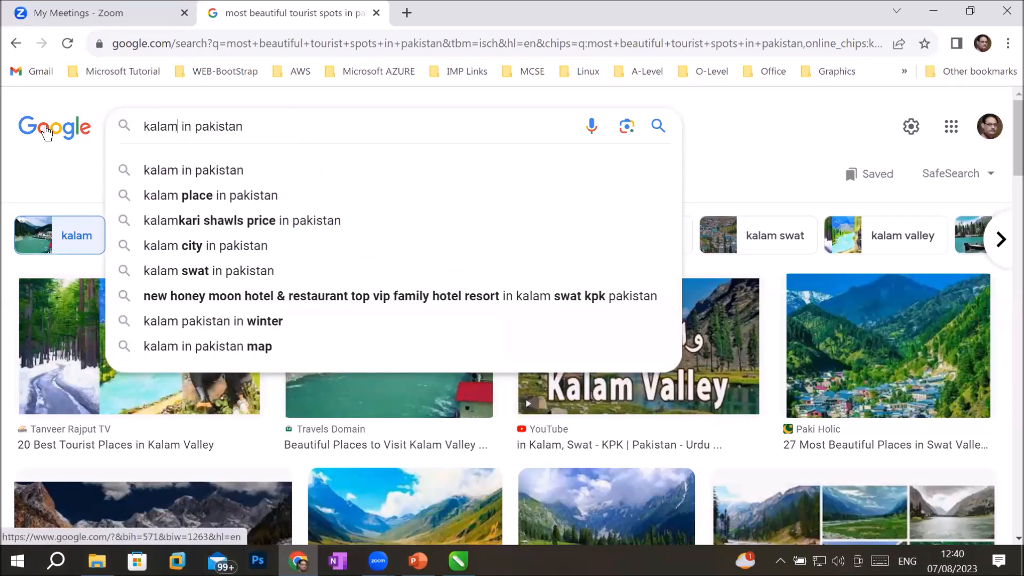
left_click(183, 195)
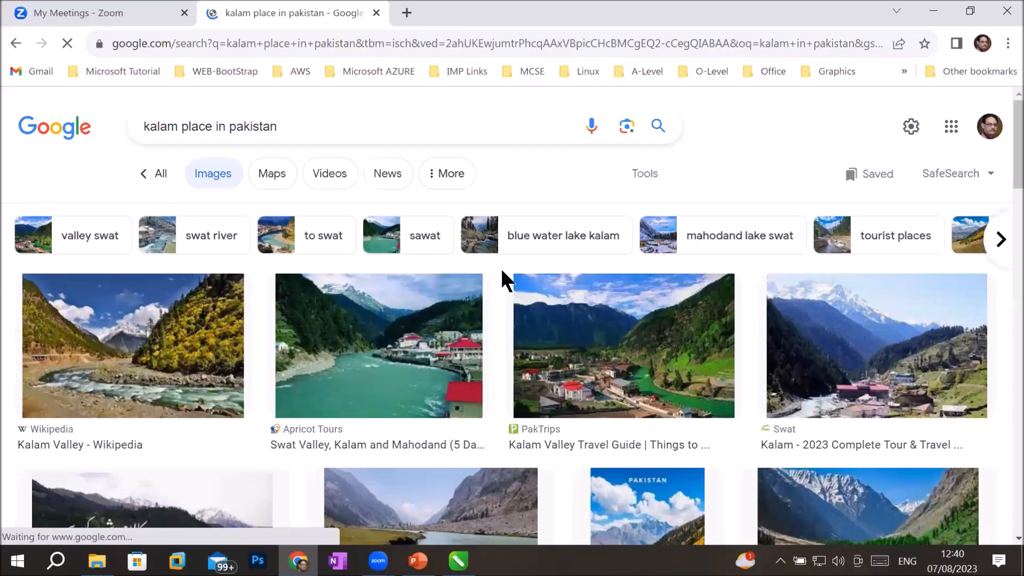
Step: Browse the All web results about Kalam, then return to the Kalam image results
left_click(161, 174)
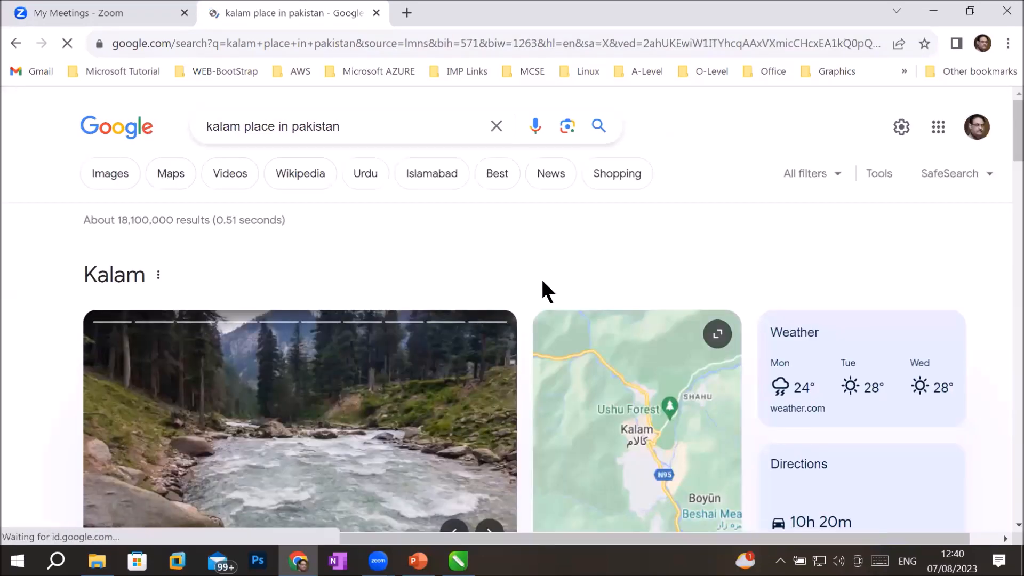
scroll(580, 290, "down", 8)
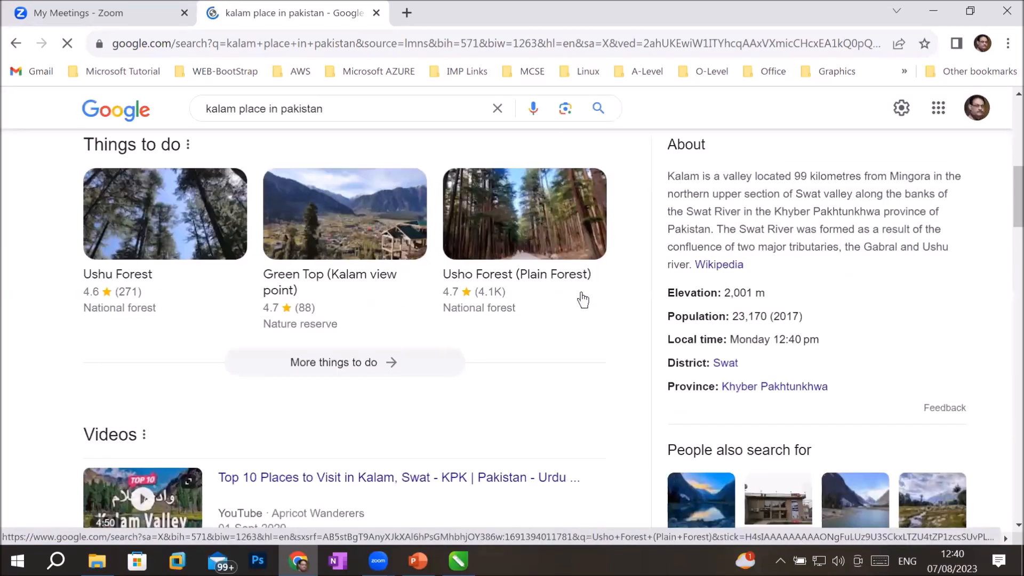
scroll(581, 299, "up", 3)
left_click_drag(674, 336, 928, 414)
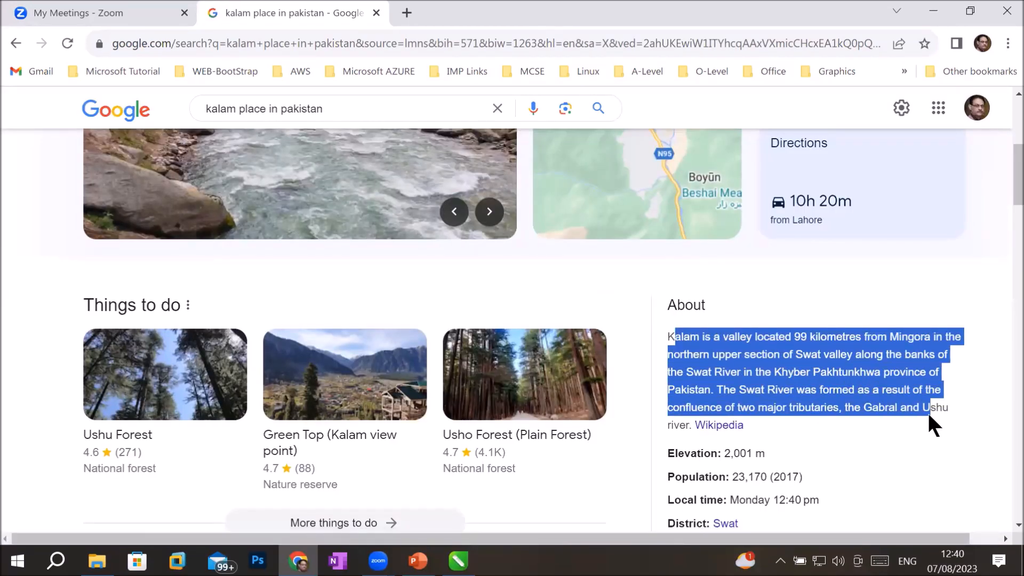
scroll(927, 412, "down", 3)
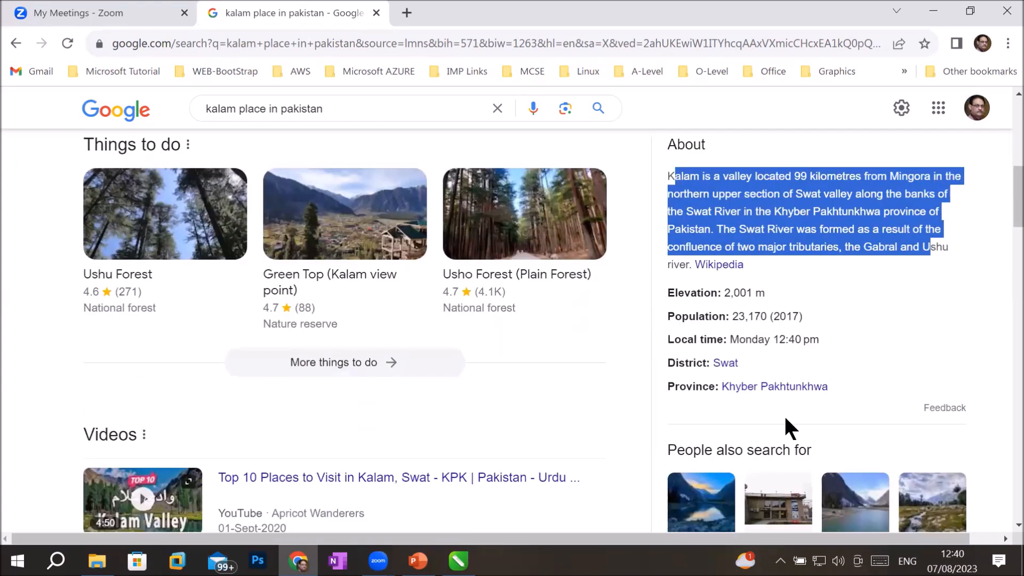
scroll(786, 418, "up", 3)
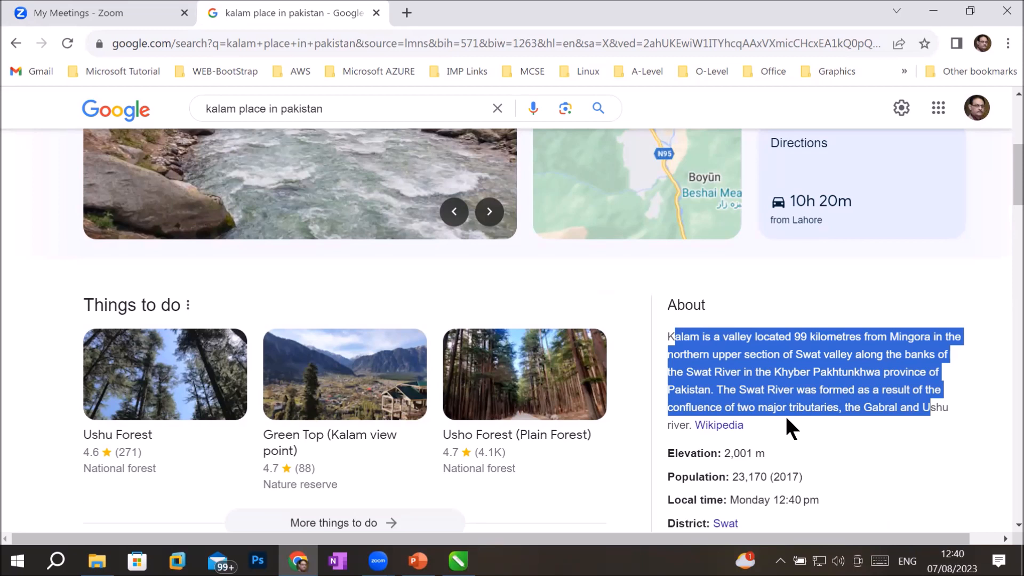
scroll(659, 391, "up", 6)
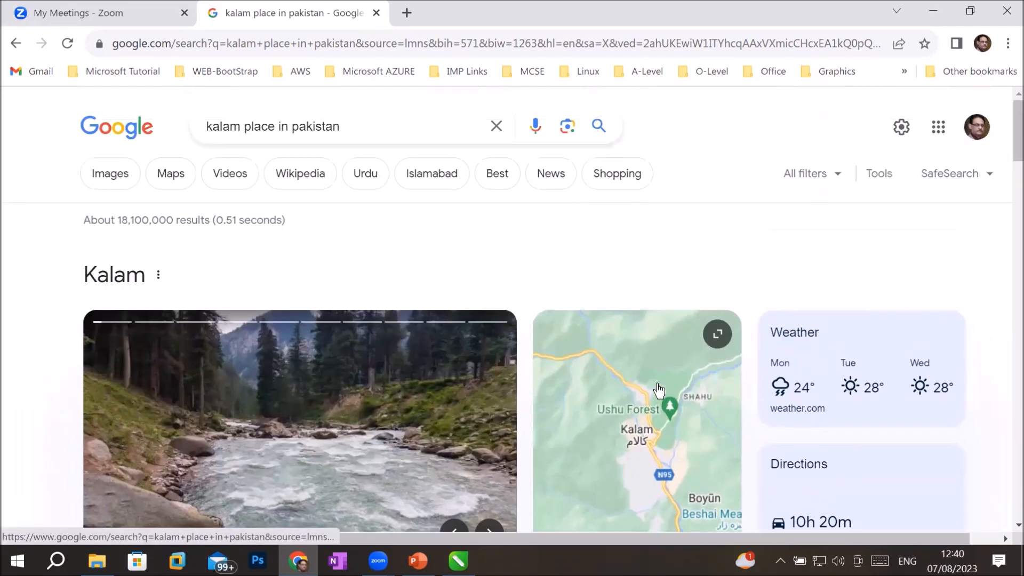
left_click(15, 43)
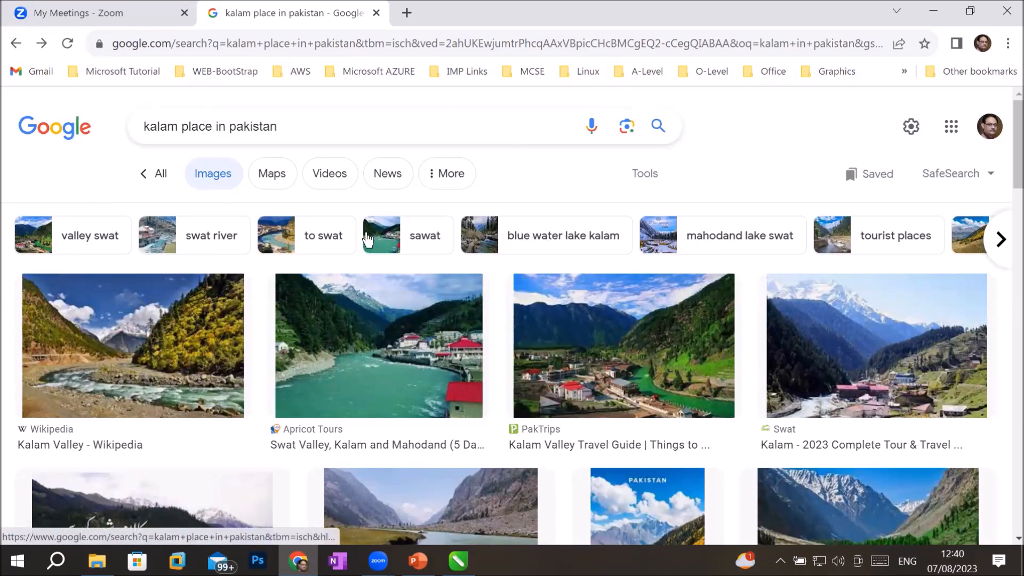
Step: Filter the Kalam image results by the 'sawat' related-search chip and scroll through them
left_click(375, 240)
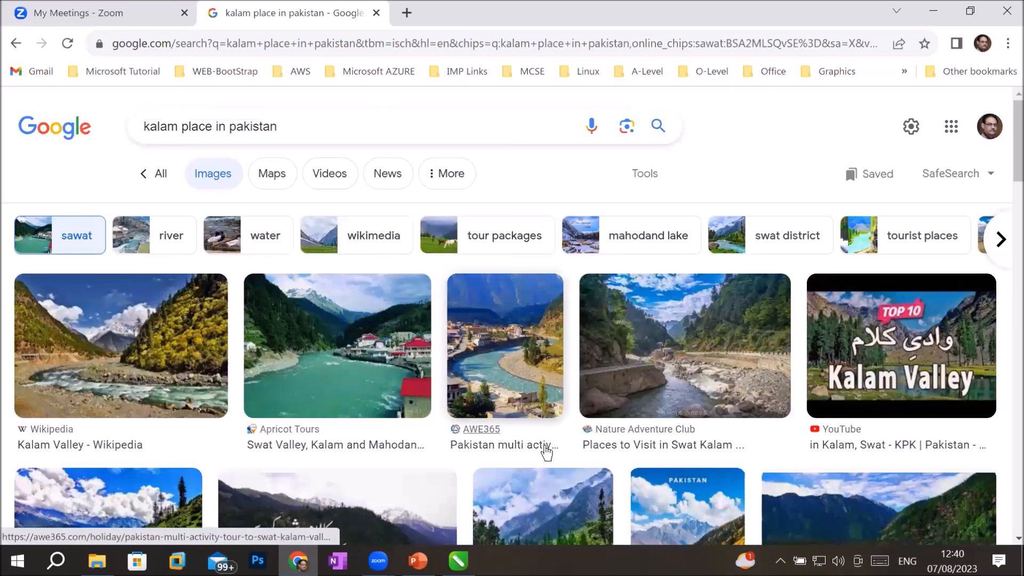
scroll(545, 453, "down", 4)
scroll(546, 452, "up", 2)
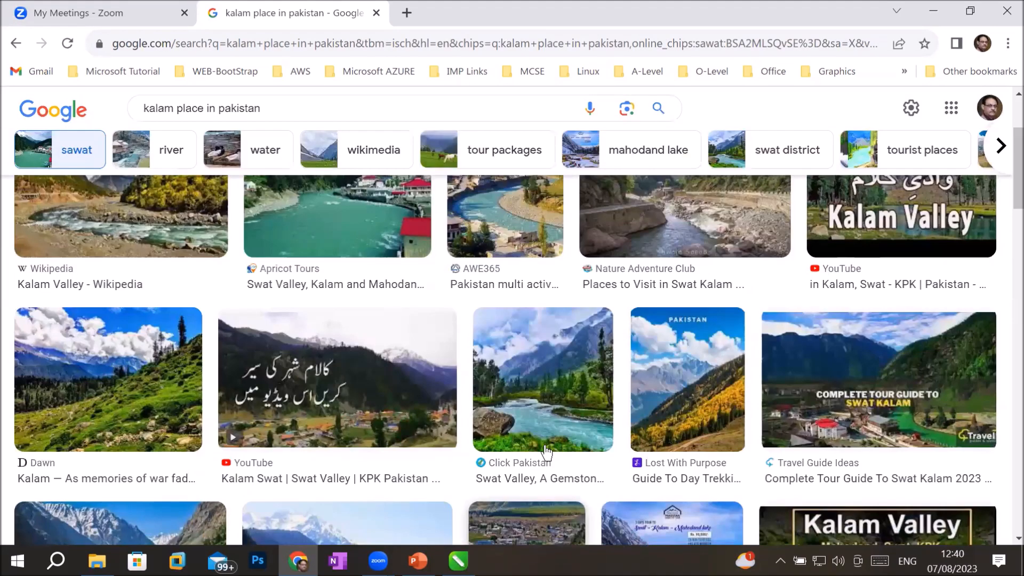
scroll(546, 452, "up", 3)
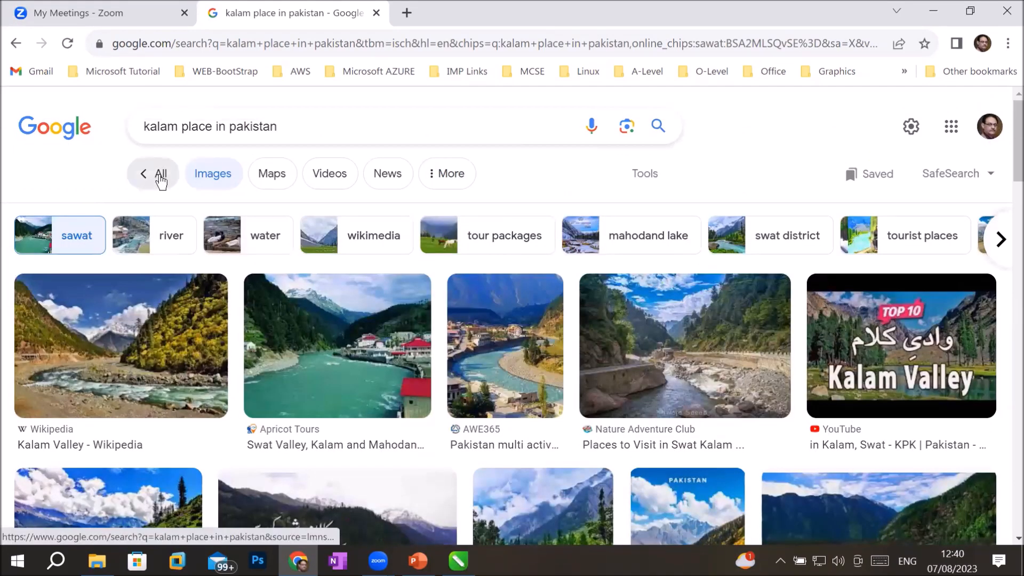
Step: Replace 'kalam' with 'swat' in the query and scroll the All results for swat place in pakistan
double_click(164, 126)
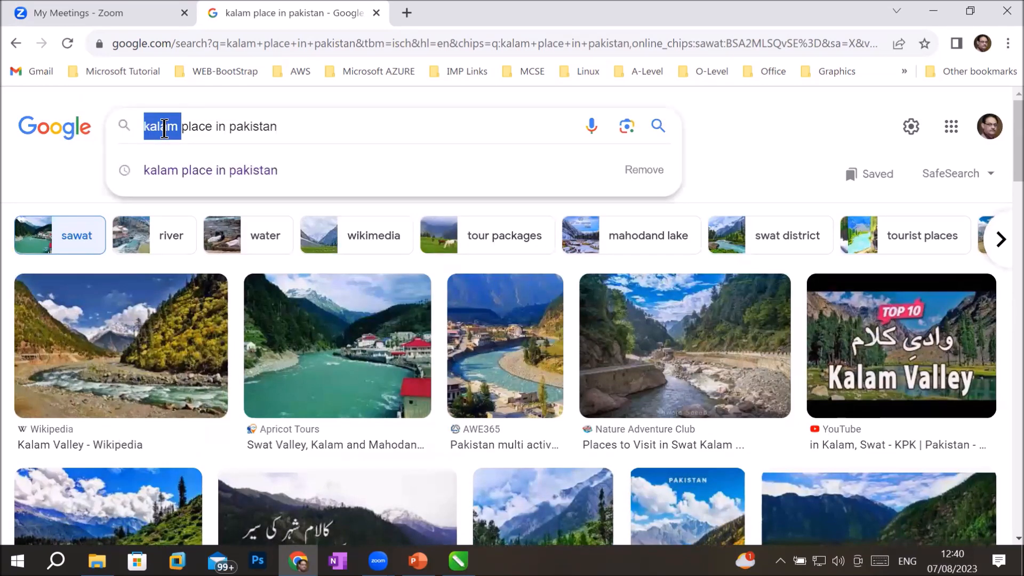
type("swat")
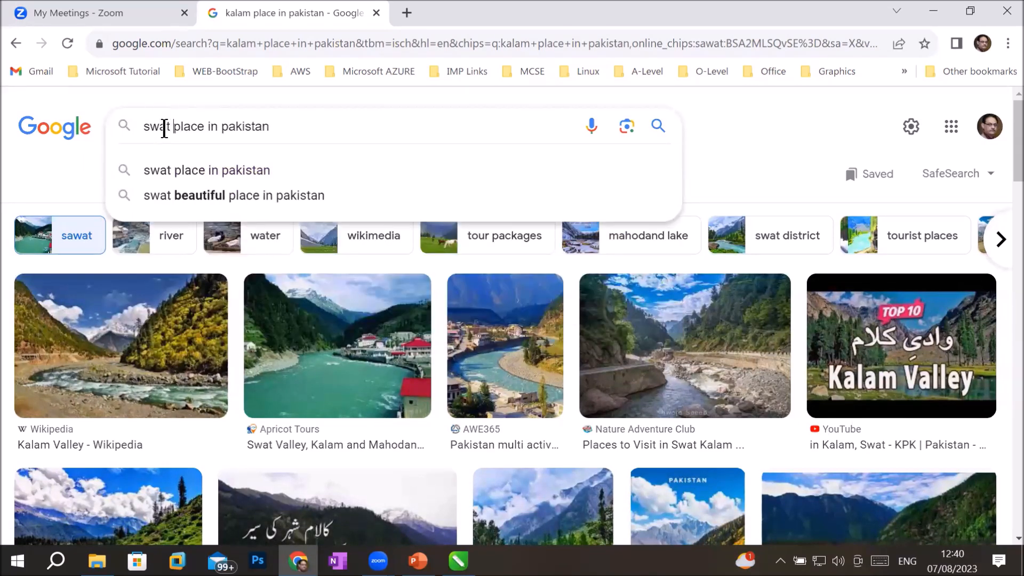
key("Return")
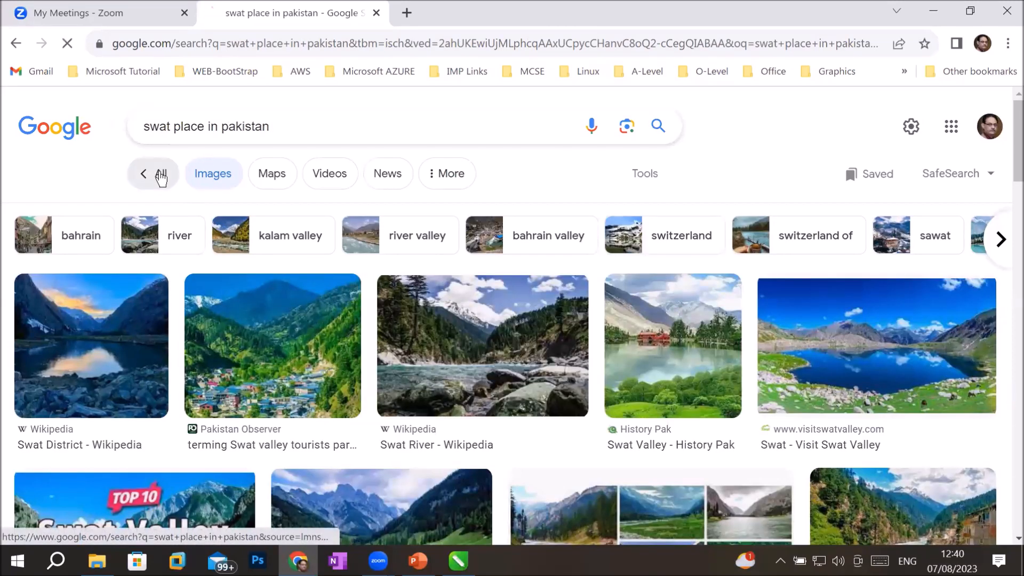
left_click(159, 173)
scroll(689, 384, "down", 8)
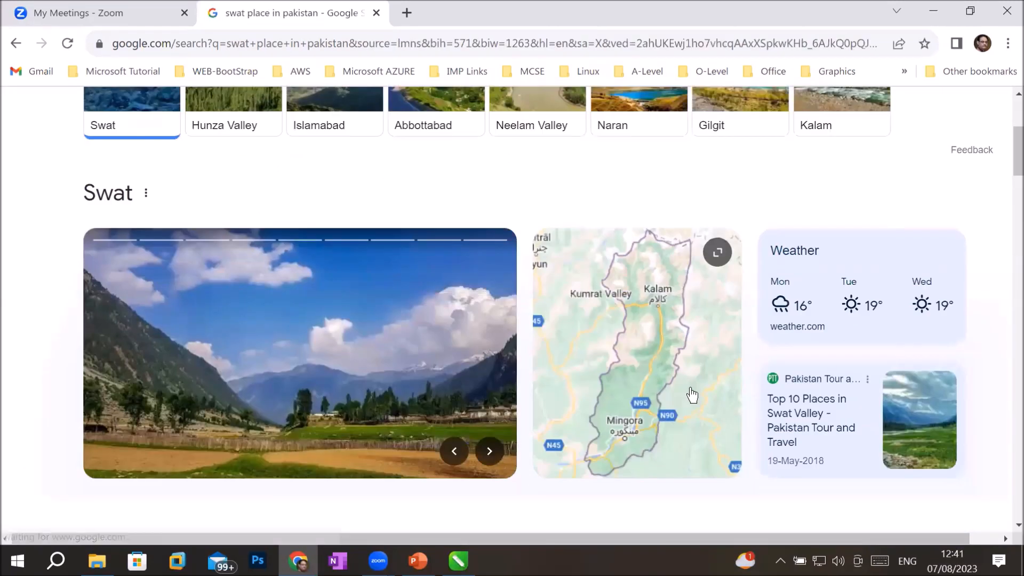
scroll(686, 383, "down", 2)
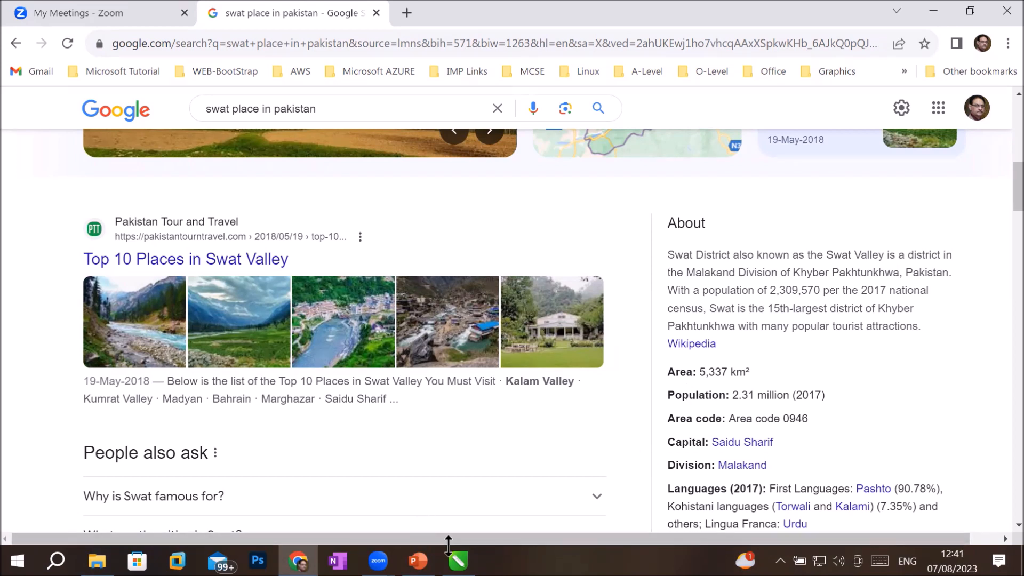
mouse_move(458, 560)
Step: Back in CorelDRAW's Create a New Document dialog, raise Number of pages to 10
left_click(457, 561)
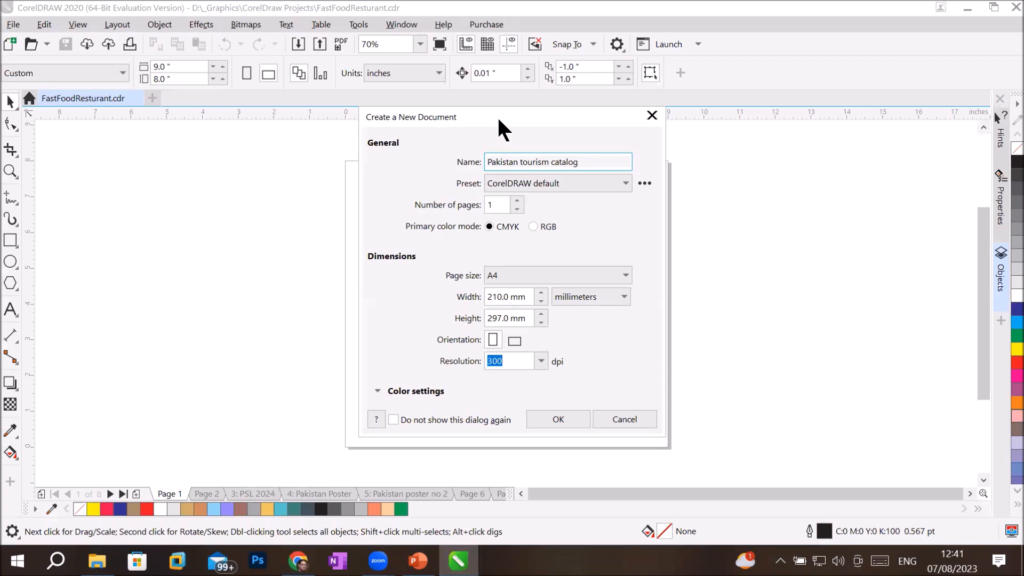
left_click_drag(498, 119, 740, 178)
triple_click(766, 217)
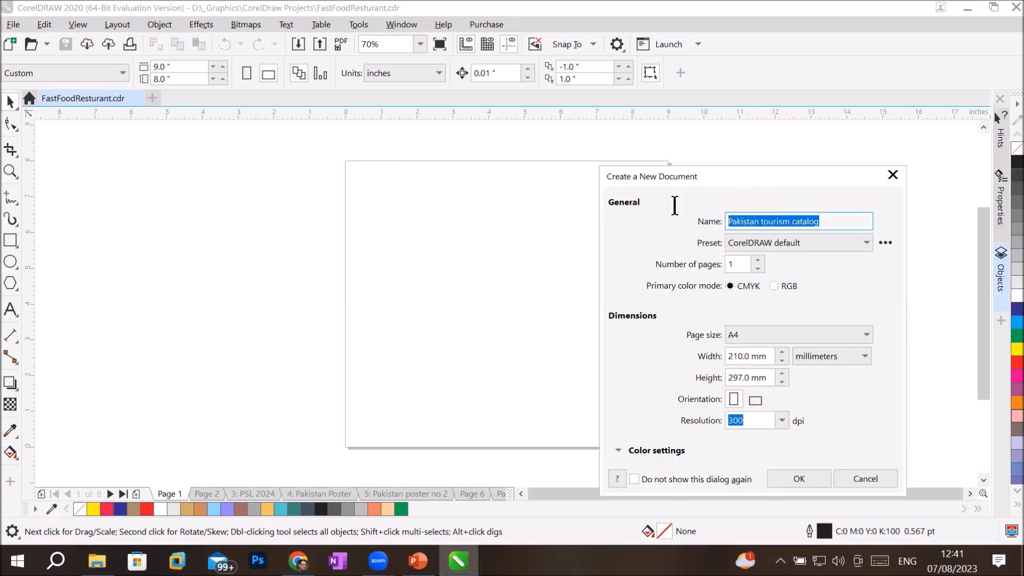
double_click(757, 260)
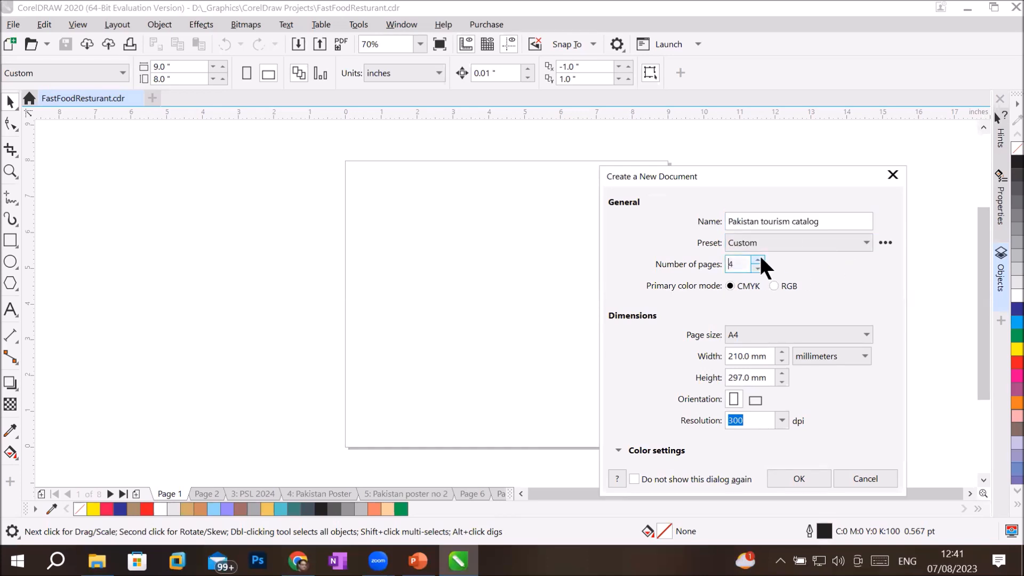
double_click(758, 259)
Step: Choose Letter (8.5 x 11 in) as the page size and create the document
left_click(828, 333)
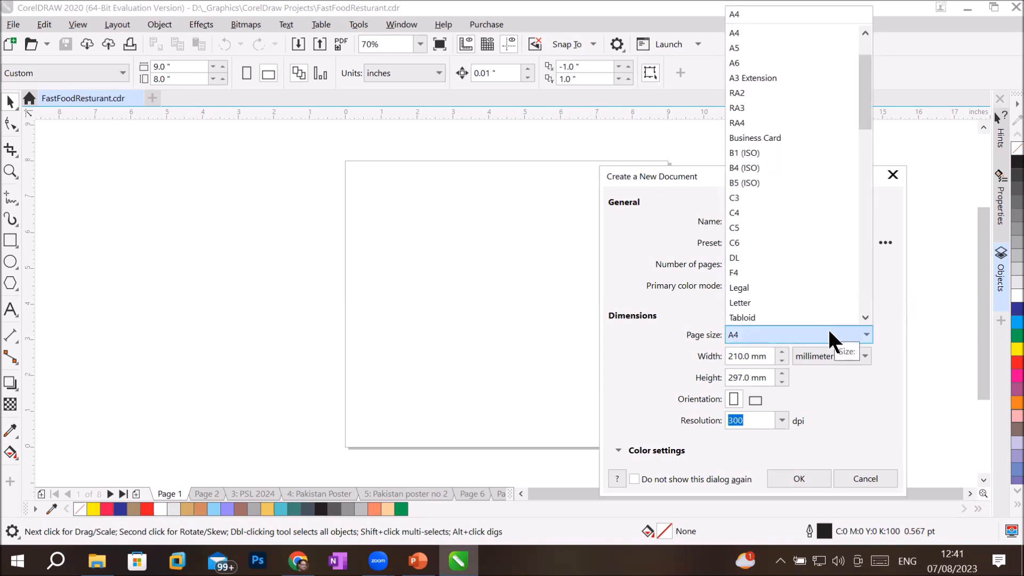
left_click(798, 301)
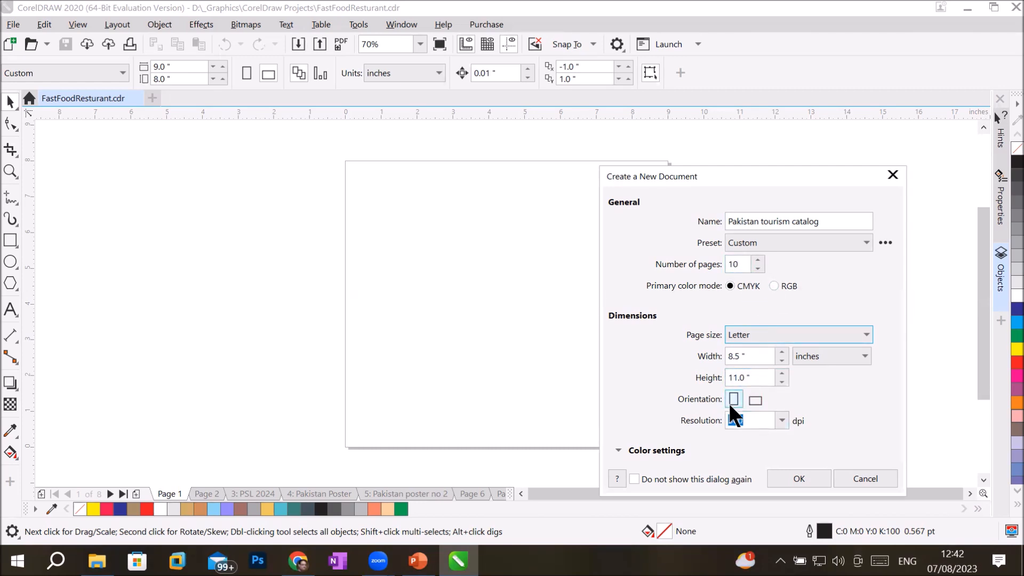
left_click(799, 472)
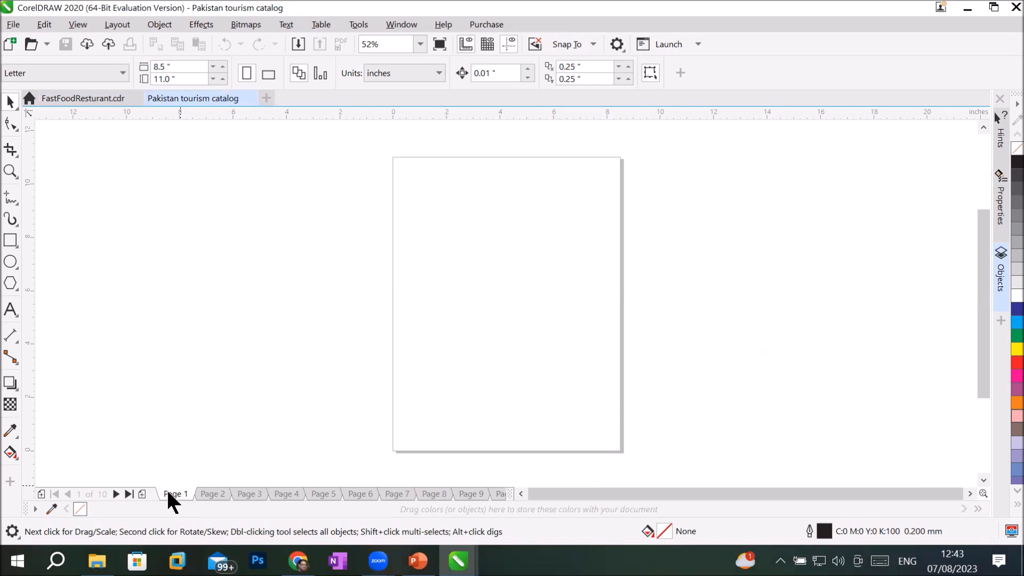
Step: Jump between the last and first pages, then open the Objects docker's full page-and-layer tree
left_click(128, 494)
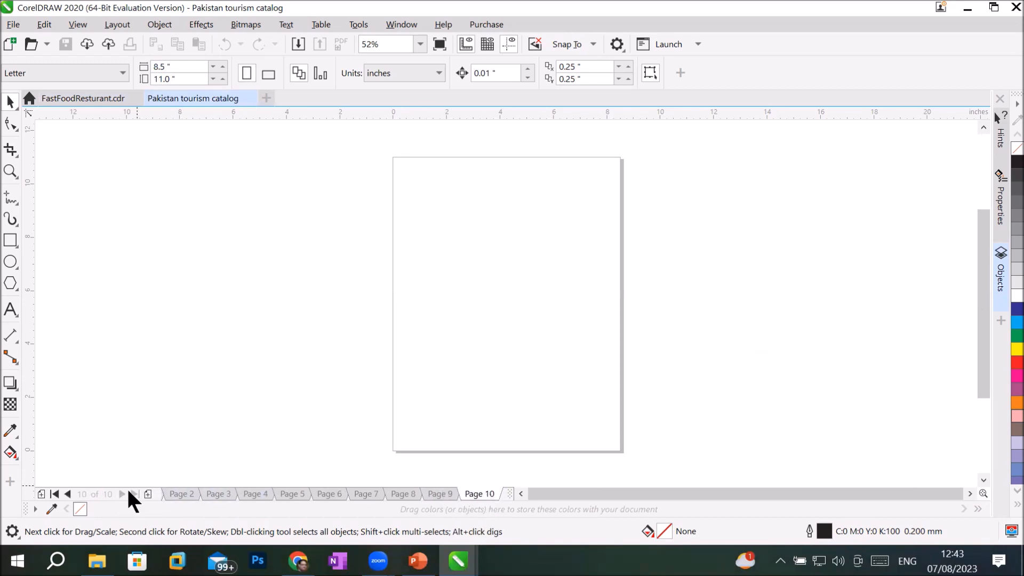
left_click(55, 494)
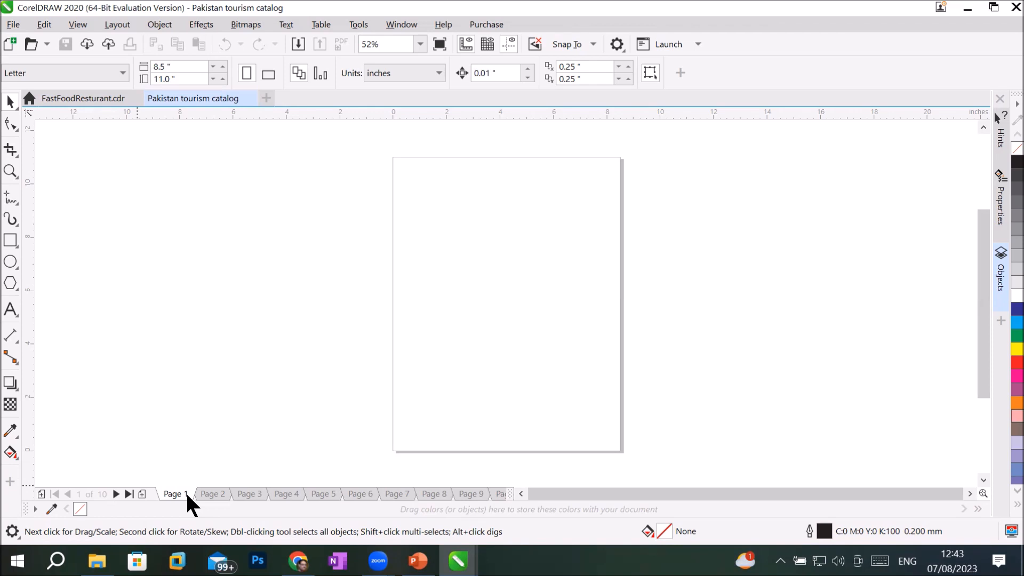
left_click(1001, 277)
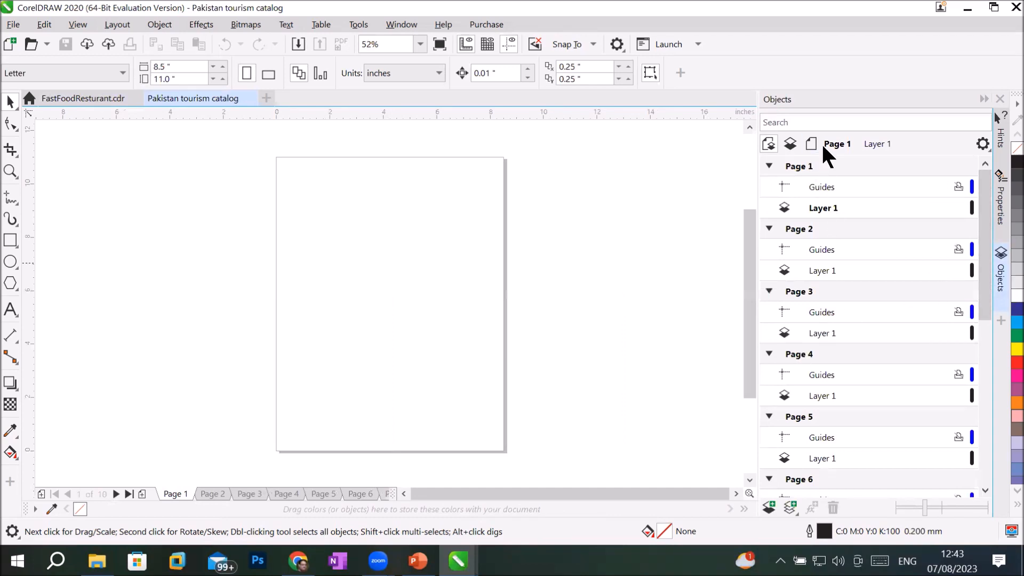
left_click(792, 142)
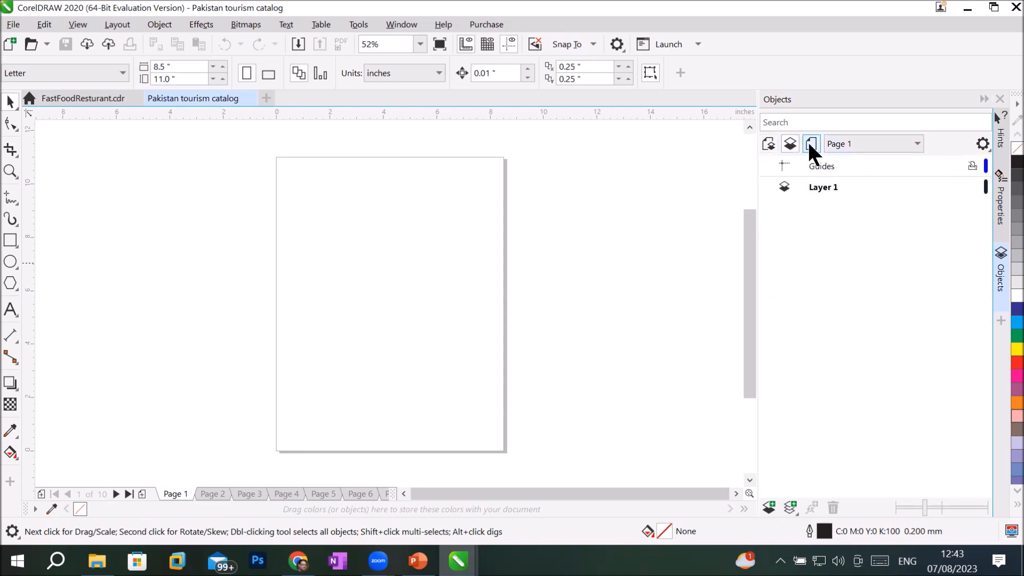
left_click(811, 142)
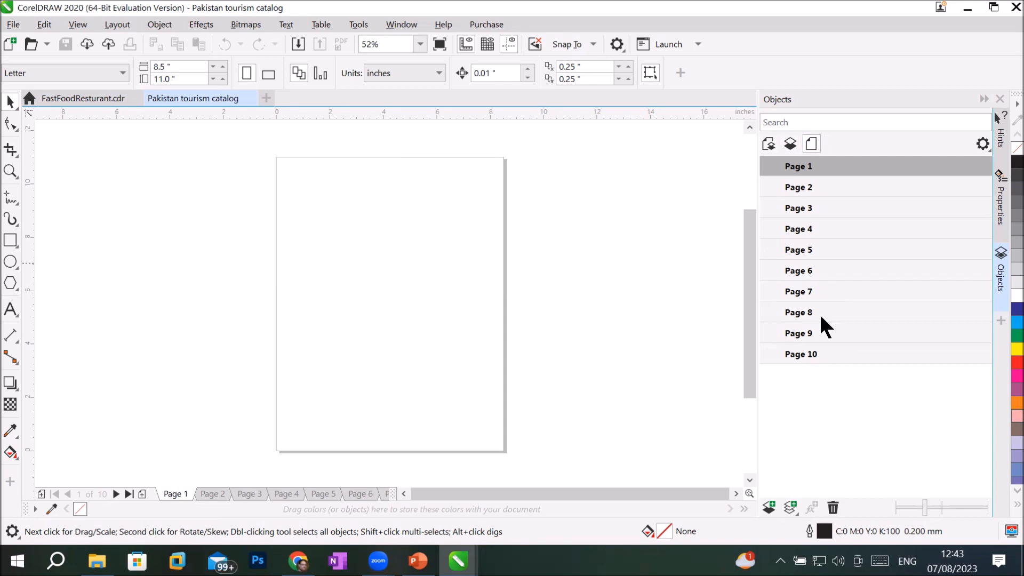
left_click(768, 142)
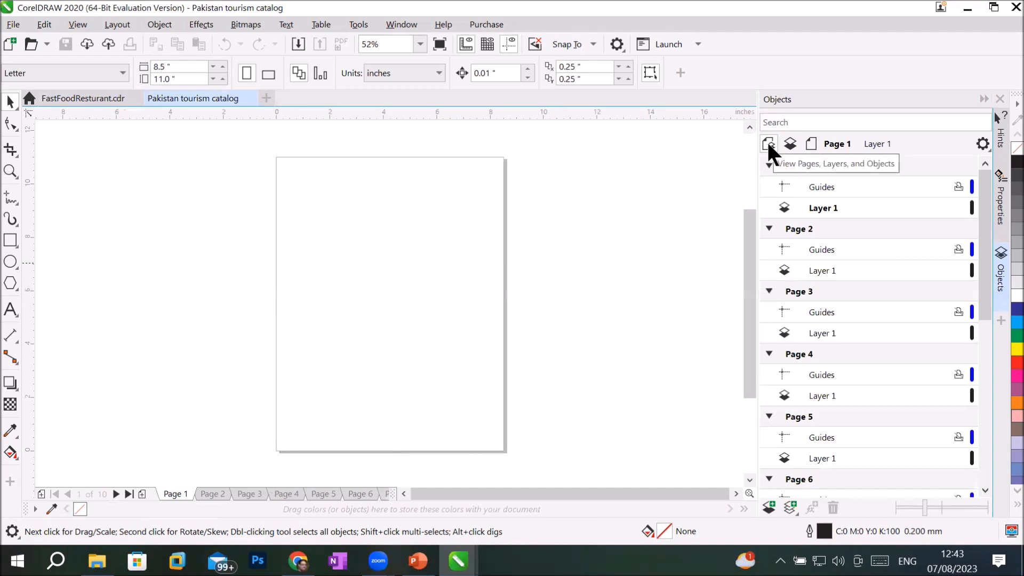
Step: Collapse Pages 1 through 10 in the Objects docker, leaving Page 10 active
left_click(818, 185)
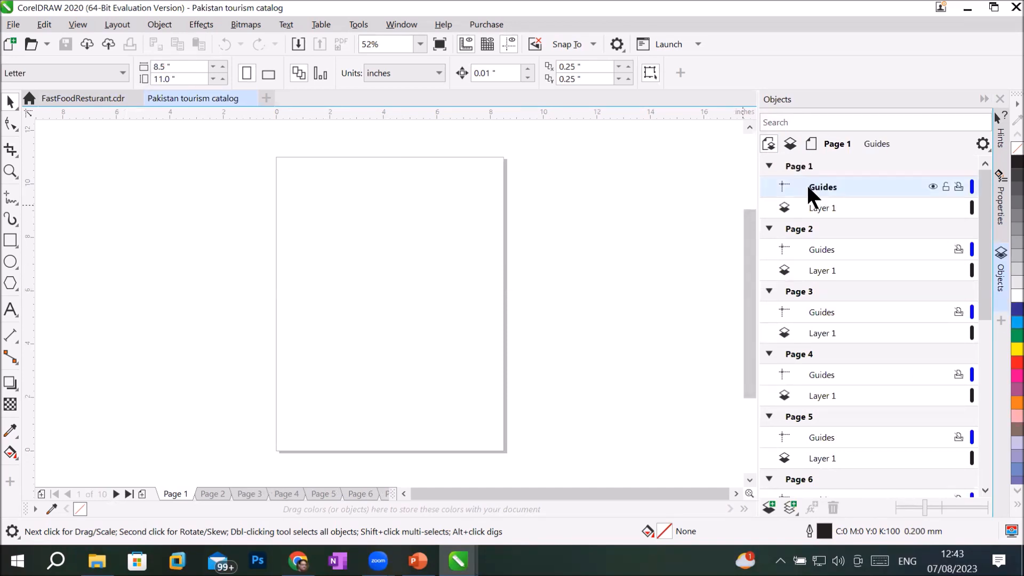
left_click(768, 165)
left_click(769, 187)
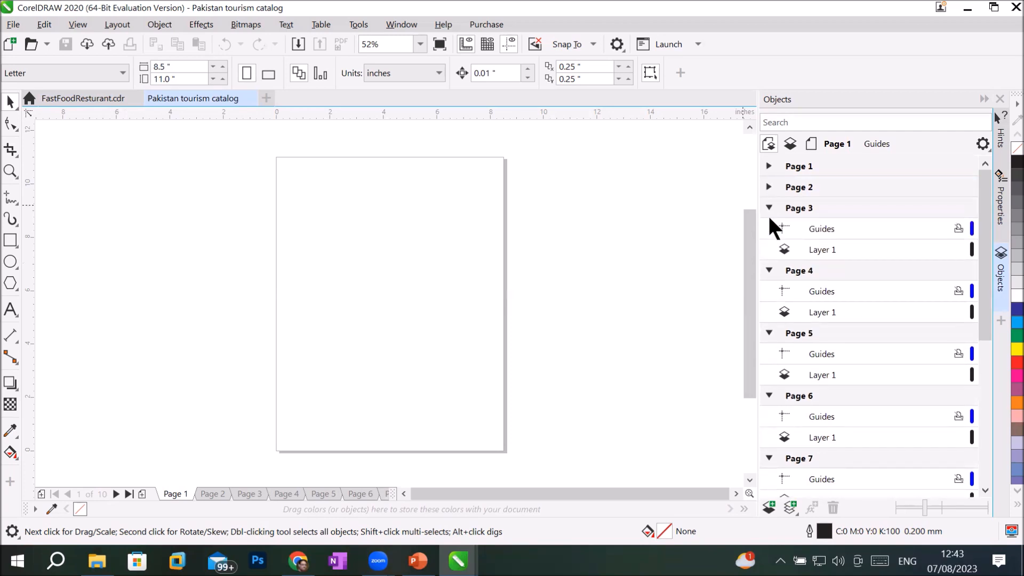
left_click(768, 208)
left_click(769, 228)
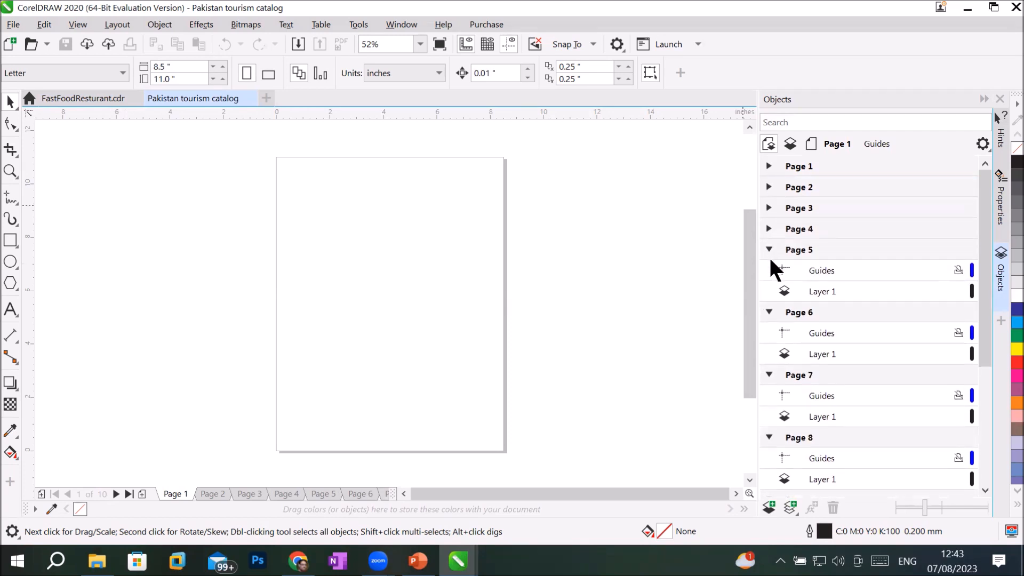
left_click(768, 249)
left_click(769, 270)
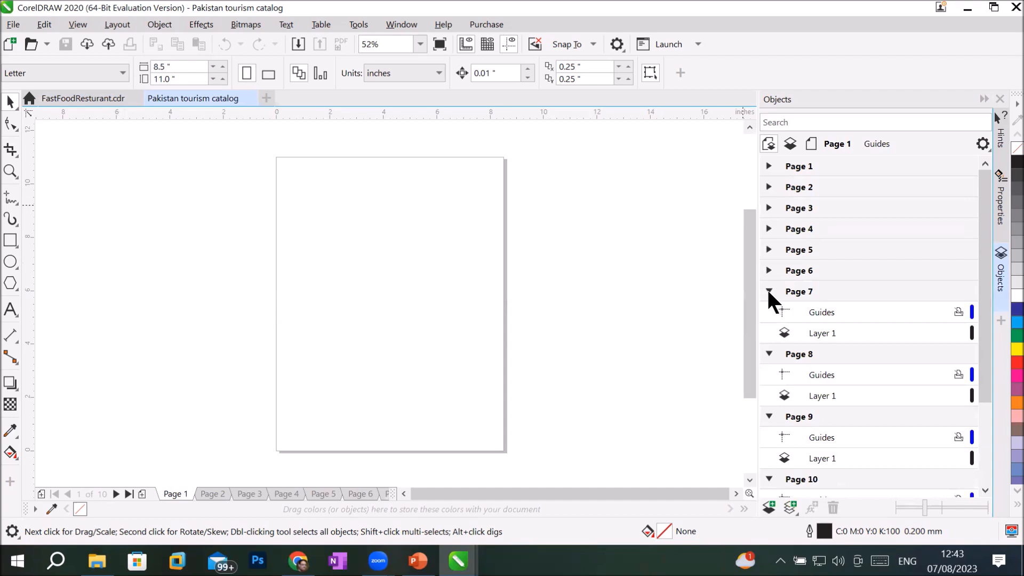
left_click(768, 290)
left_click(768, 311)
left_click(768, 332)
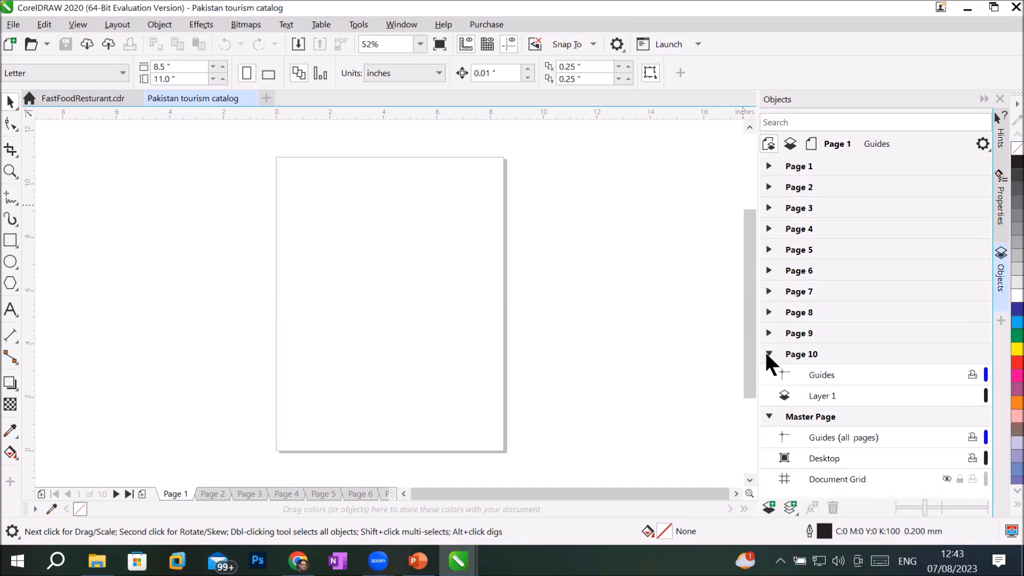
left_click(771, 353)
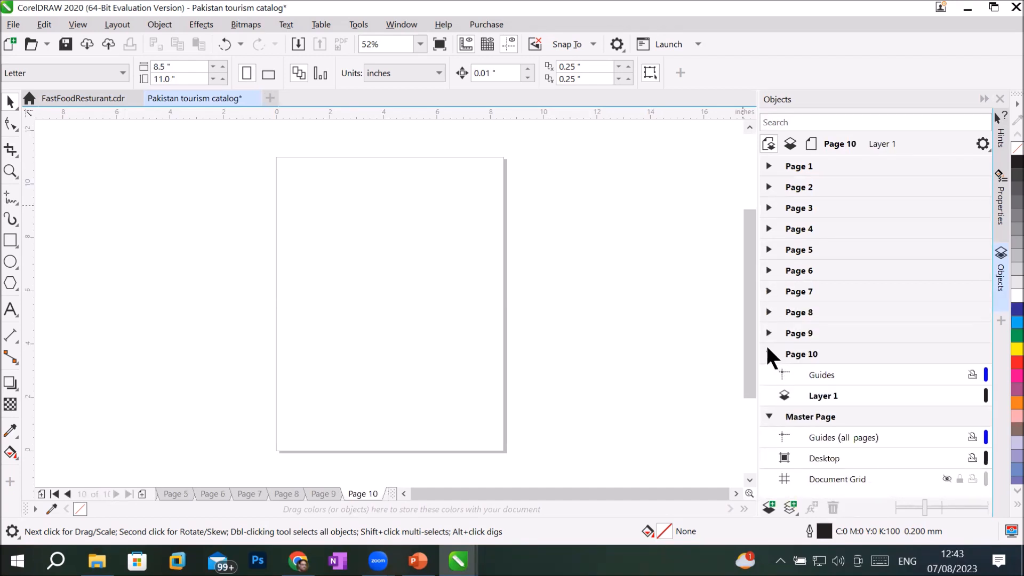
left_click(769, 353)
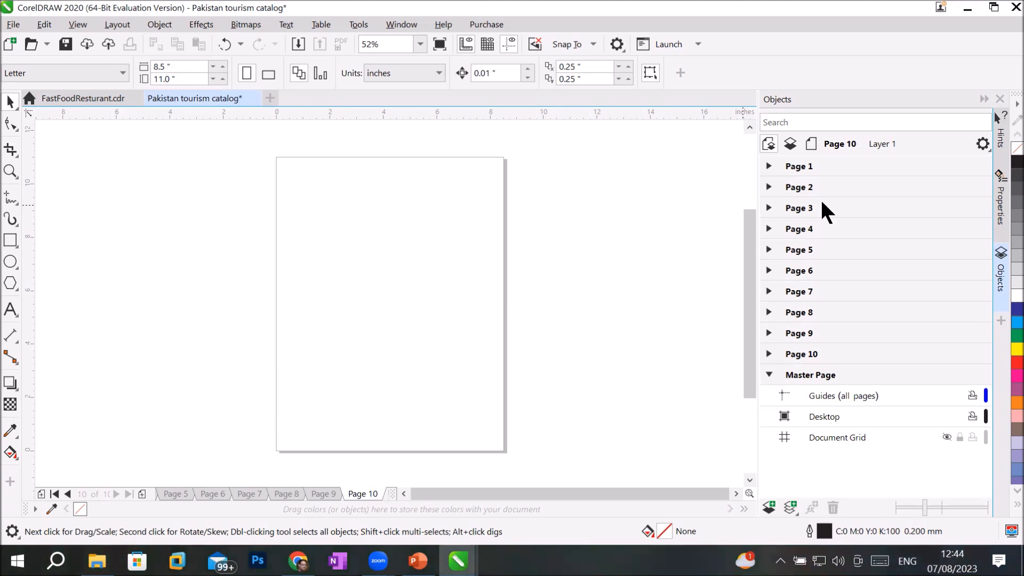
Step: On Guides (all pages), add top, middle and 1.06" horizontal guides plus vertical guides at 0.251" and 8.289"
left_click(826, 395)
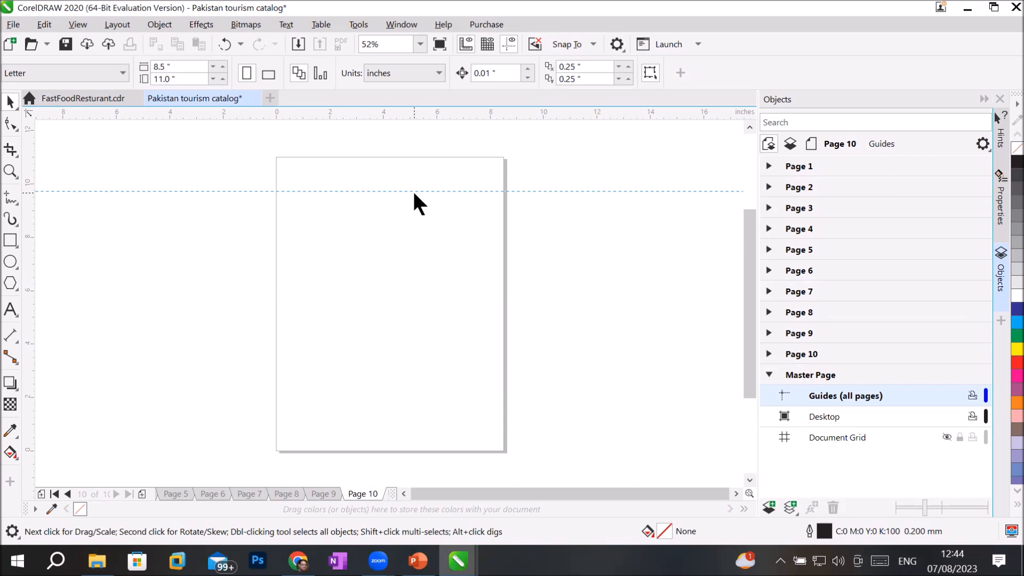
left_click_drag(414, 193, 414, 193)
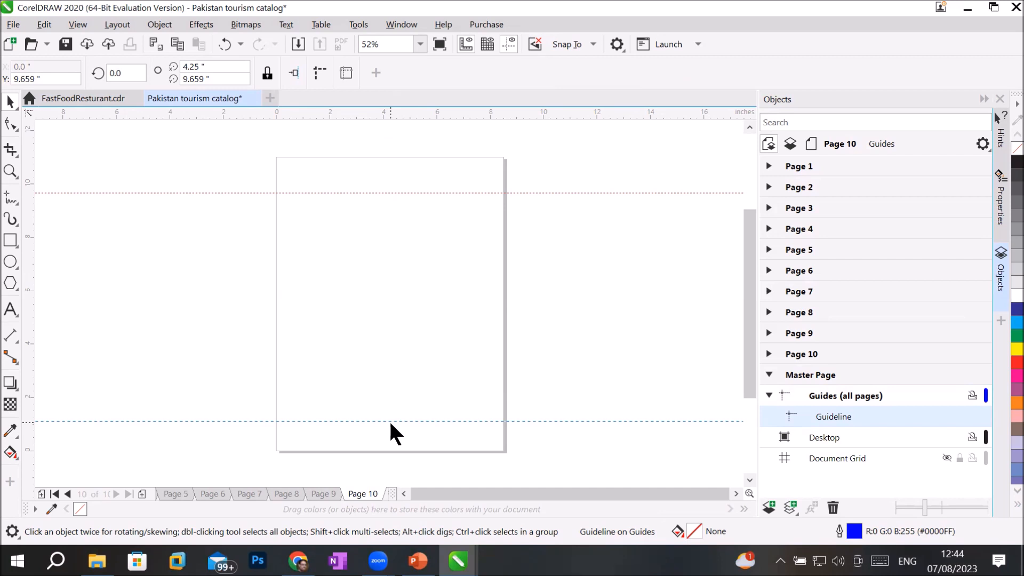
left_click_drag(390, 423, 390, 422)
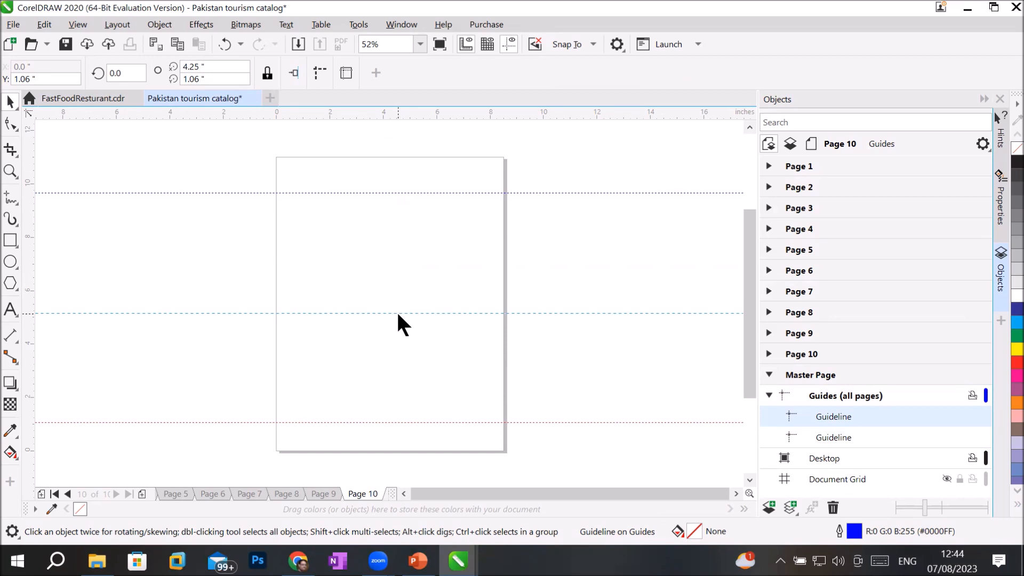
left_click_drag(398, 313, 399, 311)
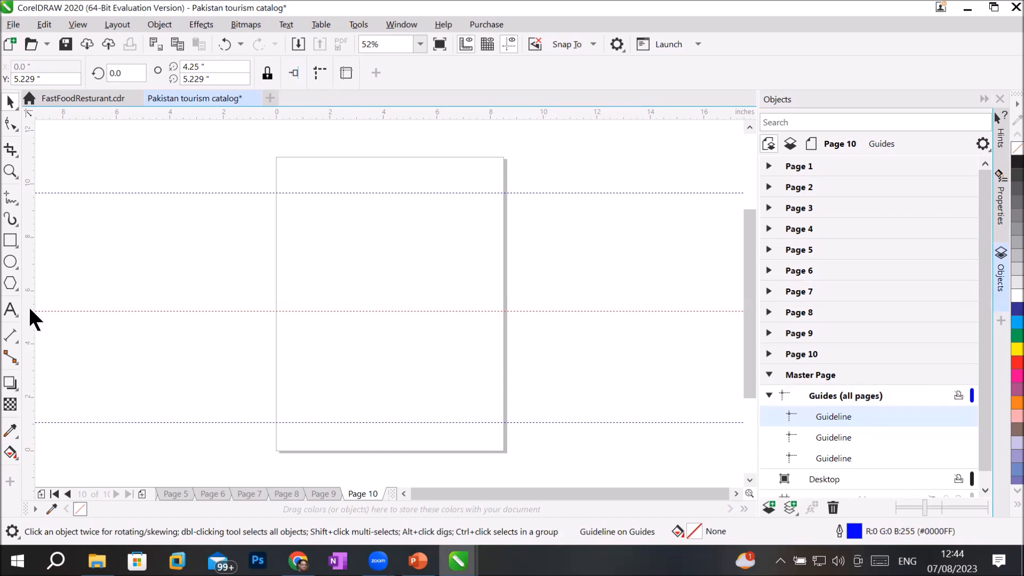
left_click_drag(280, 307, 283, 307)
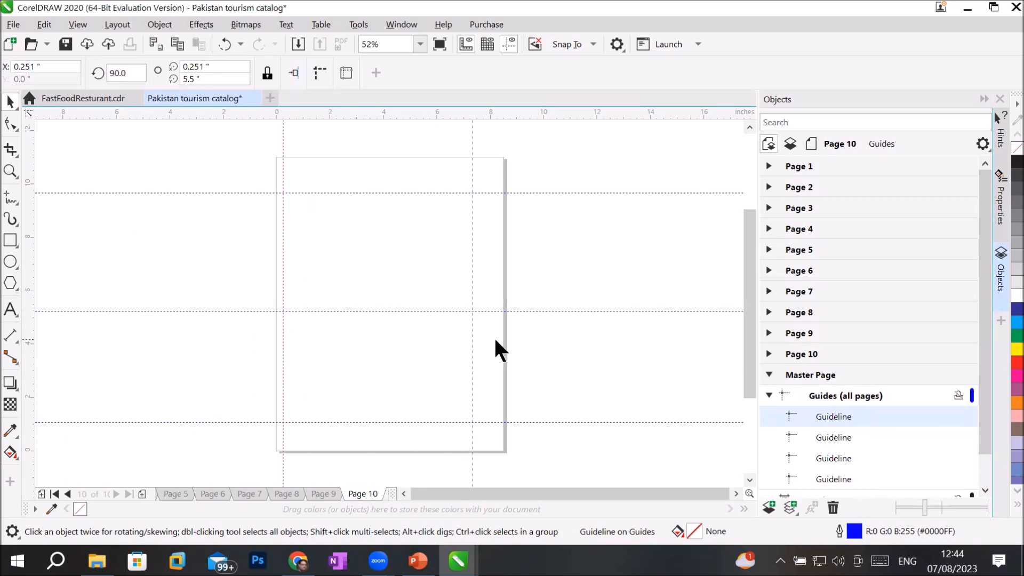
left_click_drag(490, 343, 498, 344)
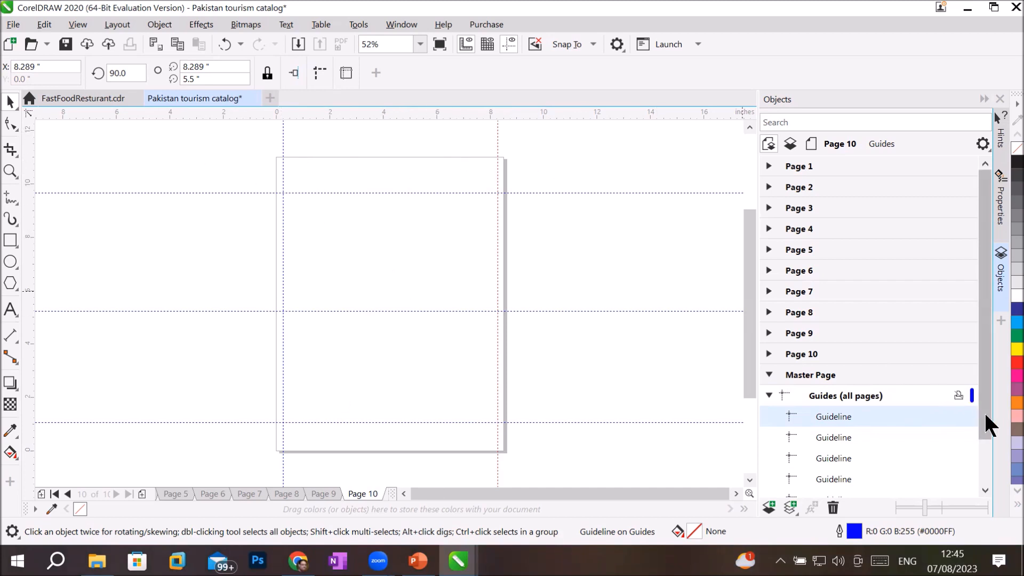
Step: Select each guideline in the Objects docker to identify the top, bottom and middle guides
left_click_drag(983, 424, 981, 472)
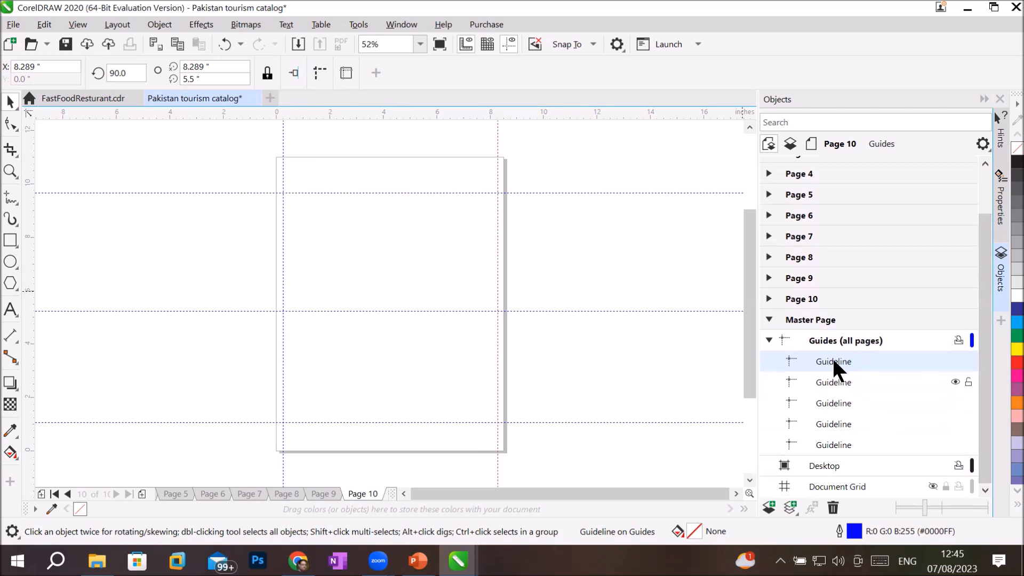
left_click(823, 379)
left_click(821, 401)
left_click(820, 421)
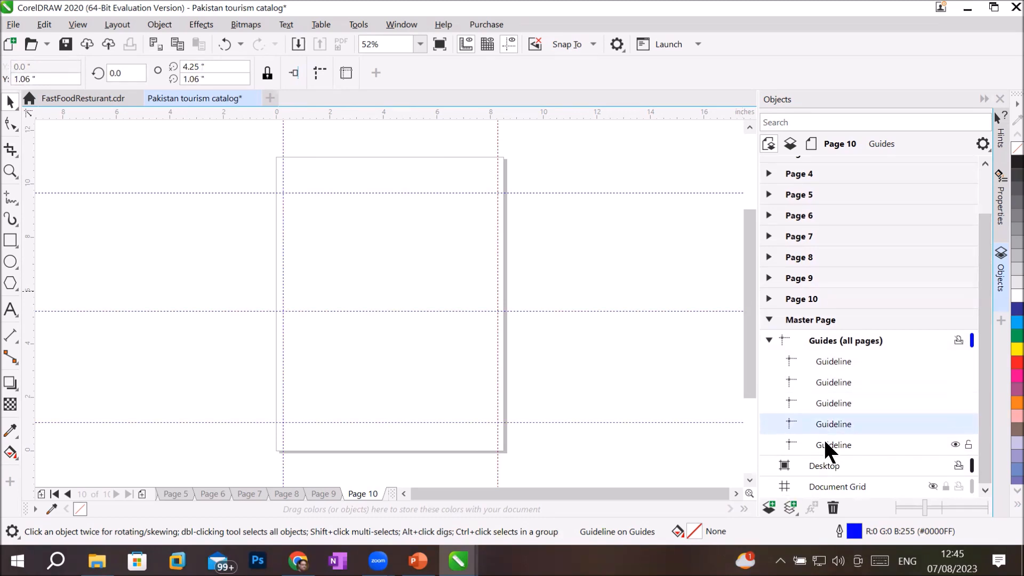
left_click(825, 438)
left_click(954, 443)
left_click(954, 441)
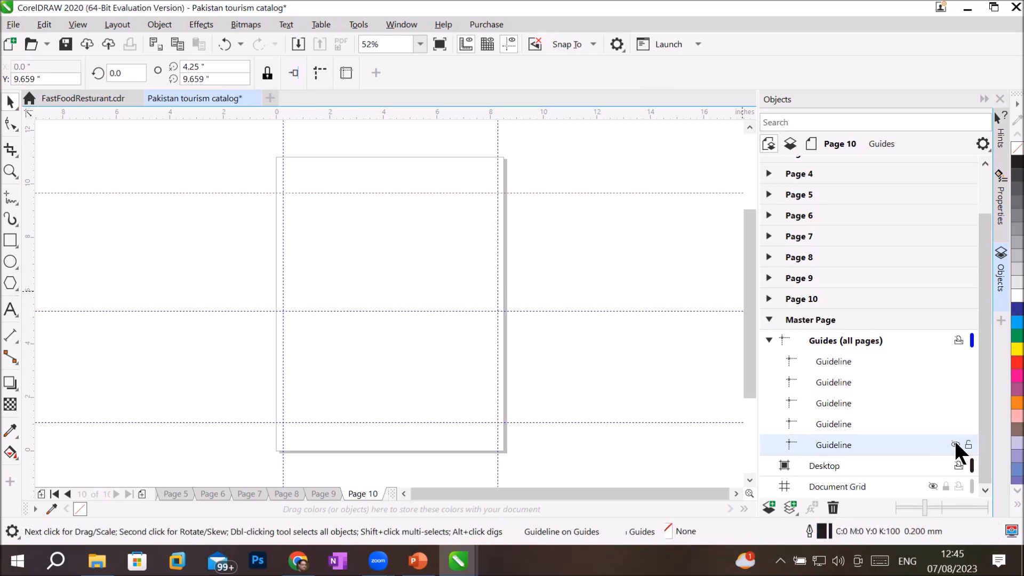
left_click(843, 422)
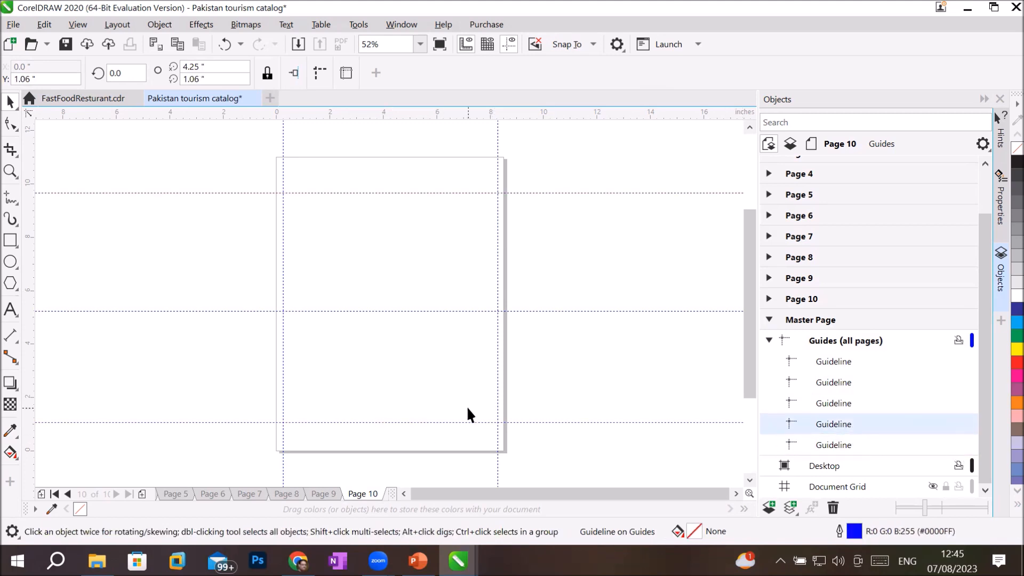
left_click(836, 402)
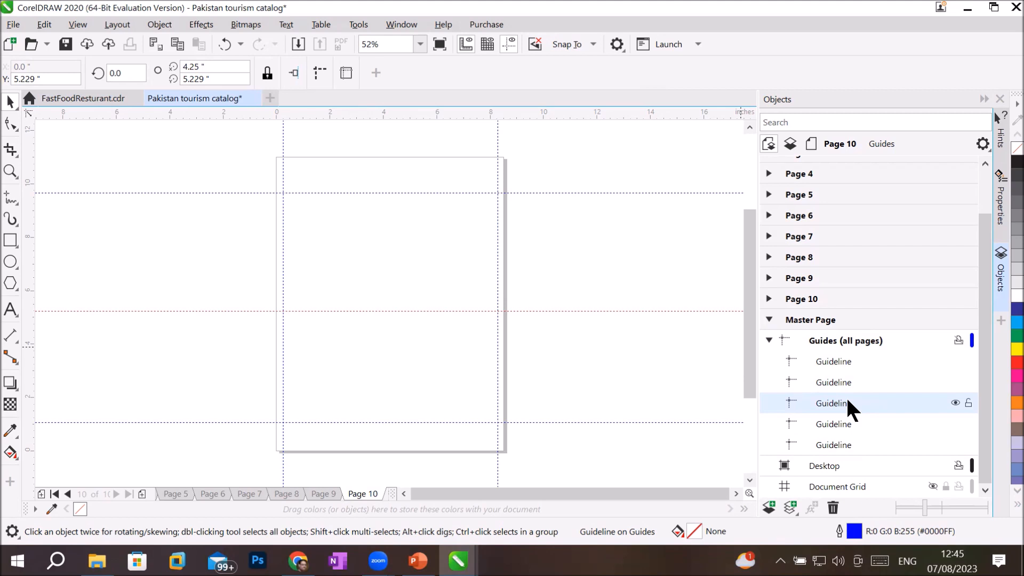
Step: Delete the middle guide at 5.229" and drag a new horizontal guide to 5.33"
left_click(11, 127)
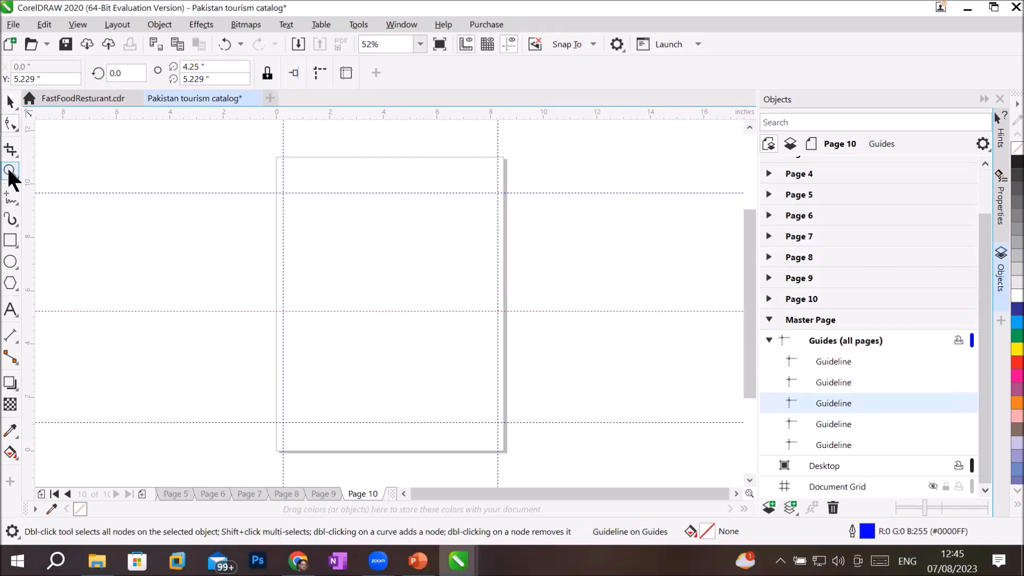
left_click(10, 172)
left_click(9, 104)
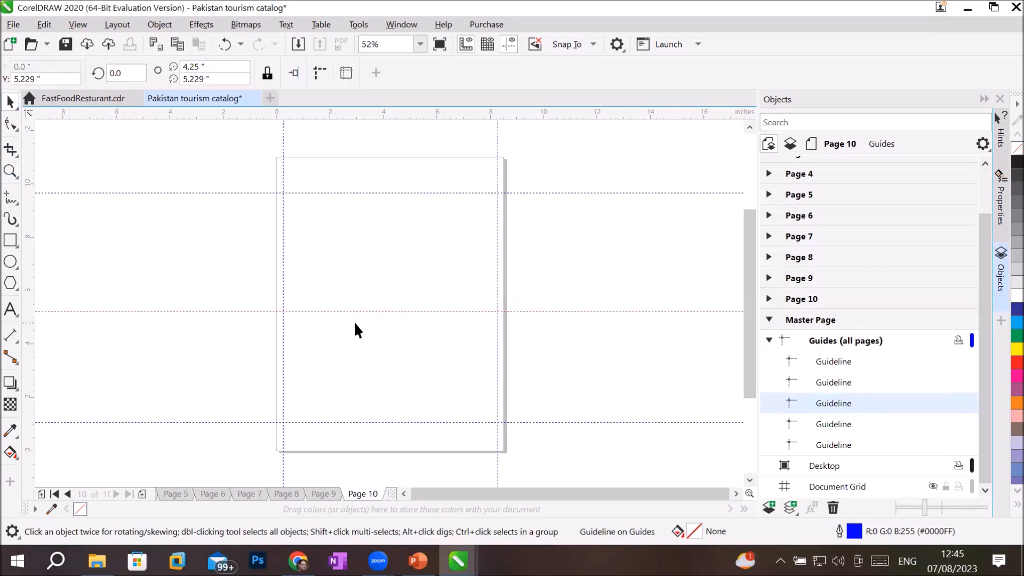
left_click_drag(363, 311, 399, 316)
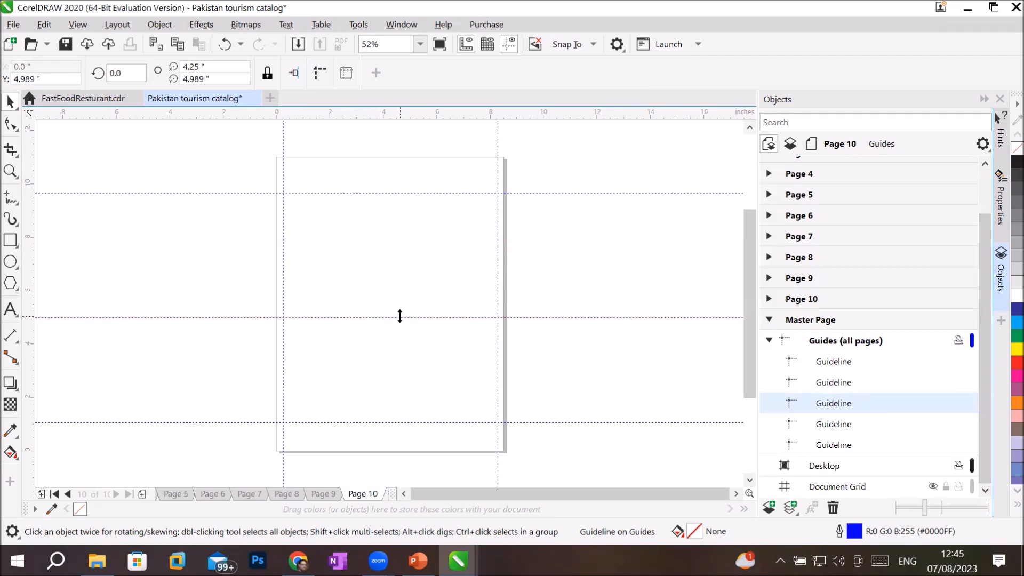
key("Delete")
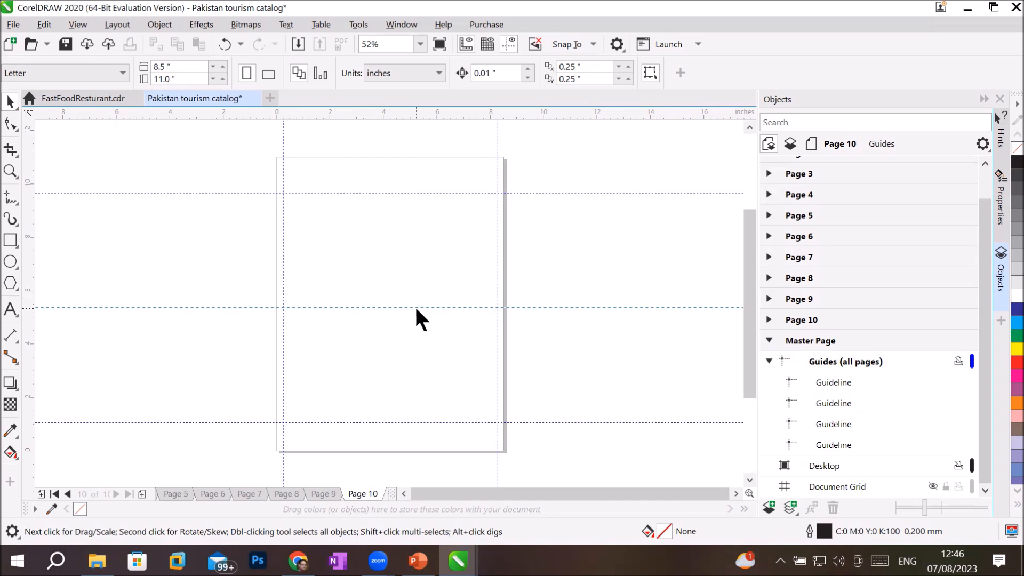
left_click_drag(416, 308, 416, 308)
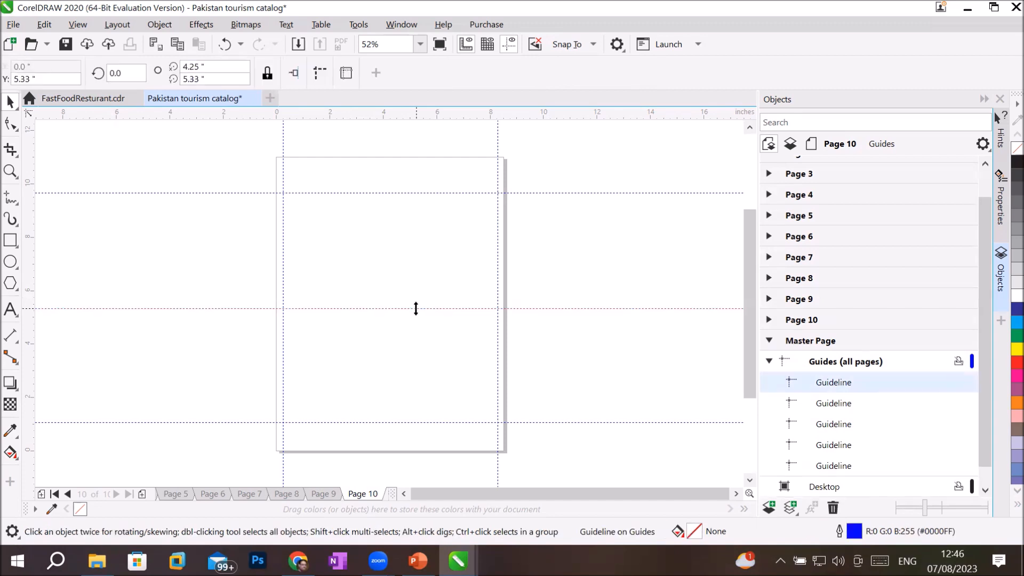
Step: Verify the guides at 9.659", 1.06", 5.33" and 8.289" by selecting each one
left_click(414, 193)
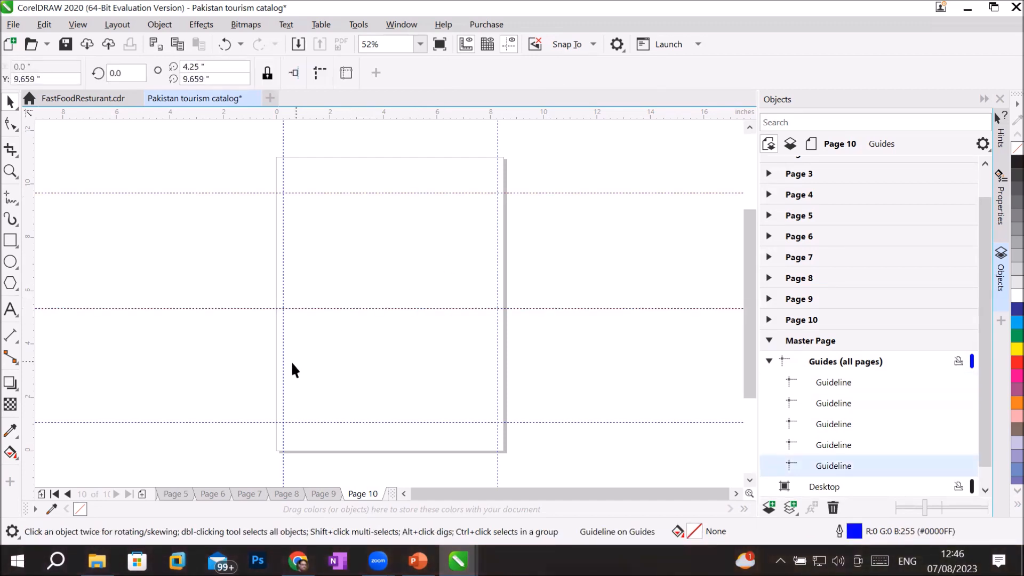
left_click(347, 422)
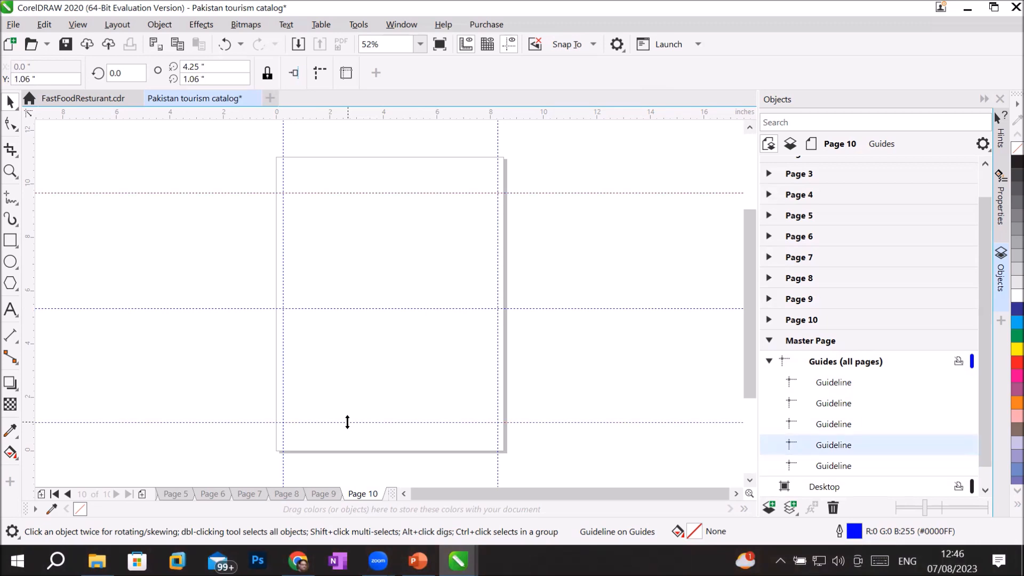
left_click(369, 308)
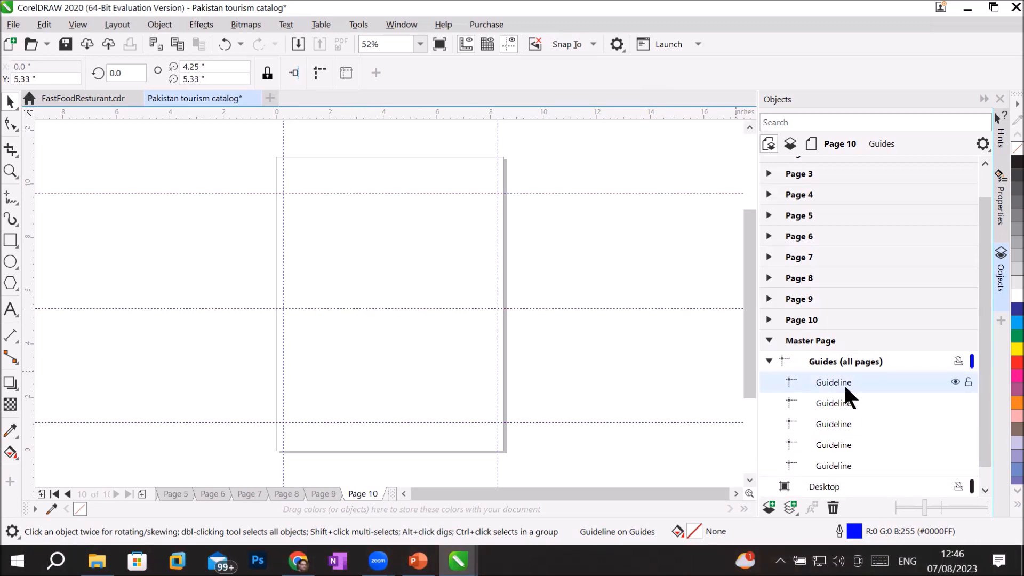
left_click(826, 400)
left_click(829, 424)
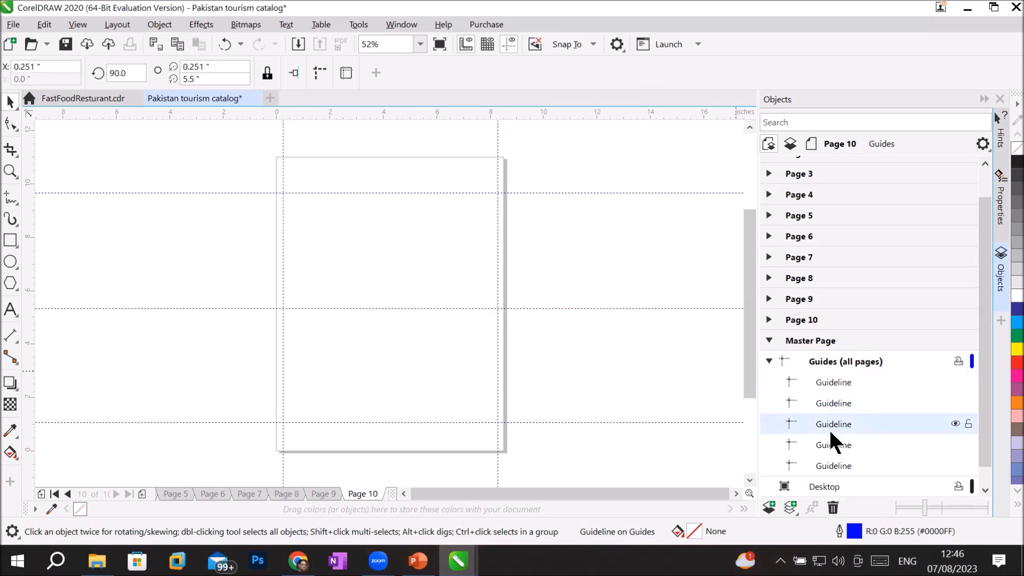
left_click(832, 445)
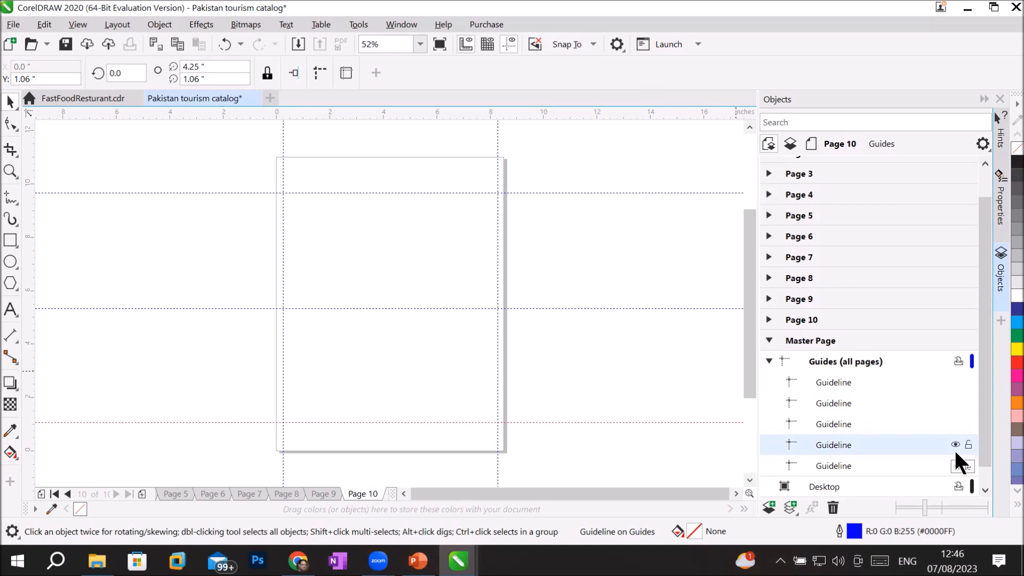
Step: Lock the Master Page's Guides (all pages) layer and collapse its node
left_click(871, 364)
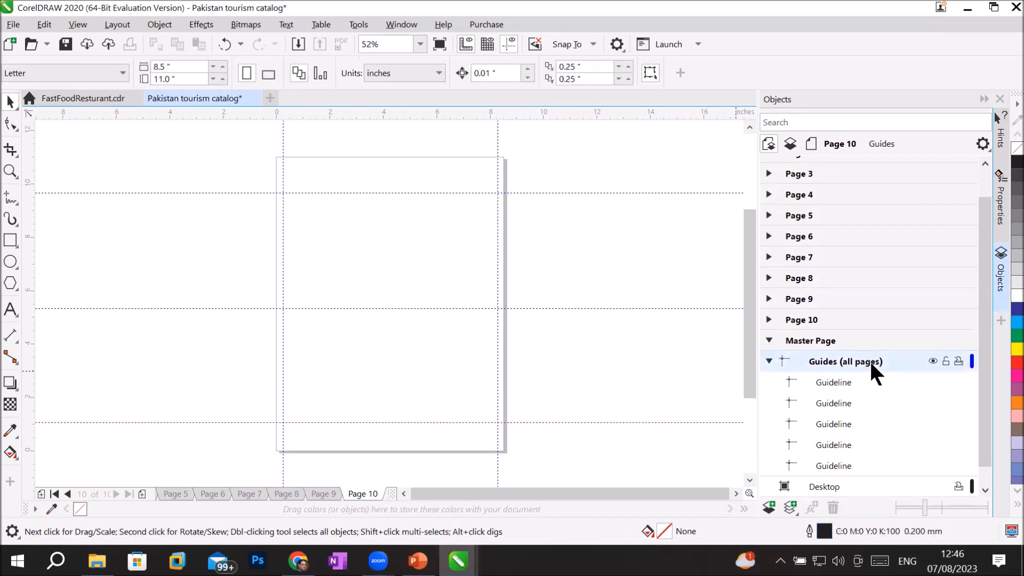
left_click(944, 360)
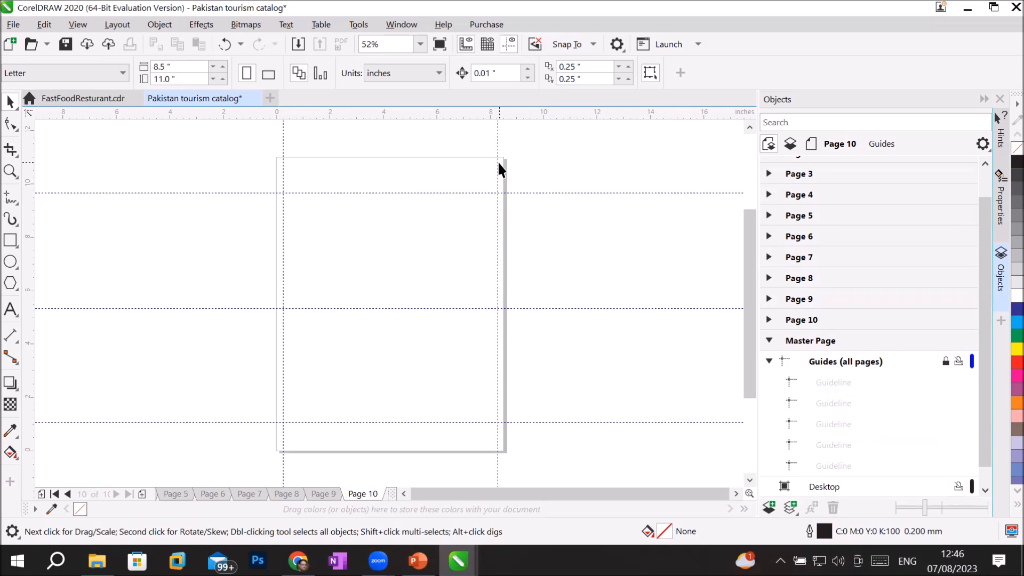
left_click(768, 361)
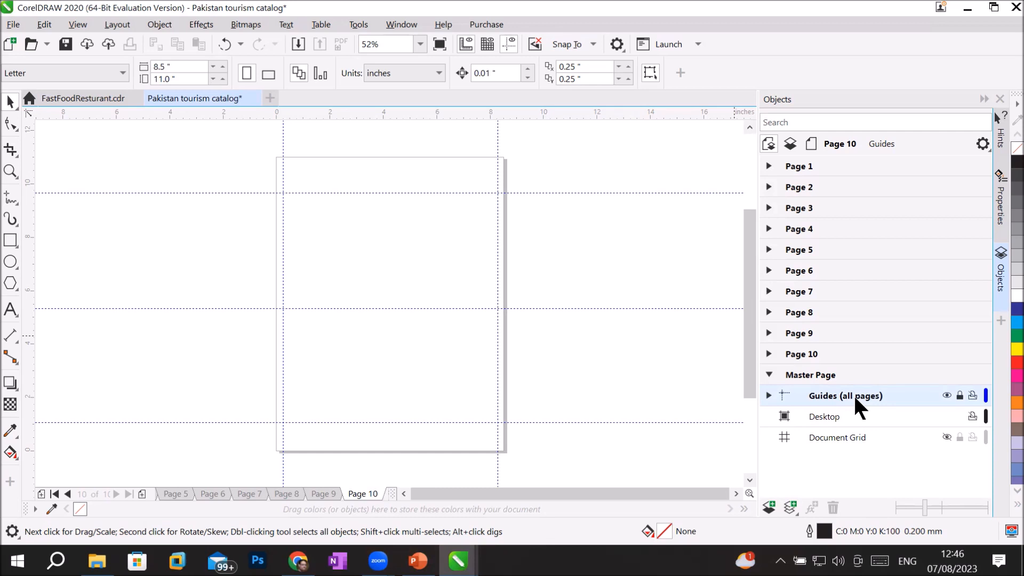
Step: Look through Pages 1–3 and the Master Page, then expand Page 1 and activate its Guides layer
left_click(797, 165)
left_click(799, 187)
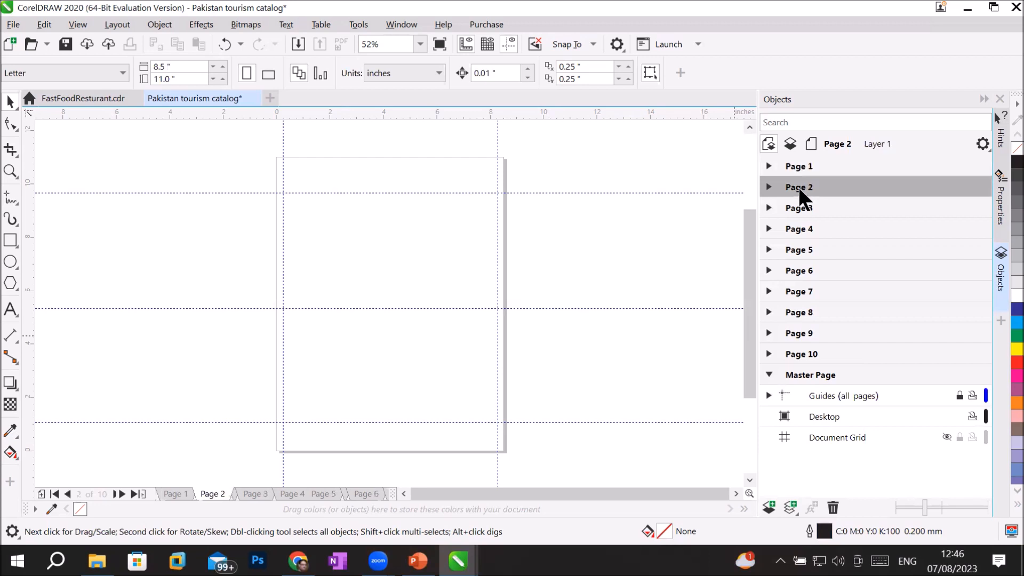
left_click(796, 209)
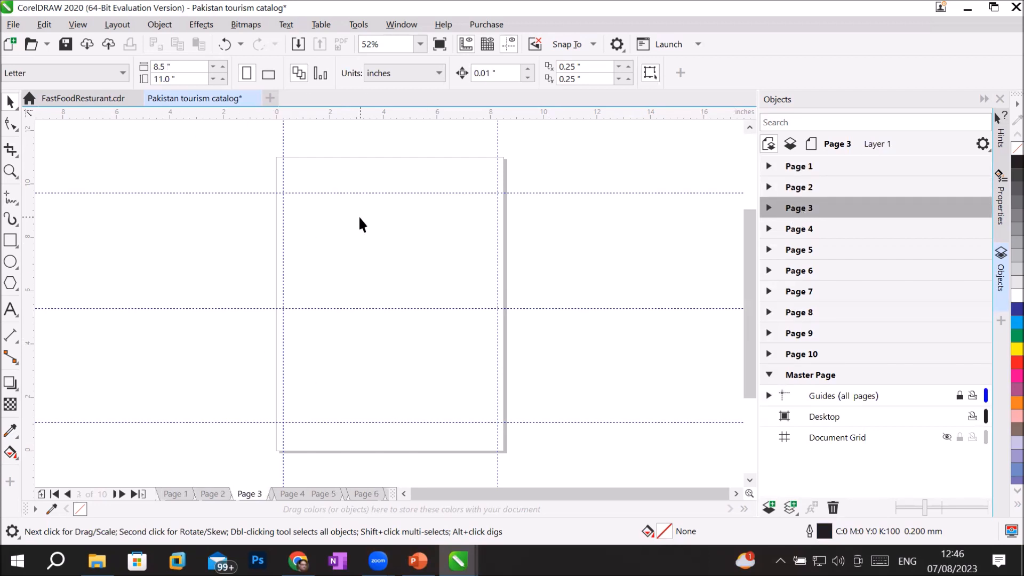
left_click(820, 372)
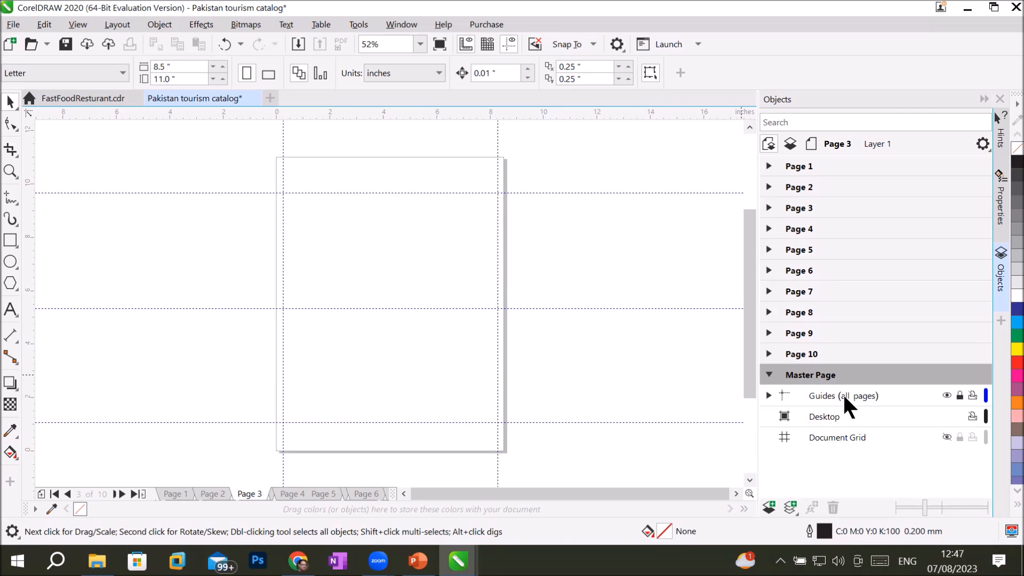
left_click(796, 165)
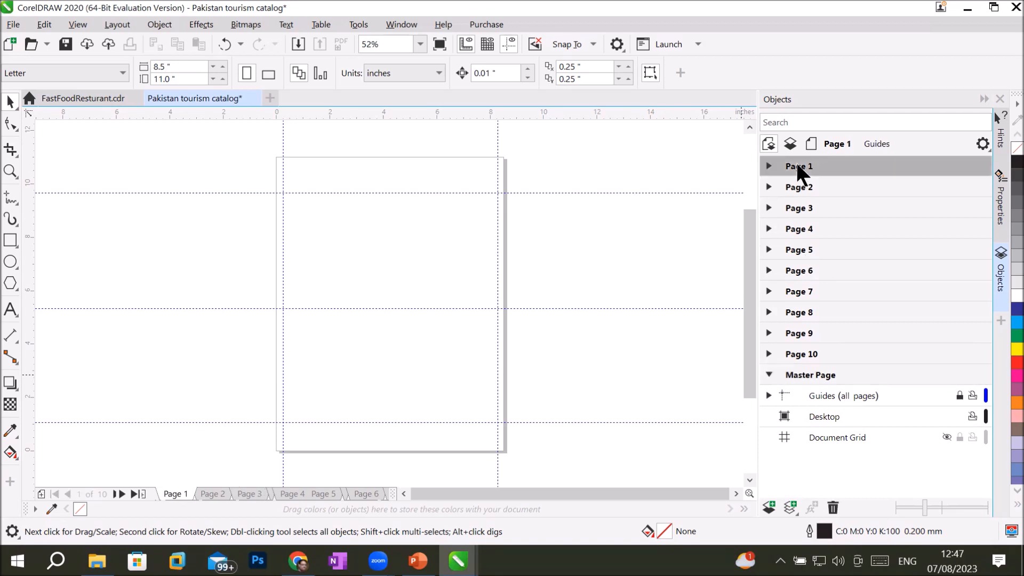
left_click(768, 166)
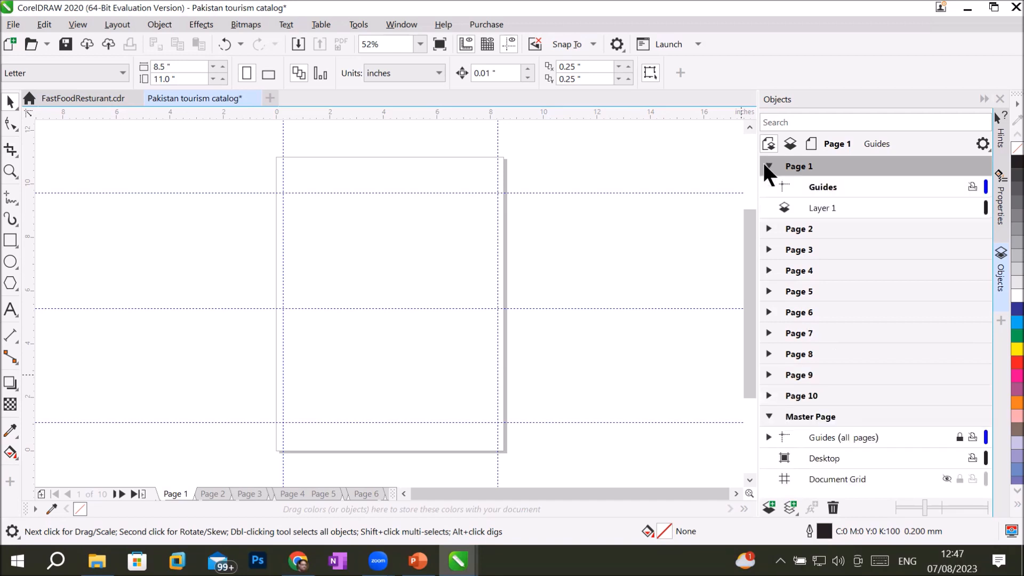
left_click(825, 187)
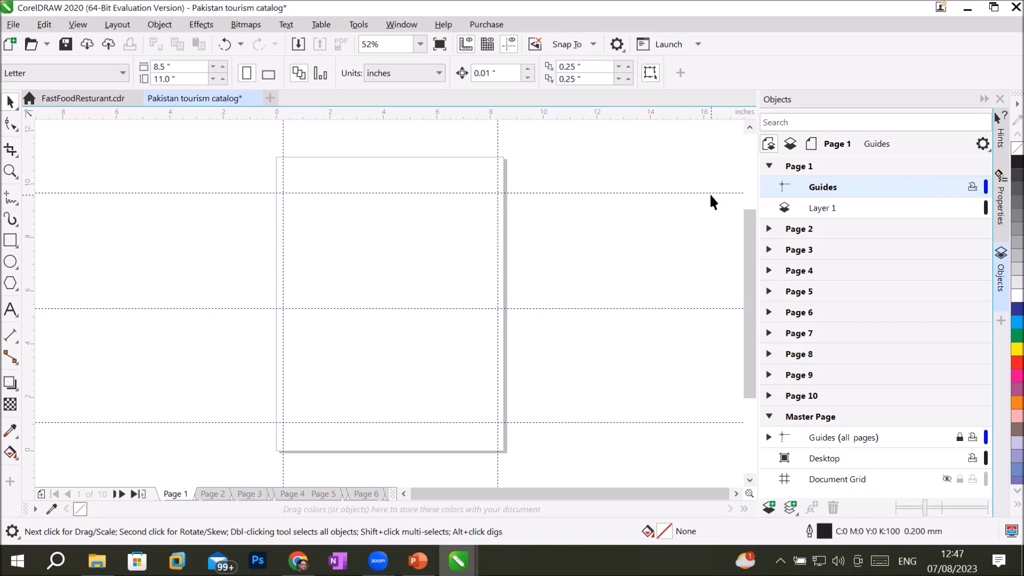
Step: Add a vertical guideline at X 4.561" on Page 1 and confirm Page 10 doesn't show it
left_click_drag(26, 262, 98, 266)
left_click_drag(400, 300, 389, 254)
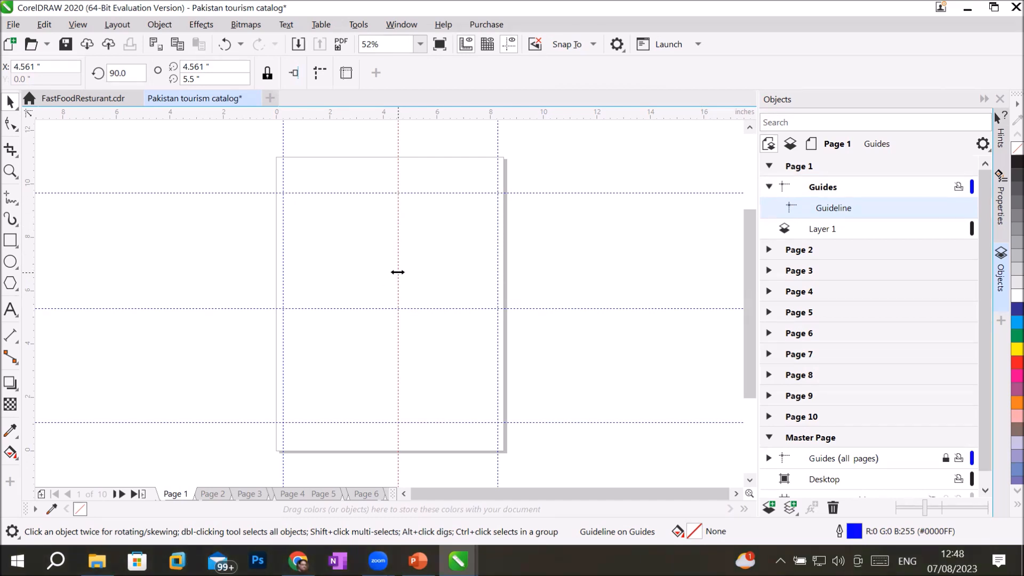
left_click(805, 352)
left_click(804, 375)
left_click(804, 396)
left_click(806, 414)
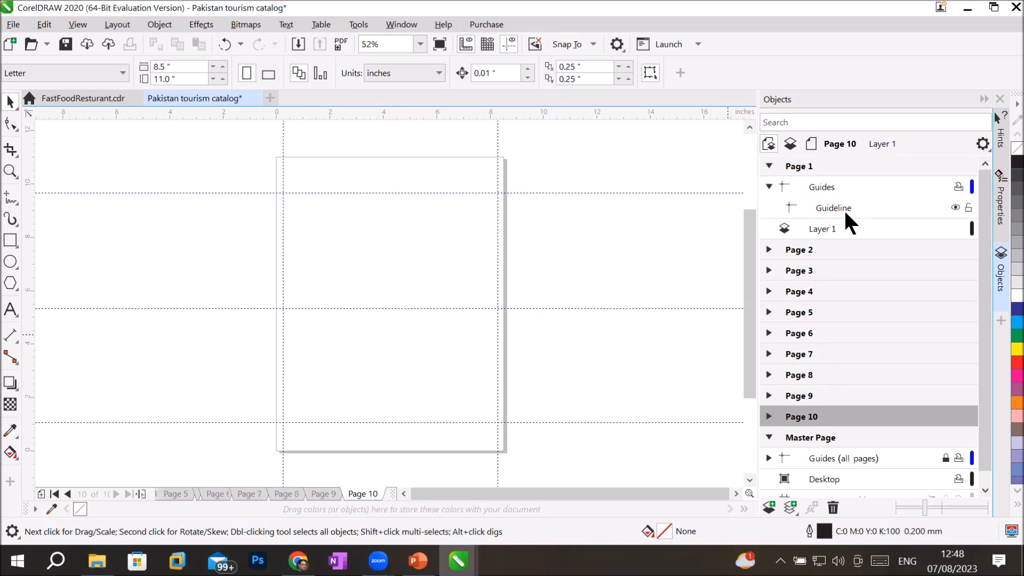
left_click(803, 158)
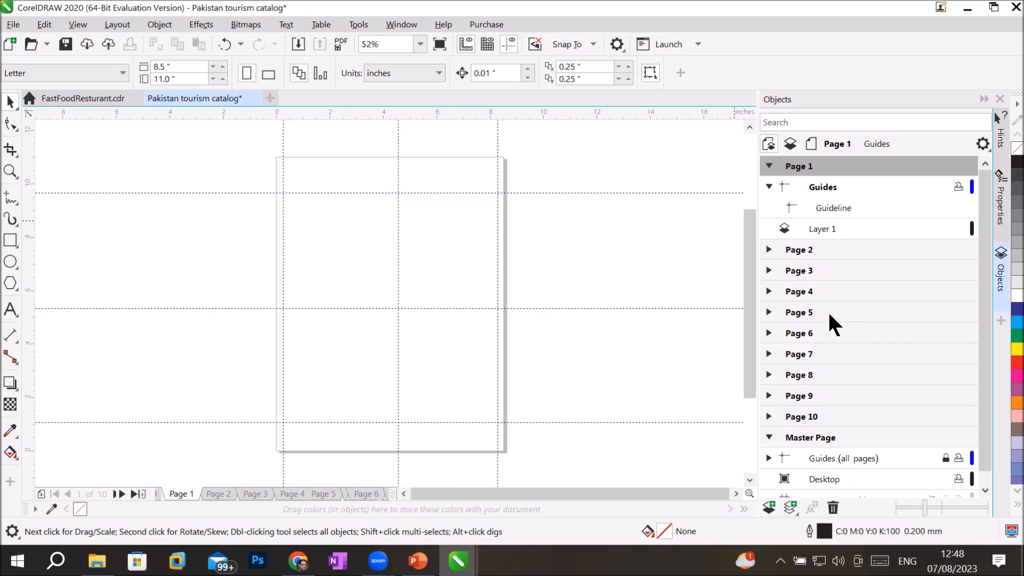
Step: Toggle Page 1's Guides layer off and on, leaving its vertical guideline visible
left_click(832, 185)
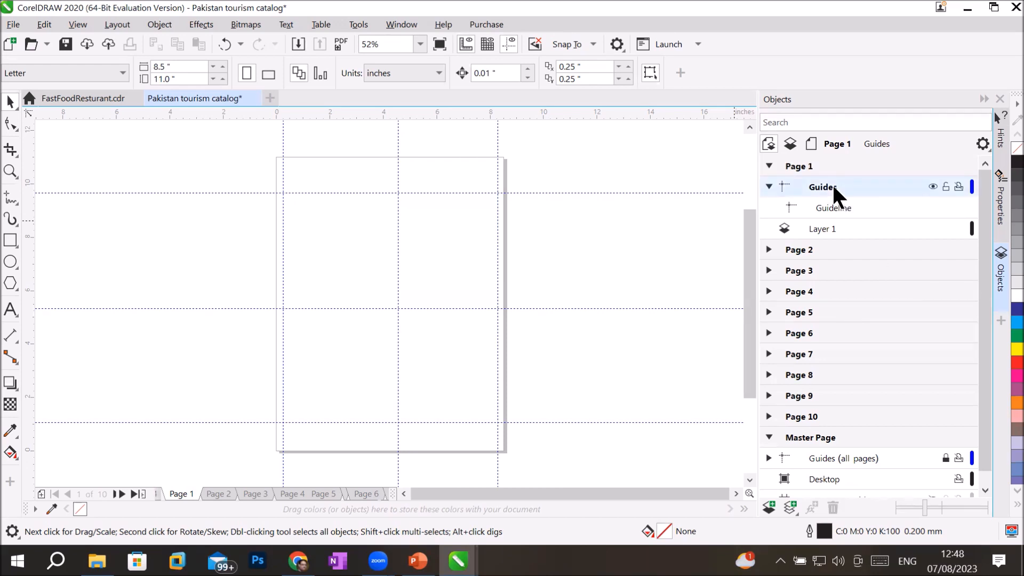
left_click(932, 185)
left_click(932, 185)
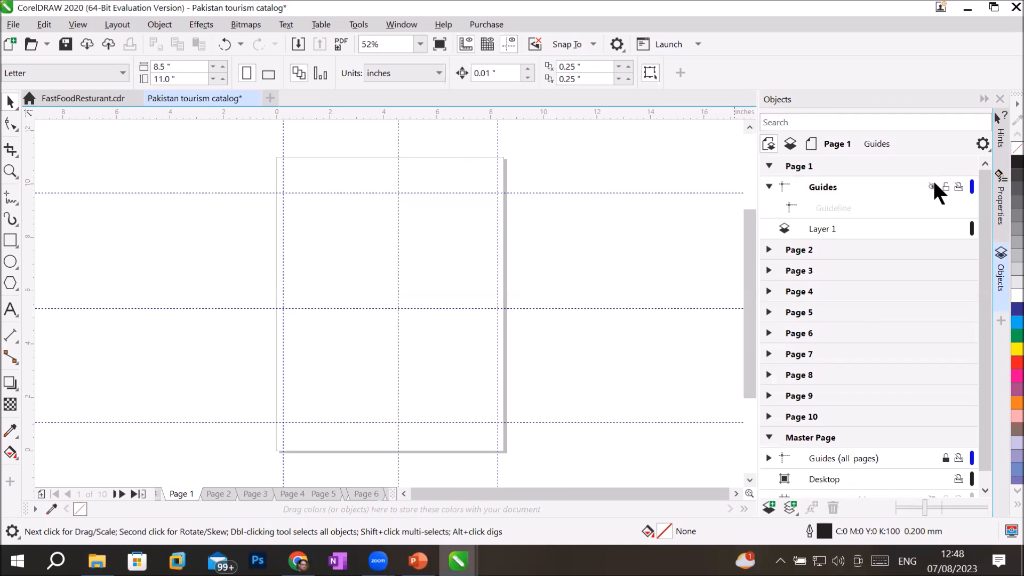
left_click(932, 185)
left_click(932, 185)
left_click(932, 184)
left_click(932, 183)
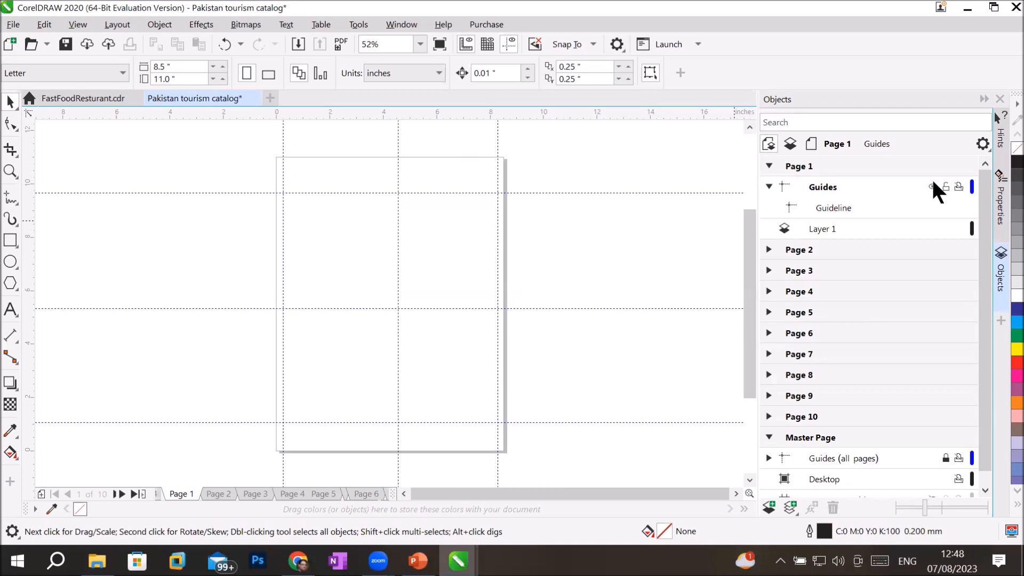
left_click(850, 200)
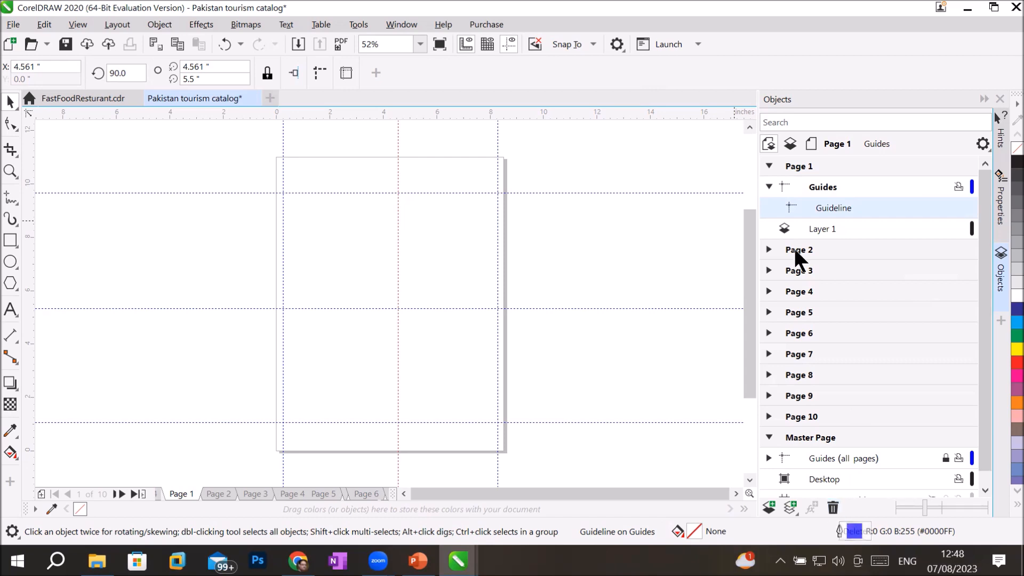
left_click(768, 186)
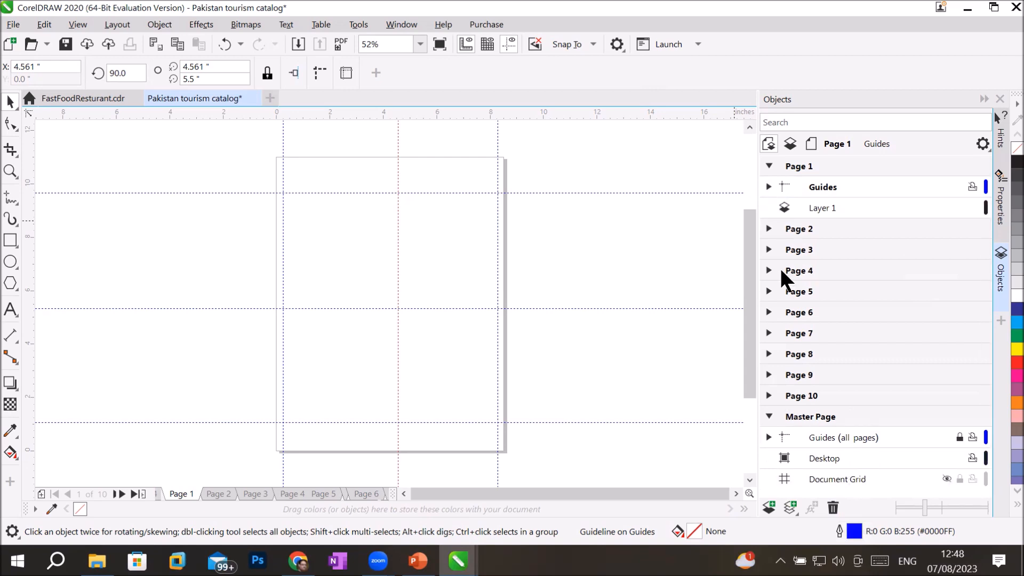
Step: Toggle the master all-pages guides off and on, leave them visible, and make master Desktop active
left_click(806, 415)
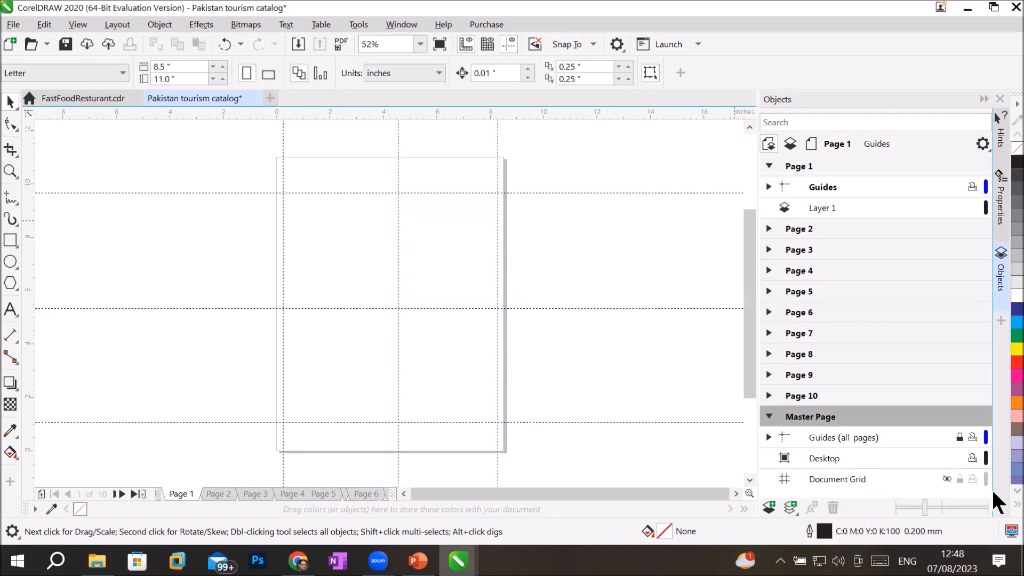
left_click(781, 437)
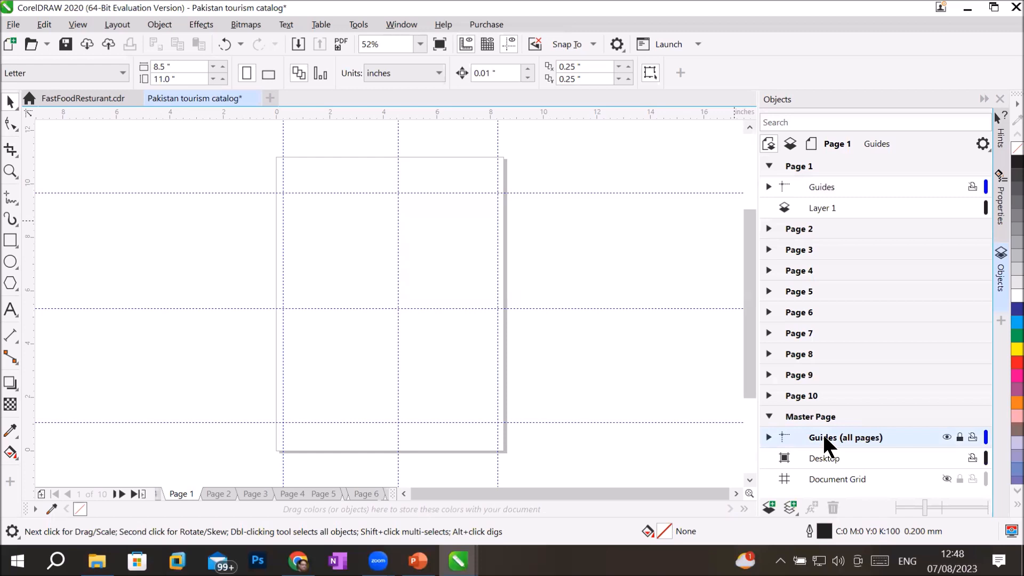
left_click(946, 436)
left_click(946, 435)
left_click(945, 435)
left_click(946, 436)
left_click(946, 436)
left_click(946, 436)
left_click(946, 435)
left_click(946, 436)
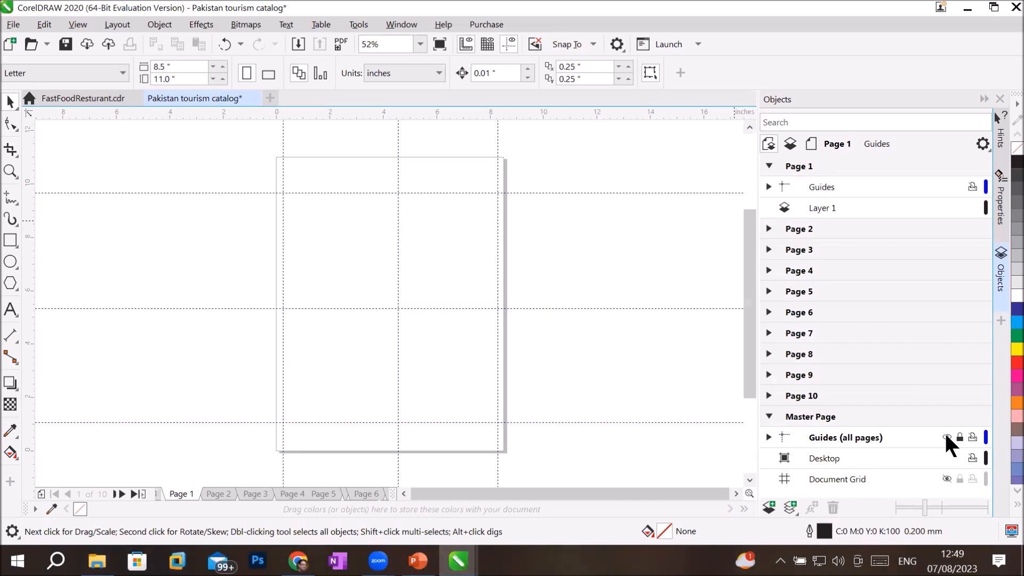
left_click(823, 461)
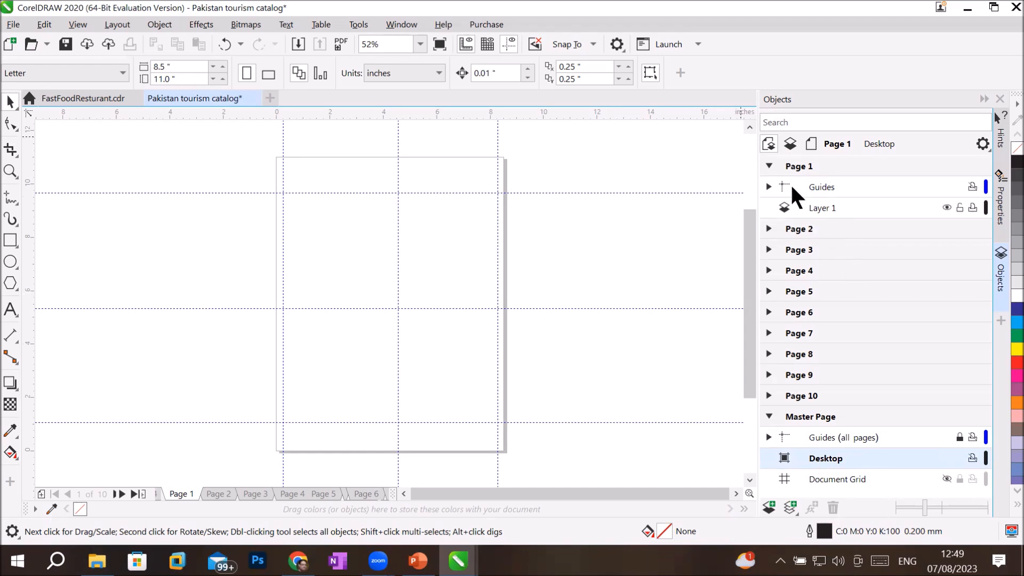
Step: Step from Page 1 through Page 2 to Page 3, then activate the Master Page Desktop layer
left_click(794, 167)
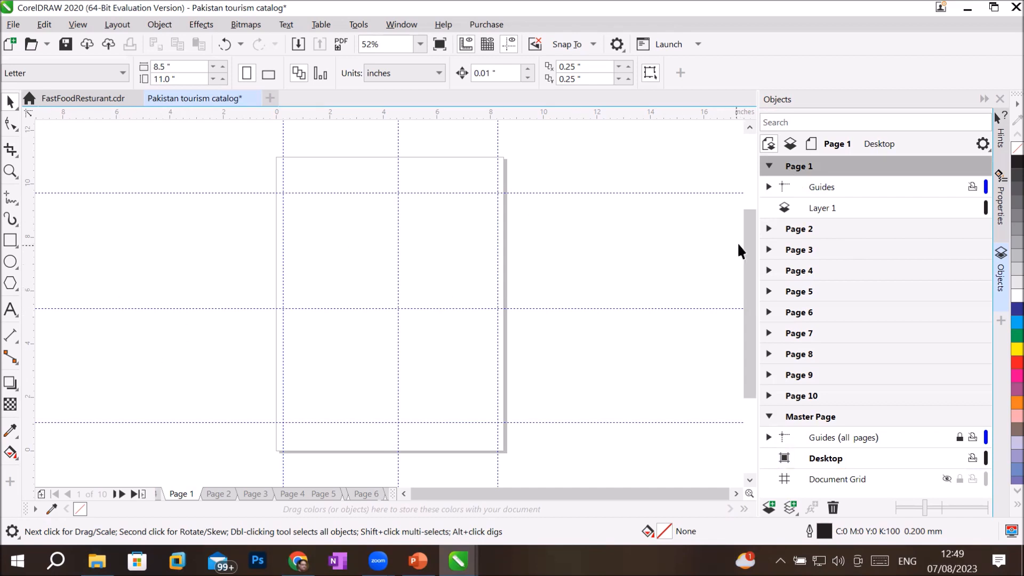
left_click(800, 228)
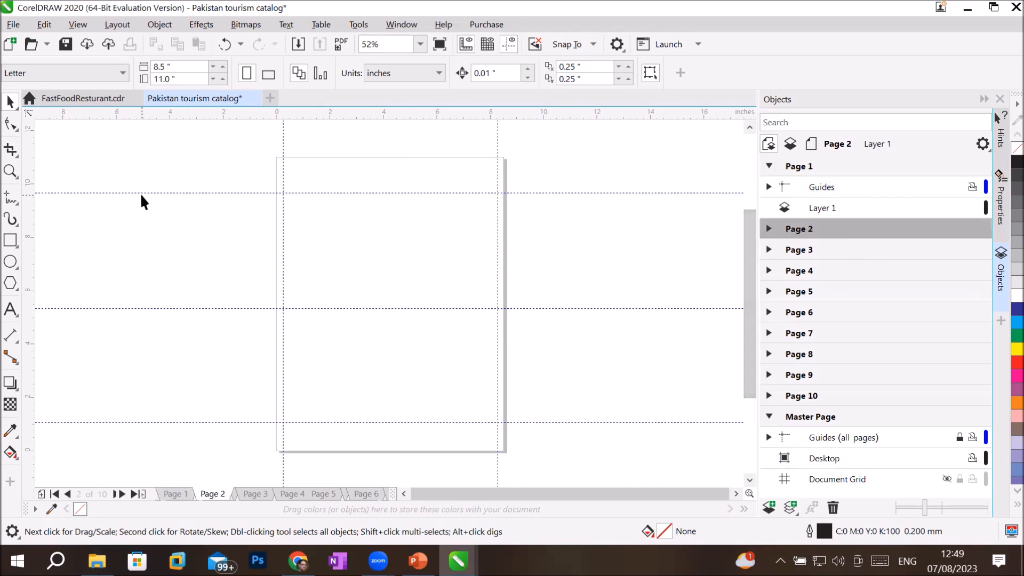
left_click(802, 250)
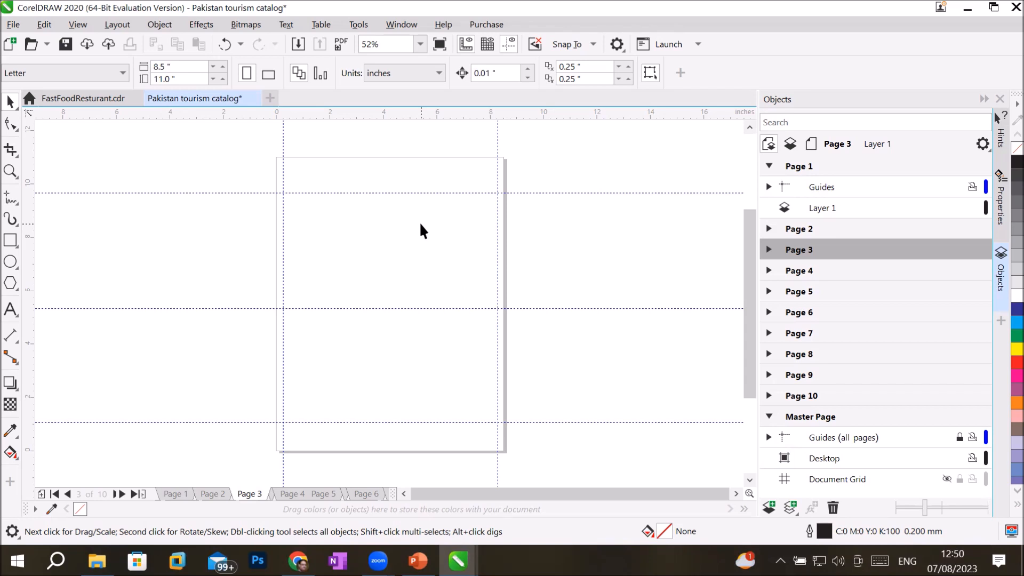
left_click(818, 459)
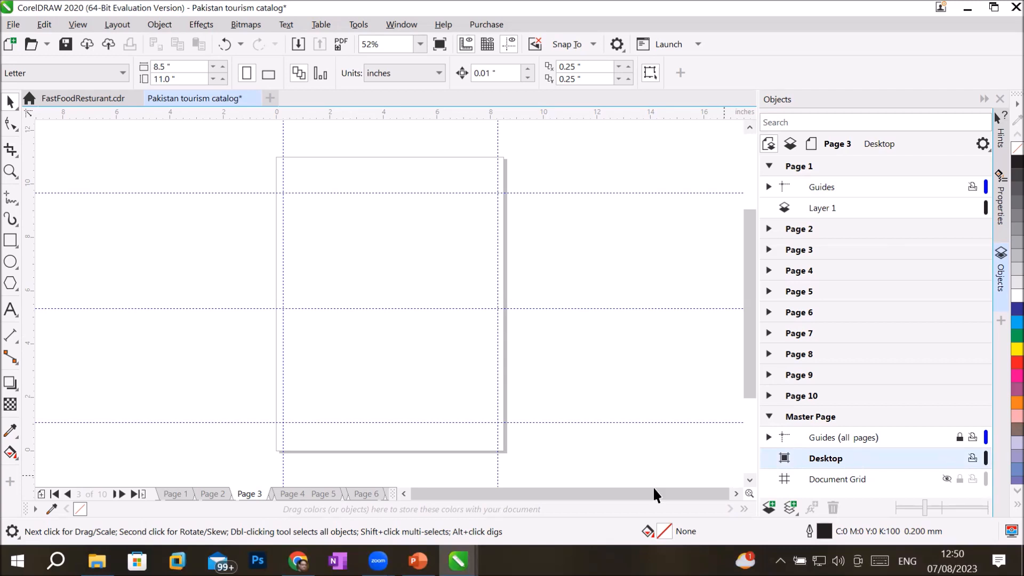
Step: In File Explorer, browse D:\_Graphics\Images, peek into SeaShores and Trees, then open BuildingAndMonoments
left_click(97, 561)
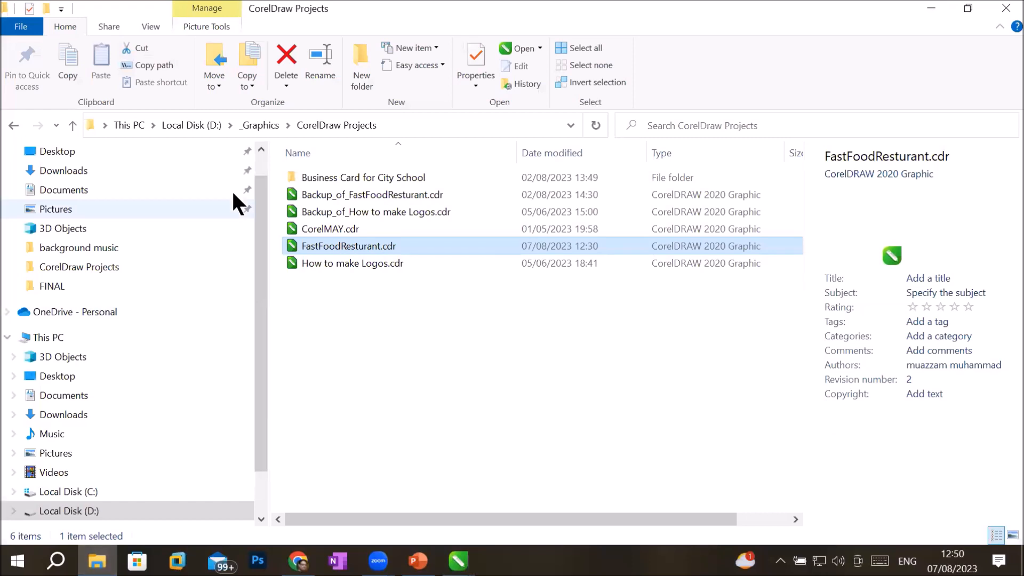
left_click(267, 129)
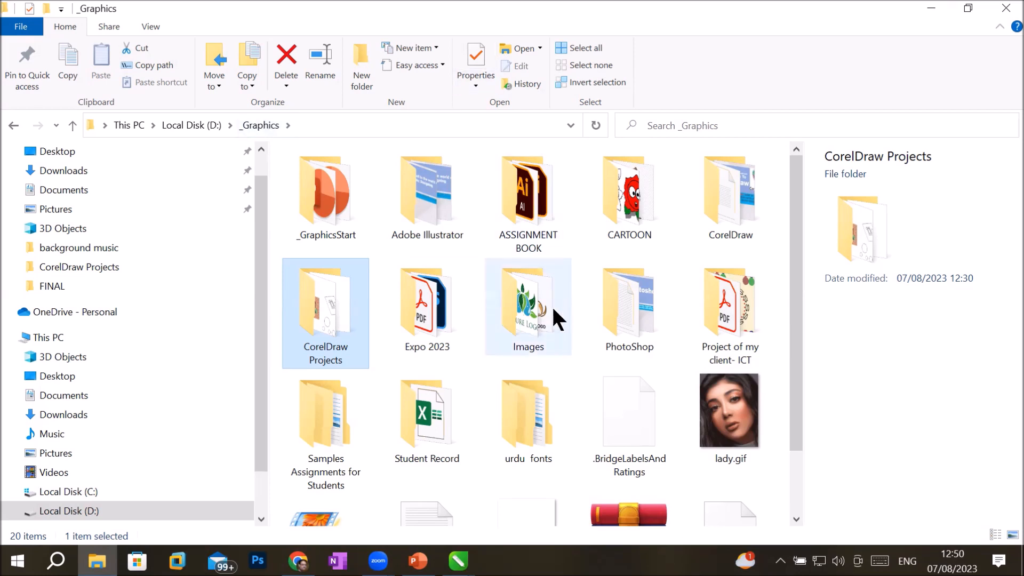
mouse_move(553, 319)
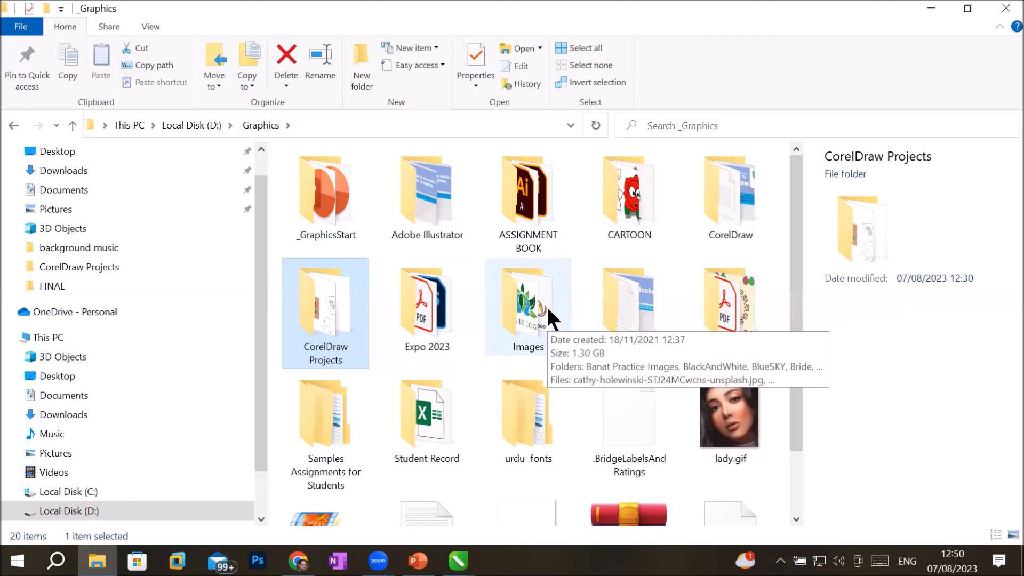
double_click(547, 306)
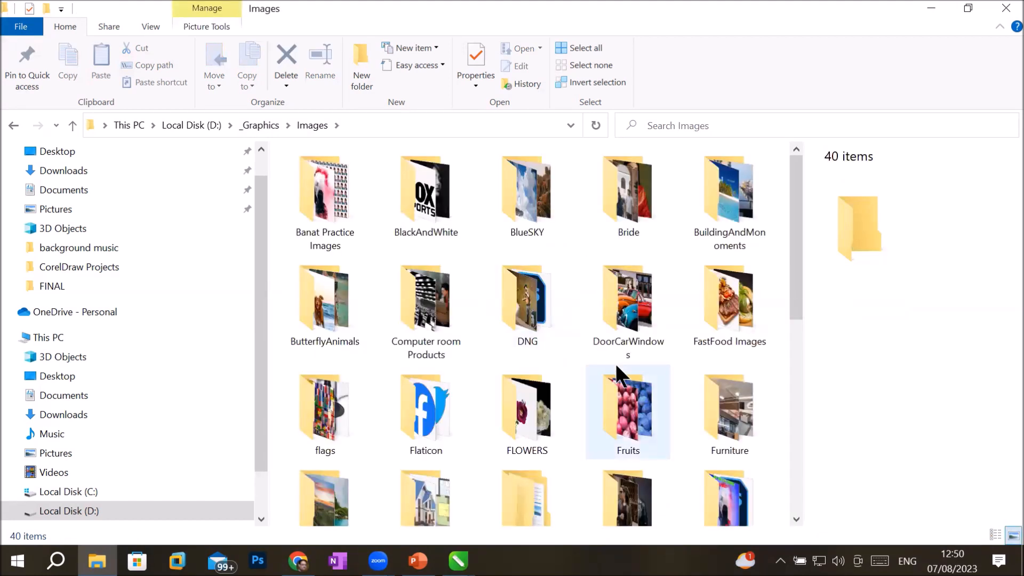
mouse_move(616, 363)
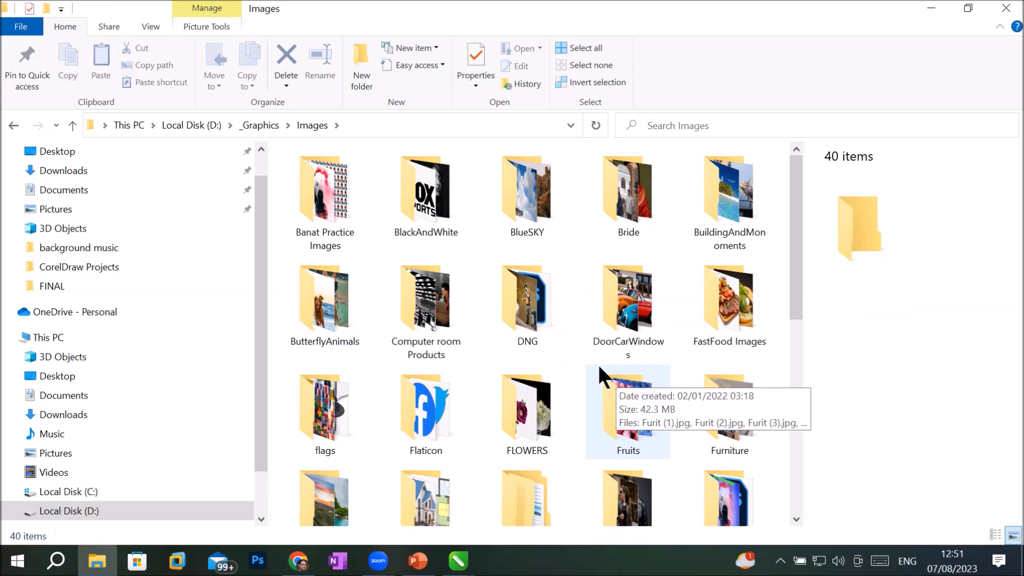
scroll(591, 360, "down", 3)
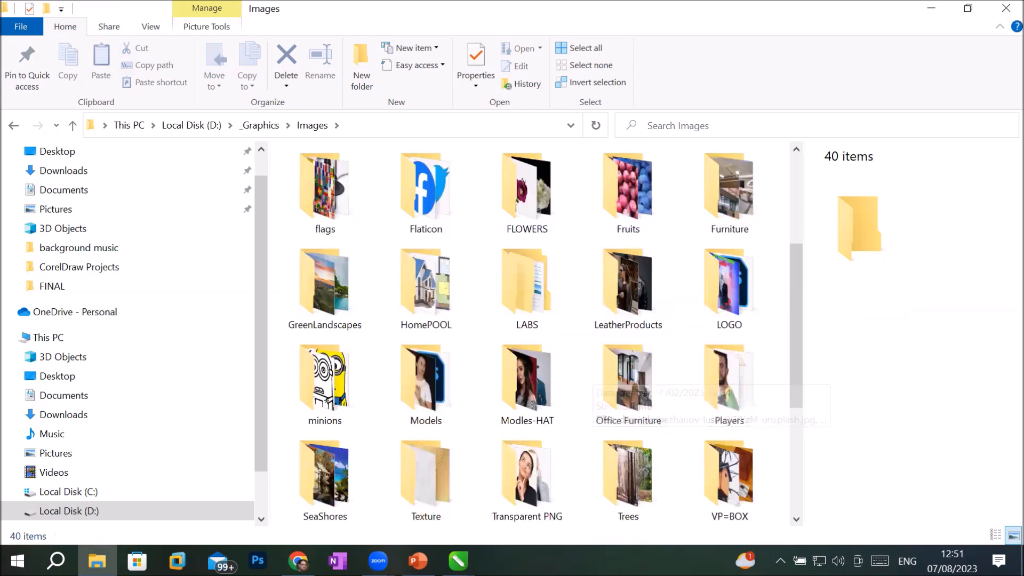
left_click(313, 484)
double_click(312, 483)
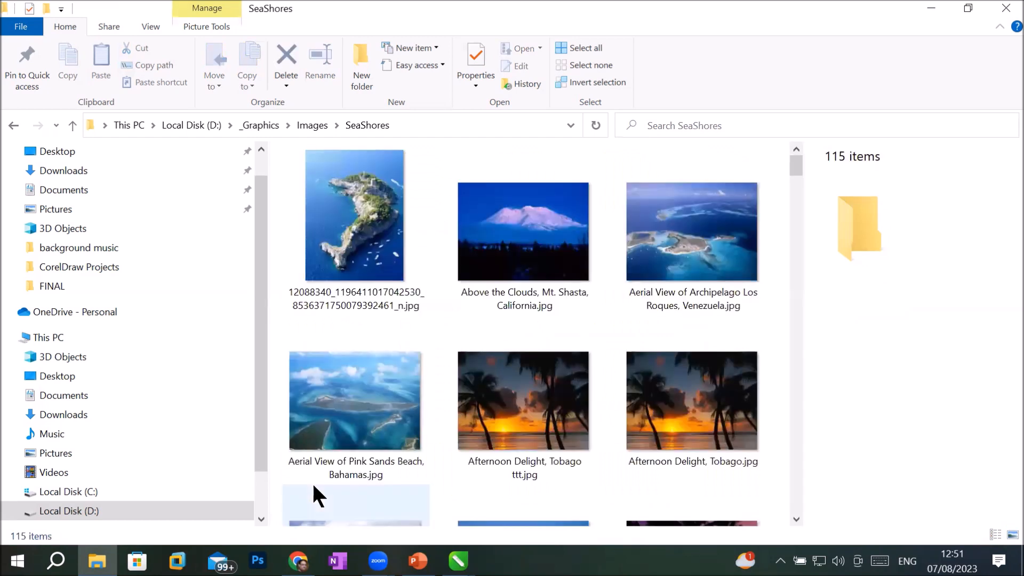
left_click(310, 126)
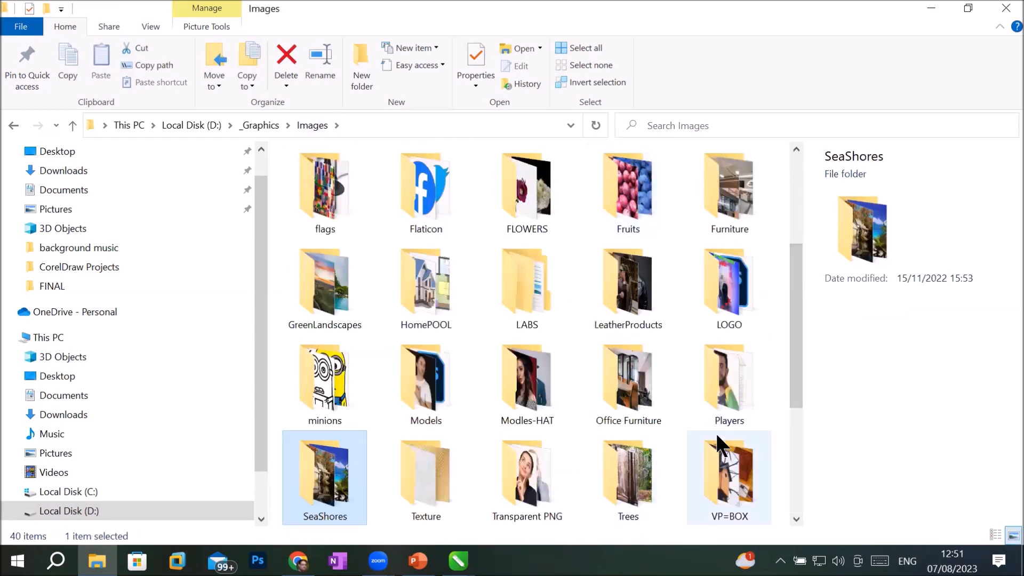
mouse_move(711, 511)
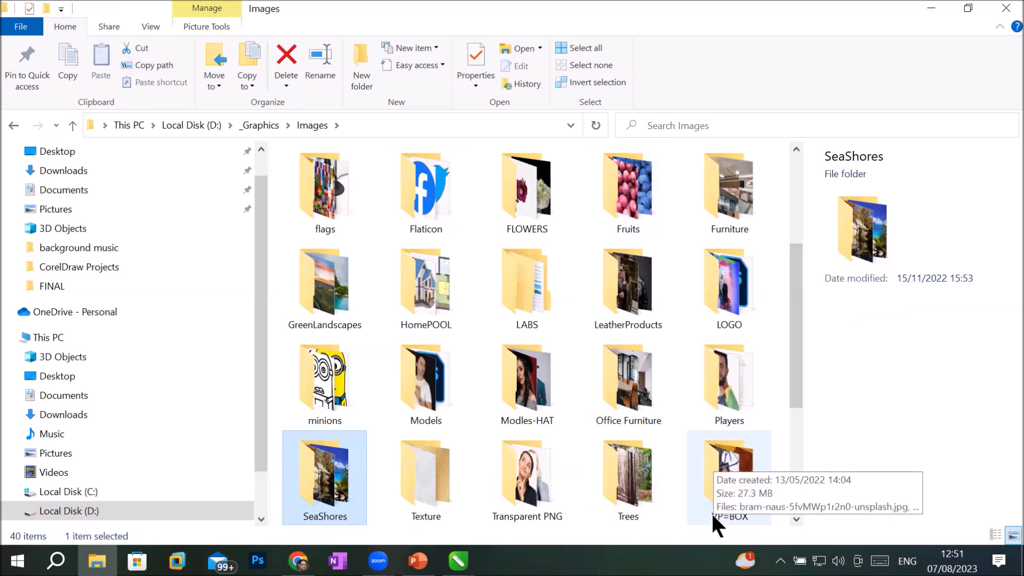
double_click(641, 488)
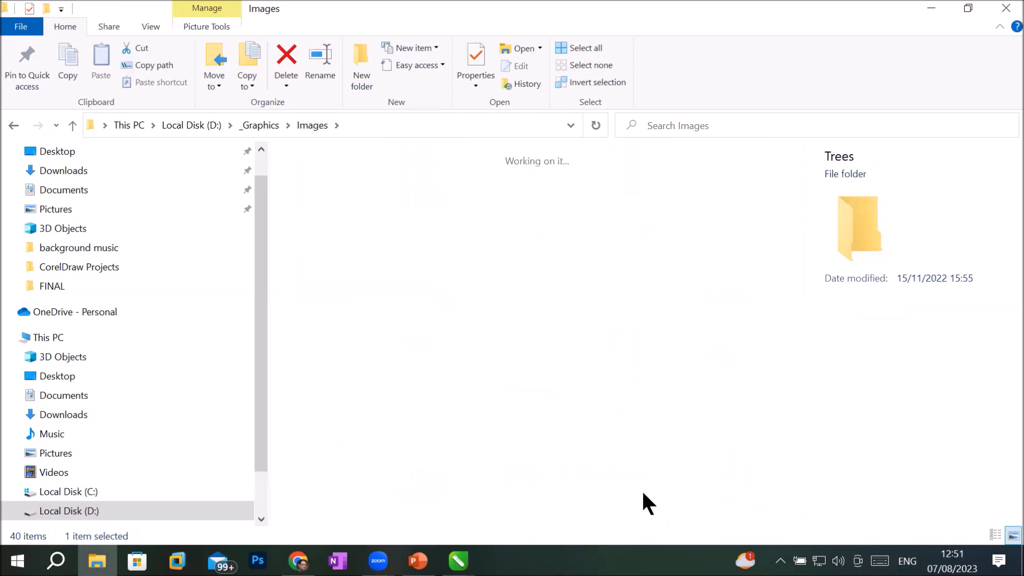
left_click(309, 124)
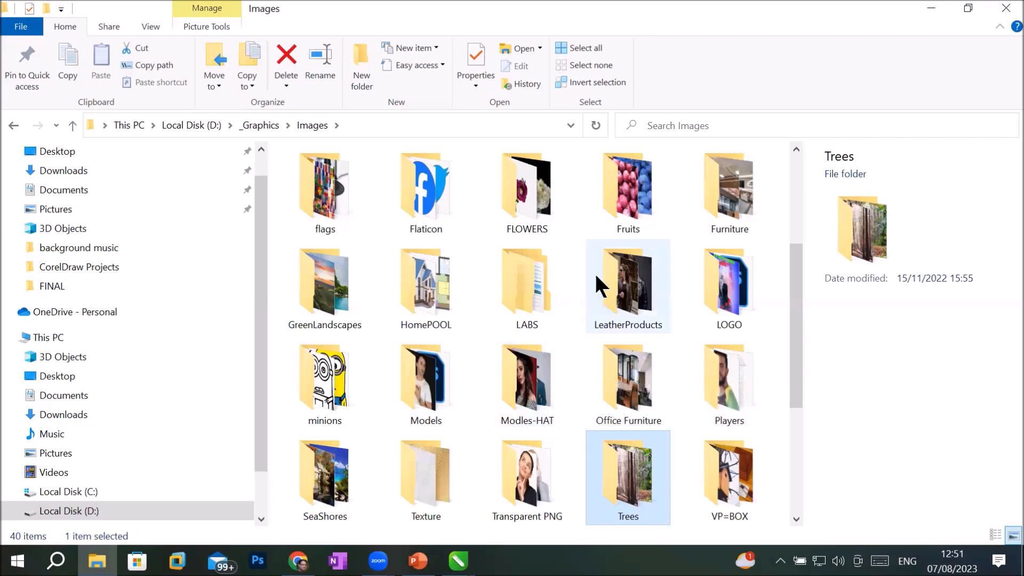
scroll(501, 309, "up", 3)
left_click(730, 183)
double_click(731, 183)
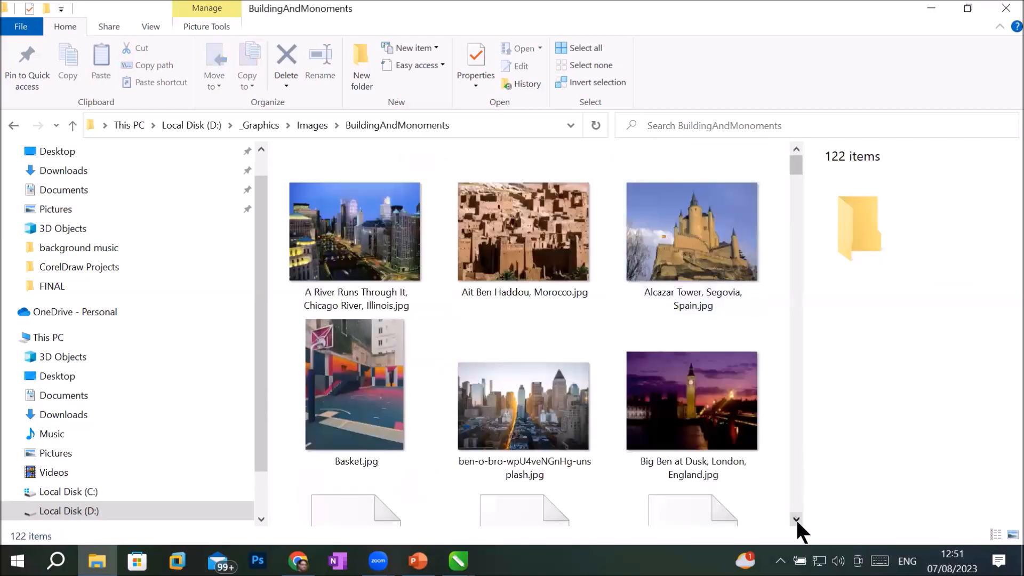
Step: Select the Ait Ben Haddou, city skyline, Great Sphinx, Corcovado, orange and Great Wall photos
left_click(562, 244)
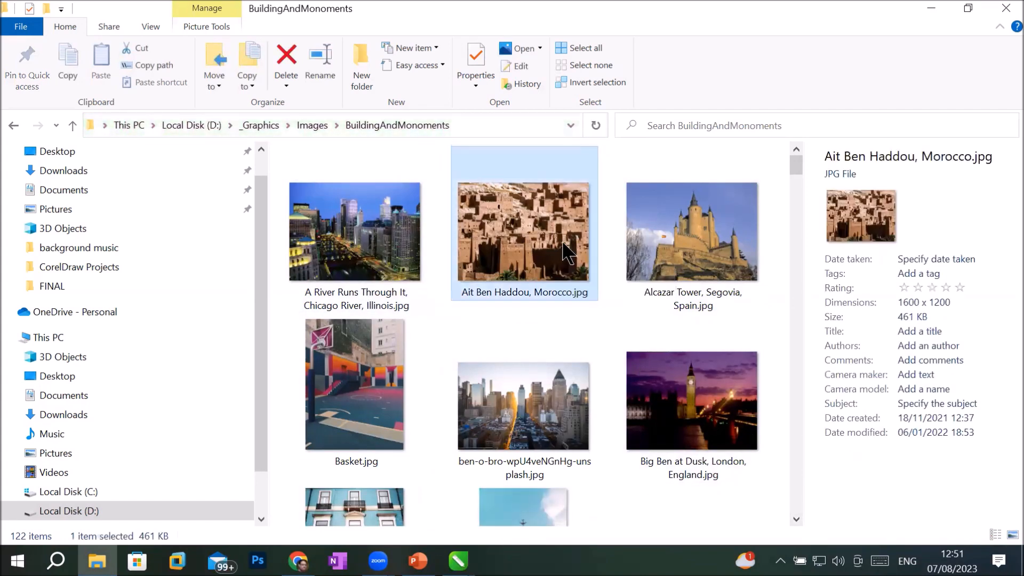
left_click(555, 415)
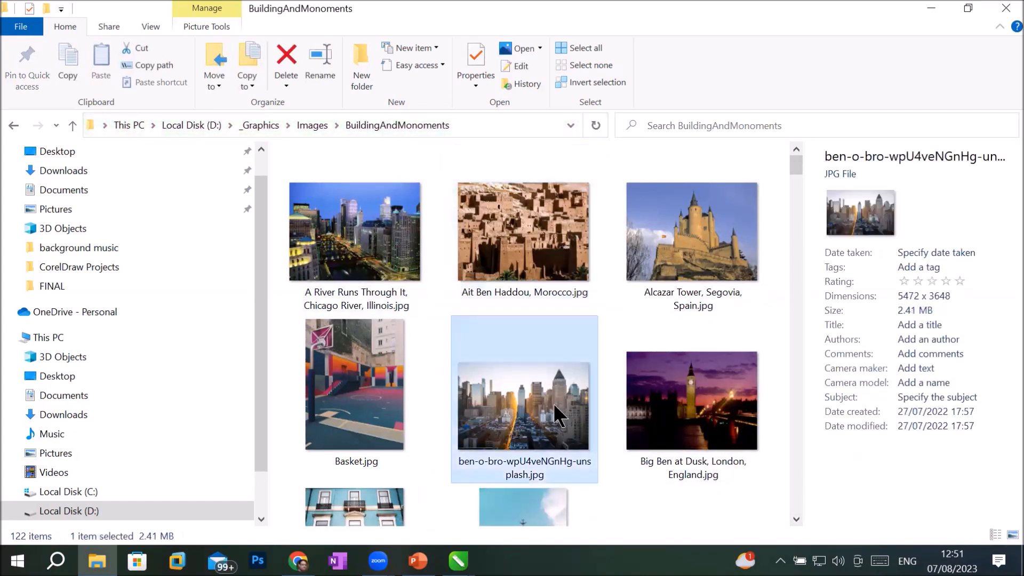
left_click(570, 277)
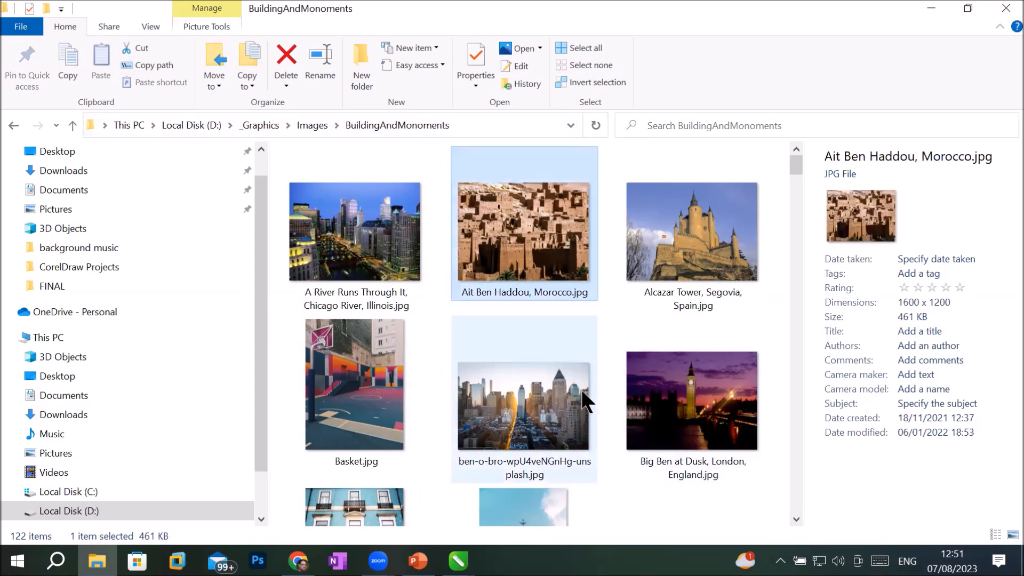
left_click(535, 404, "ctrl")
left_click(795, 516)
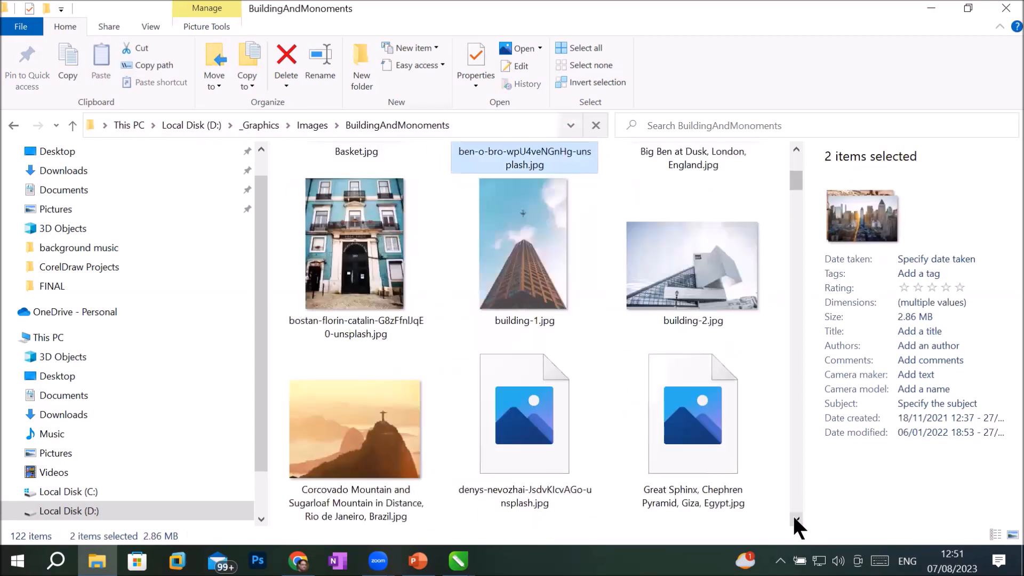
left_click(705, 453, "ctrl")
left_click(381, 448, "ctrl")
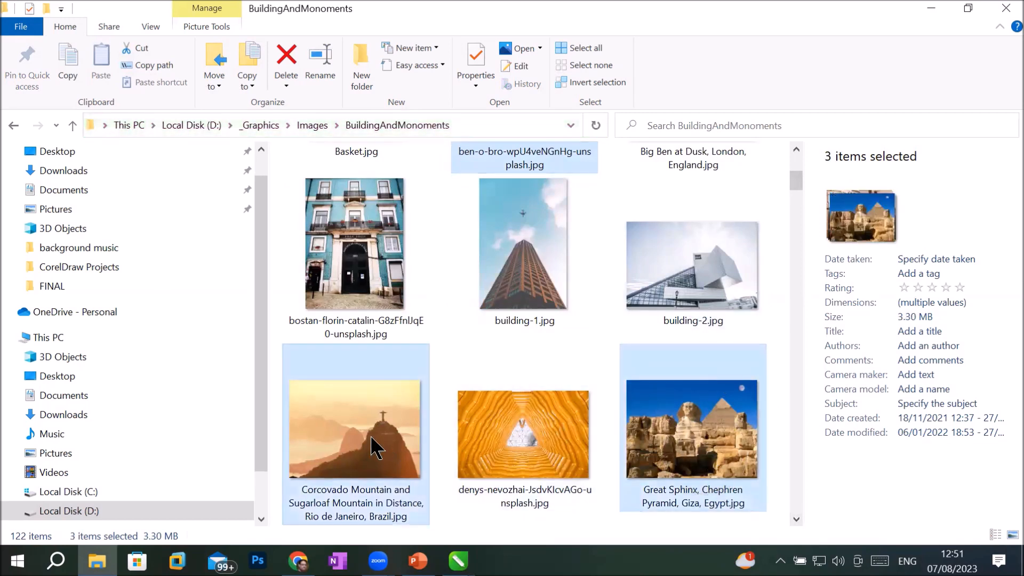
left_click(554, 451, "ctrl")
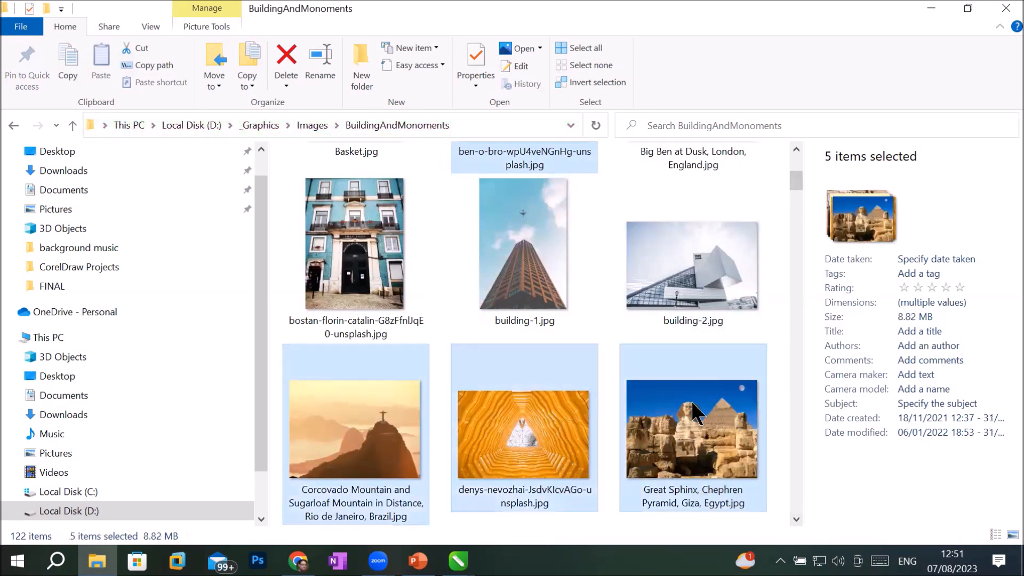
scroll(795, 510, "down", 2)
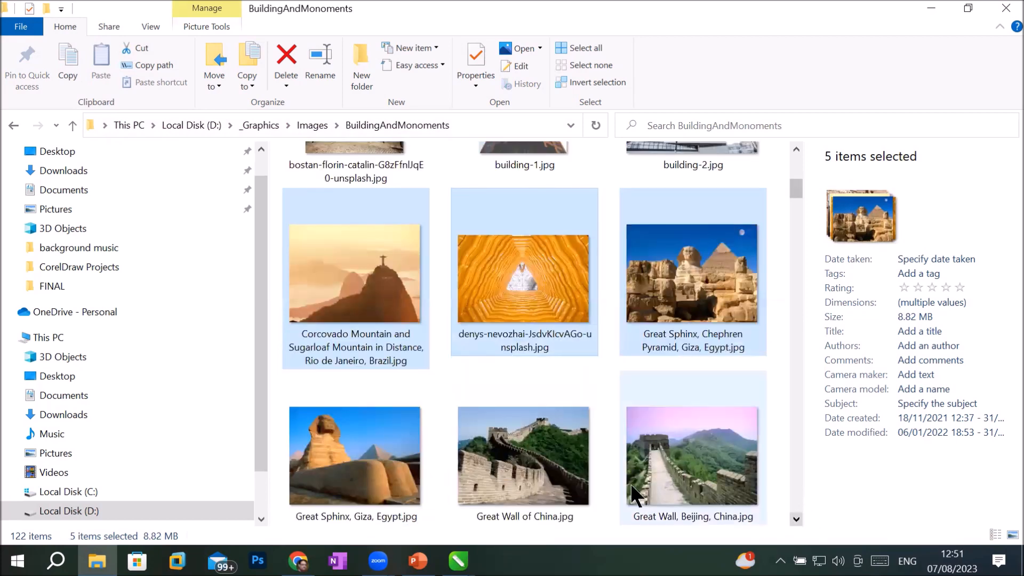
left_click(671, 469, "ctrl")
left_click(517, 464, "ctrl")
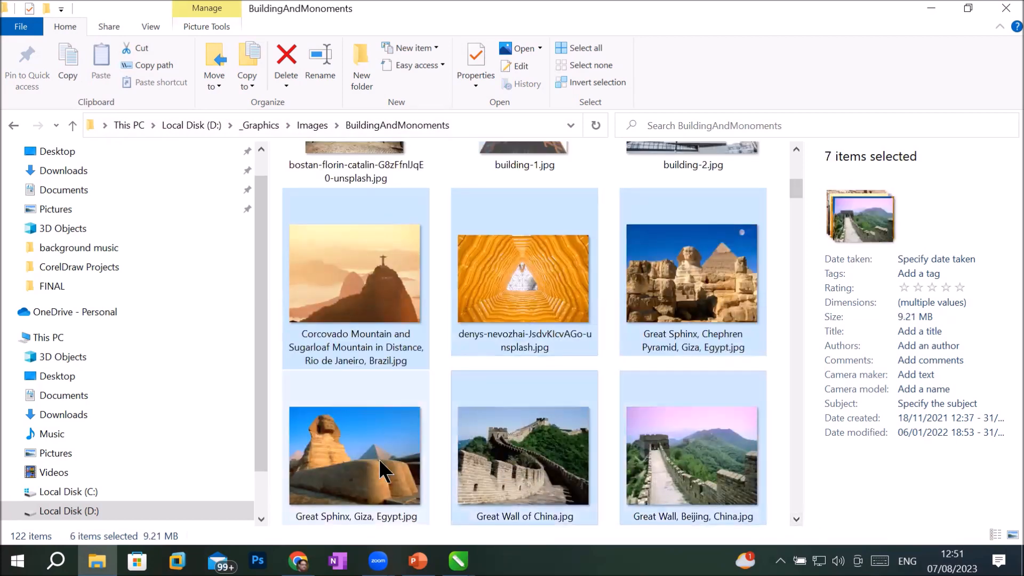
left_click(373, 469, "ctrl")
Step: Add the lady with cap and Luxor Hotel photos, then drag all ten toward CorelDRAW
scroll(795, 513, "down", 2)
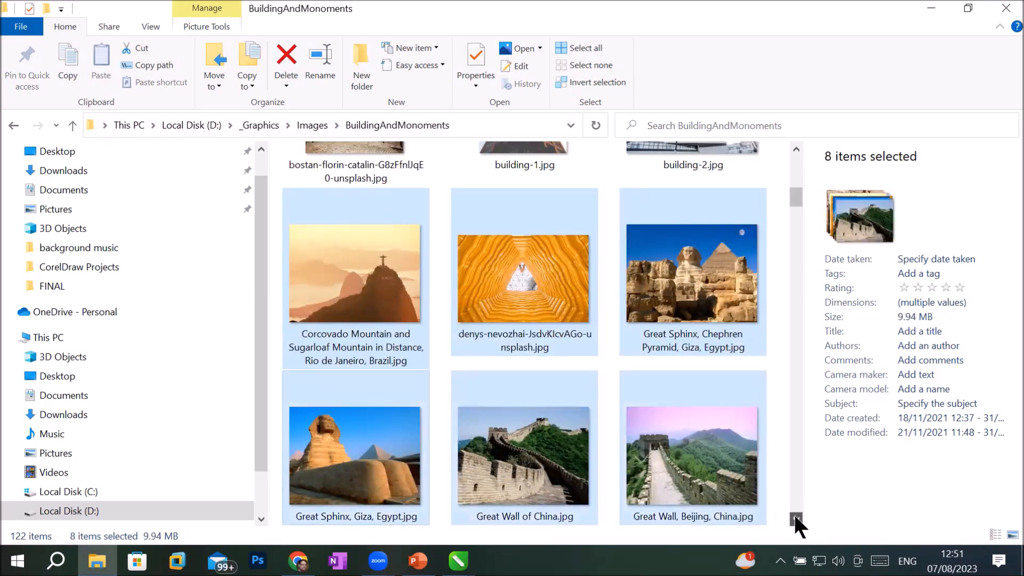
scroll(795, 520, "down", 2)
scroll(795, 519, "down", 2)
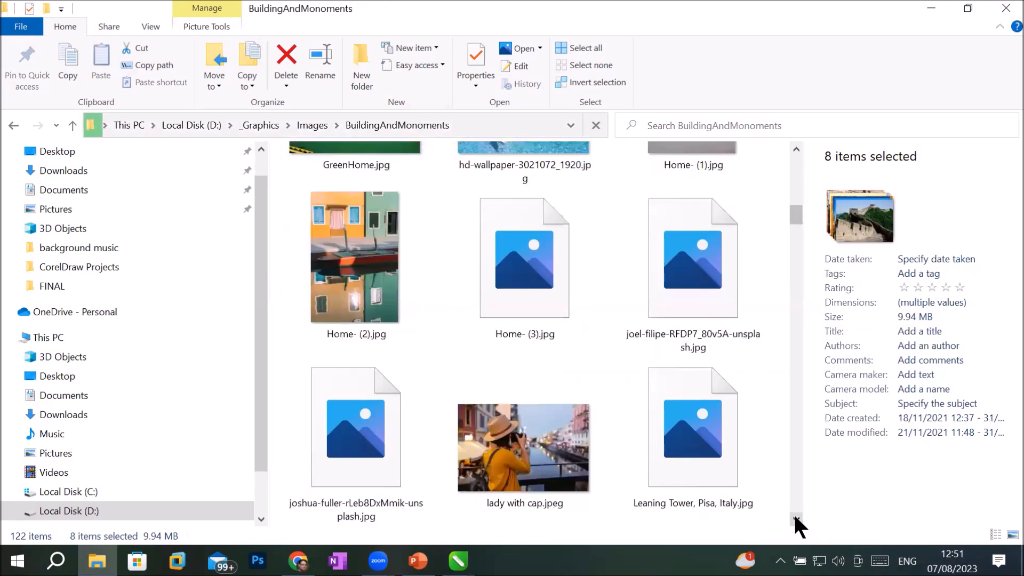
left_click(516, 459, "ctrl")
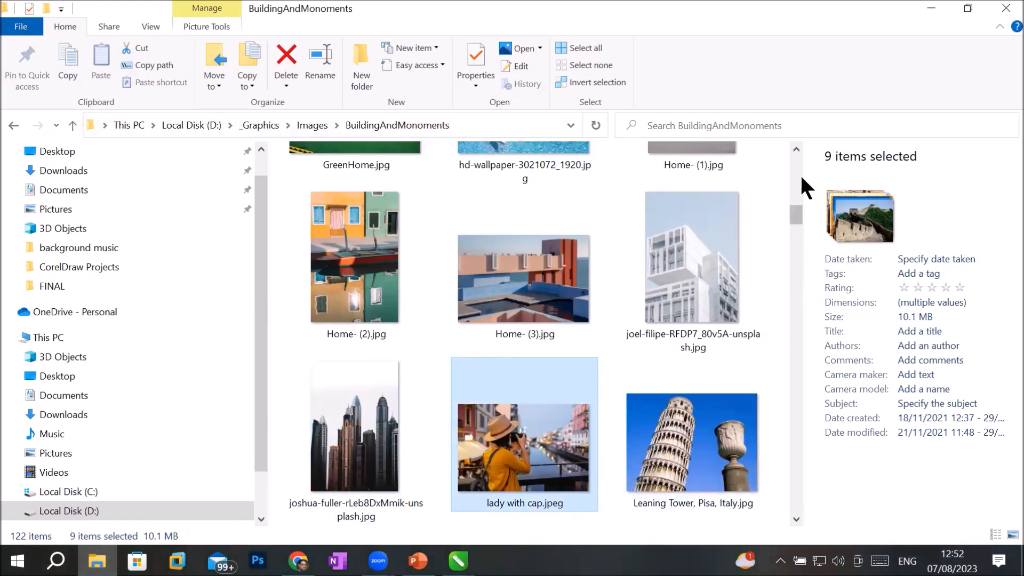
scroll(794, 468, "down", 3)
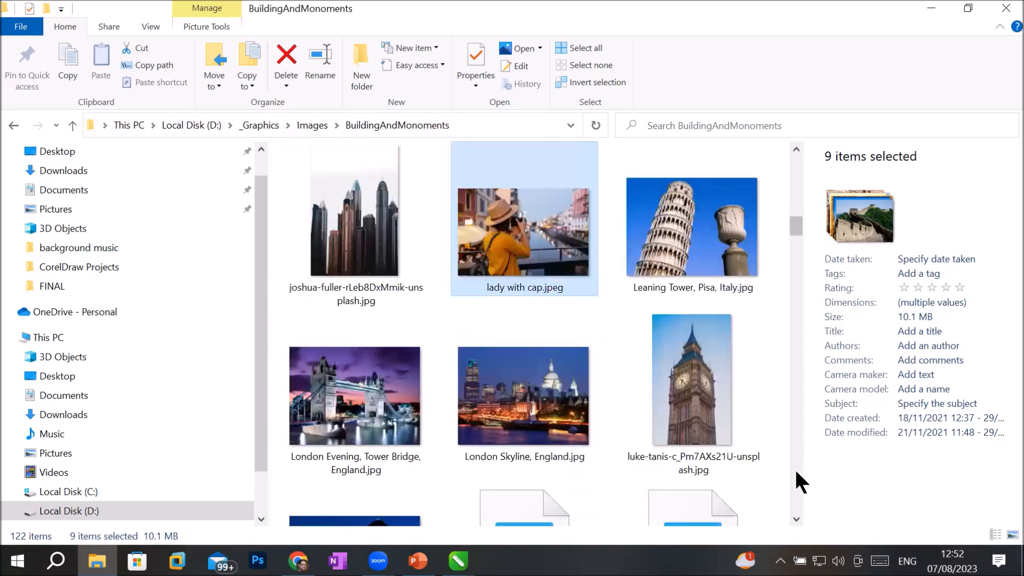
scroll(794, 468, "down", 5)
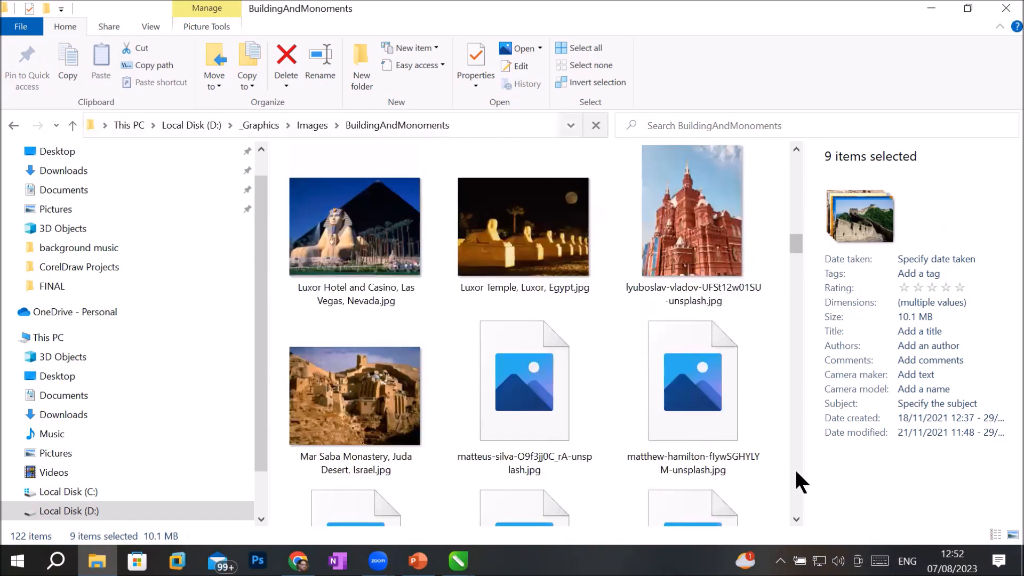
left_click(342, 244, "ctrl")
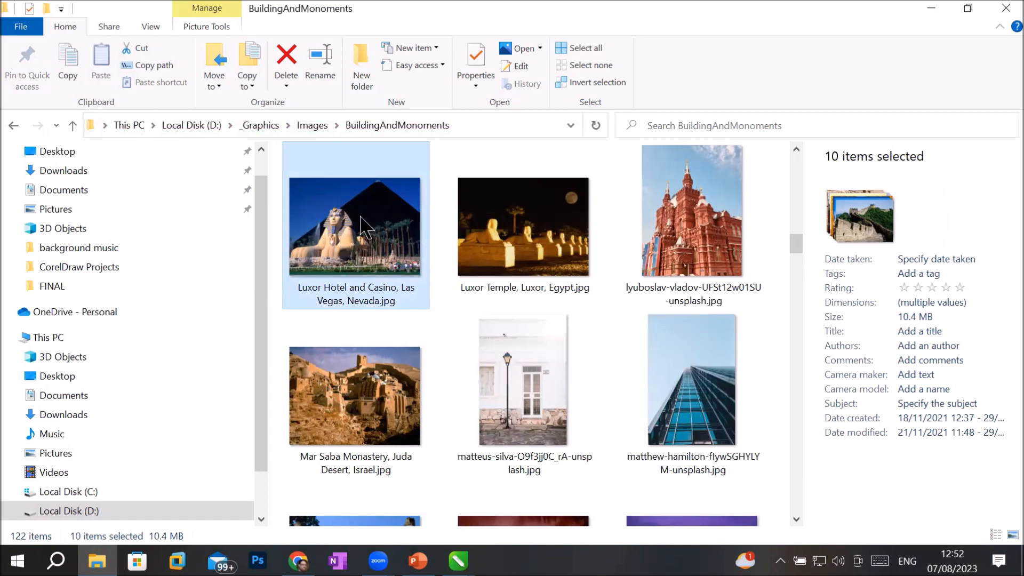
left_click_drag(361, 218, 124, 245)
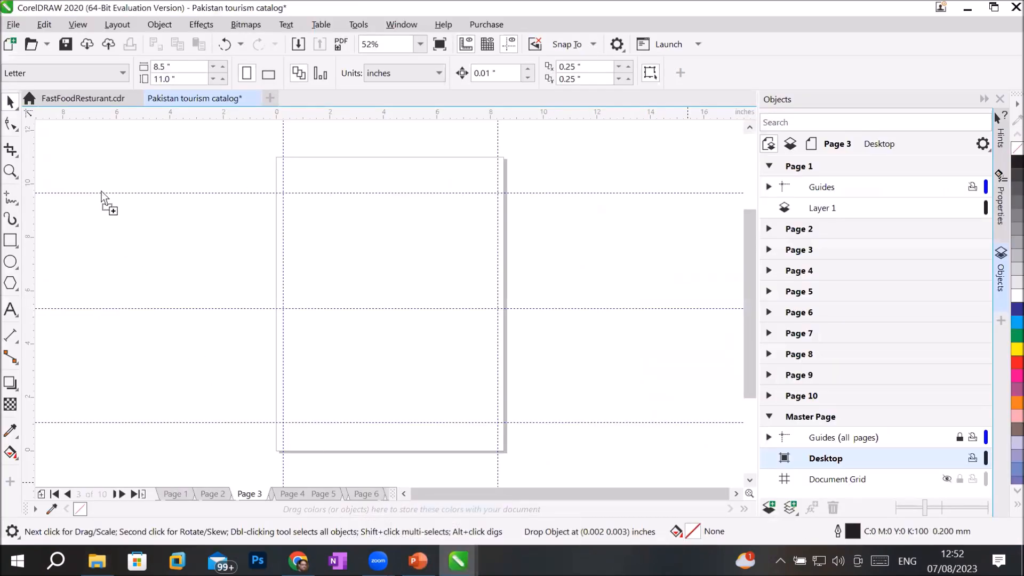
Step: Drop the ten monument photos onto the canvas beside Page 3
left_click_drag(81, 159, 82, 160)
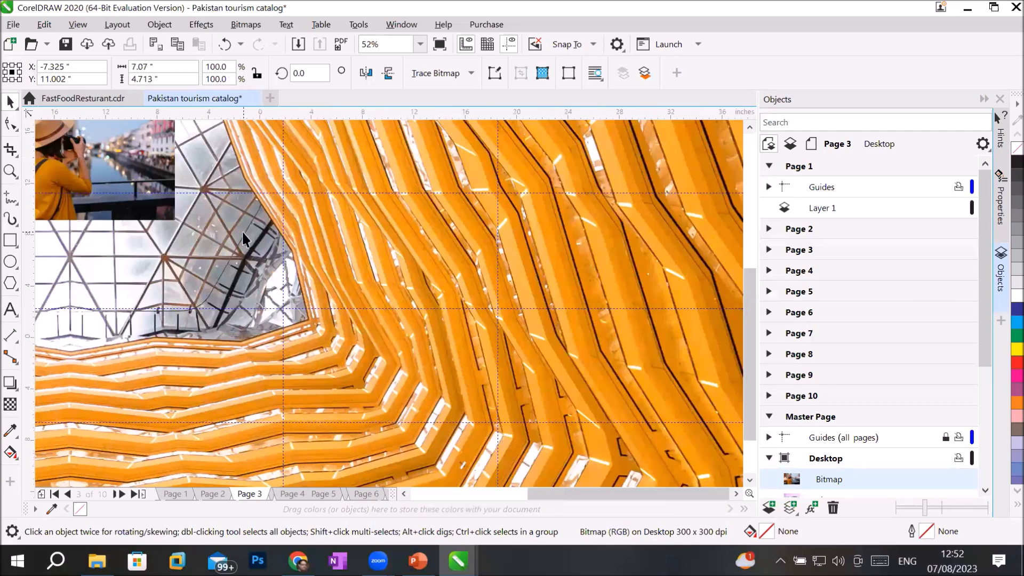
scroll(262, 239, "down", 6)
scroll(311, 244, "up", 1)
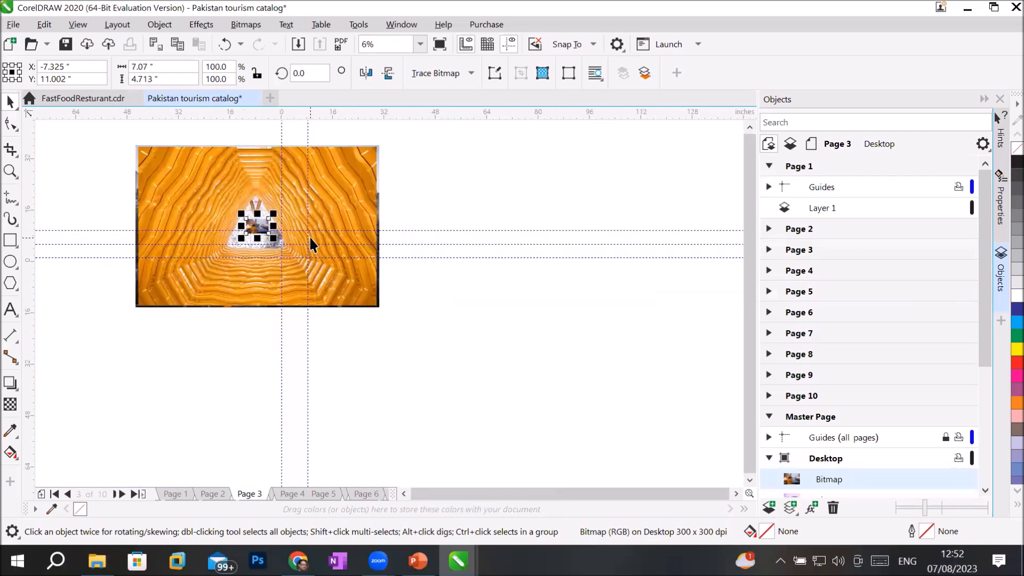
scroll(310, 245, "up", 1)
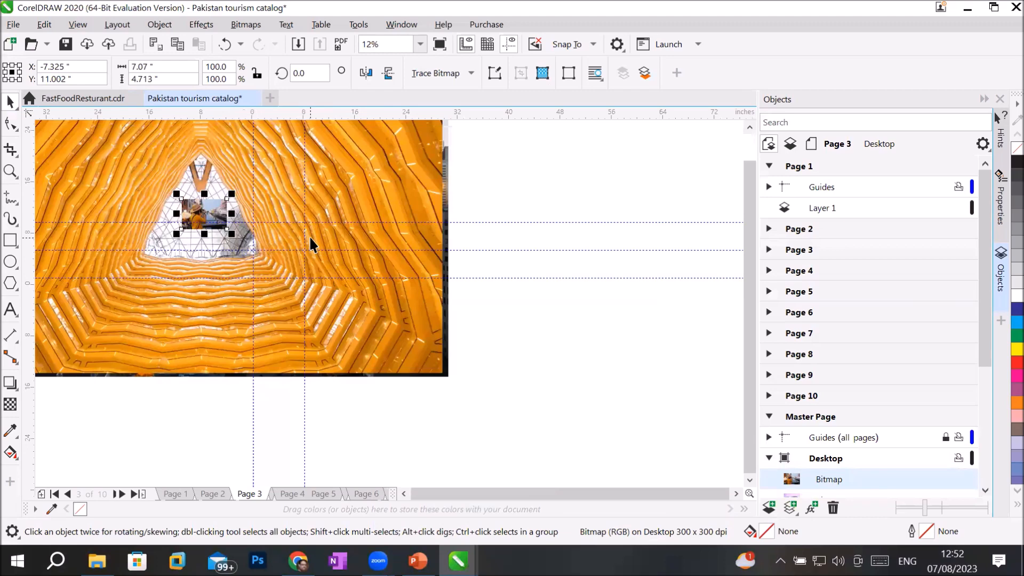
scroll(311, 245, "down", 1)
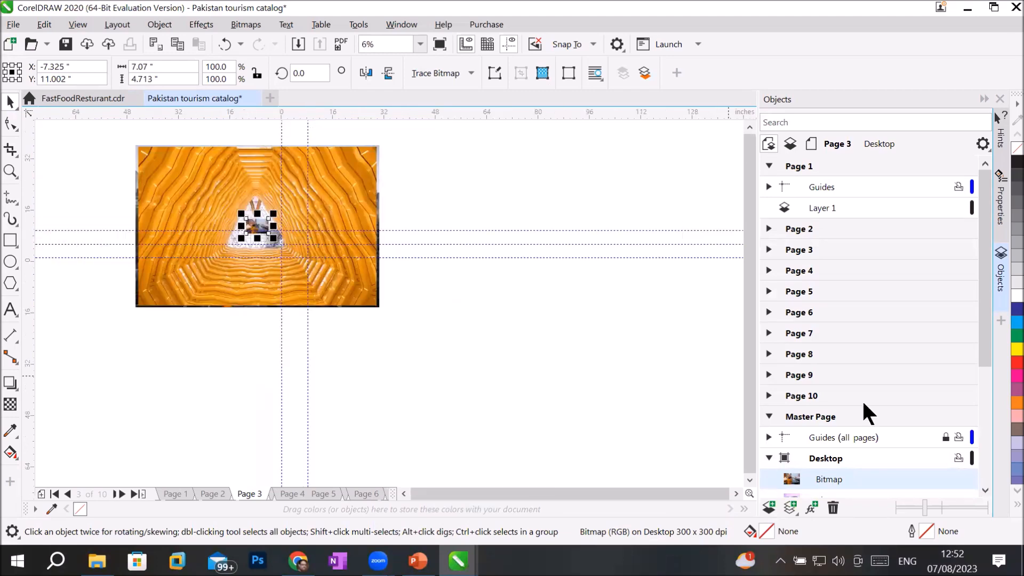
left_click(983, 490)
left_click(983, 489)
left_click(984, 489)
left_click(983, 489)
left_click(983, 490)
left_click(984, 489)
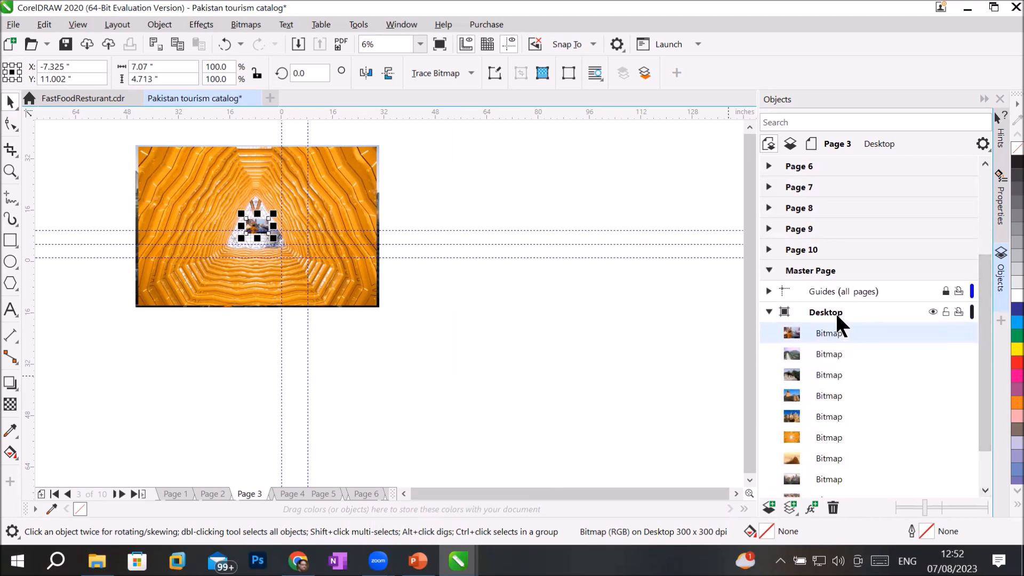
Step: Spread the stacked photos out into a column left of Page 3
left_click_drag(329, 218, 619, 224)
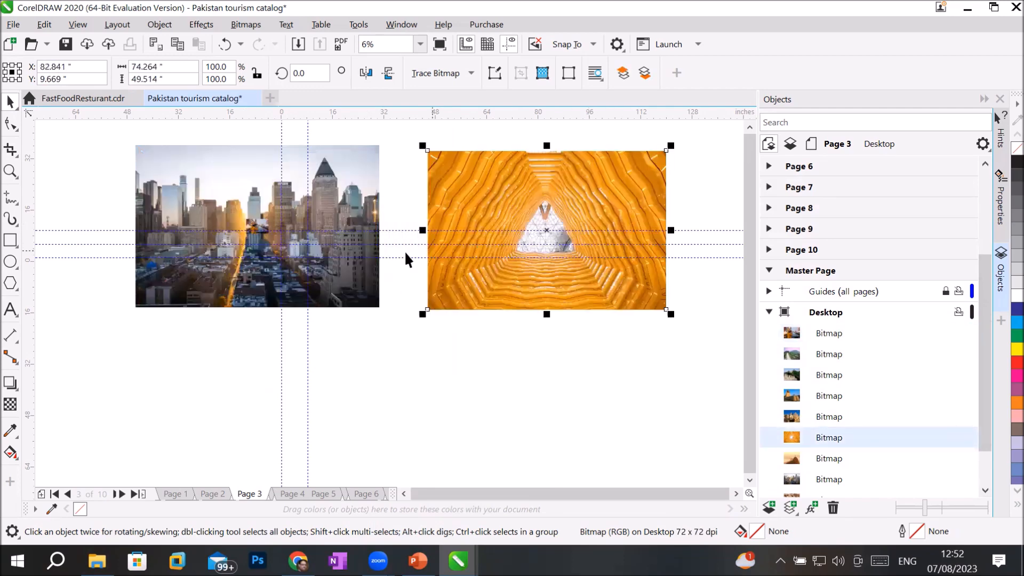
left_click_drag(342, 238, 631, 418)
left_click_drag(258, 227, 154, 328)
left_click_drag(257, 231, 130, 179)
left_click_drag(256, 228, 216, 191)
left_click_drag(256, 227, 196, 229)
left_click_drag(253, 226, 255, 189)
scroll(254, 224, "up", 2)
left_click_drag(254, 229, 260, 330)
left_click_drag(261, 231, 261, 399)
scroll(133, 262, "down", 2)
left_click_drag(42, 201, 167, 314)
left_click_drag(108, 256, 165, 260)
left_click_drag(65, 355, 137, 262)
scroll(256, 288, "down", 1)
scroll(335, 273, "up", 1)
Step: Shrink the large orange and city skyline photos to match the others and add them to the column
left_click(335, 273)
left_click_drag(504, 185, 464, 242, "shift")
left_click_drag(389, 269, 130, 177)
left_click(422, 410)
left_click_drag(508, 360, 454, 420, "shift")
left_click_drag(383, 446, 199, 184)
scroll(84, 261, "up", 2)
scroll(257, 345, "up", 1)
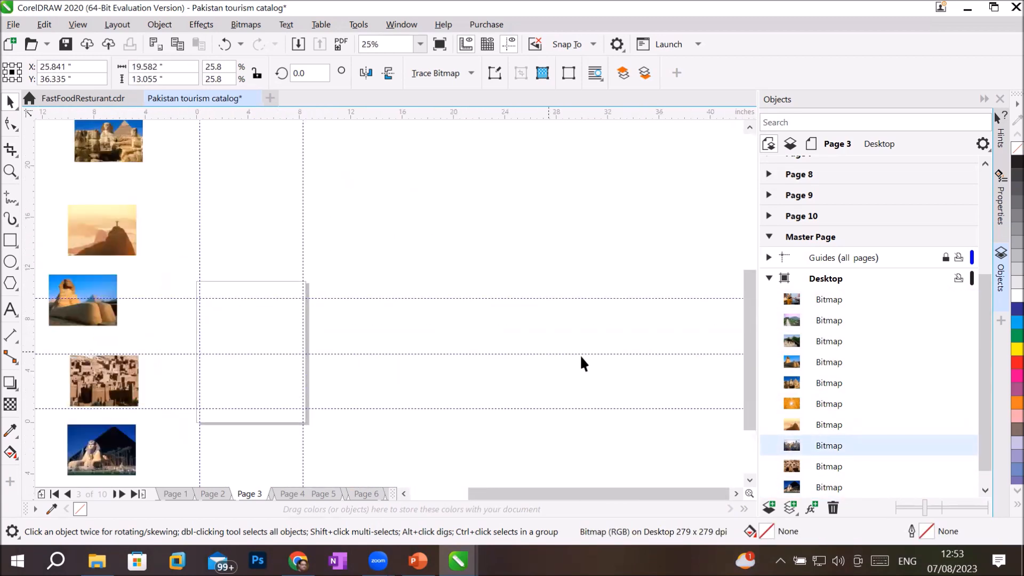
left_click(825, 277)
left_click_drag(986, 314, 985, 208)
left_click(793, 167)
left_click(798, 248)
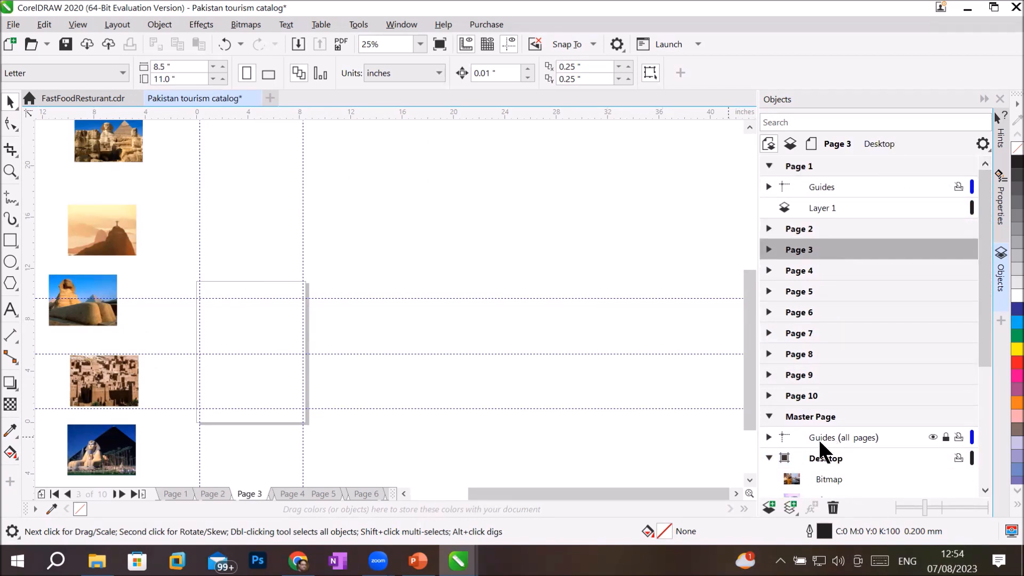
Step: Activate the master Desktop layer and browse Import to D:\_Graphics\Images\BuildingAndMonoments
left_click(801, 414)
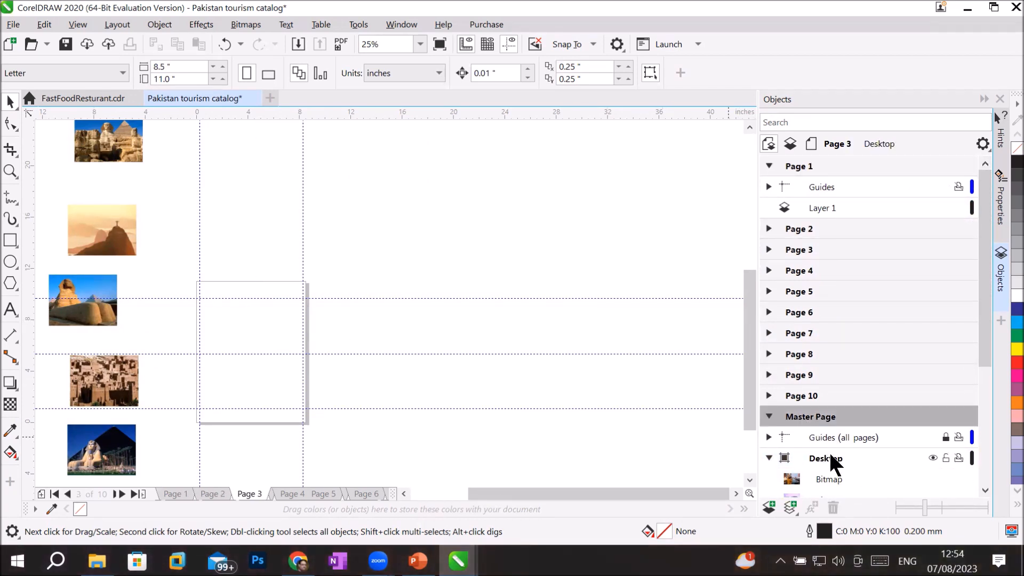
left_click(828, 451)
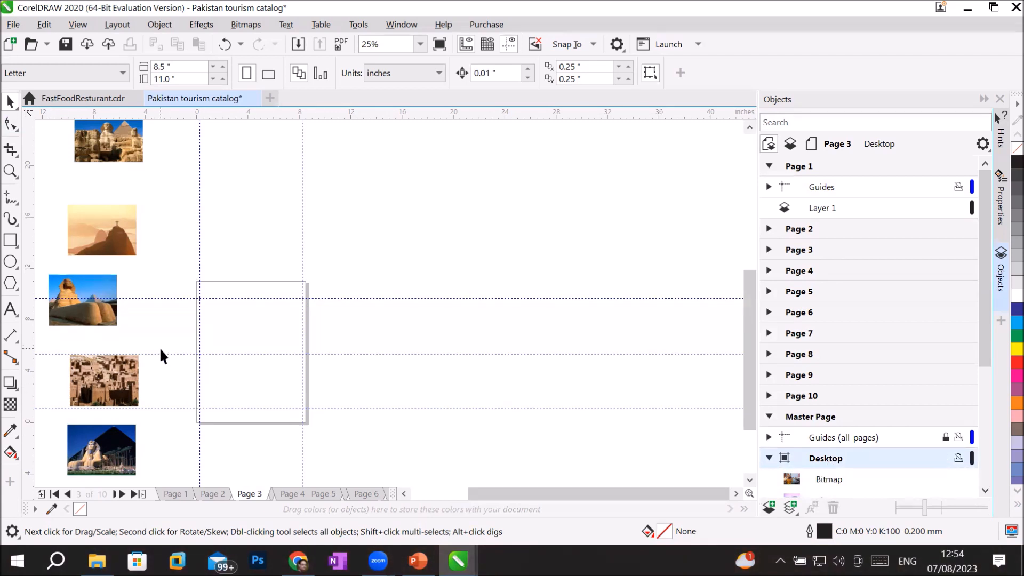
left_click(13, 25)
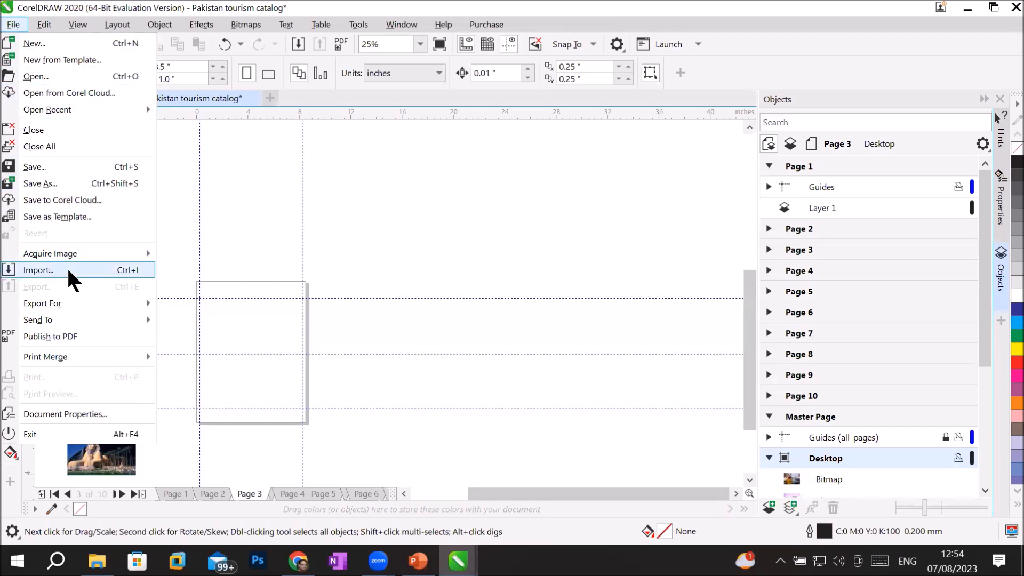
left_click(302, 45)
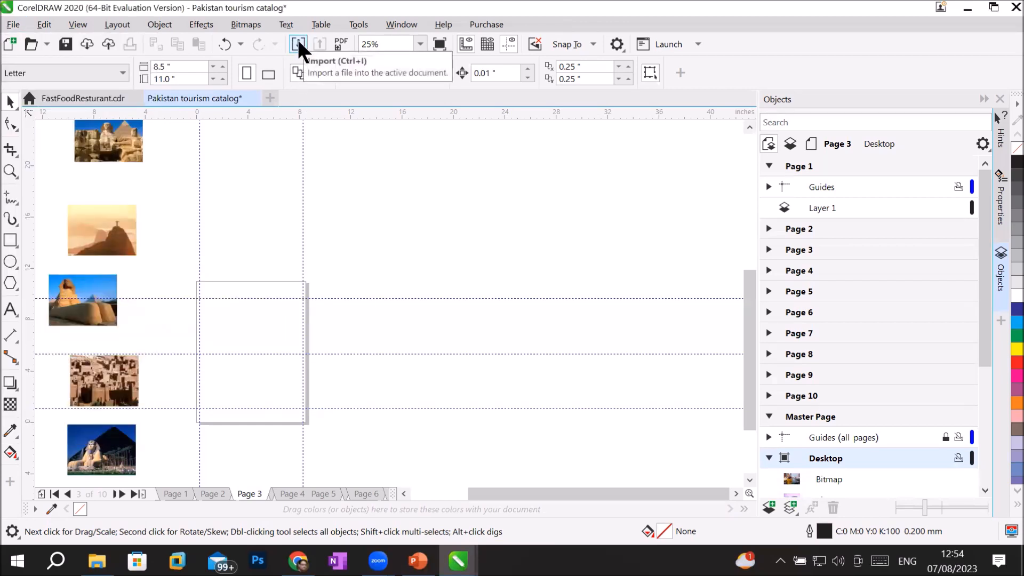
left_click(298, 42)
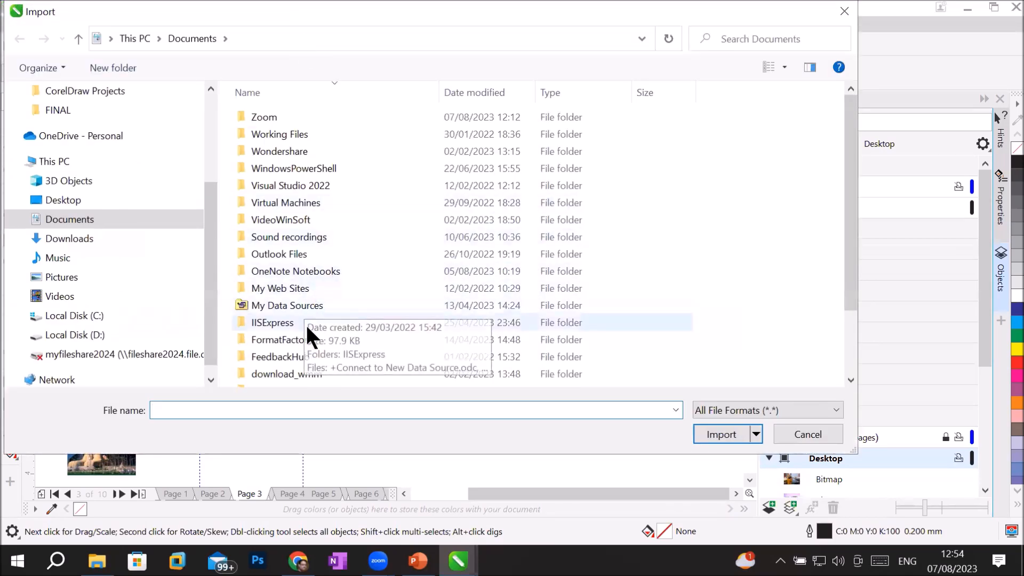
left_click(103, 335)
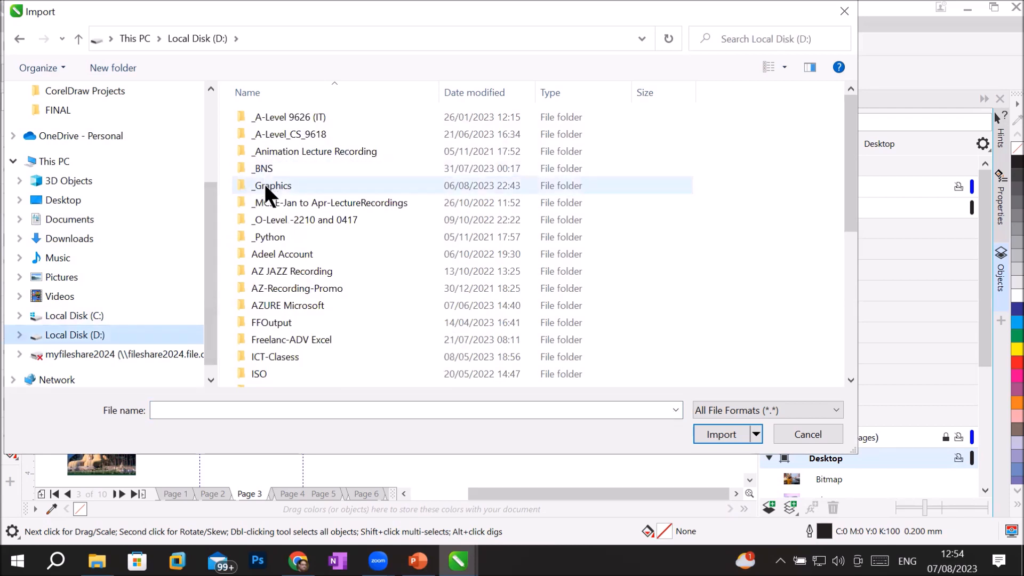
double_click(264, 185)
double_click(274, 235)
double_click(613, 130)
Step: Select the King Abdul-Aziz and Timbuktu mosque JPGs and import both
scroll(651, 285, "down", 10)
left_click(796, 272)
scroll(850, 380, "down", 2)
left_click(274, 298, "ctrl")
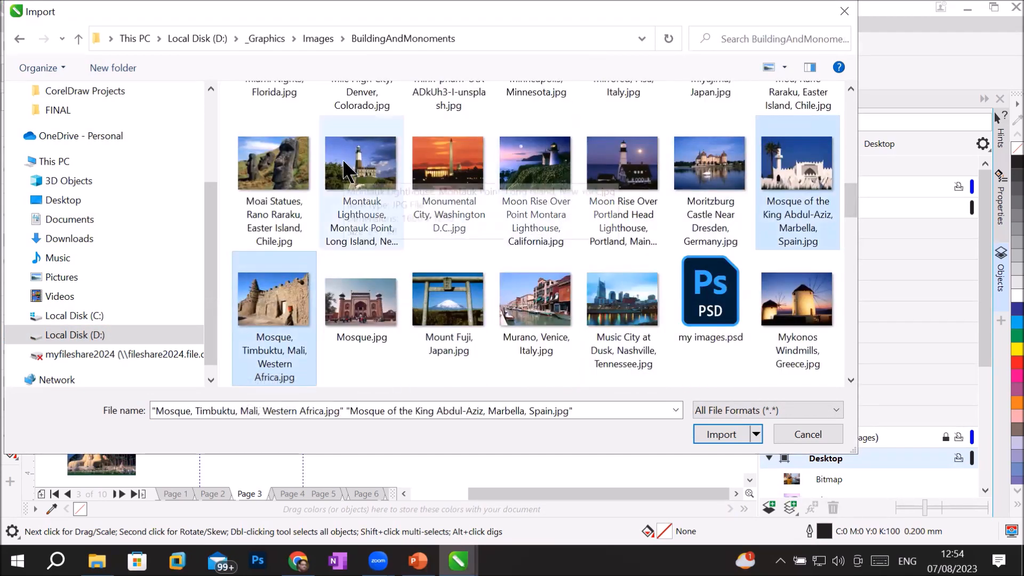
left_click(349, 172)
left_click(796, 171, "shift")
left_click(357, 171)
left_click(623, 304, "shift")
left_click(358, 171)
left_click(796, 171)
left_click(274, 304, "ctrl")
left_click(274, 304, "ctrl")
left_click(274, 304, "ctrl")
left_click(721, 434)
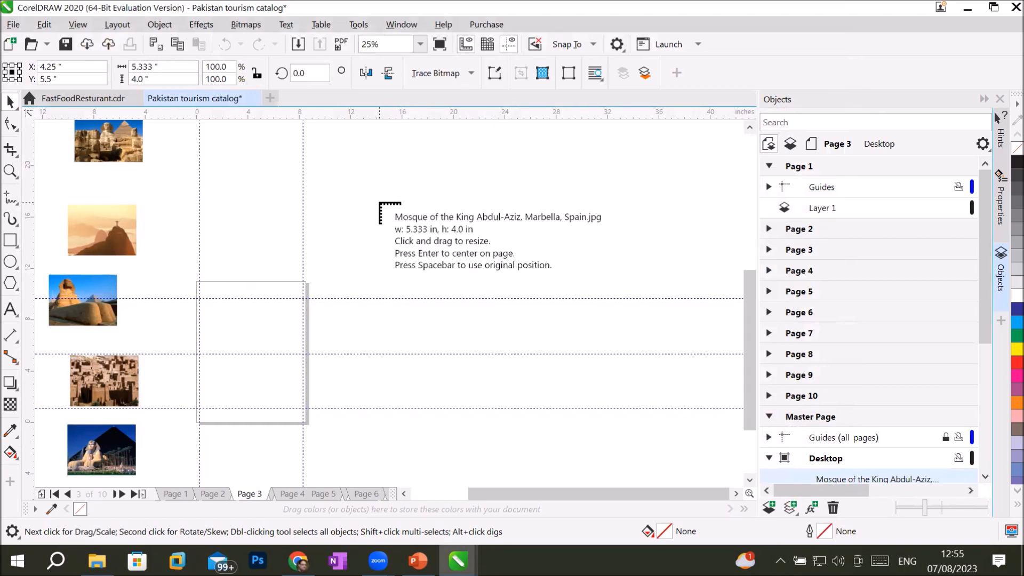
Step: Drag frames placing the King Abdul-Aziz and Timbuktu mosque photos side by side right of the page
left_click_drag(379, 295, 489, 385)
left_click_drag(497, 297, 604, 378)
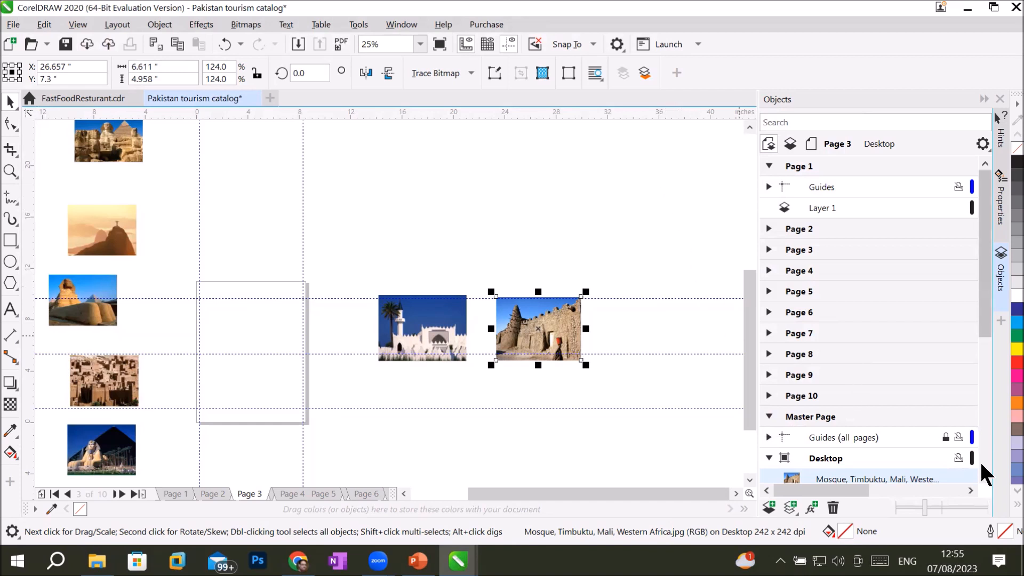
left_click(984, 476)
left_click(985, 476)
left_click(985, 476)
left_click(985, 475)
left_click(985, 476)
left_click(984, 475)
left_click(985, 475)
left_click(985, 475)
left_click(985, 475)
left_click(984, 476)
left_click(984, 475)
left_click(985, 476)
left_click(984, 475)
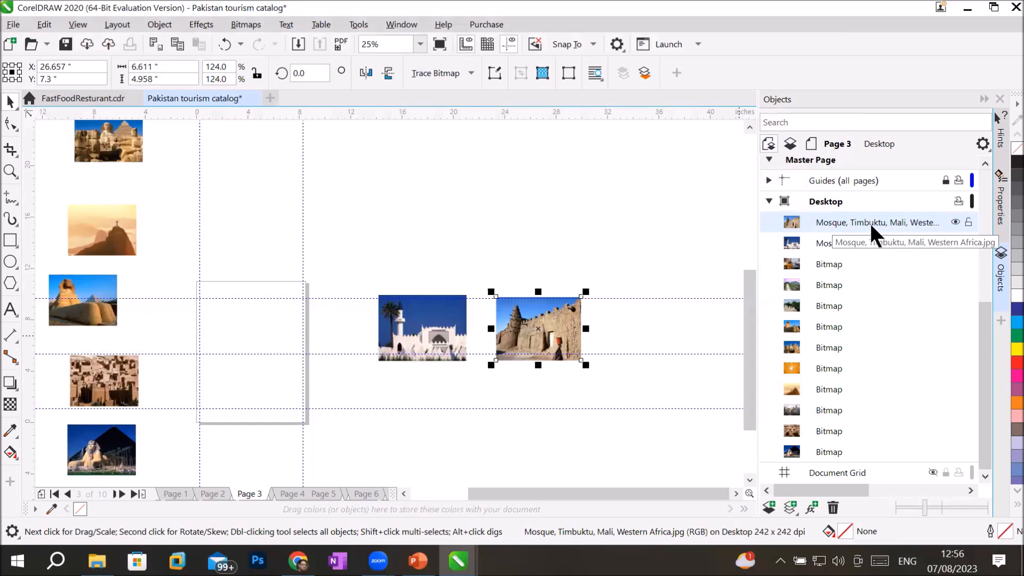
scroll(869, 222, "up", 1)
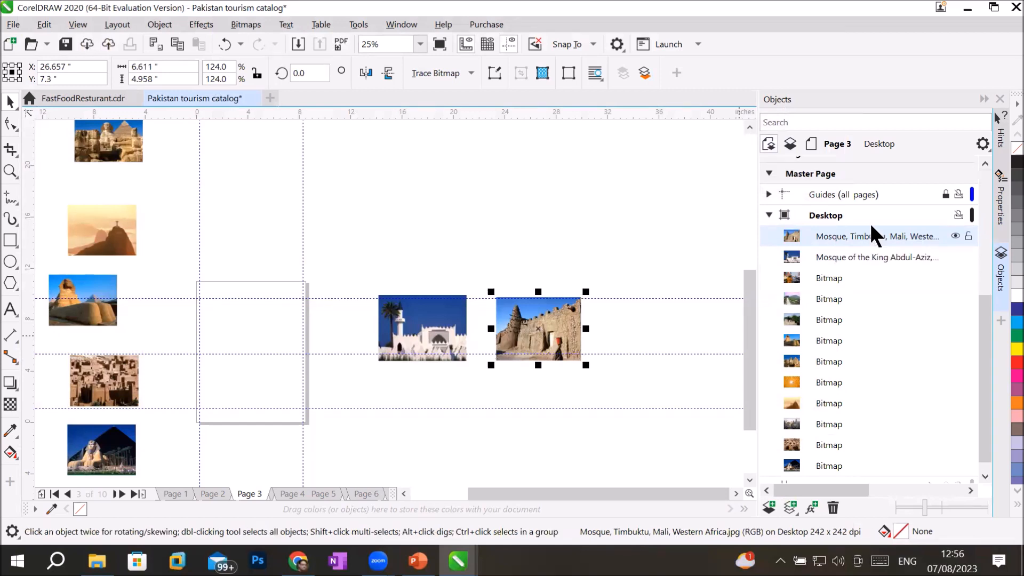
left_click(955, 235)
left_click(955, 235)
left_click(955, 235)
left_click(955, 234)
left_click(954, 256)
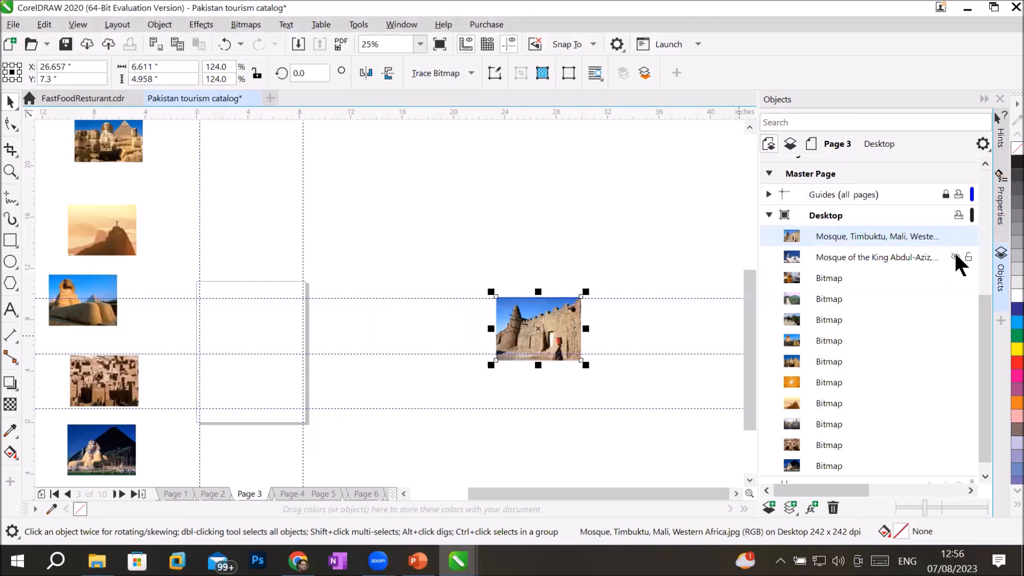
left_click(954, 256)
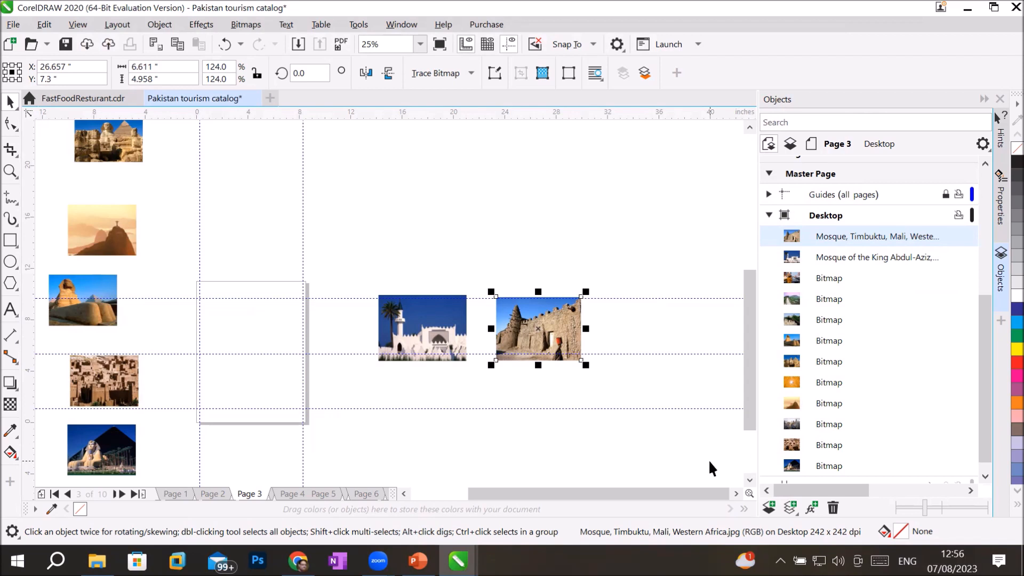
scroll(225, 357, "up", 2)
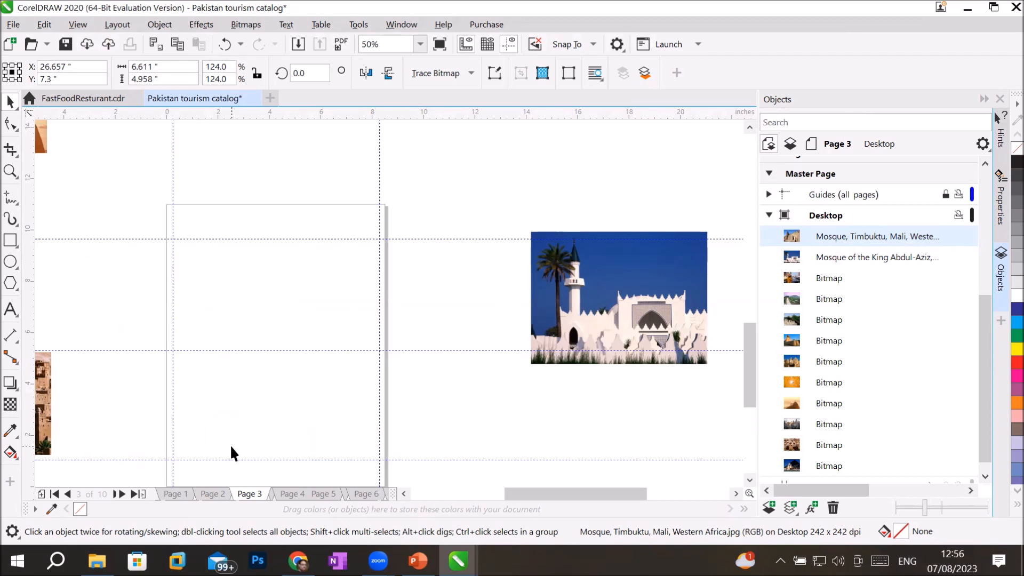
left_click(986, 164)
left_click(985, 164)
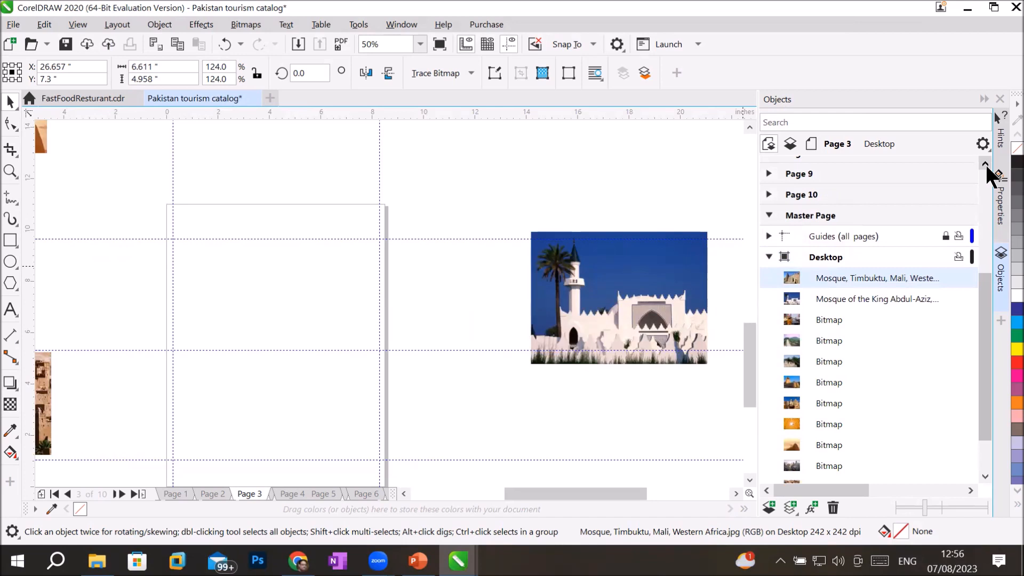
Step: Collapse the master layer lists, select the Document Grid layer and make it visible
left_click(794, 213)
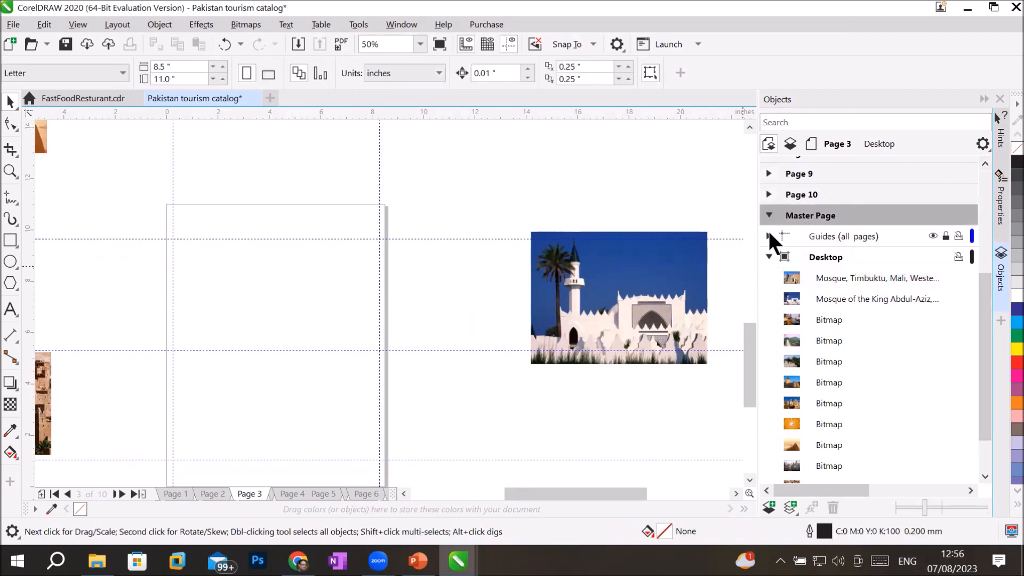
left_click(768, 235)
left_click(767, 234)
left_click(769, 256)
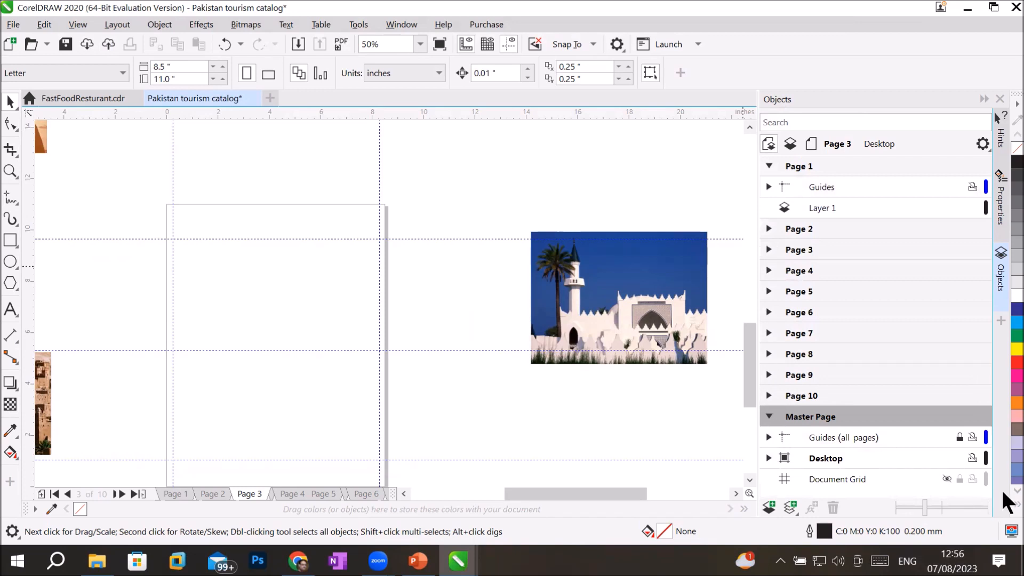
left_click(819, 434)
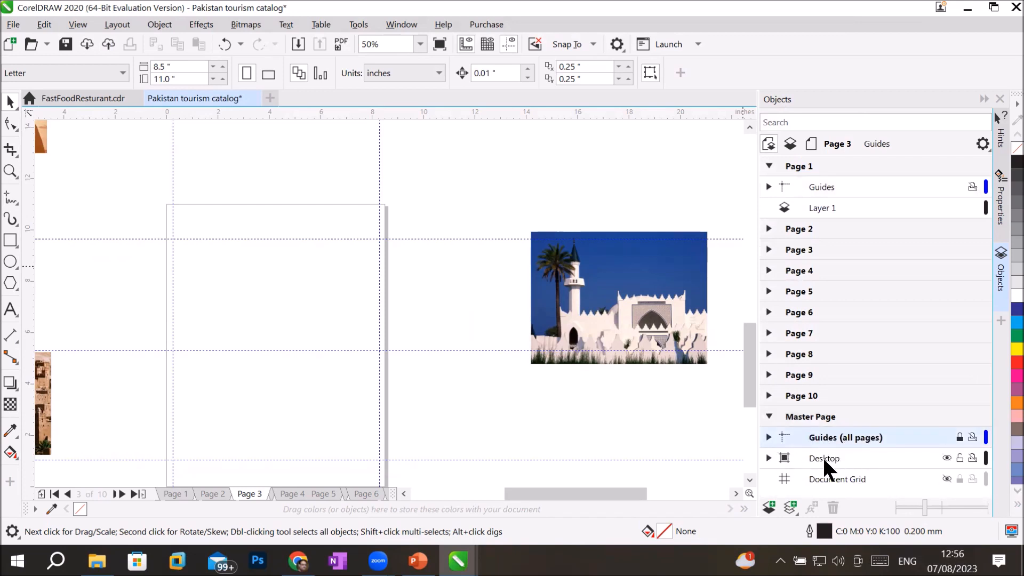
left_click(822, 456)
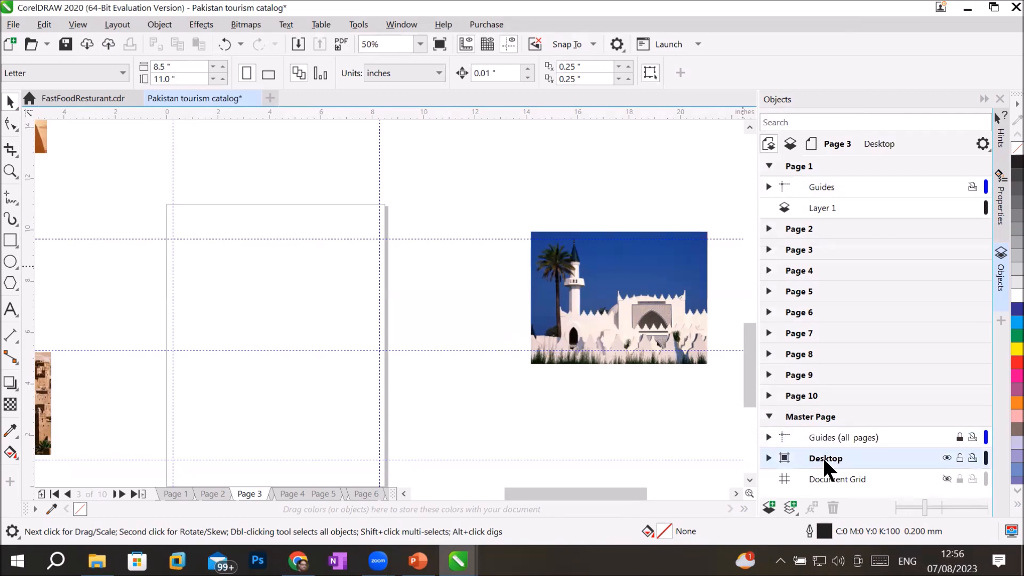
left_click(809, 480)
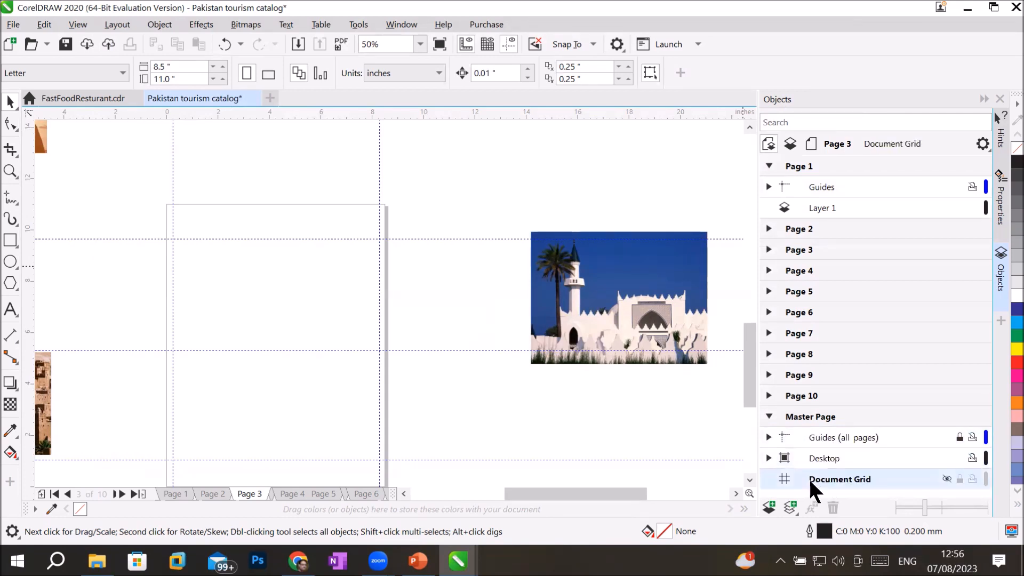
left_click(946, 478)
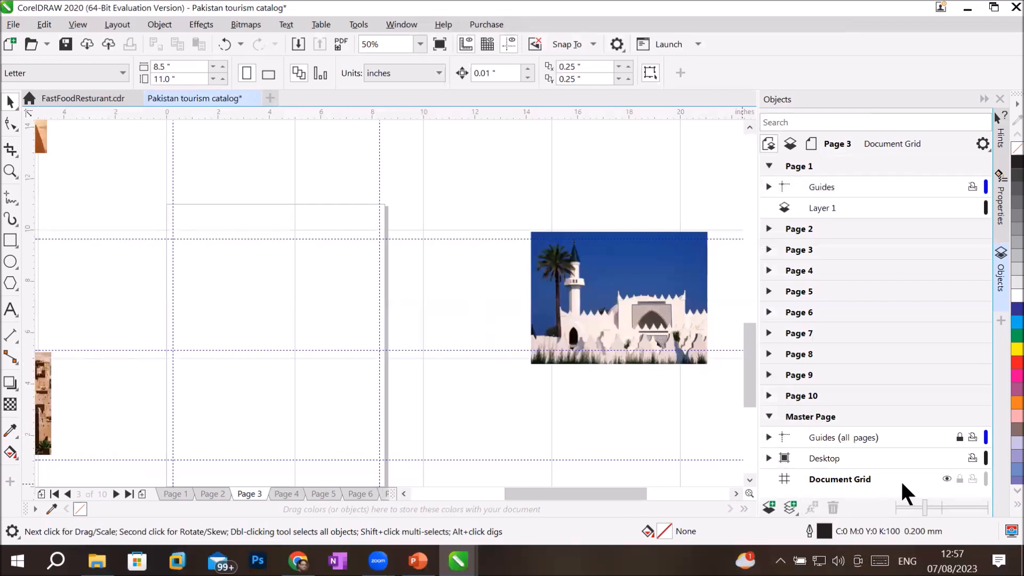
Step: Step through Pages 2, 4 and 5, toggling the document grid off and on
left_click(947, 478)
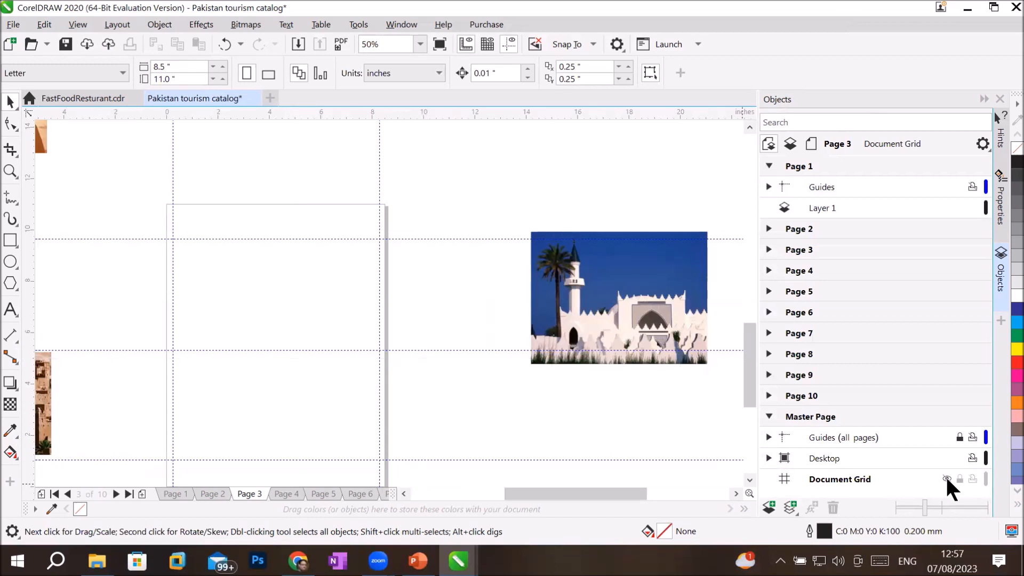
left_click(945, 477)
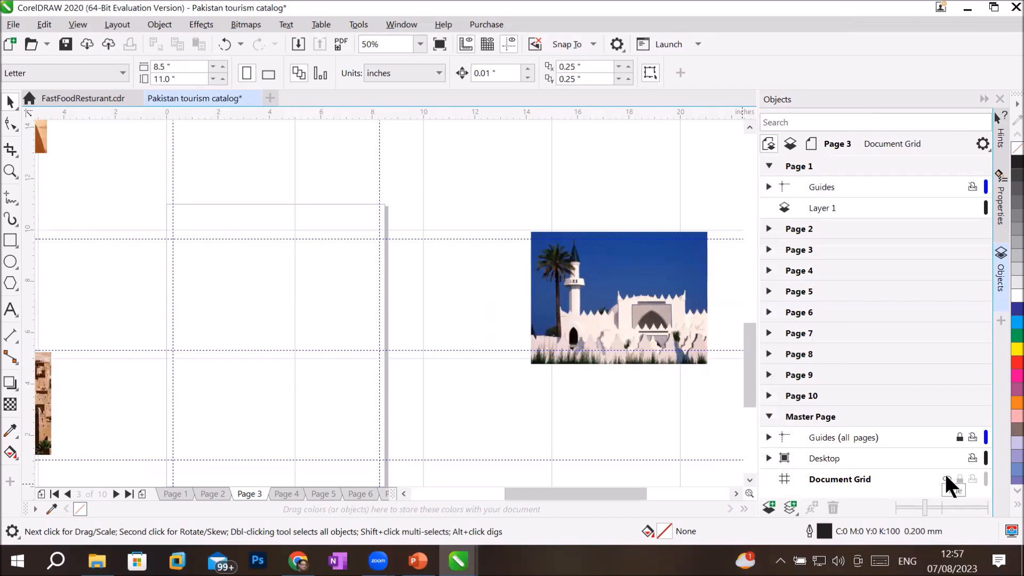
left_click(792, 229)
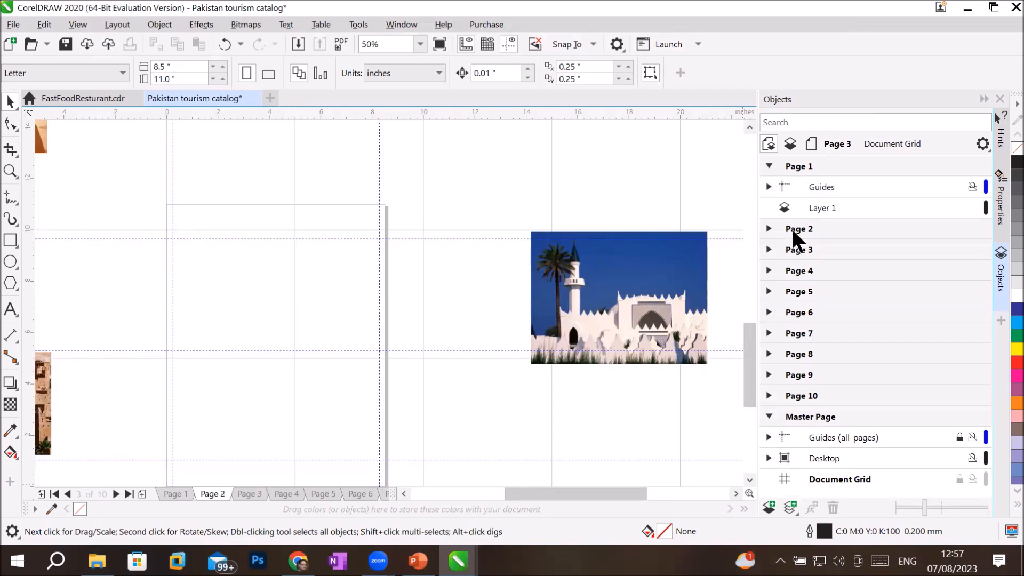
left_click(798, 269)
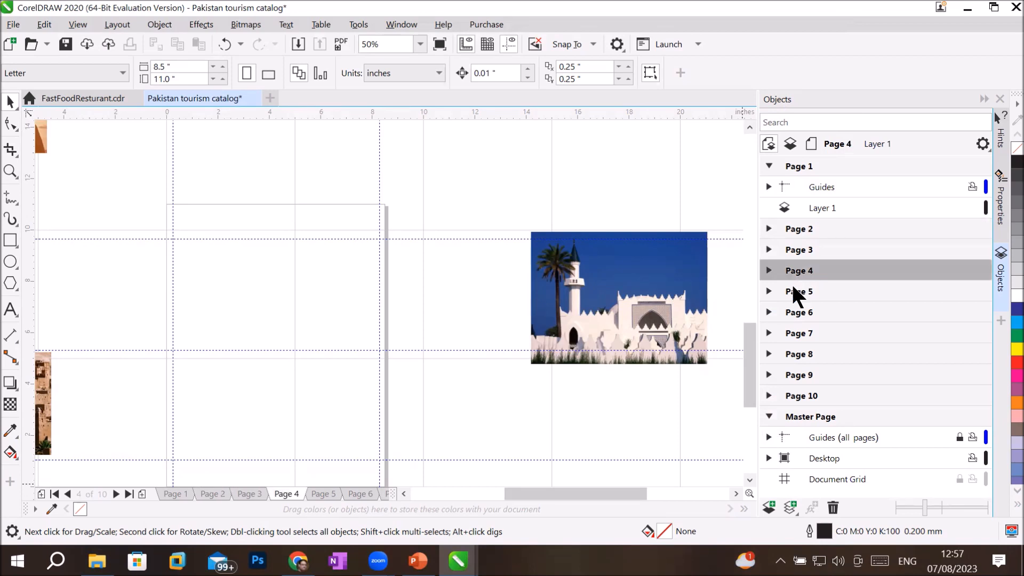
left_click(792, 294)
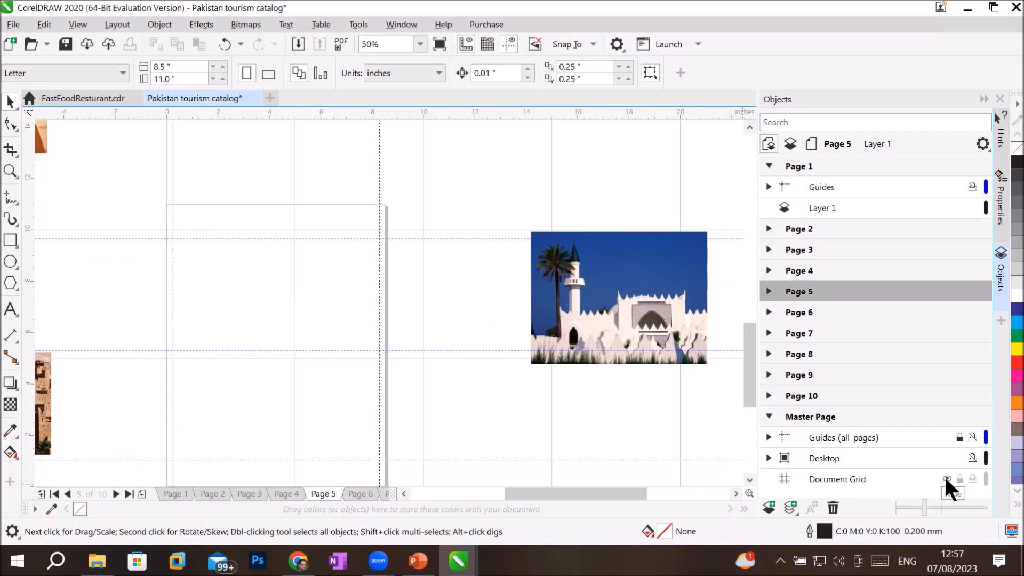
left_click(946, 479)
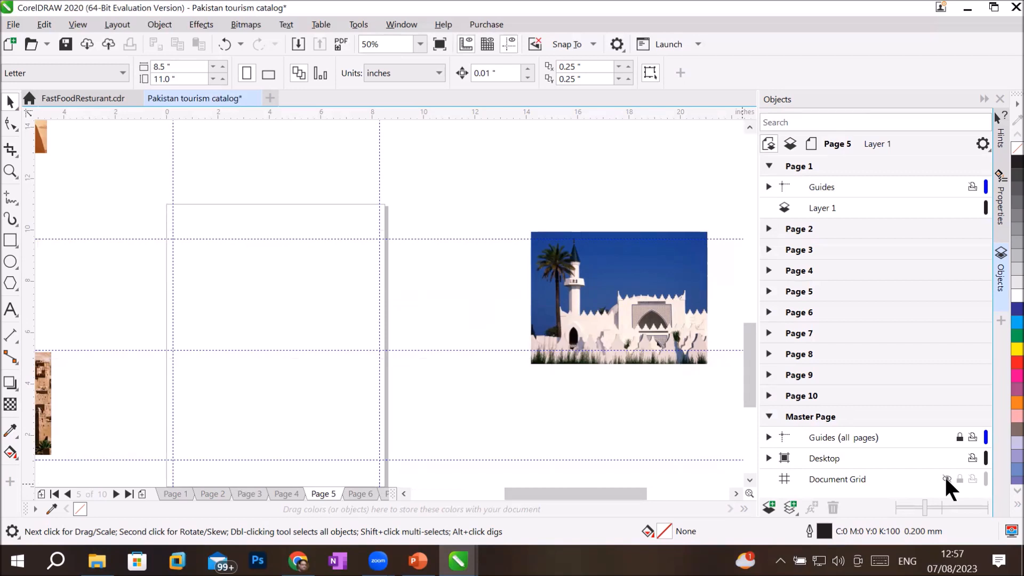
left_click(946, 478)
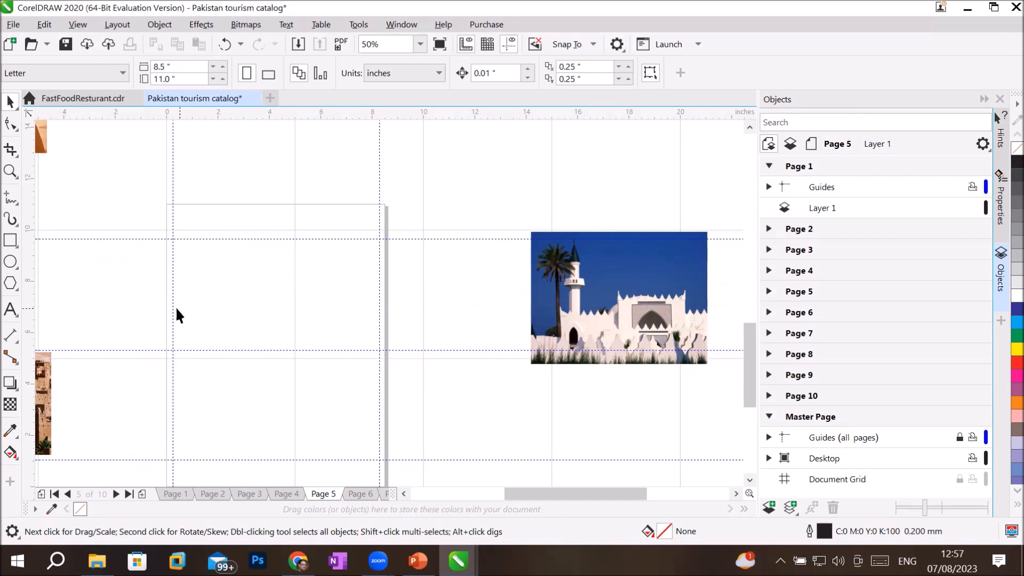
Step: Zoom the canvas out and back in, then bring up the Options gear menu
scroll(435, 350, "down", 3)
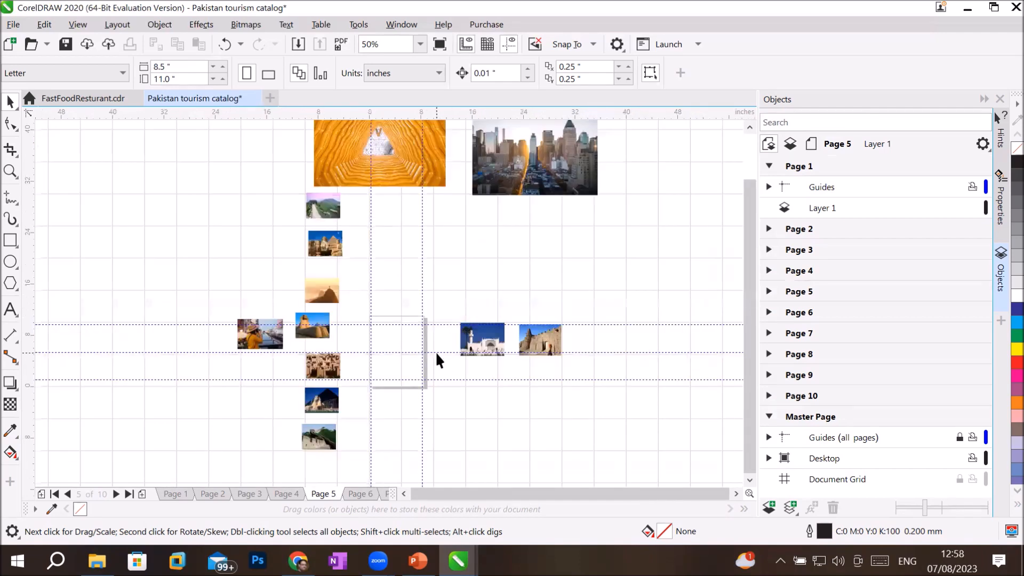
scroll(365, 349, "down", 3)
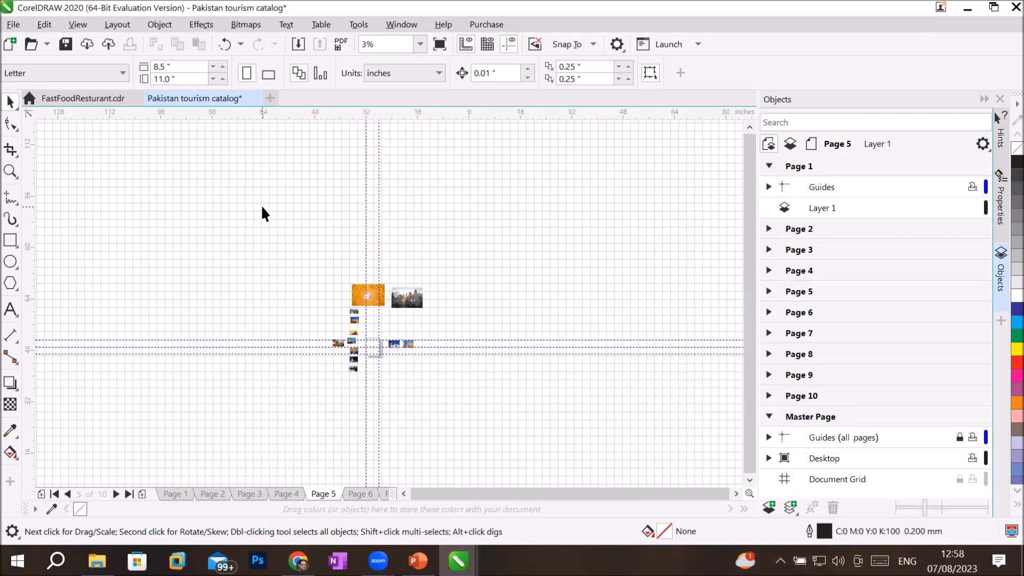
scroll(261, 203, "up", 2)
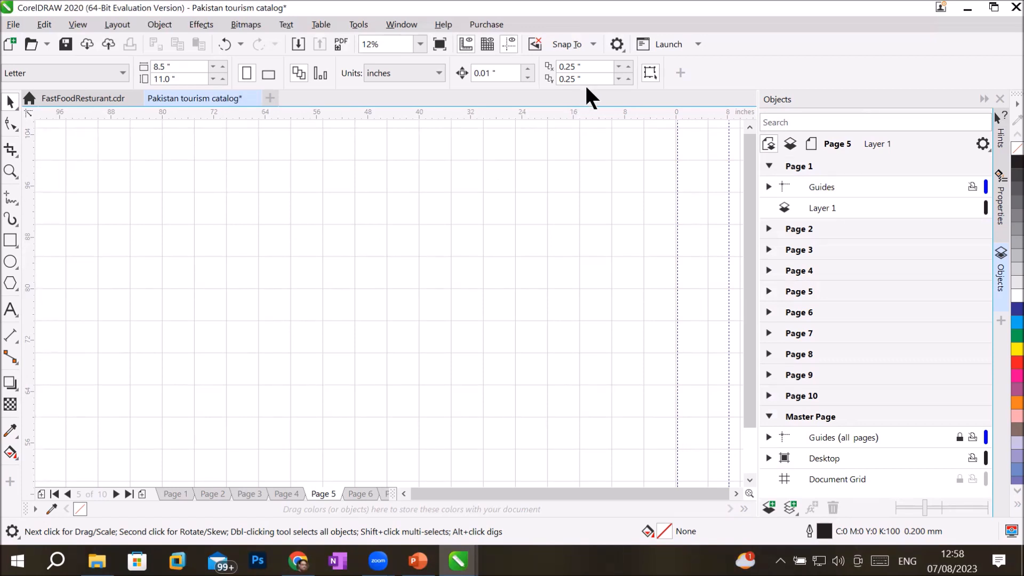
left_click(617, 45)
Step: Open the CorelDRAW options, switch to Document settings and go to the Grid page
left_click(616, 45)
left_click(617, 45)
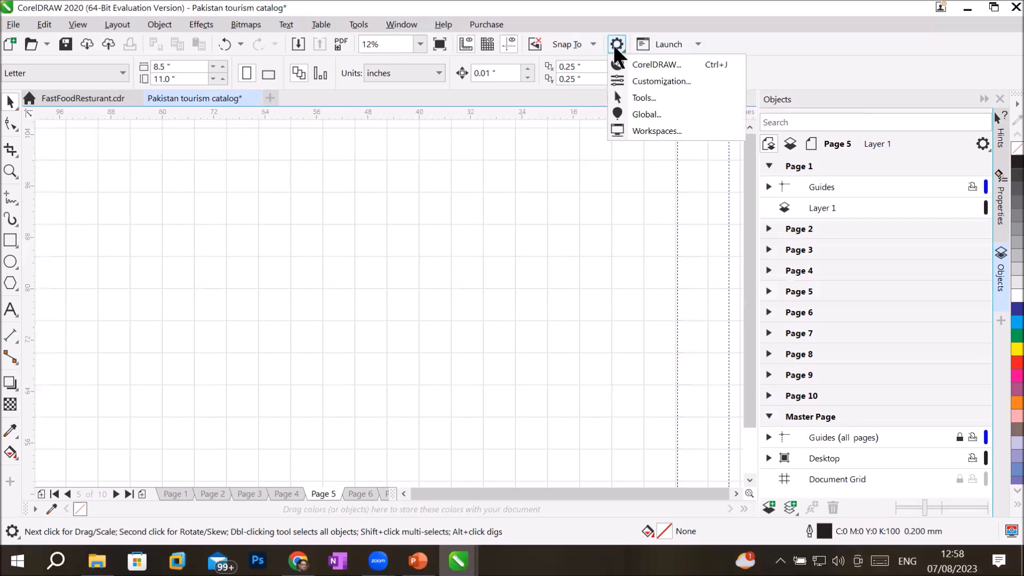
left_click(636, 65)
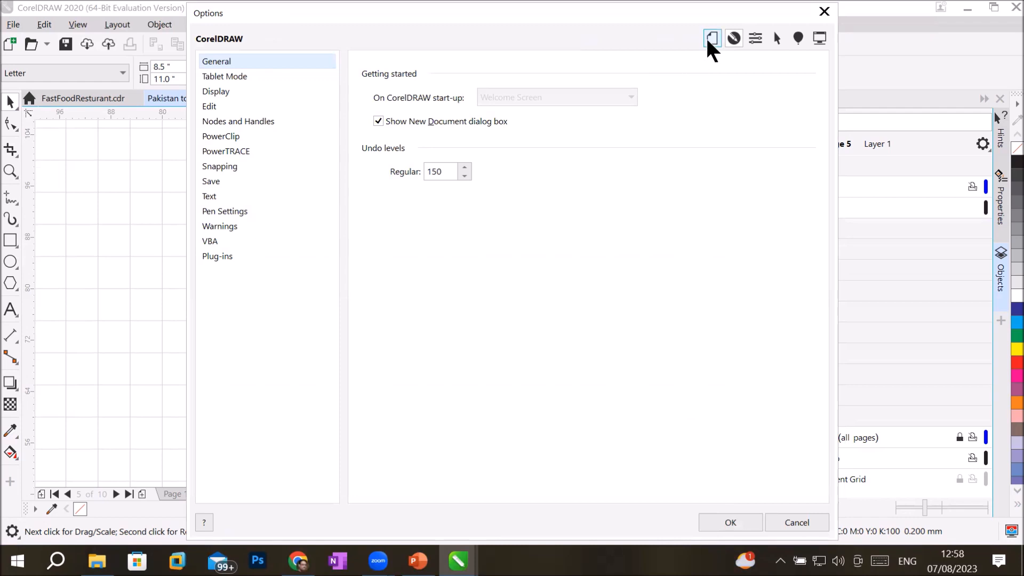
left_click(710, 40)
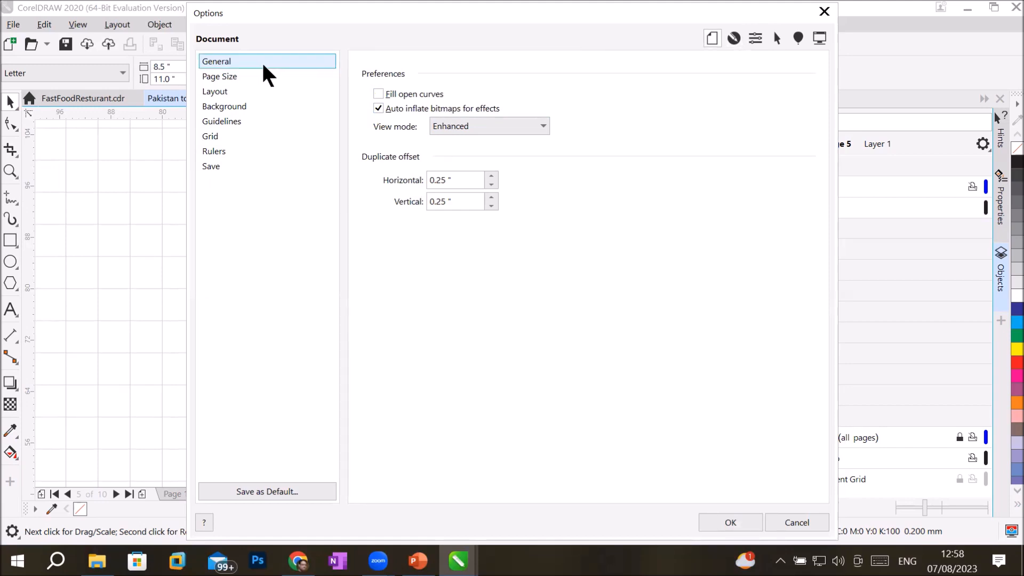
left_click(238, 76)
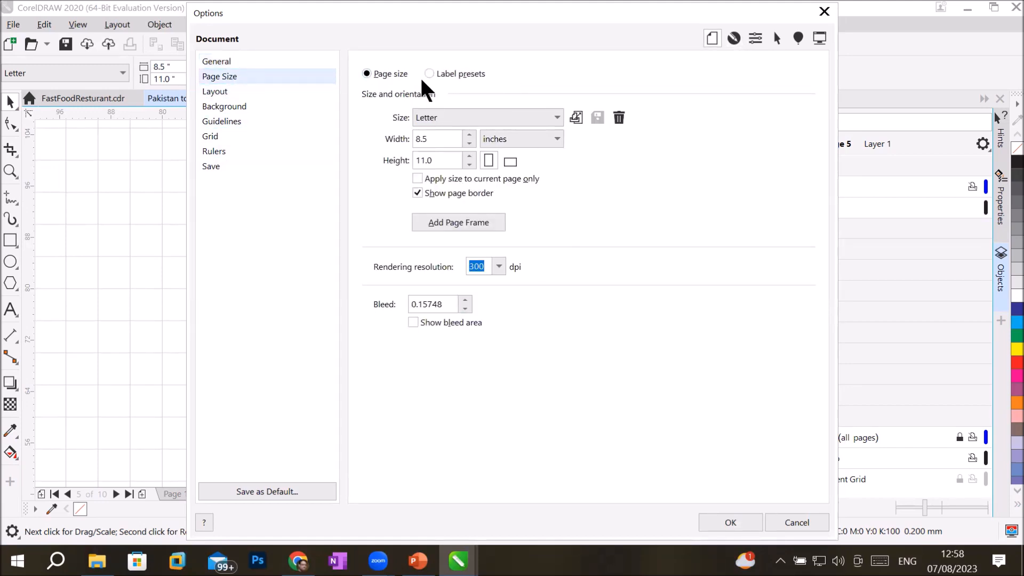
left_click(212, 138)
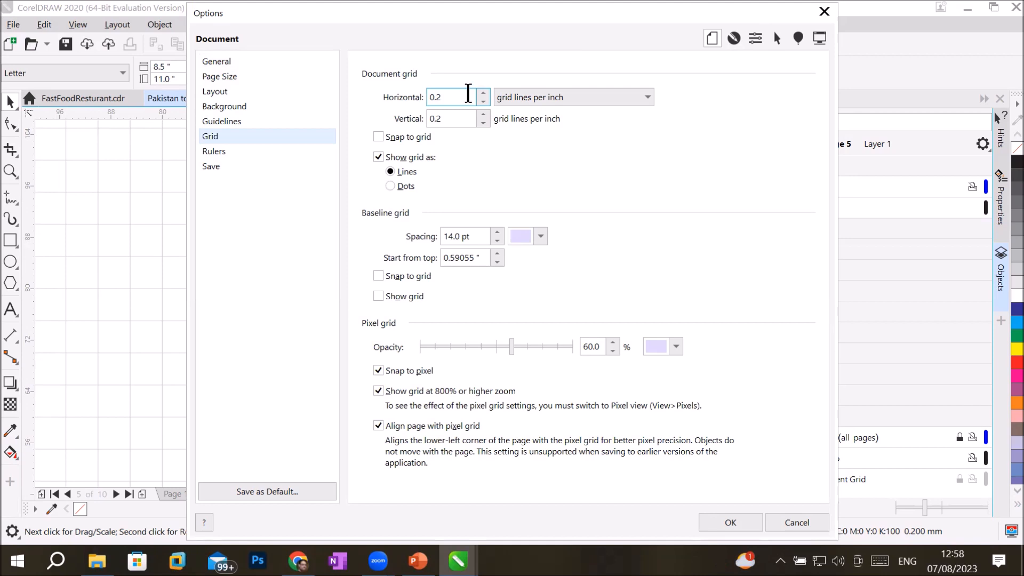
Step: Set horizontal and vertical grid spacing to 1.0 lines per inch
left_click_drag(468, 94, 370, 96)
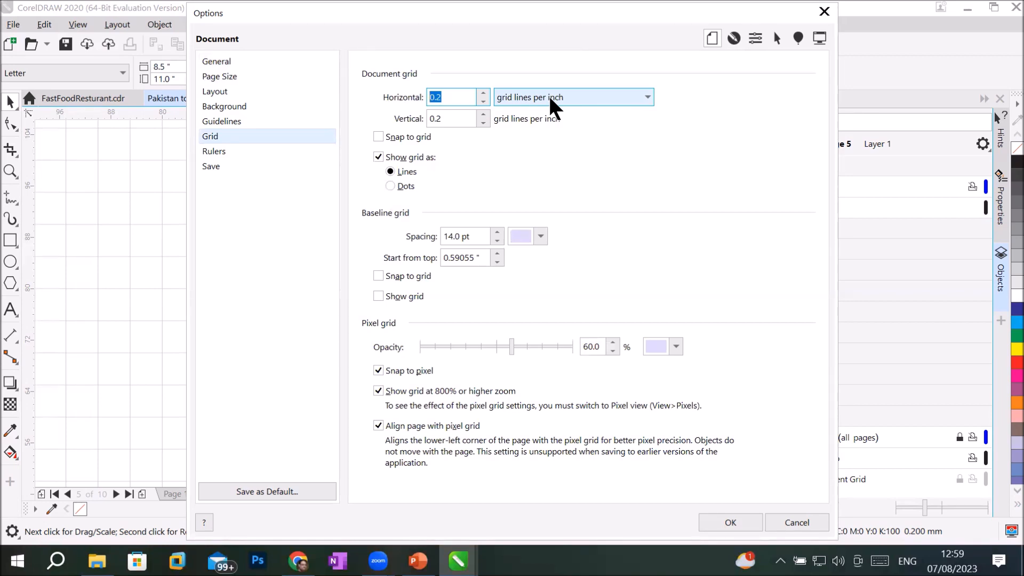
left_click(435, 98)
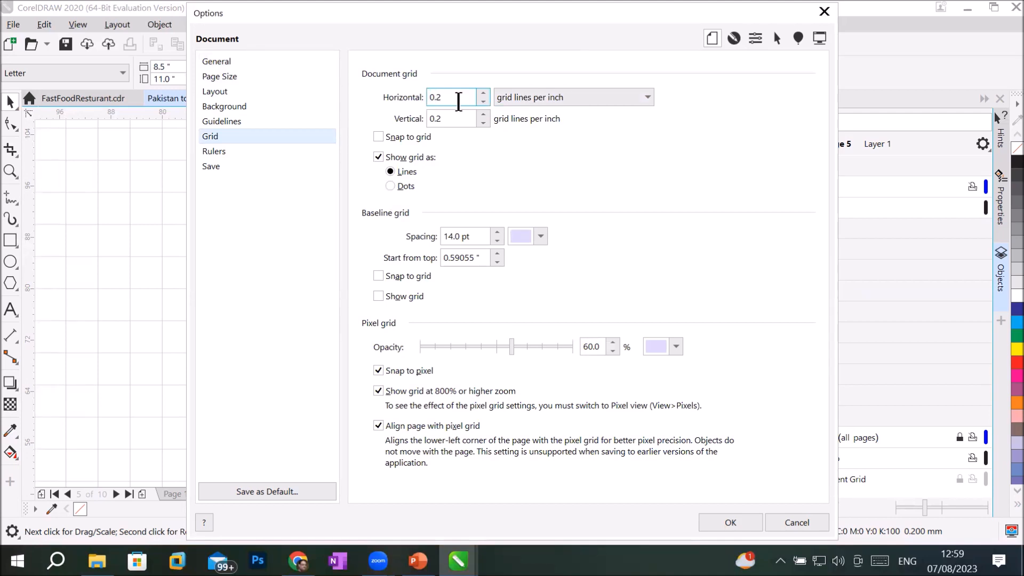
left_click_drag(461, 100, 386, 97)
type("1.0")
key("Tab")
type("1")
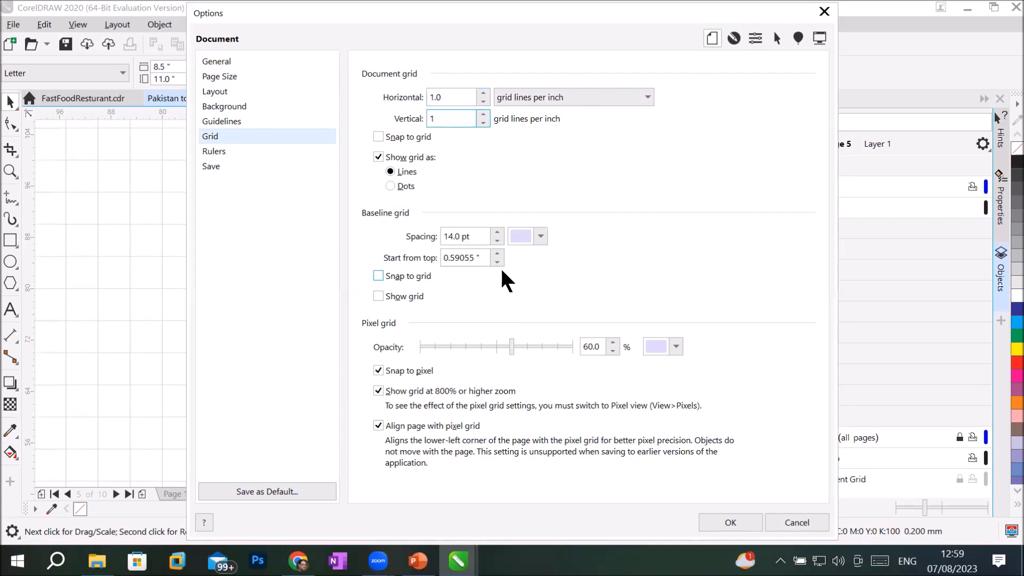
Step: Keep the grid shown and displayed as lines, and turn on Snap to grid
left_click(405, 186)
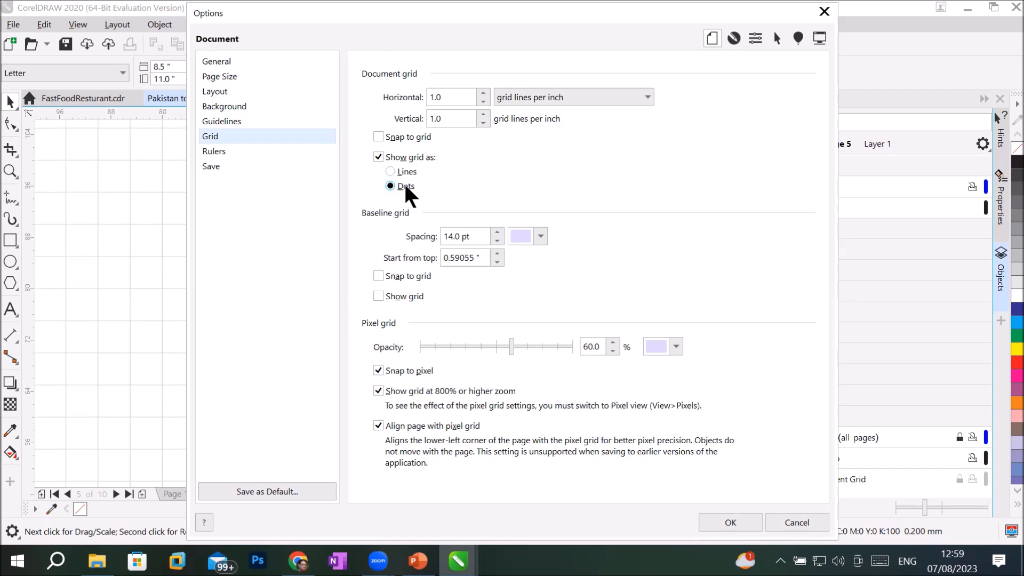
left_click(409, 173)
left_click(409, 160)
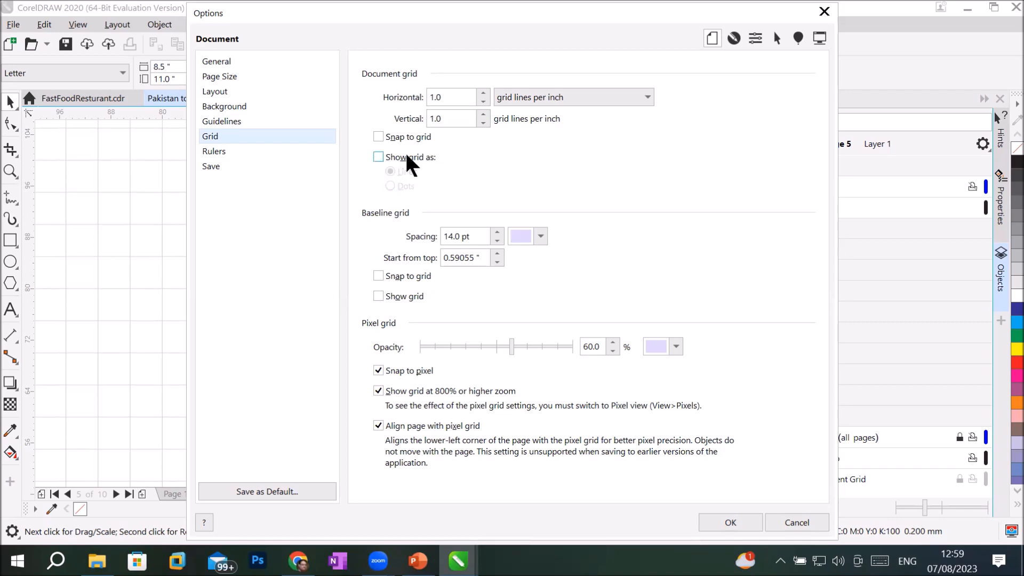
left_click(407, 157)
left_click(408, 137)
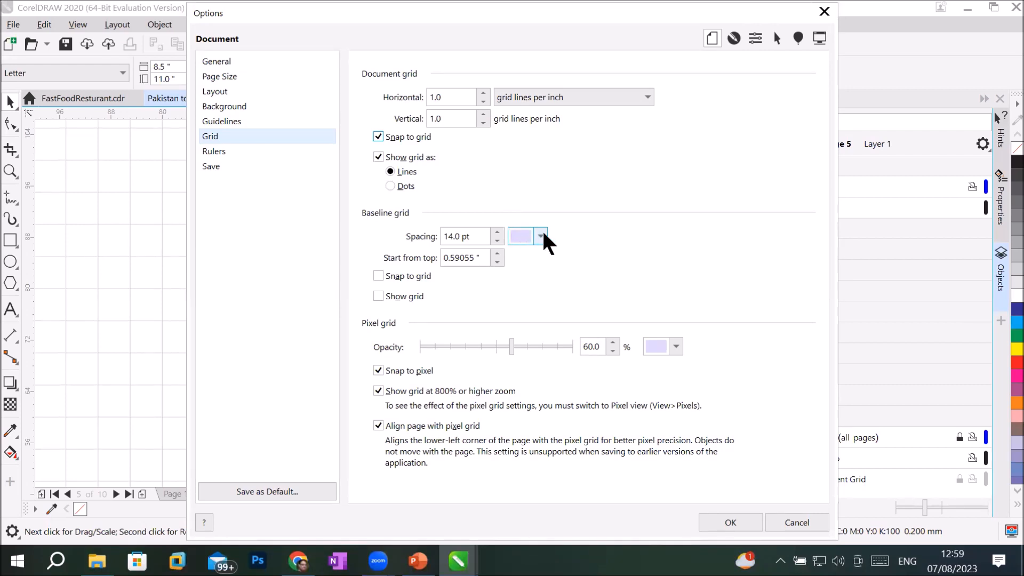
Step: Set the baseline grid colour to blue #001DF7 and apply the grid settings with OK
left_click(540, 236)
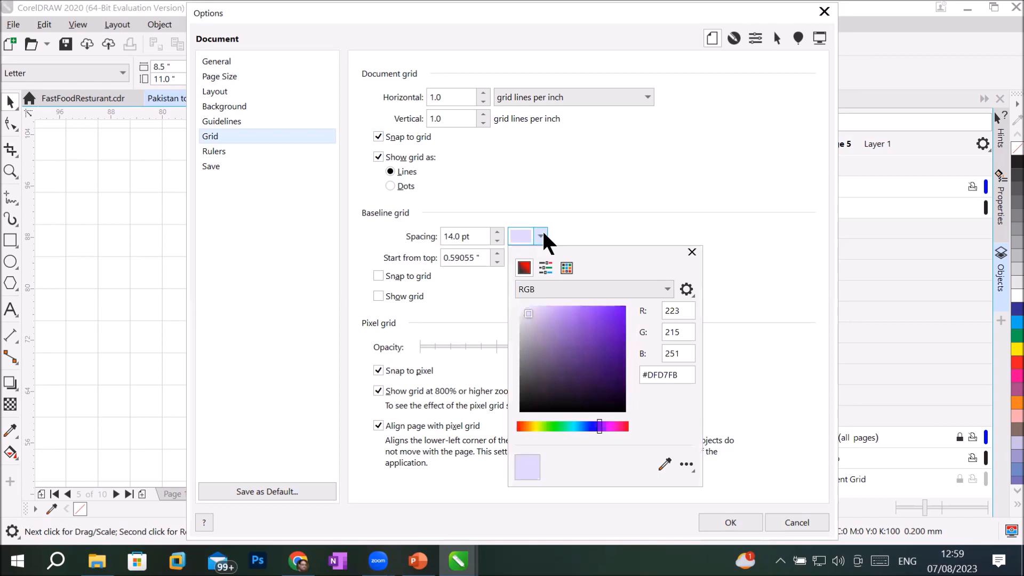
left_click(590, 425)
left_click(621, 309)
left_click_drag(621, 309, 626, 309)
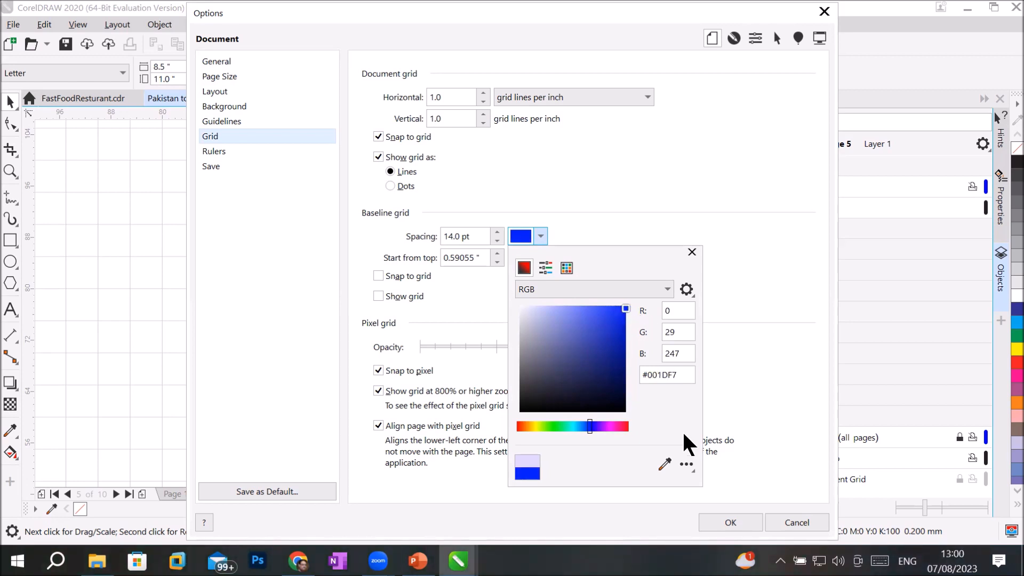
left_click(605, 220)
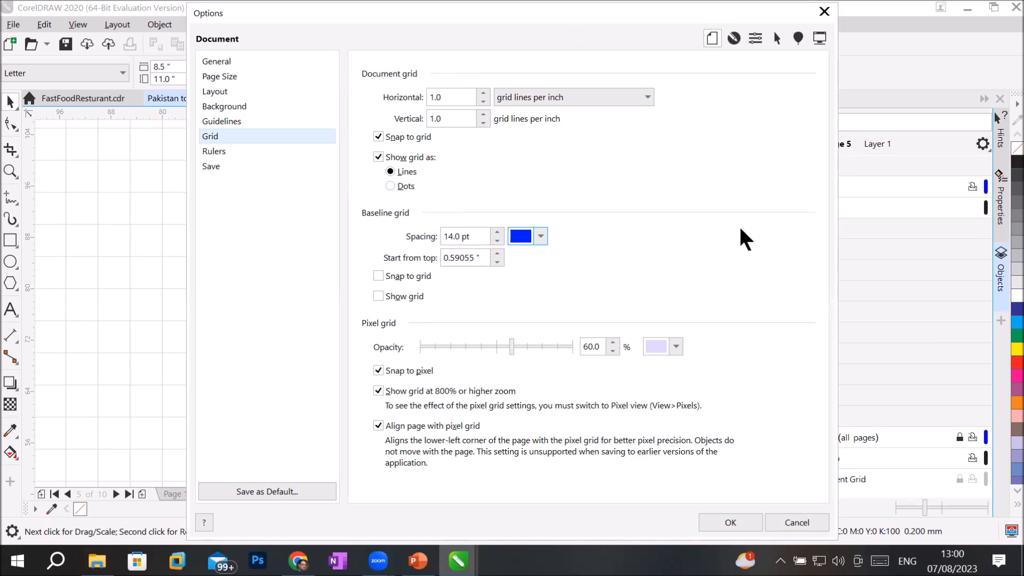
left_click(724, 522)
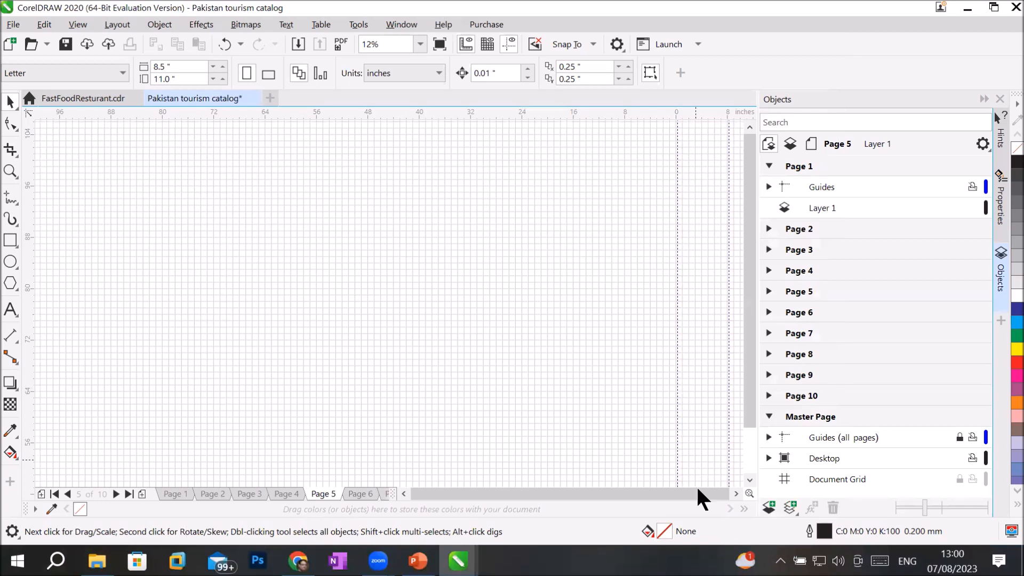
Step: Toggle the Document Grid visibility off and on twice, leaving it shown
left_click(945, 479)
left_click(946, 478)
left_click(945, 478)
left_click(946, 478)
Step: Zoom to fit Page 5, then zoom in and out to inspect the one-inch grid
left_click(10, 171)
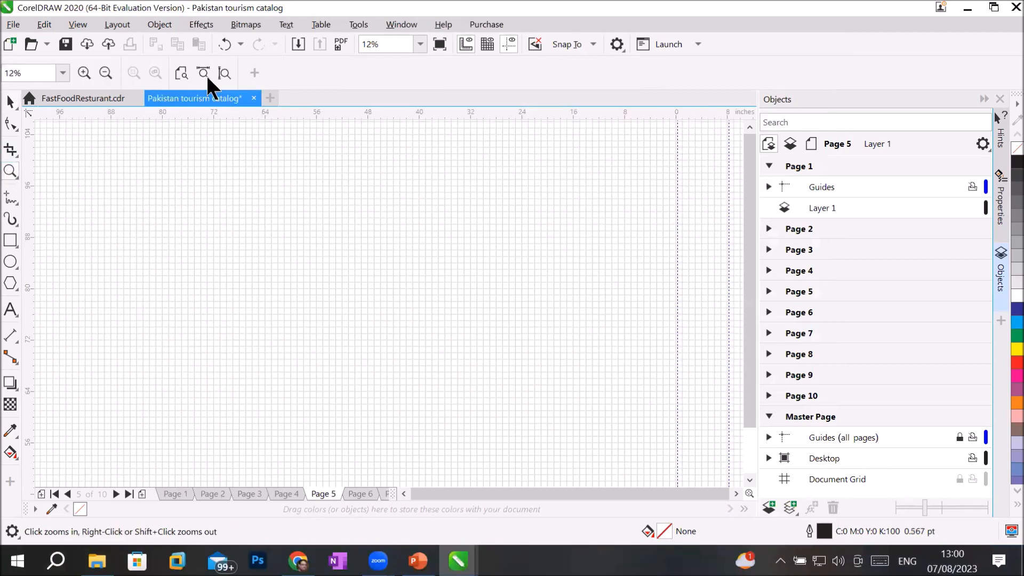
left_click(224, 74)
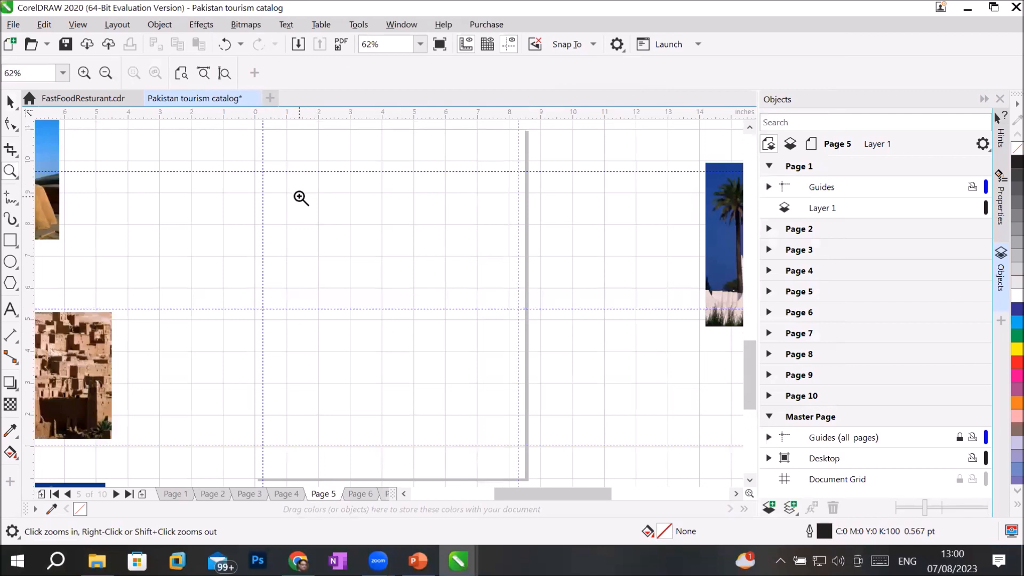
left_click(273, 125)
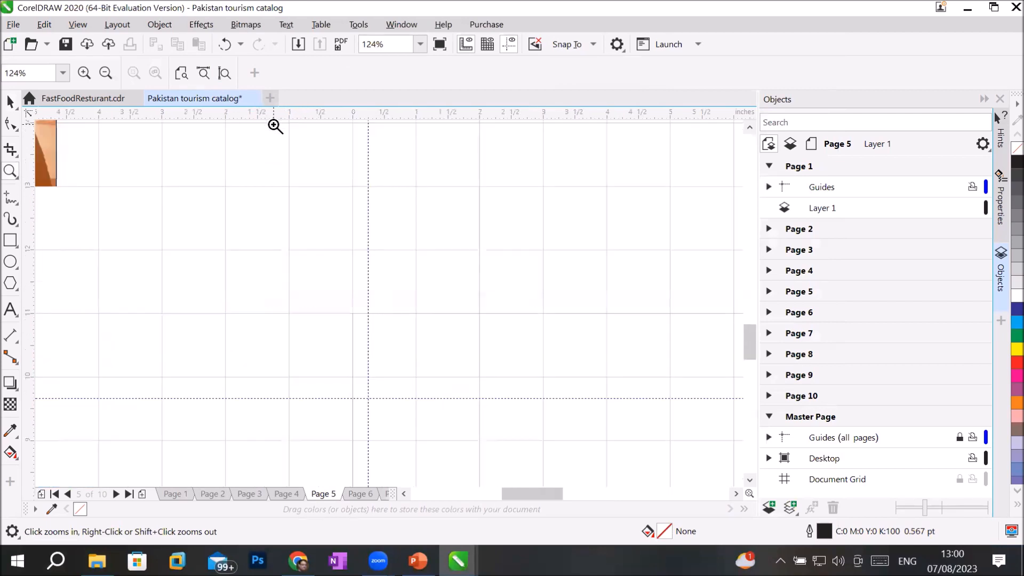
right_click(533, 184)
right_click(534, 184)
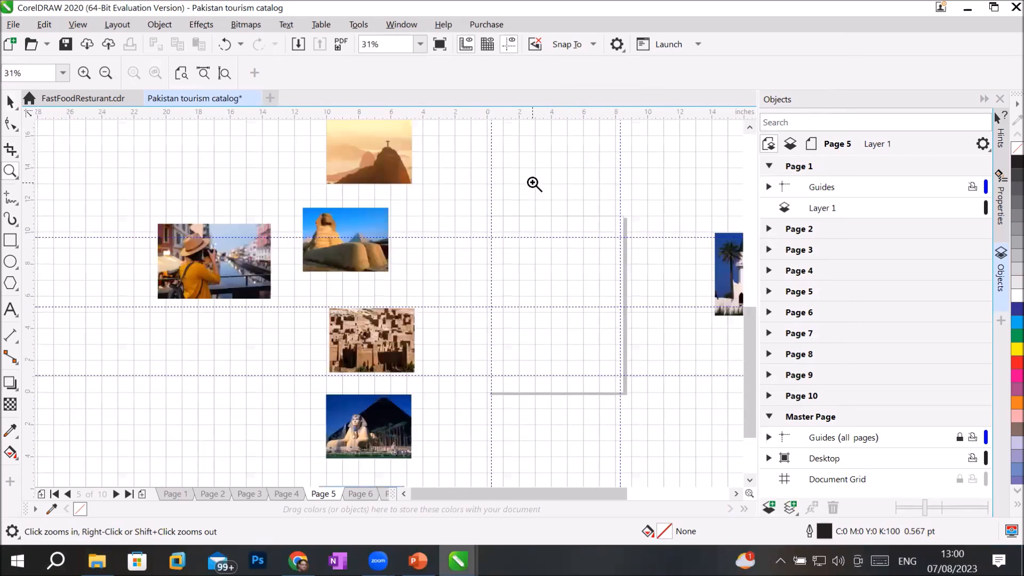
left_click(571, 257)
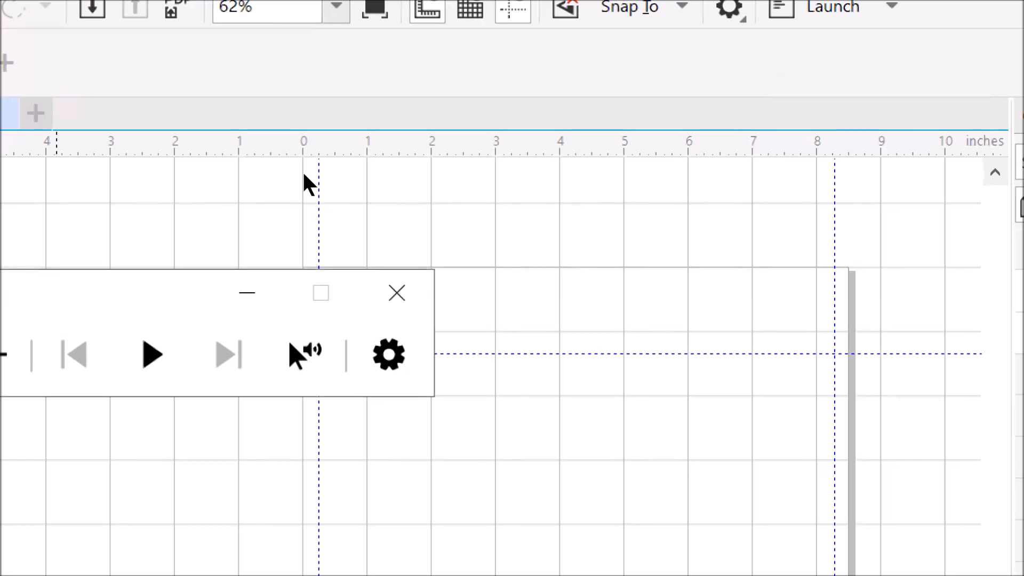
left_click_drag(303, 174, 235, 100)
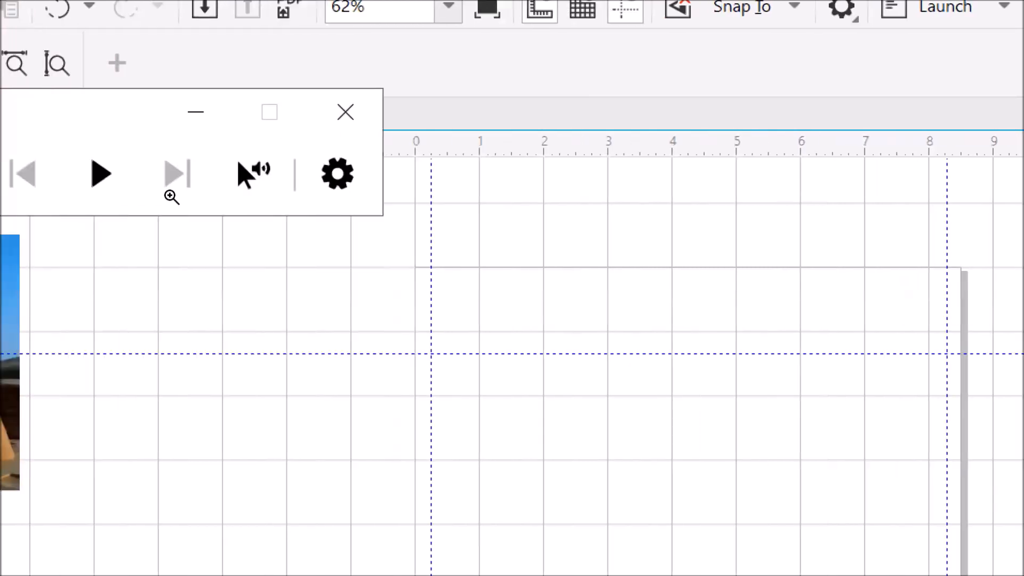
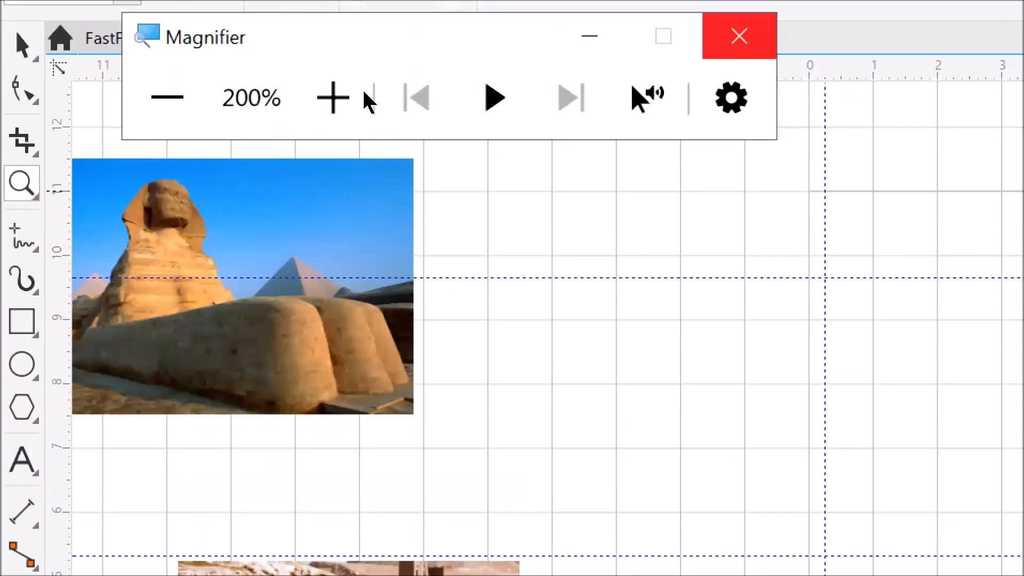
Step: Close the Magnifier and zoom in on the empty Page 5, ready to draw a rectangle
left_click(739, 36)
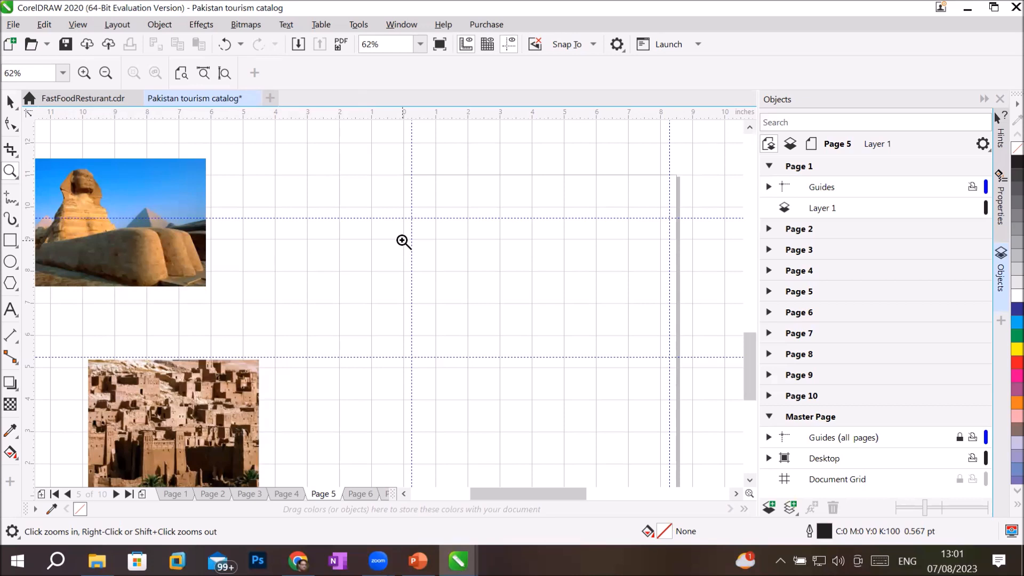
left_click(514, 229)
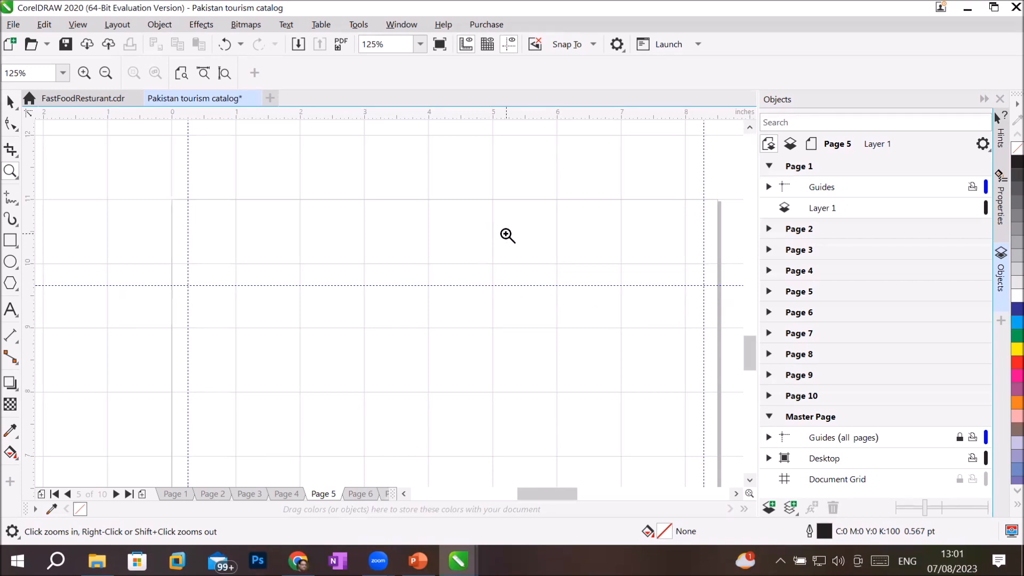
left_click(10, 240)
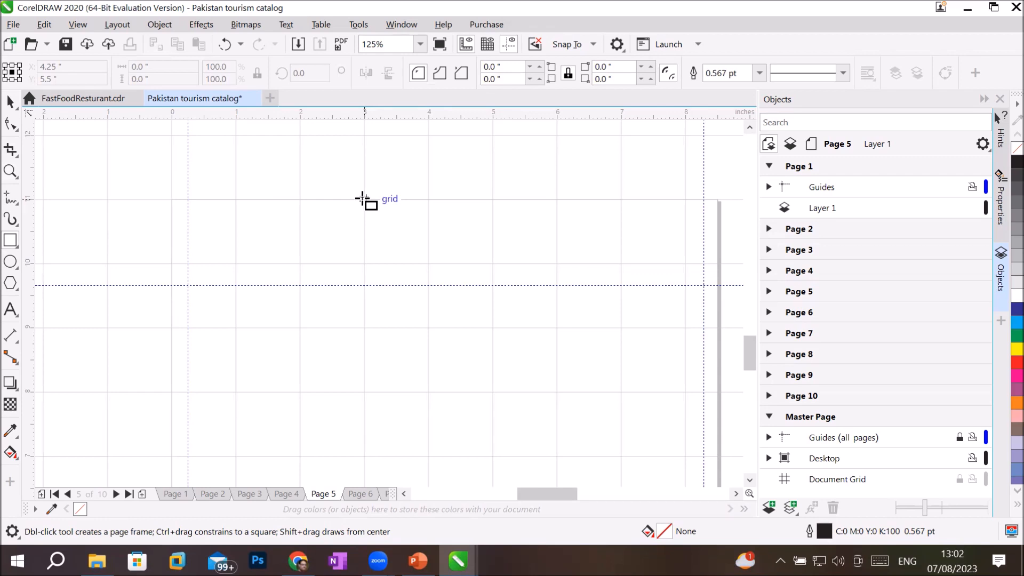
left_click_drag(363, 200, 427, 262)
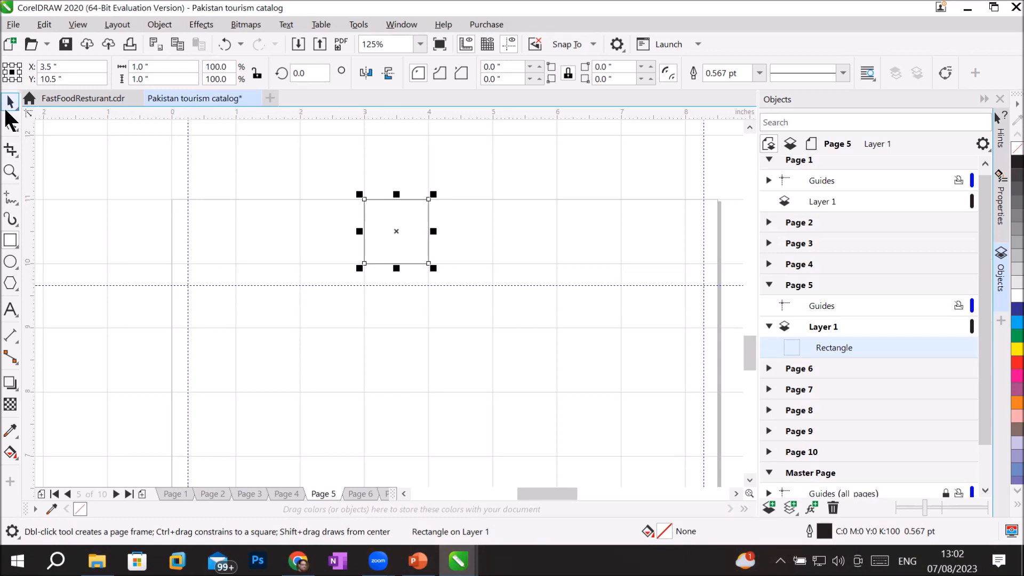
left_click(10, 100)
left_click_drag(382, 211, 642, 206)
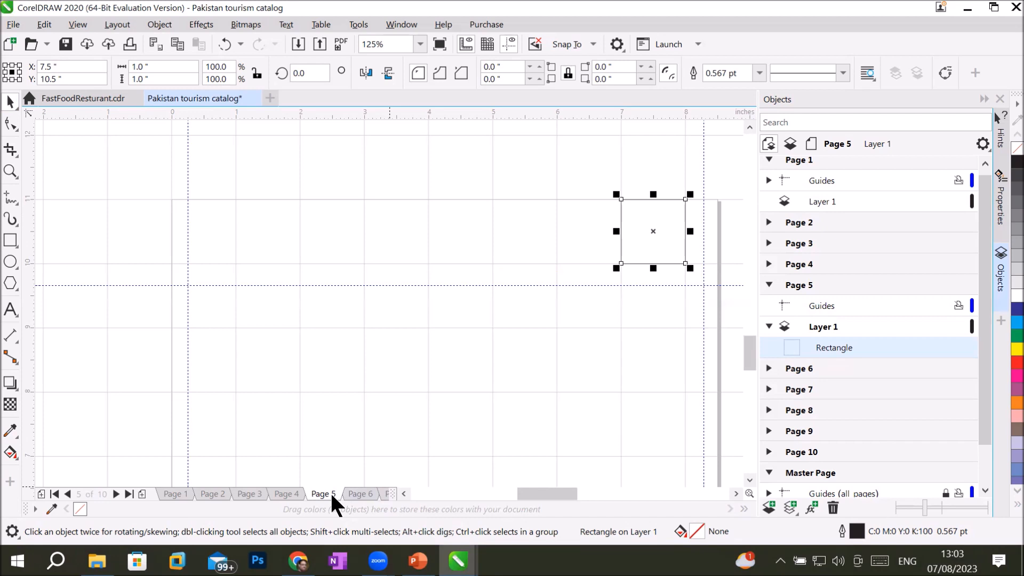
key("Delete")
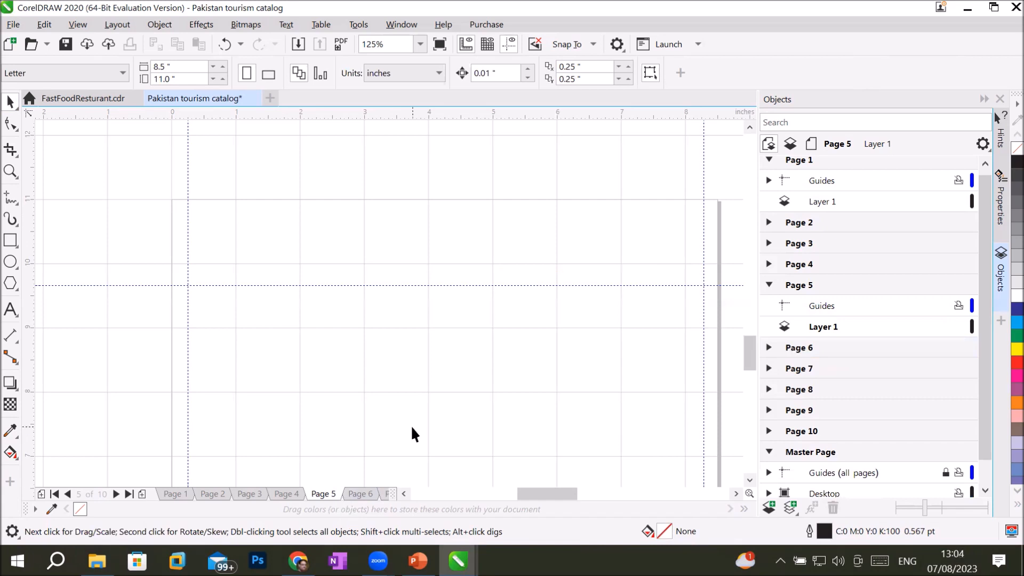
Step: Collapse Page 5 in the Objects docker, hide the document grid, and zoom out to the page
left_click(771, 282)
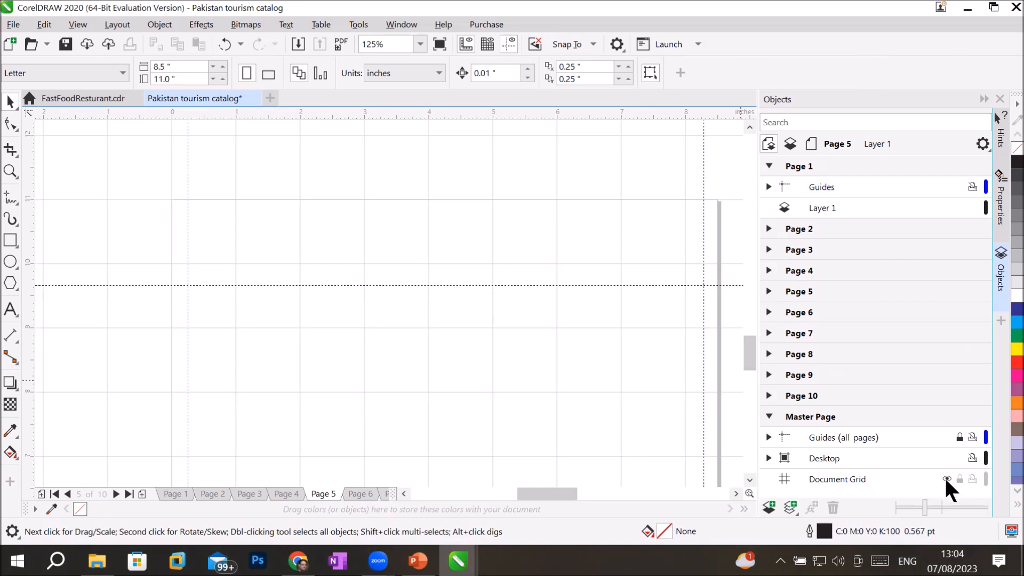
left_click(945, 478)
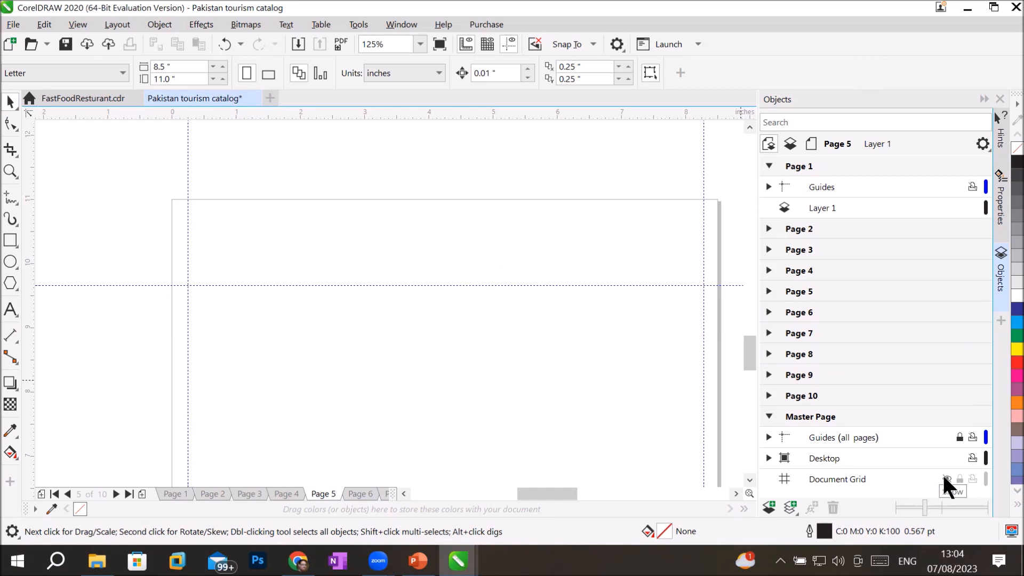
left_click(6, 171)
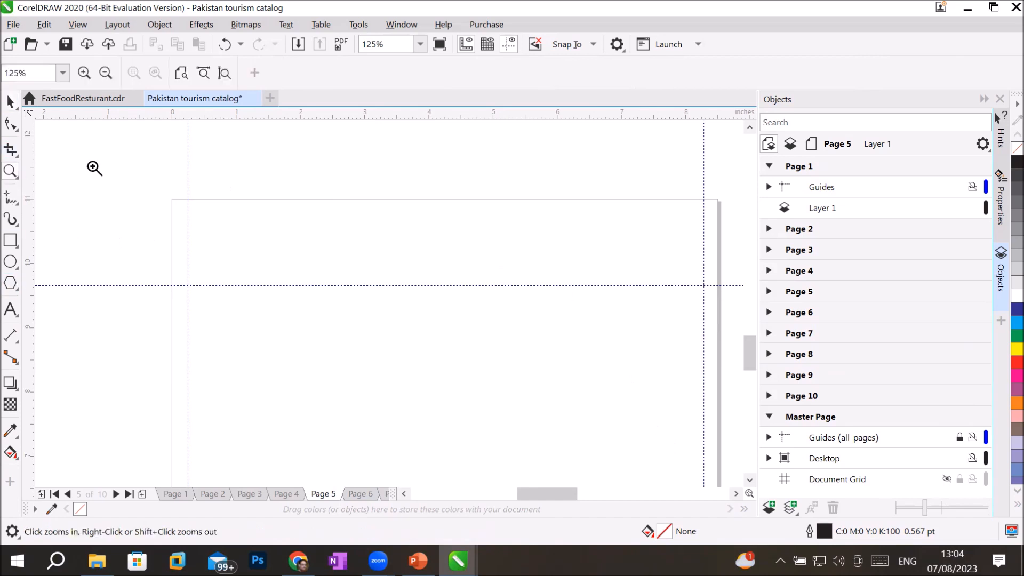
left_click(224, 73)
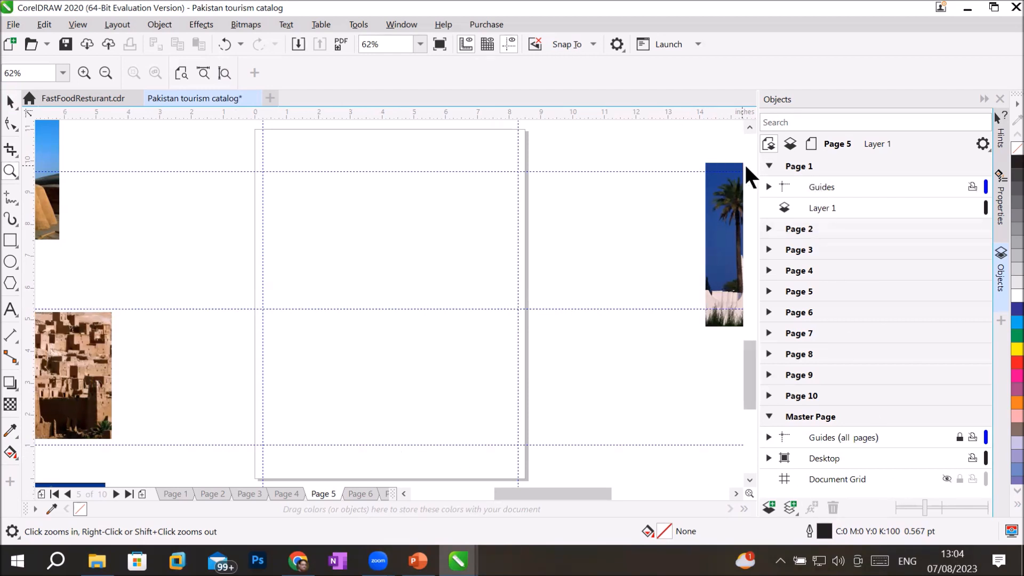
Step: Collapse Page 1 and inspect the right-click menus of Master Page and Document Grid
left_click(764, 167)
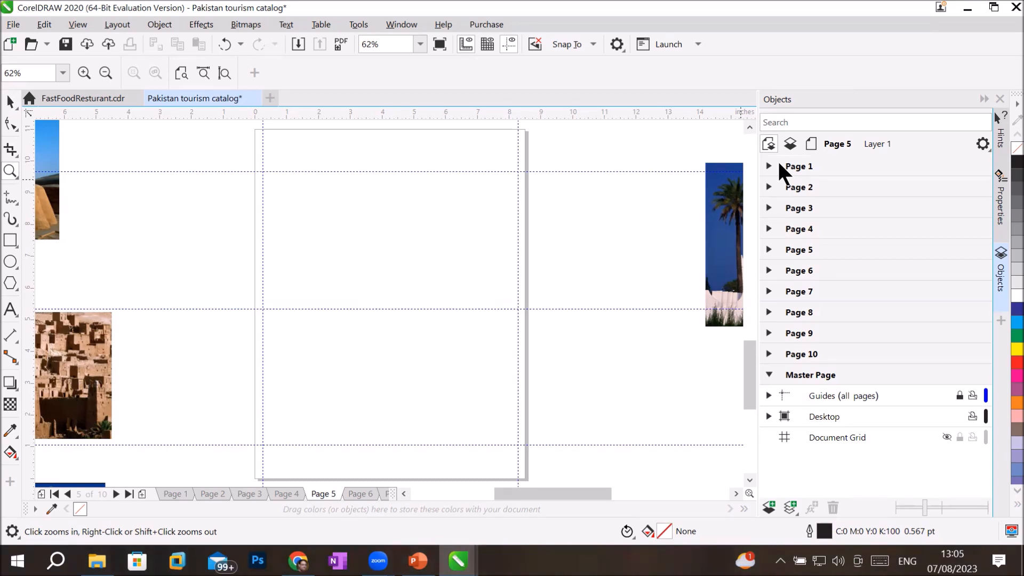
left_click(814, 373)
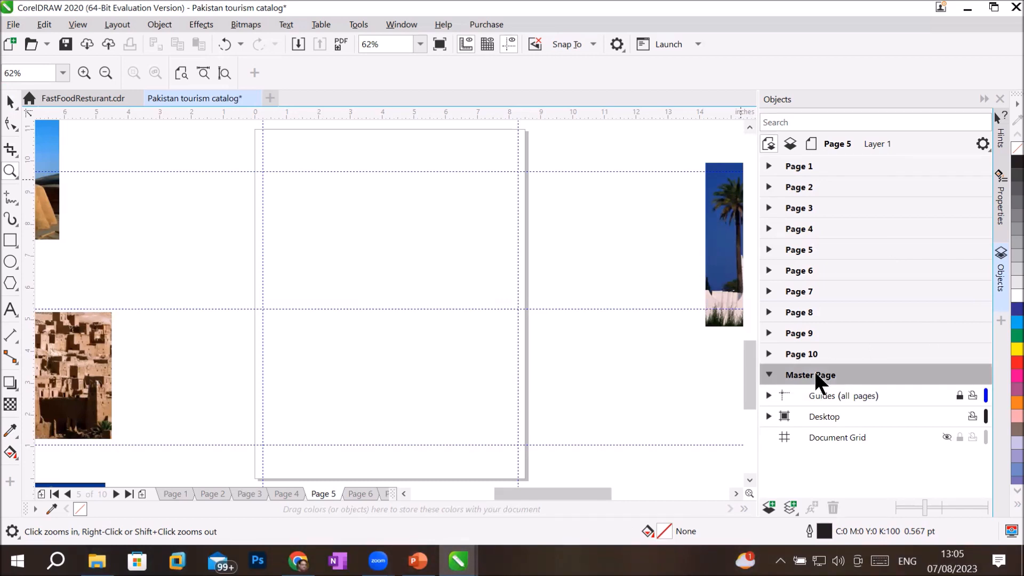
right_click(814, 374)
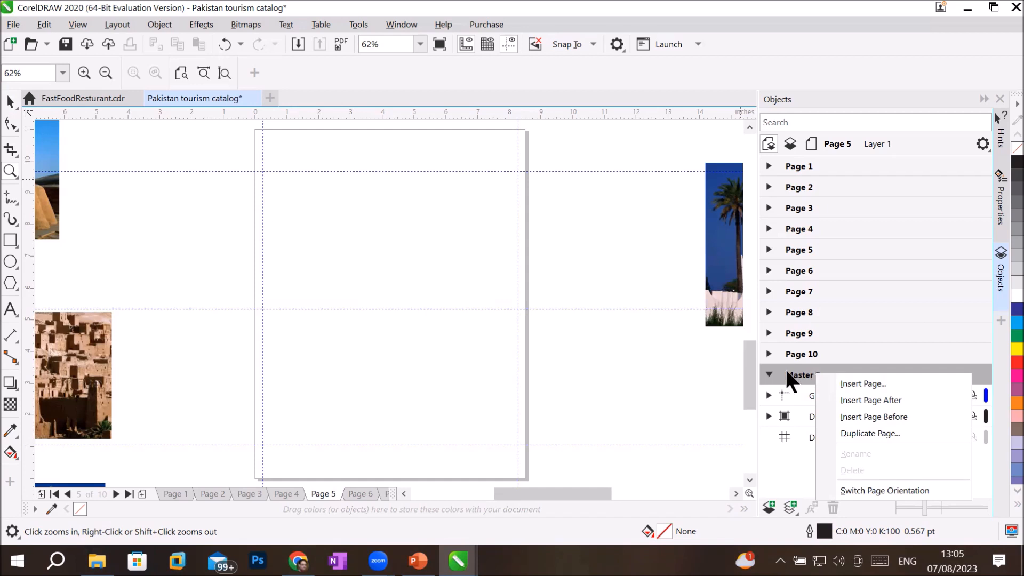
key("Escape")
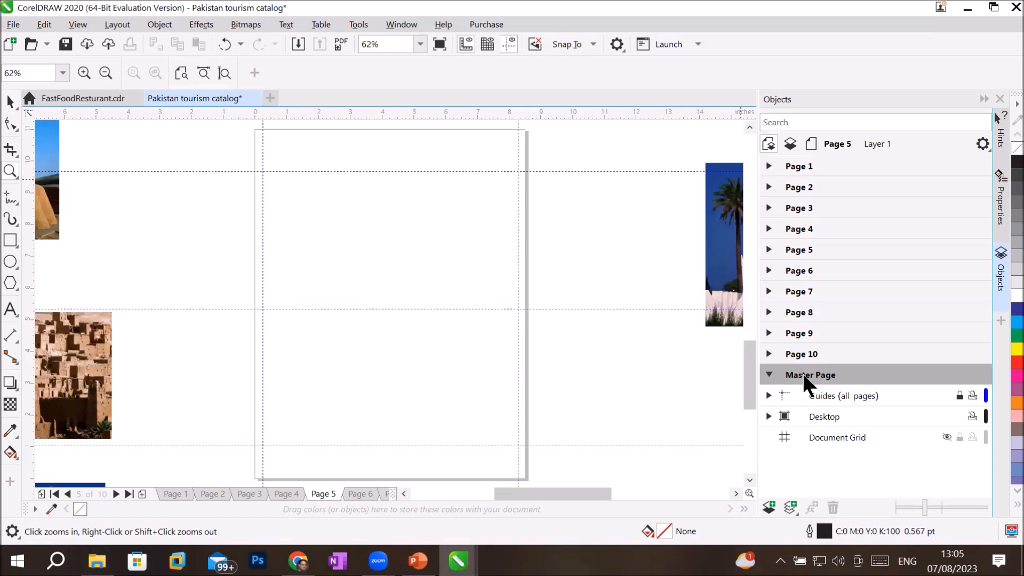
right_click(804, 377)
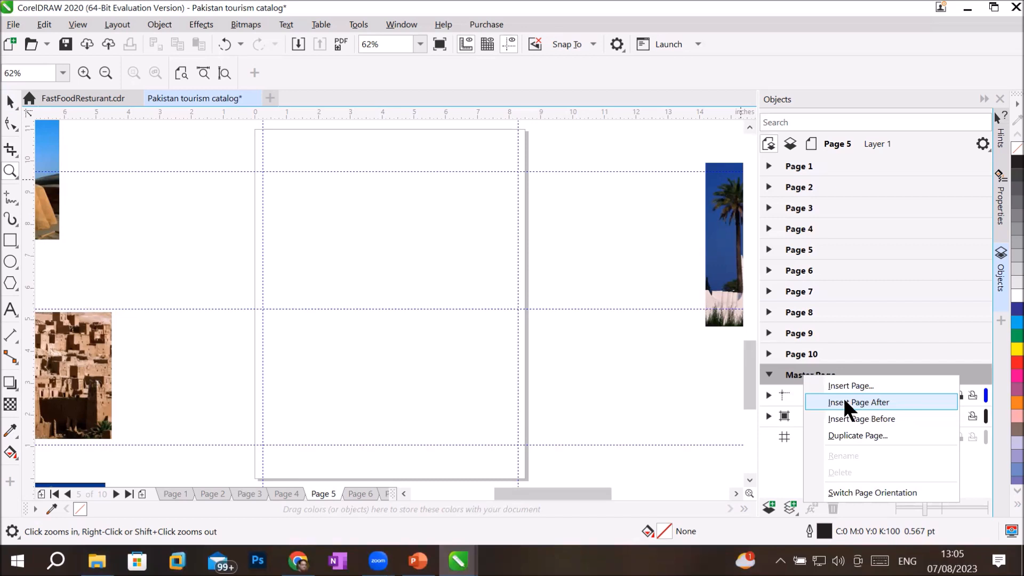
left_click(769, 371)
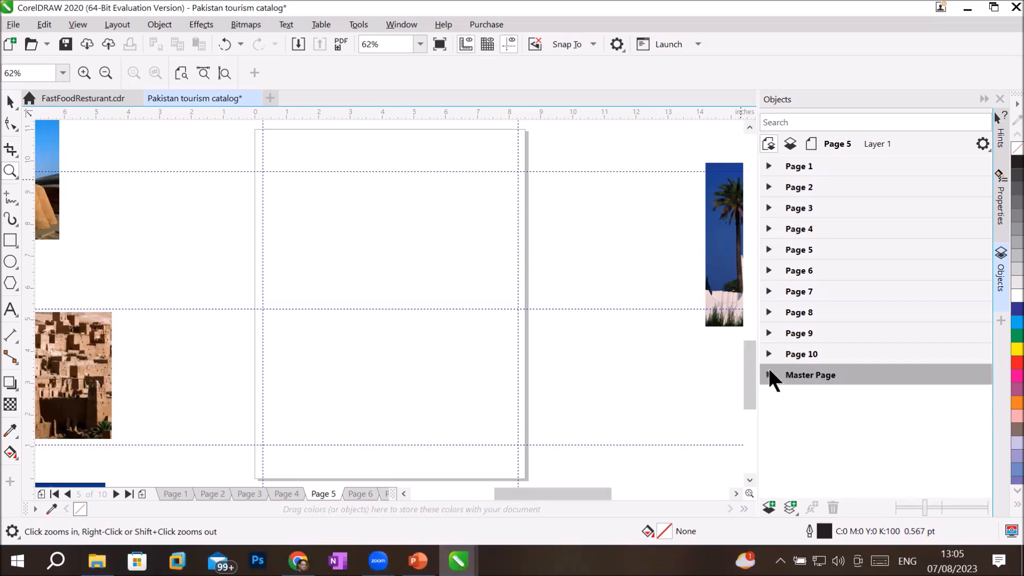
left_click(768, 372)
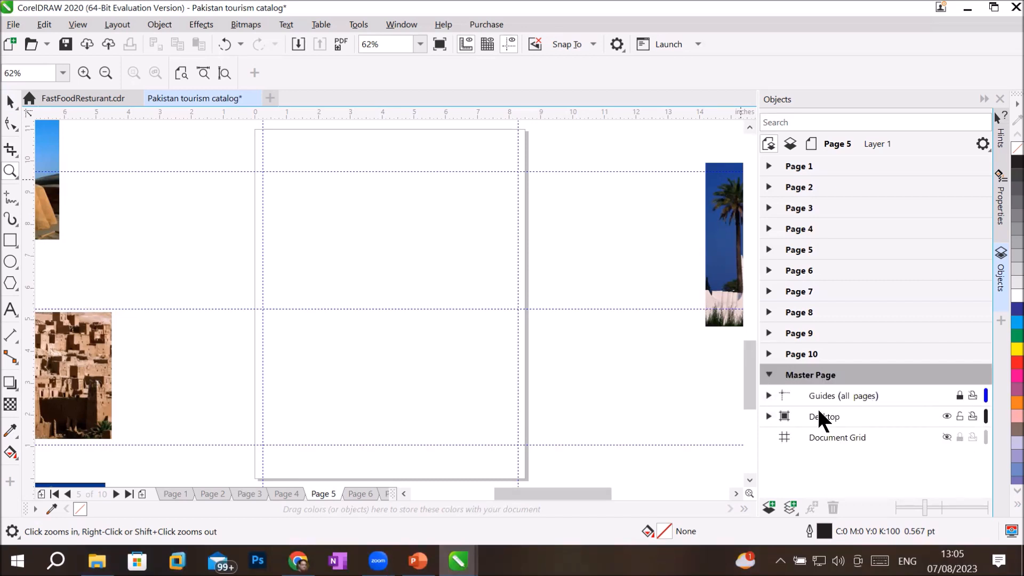
right_click(836, 444)
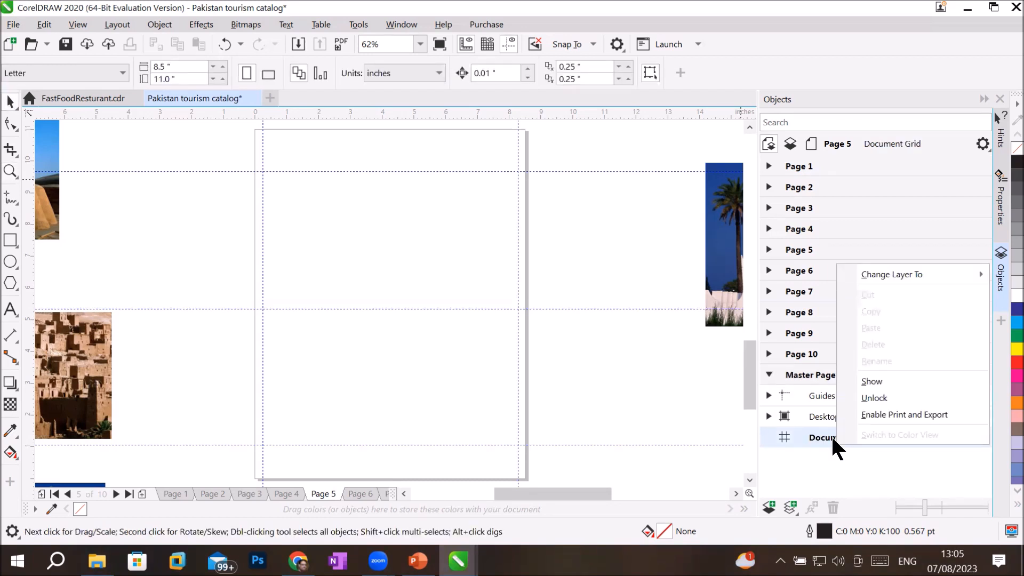
left_click(832, 436)
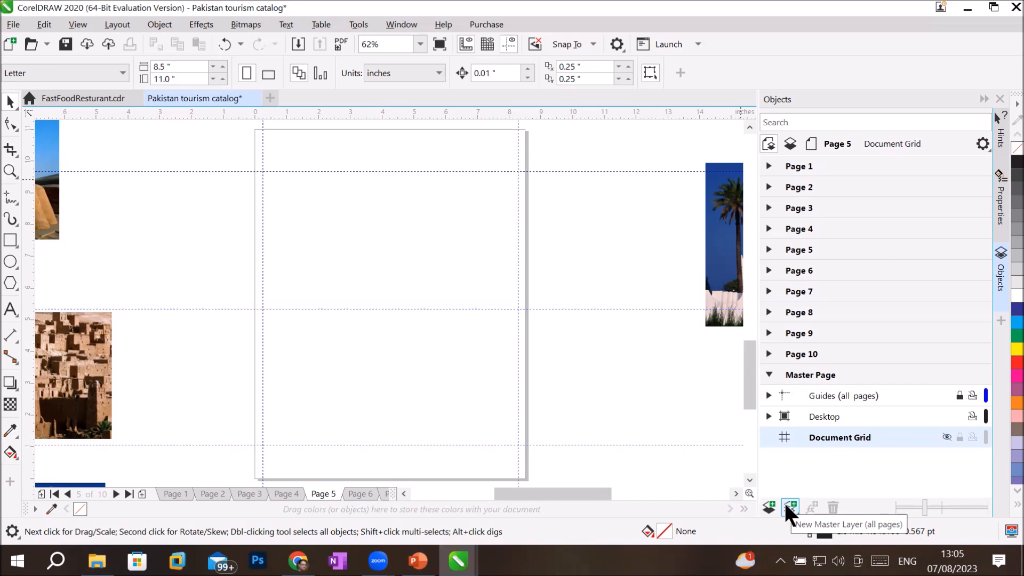
Step: Add a test all-pages master layer, delete it, then show the New Master Layer choices
left_click(785, 506)
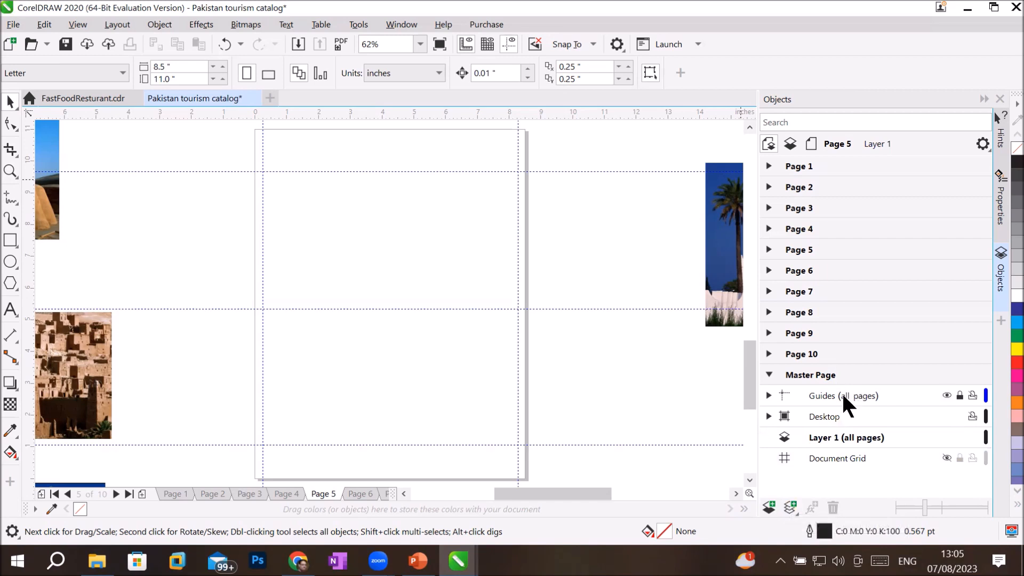
left_click(860, 436)
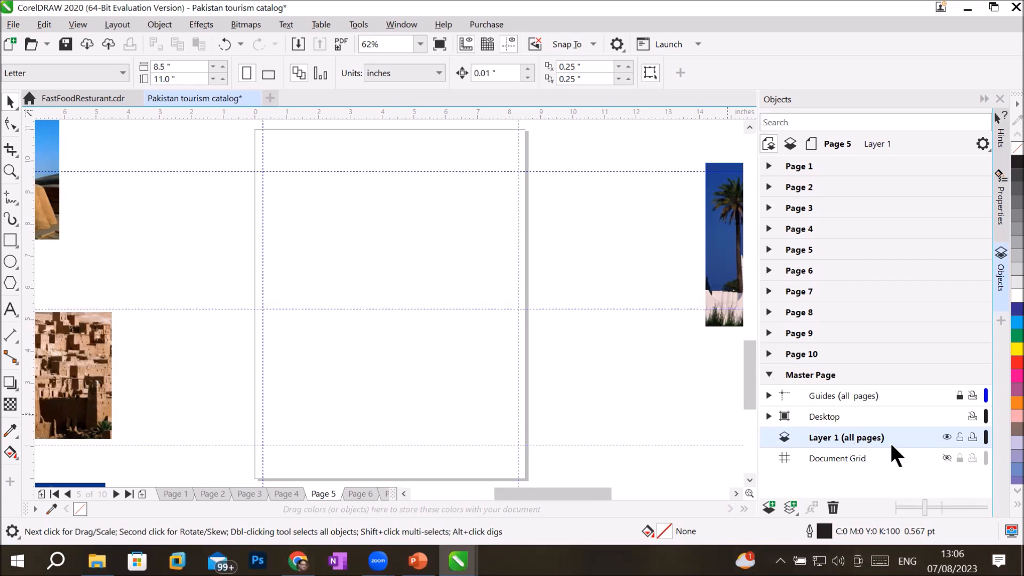
left_click(831, 504)
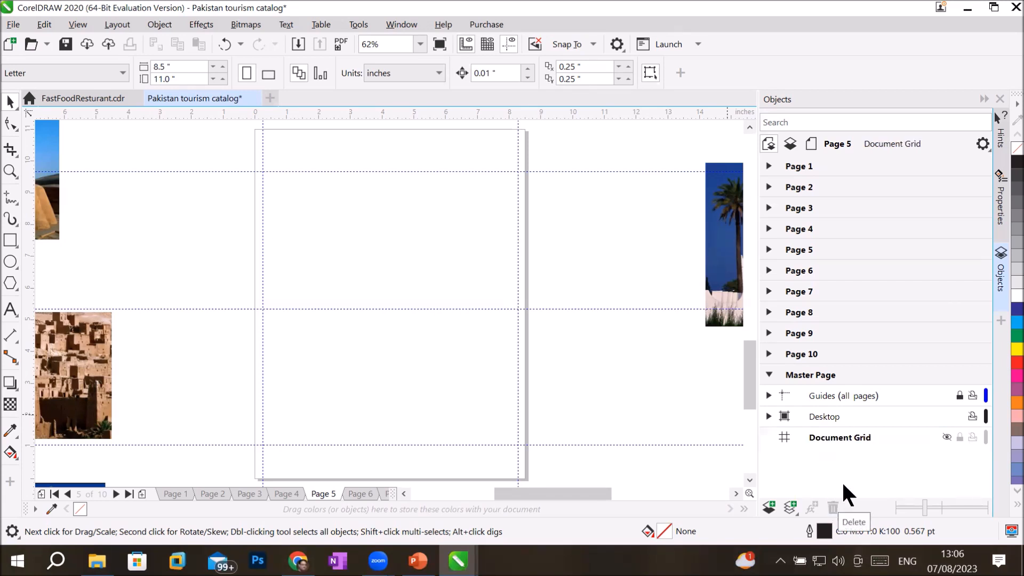
left_click(808, 367)
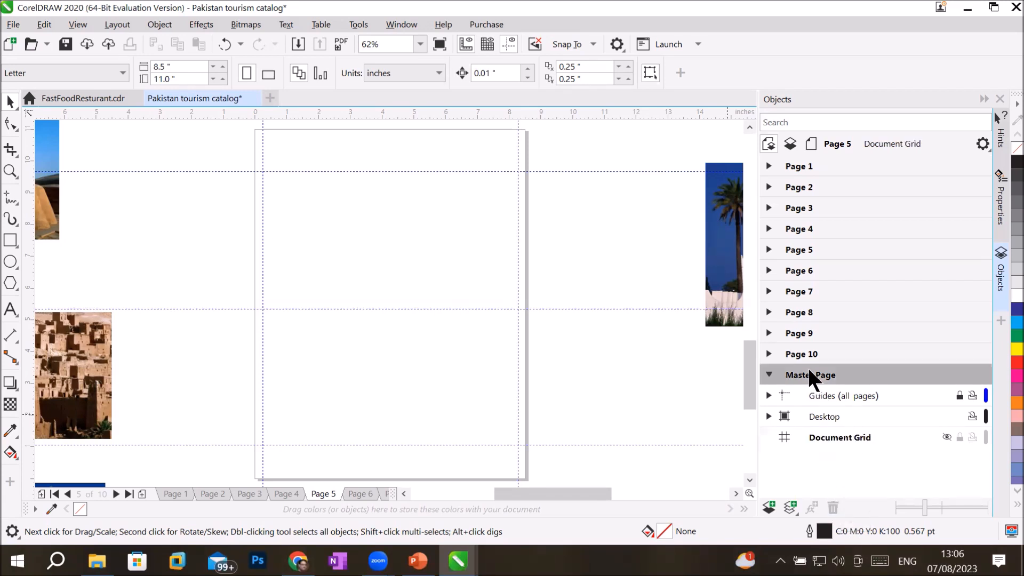
left_click(795, 509)
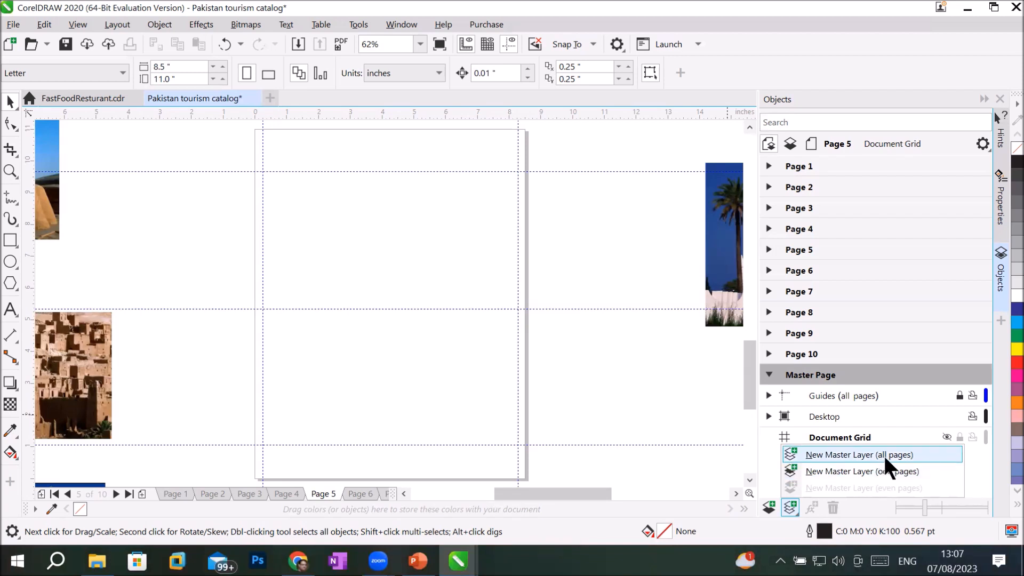
Step: Add a Layer 1 master layer for all pages and draw a blue header bar across the top
left_click(883, 454)
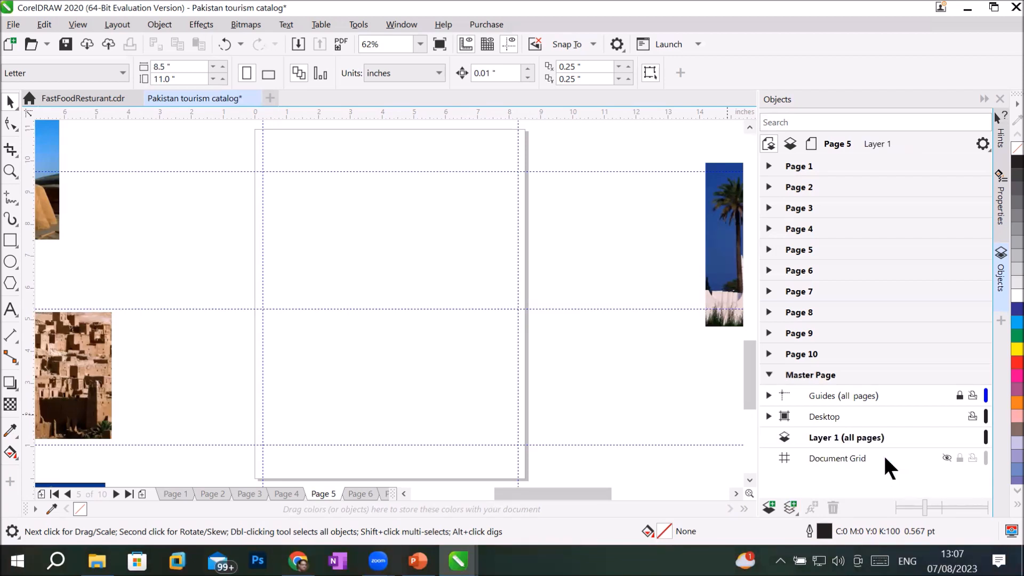
left_click(860, 431)
left_click(11, 240)
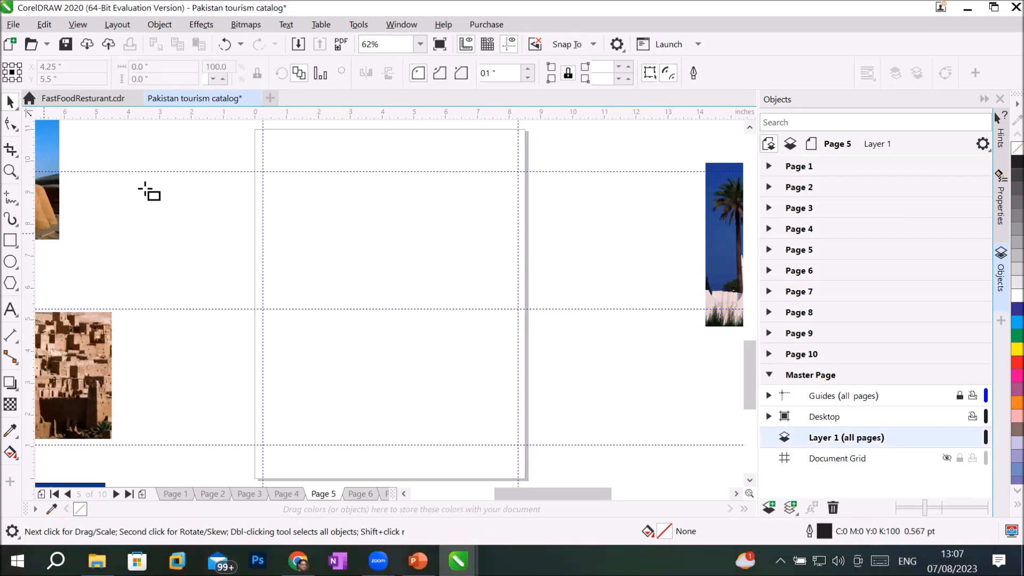
left_click_drag(255, 129, 523, 168)
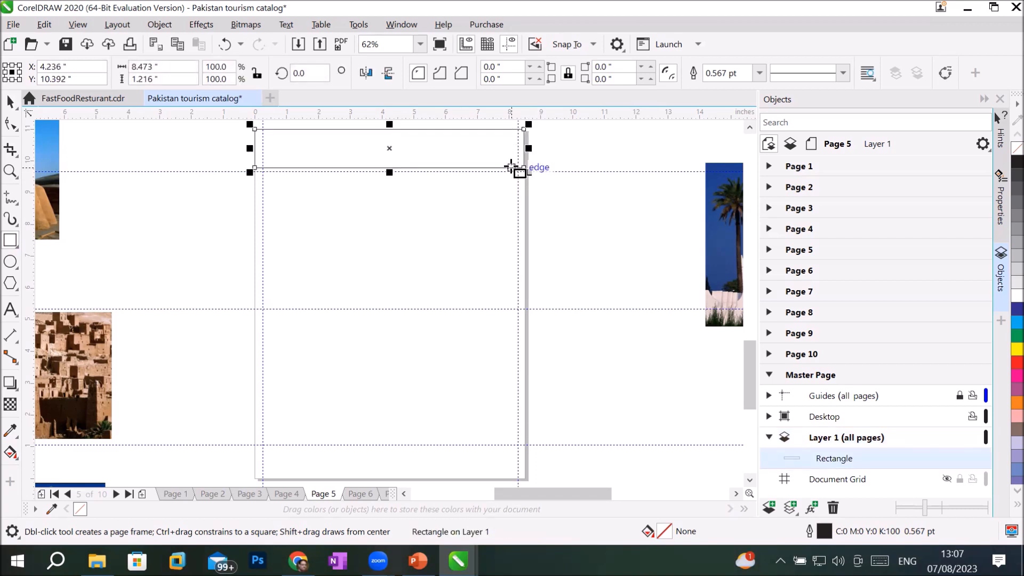
left_click(1004, 321)
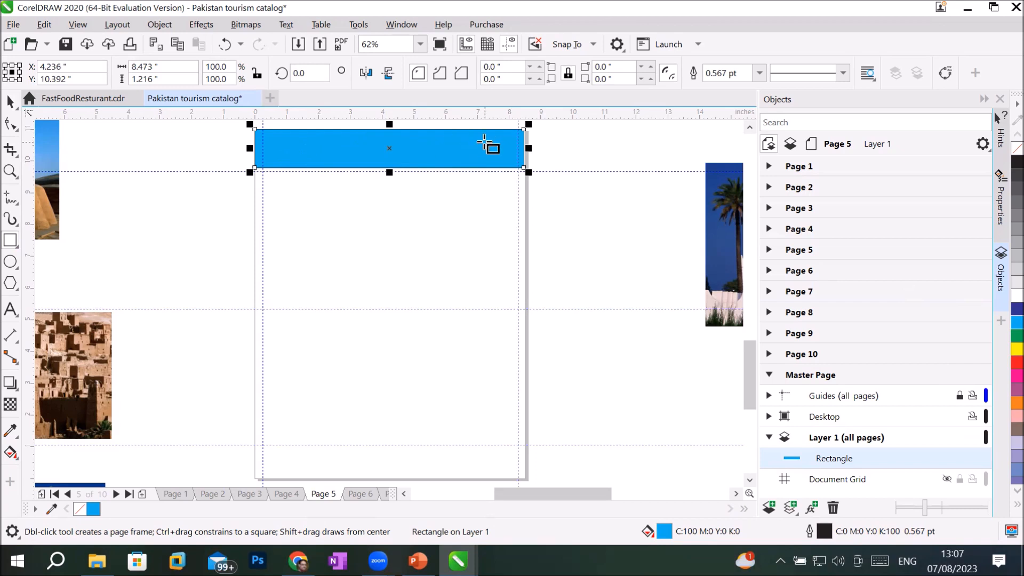
Step: Move to Page 3 and make the all-pages master layer current again
left_click(11, 310)
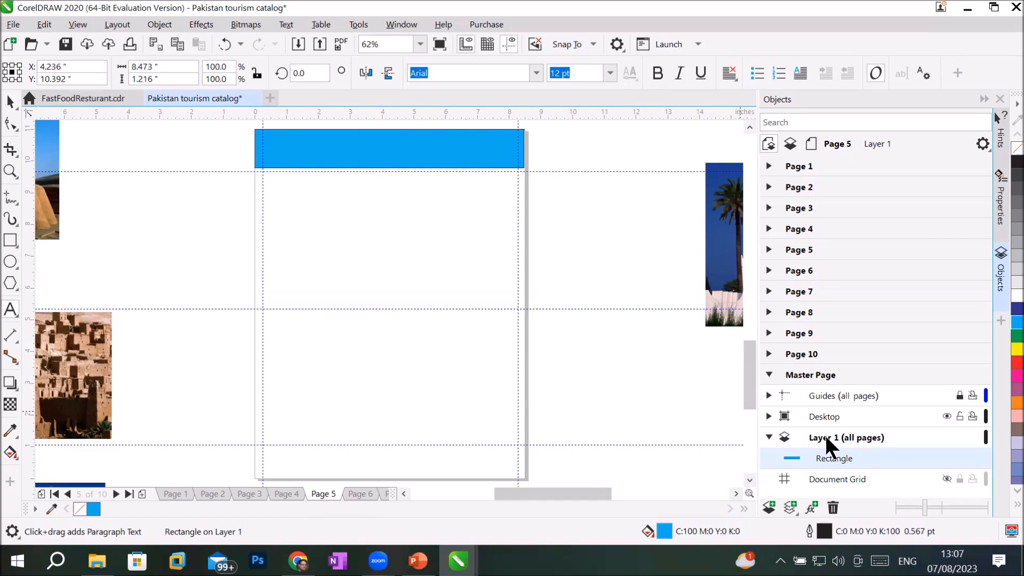
left_click(852, 439)
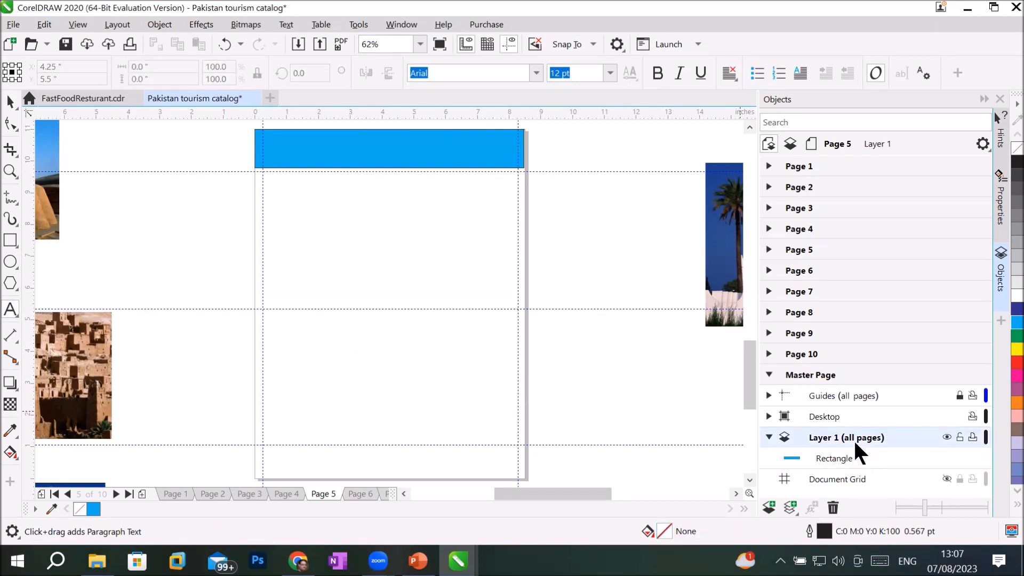
left_click(798, 207)
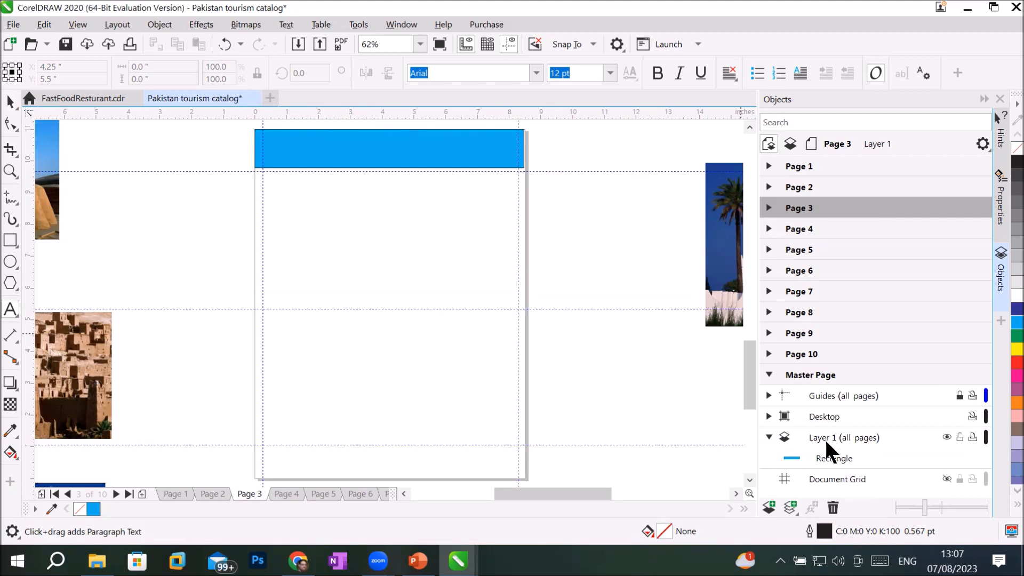
left_click(800, 438)
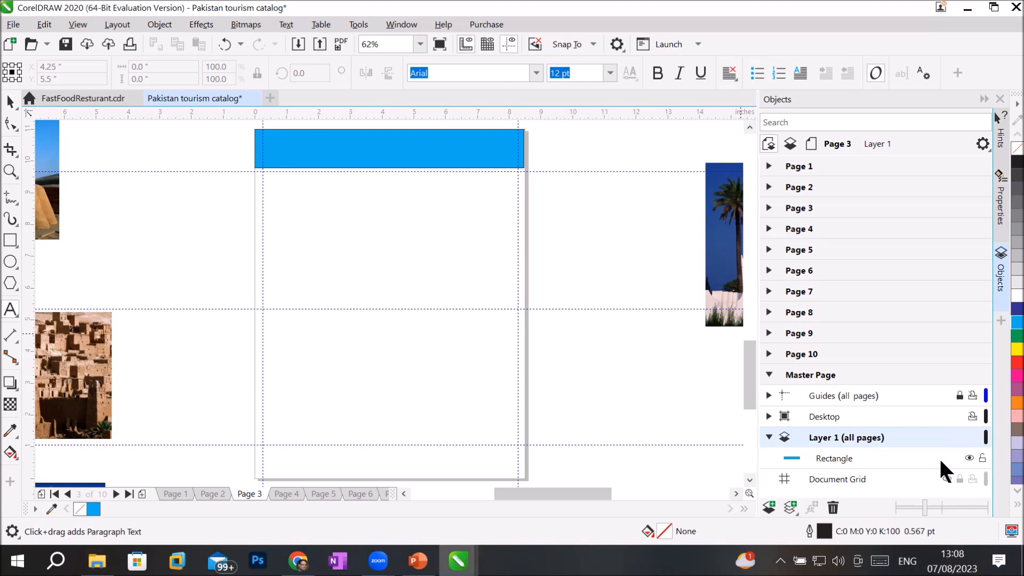
Step: Rename master Layer 1 to 'Title for all pages' and make it the working layer
double_click(819, 437)
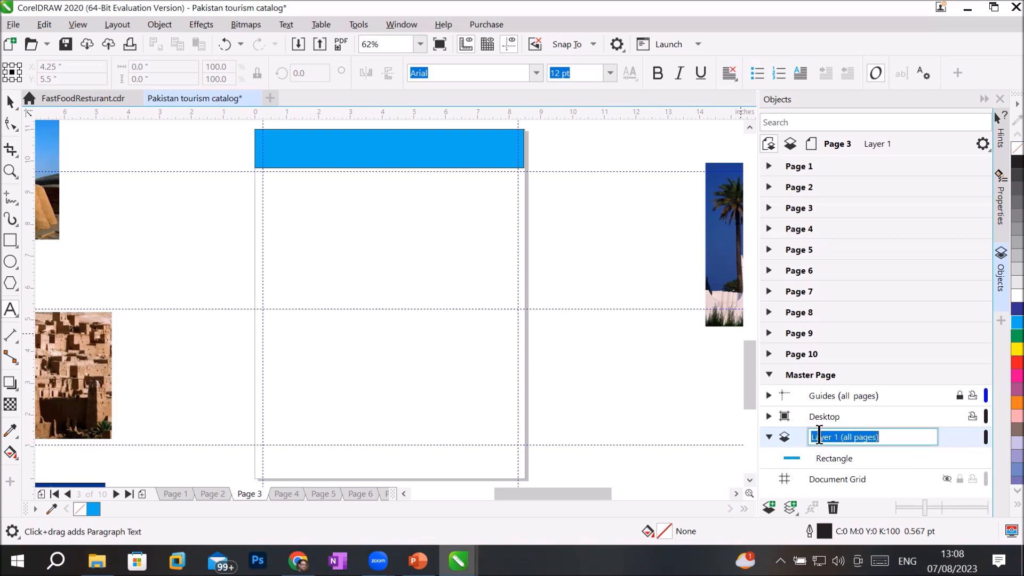
type("Title for all pages")
key("Return")
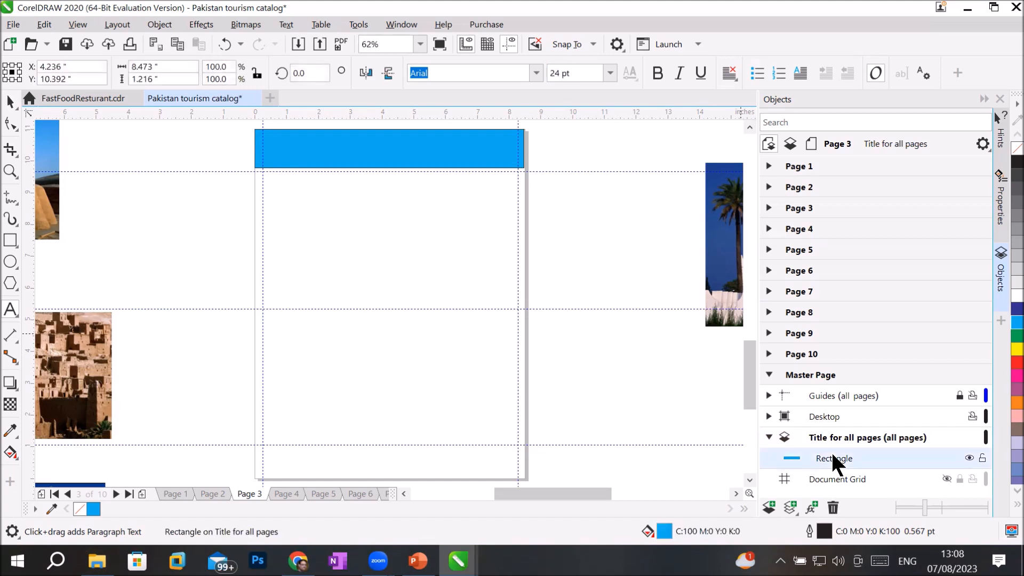
left_click(834, 439)
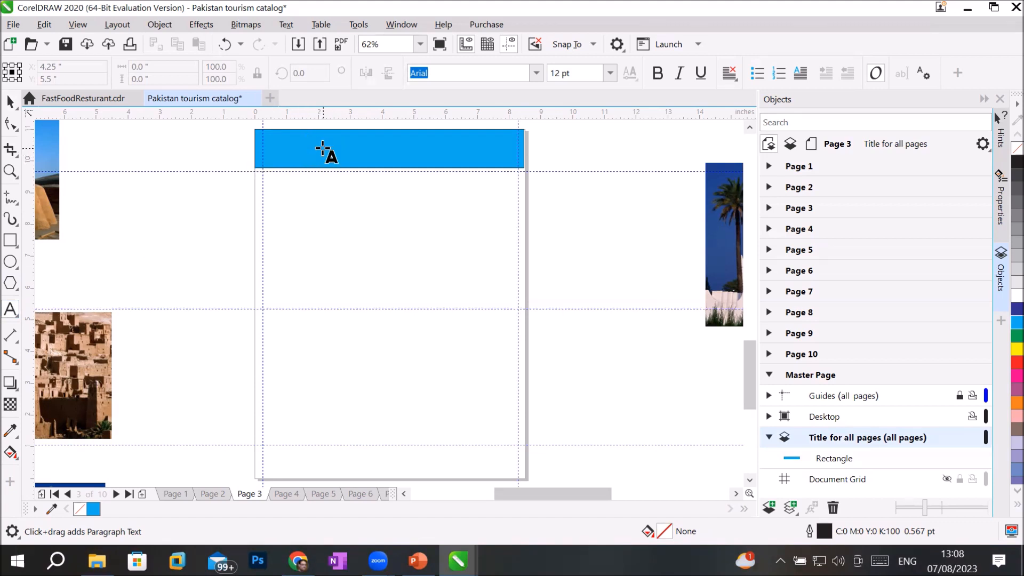
Step: Type 'Beautiful Landscape' inside the blue banner, then collapse the Objects docker
left_click(297, 147)
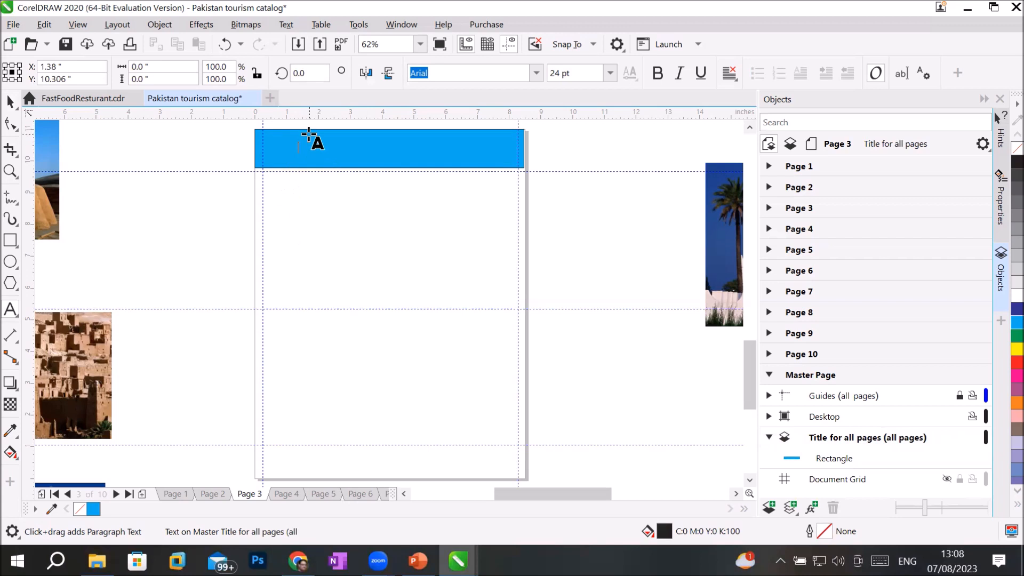
scroll(315, 142, "up", 2)
type("Beautiful")
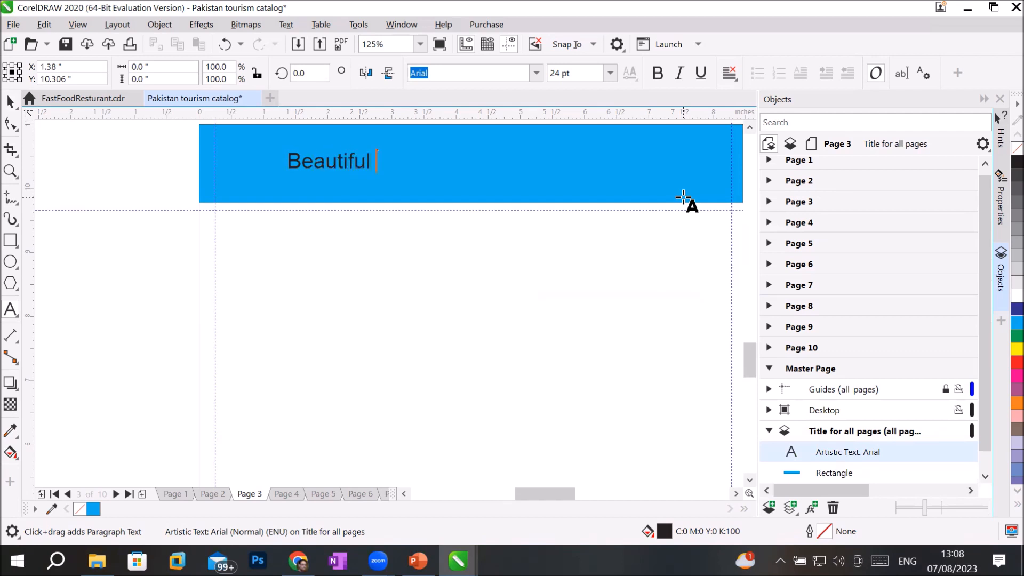
type("andscape")
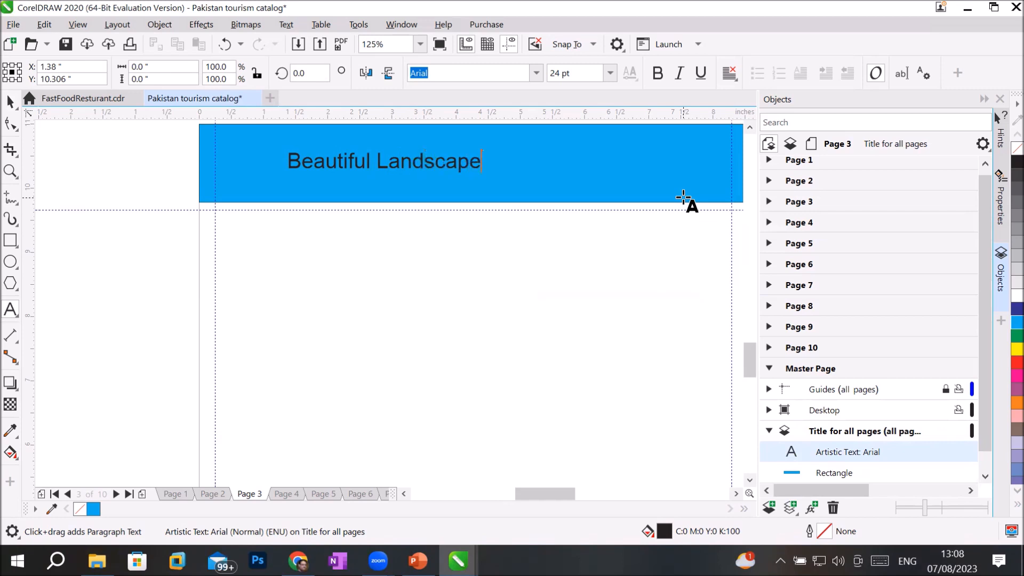
key("Escape")
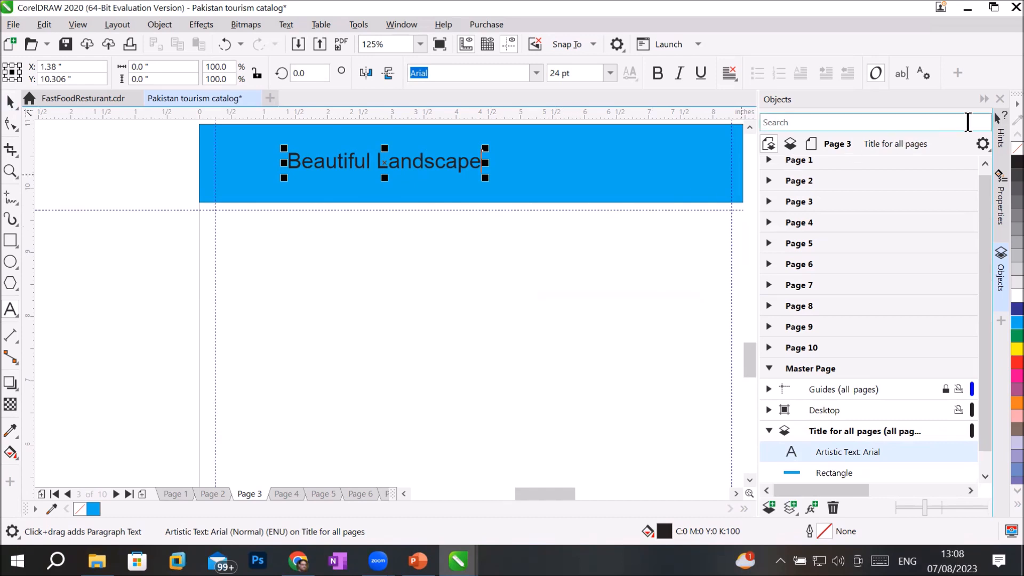
left_click(985, 100)
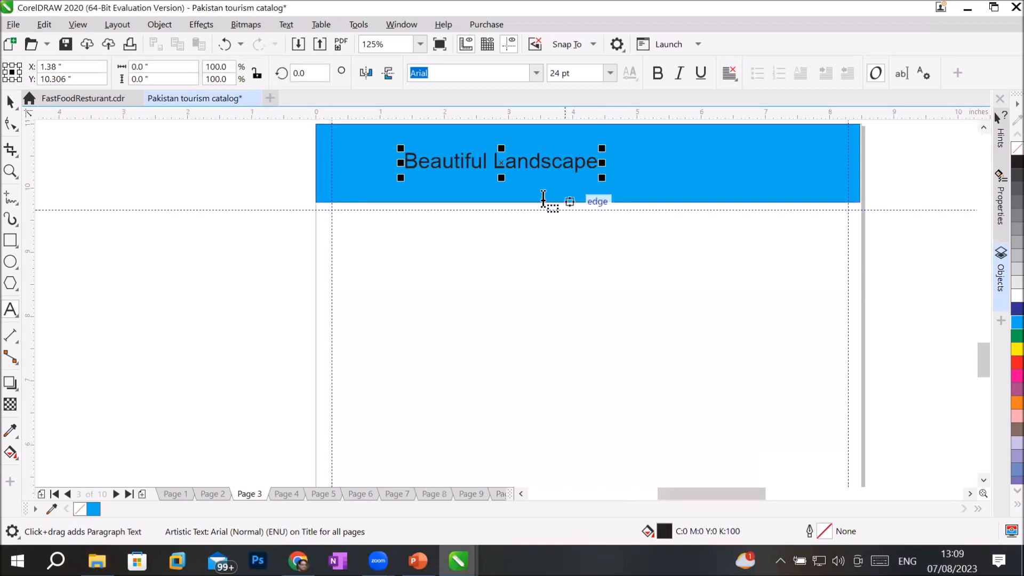
Step: Try the Aparajita and Biger Over fonts on the heading before settling on MS Gothic
left_click(535, 73)
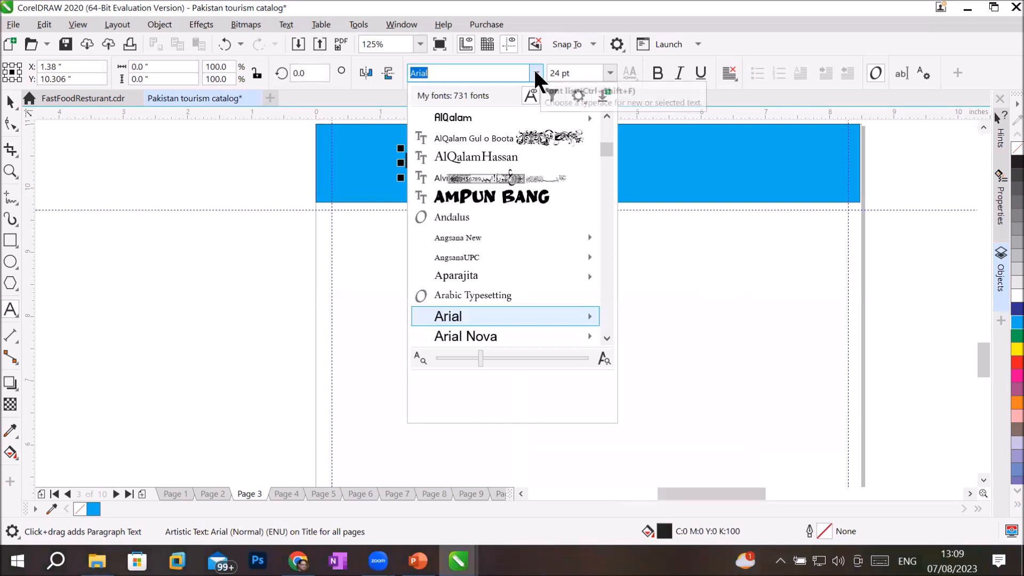
scroll(509, 202, "down", 2)
left_click(505, 206)
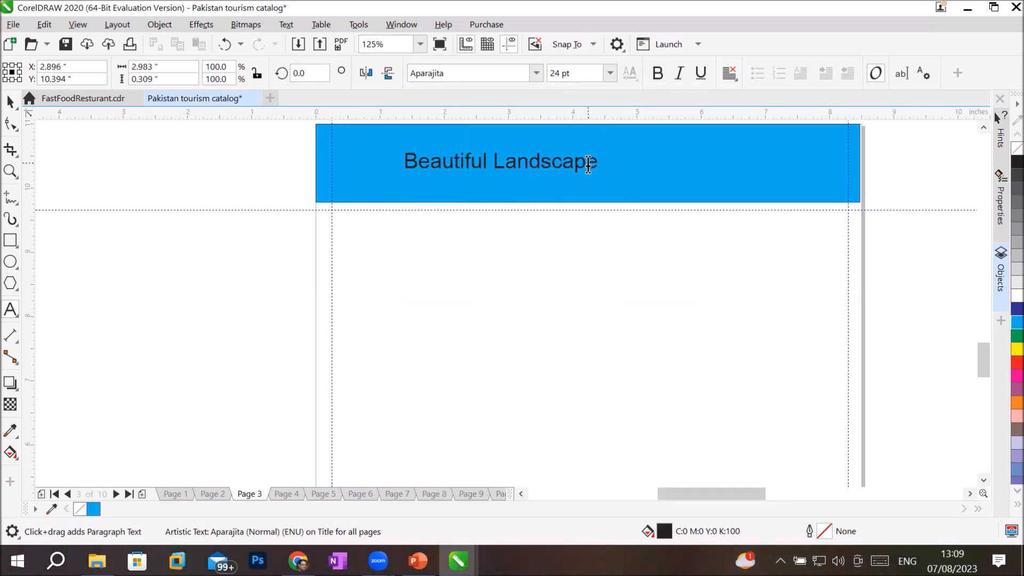
left_click_drag(598, 163, 401, 157)
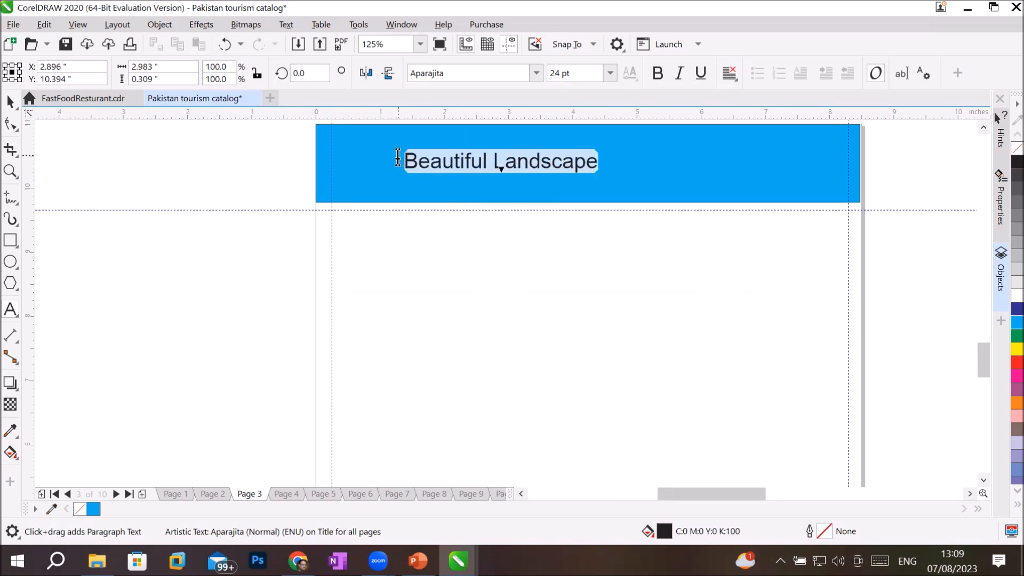
left_click(536, 72)
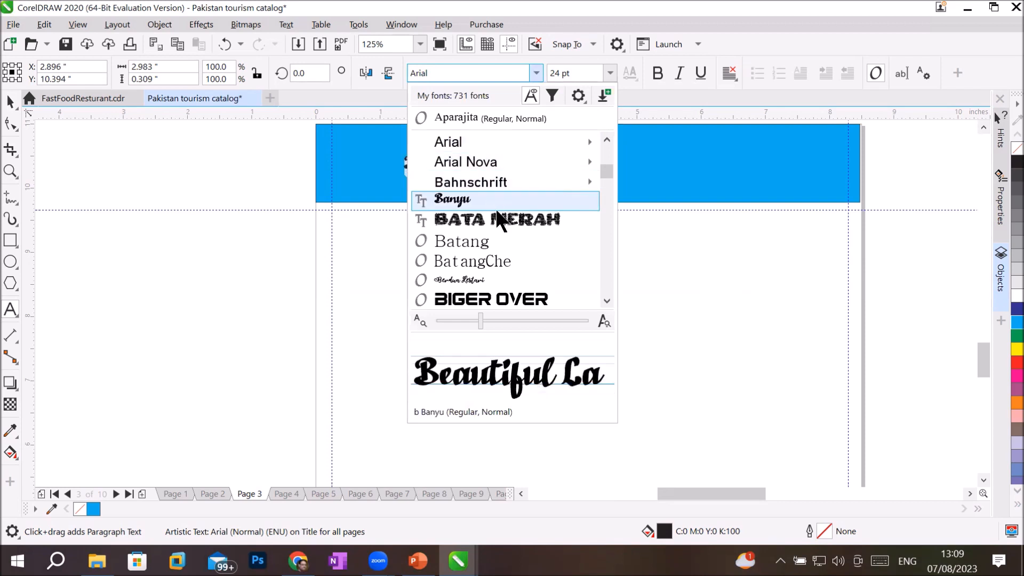
left_click(479, 289)
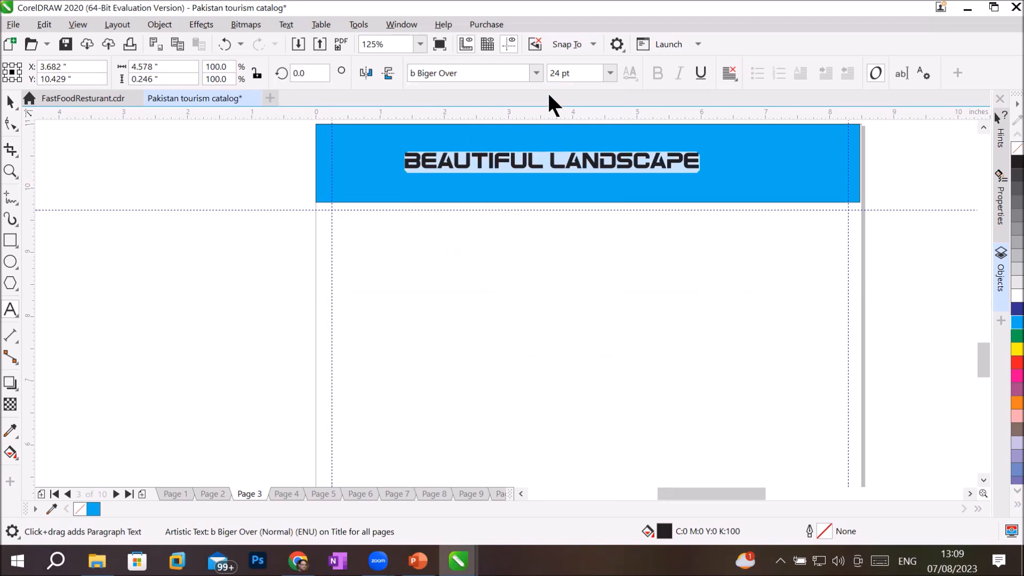
left_click(537, 72)
left_click_drag(607, 193, 604, 251)
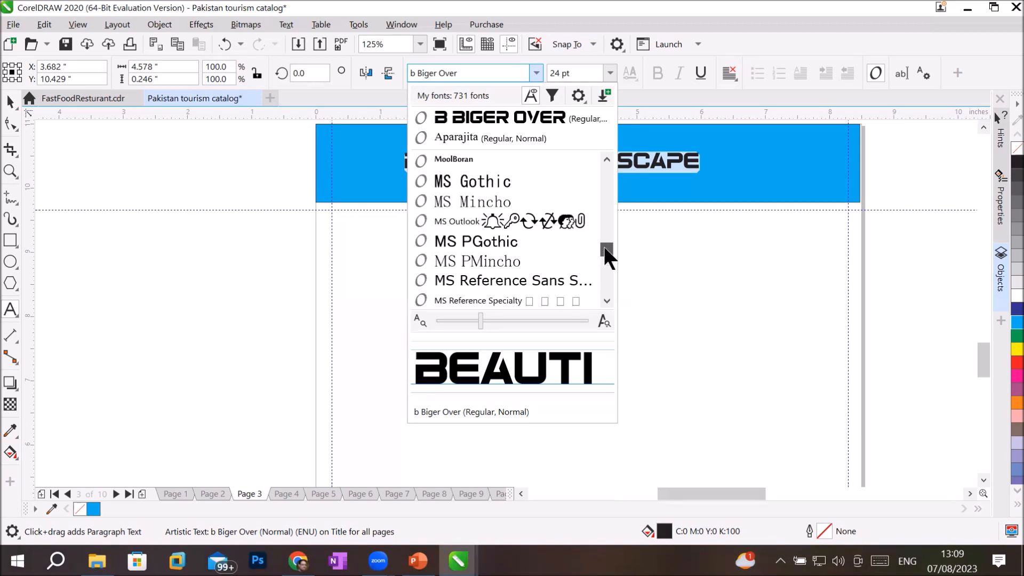
key("Escape")
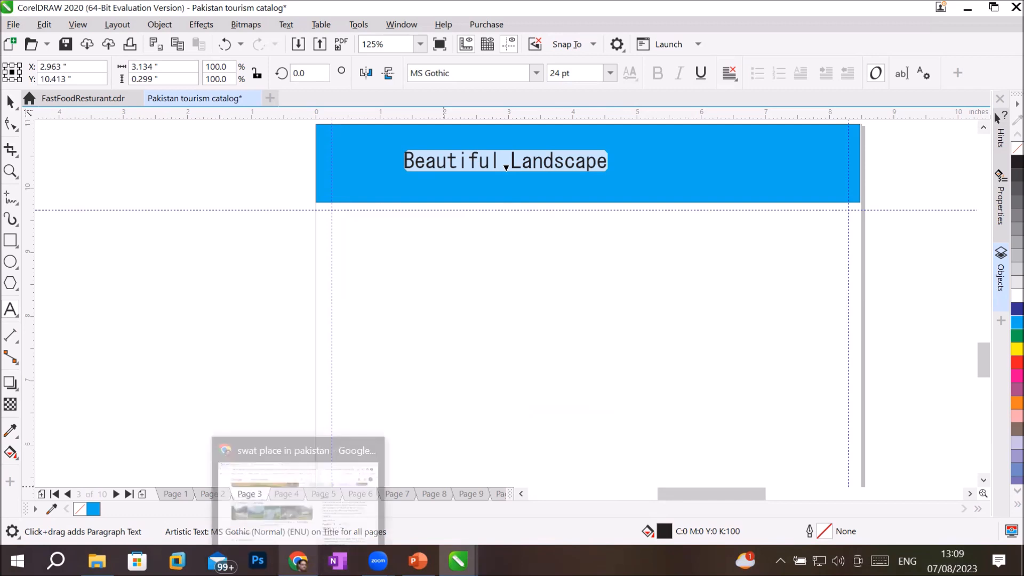
mouse_move(457, 560)
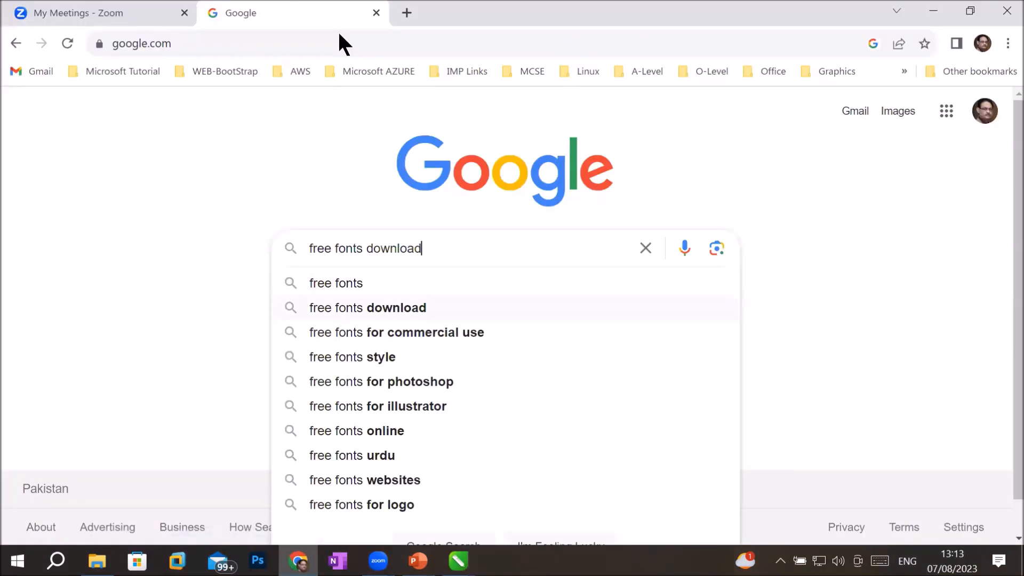
Step: Search Google for 'free fonts download', open DaFont, then return to the Introduction to Illustrator deck
key("Return")
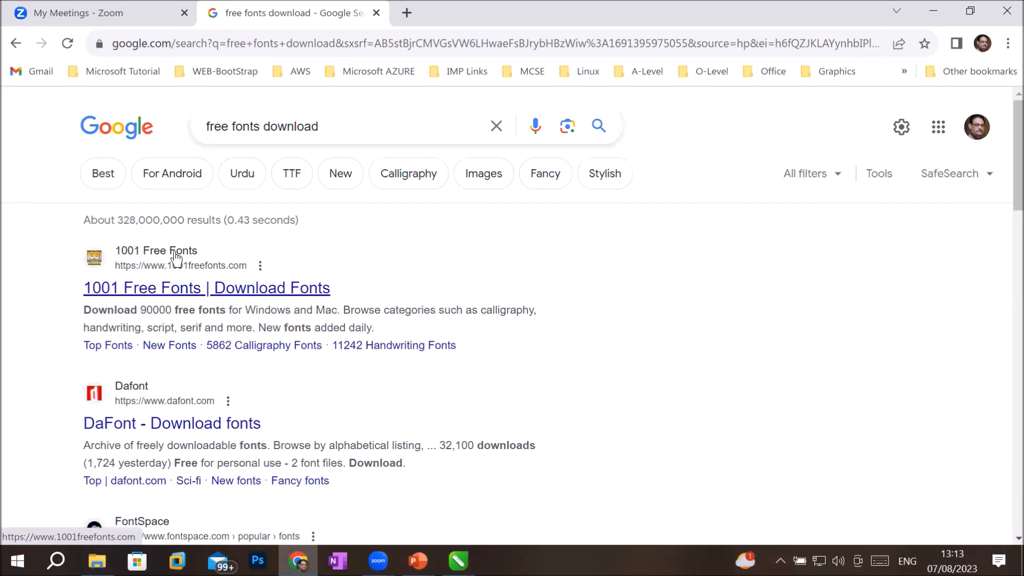
left_click(137, 391)
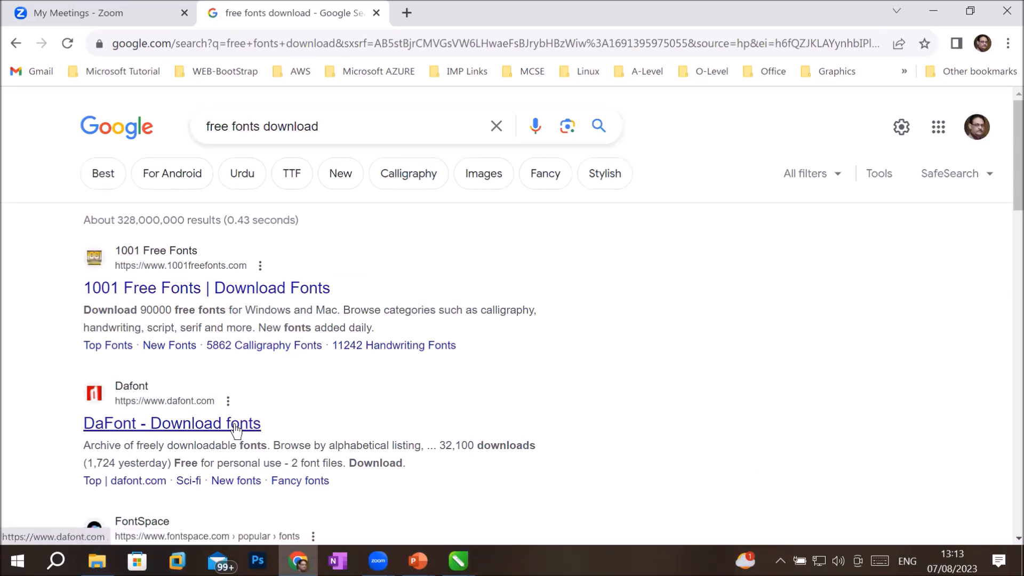
left_click(418, 560)
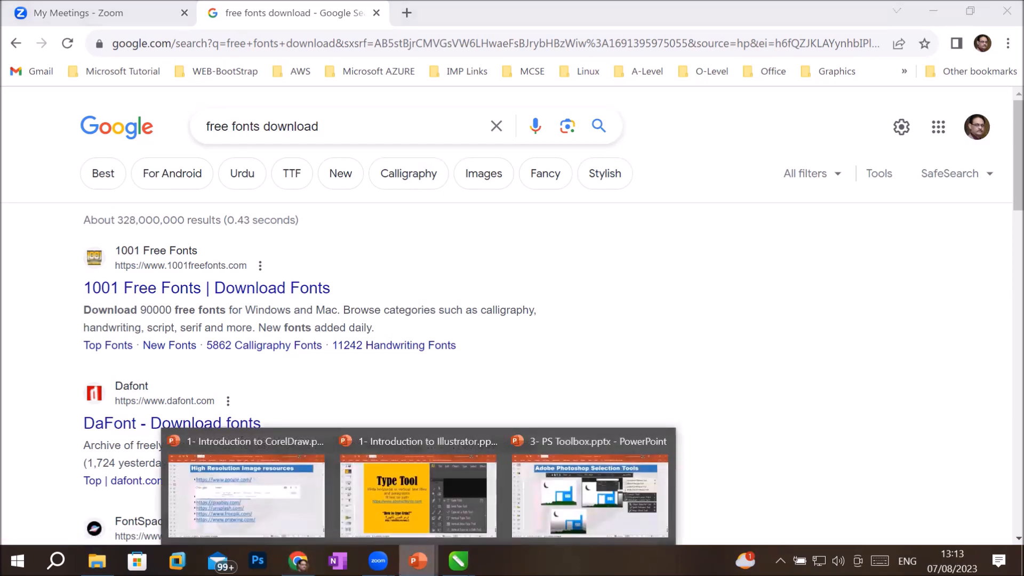
left_click(415, 493)
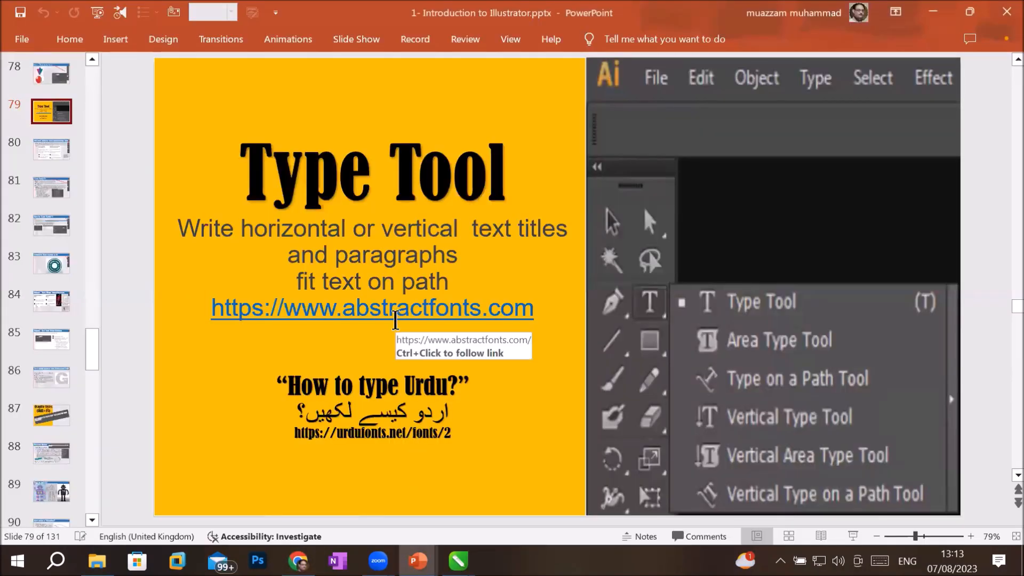
Step: Open abstractfonts.com from the slide's link and return to the Type Tool slide's text box
left_click(398, 308, "ctrl")
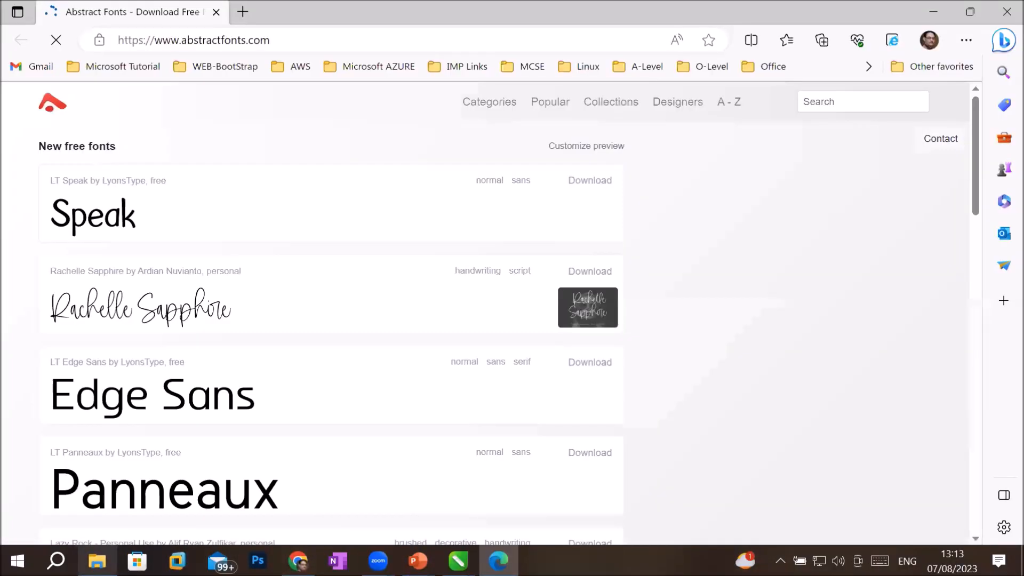
left_click(97, 560)
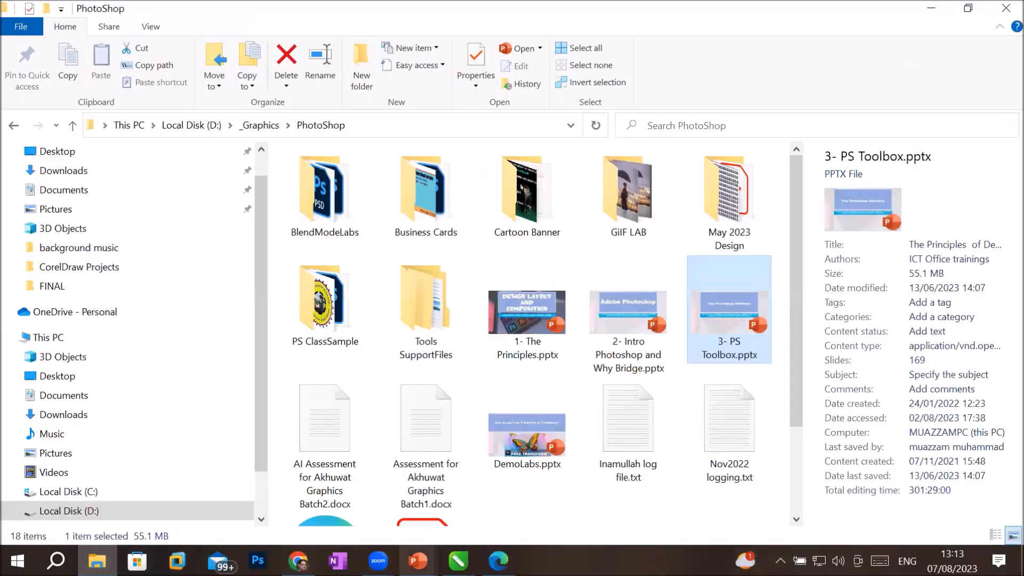
mouse_move(418, 560)
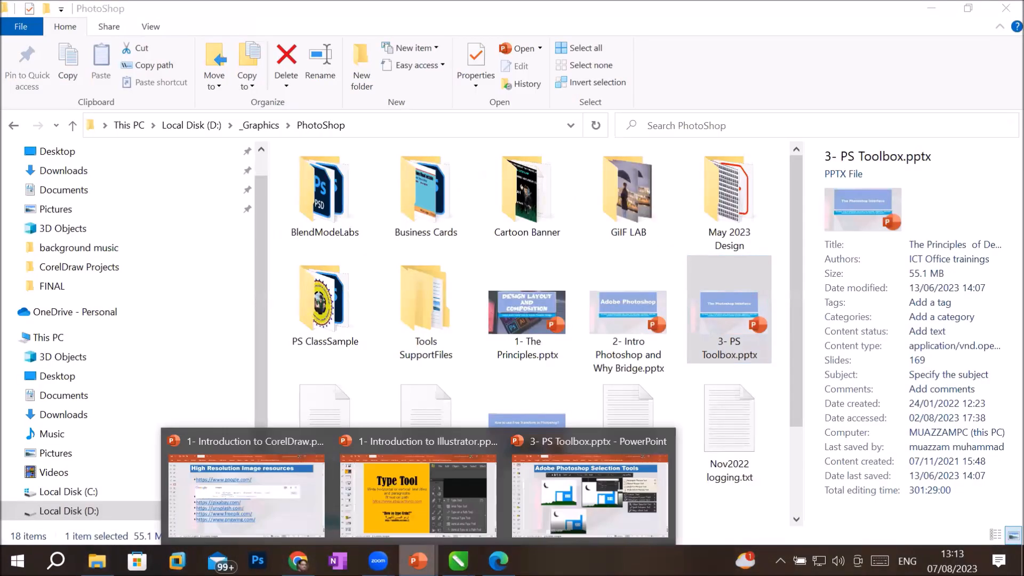
left_click(421, 493)
mouse_move(451, 435)
left_mouse_down()
mouse_move(371, 445)
mouse_move(451, 441)
left_mouse_up()
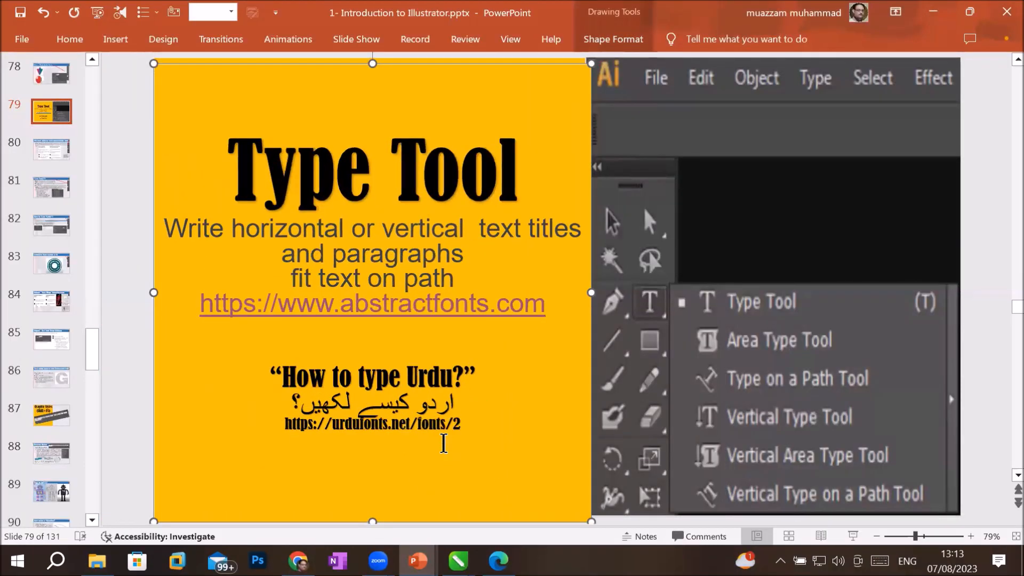
Step: Load urdufonts.net's Urdu fonts list in a new tab, then go back to the Abstract Fonts tab
key("alt+Tab")
key("alt+Tab")
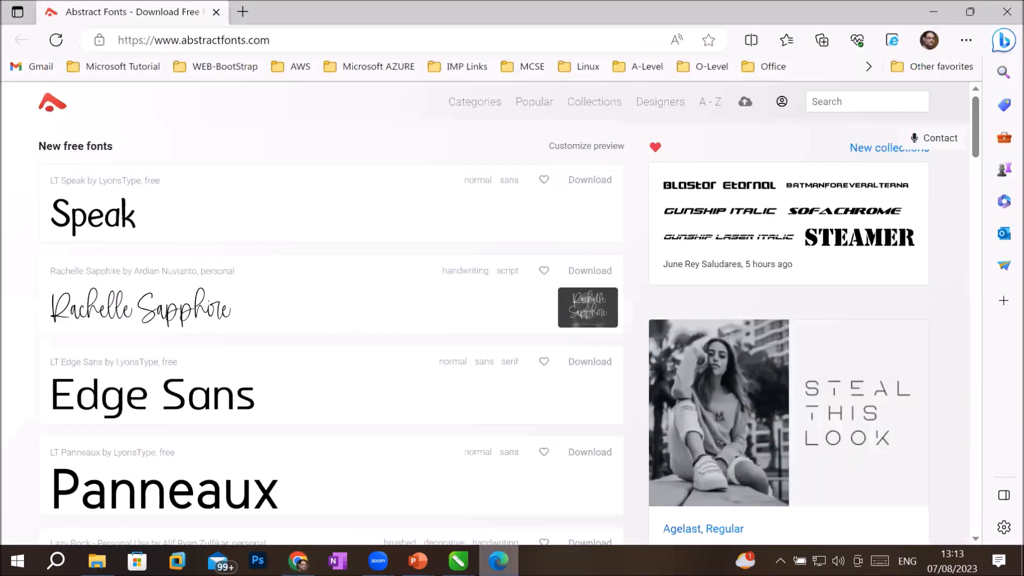
key("ctrl+t")
right_click(238, 37)
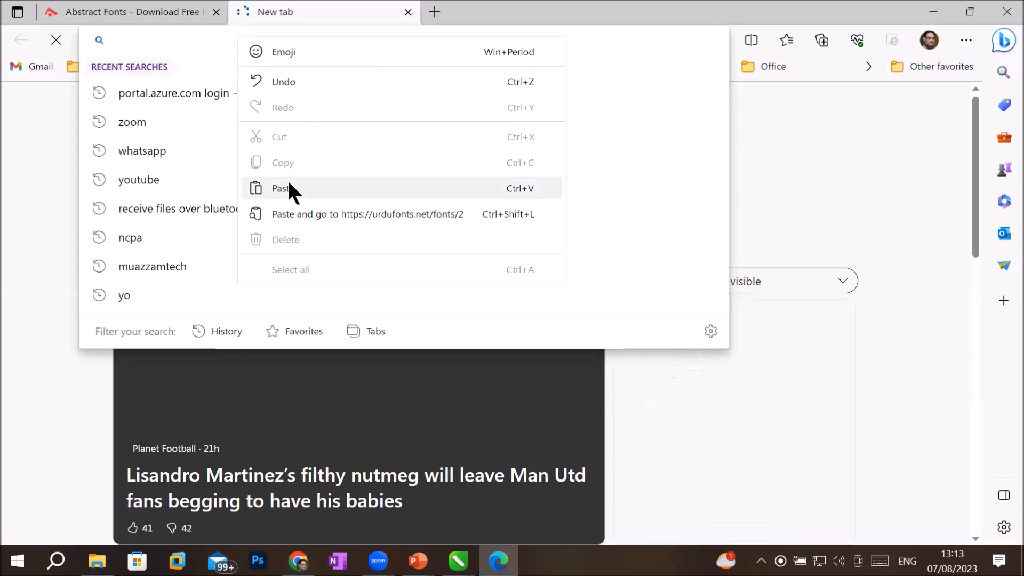
left_click(288, 188)
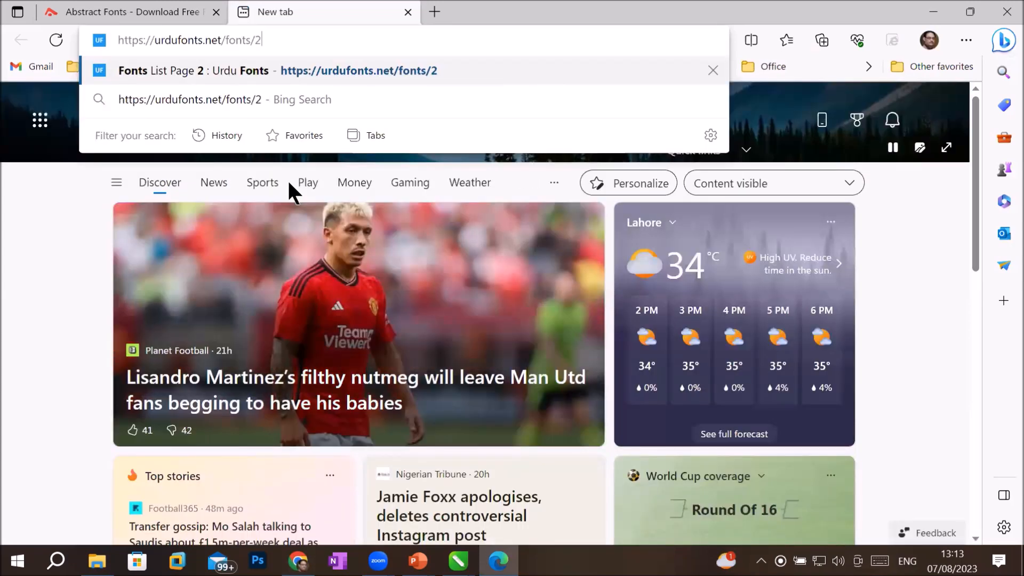
key("Return")
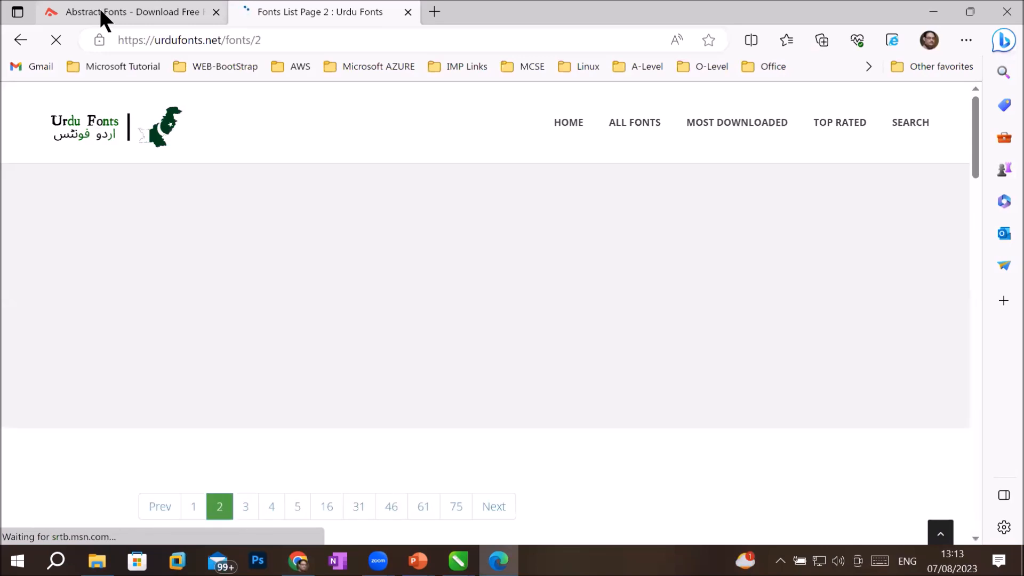
left_click(101, 12)
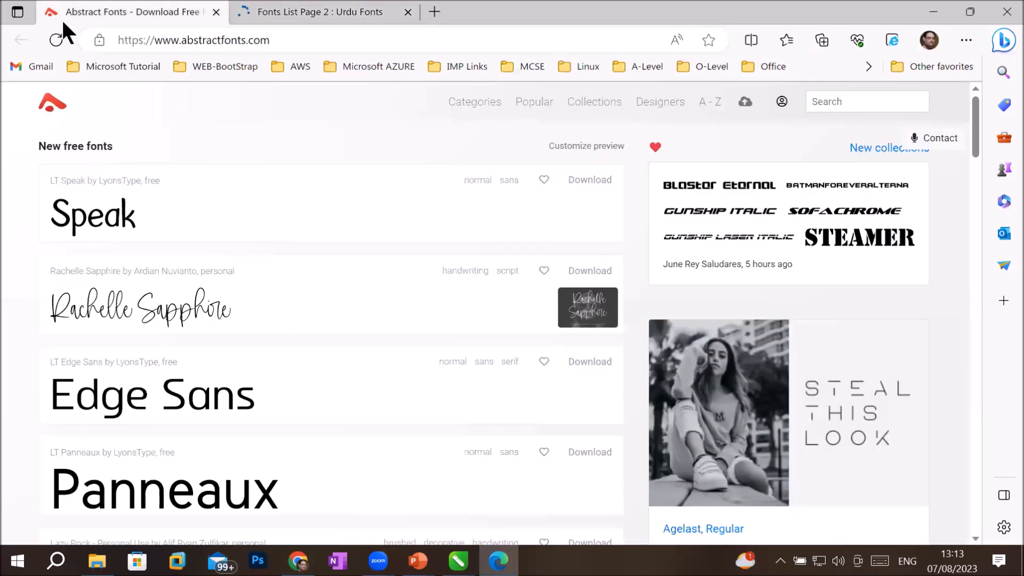
Step: Scroll Abstract Fonts' new free fonts list to Disc by LyonsType and download disc.zip
left_click_drag(170, 39, 306, 42)
left_click(312, 45)
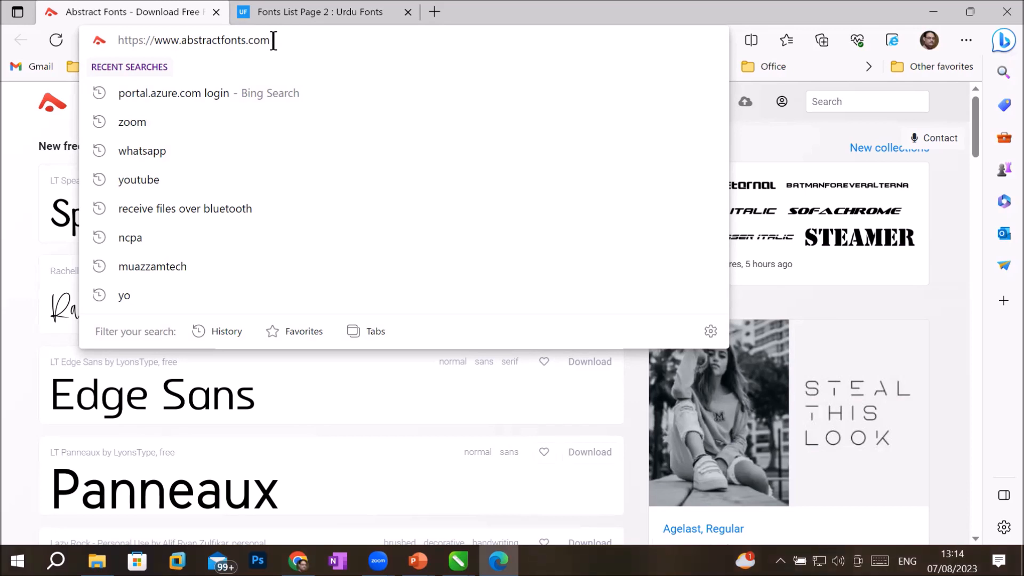
left_click(6, 391)
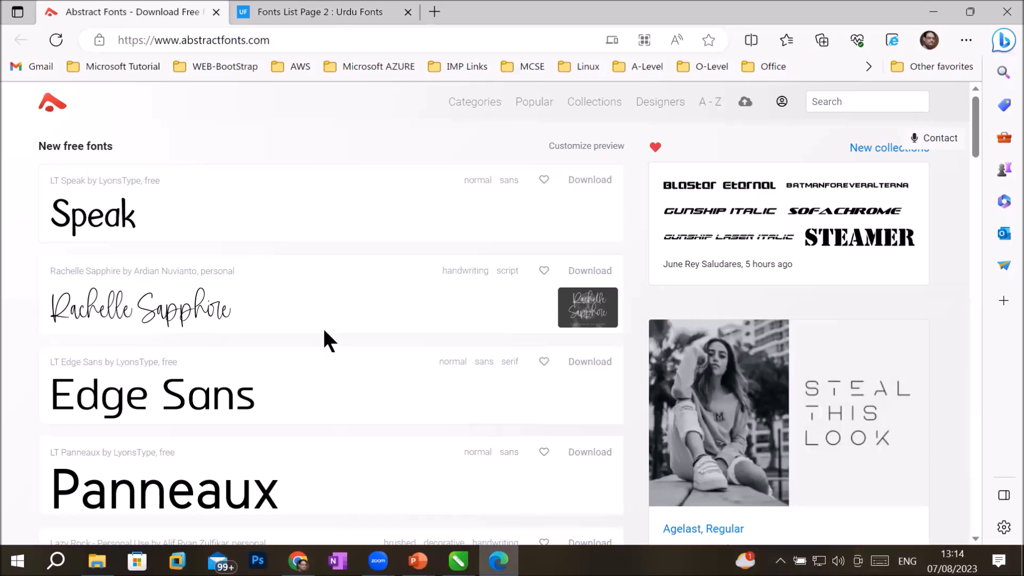
scroll(324, 332, "down", 7)
scroll(324, 331, "down", 6)
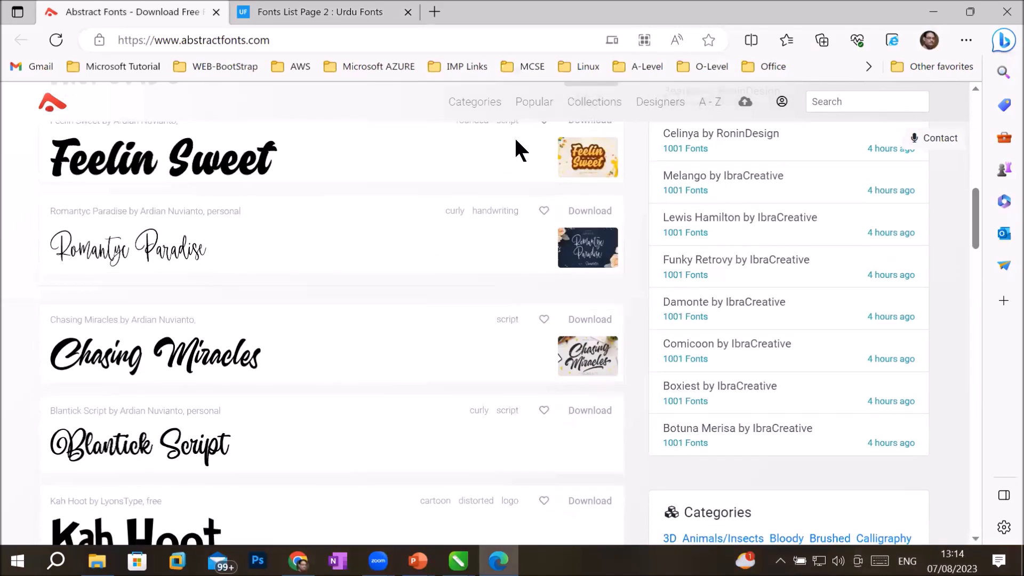
scroll(331, 354, "down", 8)
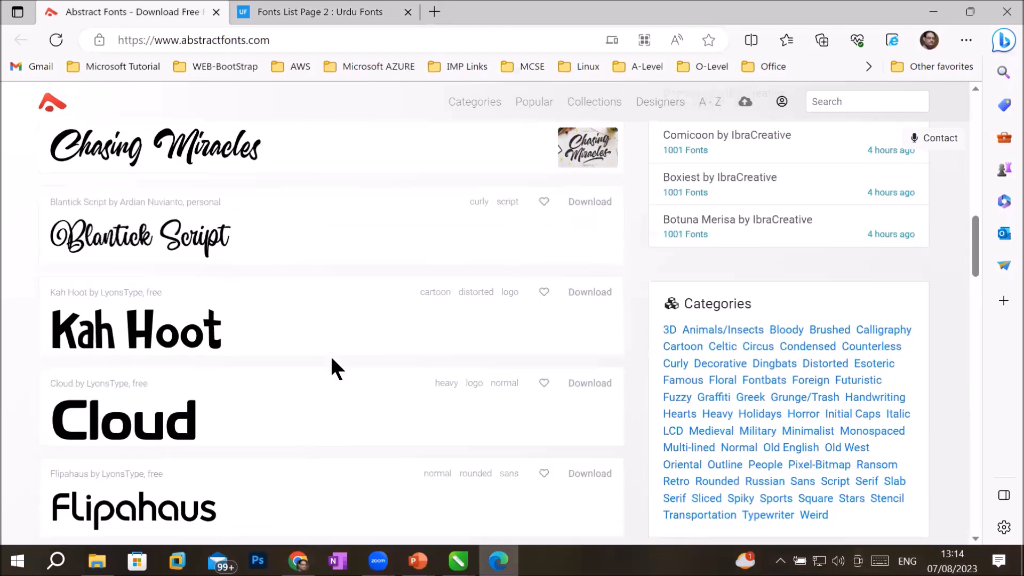
scroll(330, 368, "down", 7)
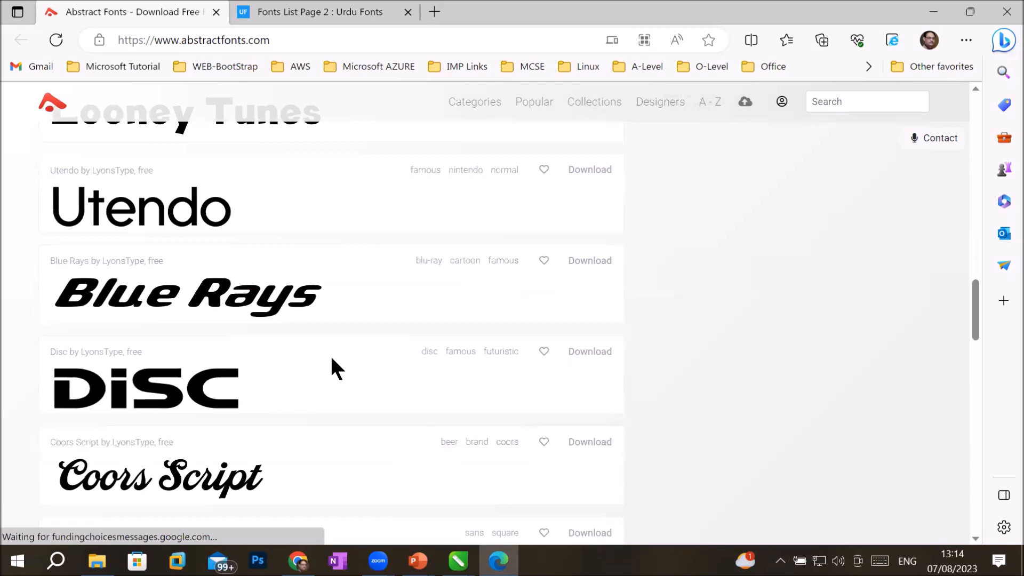
scroll(331, 358, "down", 3)
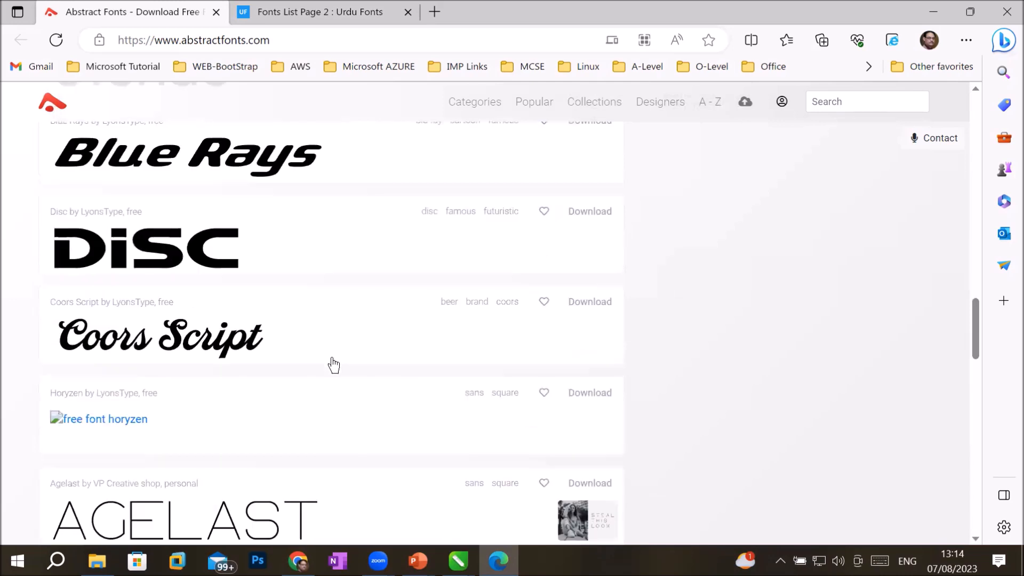
left_click(591, 213)
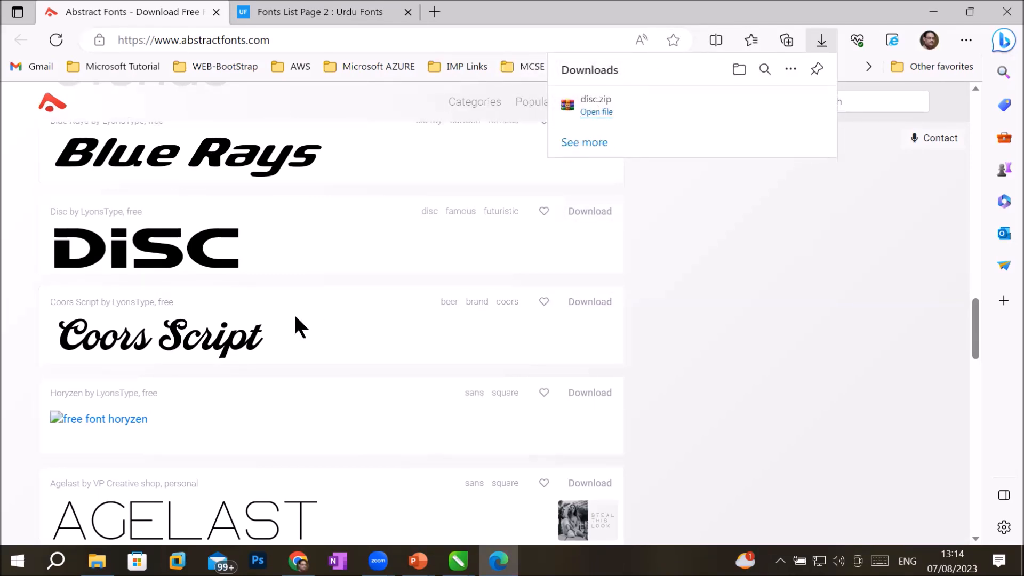
scroll(295, 318, "down", 10)
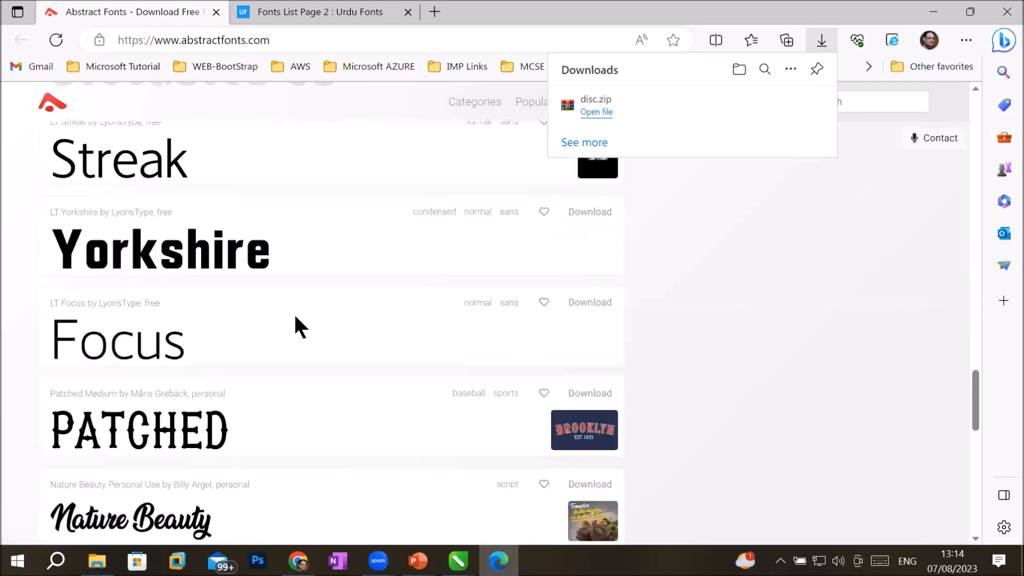
scroll(295, 318, "down", 8)
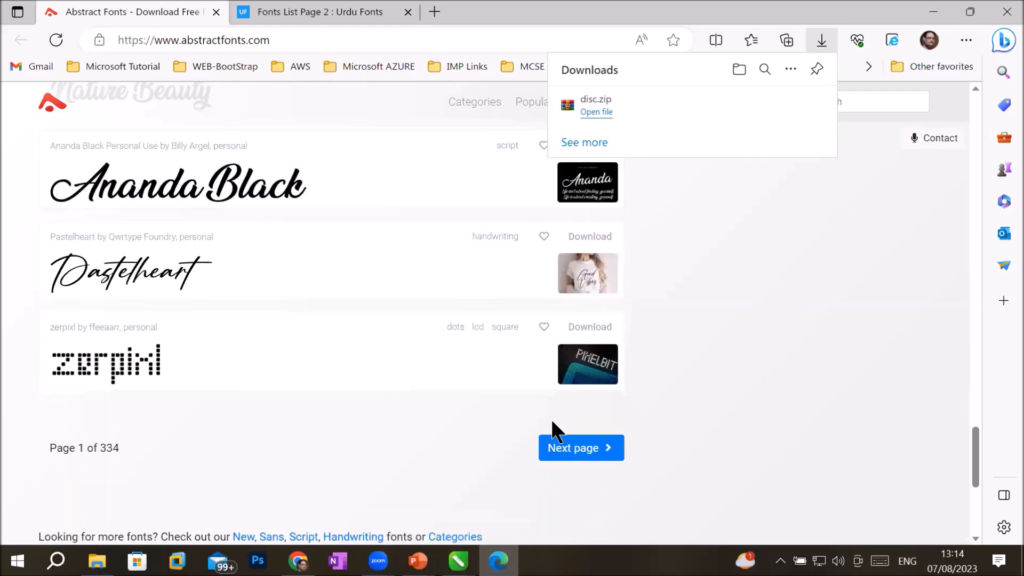
Step: Go to page 2 of the new free fonts and download the Pricetag font
left_click(562, 450)
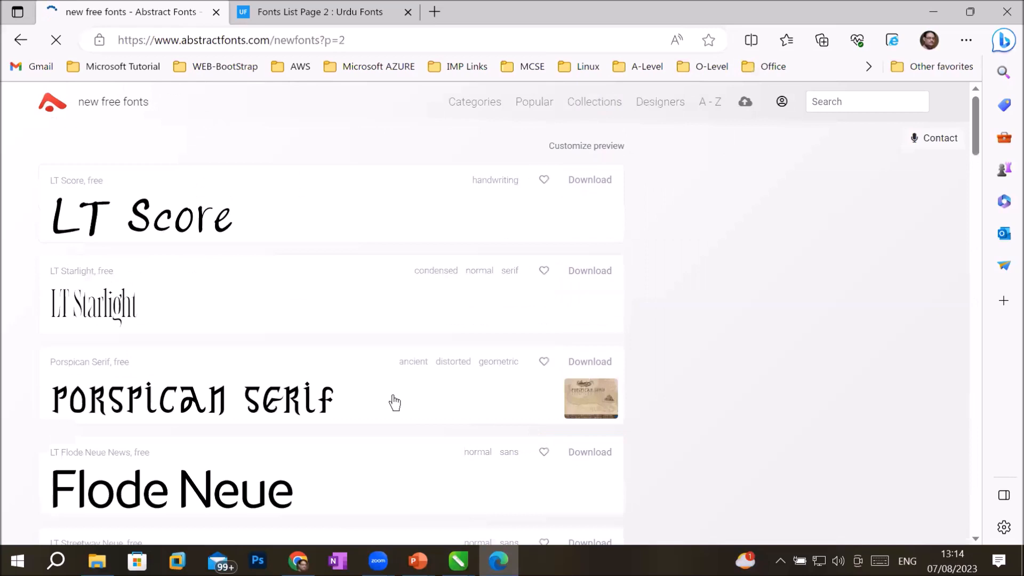
scroll(378, 403, "down", 7)
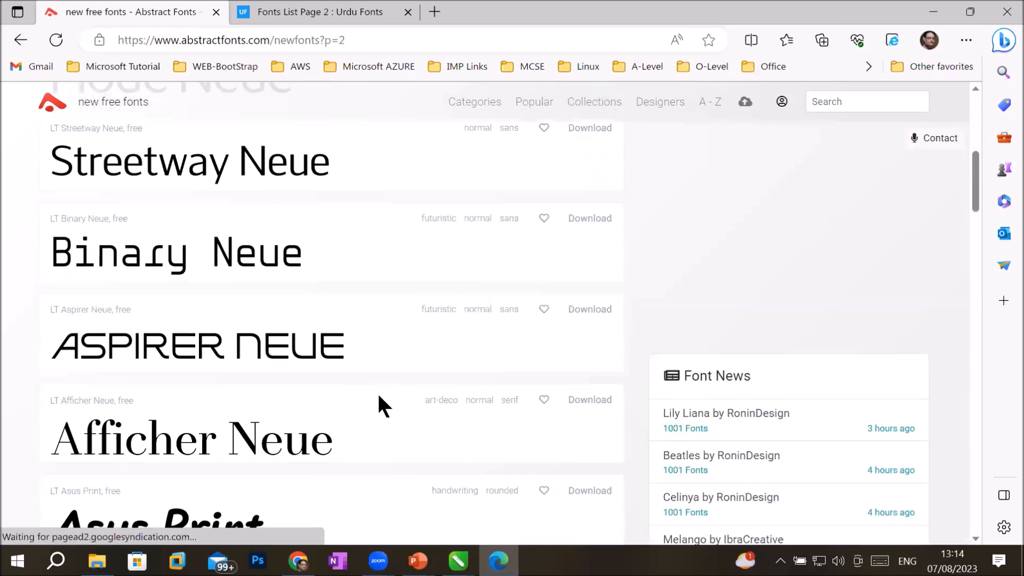
scroll(379, 403, "down", 3)
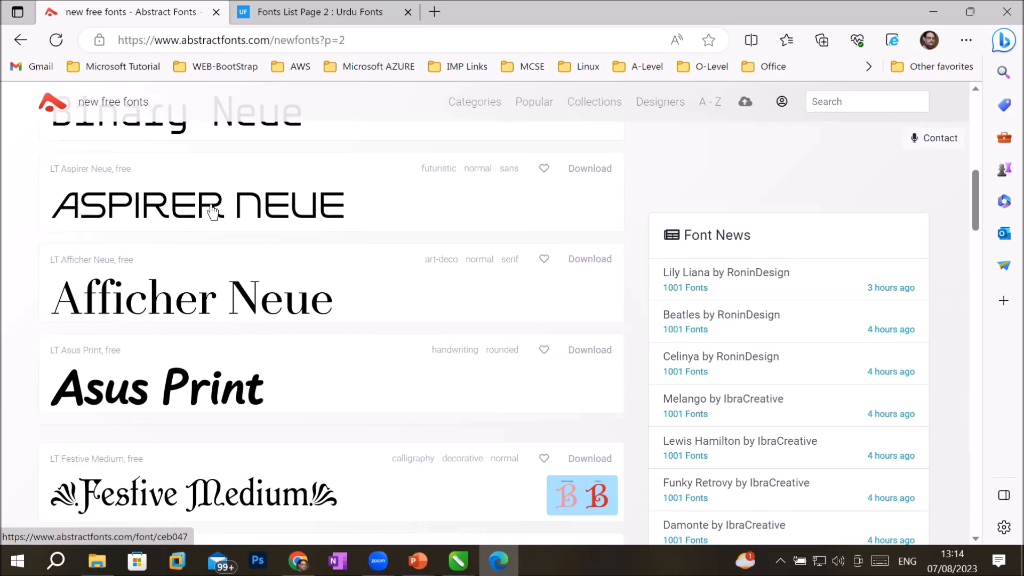
scroll(262, 421, "down", 4)
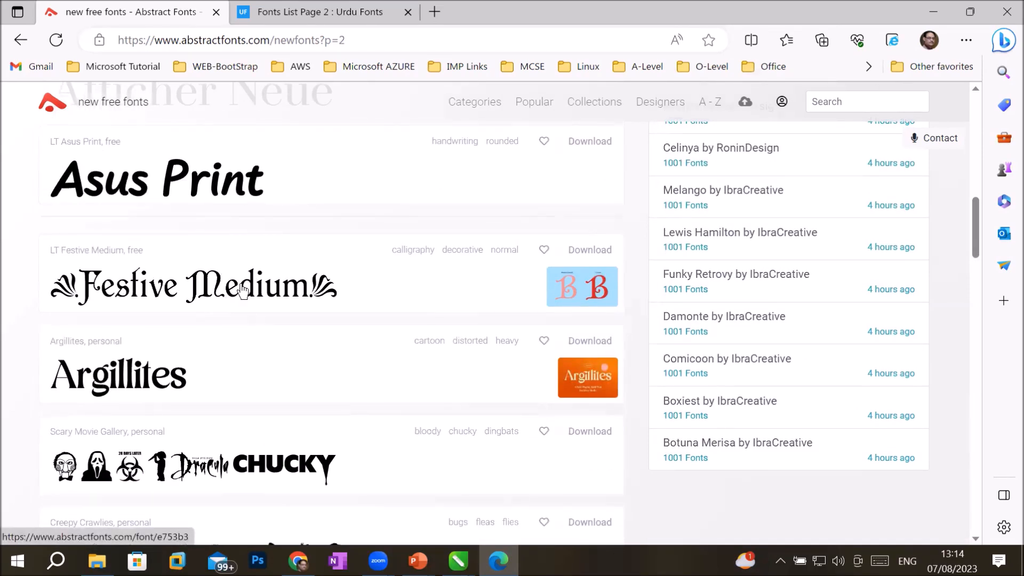
scroll(241, 290, "down", 6)
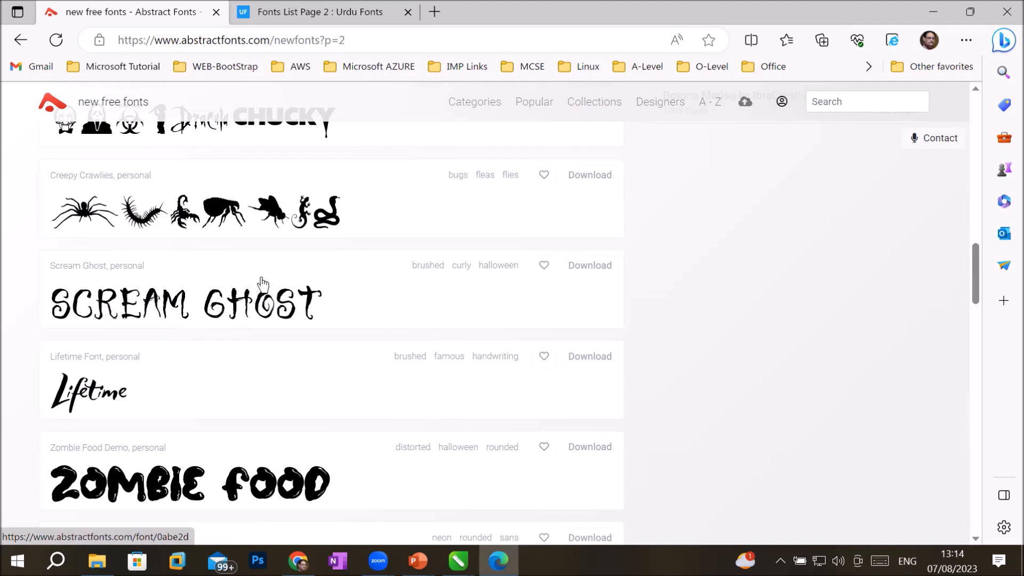
scroll(275, 315, "down", 3)
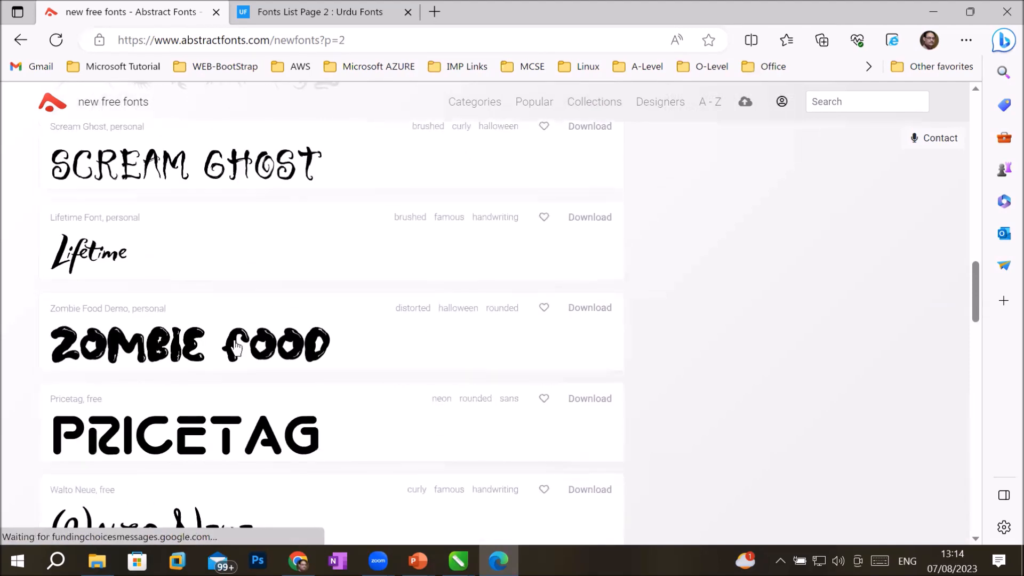
scroll(256, 378, "down", 1)
scroll(255, 377, "down", 3)
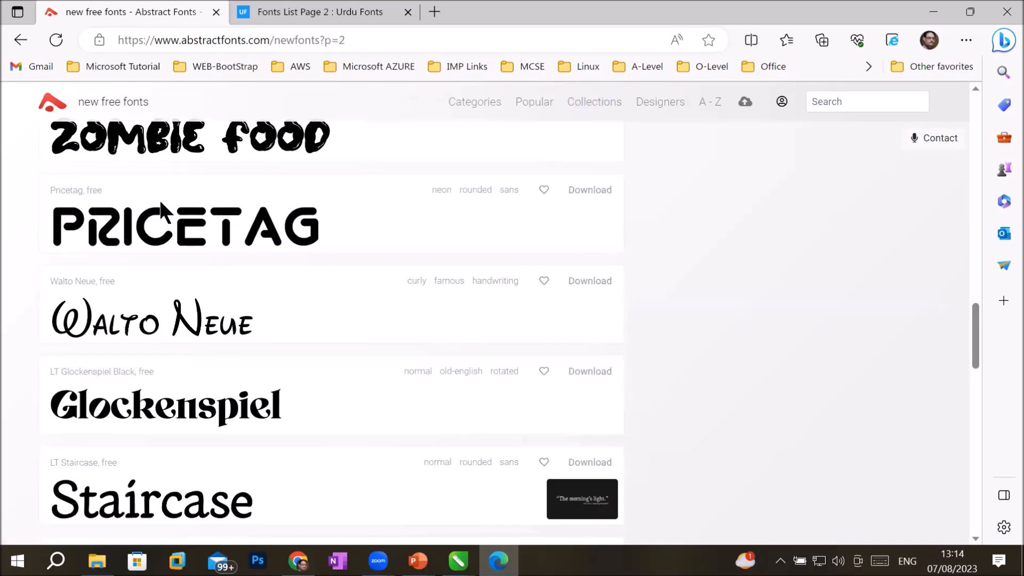
left_click(597, 193)
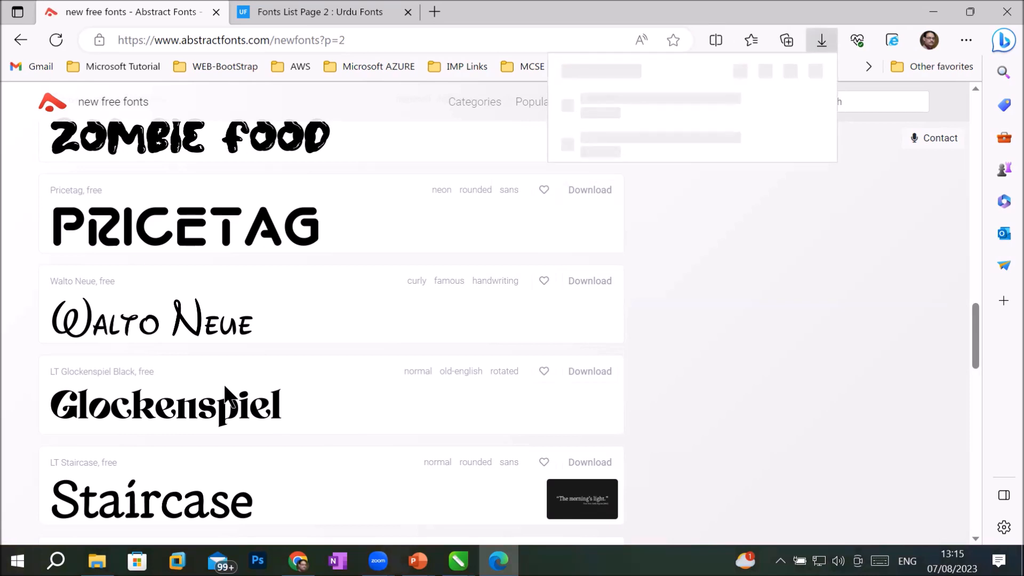
Step: Go to page 3 and download LT Fillet Medium as lt-fillet-medium.zip
scroll(224, 388, "down", 10)
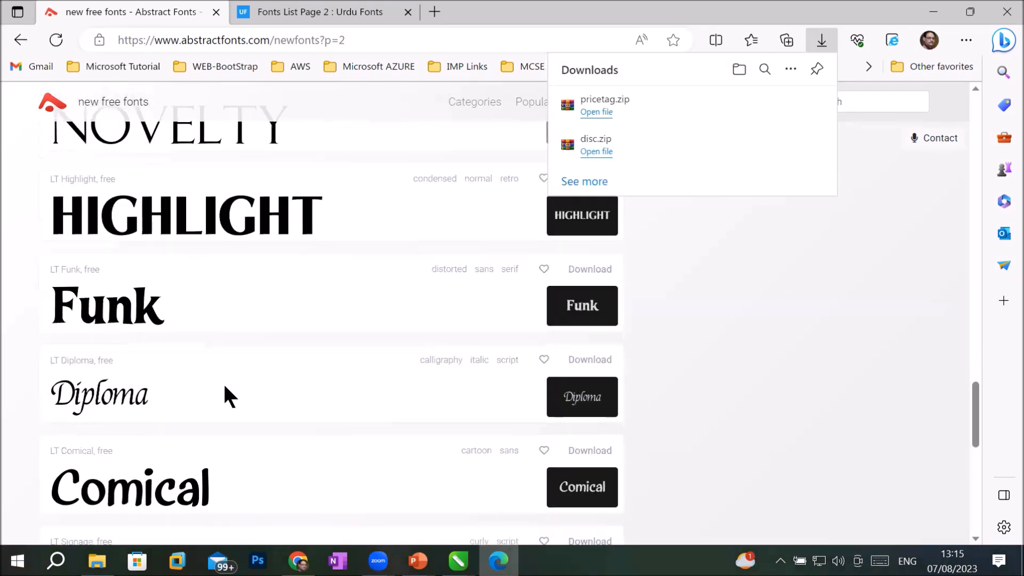
scroll(227, 393, "down", 8)
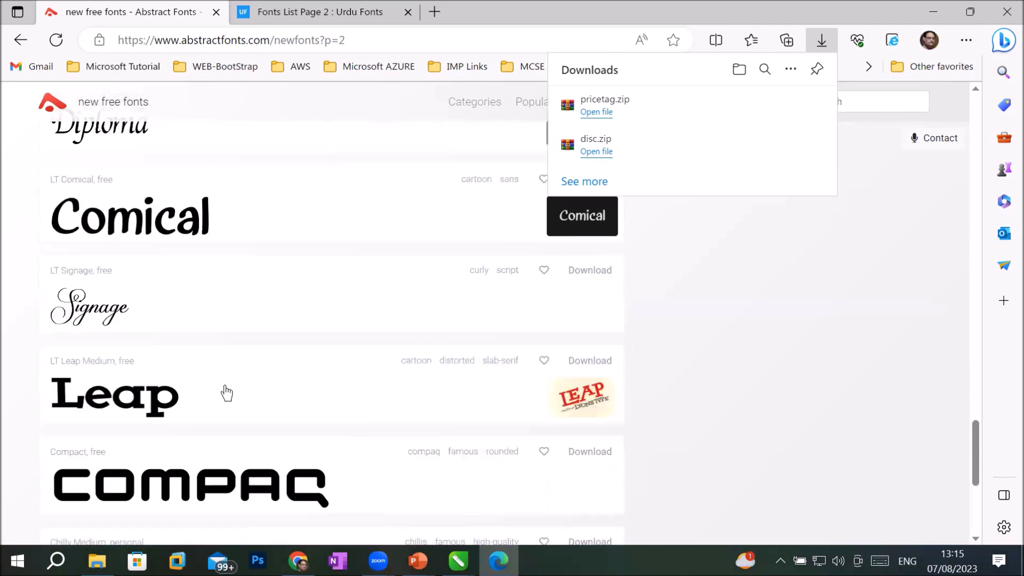
scroll(240, 354, "down", 3)
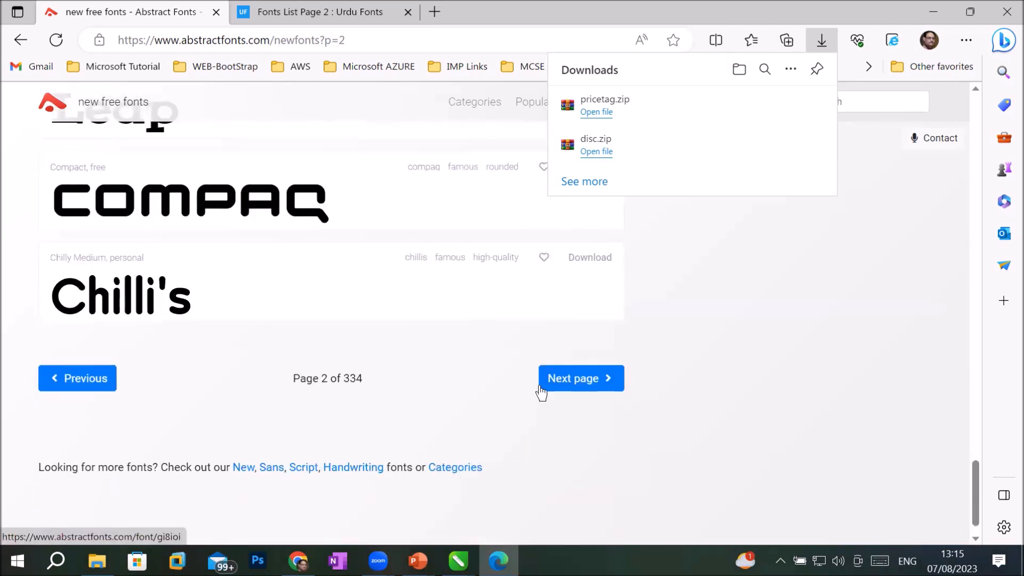
left_click(557, 385)
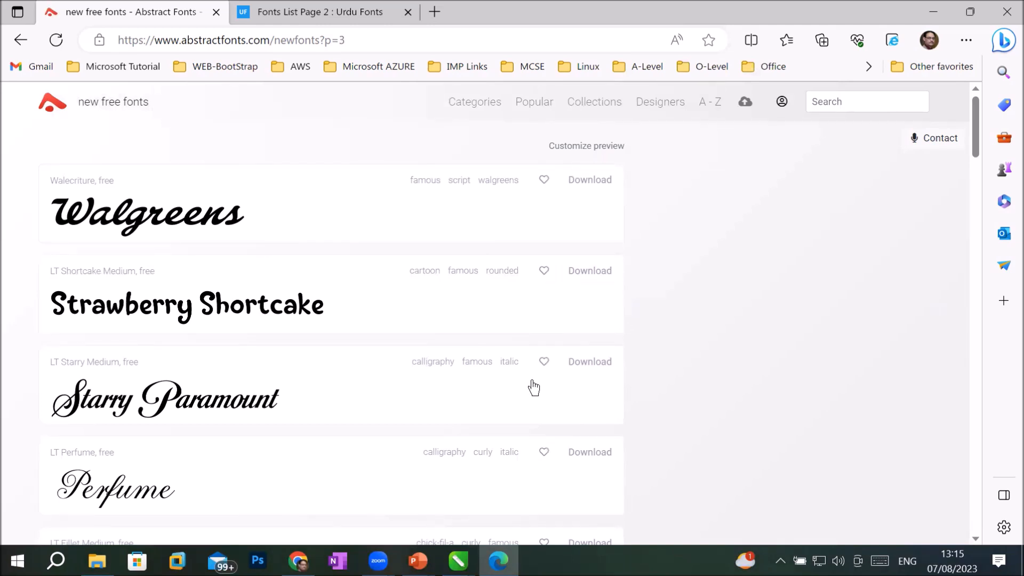
scroll(483, 386, "down", 5)
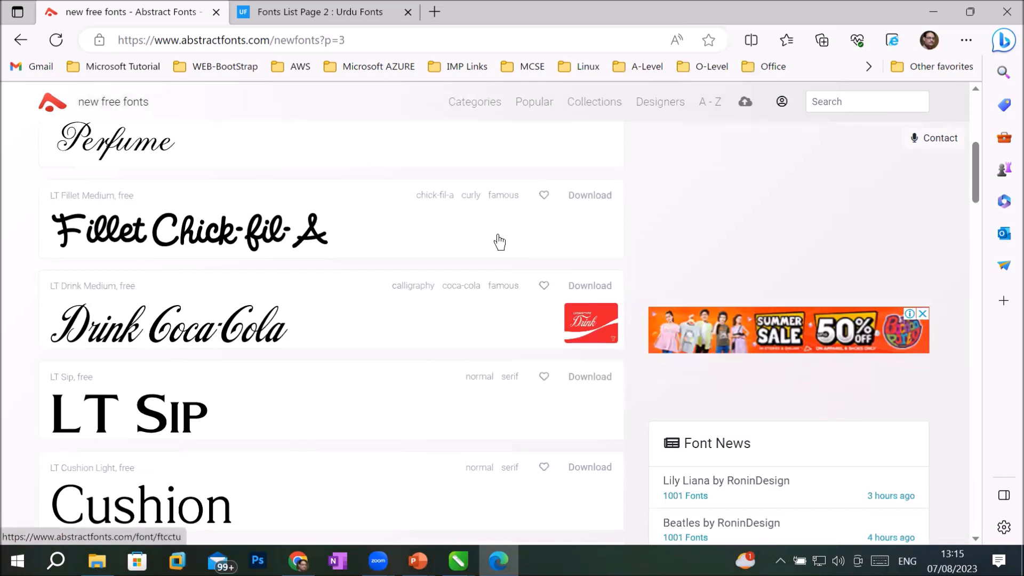
left_click(602, 201)
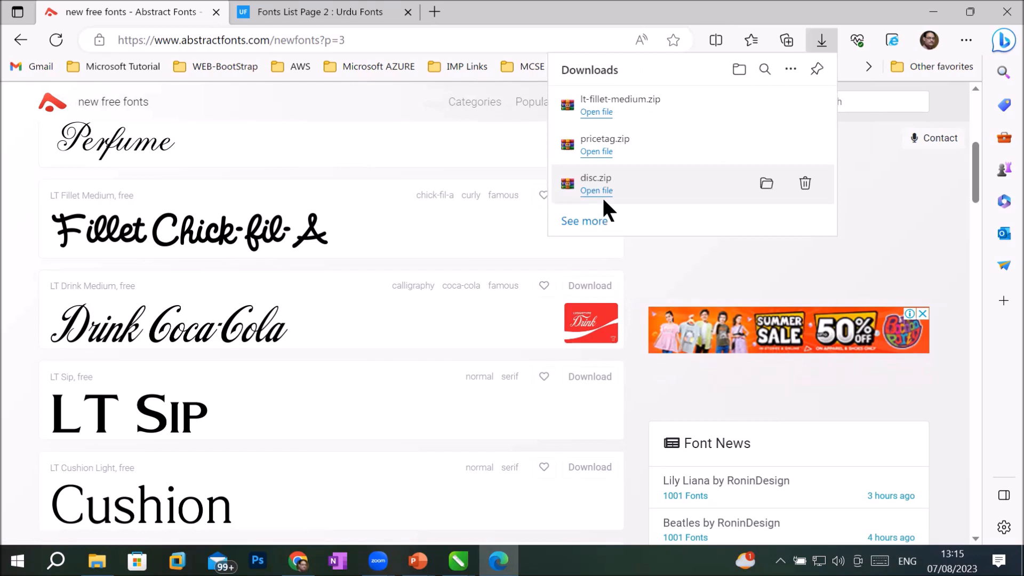
left_click(299, 2)
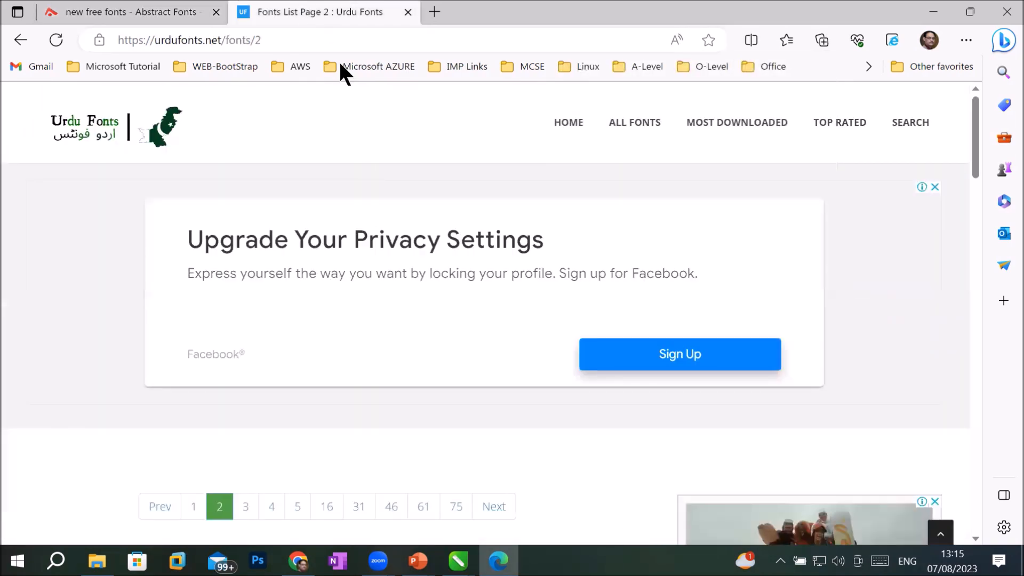
Step: Move to page 5 of the Urdu Fonts list and dismiss the full-page advert
left_click(269, 39)
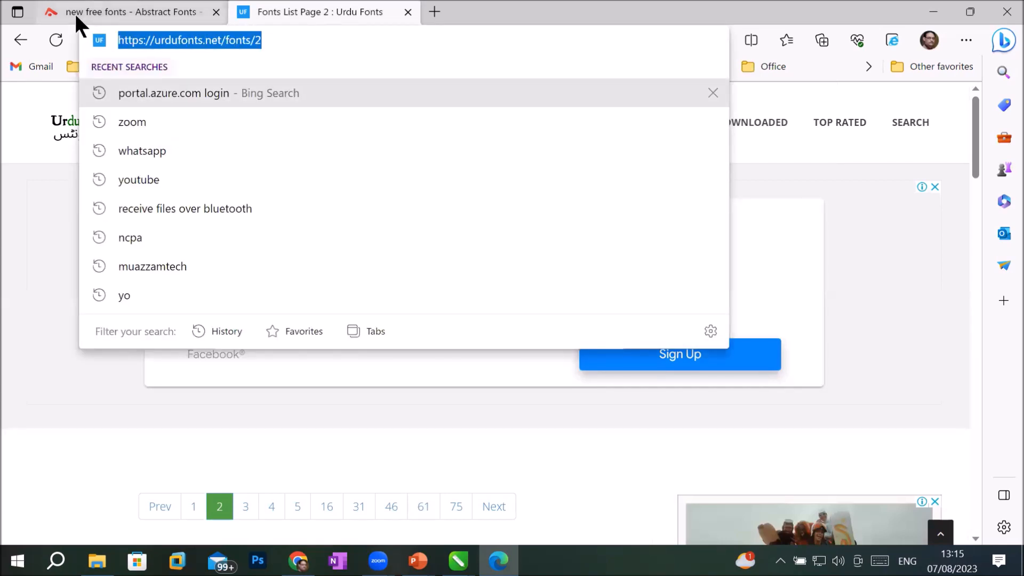
mouse_move(74, 11)
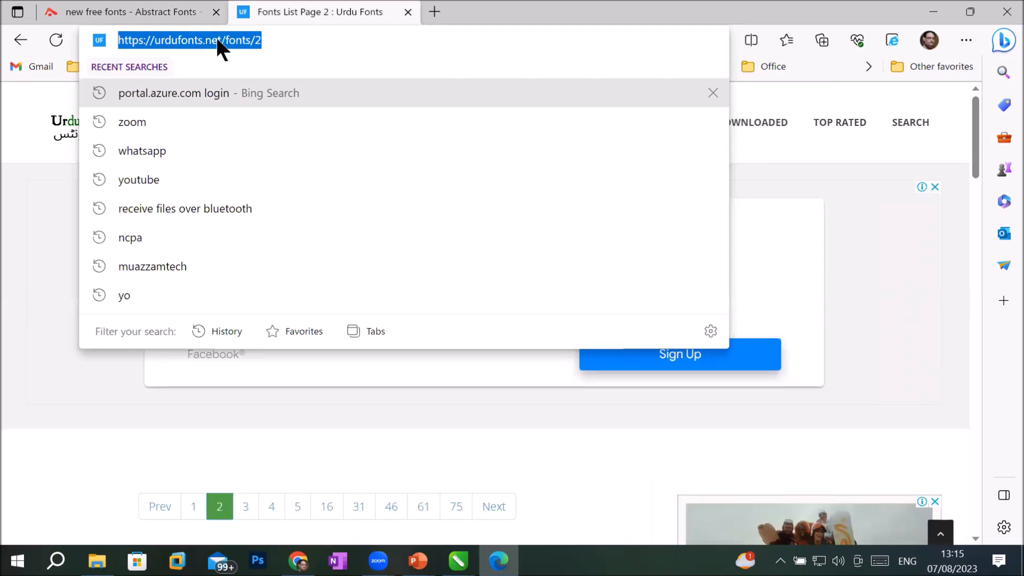
scroll(457, 230, "down", 10)
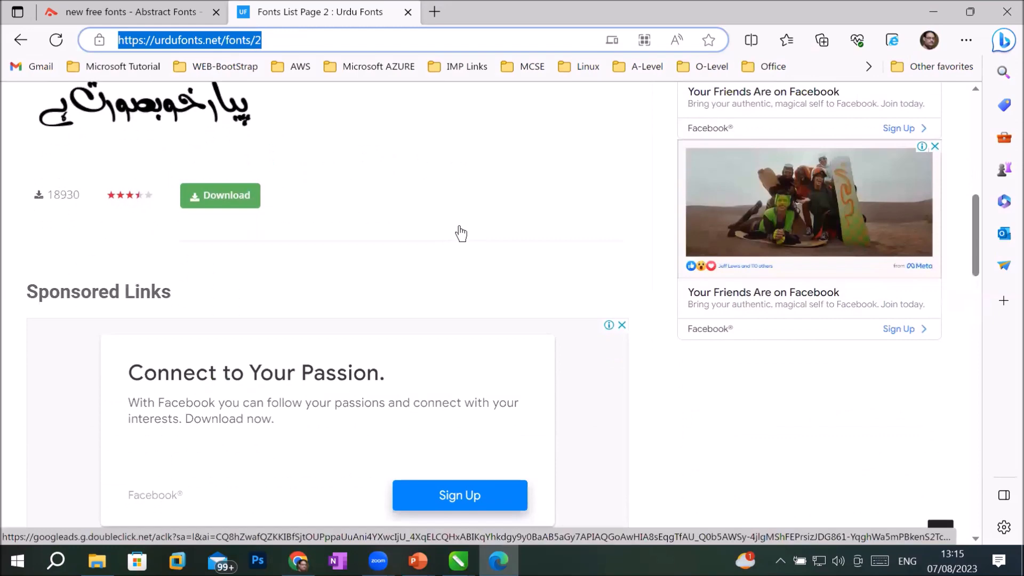
scroll(461, 233, "up", 4)
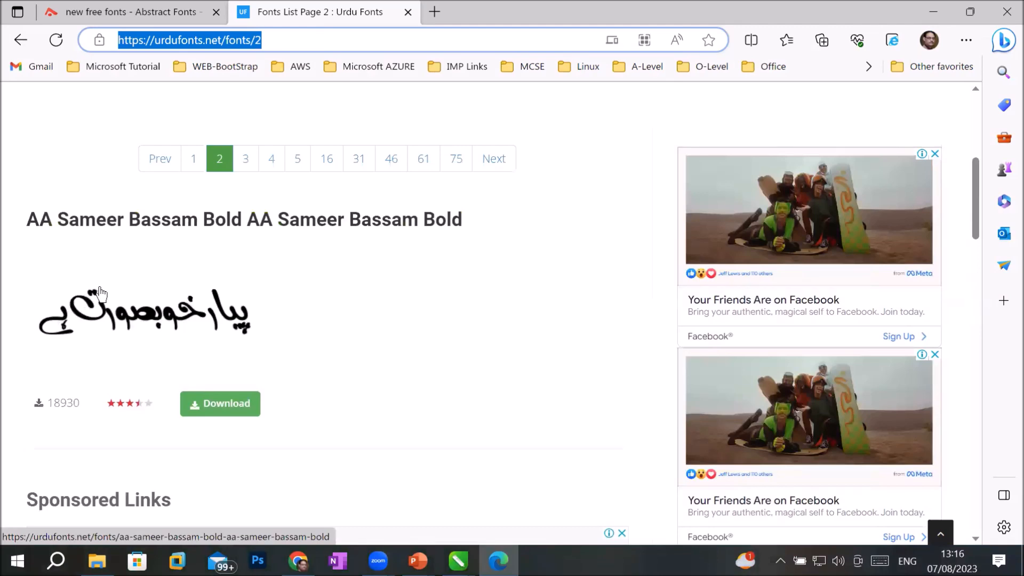
scroll(283, 311, "down", 10)
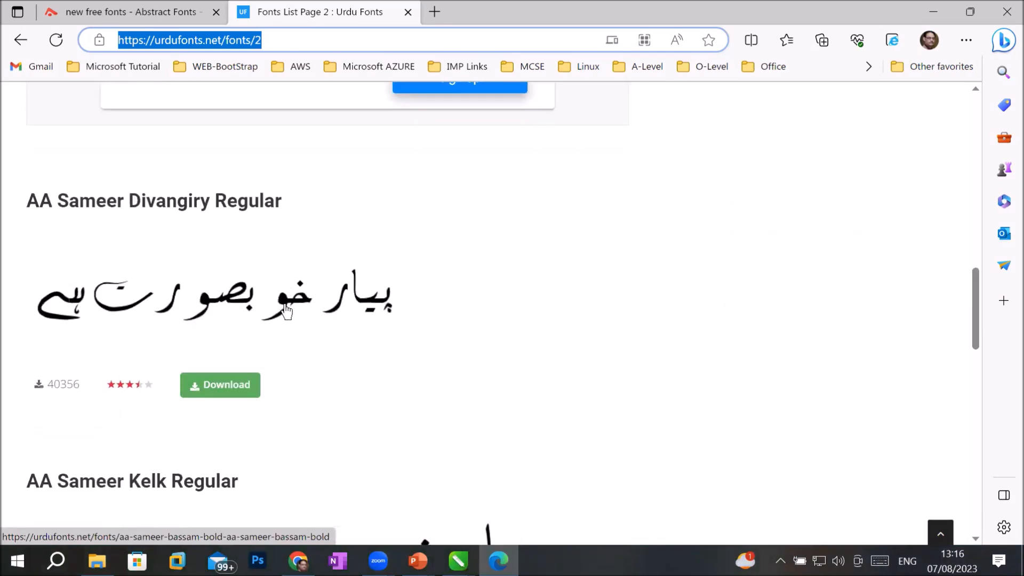
scroll(286, 311, "down", 4)
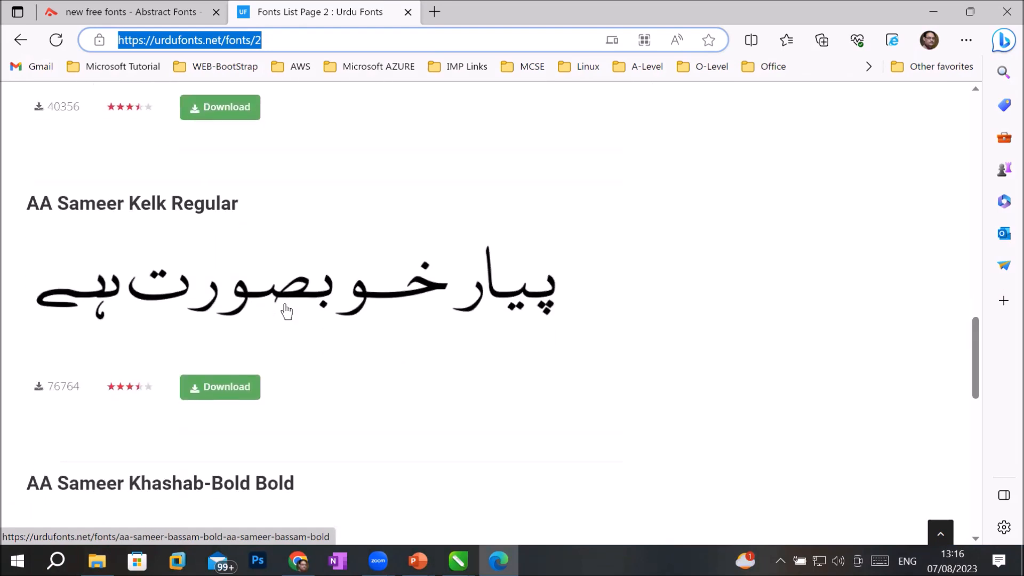
scroll(287, 311, "down", 3)
scroll(286, 311, "down", 2)
scroll(297, 283, "down", 4)
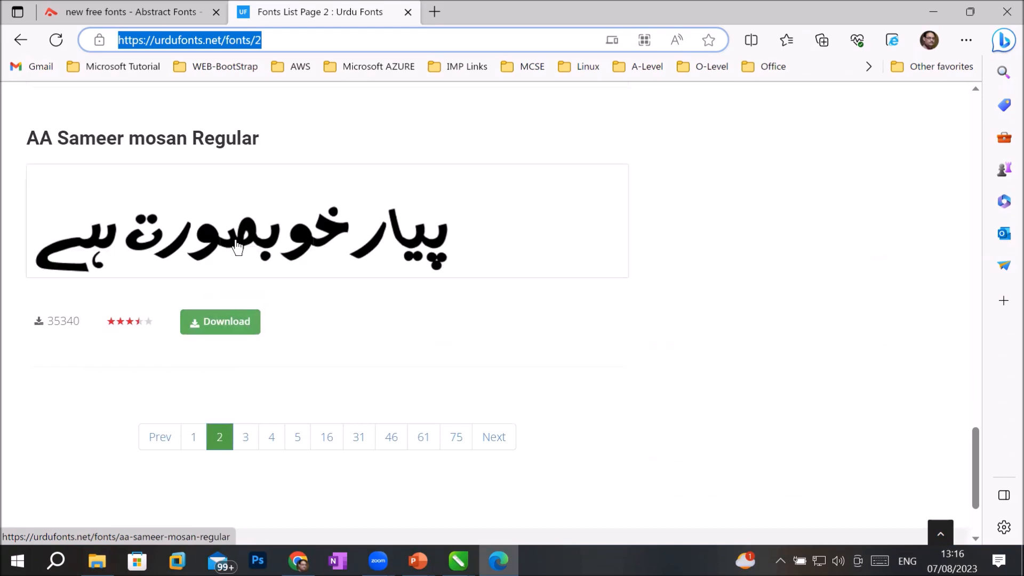
scroll(310, 271, "down", 2)
left_click(297, 319)
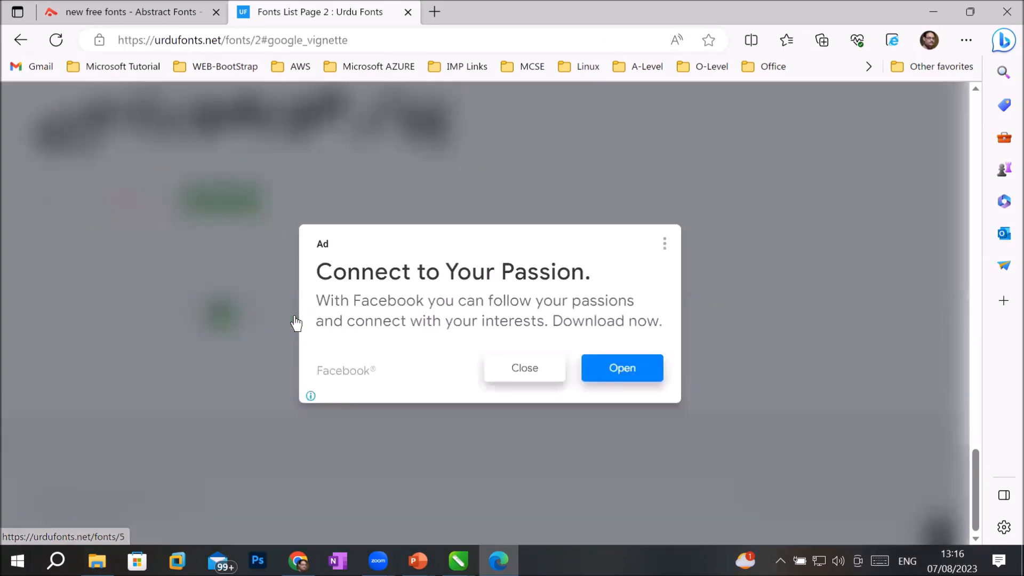
left_click(521, 377)
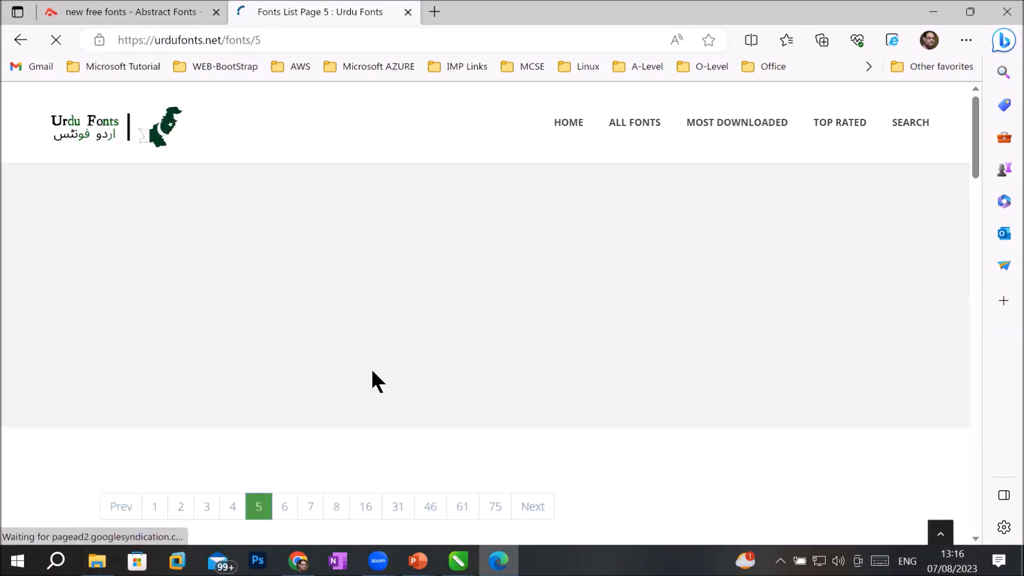
Step: Go to page 7 of the Urdu Fonts list and scroll to the AlFars Bold entry
scroll(372, 371, "down", 10)
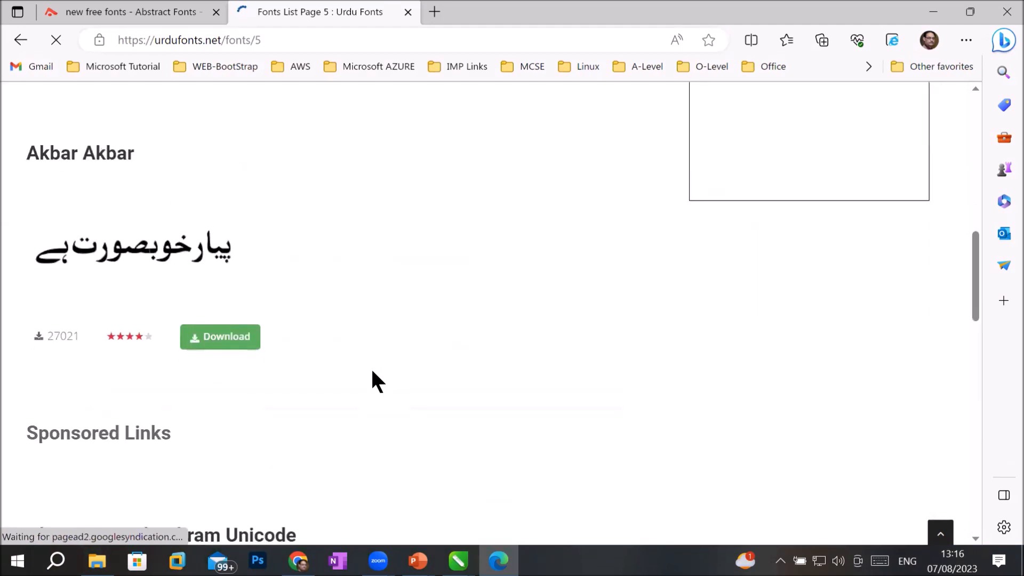
scroll(375, 381, "down", 10)
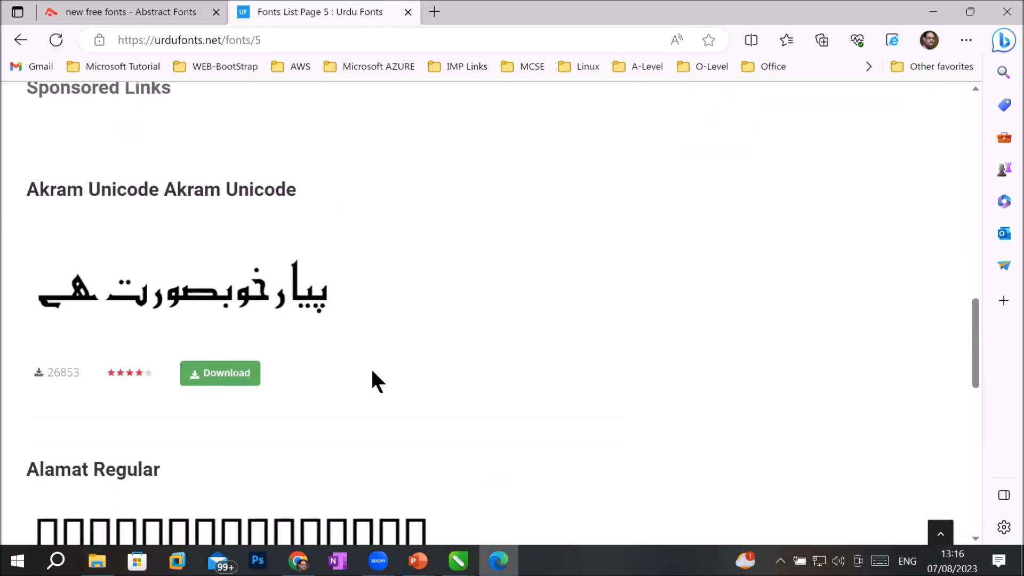
scroll(373, 378, "down", 8)
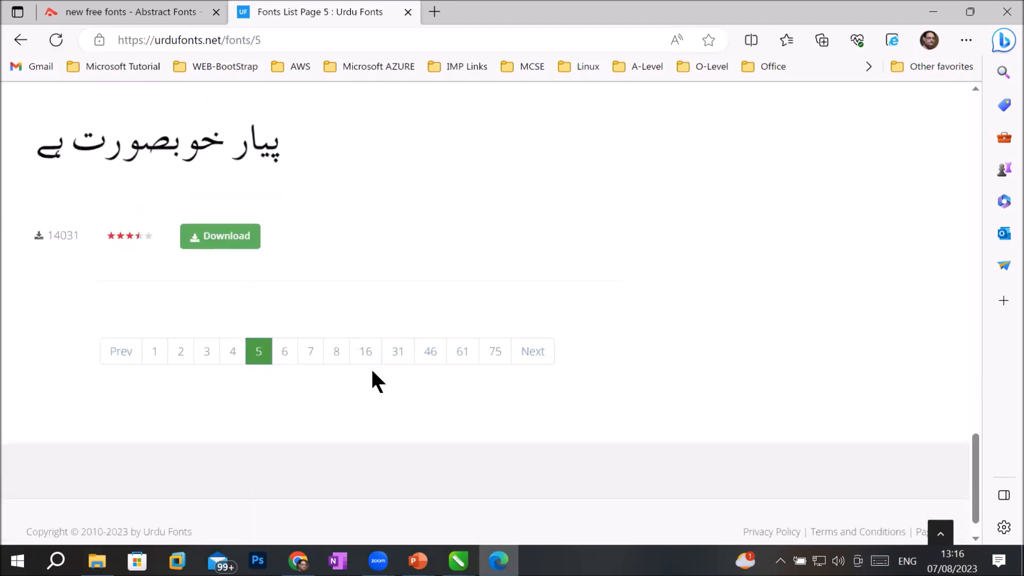
left_click(309, 358)
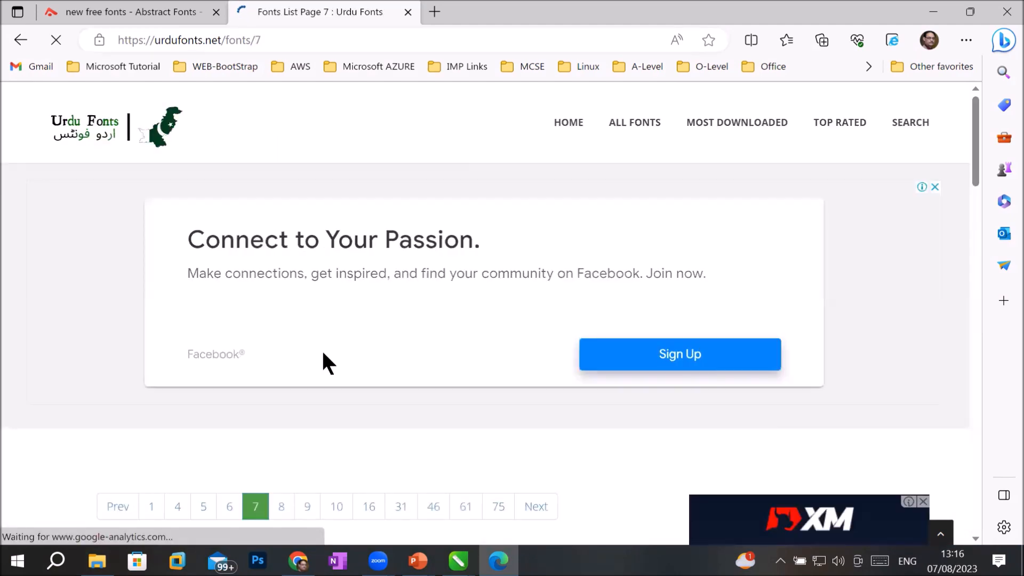
scroll(321, 355, "down", 3)
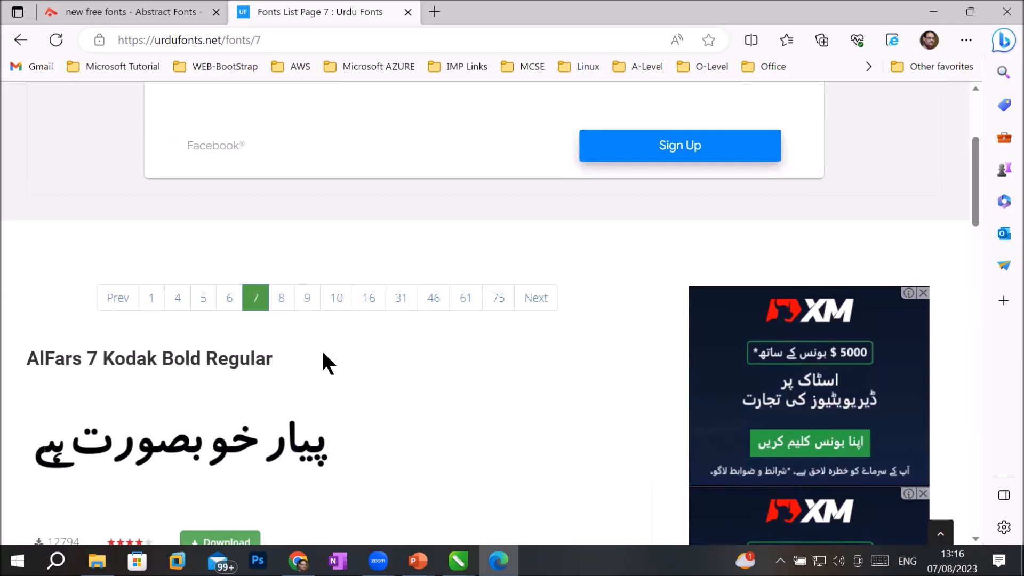
scroll(323, 355, "down", 4)
scroll(323, 355, "down", 5)
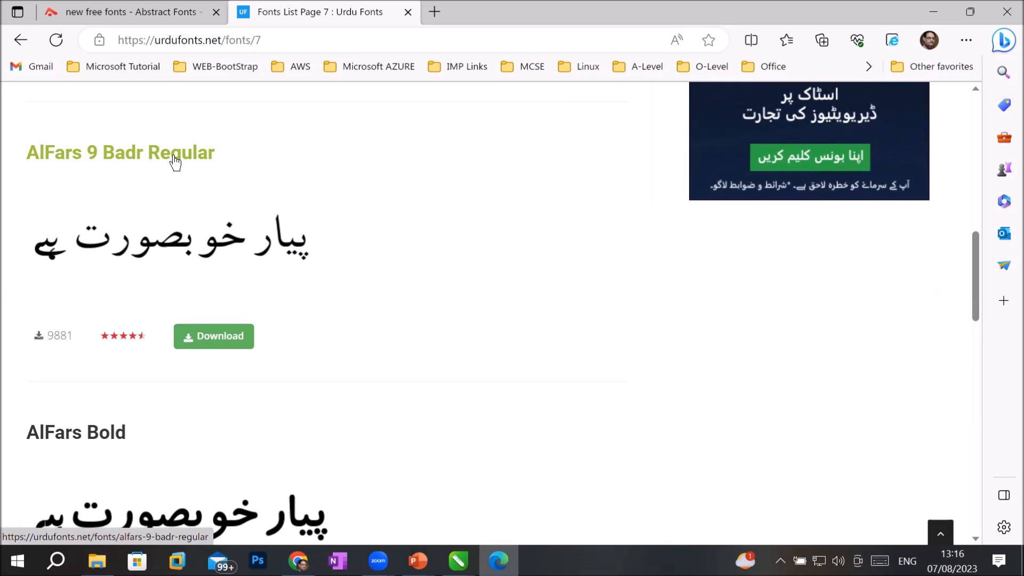
scroll(267, 282, "down", 3)
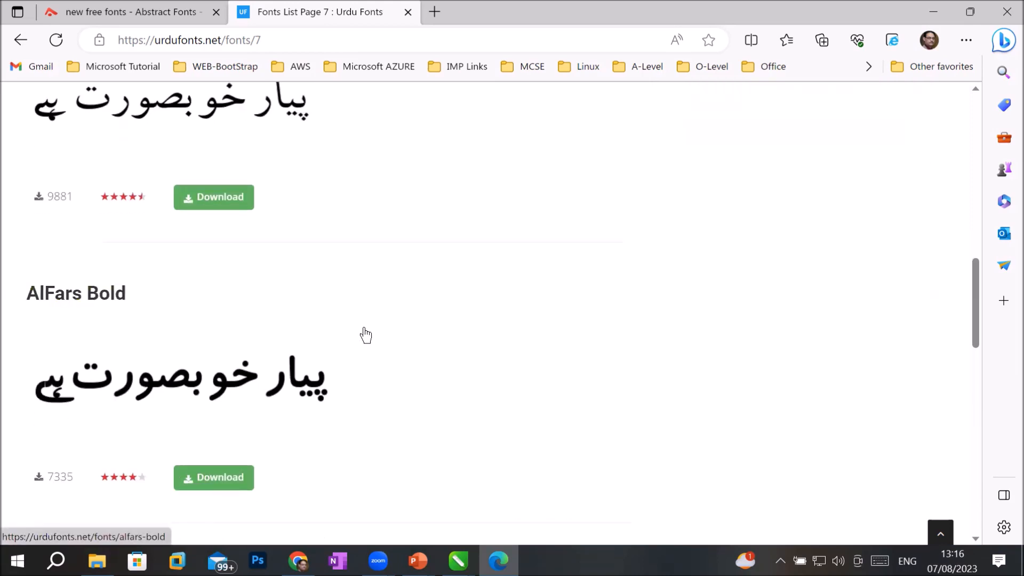
scroll(365, 334, "down", 3)
Step: Download AlFars Bold from its font page as alfars-bold.zip, then bring up File Explorer
left_click(213, 339)
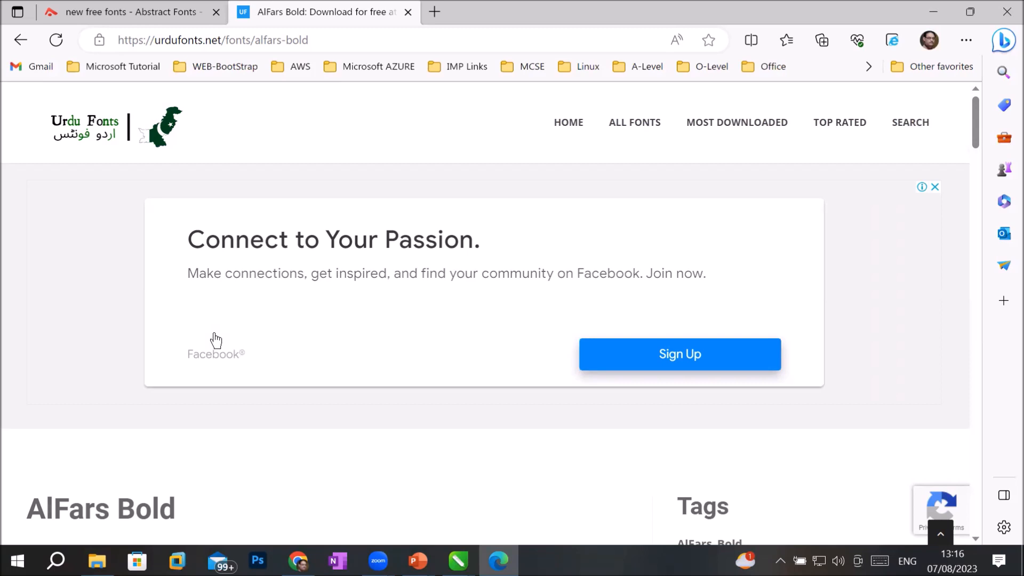
scroll(250, 387, "down", 10)
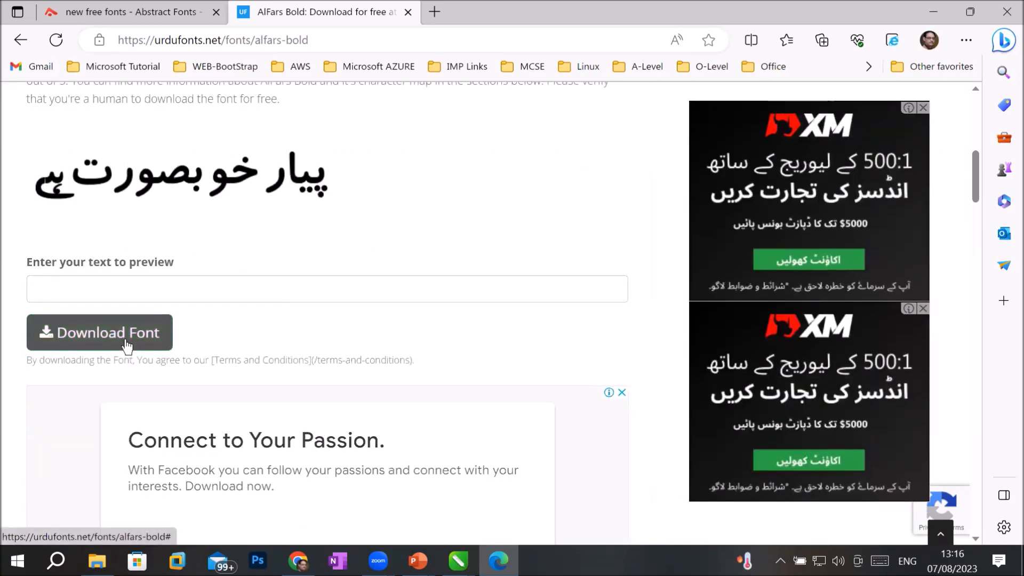
left_click(127, 345)
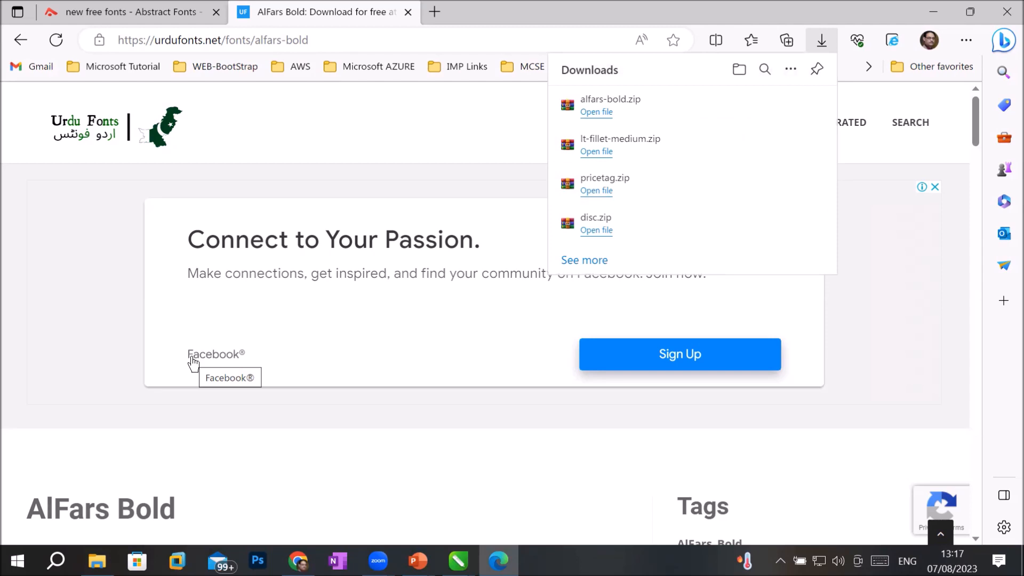
left_click(97, 559)
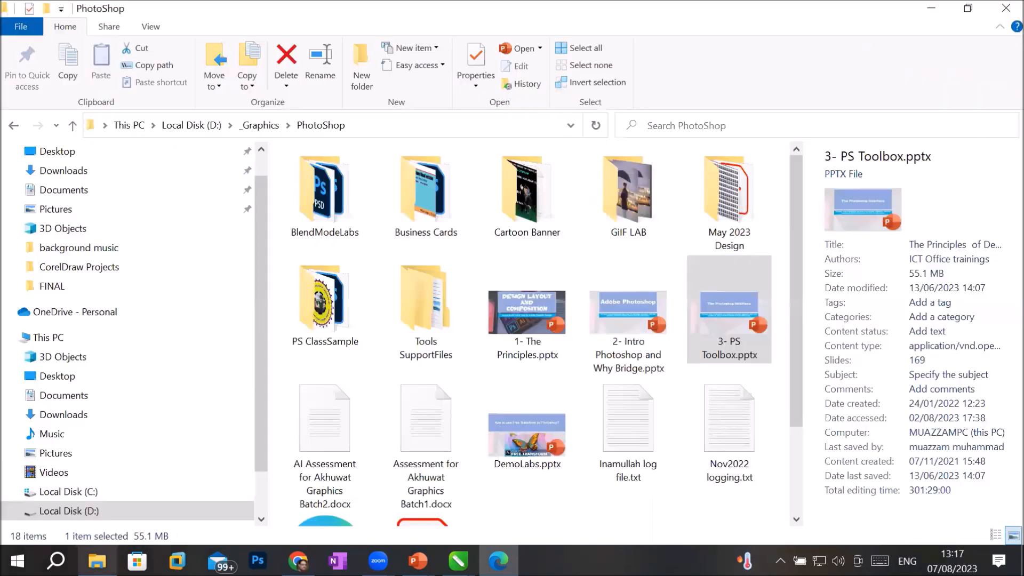
Step: Extract disc.zip in Downloads to a disc folder and open it to show the two .ttf files
left_click(70, 174)
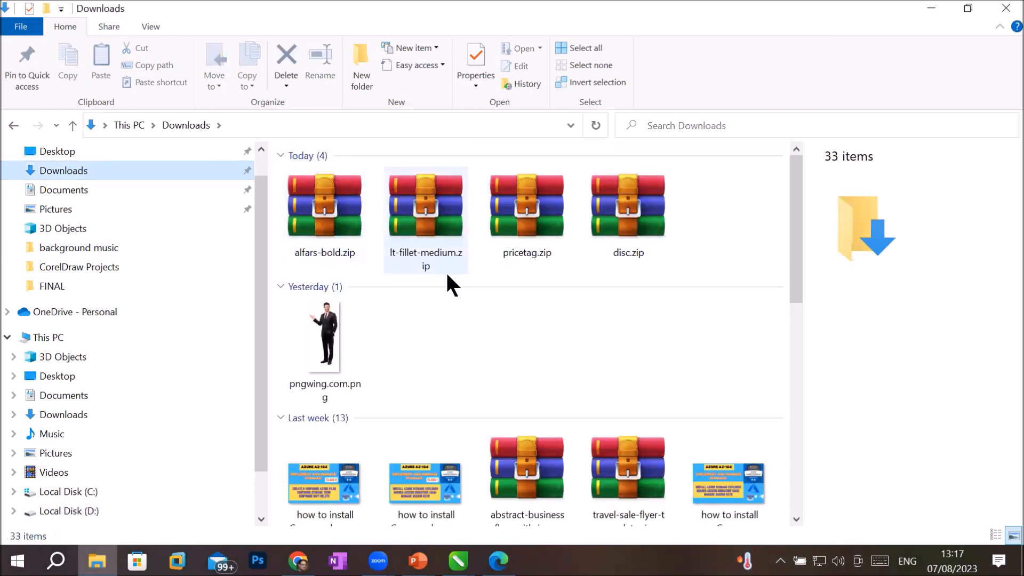
mouse_move(446, 270)
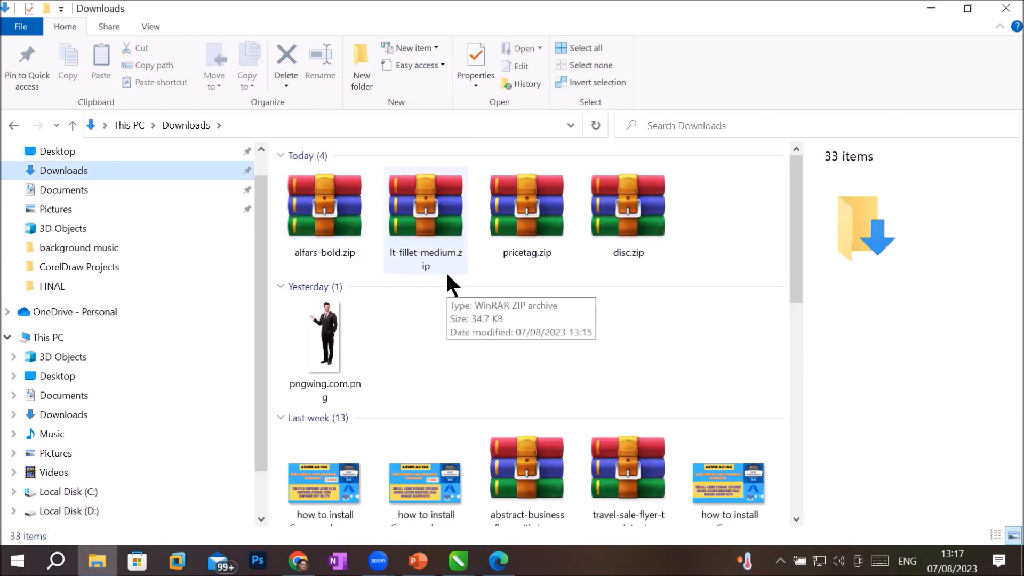
left_click(634, 209)
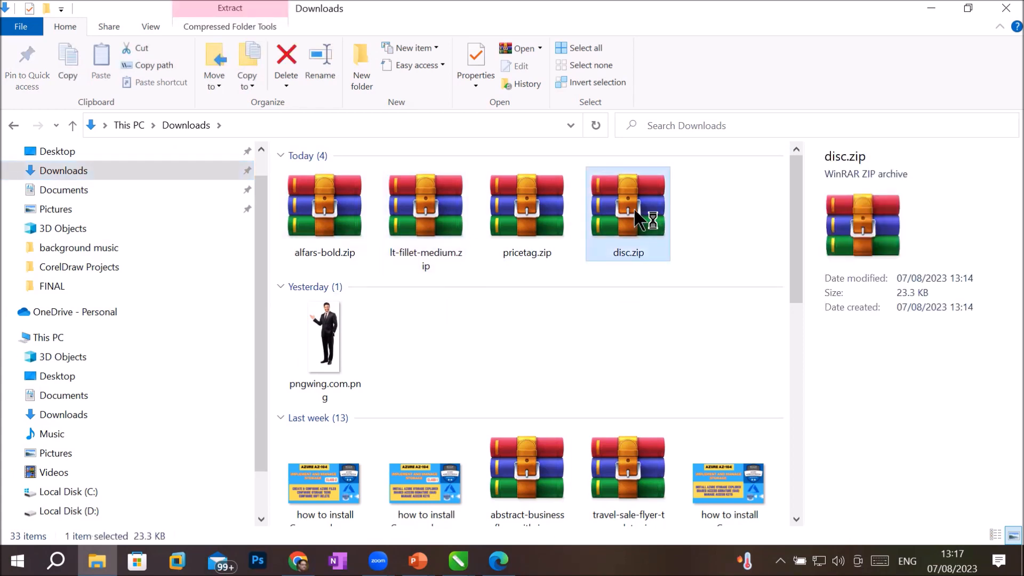
right_click(633, 209)
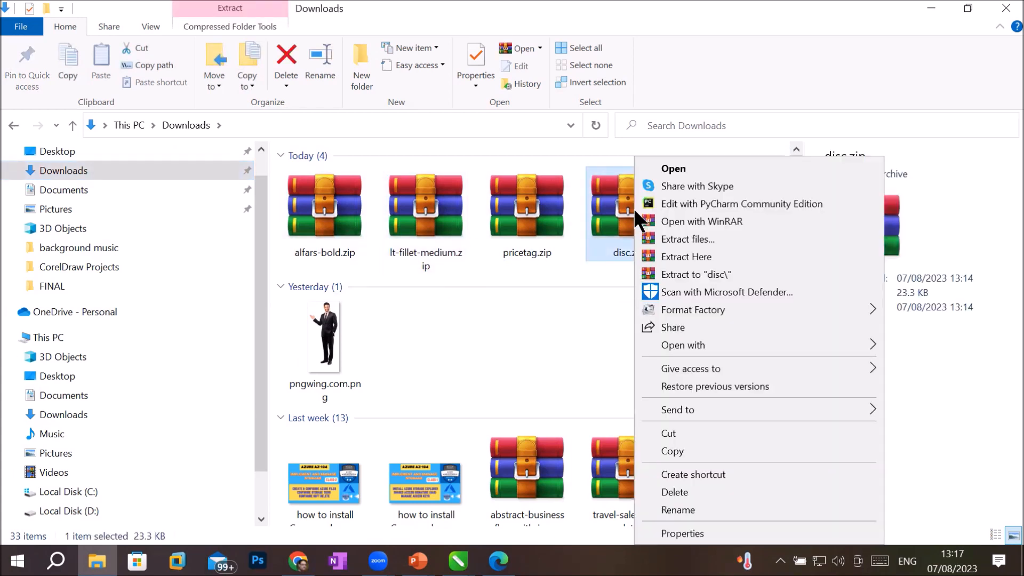
left_click(712, 273)
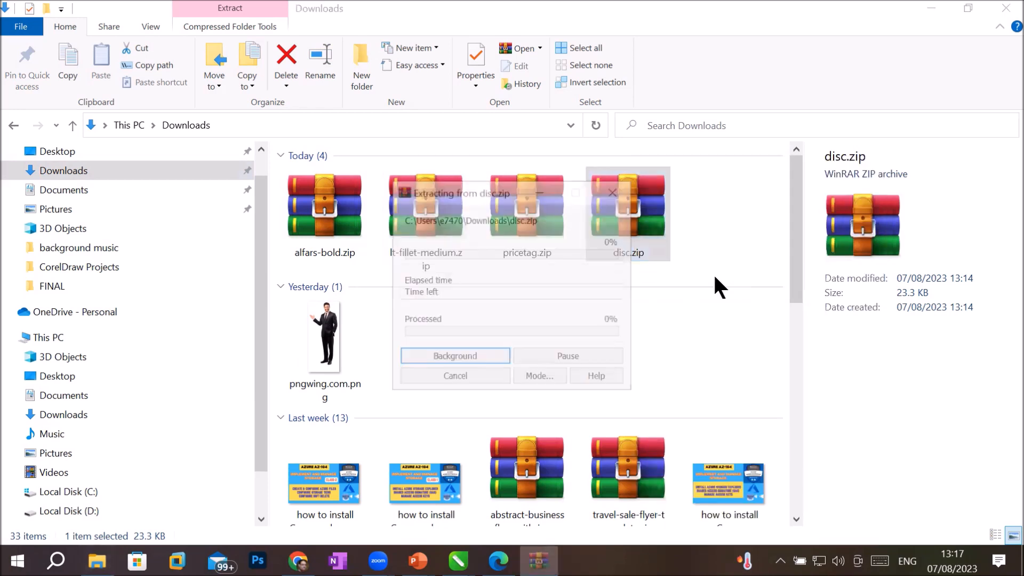
double_click(703, 229)
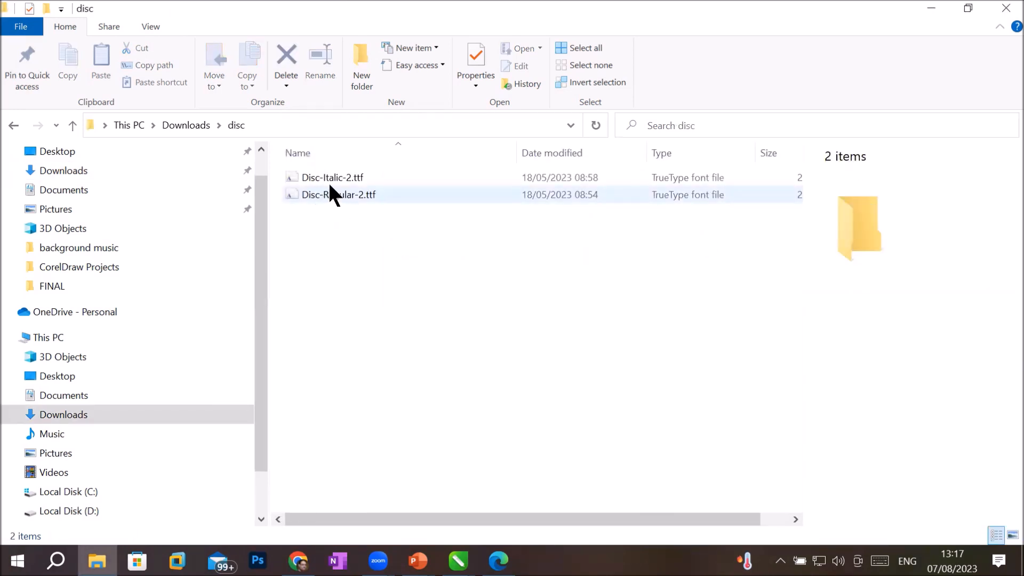
Step: Install the Disc-Regular-2.ttf and Disc-Italic-2.ttf fonts
left_click(341, 194)
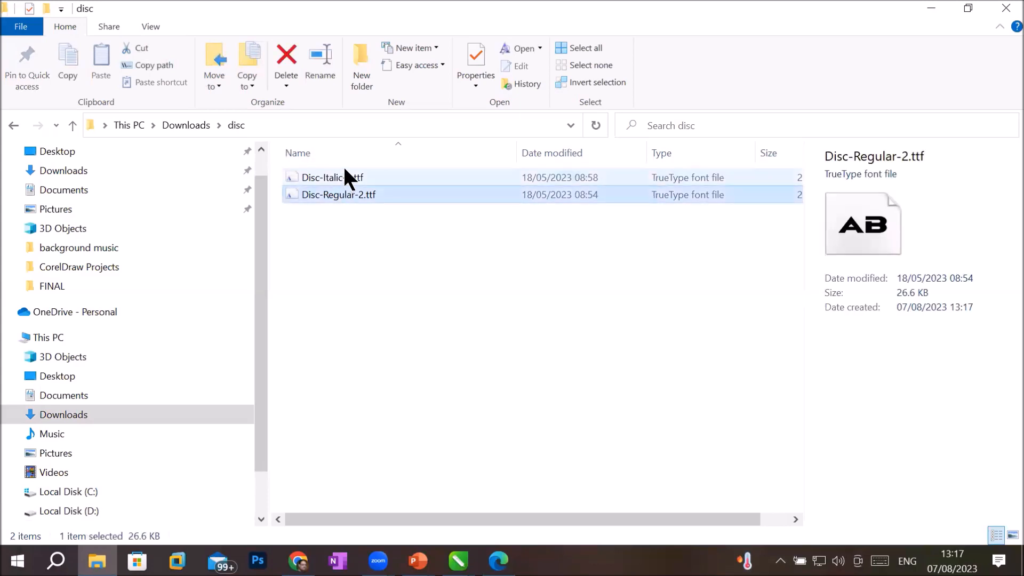
left_click(345, 176)
left_click(349, 195)
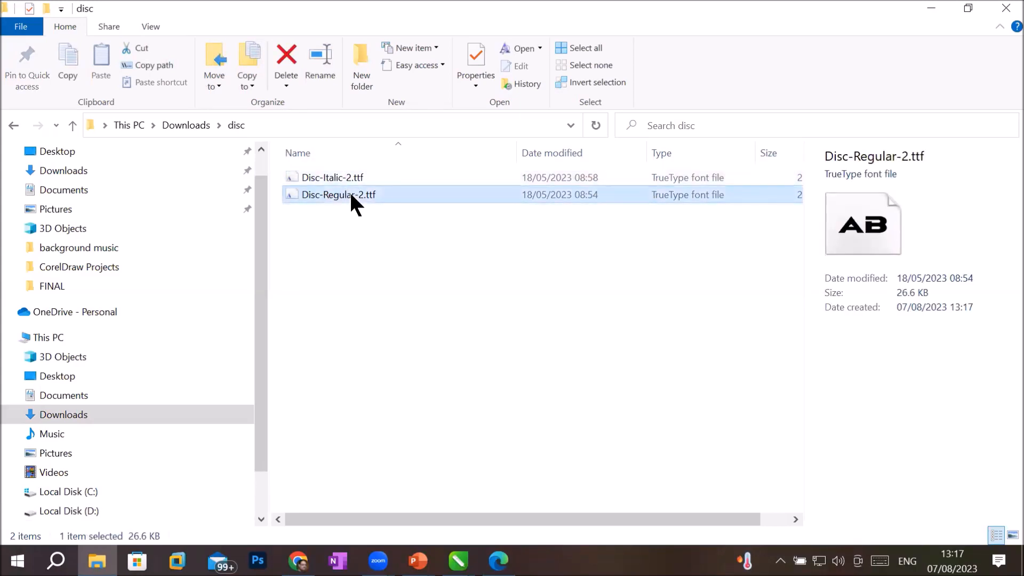
right_click(350, 195)
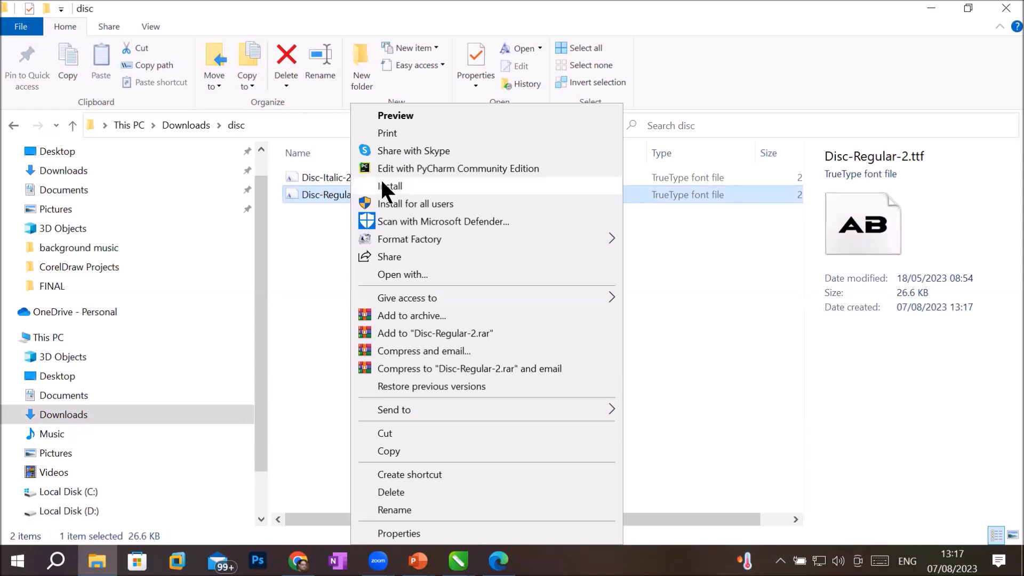
left_click(384, 187)
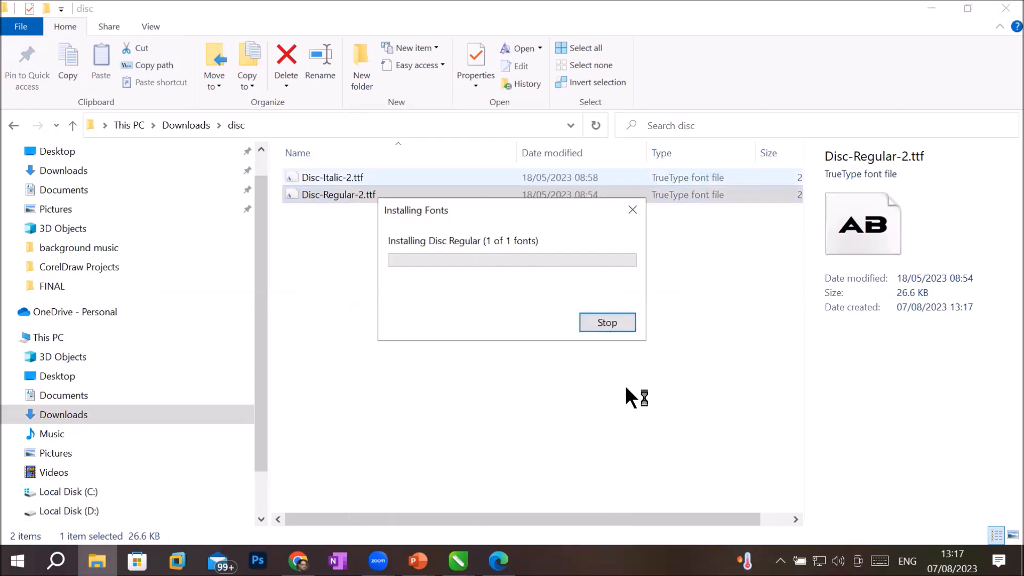
left_click(337, 178)
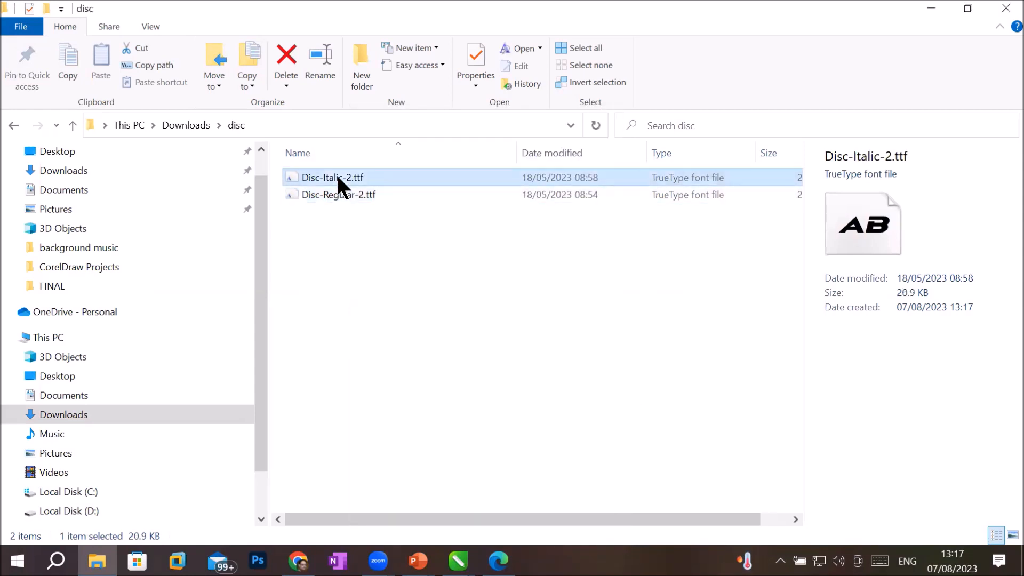
right_click(338, 178)
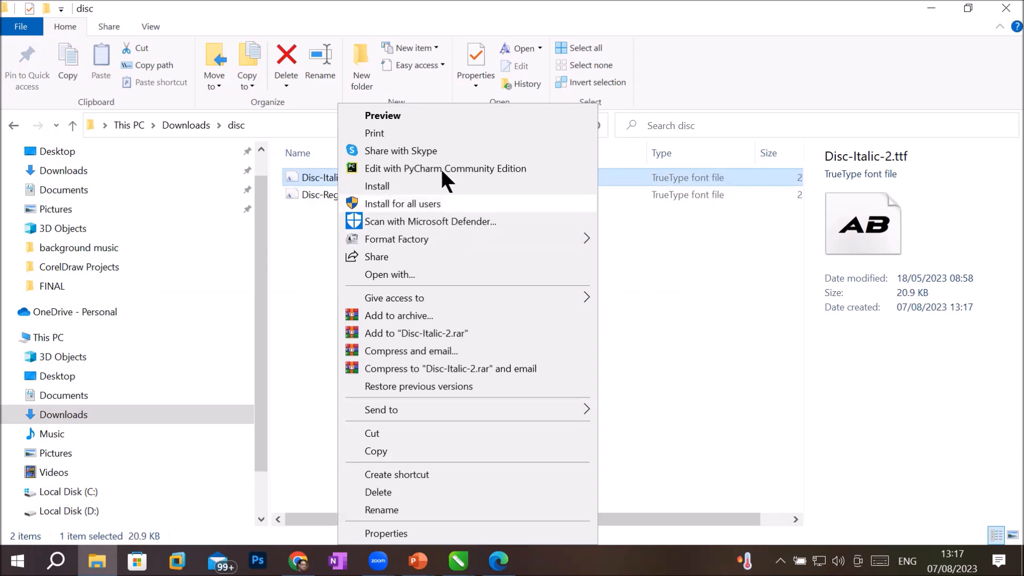
left_click(440, 185)
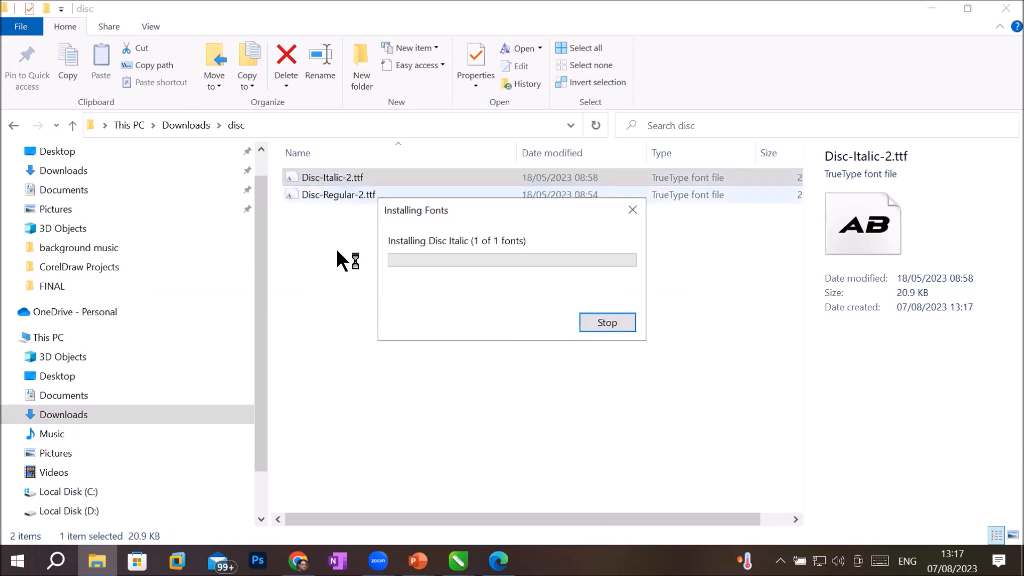
Step: Extract alfars-bold.zip in Downloads to an alfars-bold folder and open its AlFars Bold subfolder
left_click(186, 124)
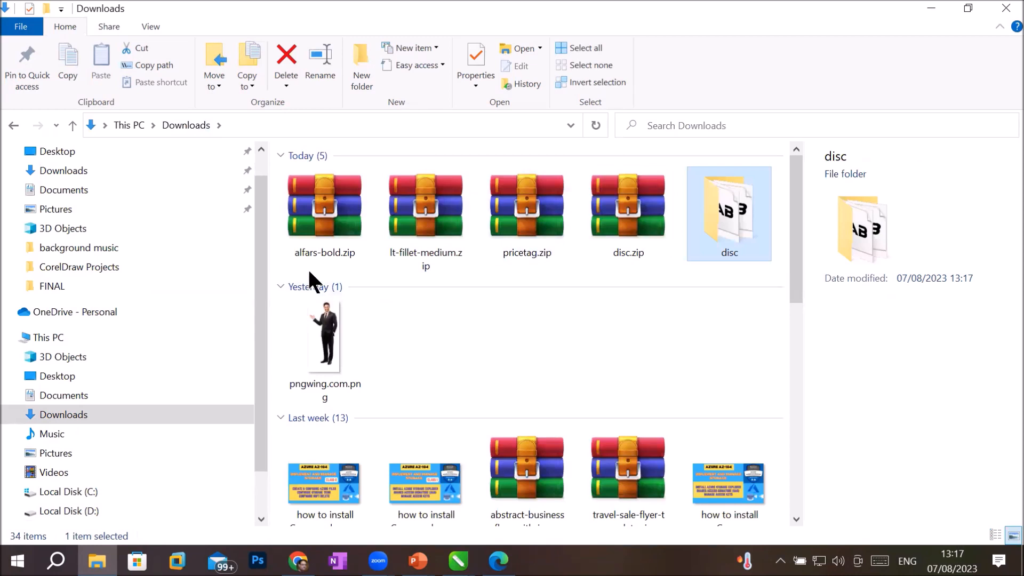
left_click(335, 218)
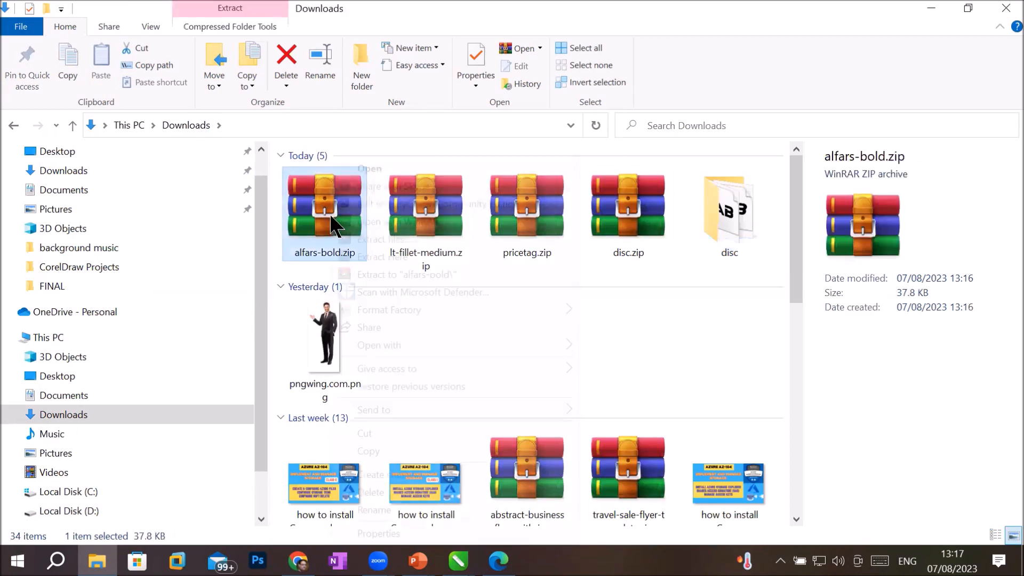
right_click(336, 220)
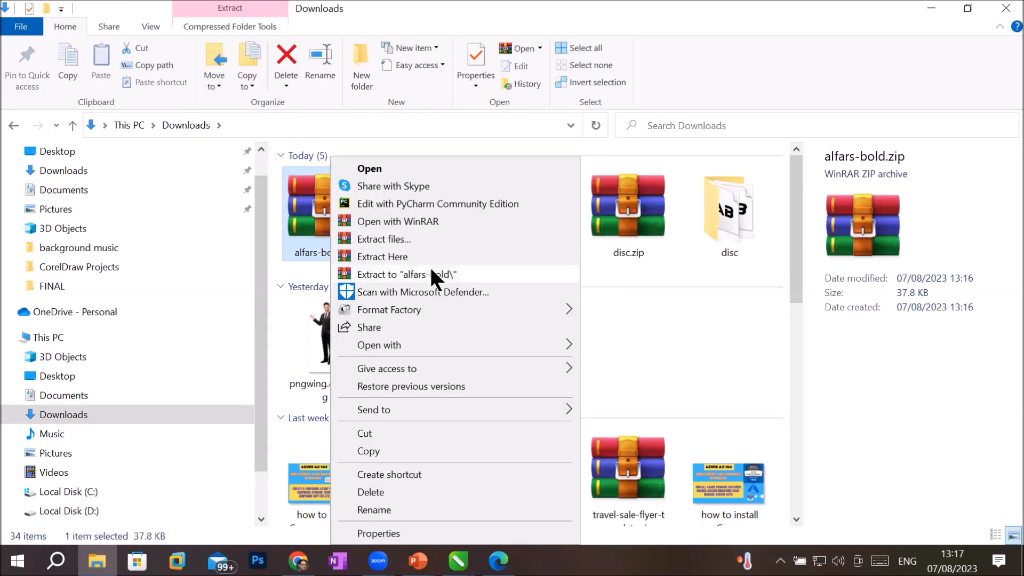
left_click(430, 268)
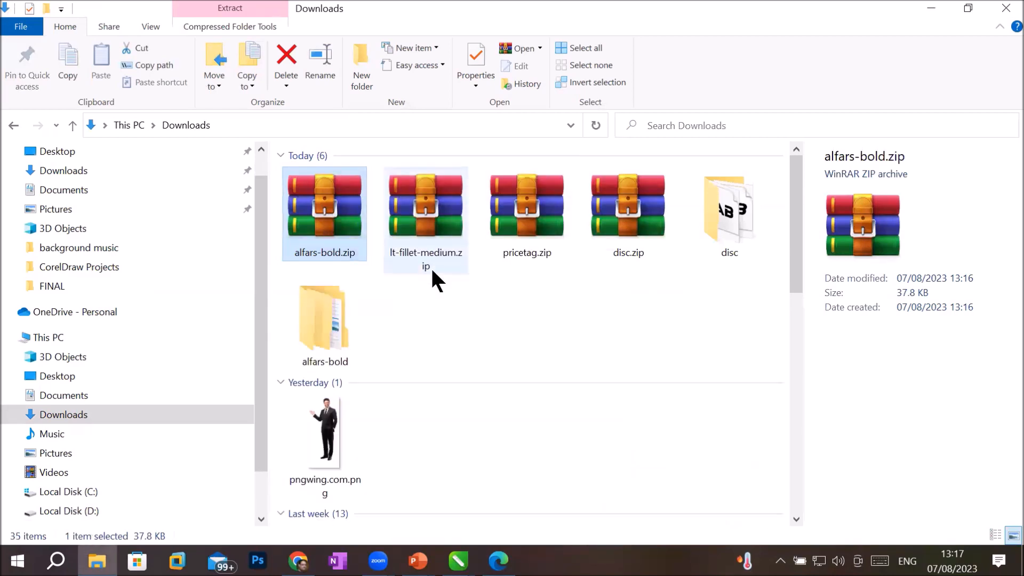
left_click(328, 352)
double_click(328, 361)
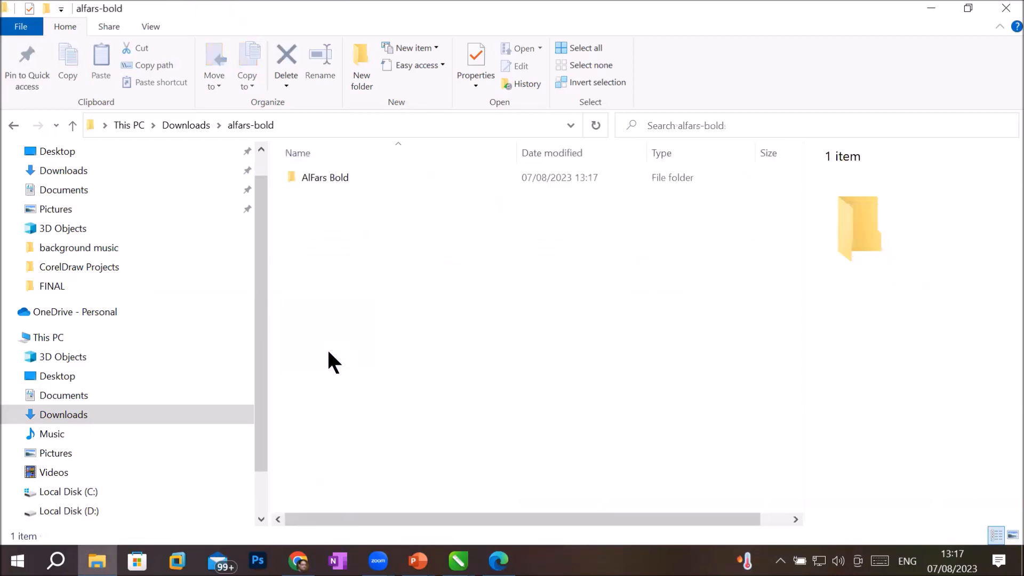
double_click(326, 177)
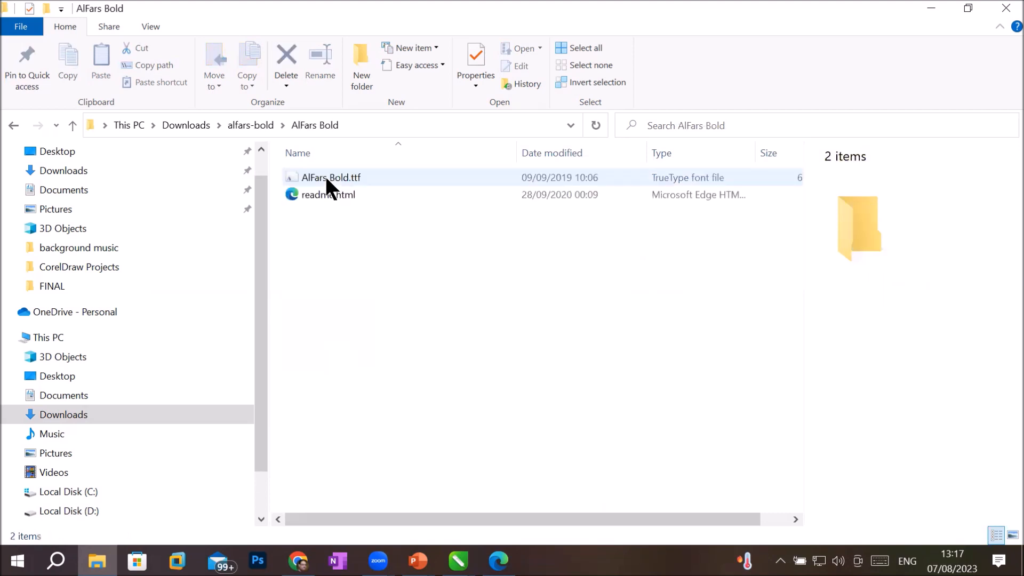
Step: Install AlFars Bold.ttf, replacing the existing copy, and close the Explorer window
left_click(346, 178)
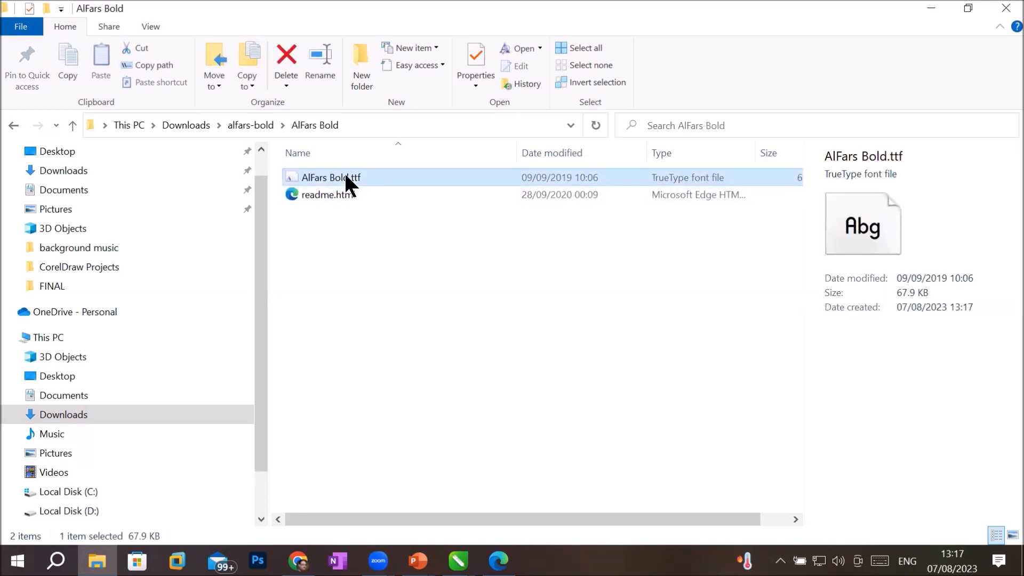
right_click(345, 177)
left_click(384, 184)
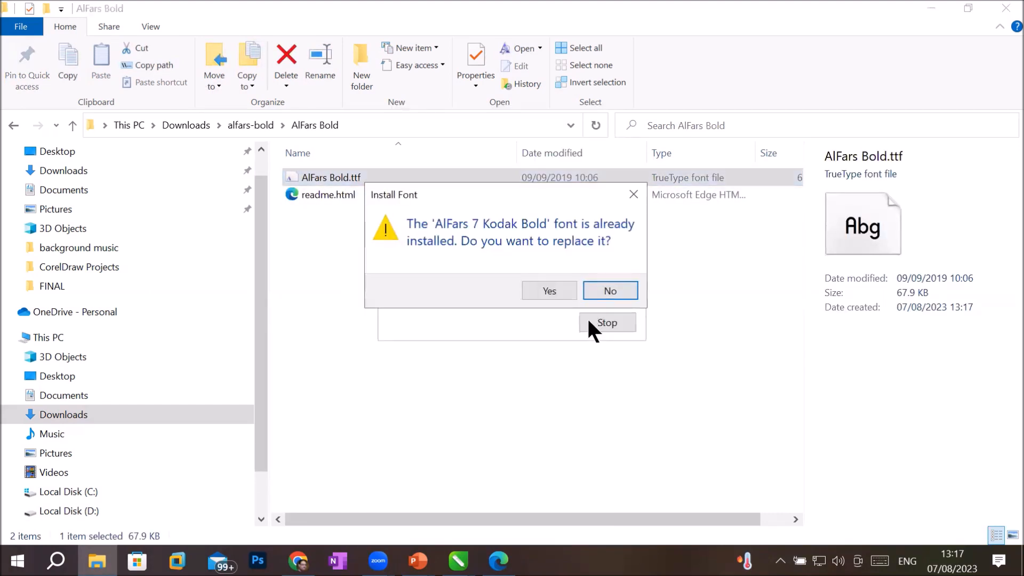
left_click(538, 285)
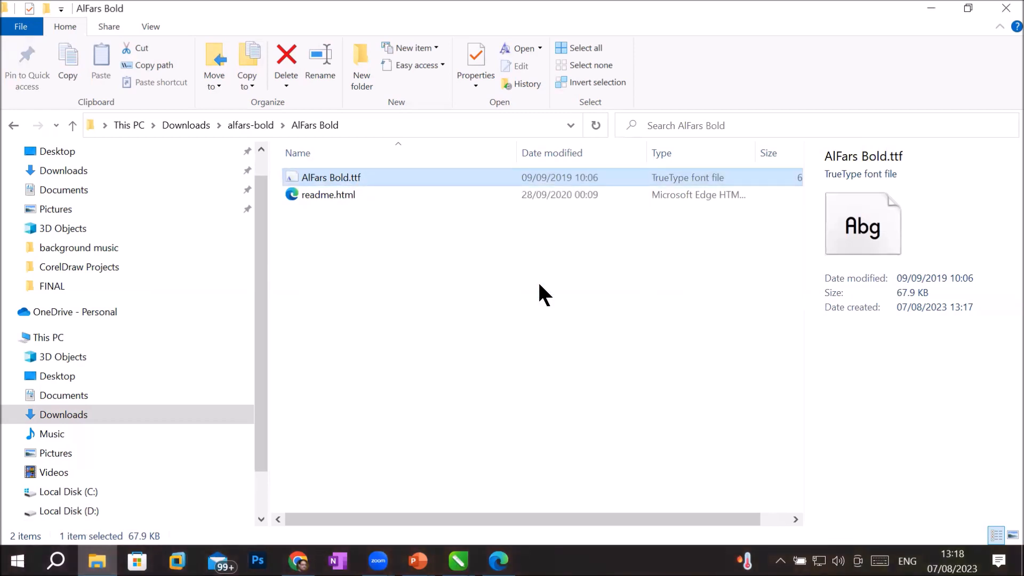
left_click(1004, 9)
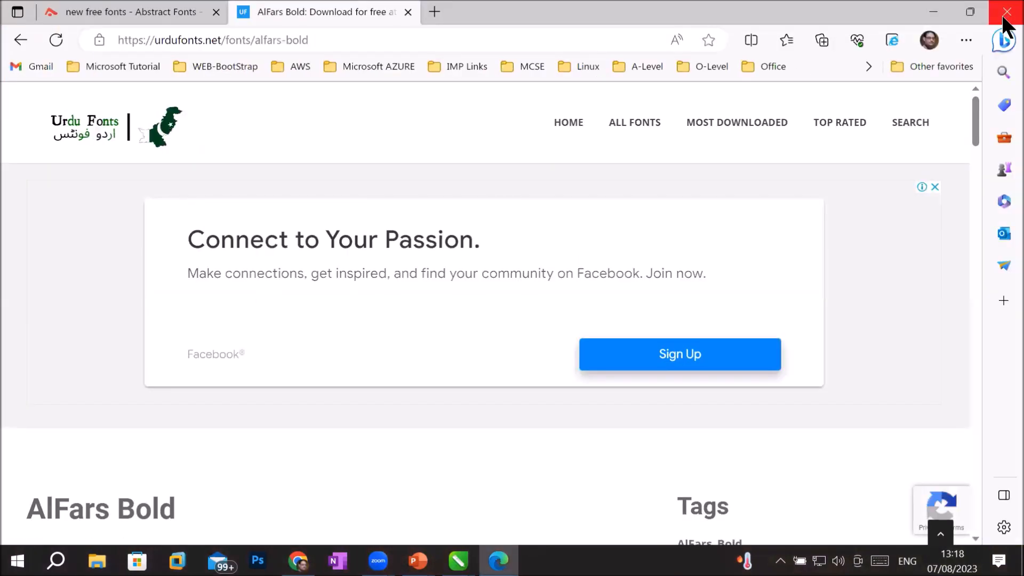
Step: Close the Urdu Fonts window, browse Google's free font results, and return to CorelDRAW
left_click(1005, 12)
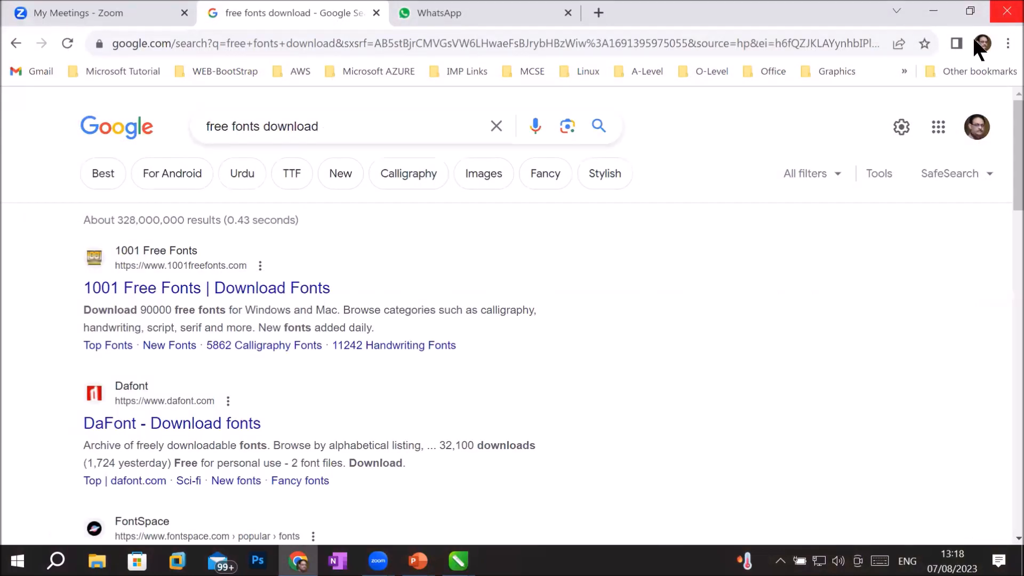
left_click(425, 15)
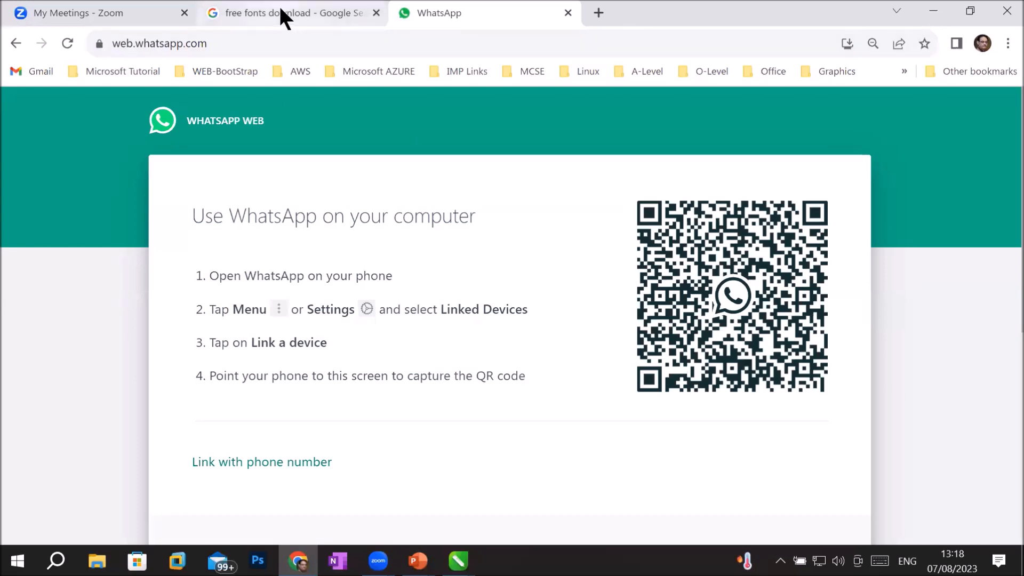
left_click(281, 11)
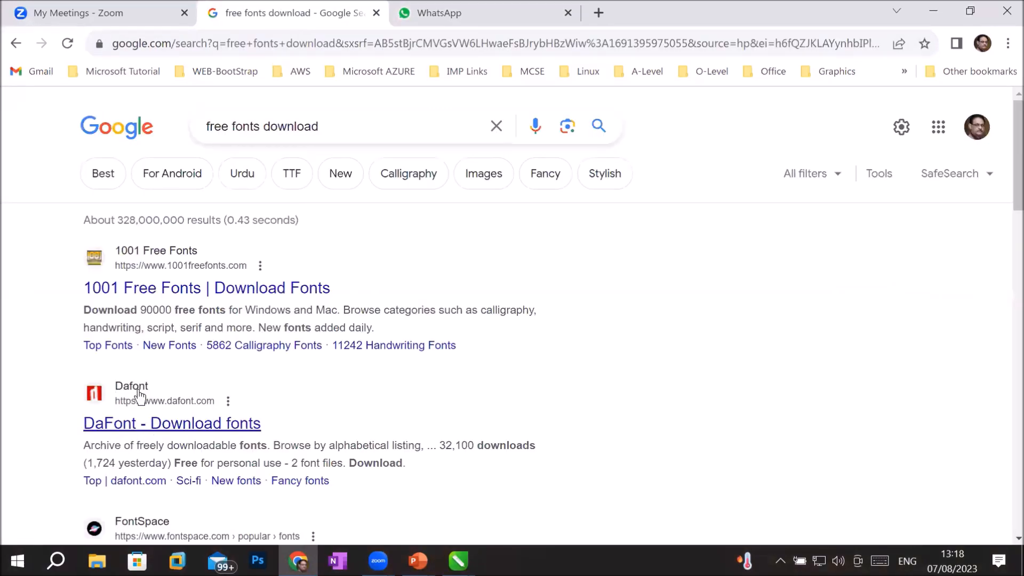
scroll(235, 370, "down", 4)
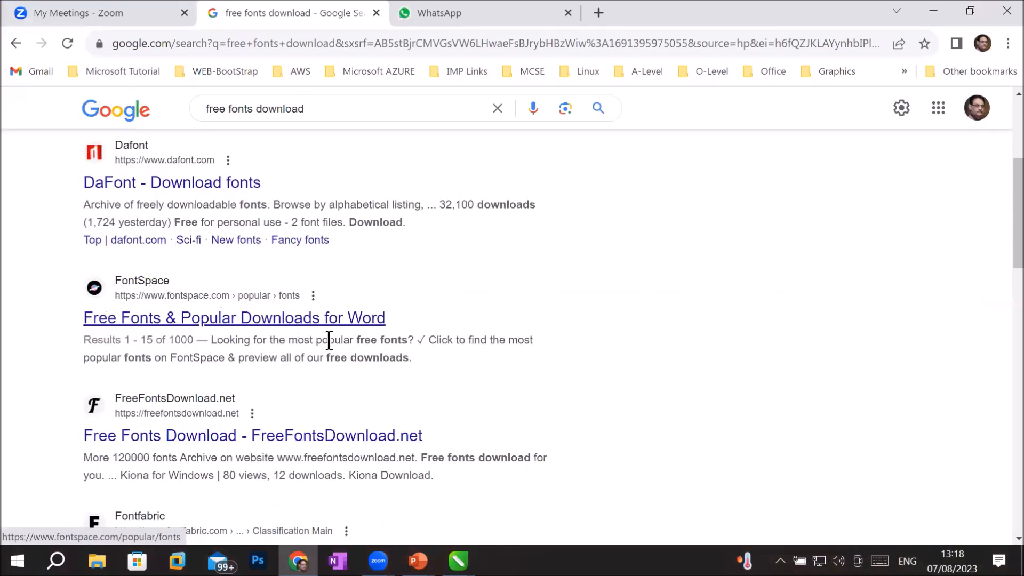
scroll(345, 362, "down", 3)
scroll(348, 363, "down", 6)
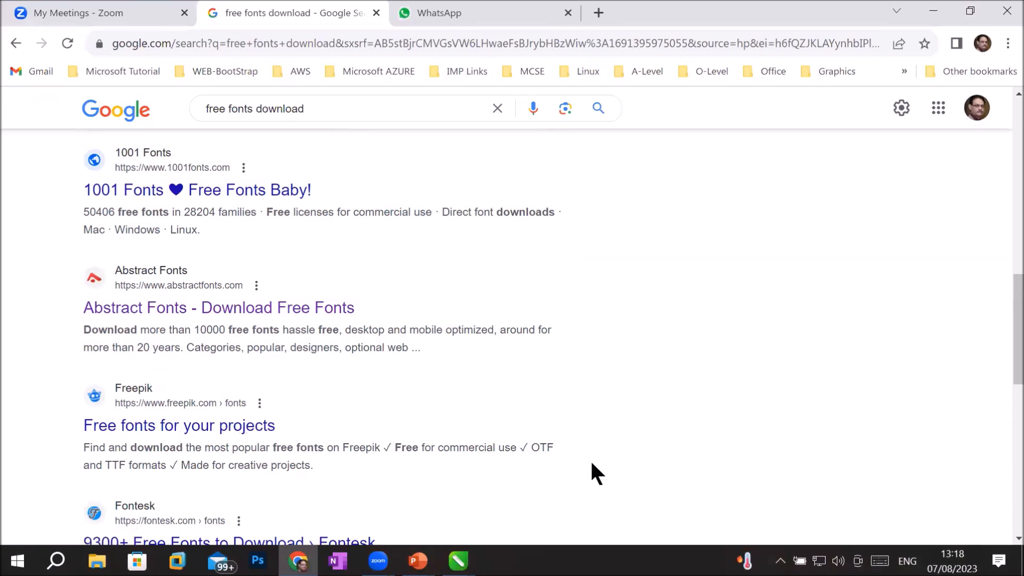
left_click(399, 496)
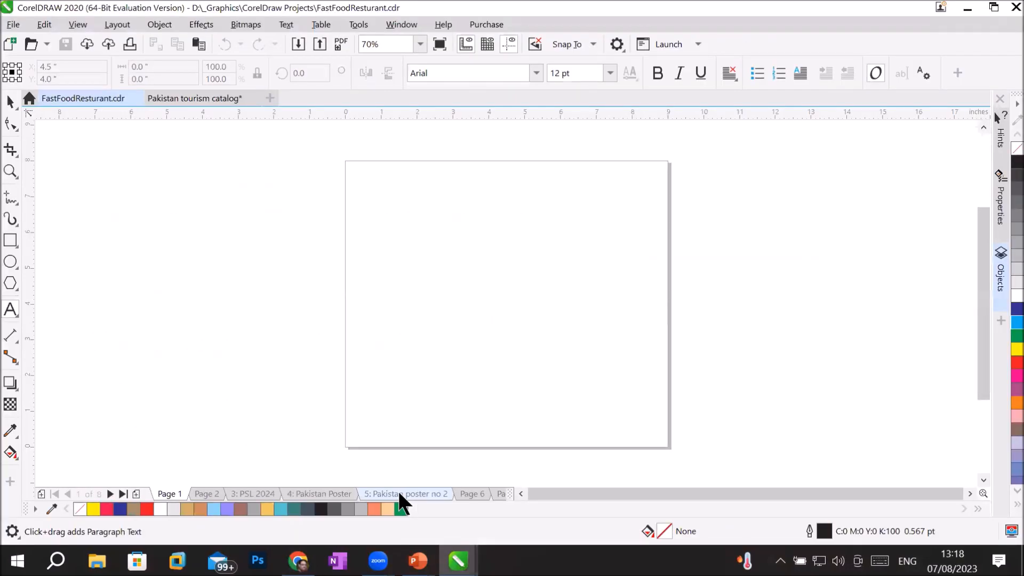
Step: In the Pakistan tourism catalog, change the BEAUTIFUL LANDSCAPE title's font to Disc
left_click(213, 97)
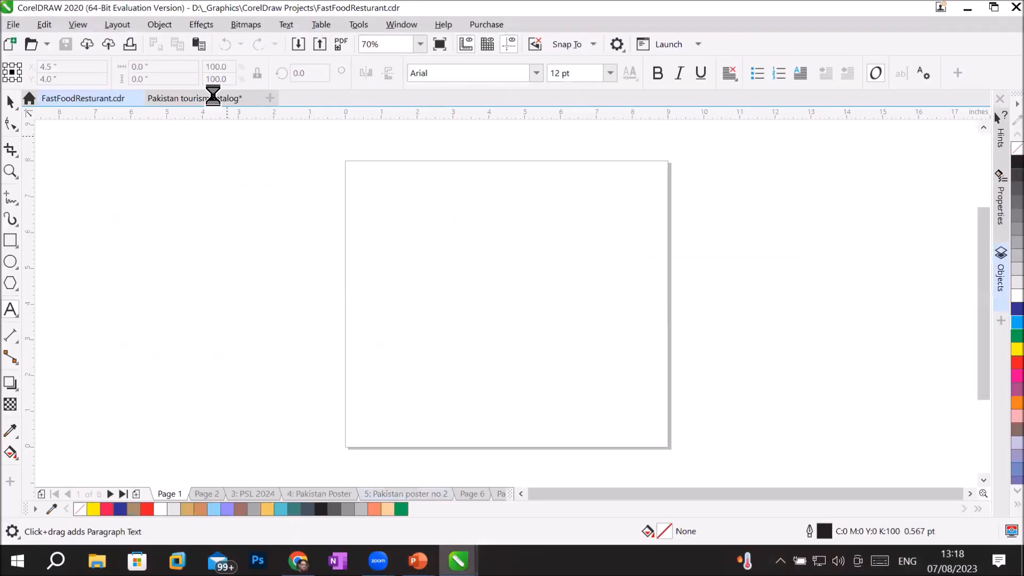
left_click_drag(604, 157, 366, 160)
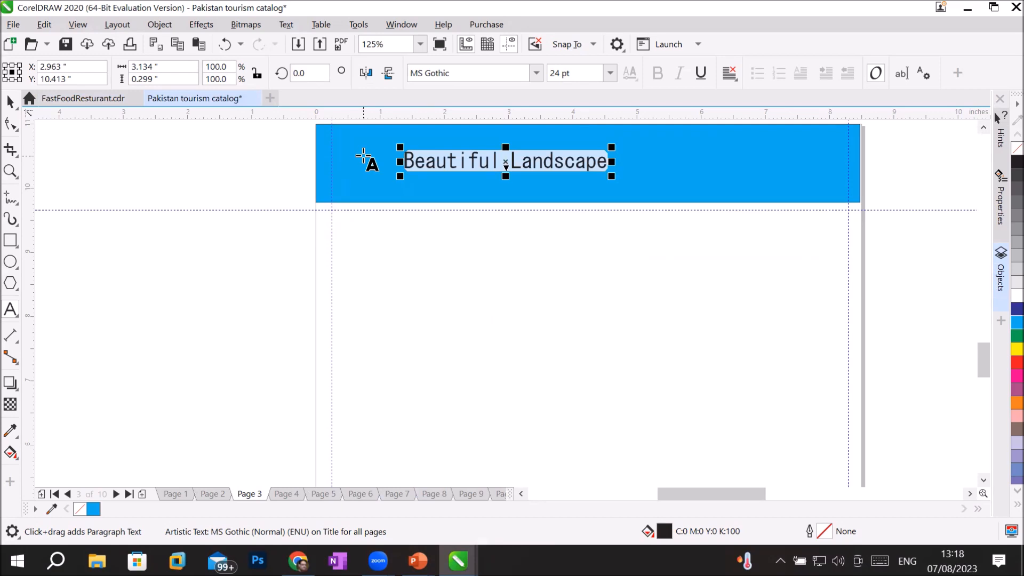
left_click(535, 73)
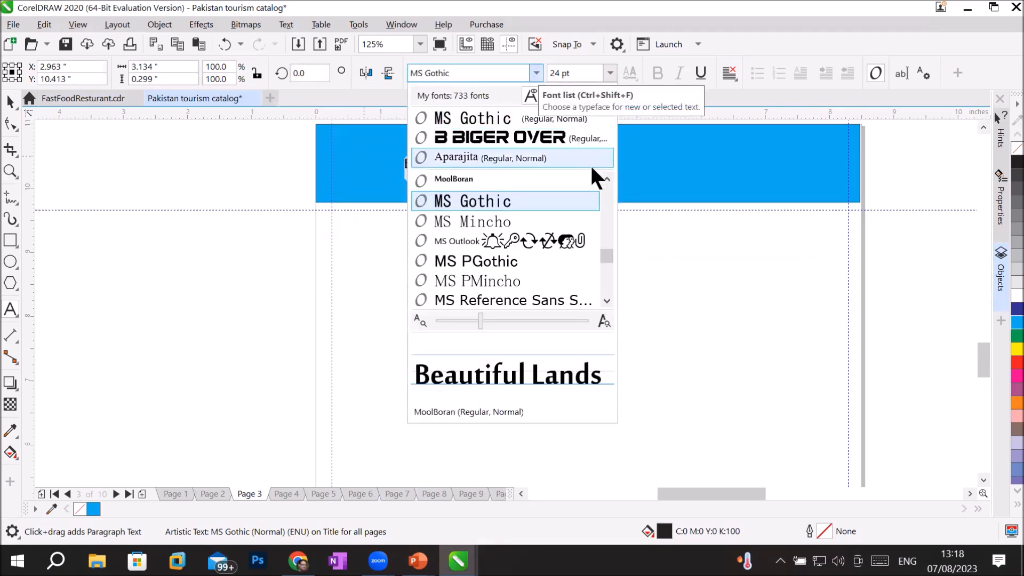
left_click_drag(602, 257, 607, 227)
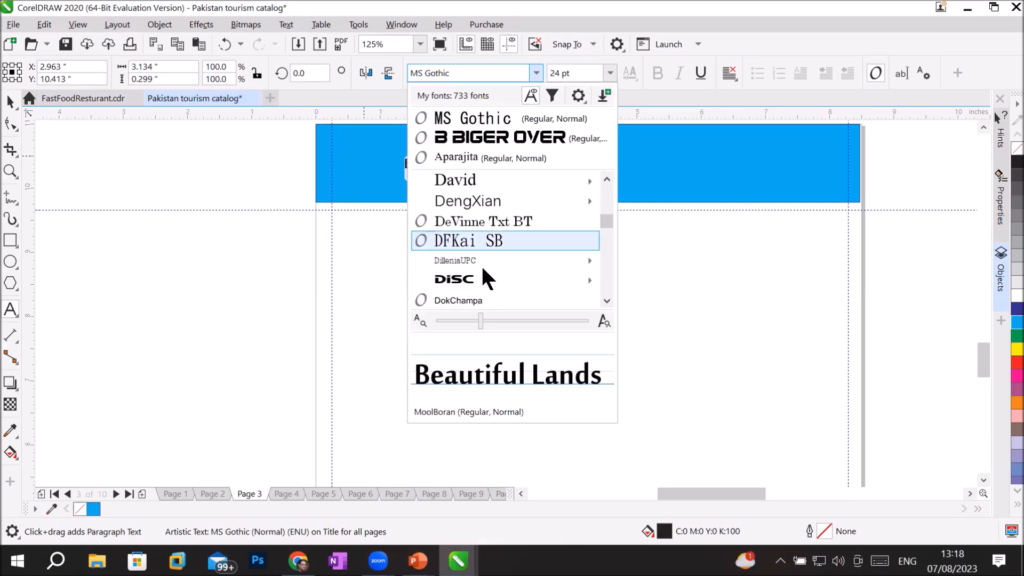
mouse_move(446, 277)
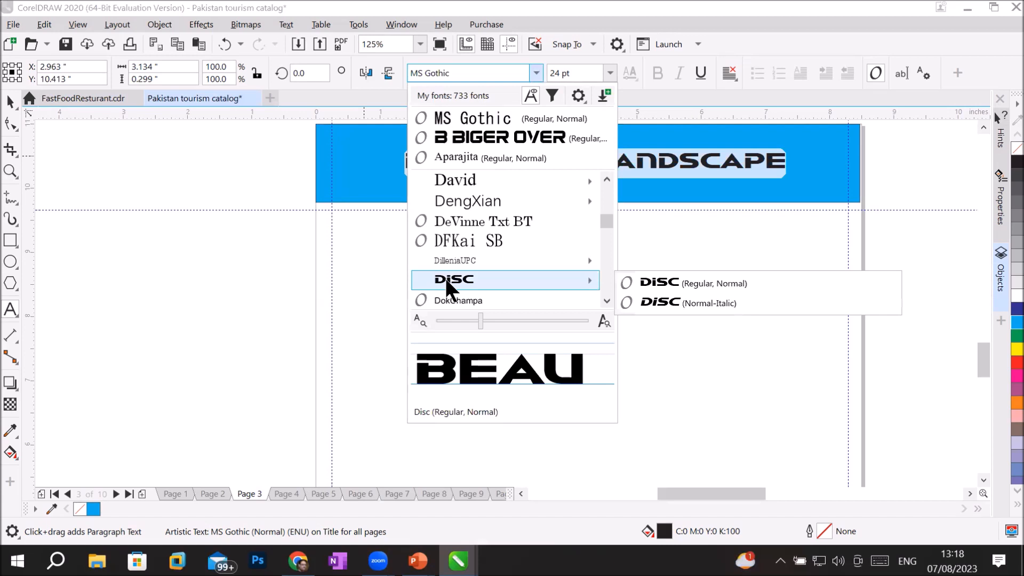
left_click(445, 277)
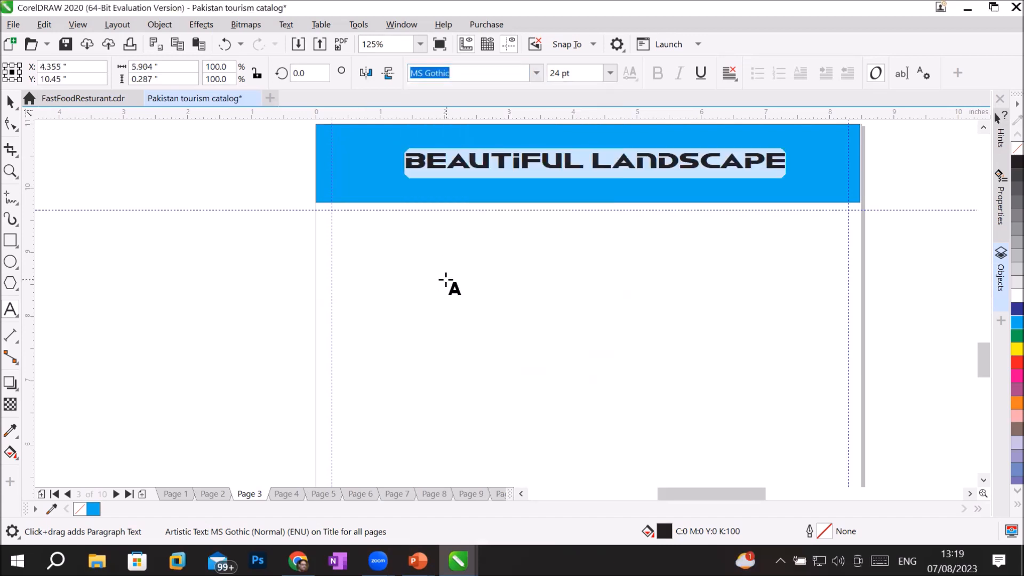
left_click(11, 102)
left_click(342, 337)
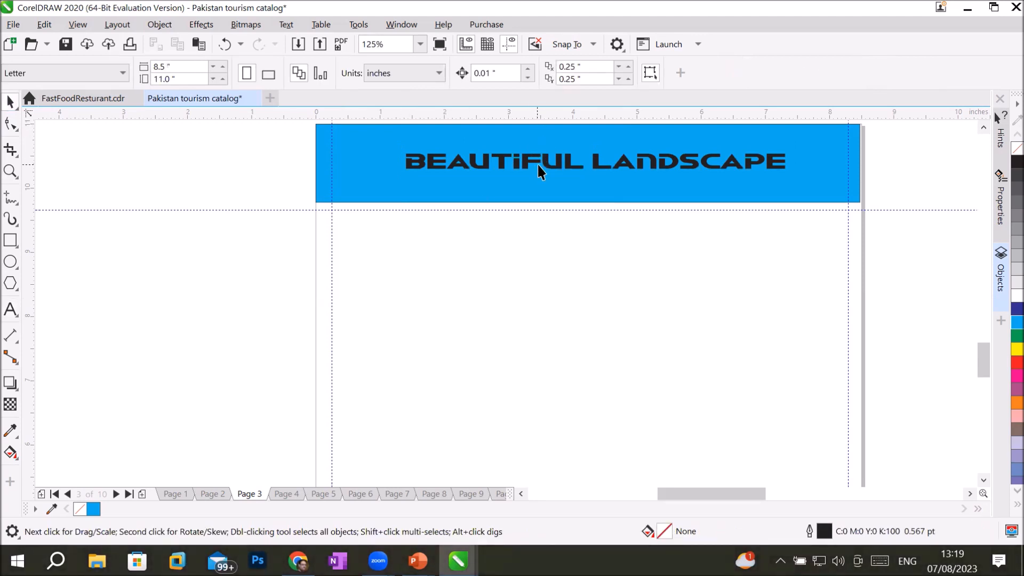
Step: Move the BEAUTIFUL LANDSCAPE title up and left within the blue header bar
left_click_drag(552, 171, 480, 146)
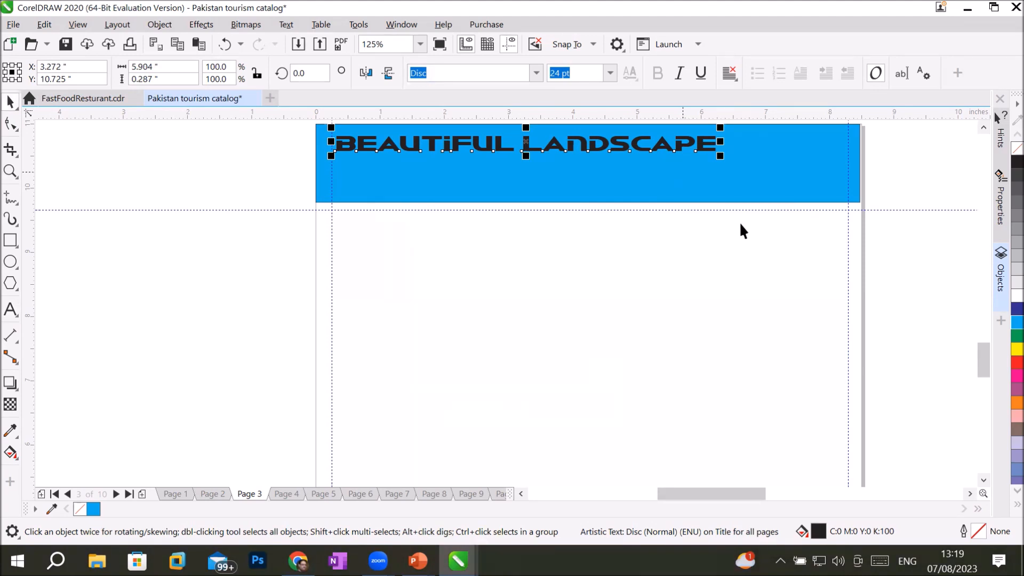
Step: Show the Windows input language list with the US English, Urdu and CRULP Urdu Phonetic keyboards
left_click(907, 561)
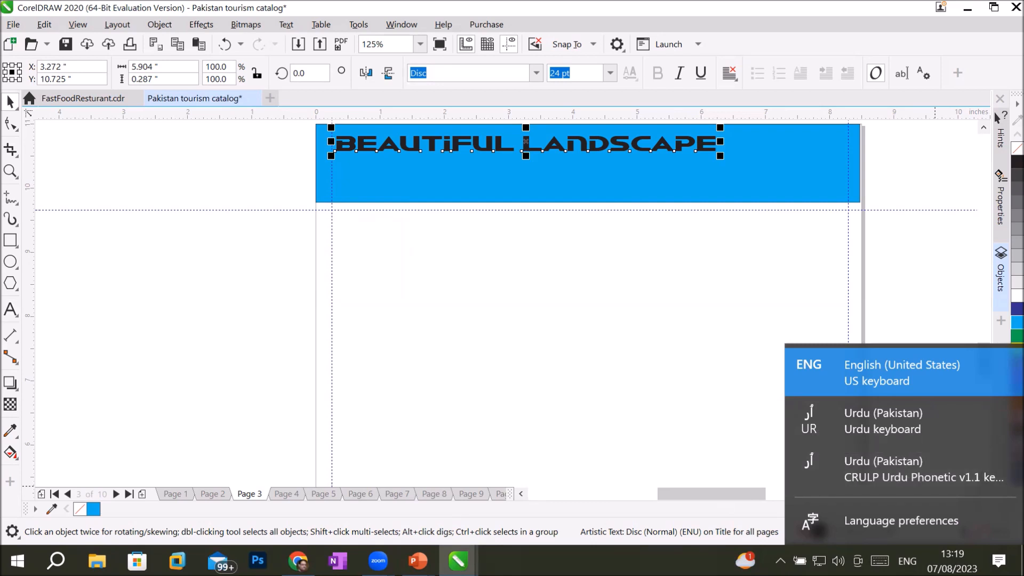
Step: Open the language preferences via Control Panel's Region settings
key("Escape")
left_click(56, 561)
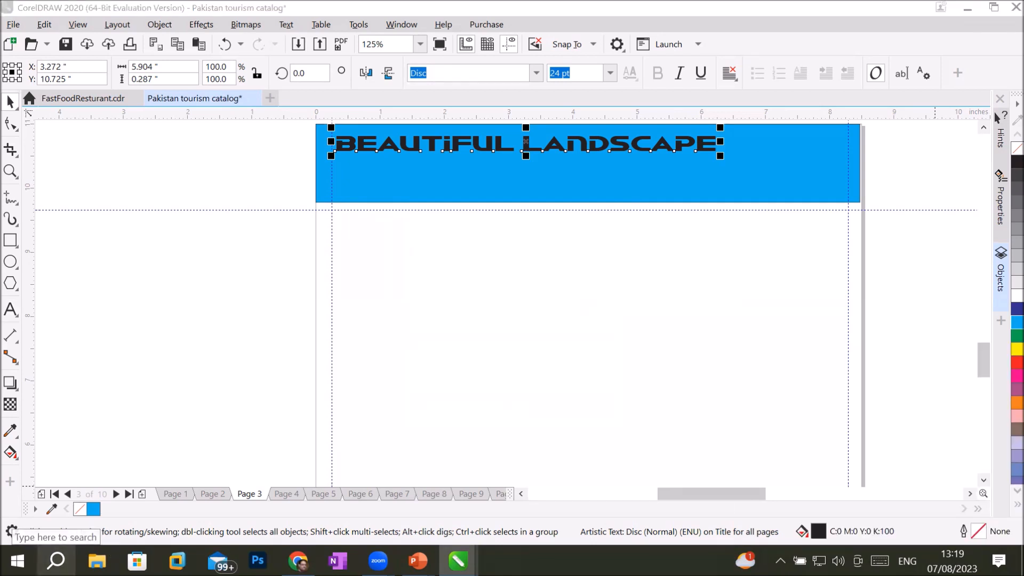
type("control")
key("Return")
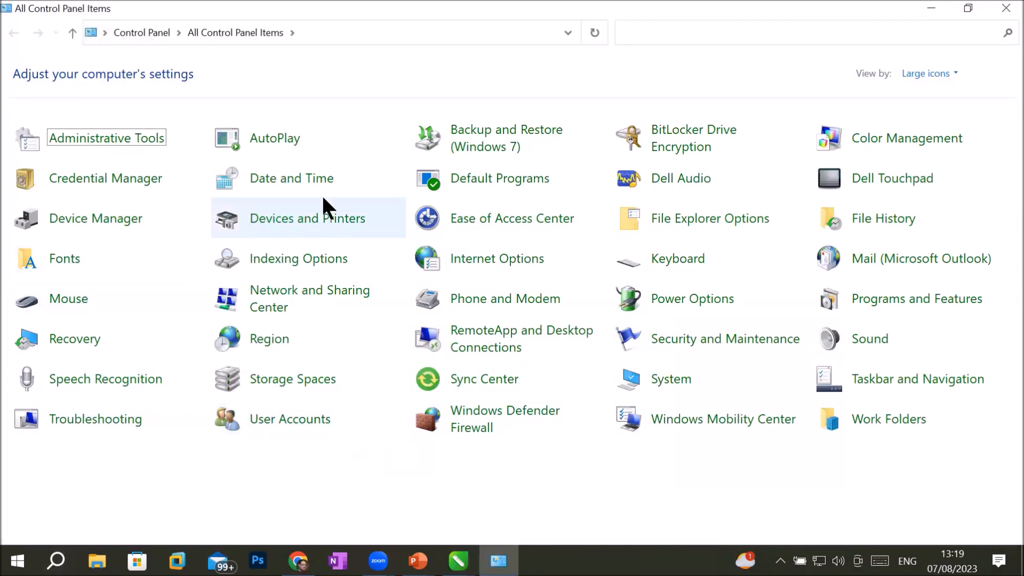
left_click(282, 341)
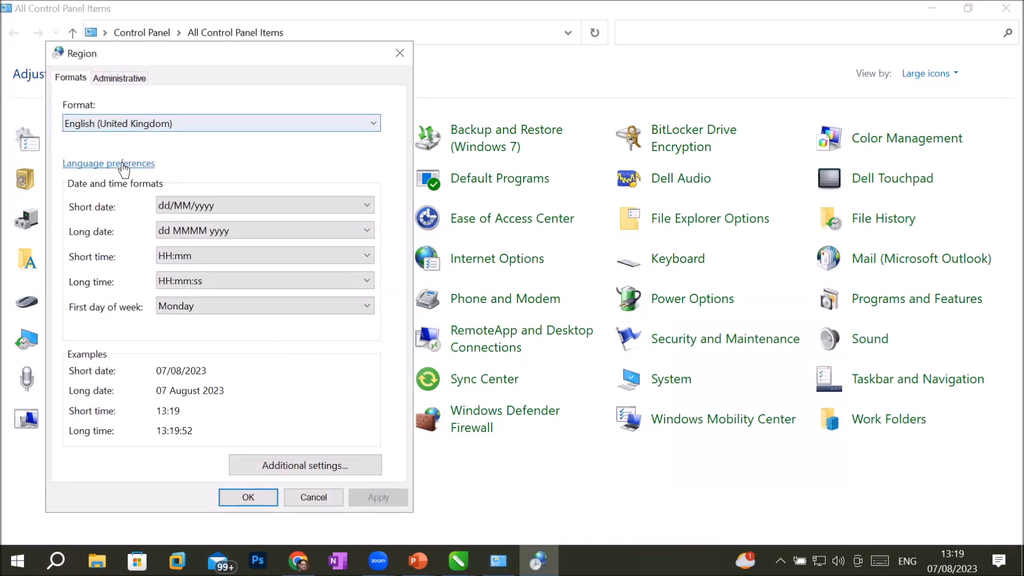
left_click(123, 164)
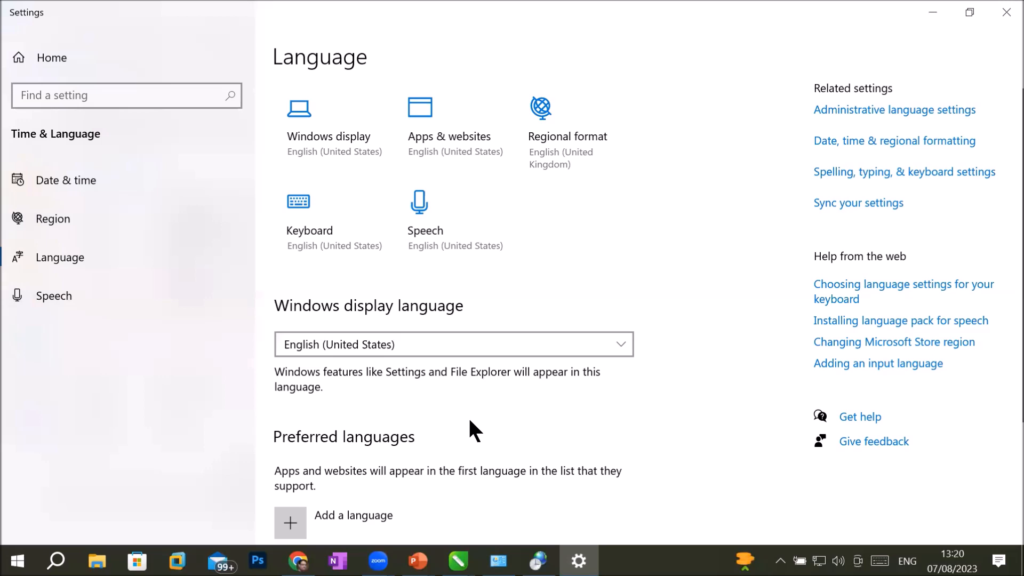
Step: Remove Urdu (Pakistan) from preferred languages, then close Settings and confirm the Region dialog
scroll(469, 422, "down", 3)
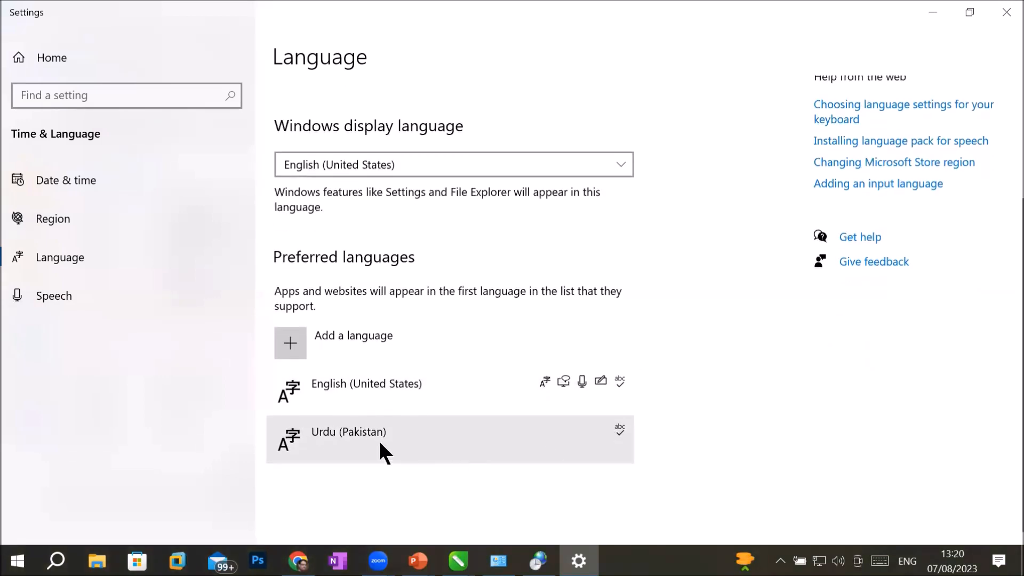
left_click(357, 435)
scroll(481, 435, "down", 1)
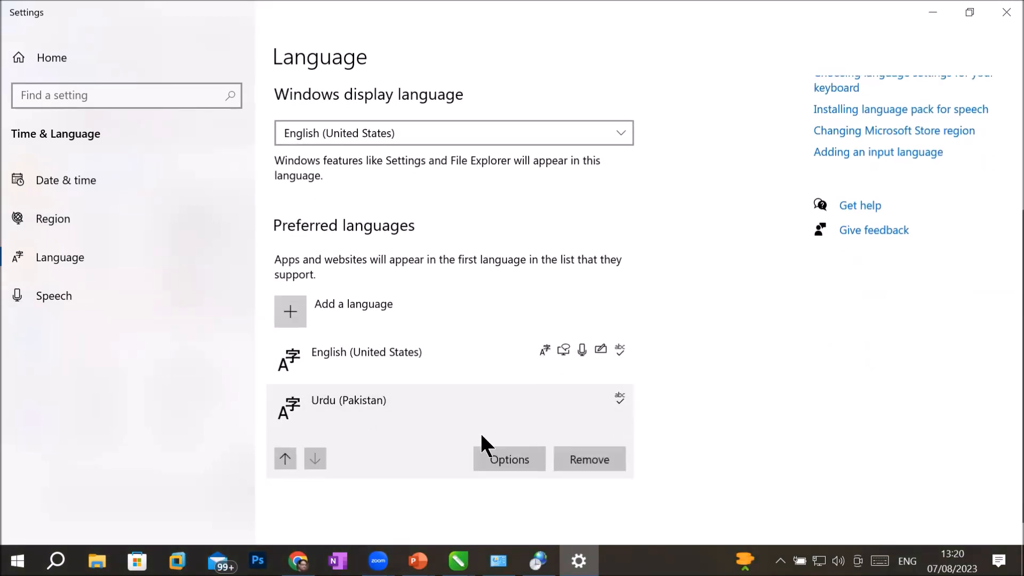
scroll(597, 437, "down", 1)
left_click(597, 437)
left_click(598, 441)
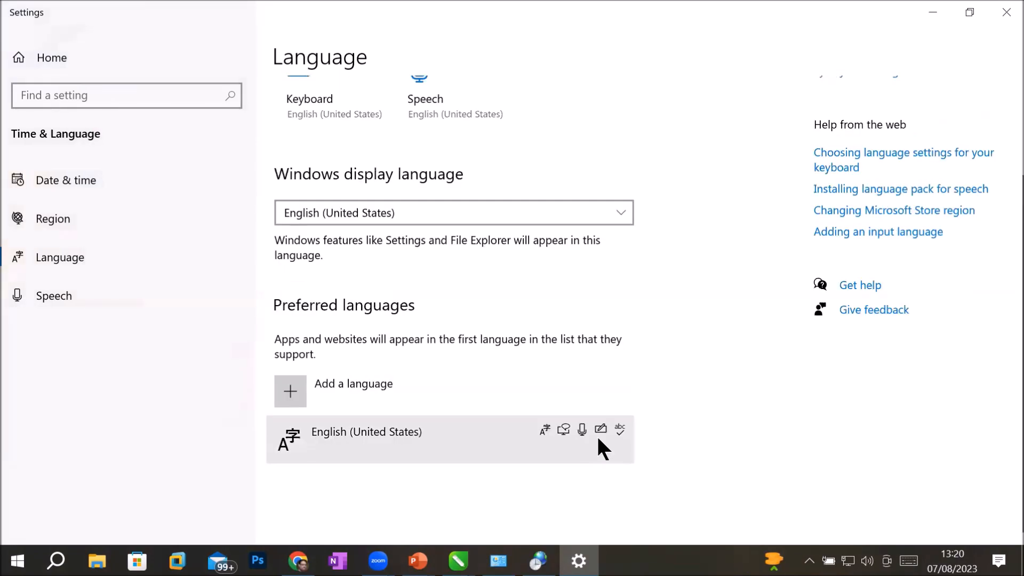
left_click(1003, 12)
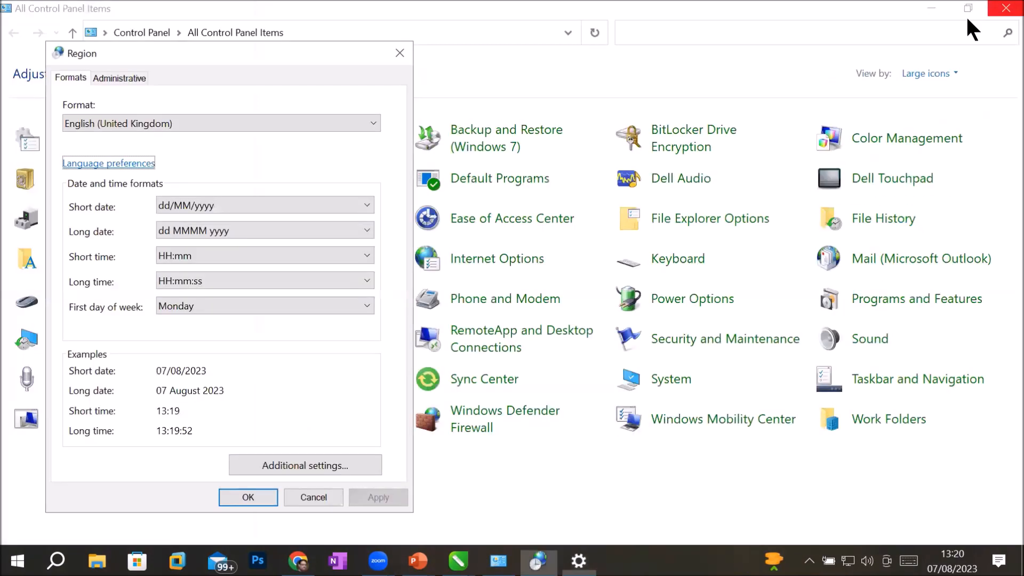
left_click(249, 495)
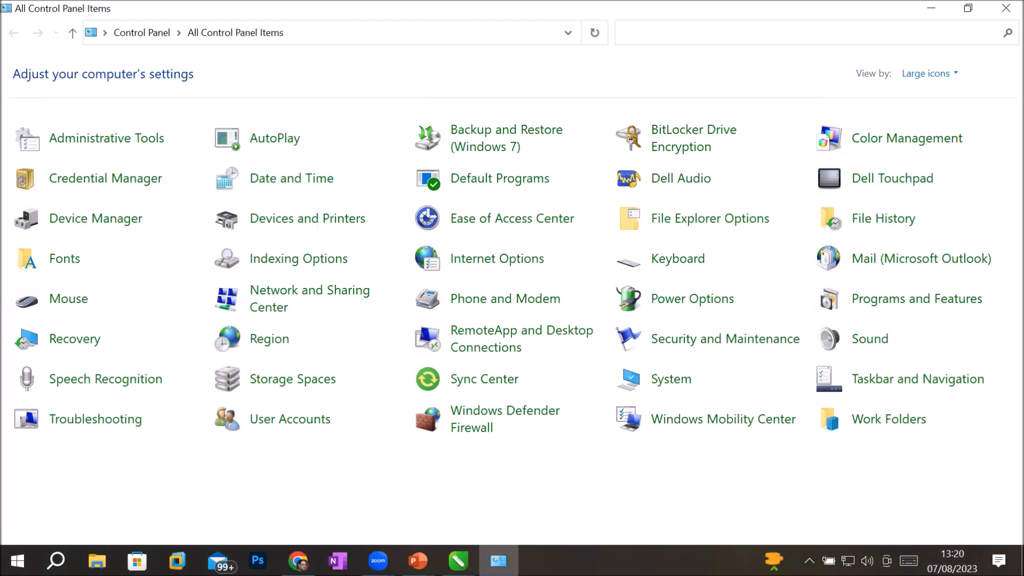
Step: Check the background apps, then search 'control' to open Control Panel
left_click(809, 560)
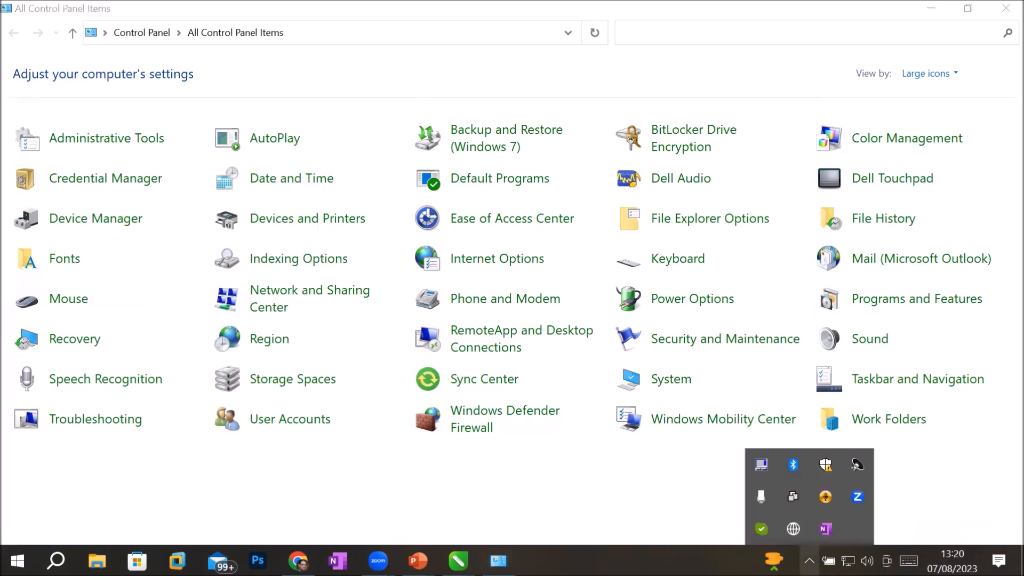
left_click(927, 491)
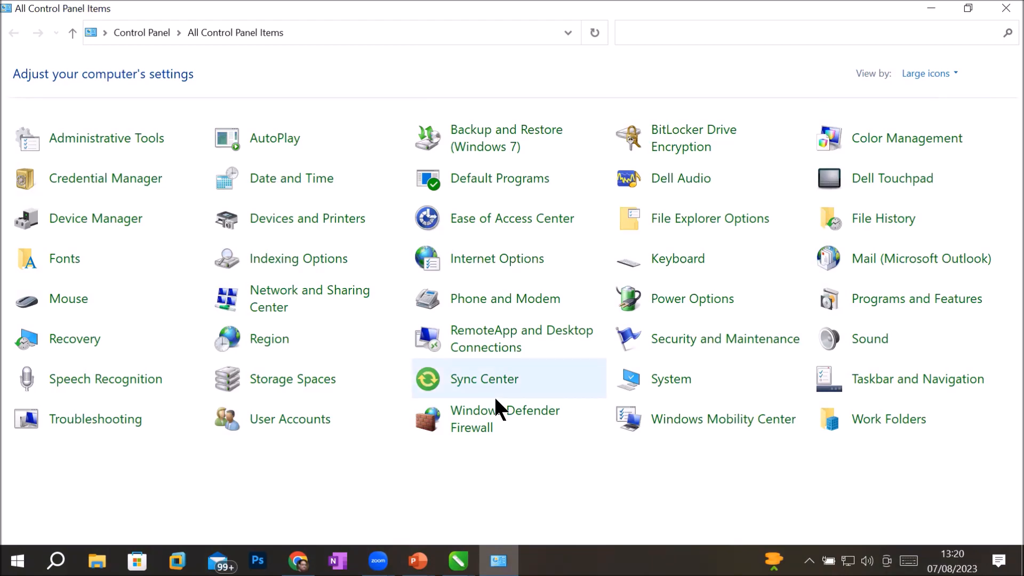
left_click(56, 559)
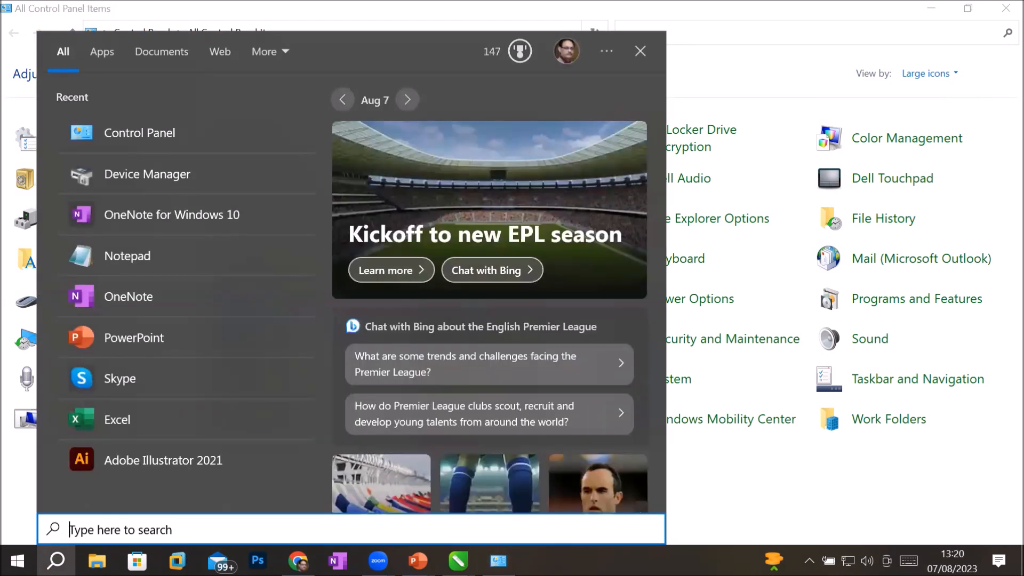
type("control")
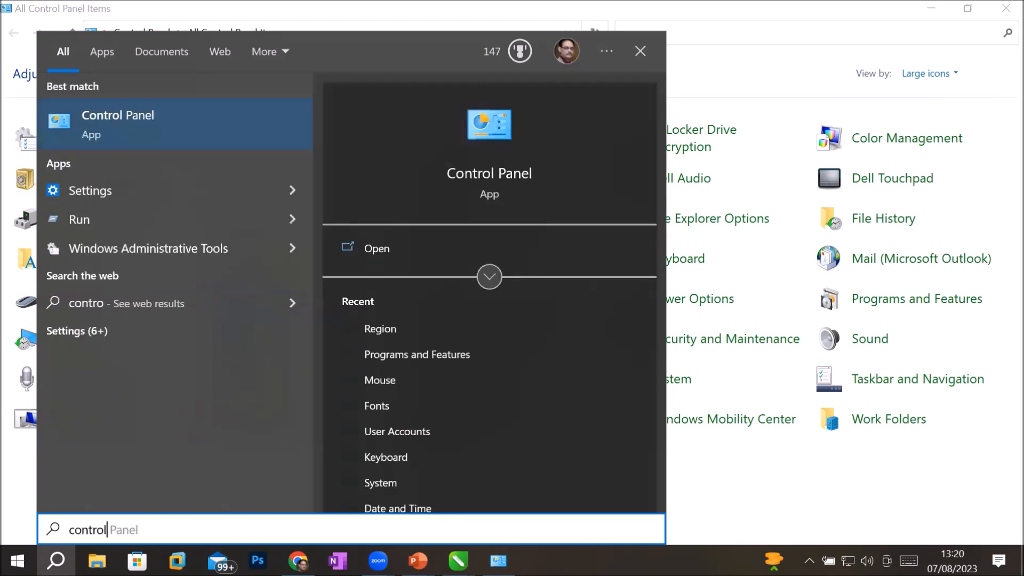
key("Return")
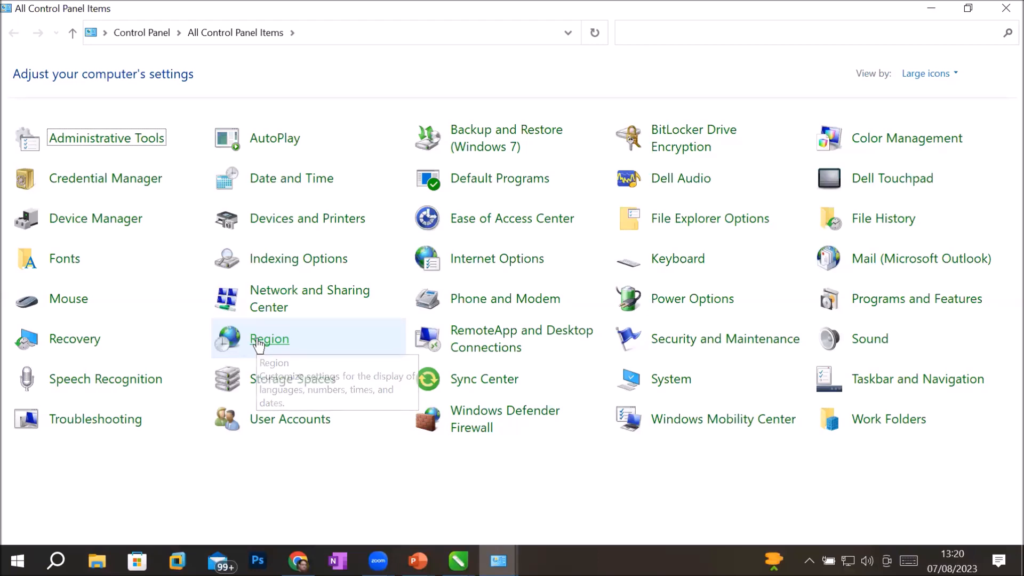
Step: Open Programs and Features and browse down the installed list to Python Launcher
left_click(901, 300)
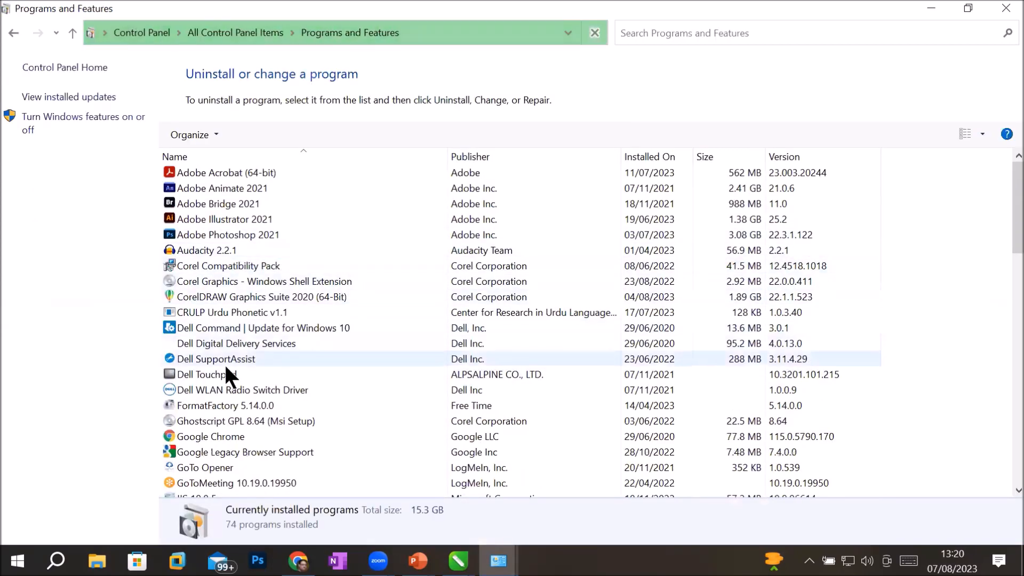
left_click(225, 369)
scroll(225, 367, "down", 2)
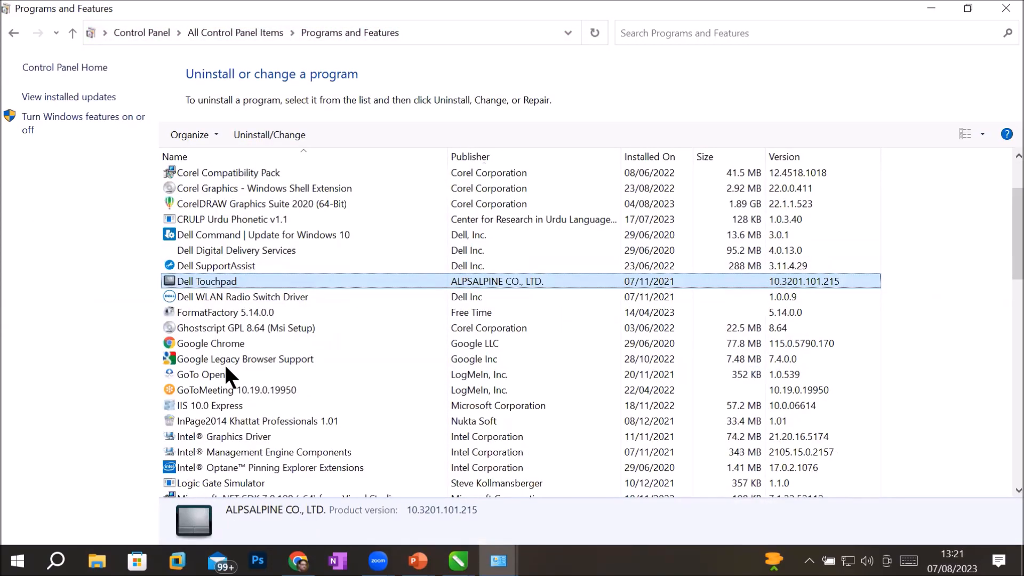
scroll(226, 368, "down", 2)
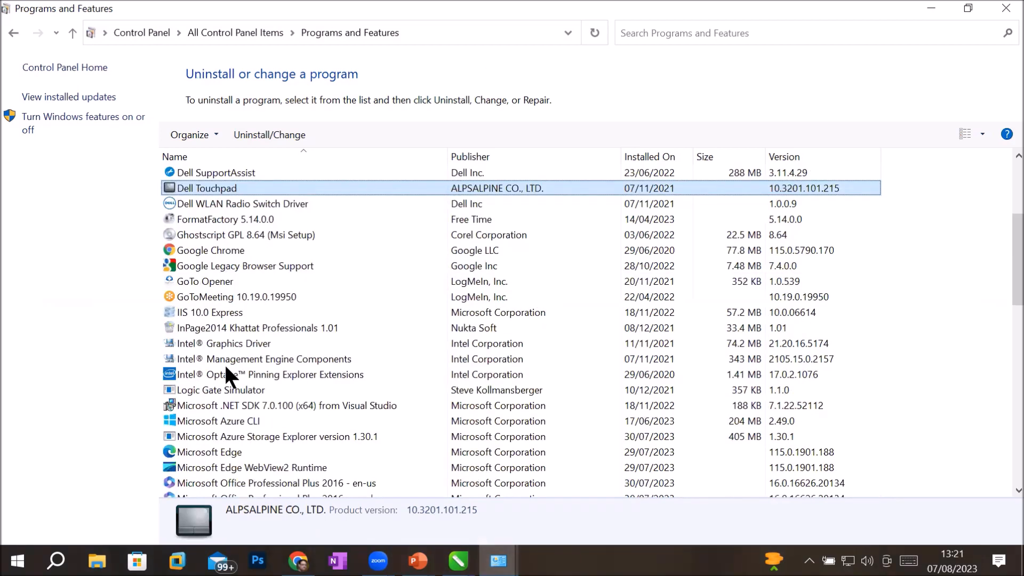
scroll(225, 363, "down", 4)
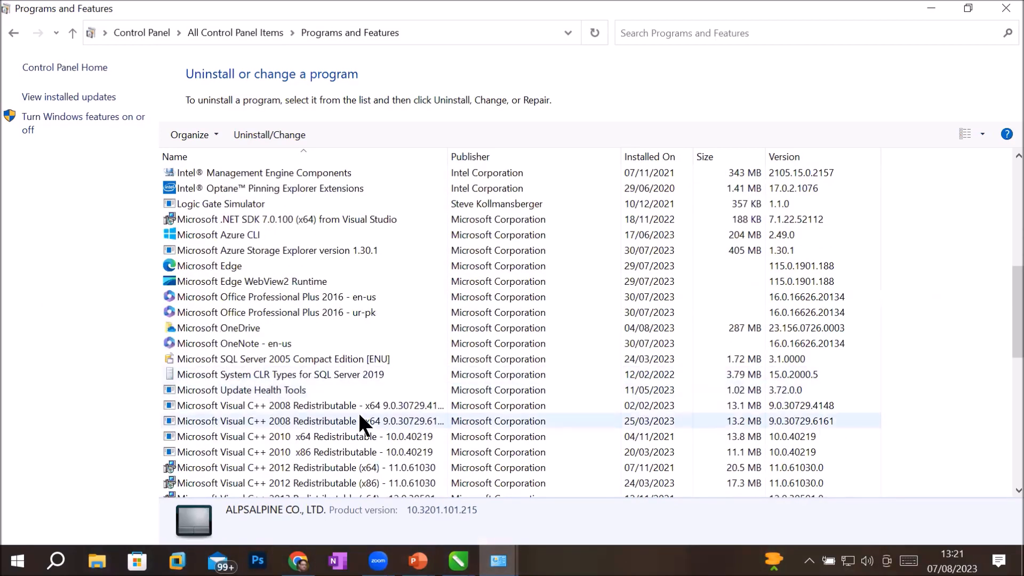
scroll(360, 416, "down", 4)
scroll(359, 416, "down", 3)
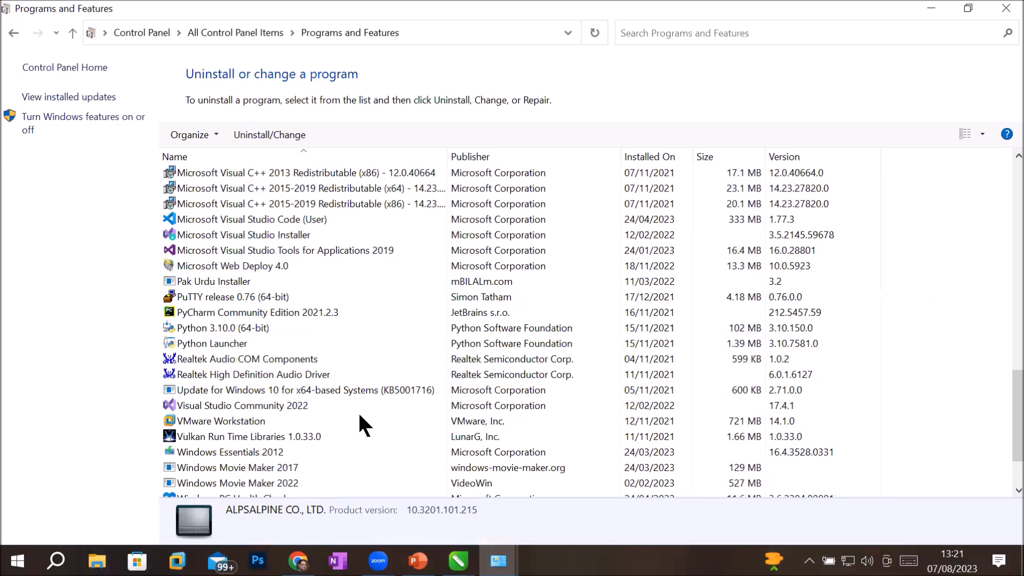
scroll(360, 416, "down", 2)
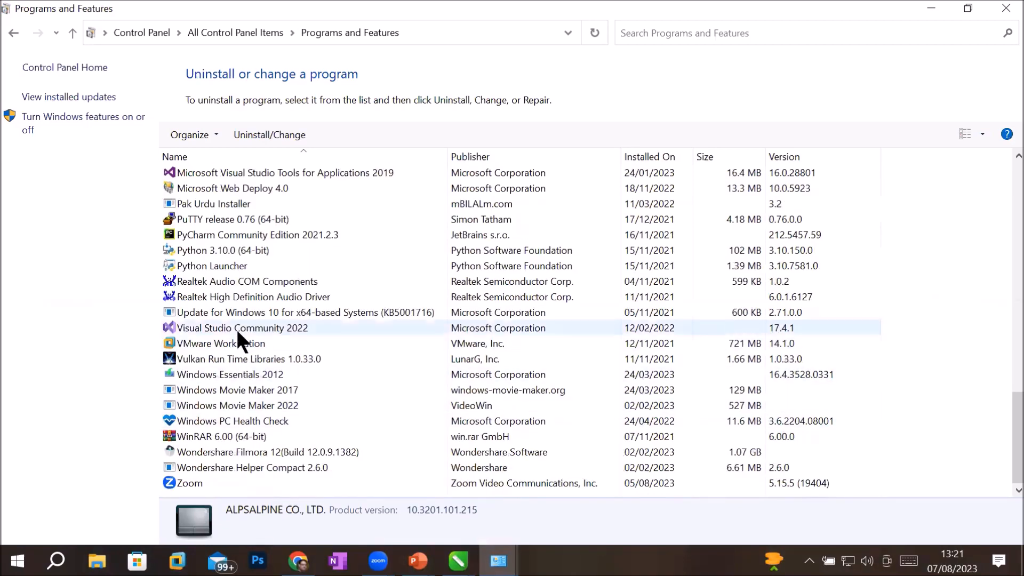
left_click(250, 266)
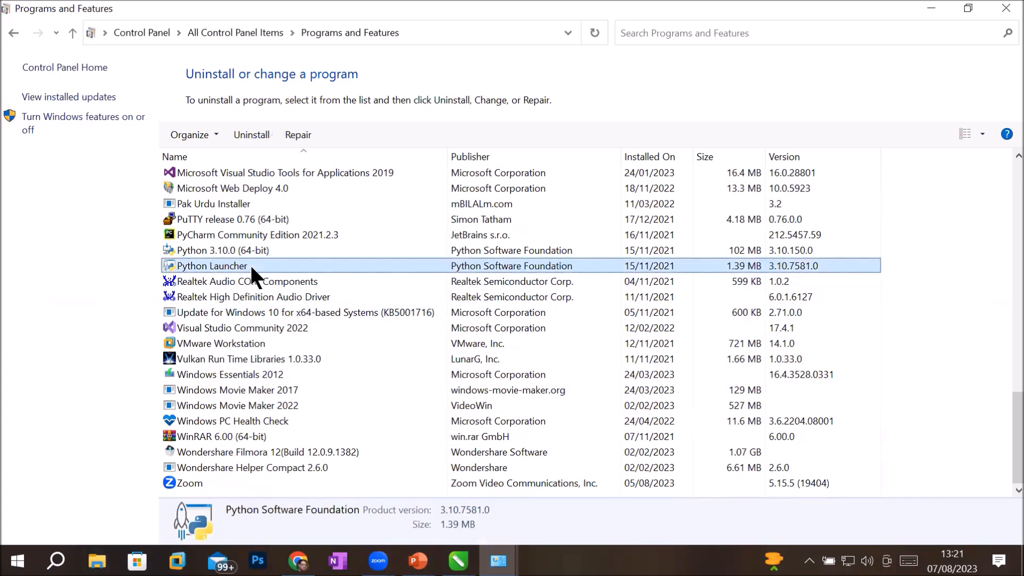
Step: Scroll back up the list and select CRULP Urdu Phonetic v1.1
scroll(251, 266, "up", 1)
scroll(251, 267, "up", 4)
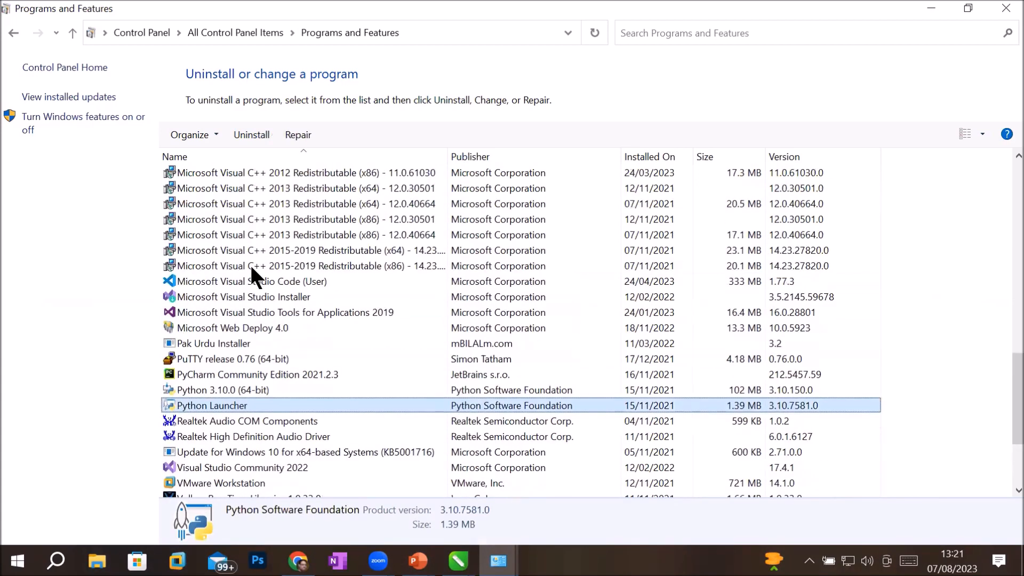
scroll(251, 266, "up", 2)
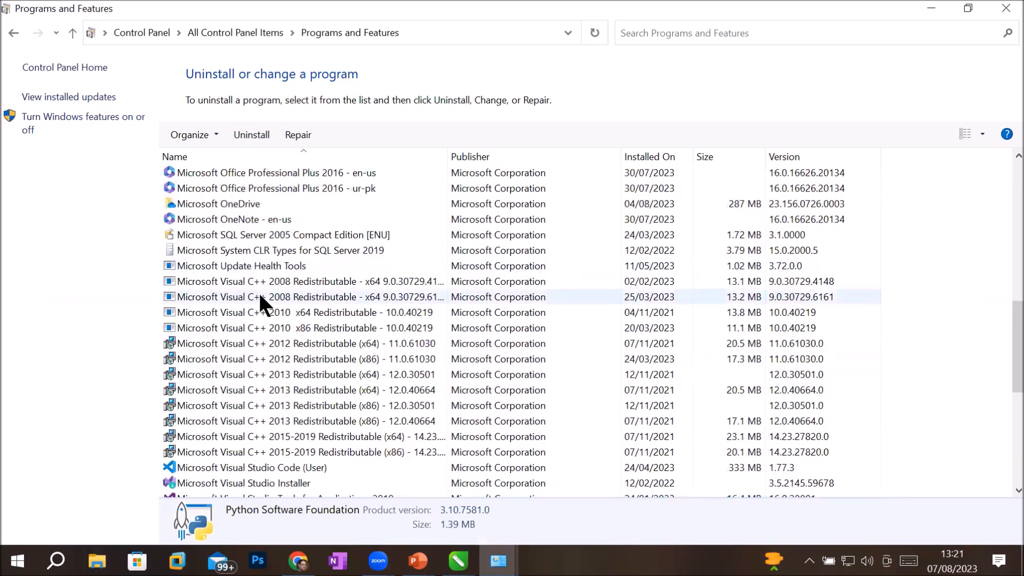
scroll(260, 299, "up", 2)
scroll(261, 298, "up", 2)
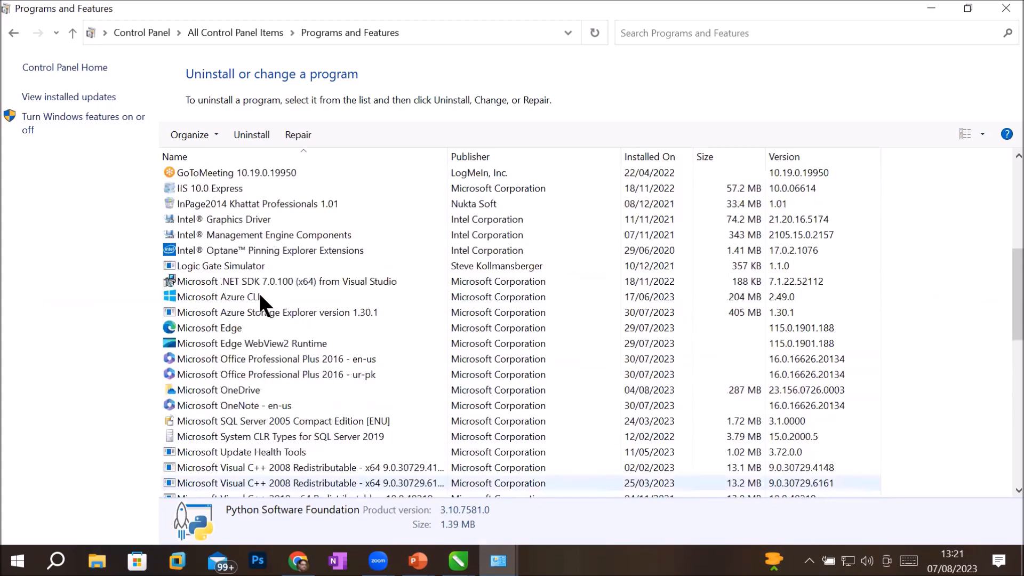
scroll(260, 298, "up", 1)
scroll(260, 297, "up", 2)
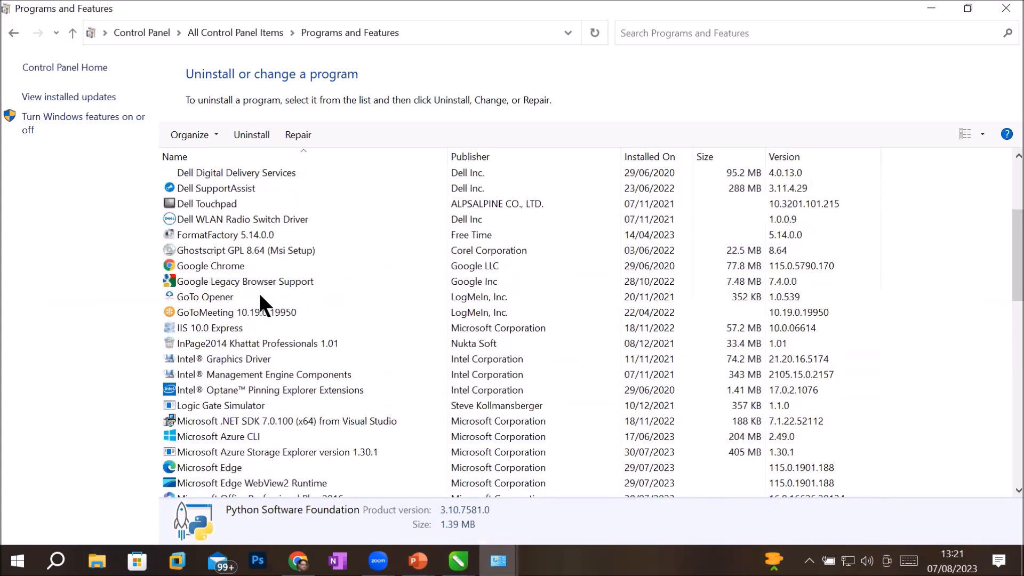
scroll(261, 297, "up", 2)
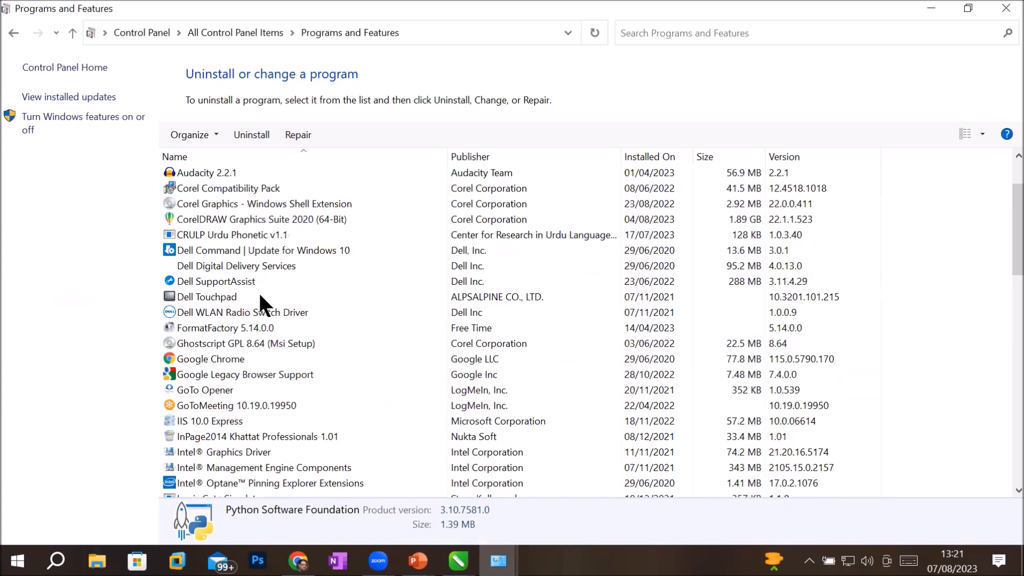
scroll(260, 297, "up", 1)
left_click(225, 282)
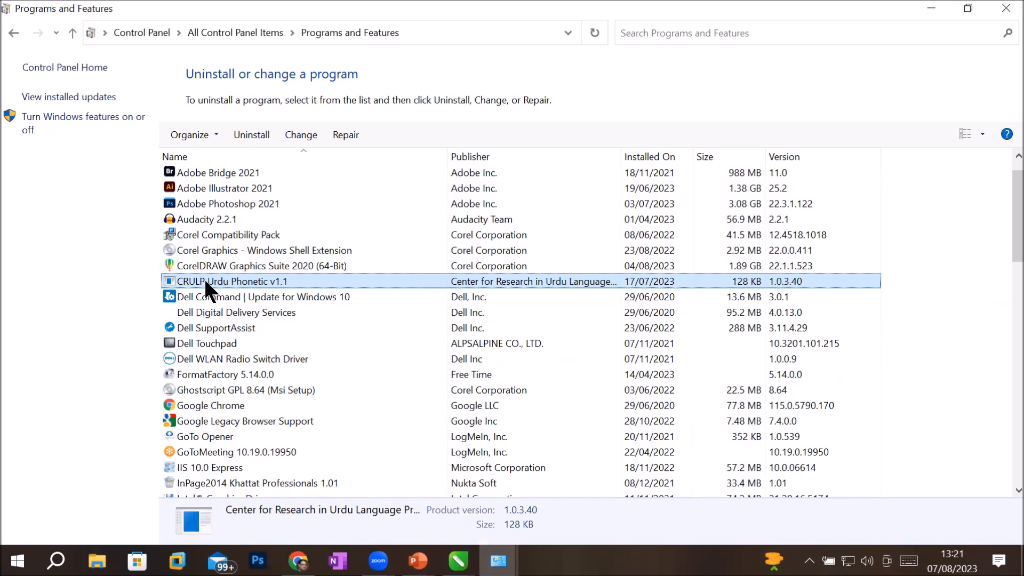
Step: Uninstall CRULP Urdu Phonetic v1.1 from its context menu and confirm with Yes
right_click(261, 282)
left_click(301, 292)
left_click(591, 278)
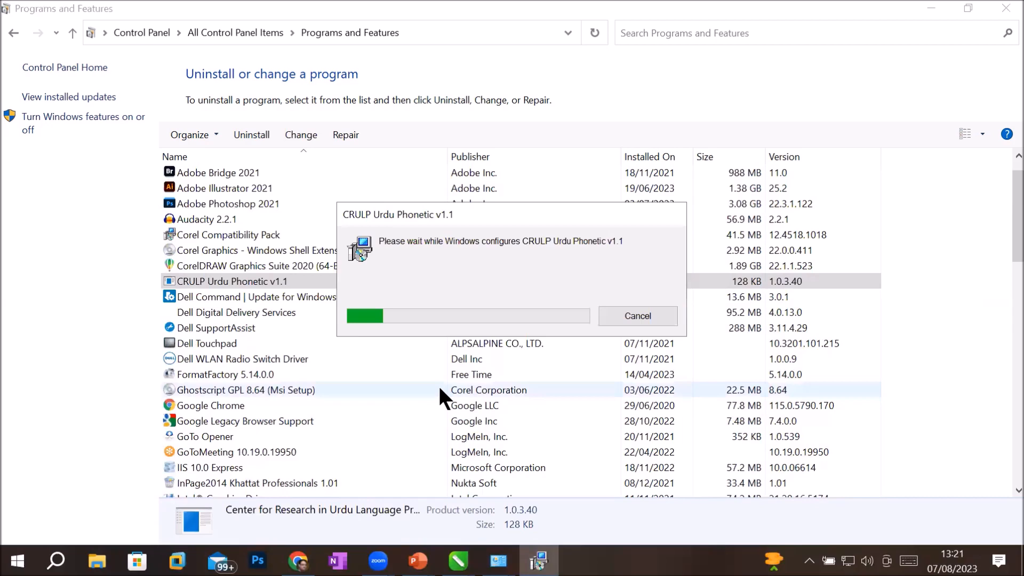
Step: Bring the Pakistan tourism catalog forward, then search 'control' to open Control Panel
mouse_move(458, 560)
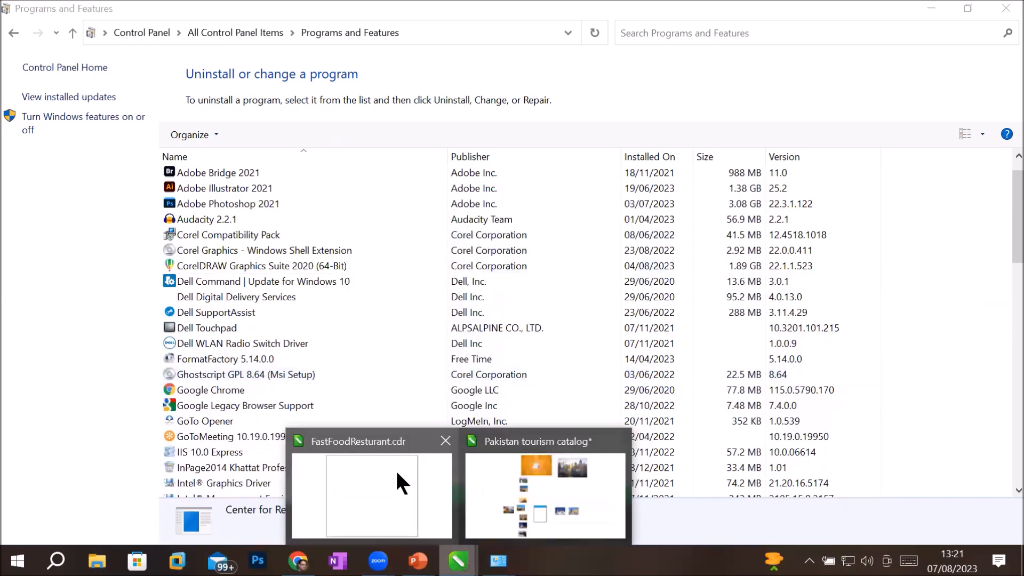
left_click(514, 463)
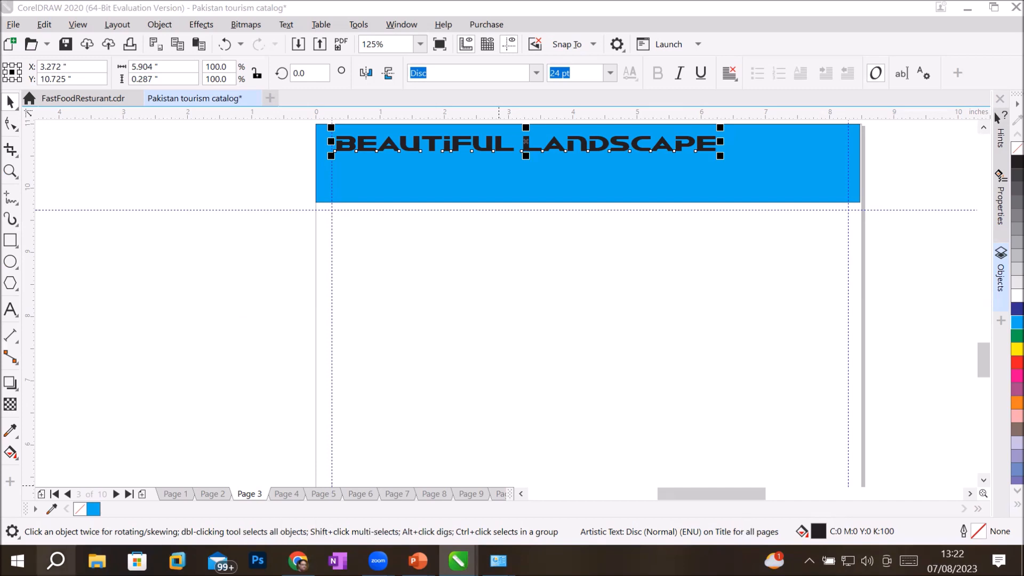
left_click(56, 560)
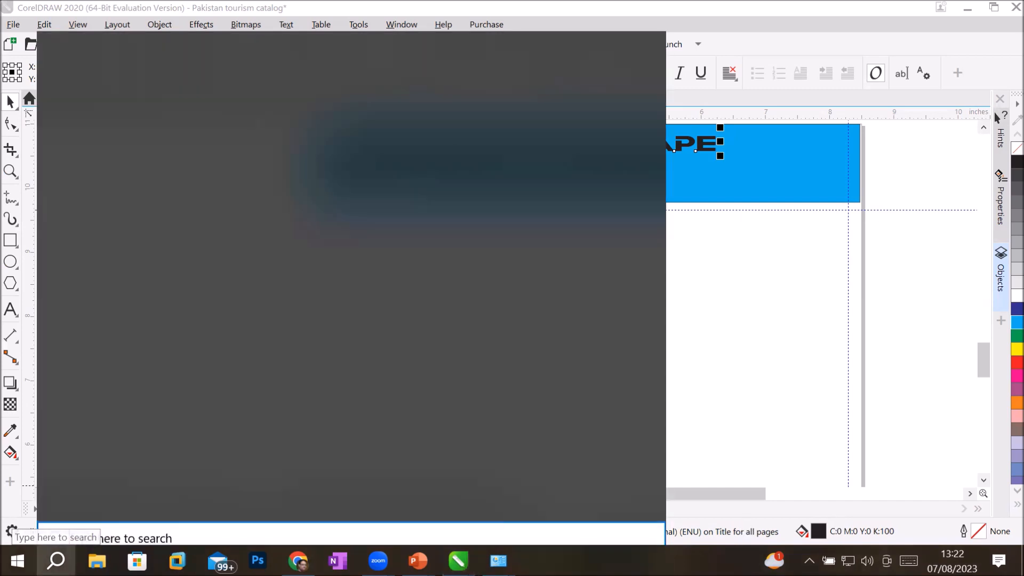
type("cotr")
key("BackSpace")
key("BackSpace")
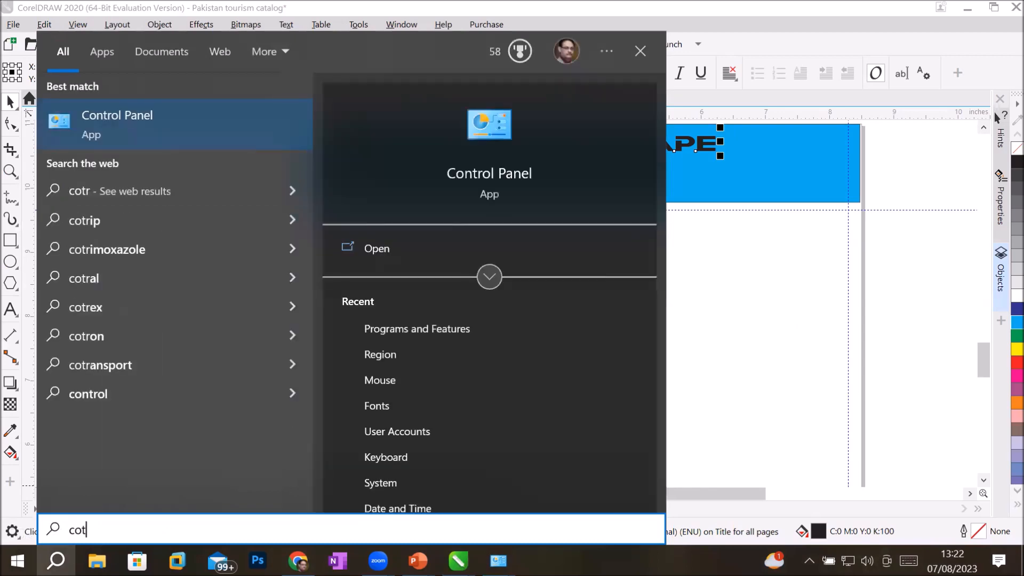
type("ntrol")
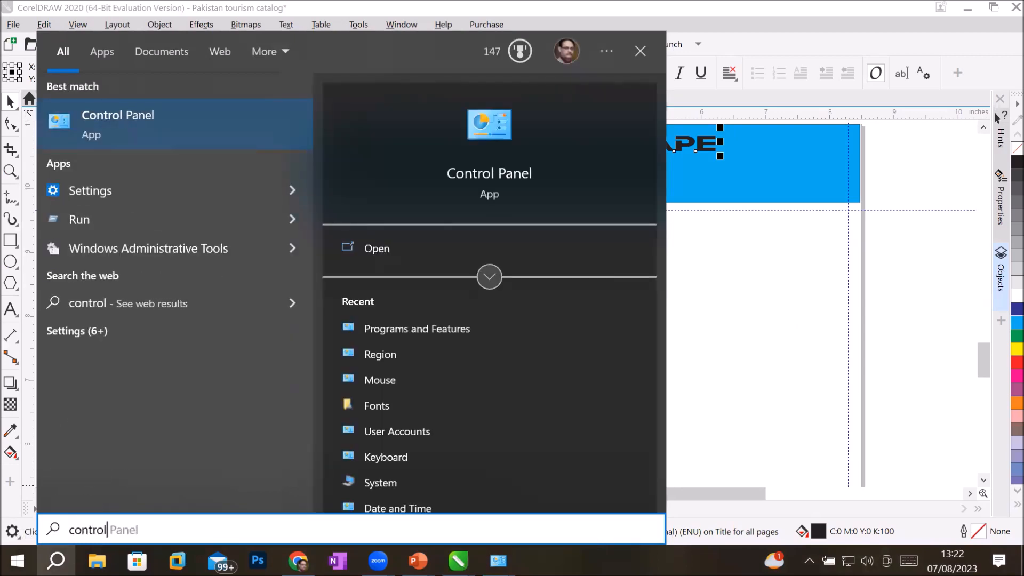
key("Return")
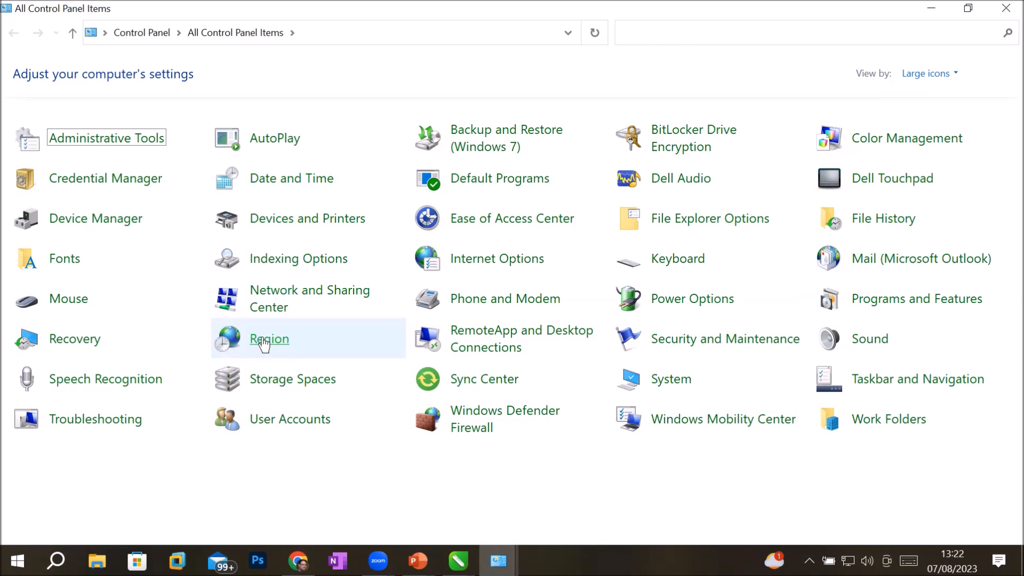
Step: In Region > Language settings, remove Urdu (Pakistan) from the preferred languages
left_click(264, 344)
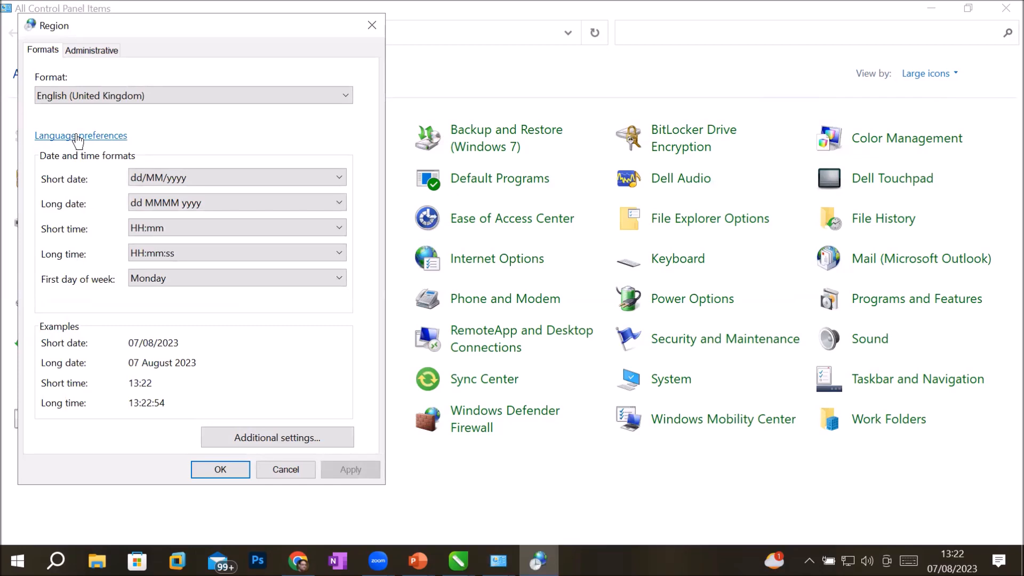
left_click(77, 136)
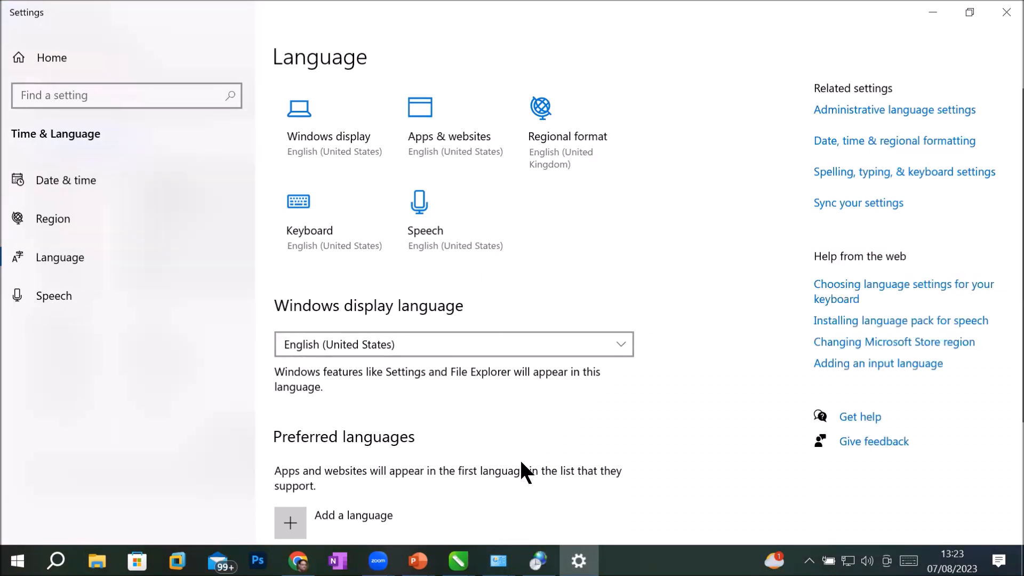
scroll(520, 466, "down", 3)
scroll(521, 463, "down", 1)
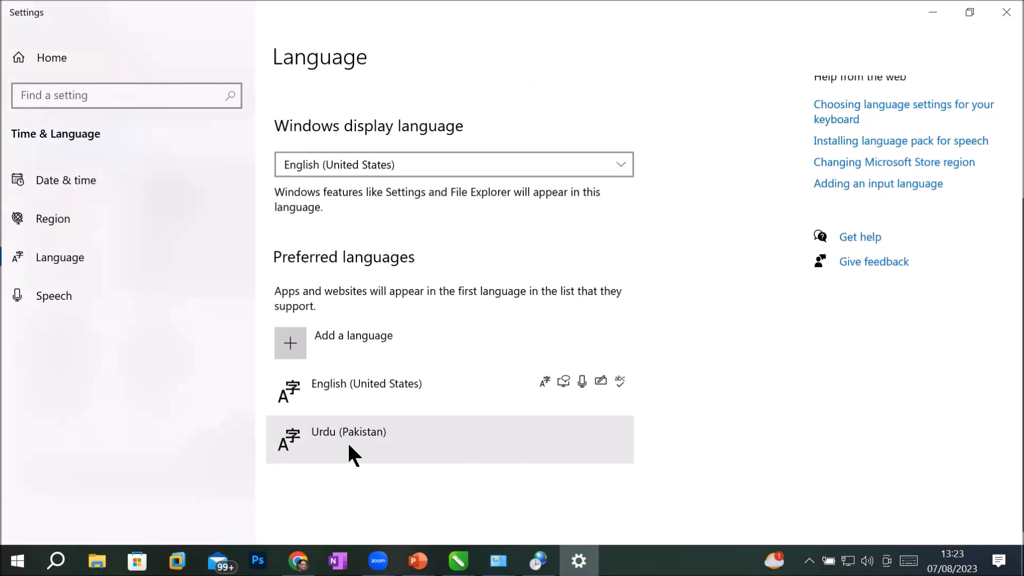
left_click(425, 439)
left_click(589, 490)
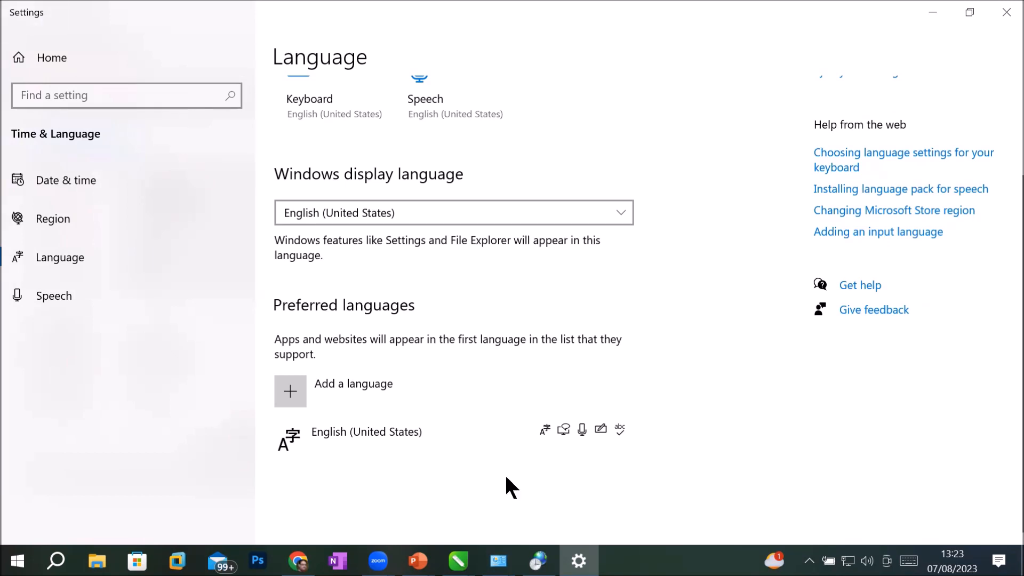
Step: Add Urdu (Pakistan) via an 'urdu' search, install it, then close Settings
left_click(285, 394)
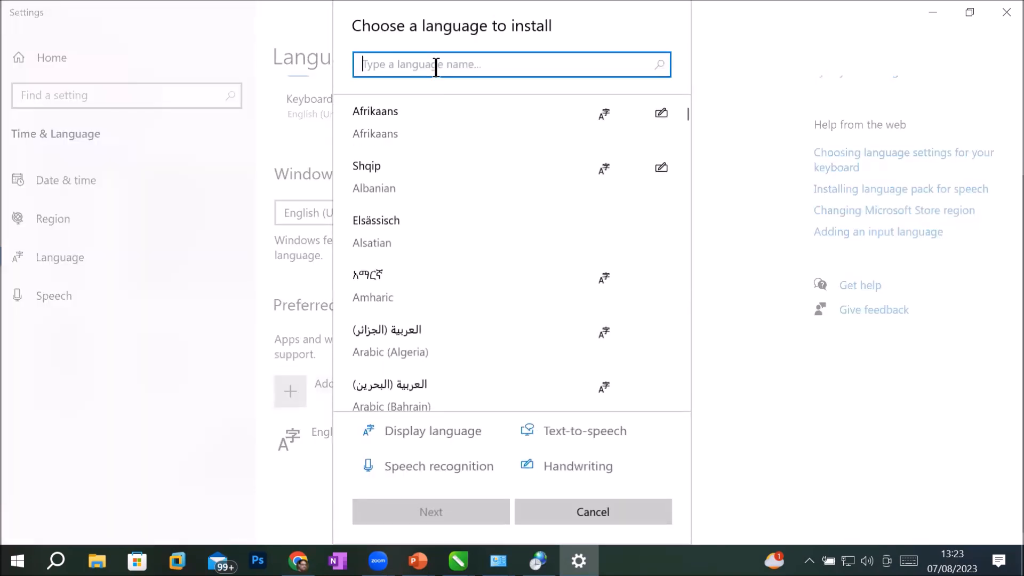
type("urdu")
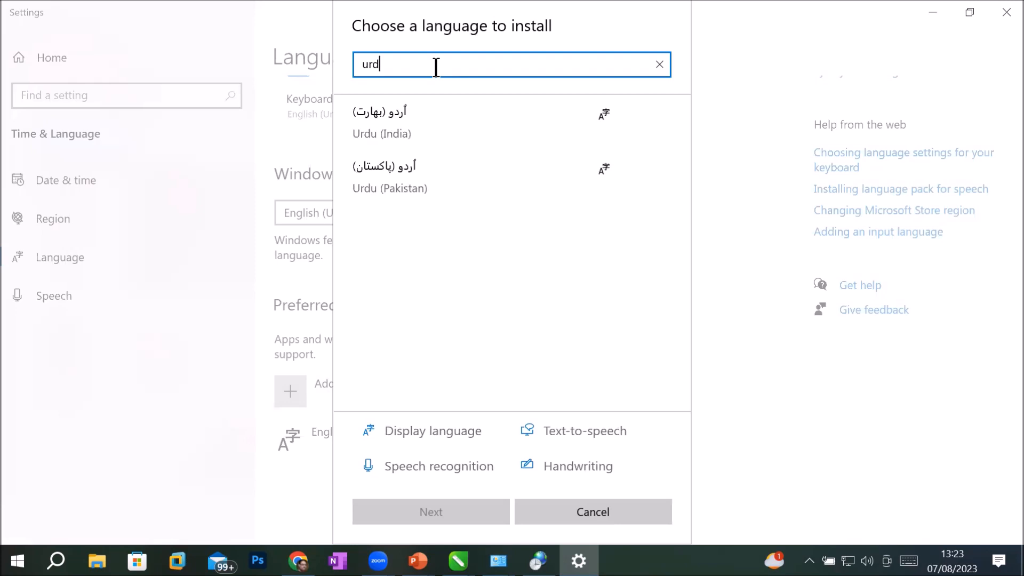
left_click(389, 183)
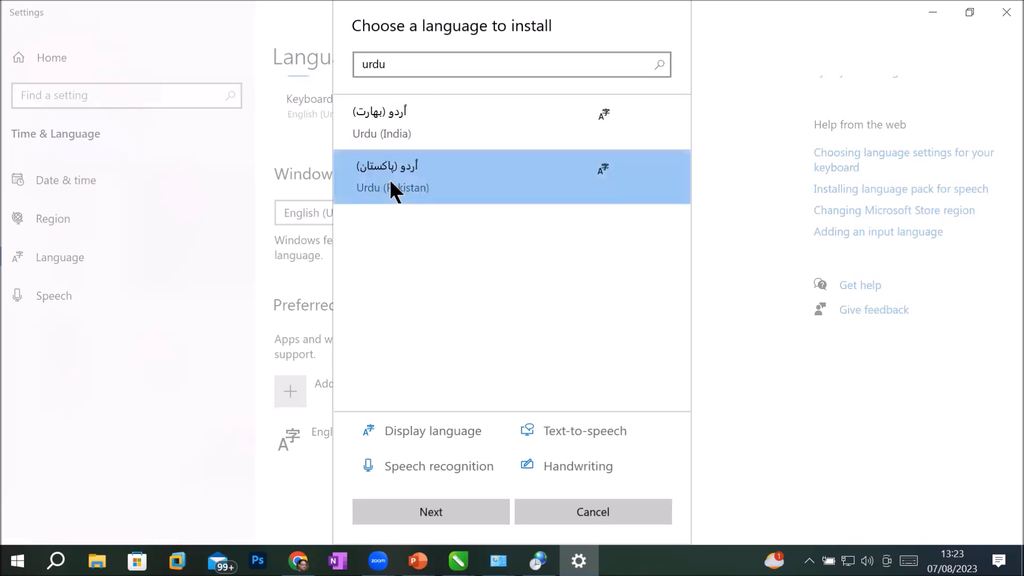
left_click(463, 512)
left_click(474, 510)
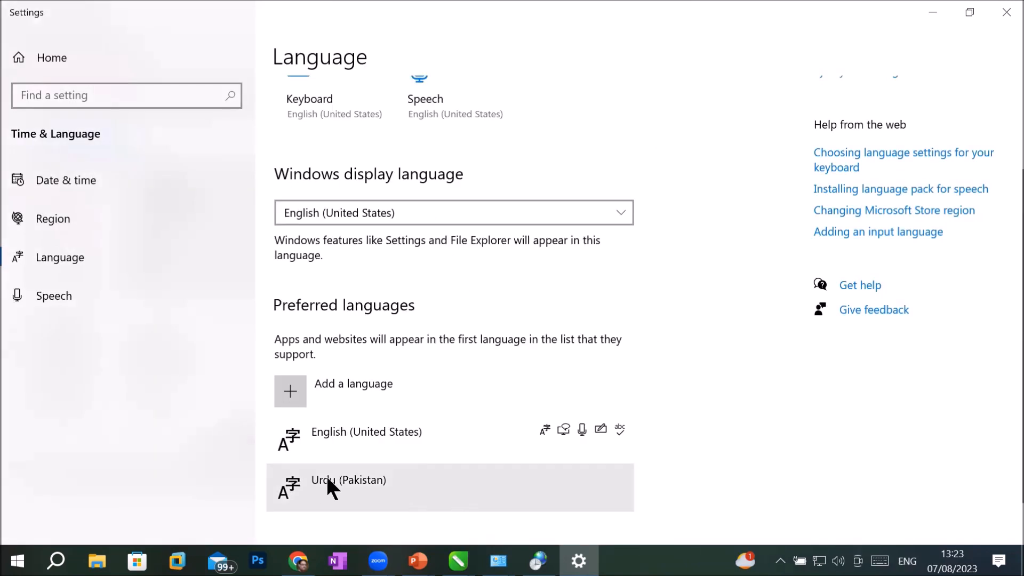
left_click(1001, 18)
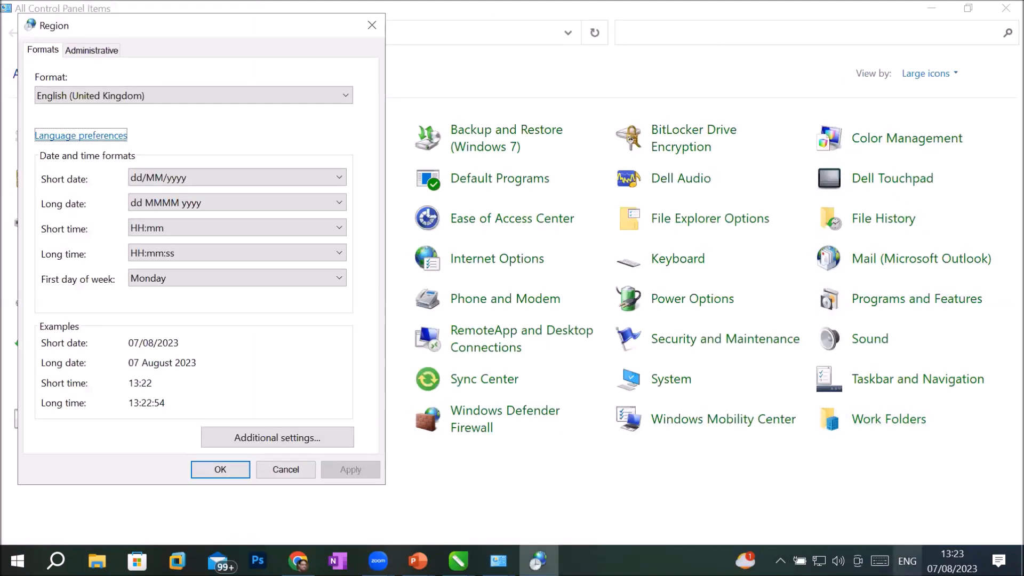
Step: Check the taskbar input languages for the Urdu keyboard, then close Control Panel
left_click(907, 561)
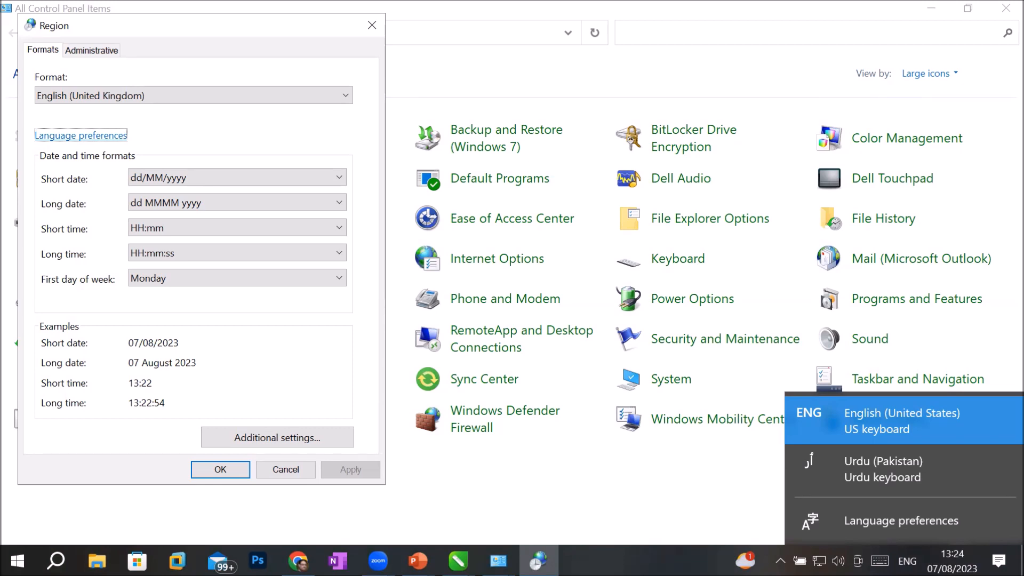
left_click(1001, 5)
left_click(1004, 10)
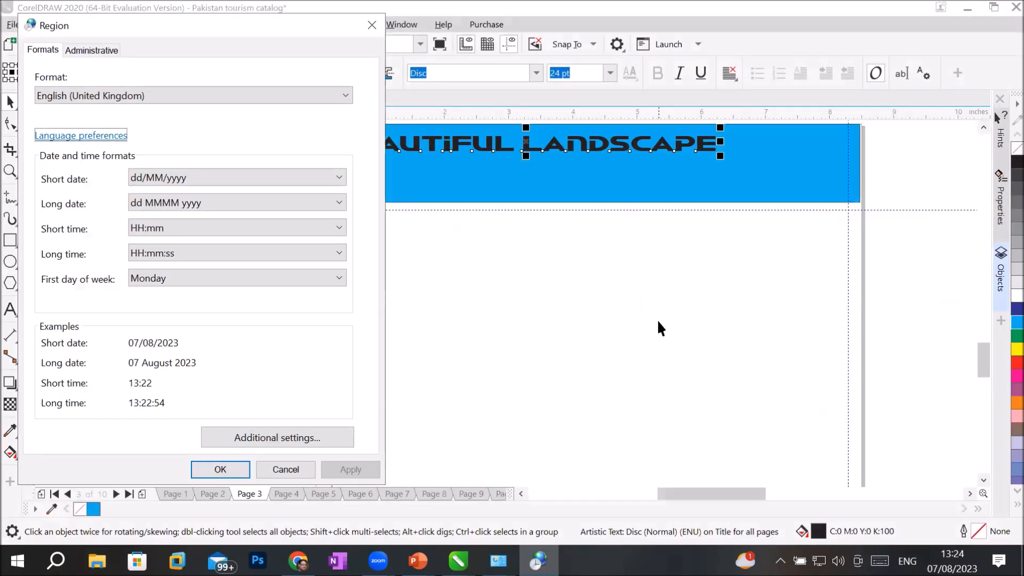
Step: In Chrome, search Google for 'crulp urdu phonetic keyboard download'
left_click(298, 560)
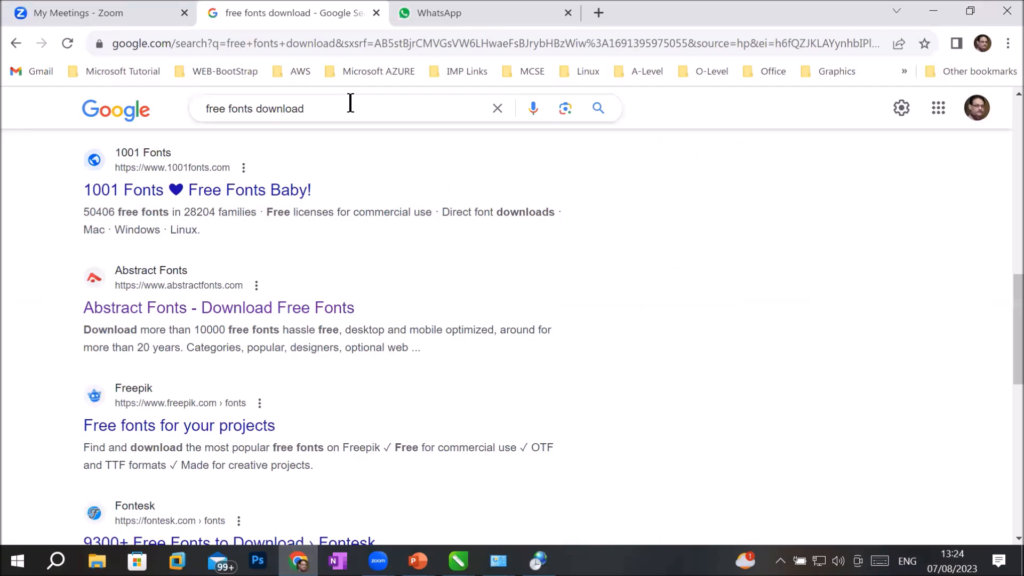
left_click(320, 43)
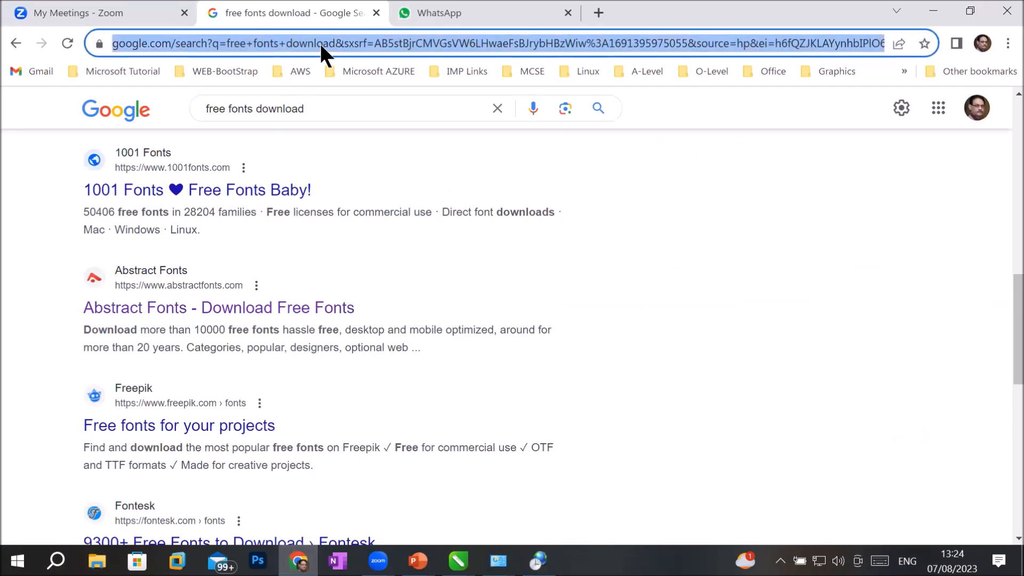
type("goo")
key("Return")
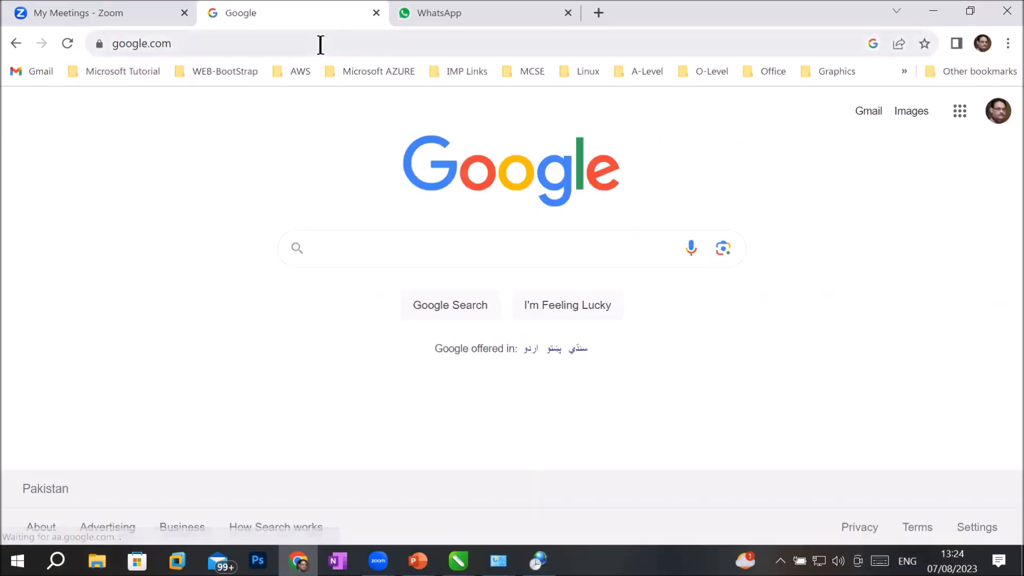
type("crupl")
key("BackSpace")
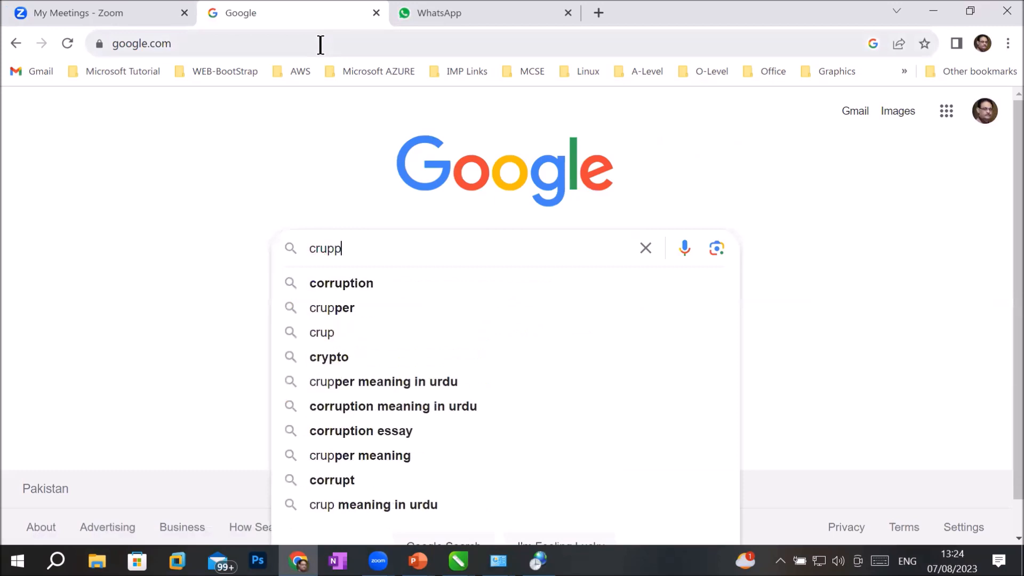
key("BackSpace")
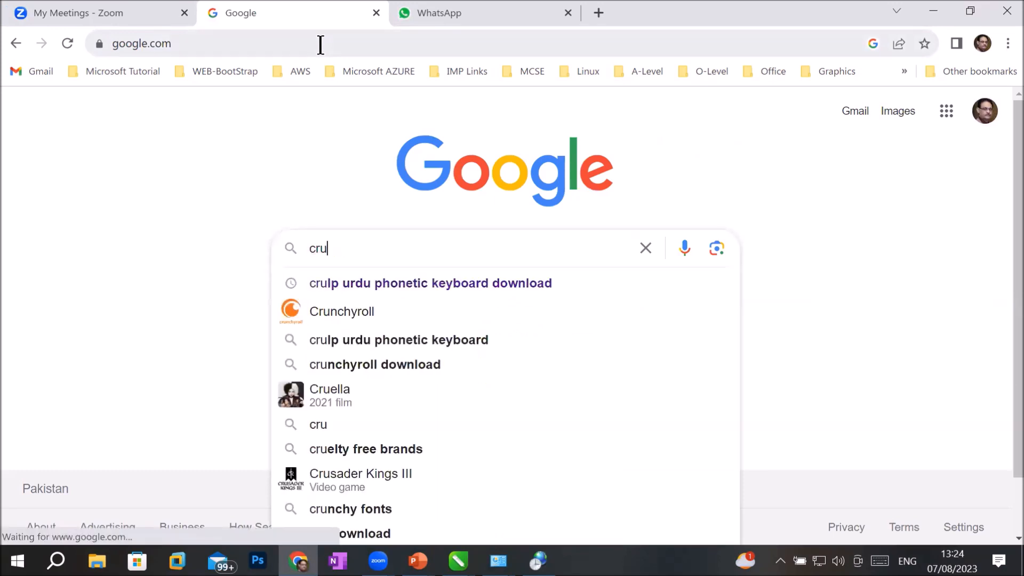
type("l")
key("Down")
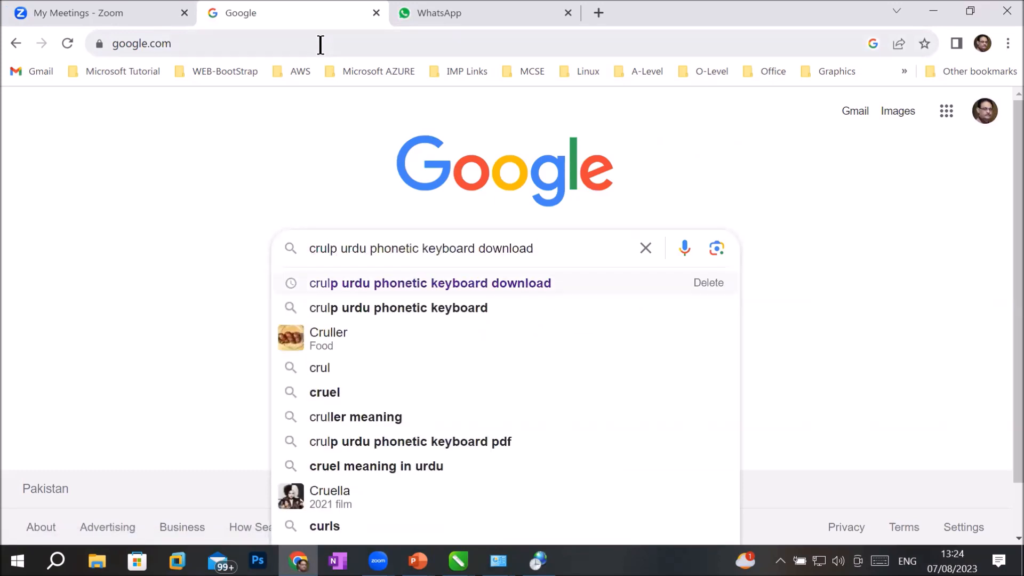
key("Return")
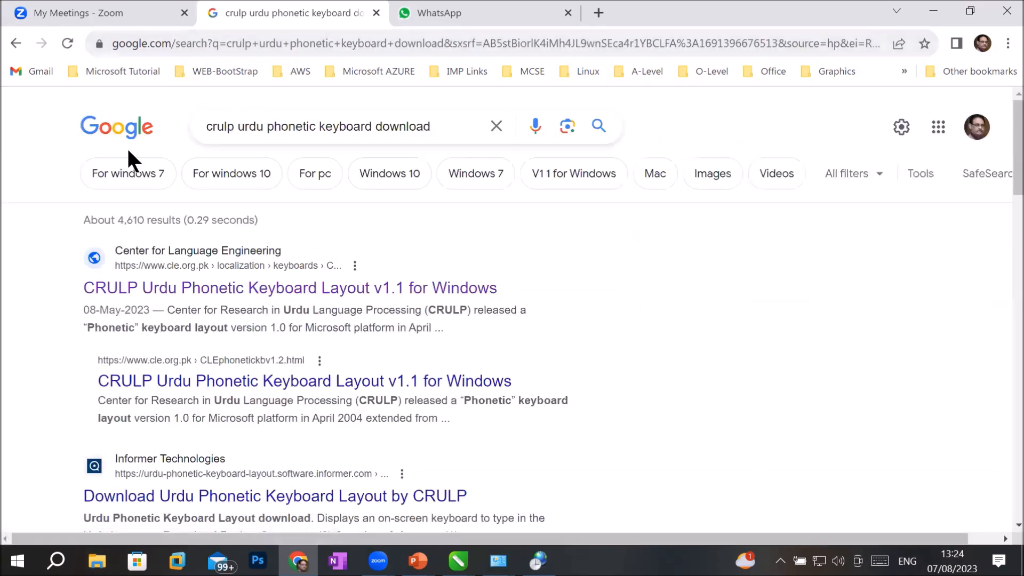
Step: Open the Software Informer CRULP Urdu Phonetic 2L 1.1 page and review it
scroll(334, 265, "down", 5)
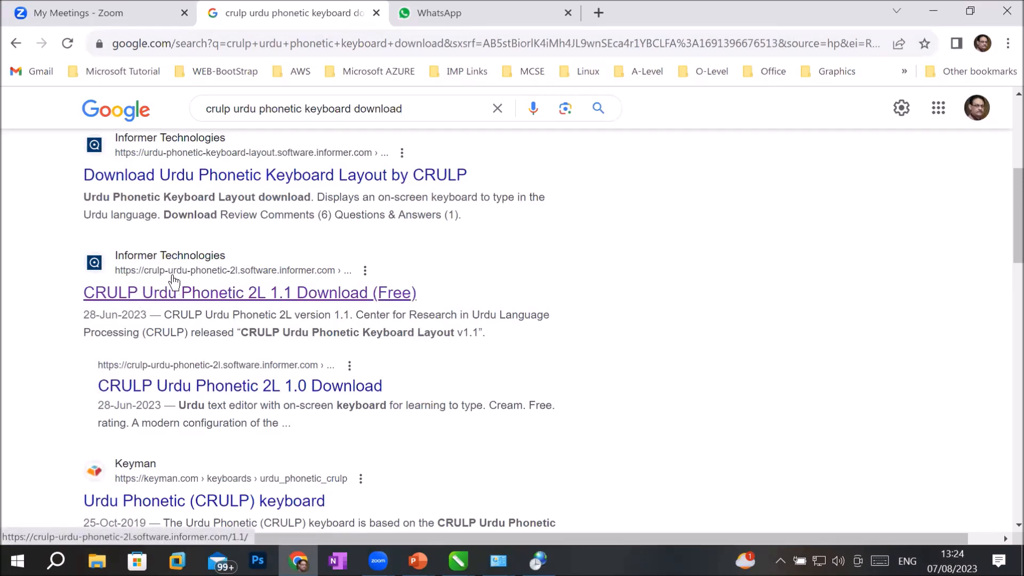
left_click(223, 298)
scroll(387, 358, "down", 3)
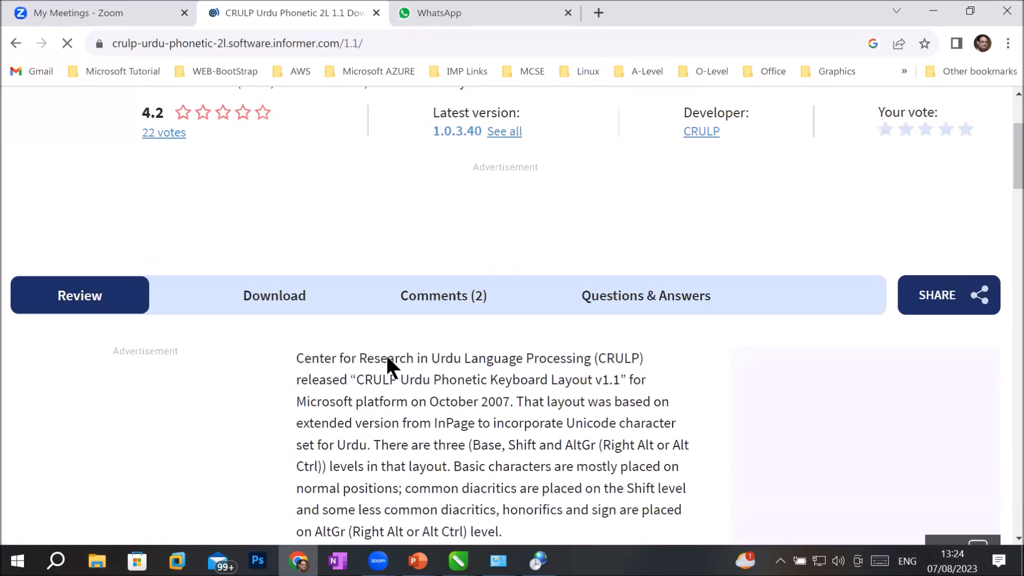
scroll(387, 358, "down", 10)
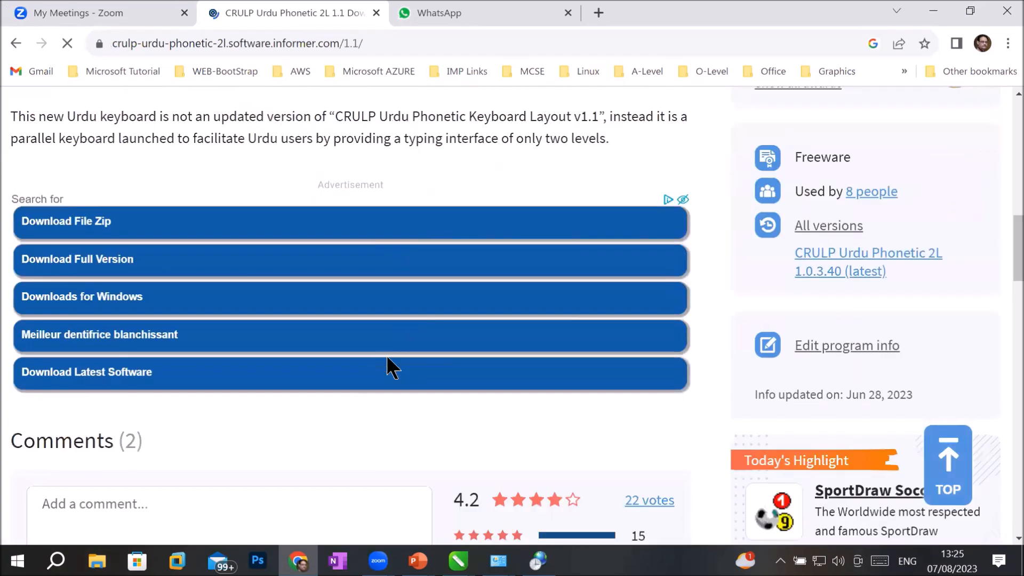
scroll(386, 354, "up", 6)
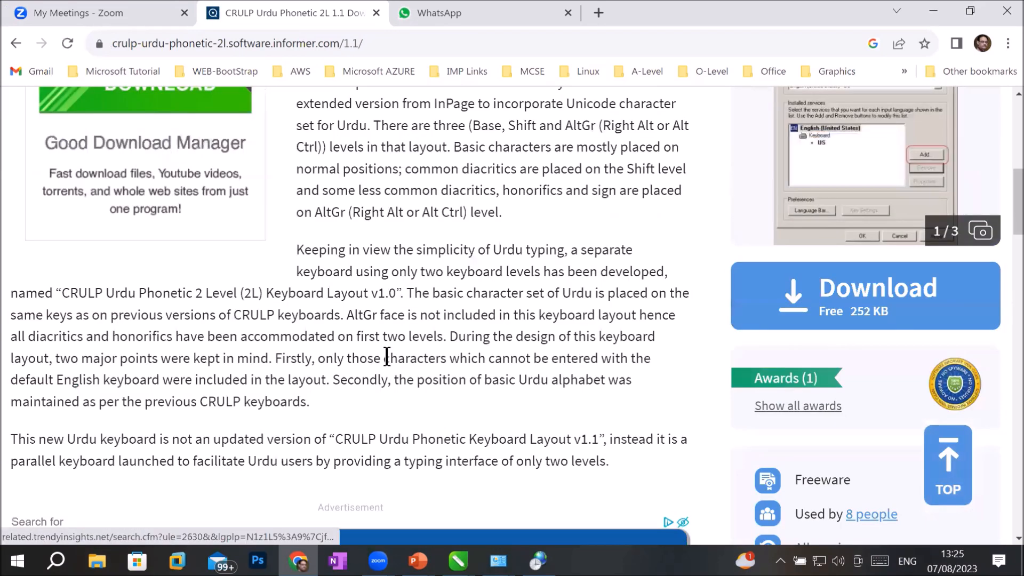
scroll(386, 354, "up", 4)
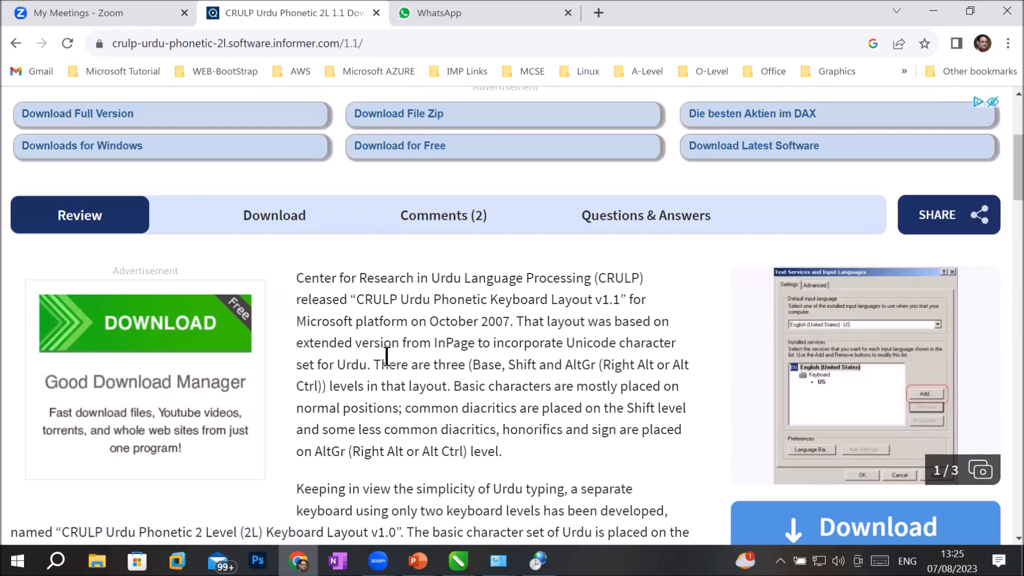
scroll(418, 367, "up", 3)
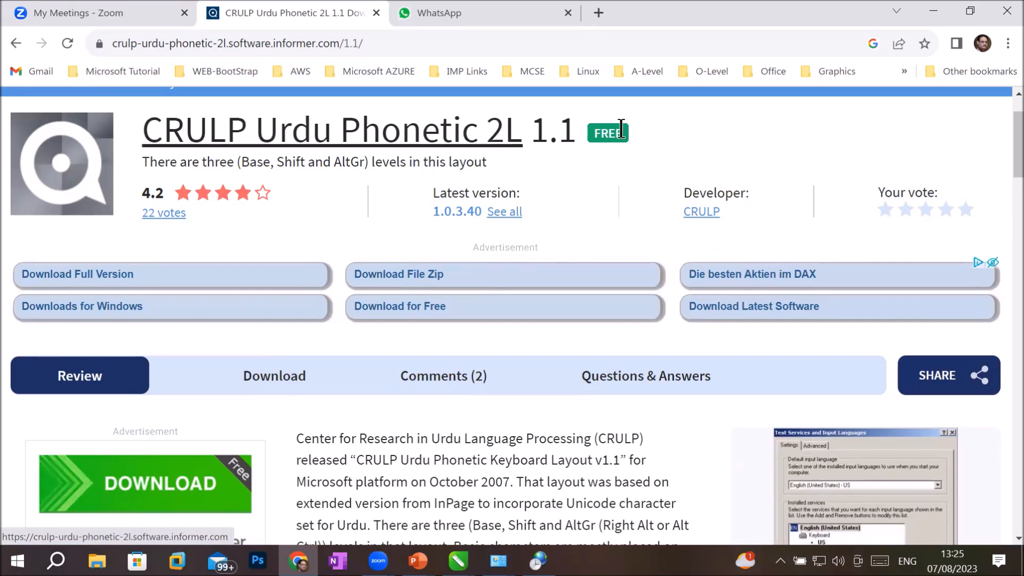
left_click(367, 138)
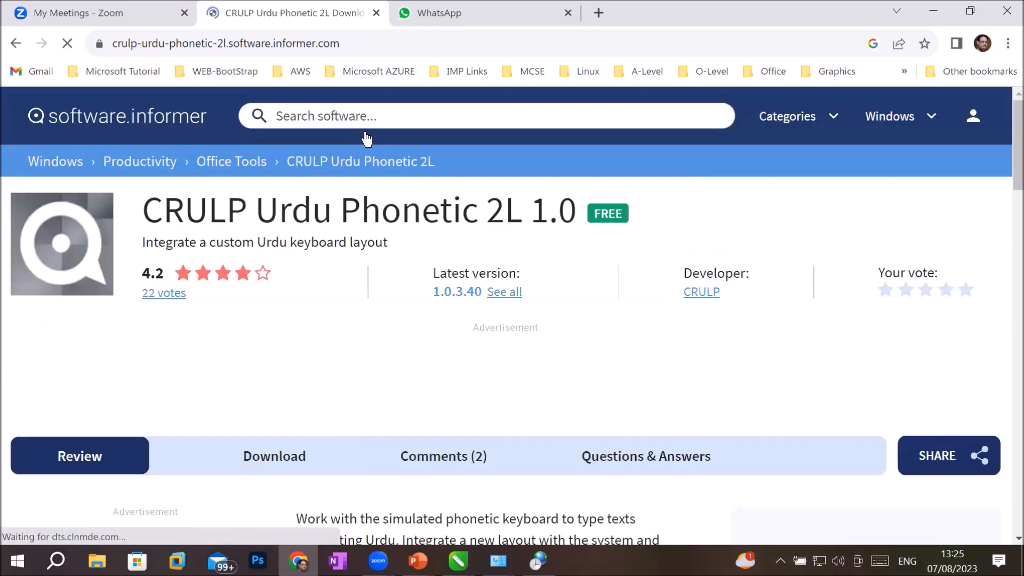
scroll(395, 288, "down", 4)
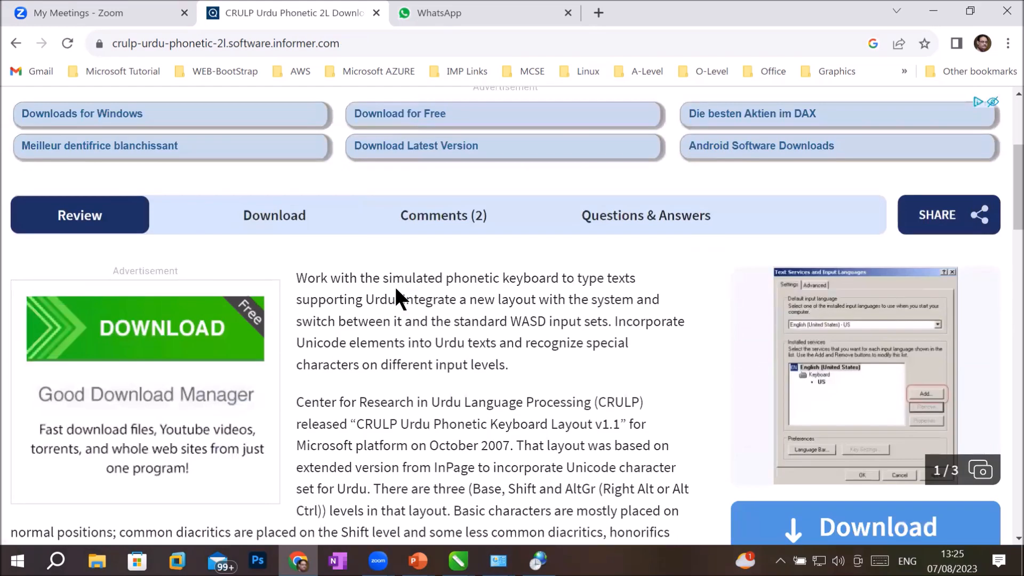
scroll(395, 288, "down", 6)
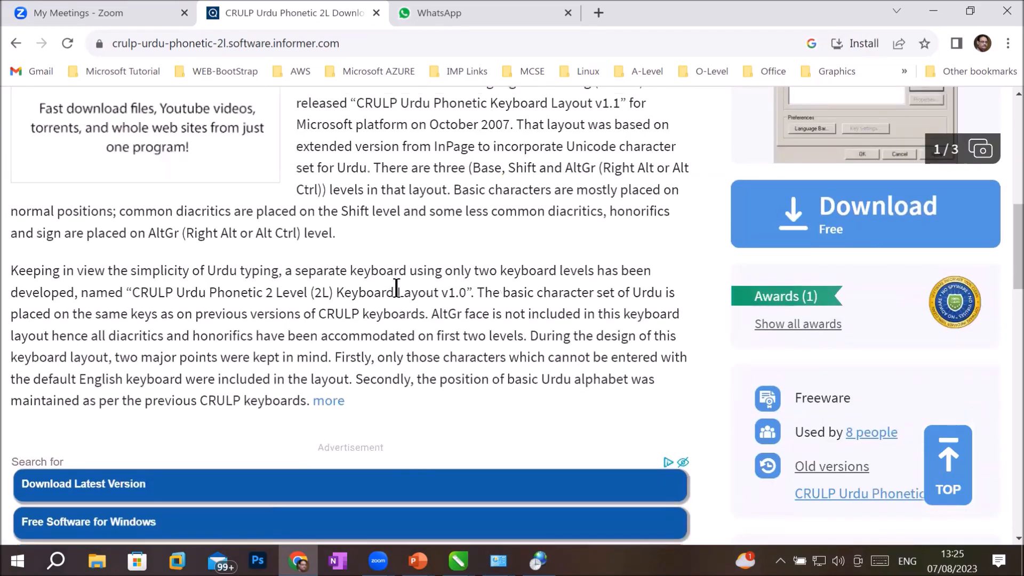
scroll(396, 287, "up", 4)
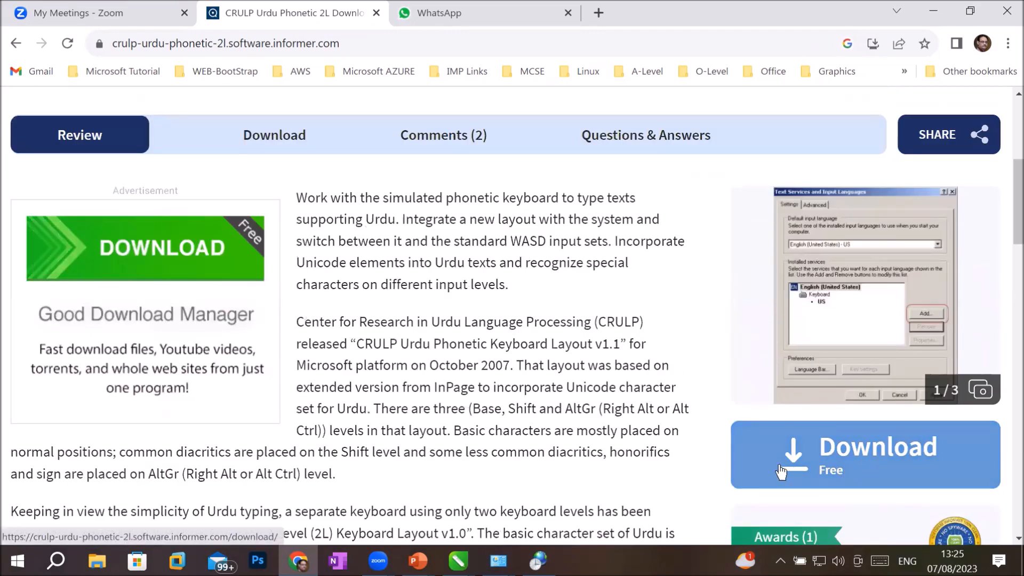
scroll(821, 468, "down", 10)
scroll(823, 459, "up", 10)
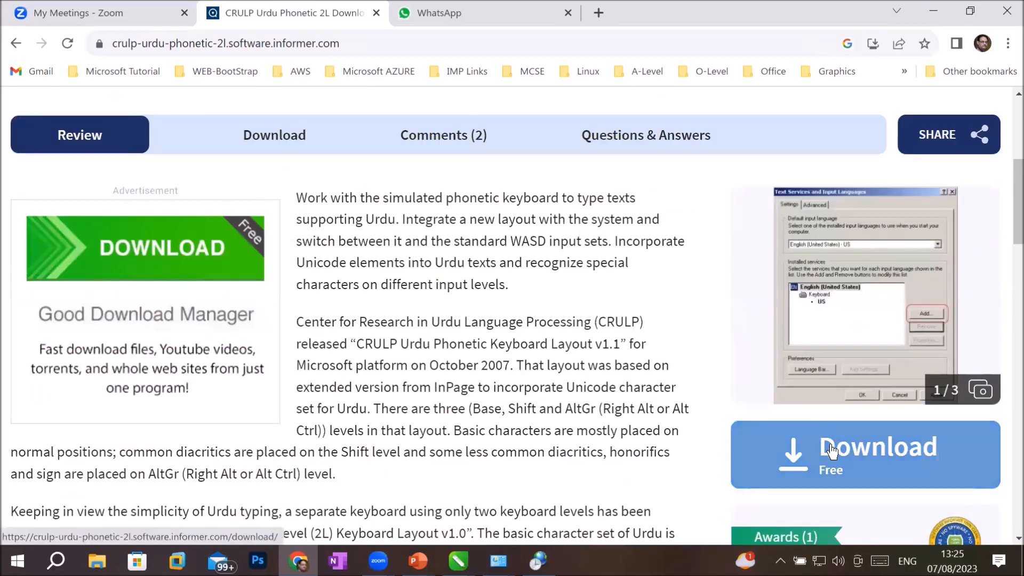
Step: Download crulp_urdu_phonetic_2l_kb_v1.0.zip from the keyboard's download page
left_click(832, 451)
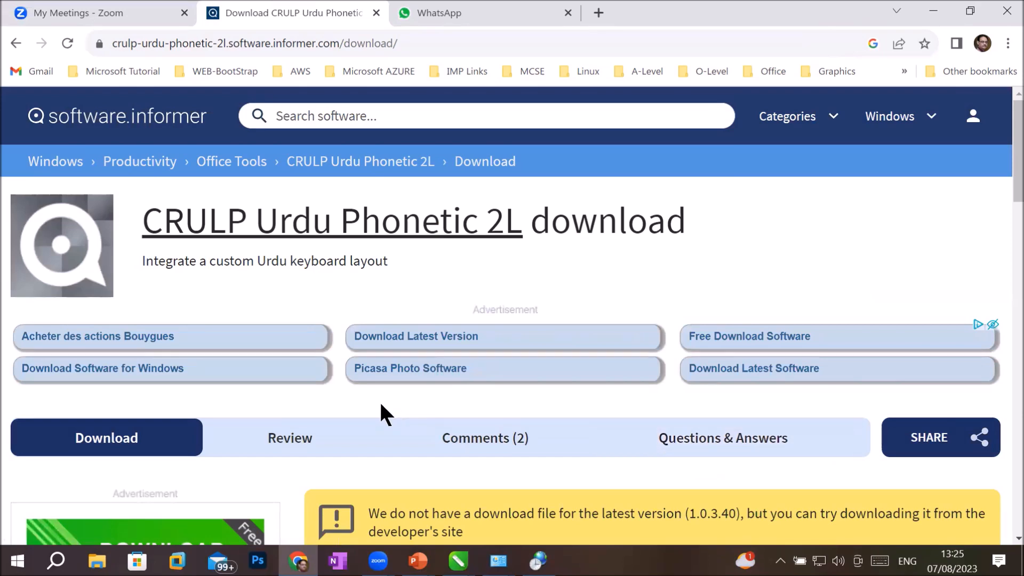
scroll(381, 408, "down", 5)
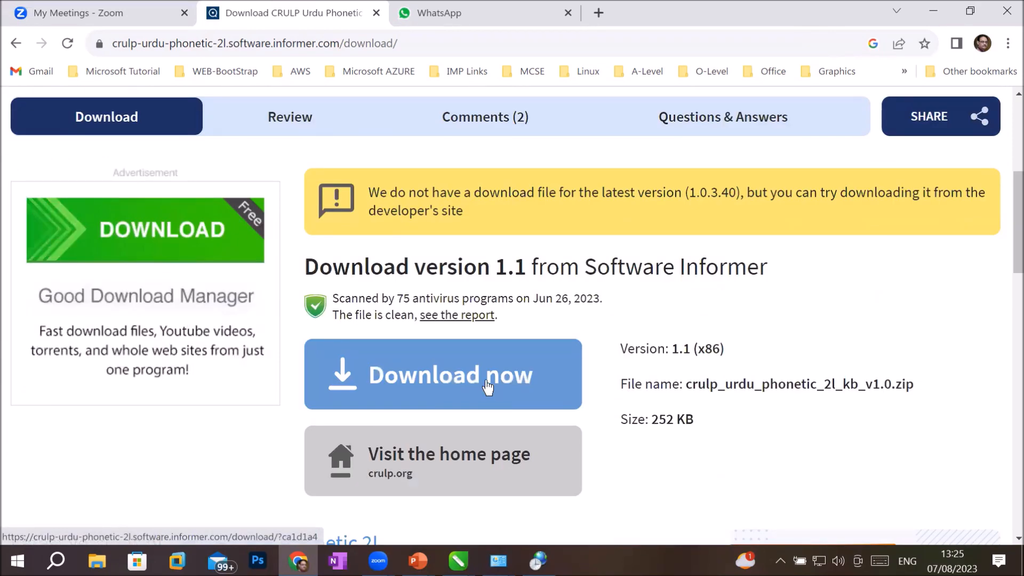
left_click_drag(649, 419, 737, 420)
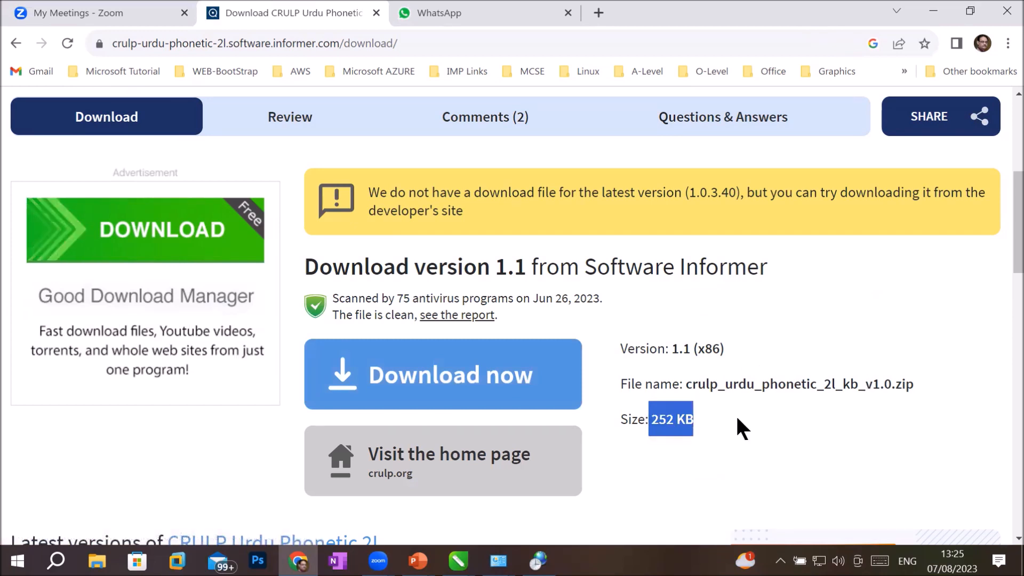
left_click(431, 375)
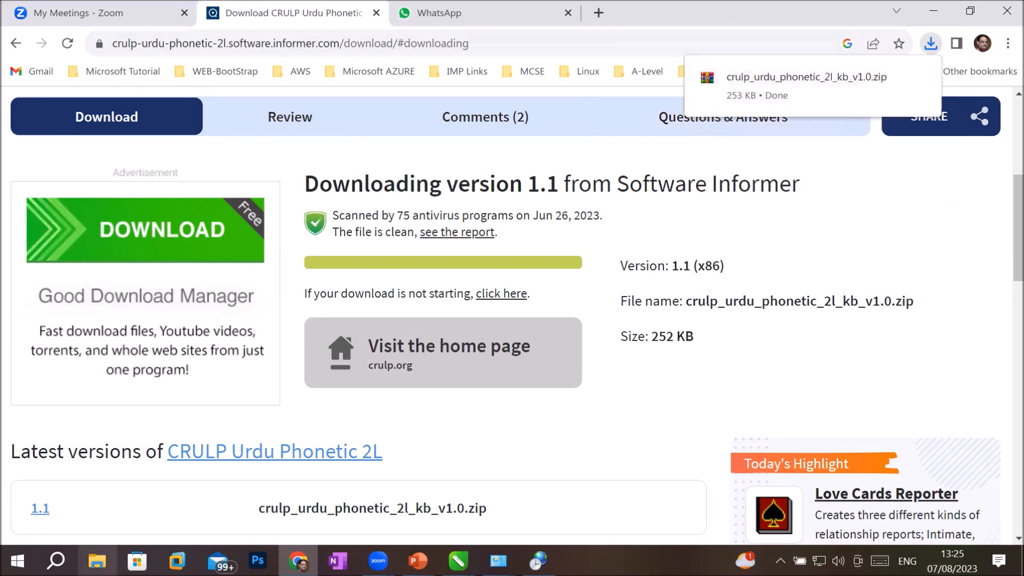
Step: Extract the CRULP keyboard zip in Downloads into its own folder
key("super+e")
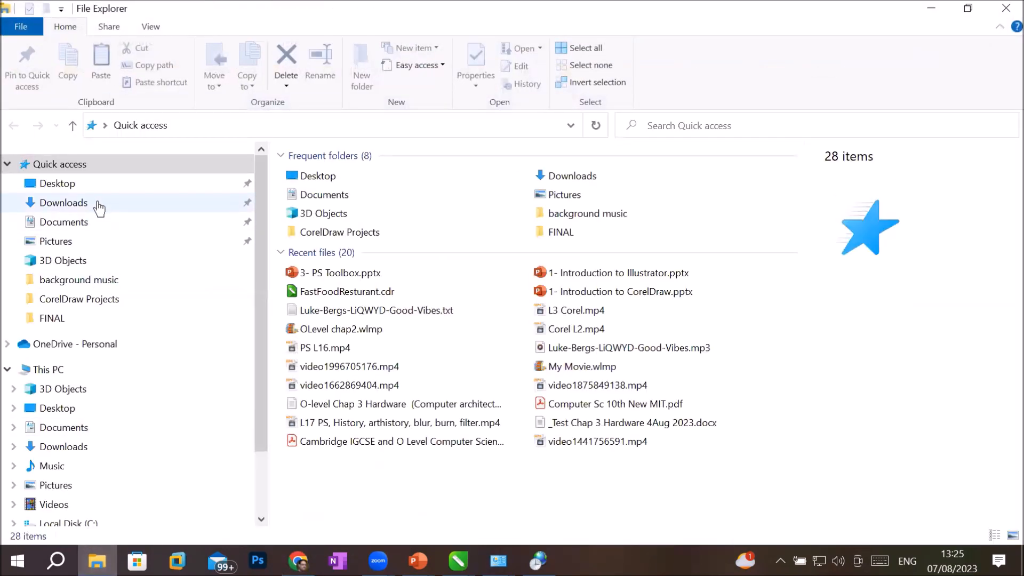
left_click(98, 202)
left_click(335, 207)
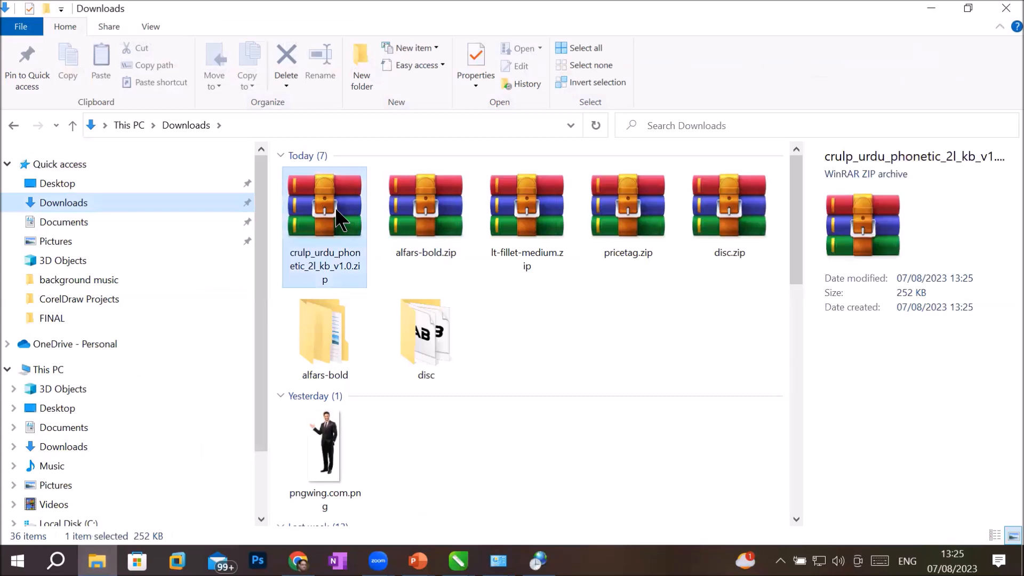
right_click(335, 207)
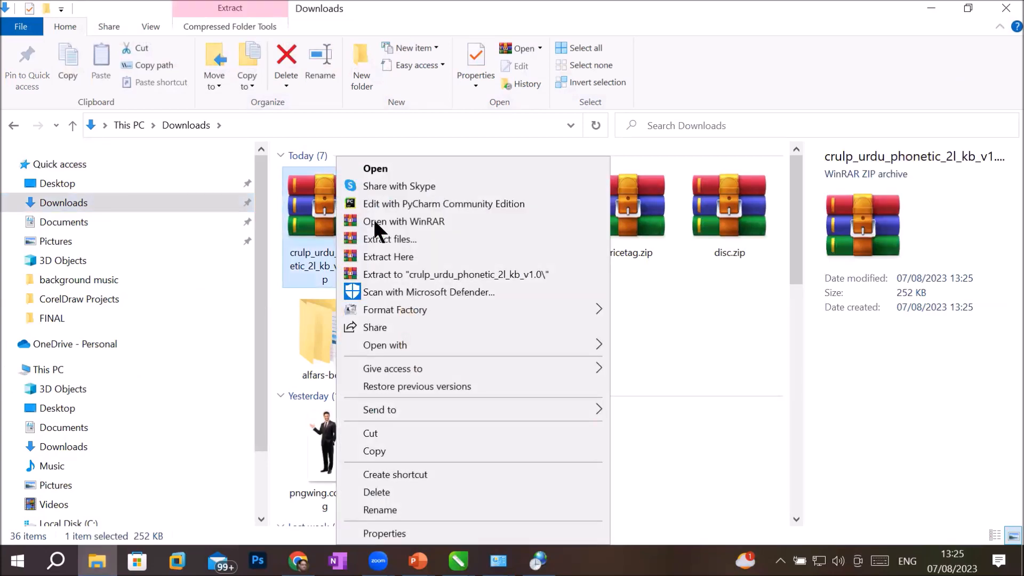
left_click(553, 269)
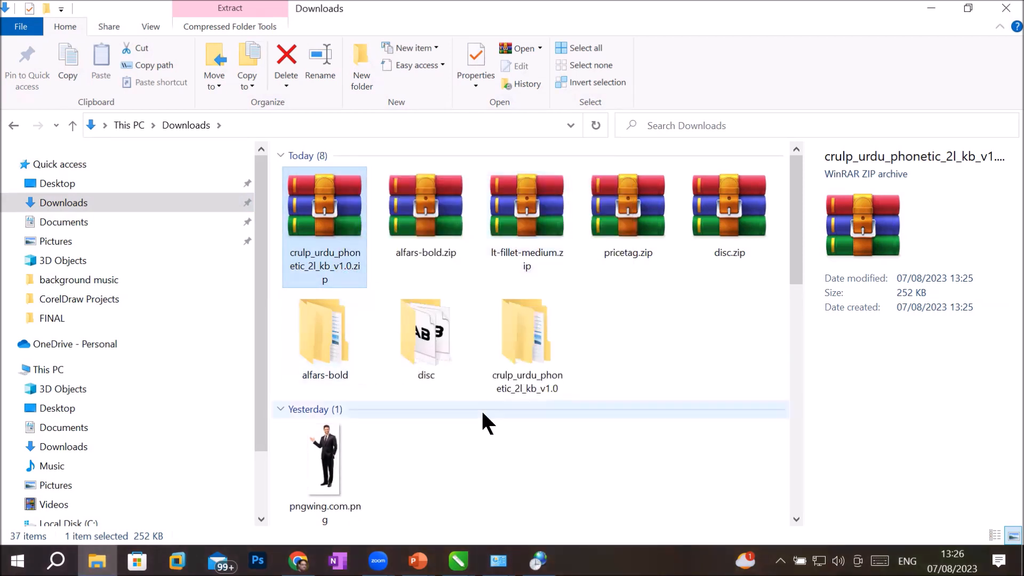
Step: Run setup.exe from CRULP_Urdu_Phonetic_2L_KB_v1.0 as administrator, then minimize Explorer
left_click(538, 336)
double_click(536, 334)
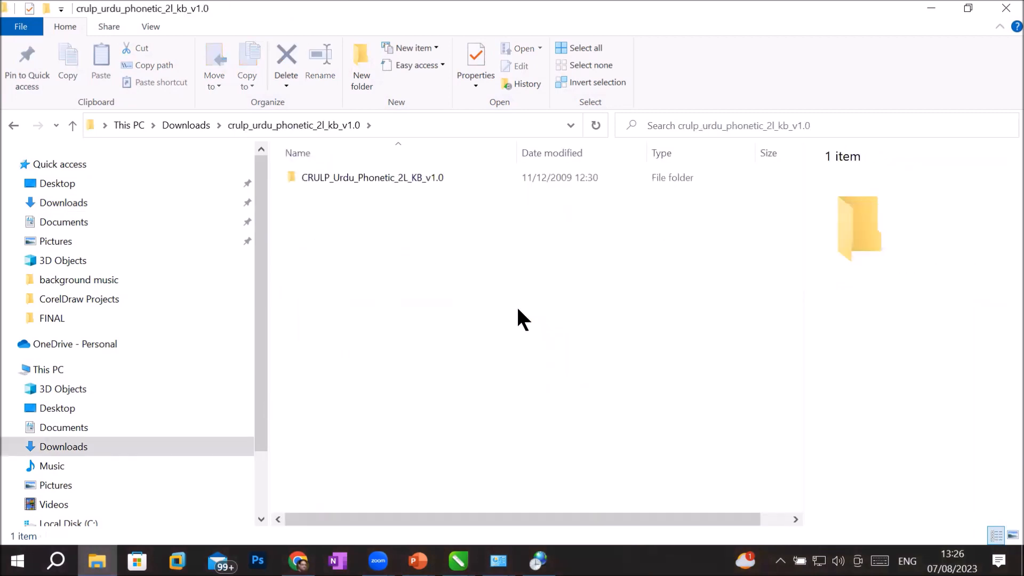
double_click(346, 171)
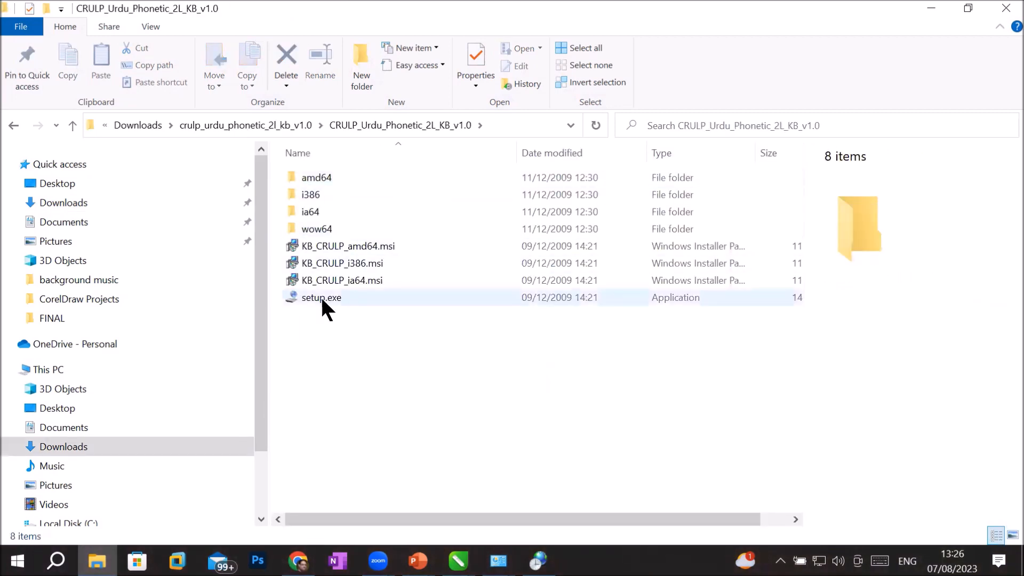
left_click(321, 295)
right_click(321, 297)
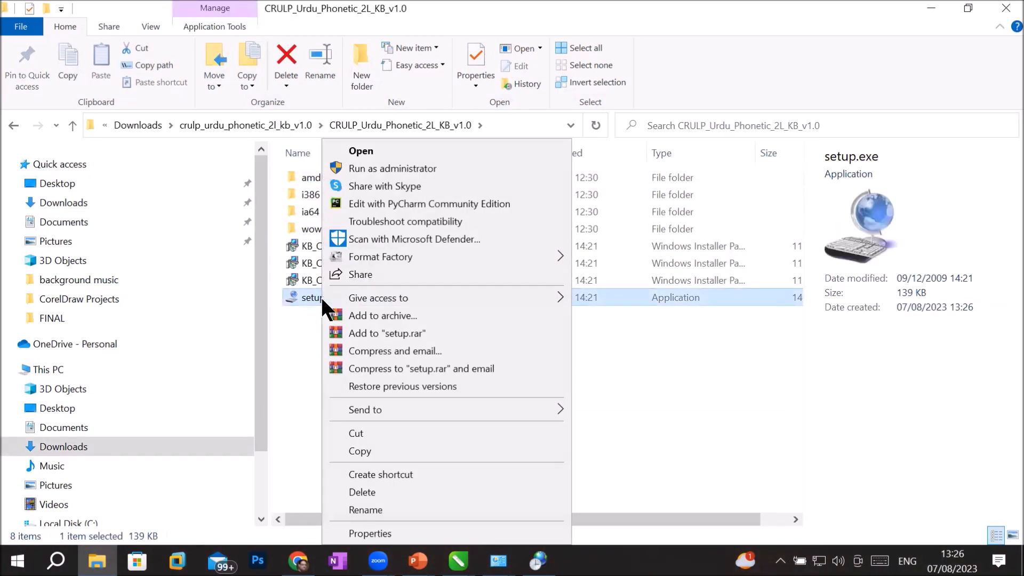
left_click(444, 163)
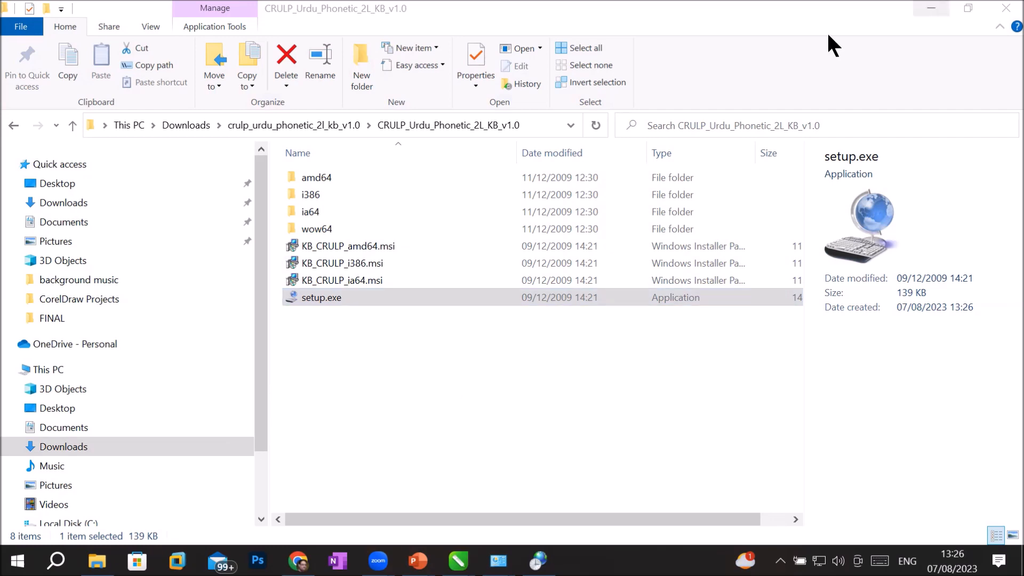
left_click(931, 9)
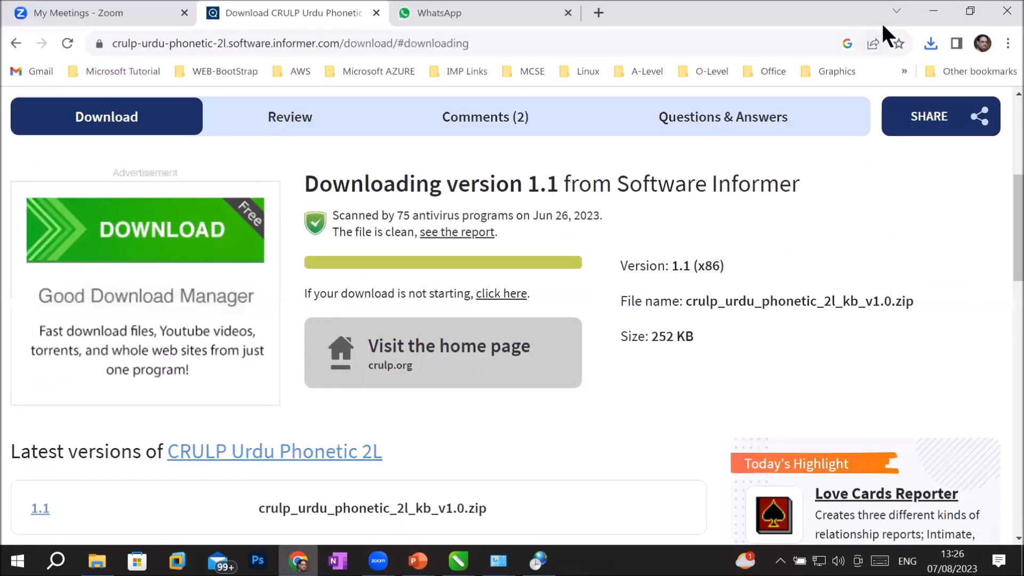
Step: Close the Installation Complete notice, check the taskbar input languages, and close the Region dialog
left_click(932, 11)
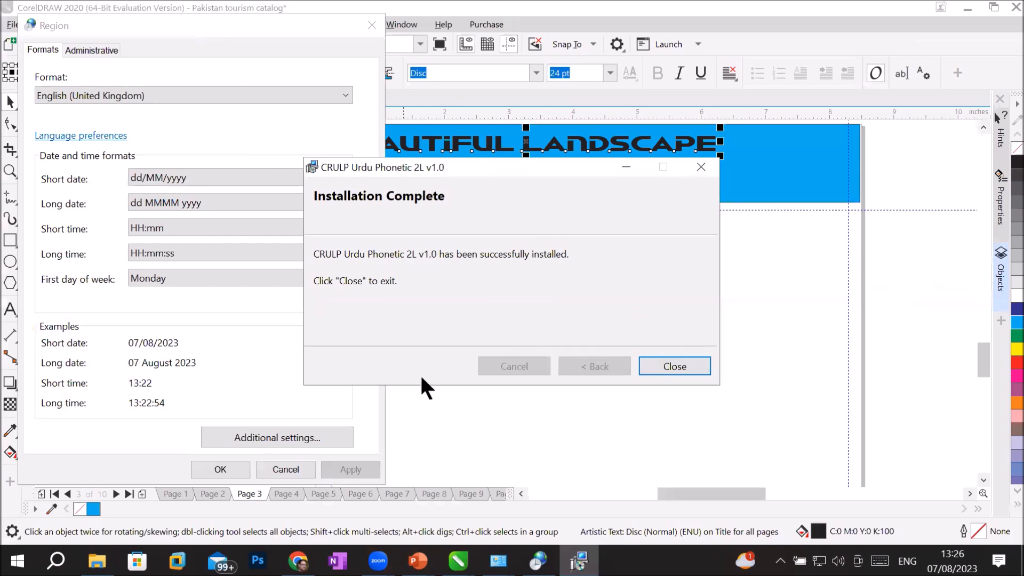
left_click(693, 366)
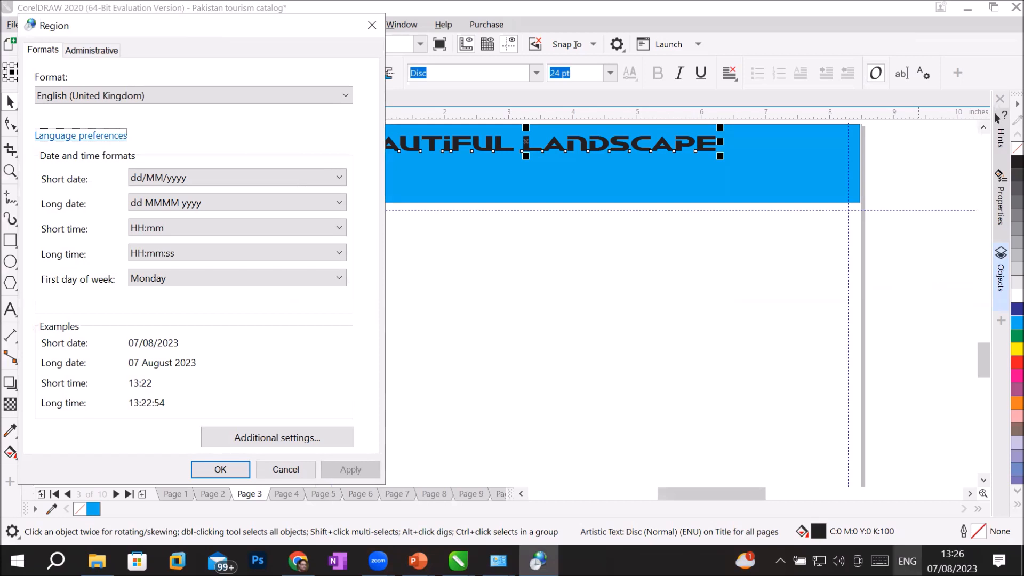
left_click(907, 561)
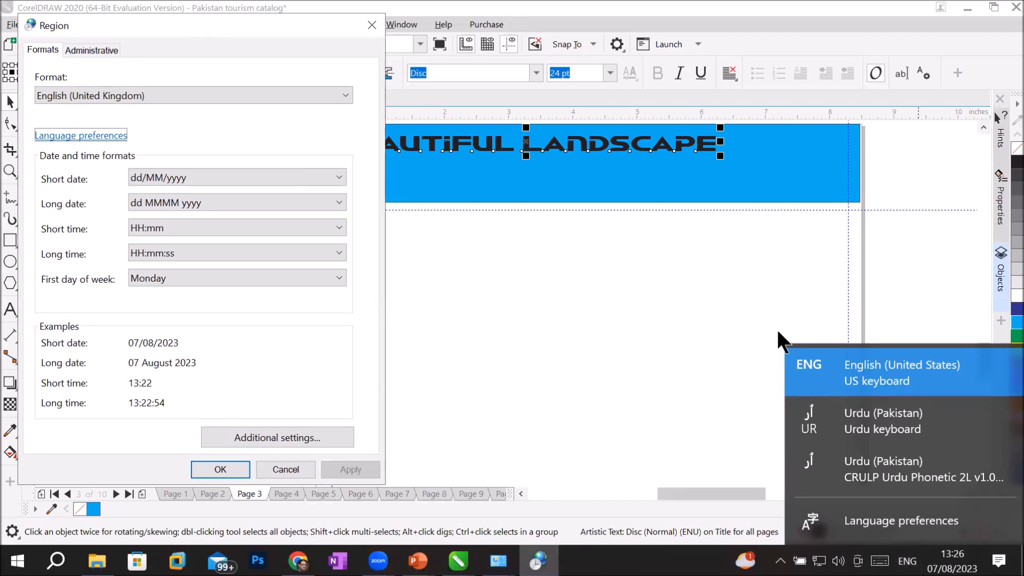
left_click(645, 221)
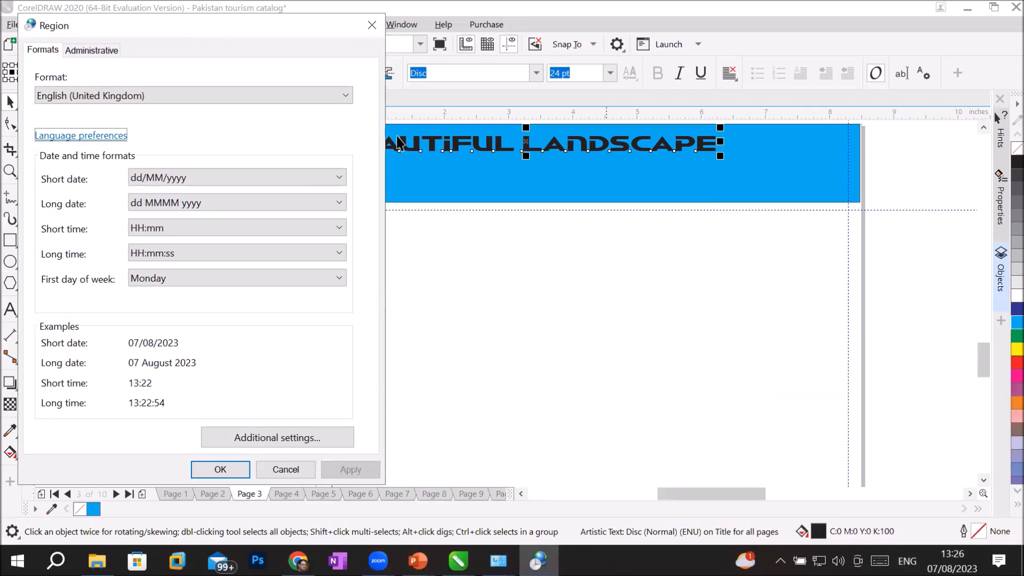
left_click(371, 25)
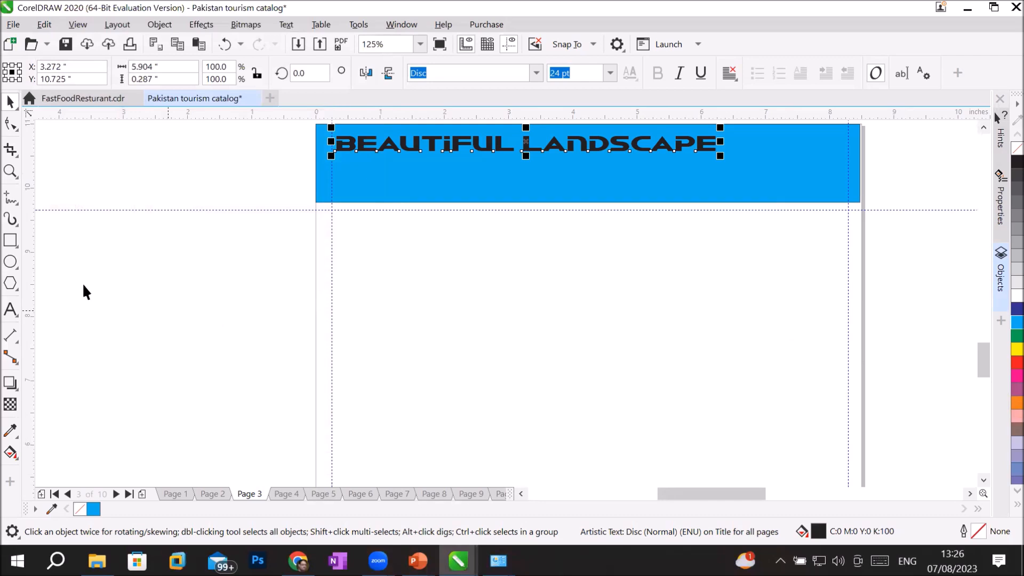
Step: Start a text entry in the blue banner and switch input to the Urdu keyboard
left_click(7, 314)
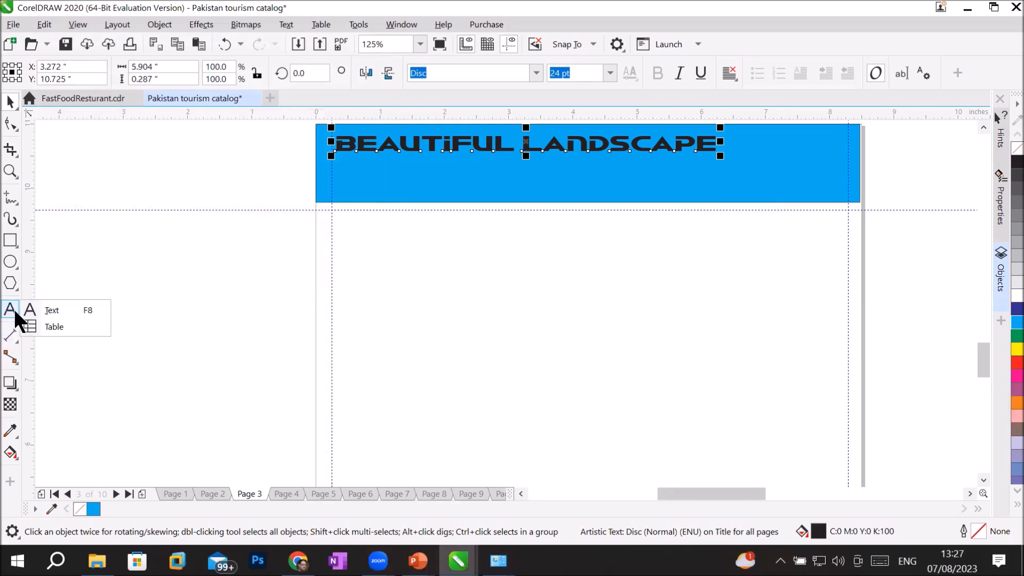
left_click(58, 311)
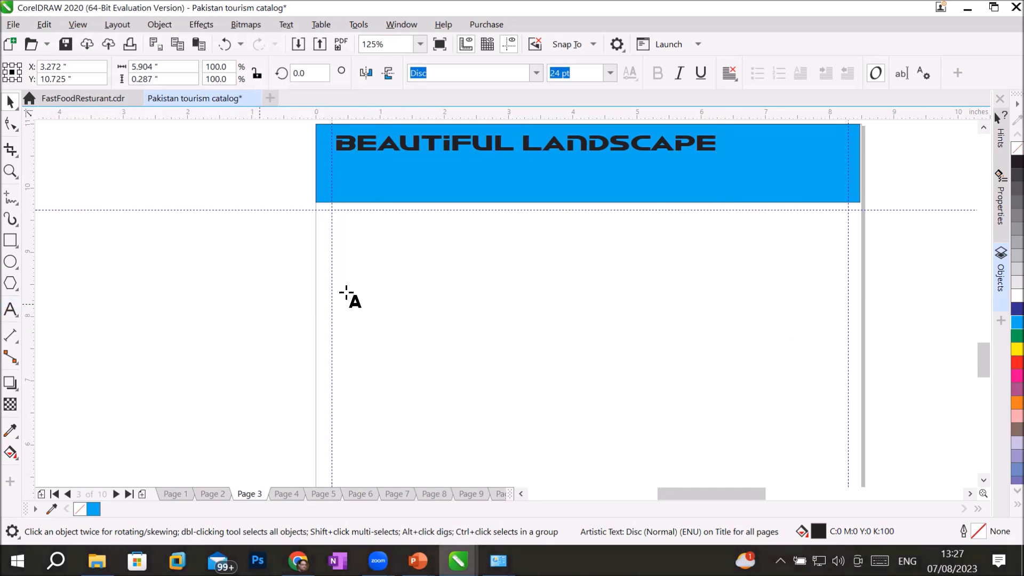
left_click(795, 179)
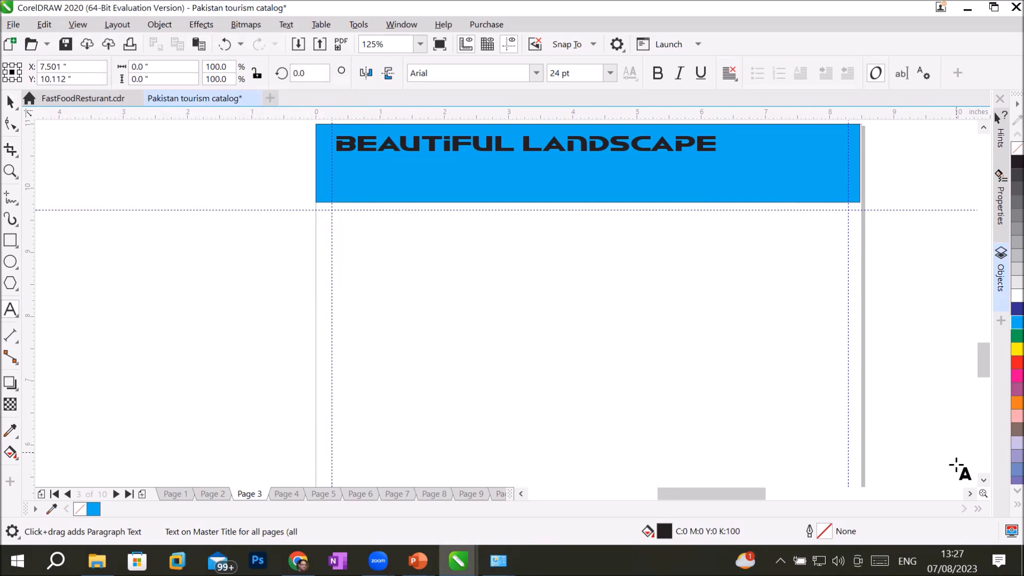
left_click(907, 561)
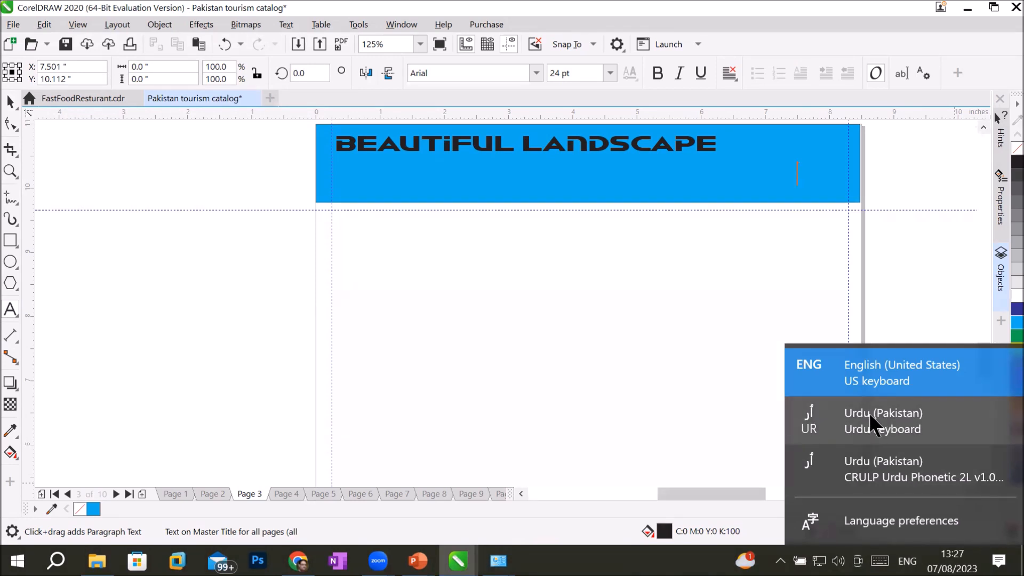
left_click(868, 411)
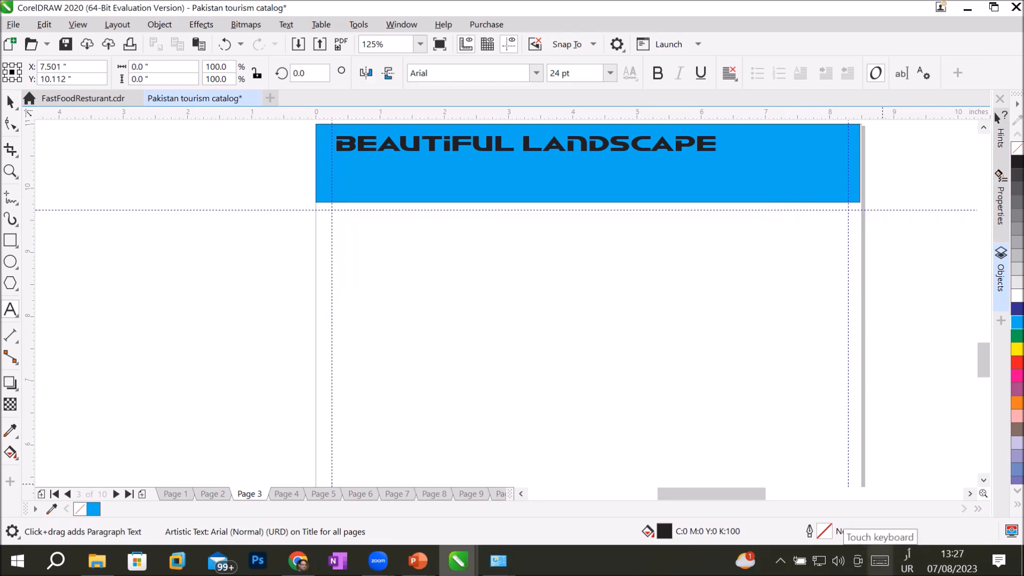
Step: Switch the input language to CRULP Urdu Phonetic 2L and show its Urdu letters on the touch keyboard
left_click(879, 559)
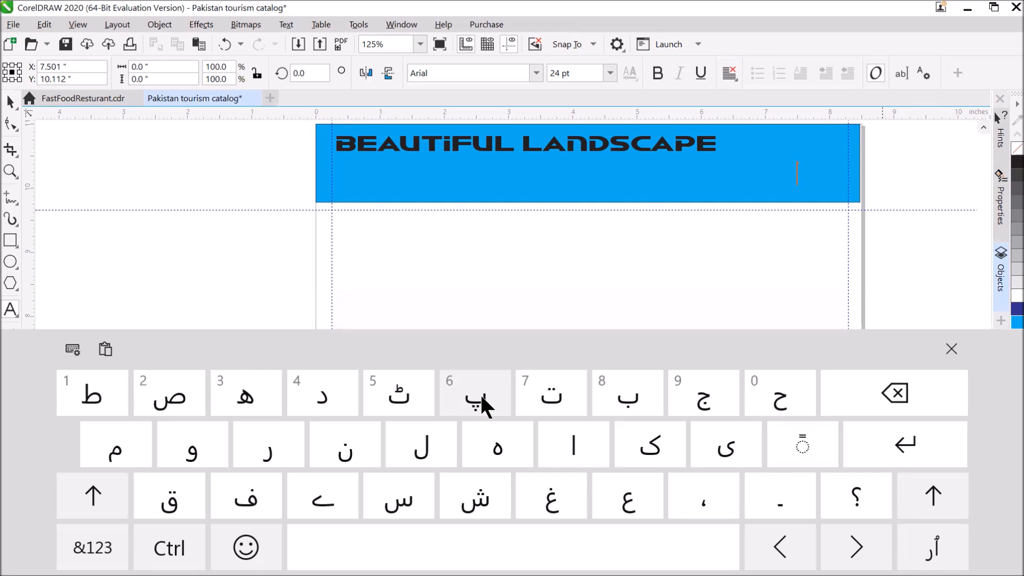
left_click(951, 349)
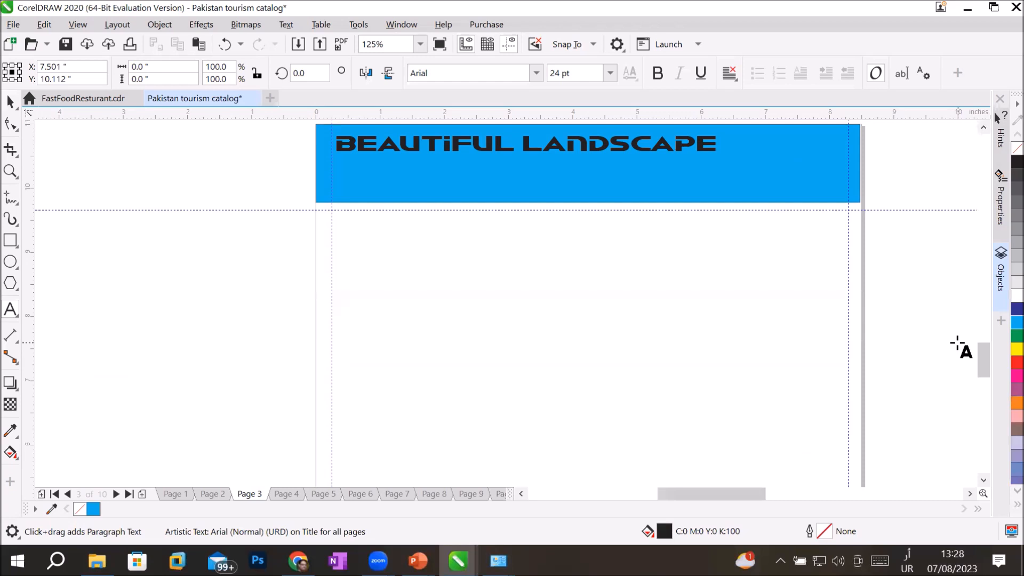
left_click(907, 561)
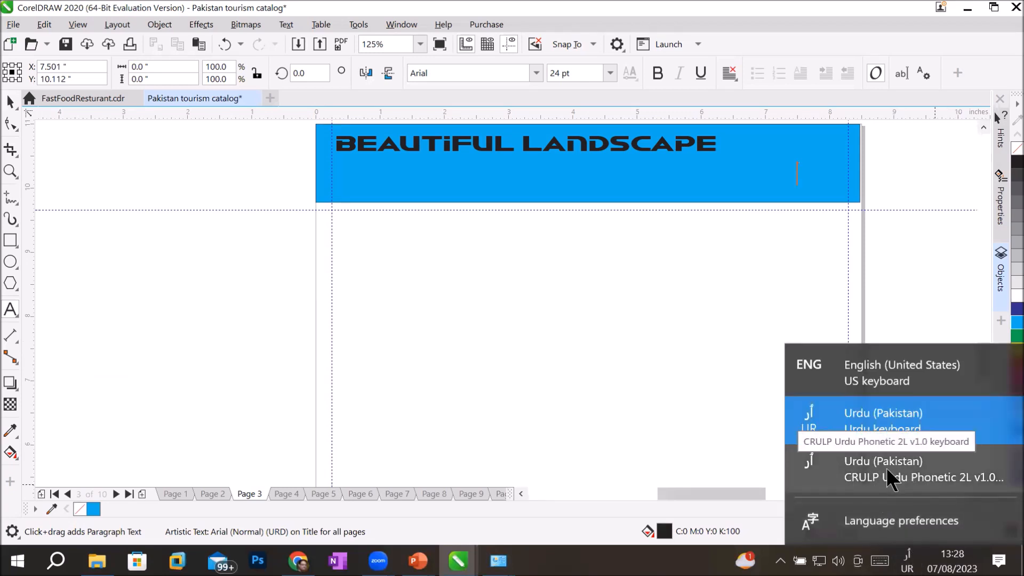
left_click(887, 470)
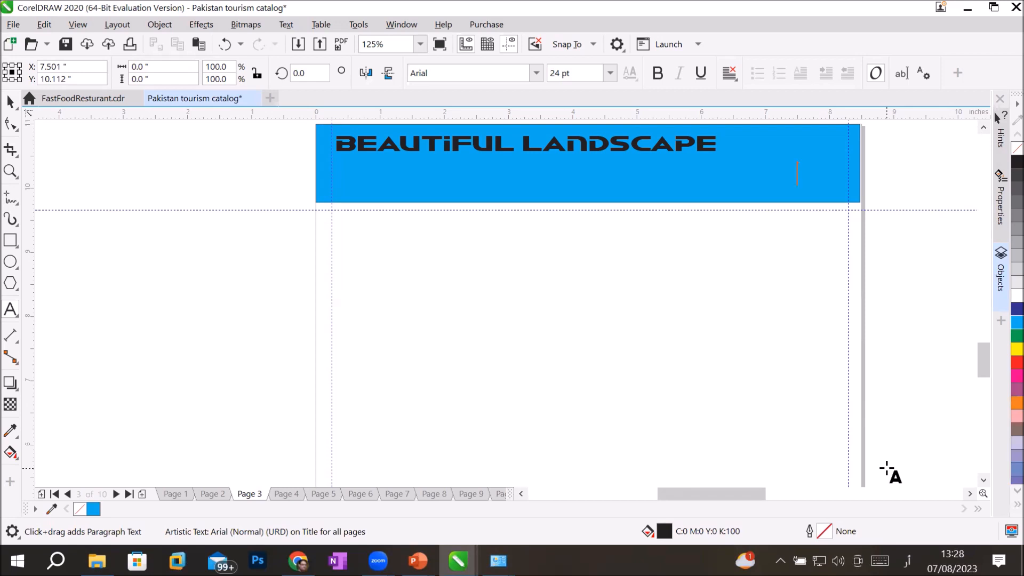
left_click(880, 560)
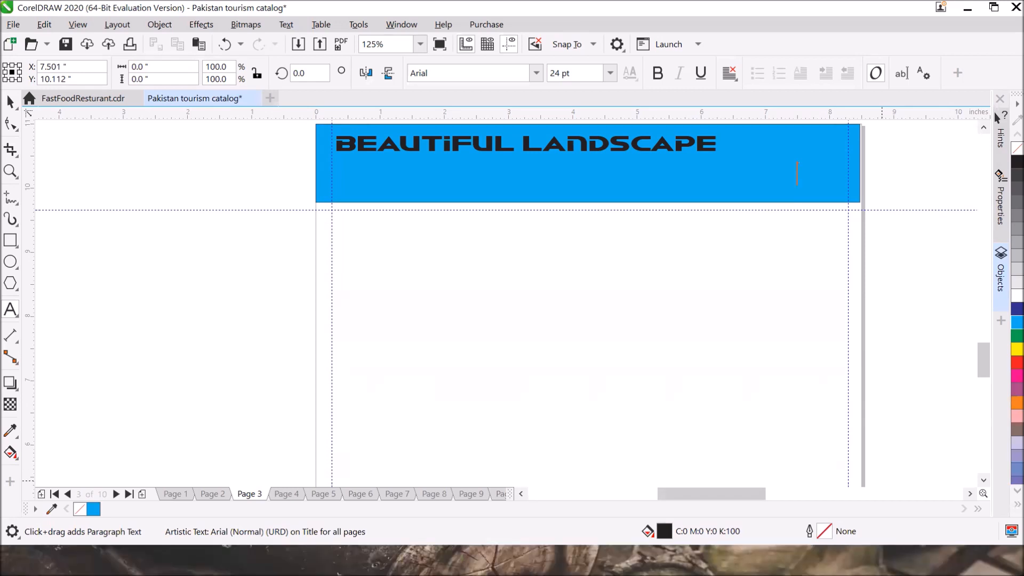
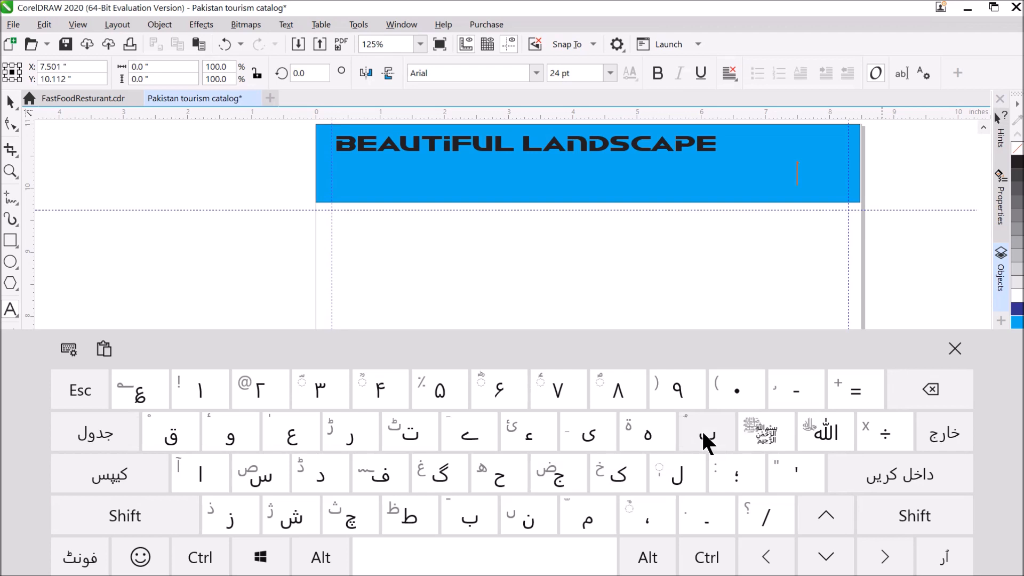
Step: Switch the input language to CRULP Urdu Phonetic and reopen the Urdu touch keyboard
left_click(955, 348)
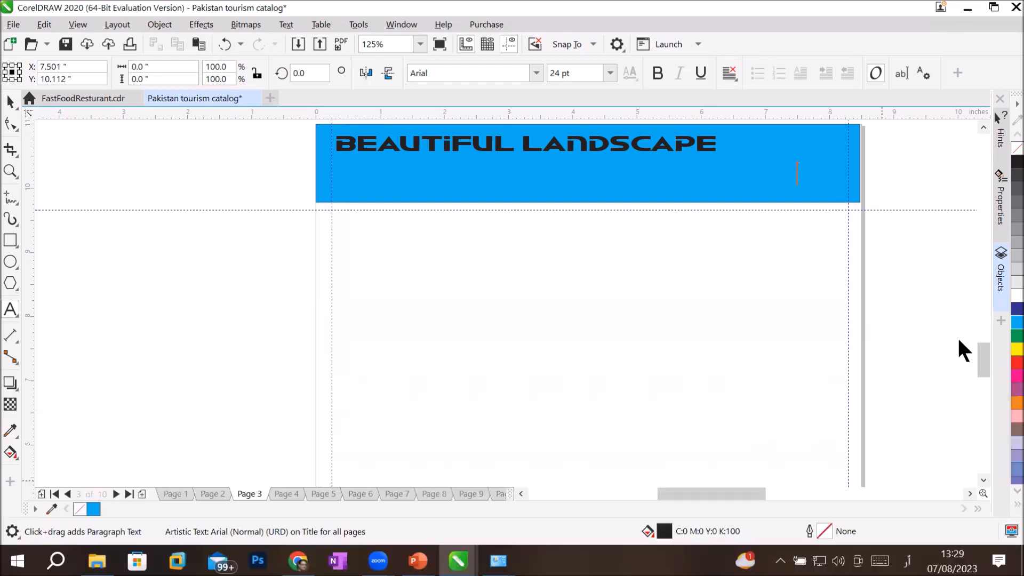
right_click(685, 557)
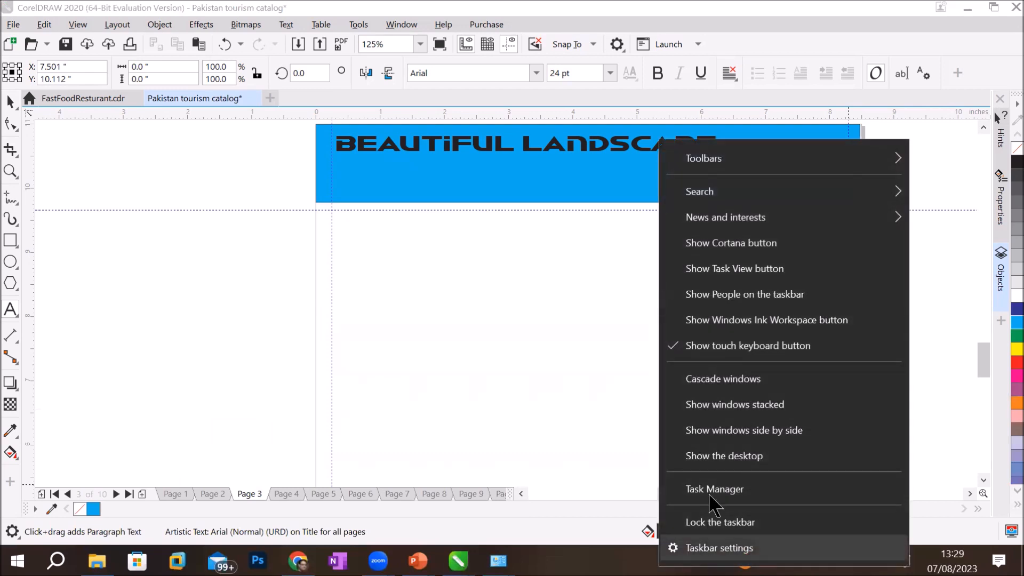
left_click(616, 552)
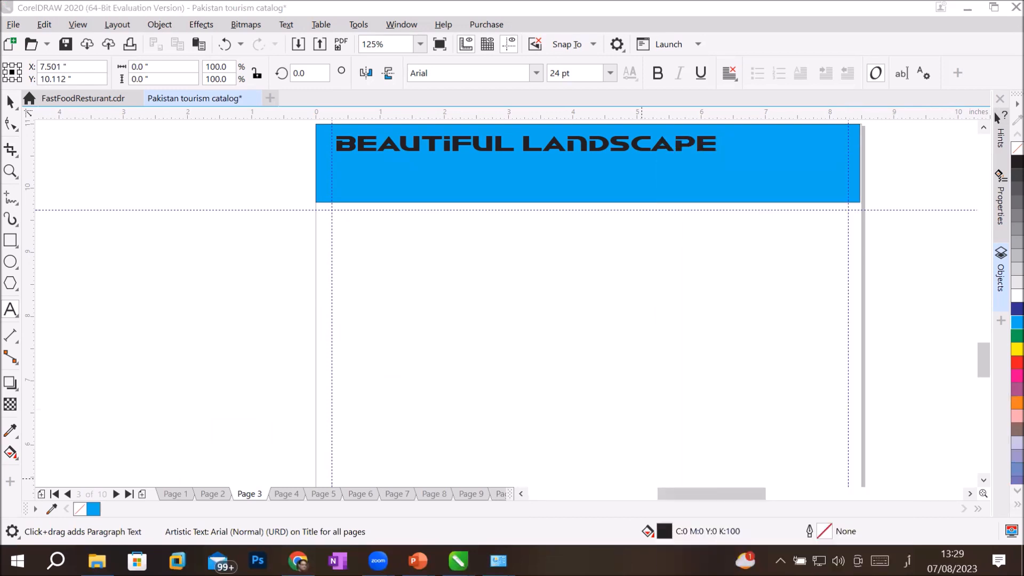
right_click(688, 557)
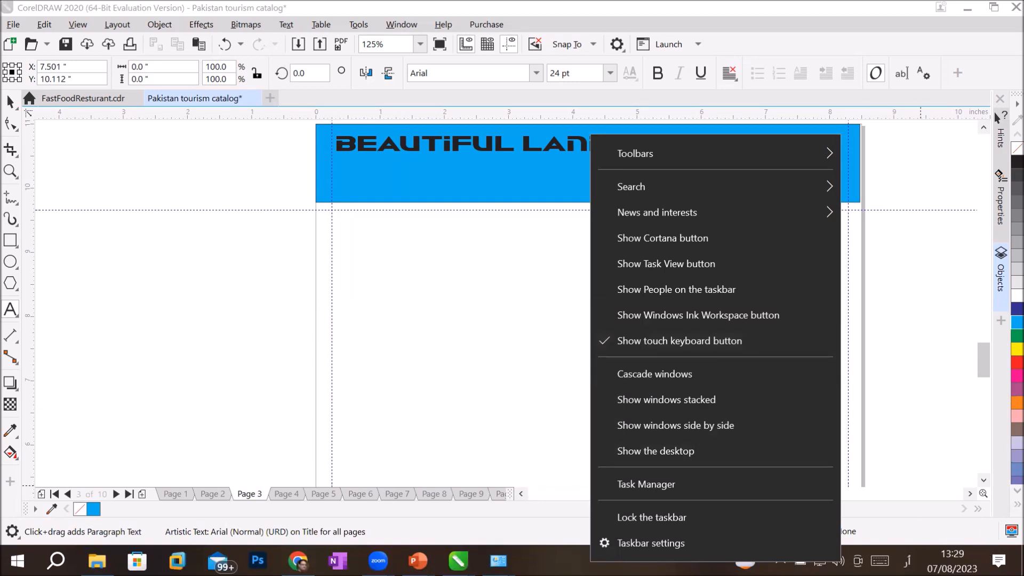
left_click(906, 559)
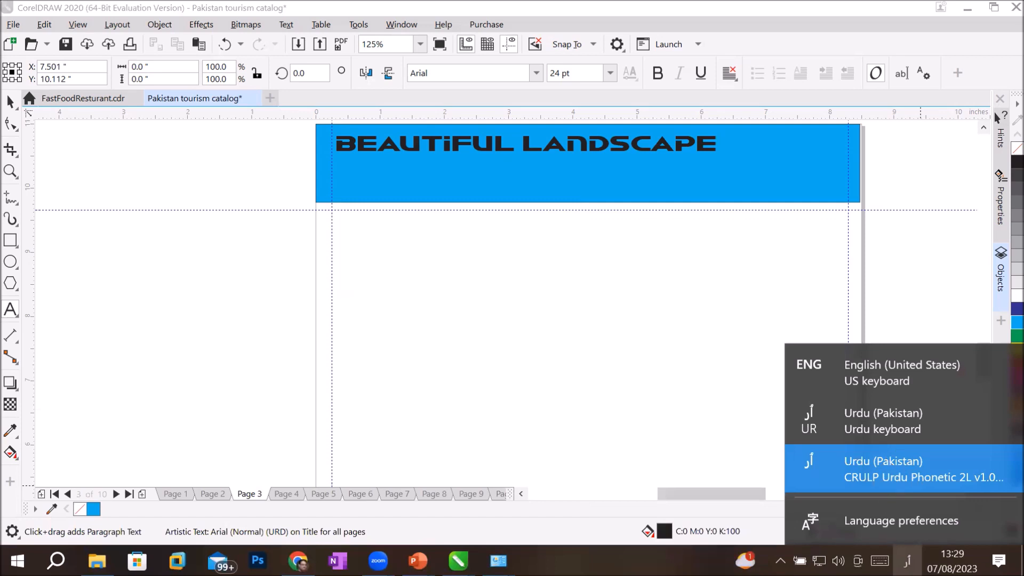
left_click(906, 469)
left_click(880, 560)
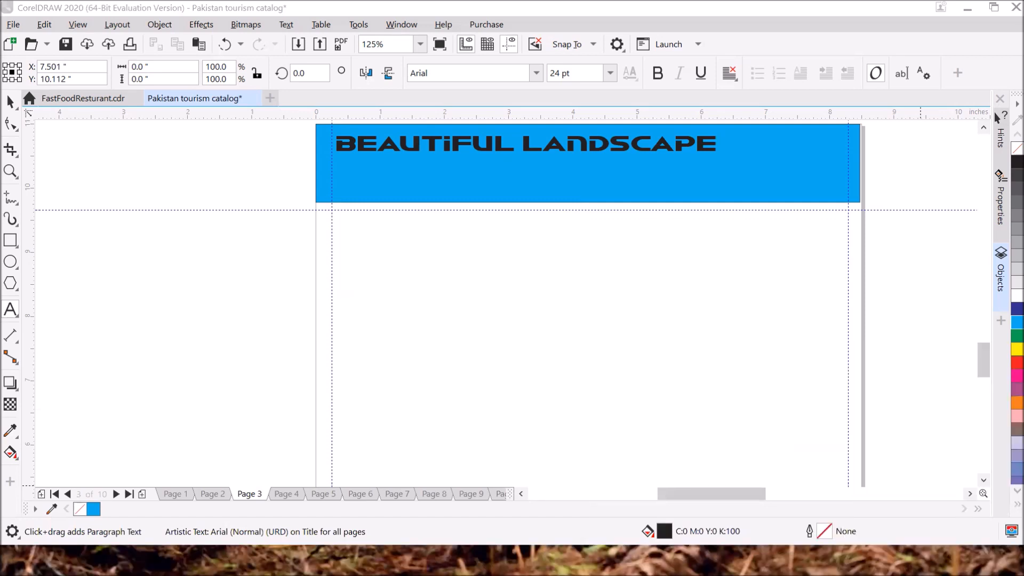
Step: Start a text line in the blue header and type 'پاکستان کے' on the Urdu keyboard
left_click(825, 180)
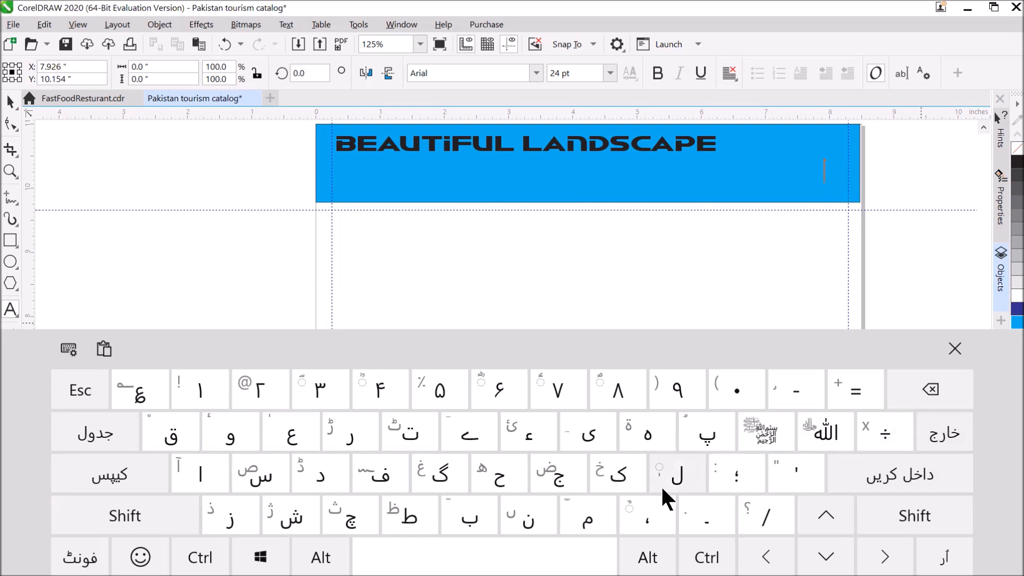
left_click(699, 434)
left_click(200, 474)
left_click(613, 476)
left_click(261, 475)
left_click(410, 432)
left_click(521, 518)
left_click(930, 389)
left_click(201, 474)
left_click(528, 518)
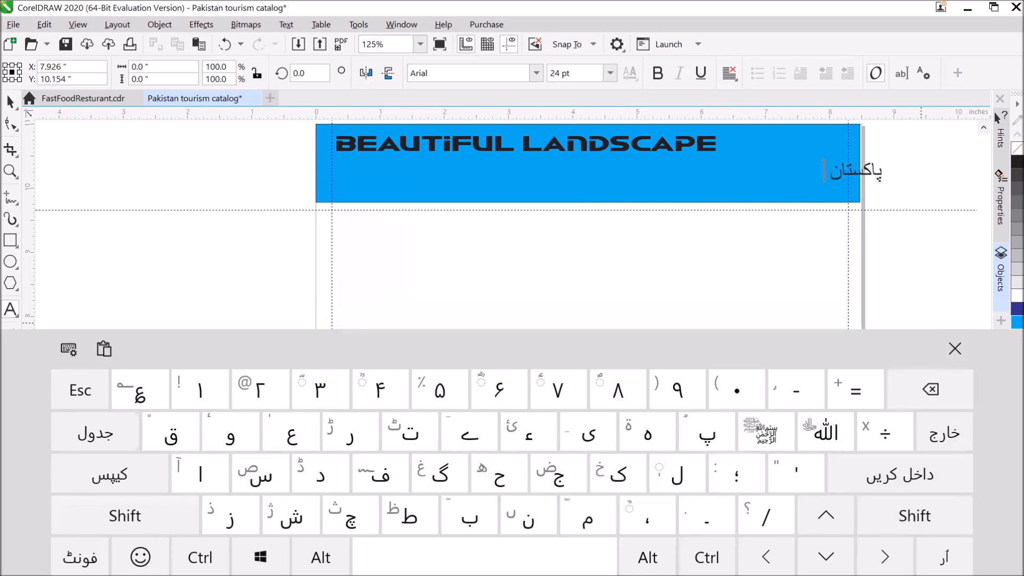
left_click(613, 475)
left_click(469, 435)
left_click(453, 556)
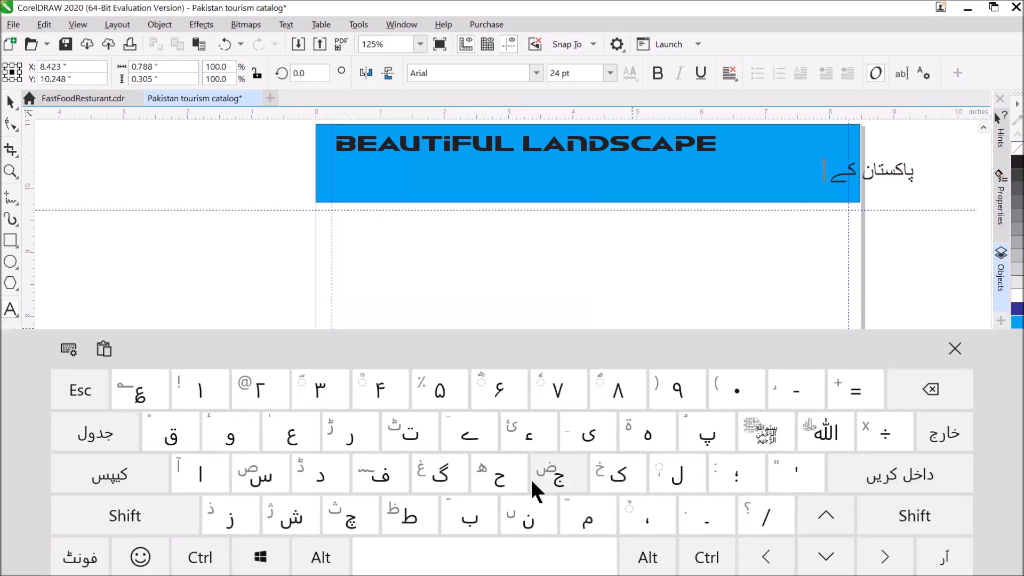
Step: Finish the Urdu line with the word 'خوبصورت'
left_click(606, 472)
left_click(230, 435)
left_click(462, 519)
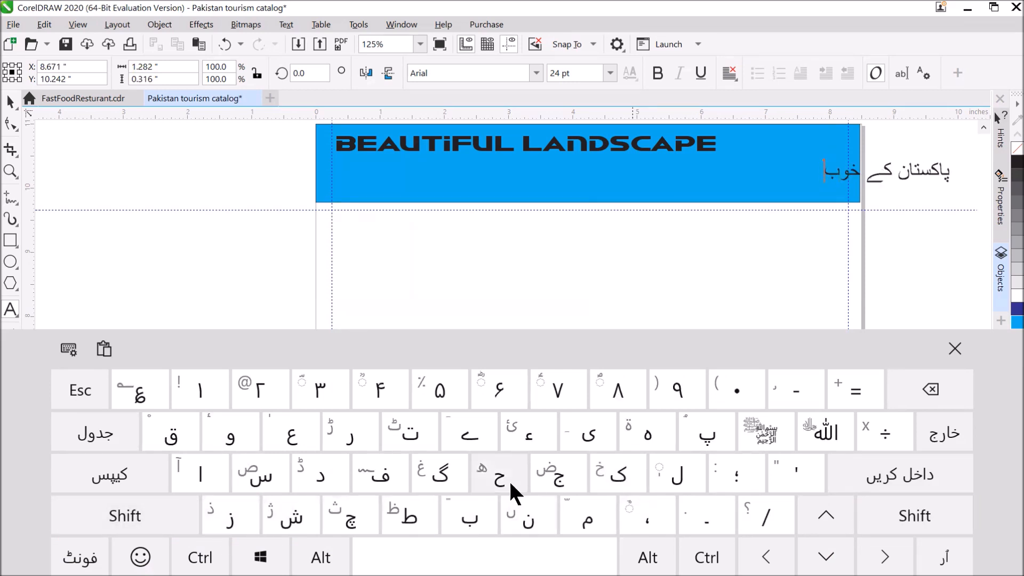
left_click(124, 515)
left_click(255, 472)
left_click(231, 435)
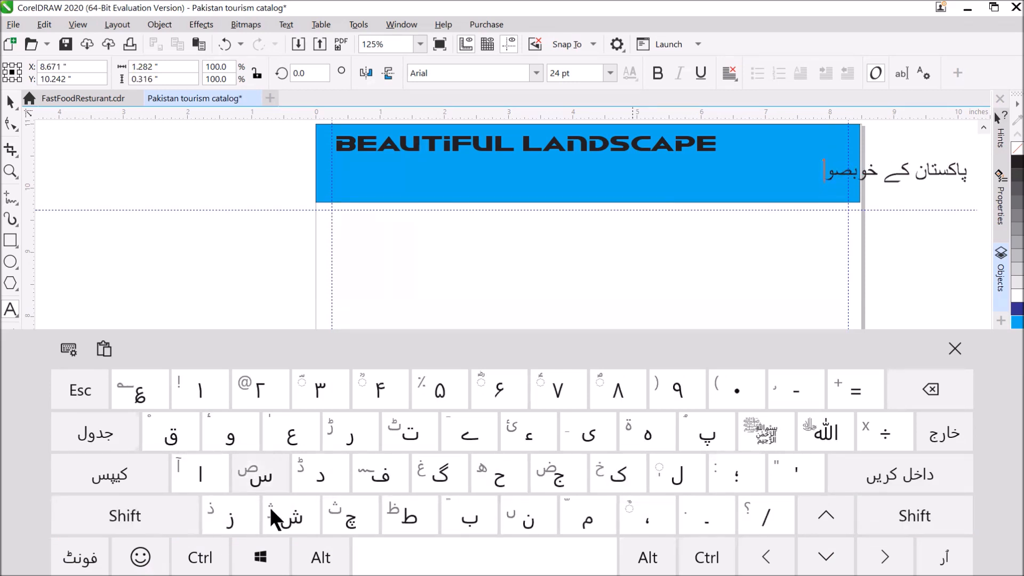
left_click(350, 434)
left_click(413, 438)
Step: Move the Urdu line left within the header and select all its text
left_click(955, 349)
left_click(11, 102)
left_click_drag(867, 174, 681, 173)
left_click(11, 309)
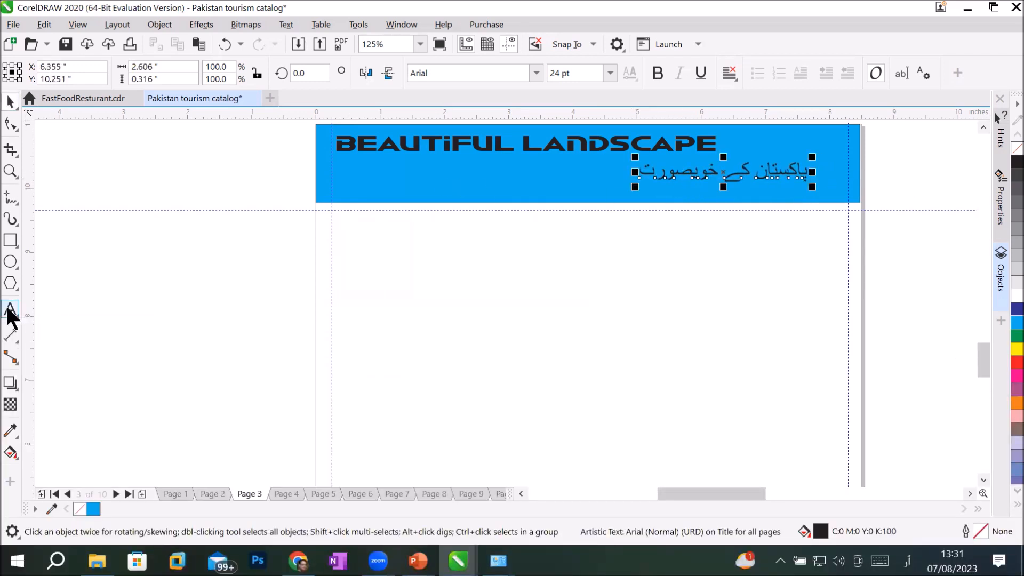
left_click(675, 177)
left_click_drag(639, 170, 813, 174)
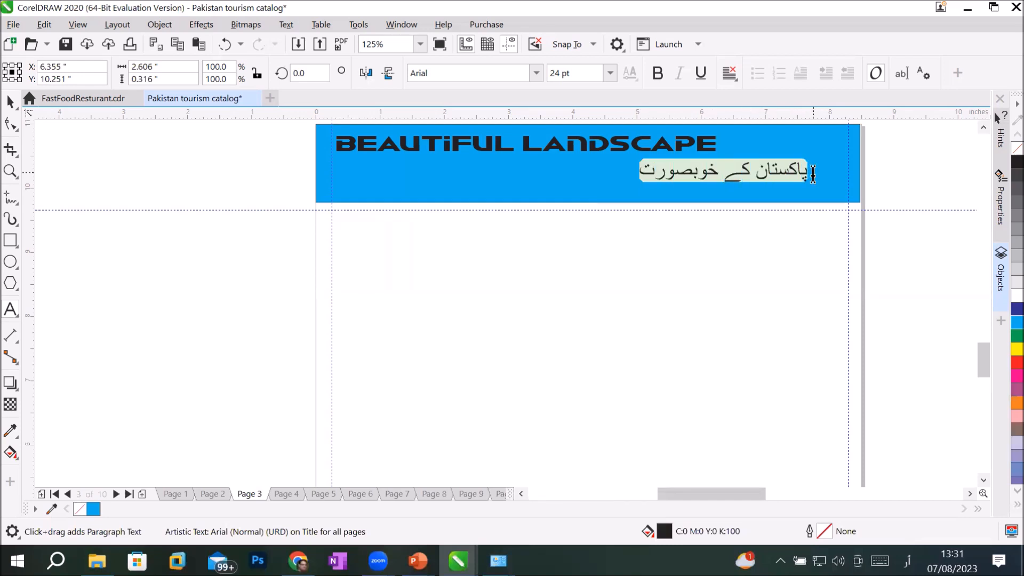
Step: Set the Urdu line's font to Urdu Typesetting
left_click(535, 73)
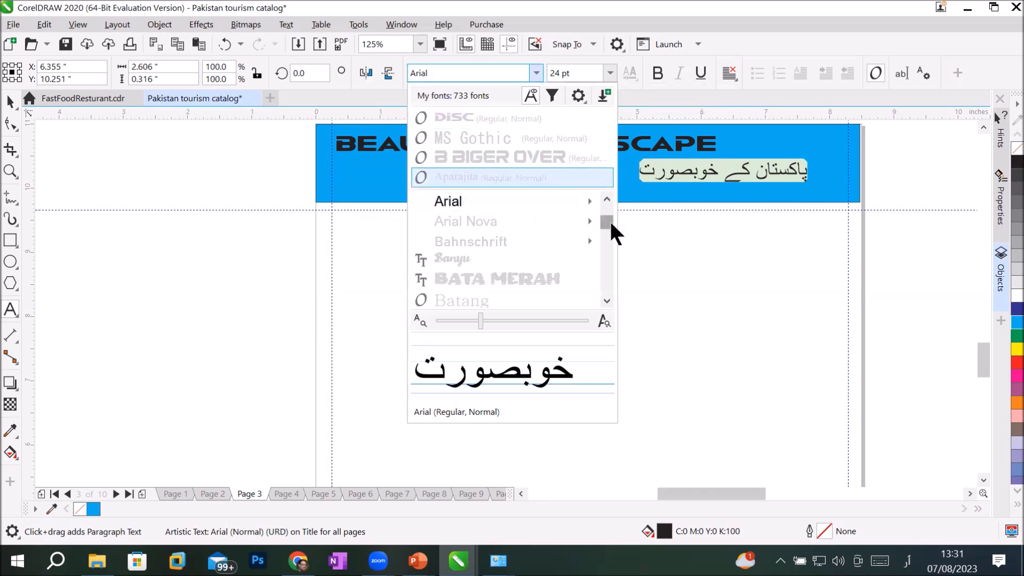
left_click_drag(606, 219, 612, 256)
scroll(468, 251, "down", 3)
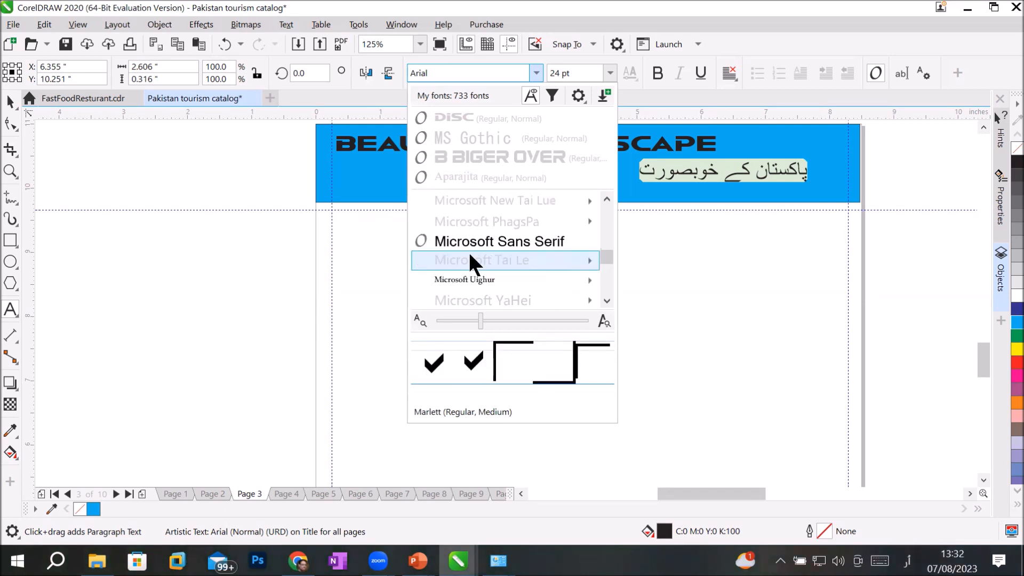
mouse_move(538, 260)
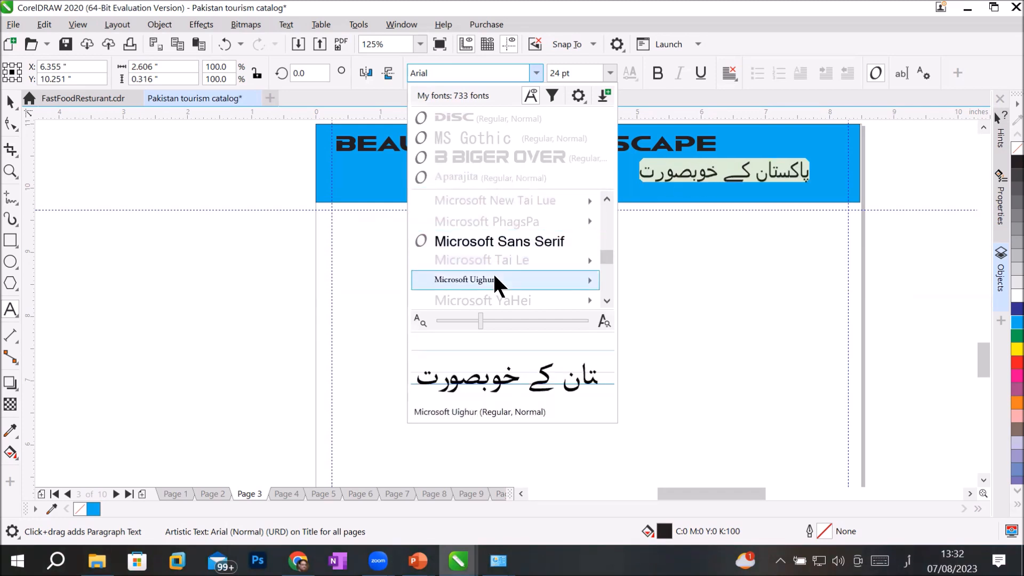
scroll(493, 271, "down", 2)
scroll(493, 272, "down", 5)
scroll(493, 280, "down", 6)
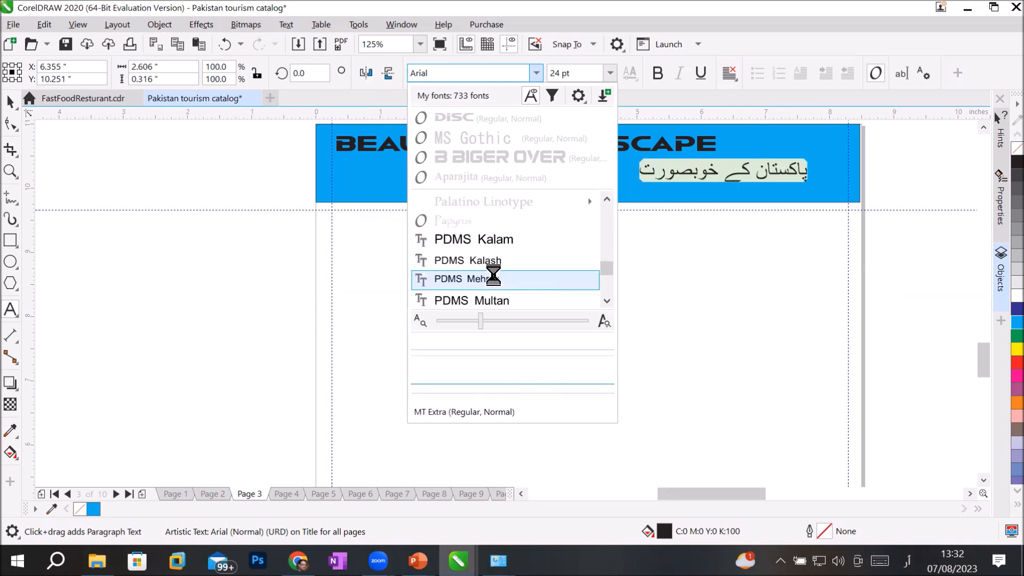
scroll(493, 280, "down", 6)
scroll(494, 276, "down", 3)
scroll(493, 276, "down", 5)
mouse_move(493, 276)
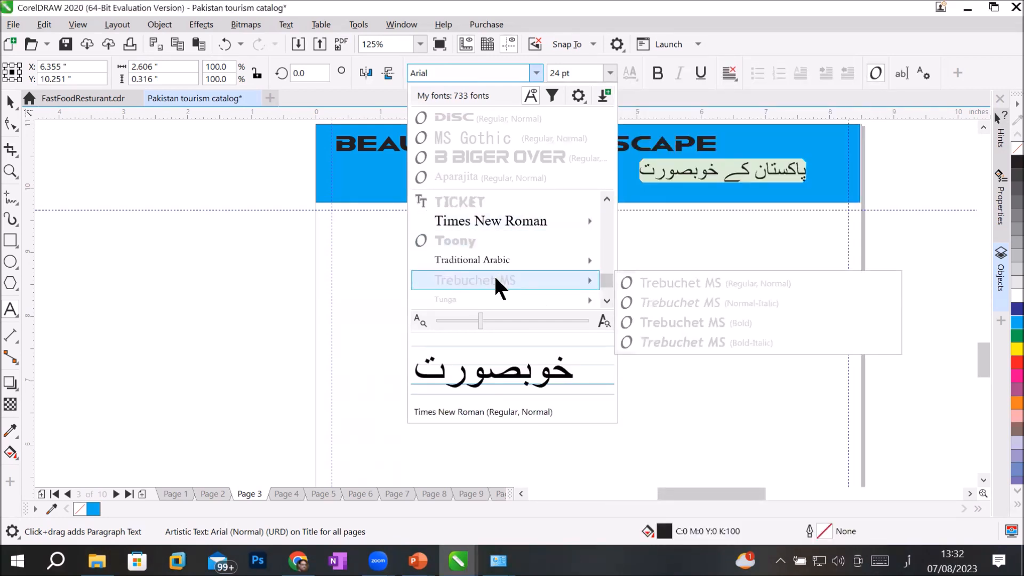
scroll(495, 279, "down", 5)
scroll(495, 278, "down", 2)
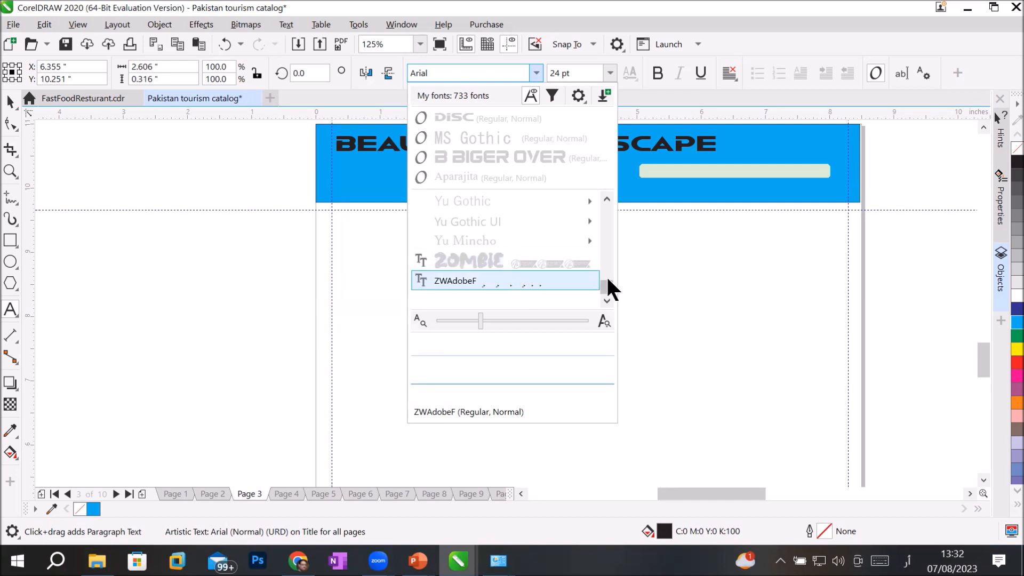
scroll(605, 275, "up", 4)
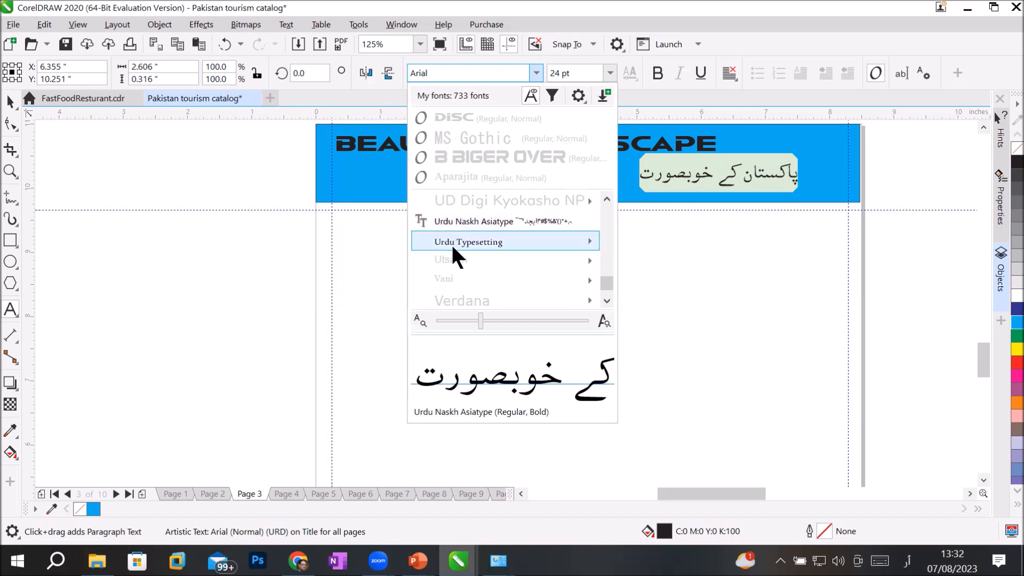
mouse_move(452, 248)
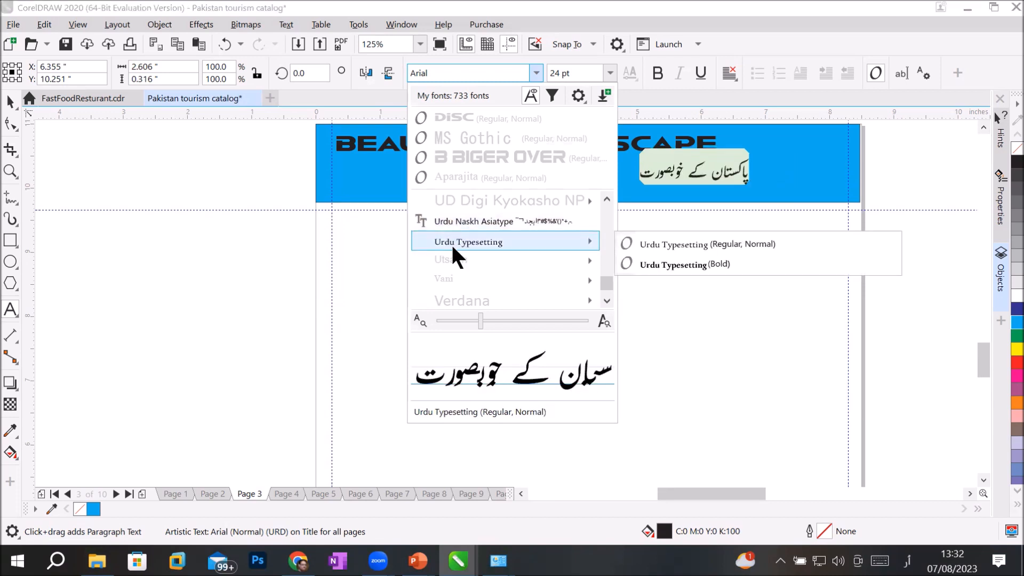
left_click(450, 242)
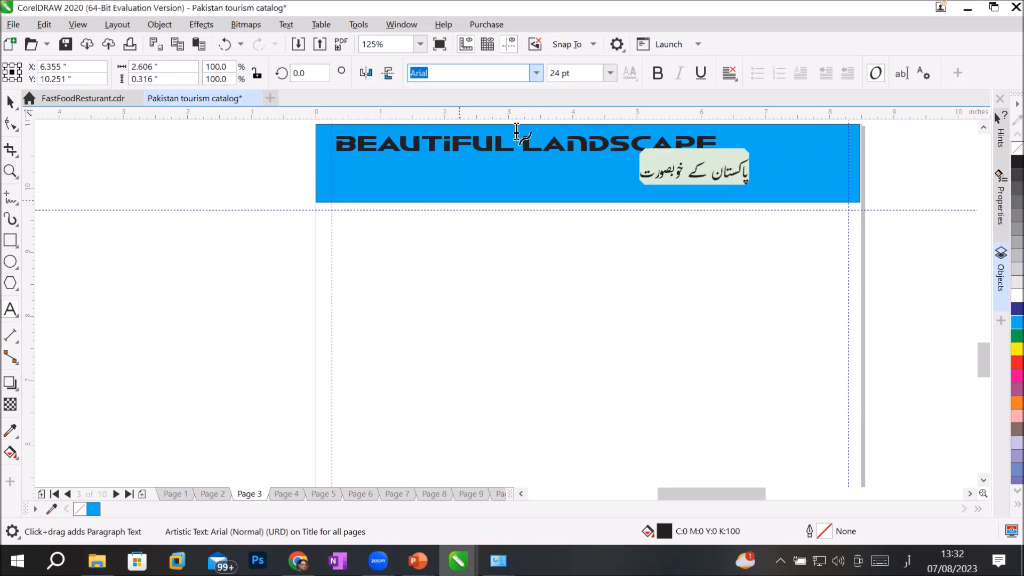
Step: Size the Urdu line at 48 pt and move it beneath the English title
left_click(610, 73)
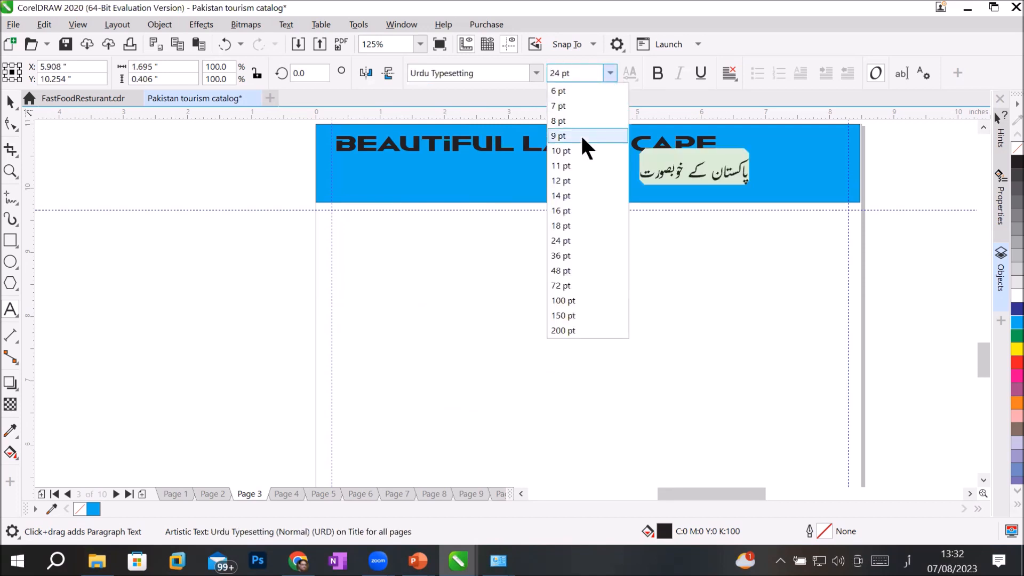
left_click(569, 266)
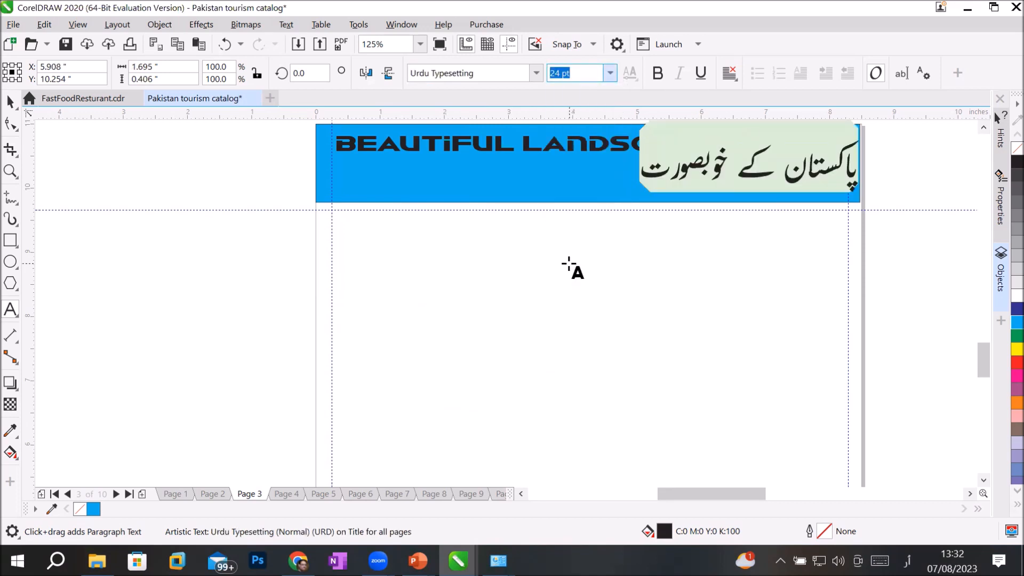
left_click(11, 101)
left_click_drag(754, 173, 733, 184)
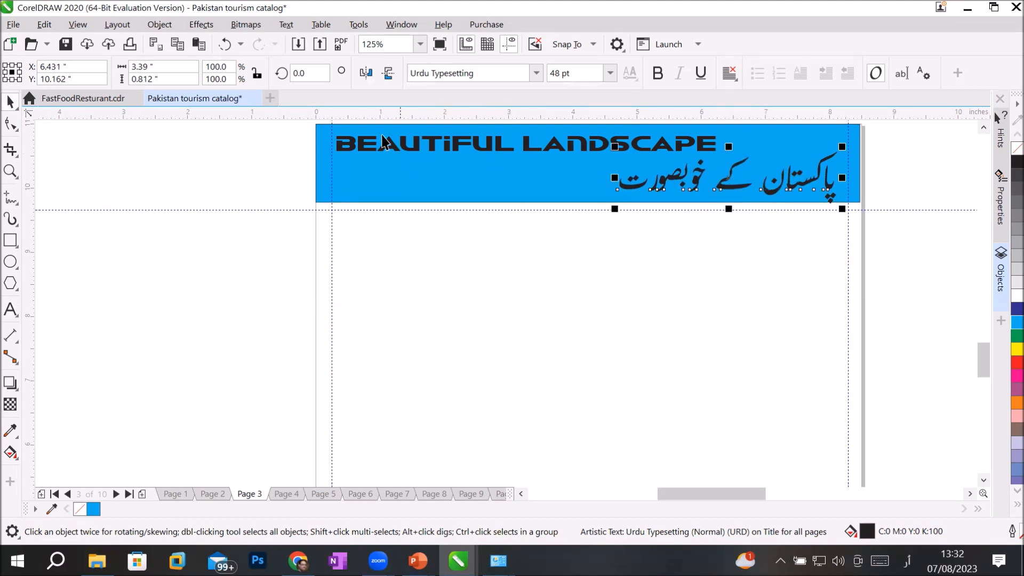
Step: Colour the title word BEAUTIFUL red and LANDSCAPE green
left_click(11, 309)
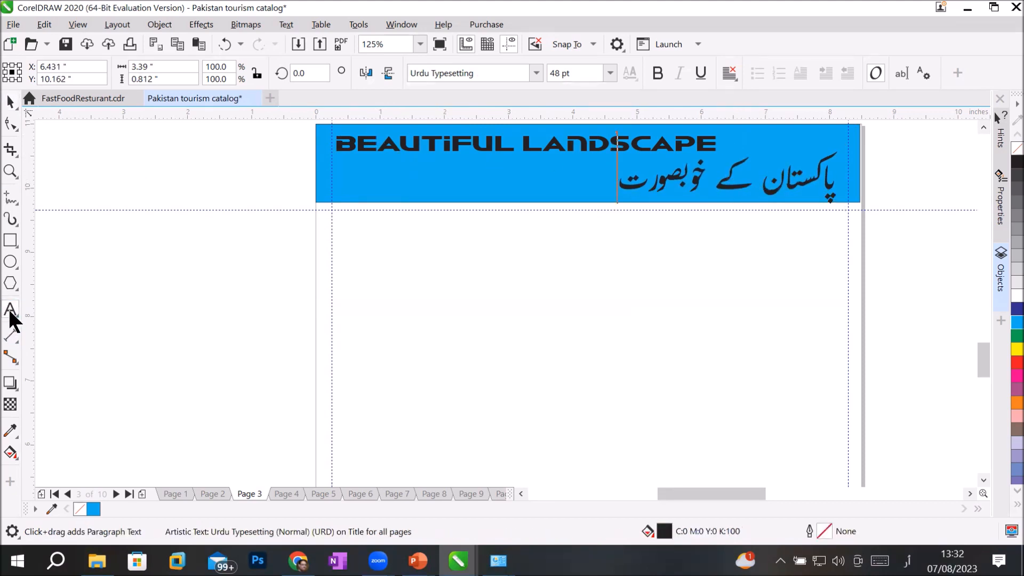
left_click_drag(517, 140, 336, 141)
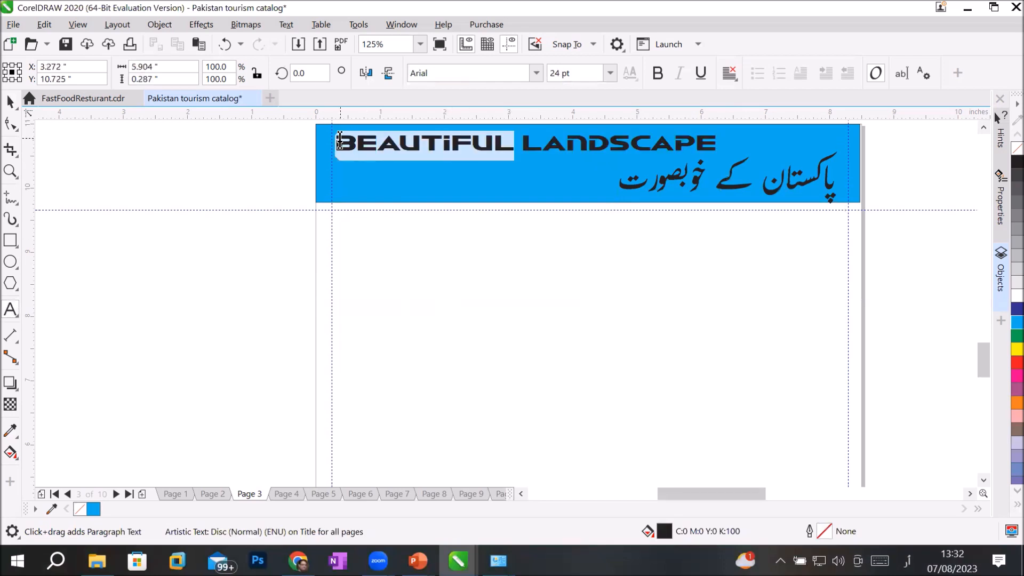
left_click(1014, 362)
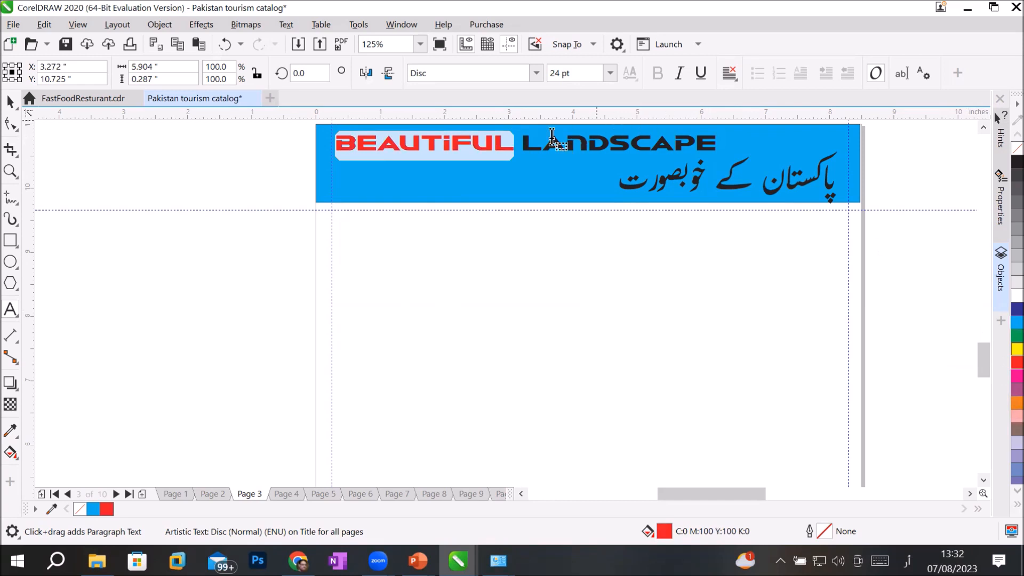
left_click_drag(520, 139, 869, 216)
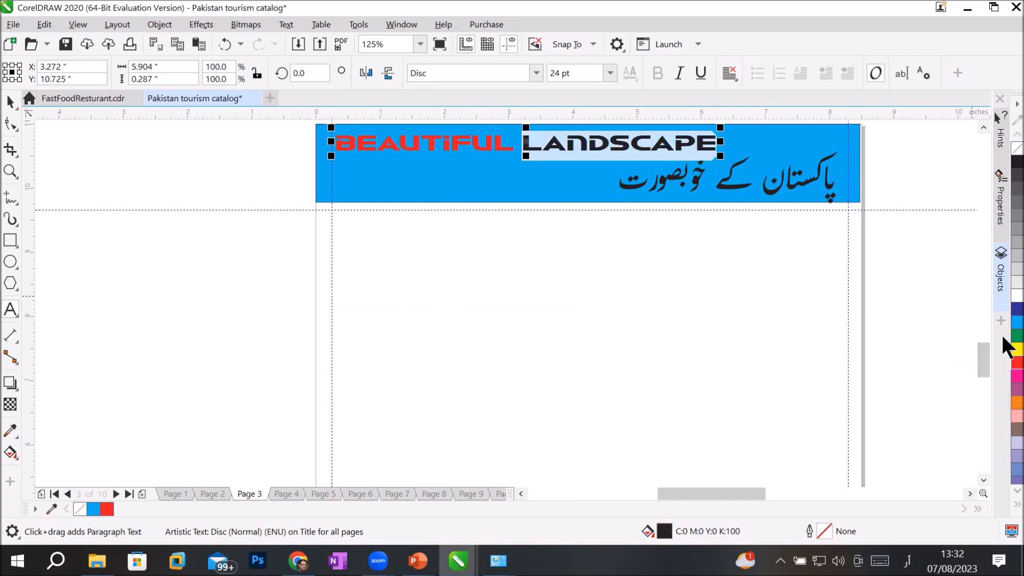
left_click(1016, 334)
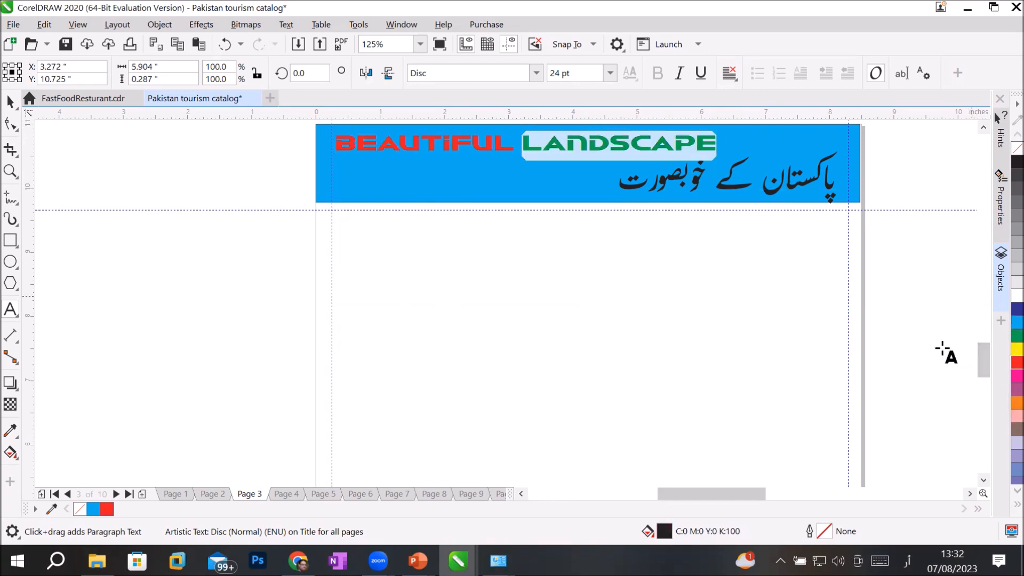
left_click(10, 102)
left_click(460, 223)
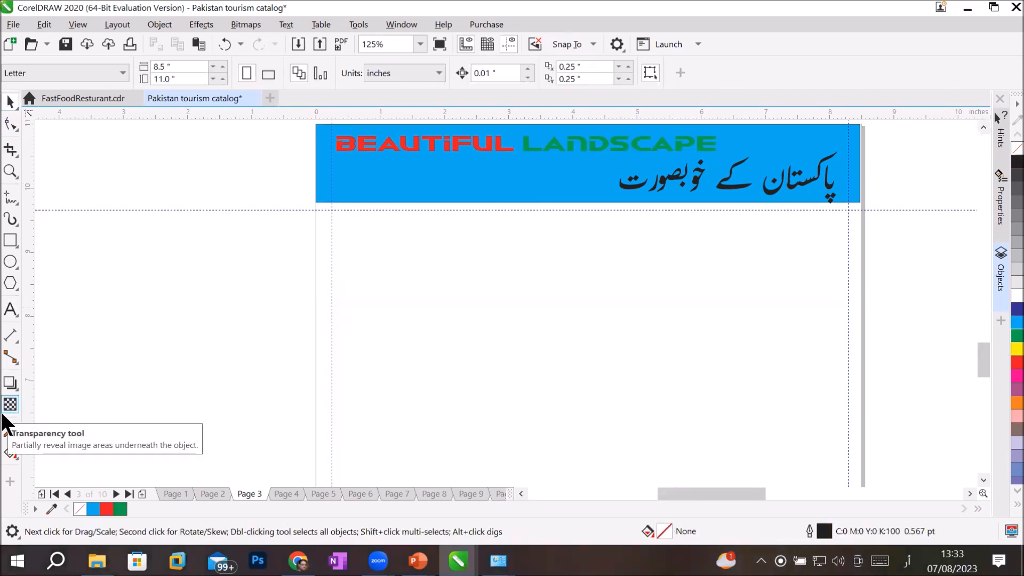
Step: Recolour LANDSCAPE dark blue with a 10% Black outline
left_click(11, 311)
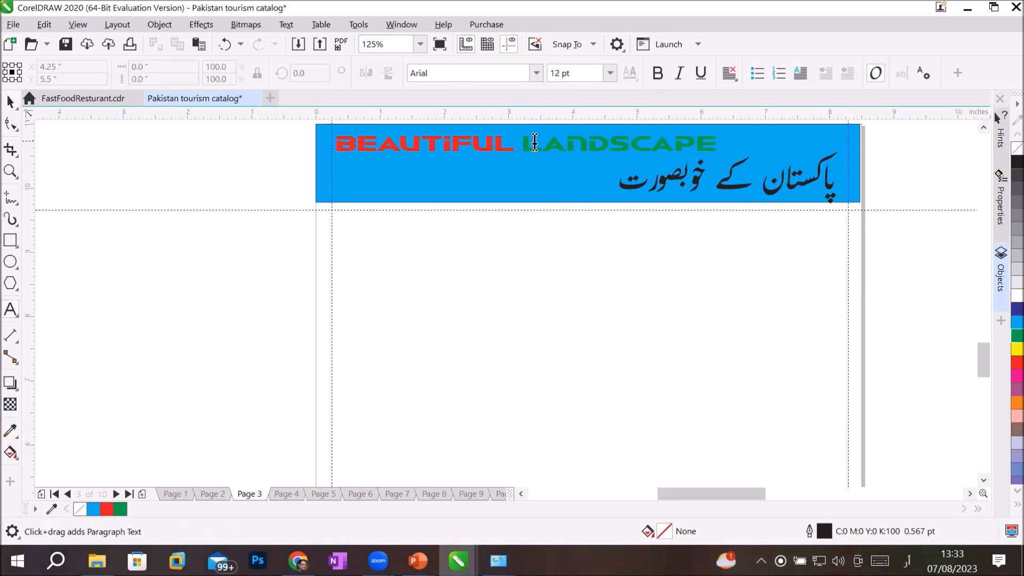
left_click_drag(523, 142, 721, 141)
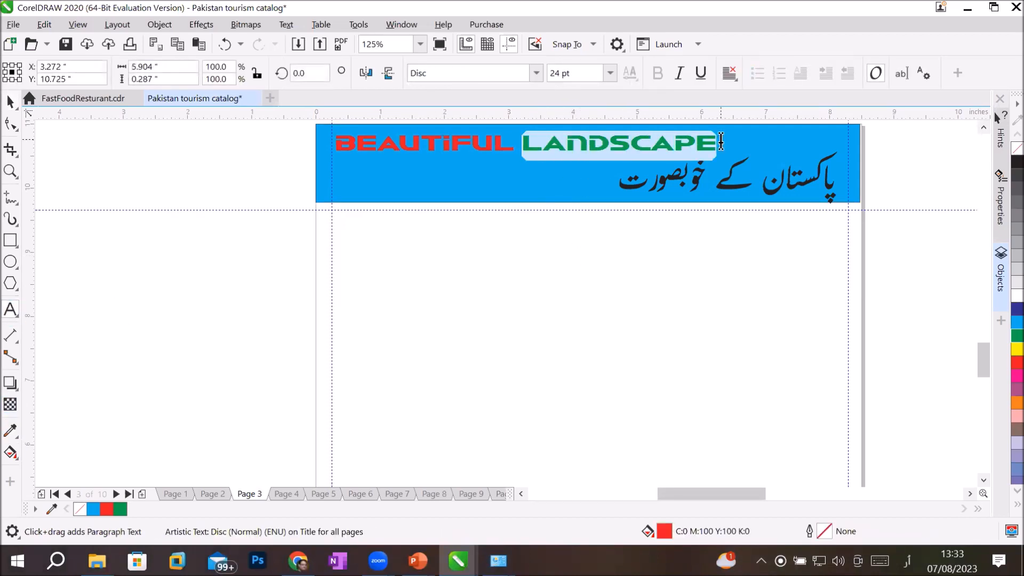
left_click(1016, 308)
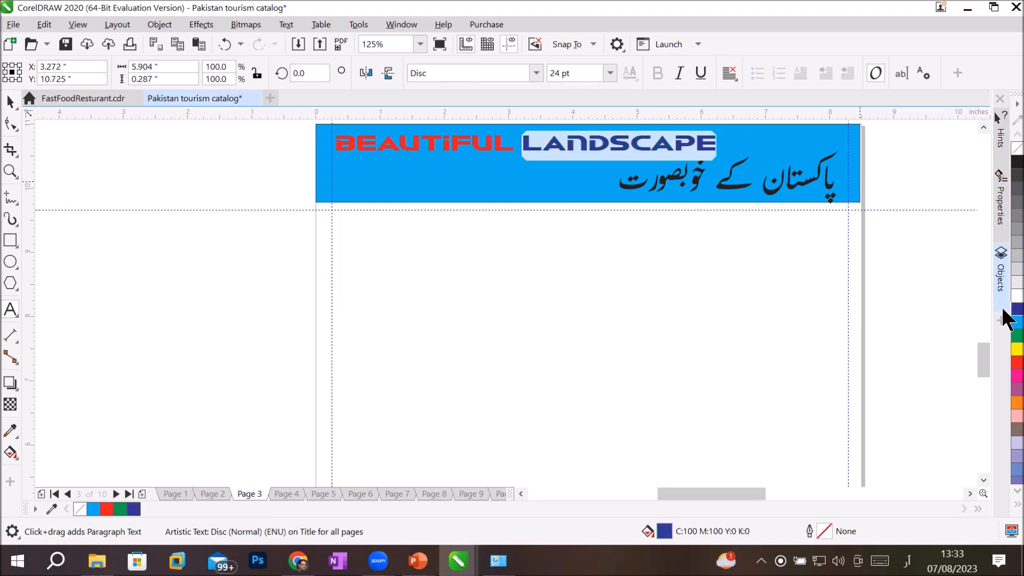
right_click(1002, 226)
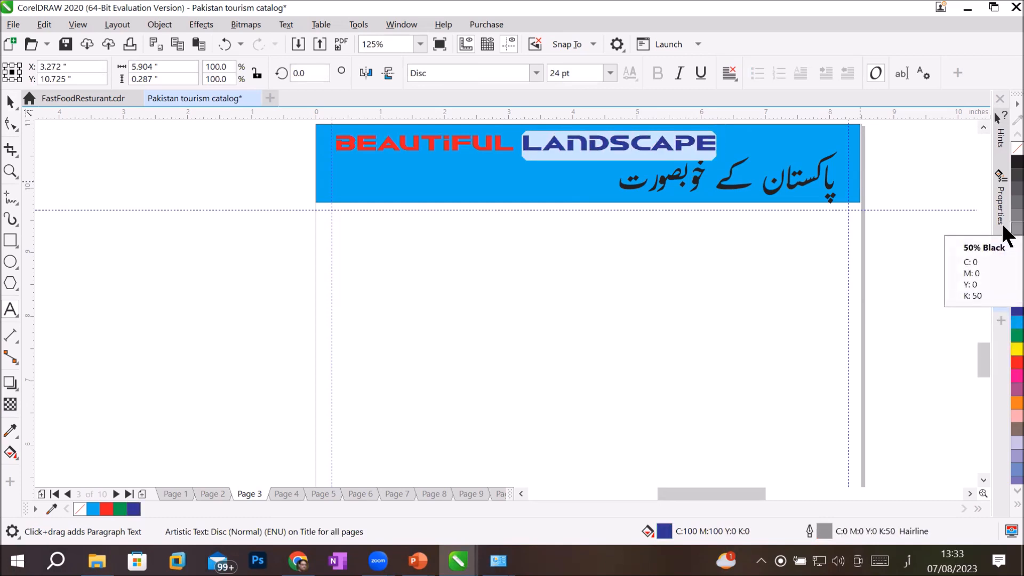
right_click(1014, 282)
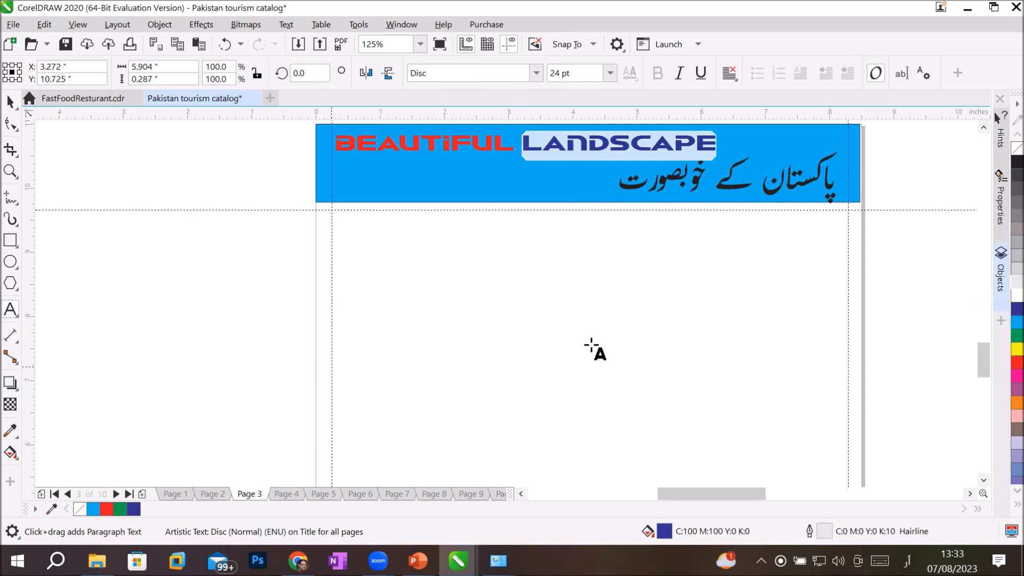
left_click(10, 102)
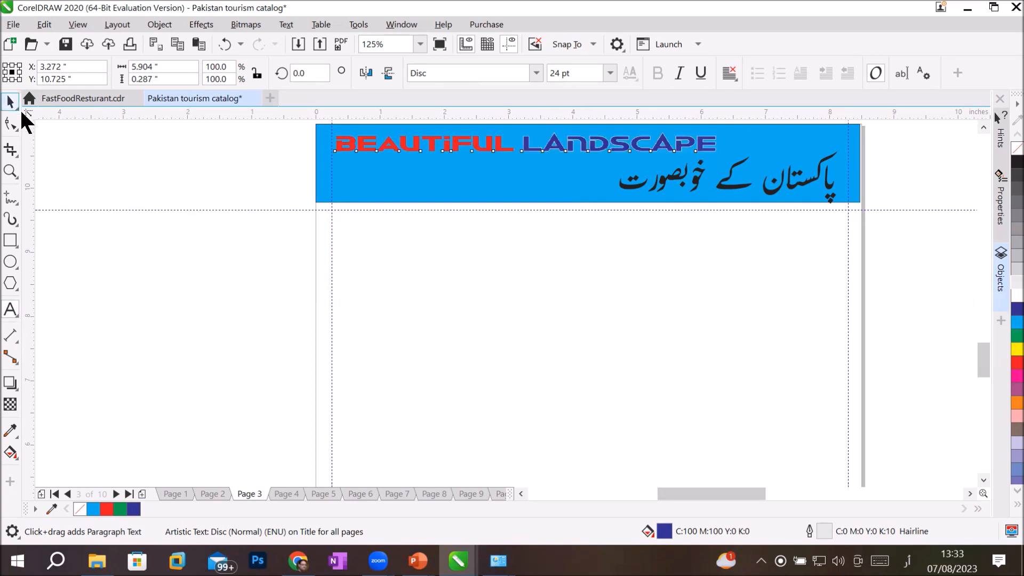
left_click(231, 266)
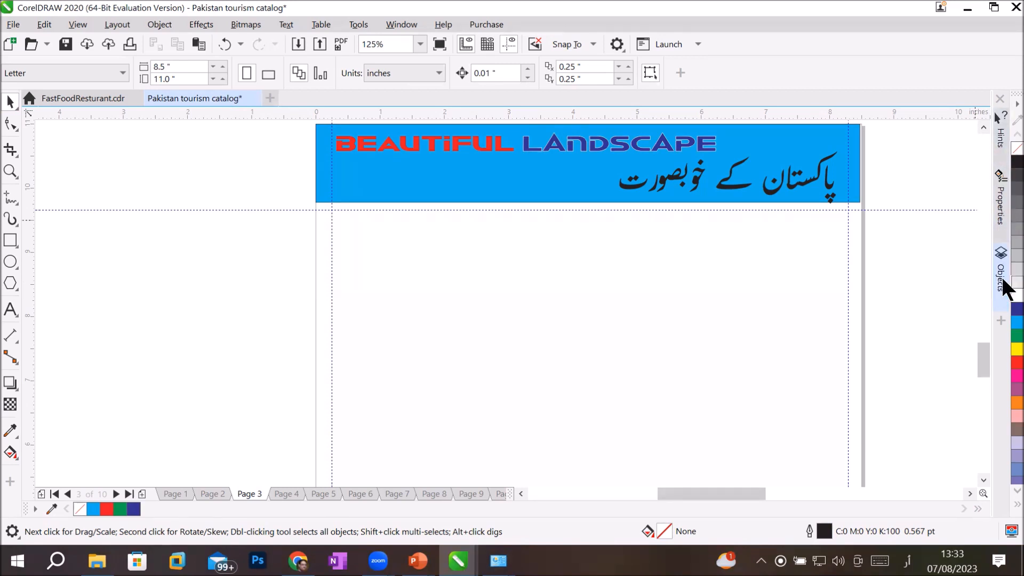
Step: Open the Objects docker and select the 'Title for all pages' master layer, keeping it visible
left_click(1000, 290)
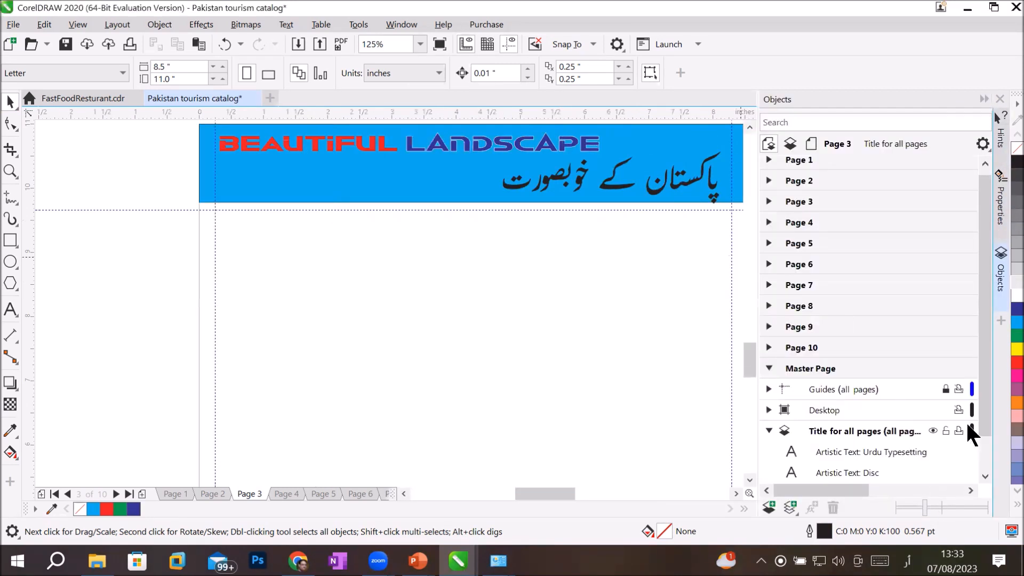
left_click_drag(980, 408, 978, 475)
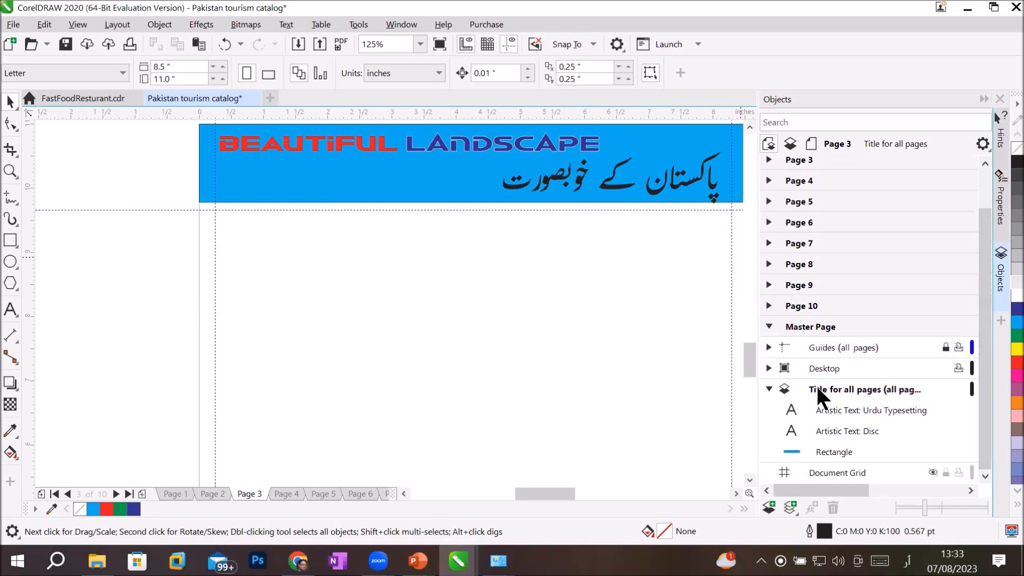
left_click(885, 404)
left_click(933, 403)
left_click(933, 403)
left_click(932, 403)
left_click(933, 403)
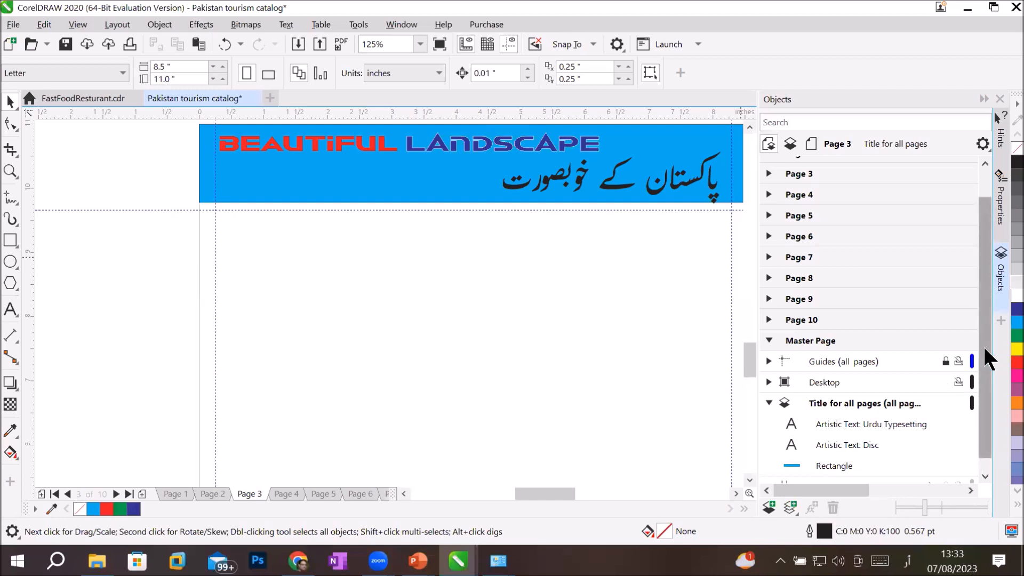
scroll(976, 233, "up", 2)
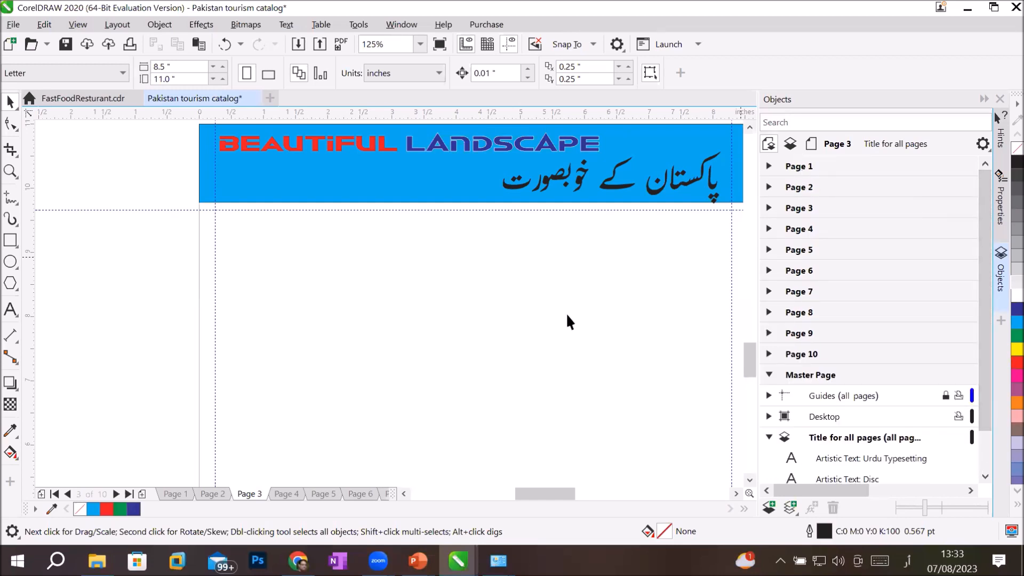
Step: Zoom out and step through Pages 2 to 9 to check the header banner
scroll(394, 313, "down", 2)
scroll(395, 313, "down", 1)
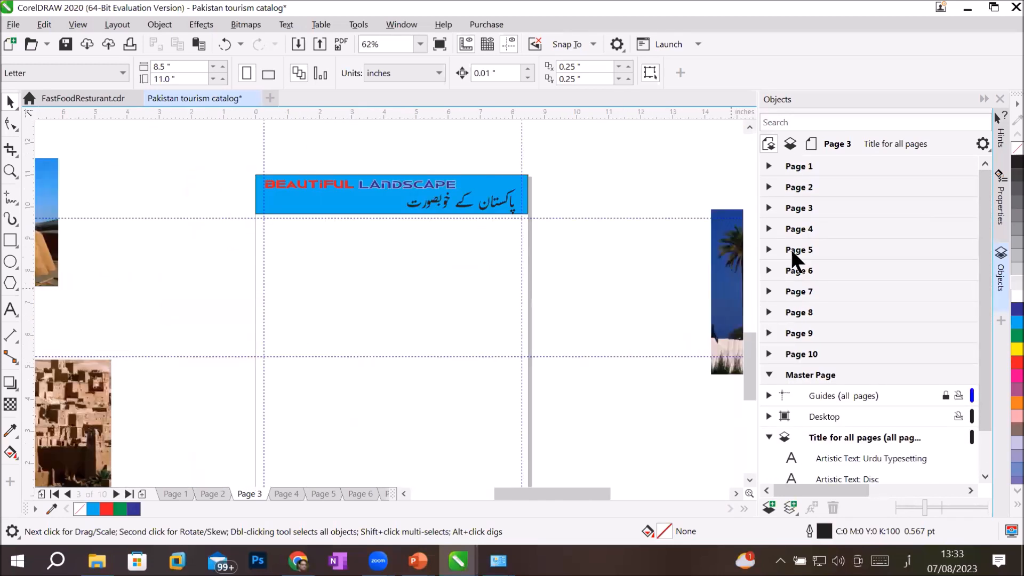
left_click(807, 183)
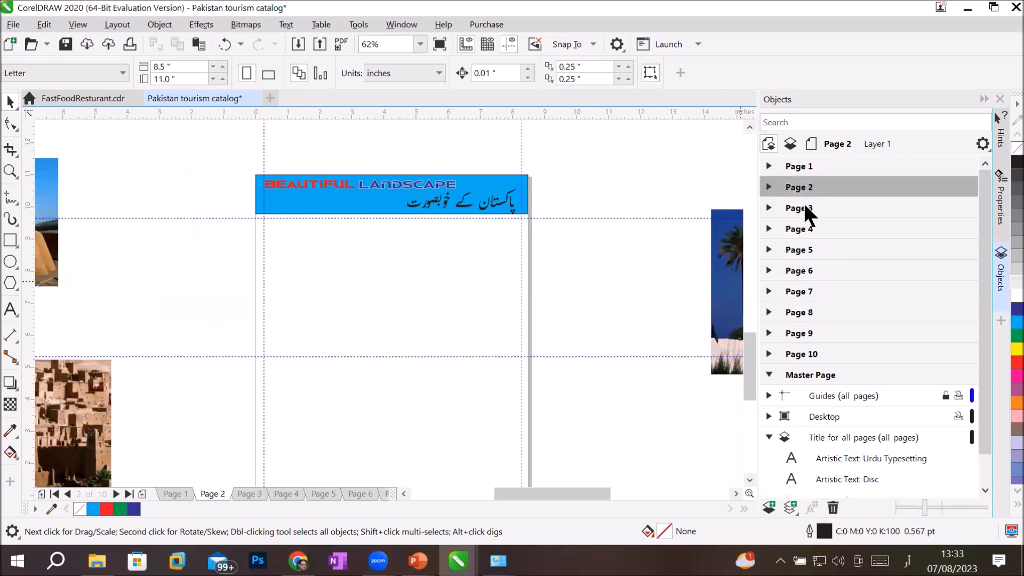
left_click(801, 206)
left_click(798, 222)
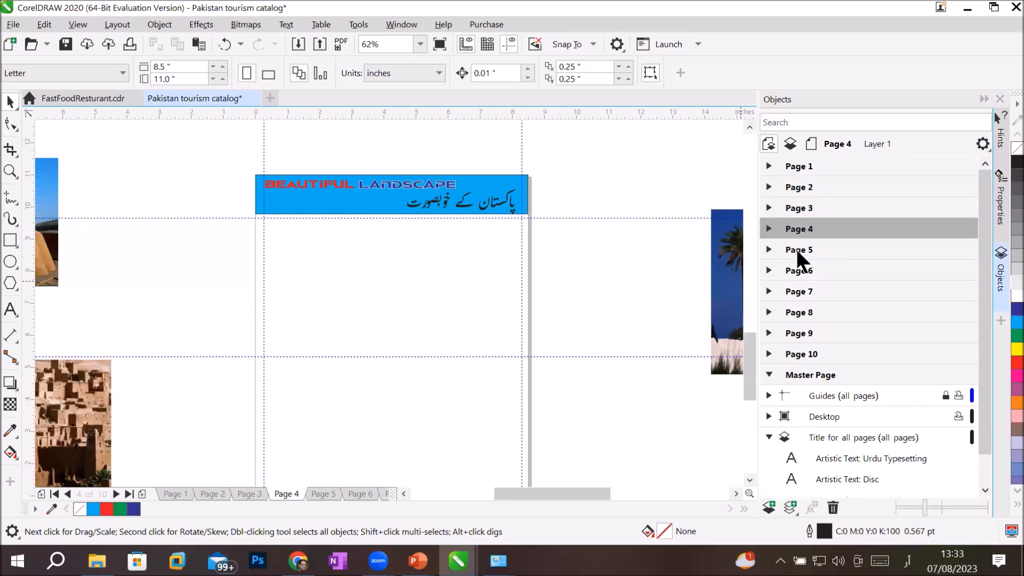
left_click(795, 248)
left_click(788, 271)
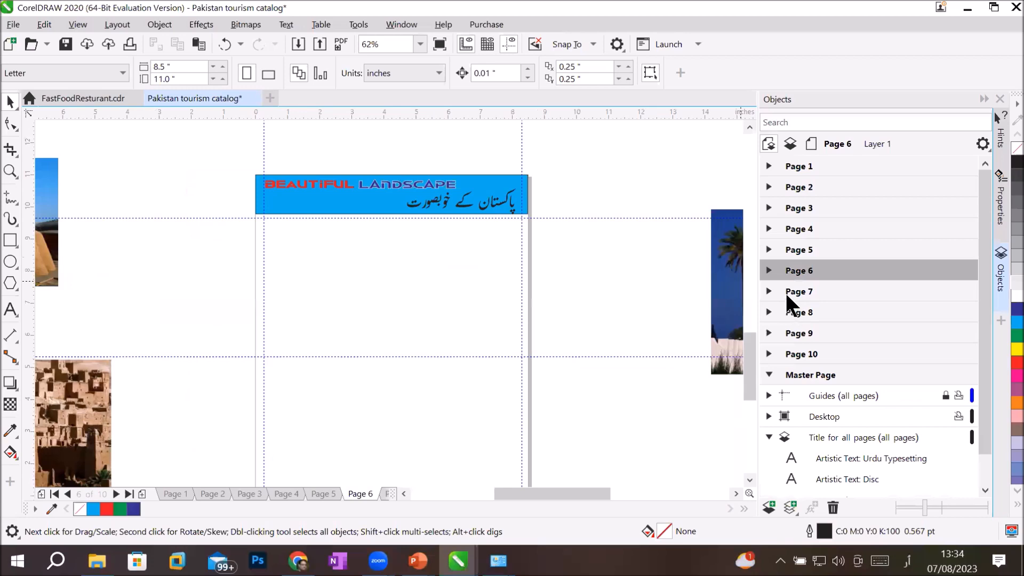
left_click(792, 291)
left_click(792, 312)
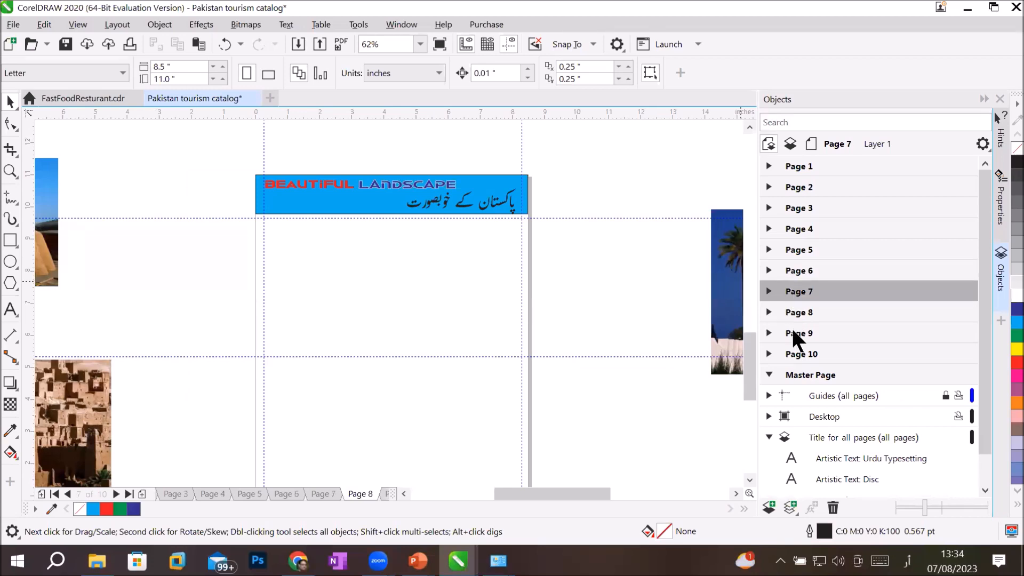
left_click(792, 333)
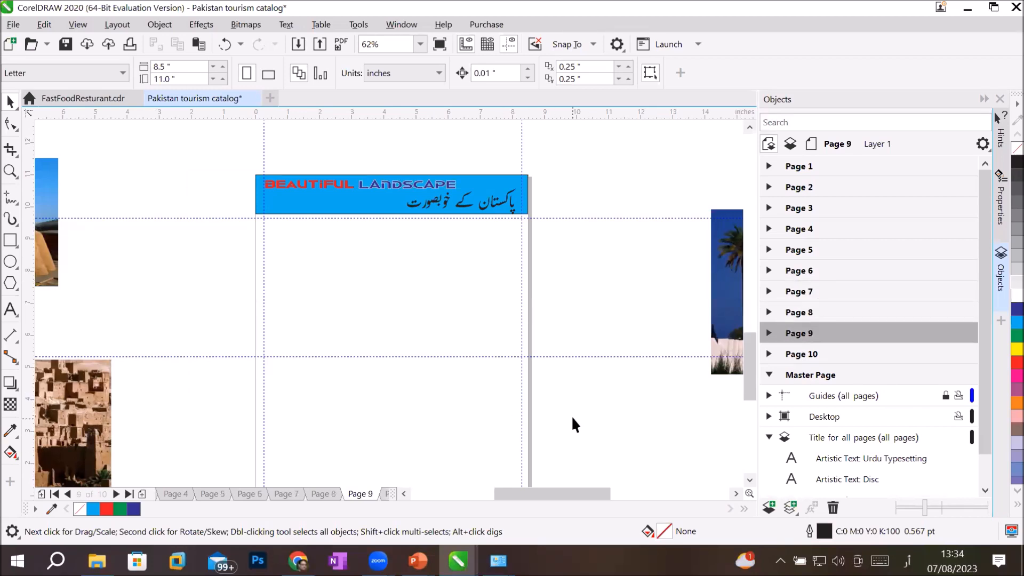
Step: Select the 'Title for all pages' master layer while on Page 9
scroll(570, 413, "down", 1)
scroll(525, 459, "up", 3)
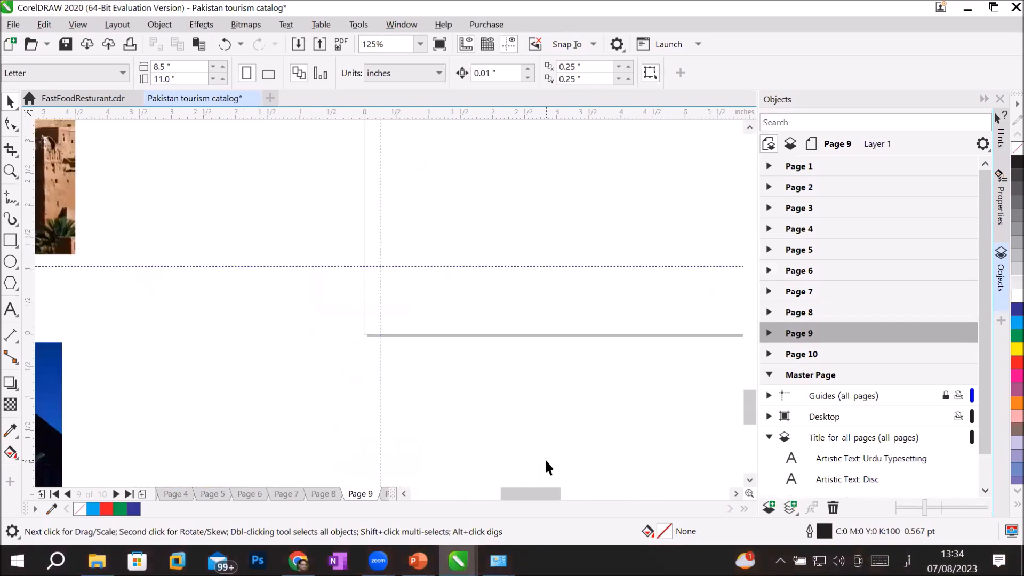
scroll(563, 461, "down", 2)
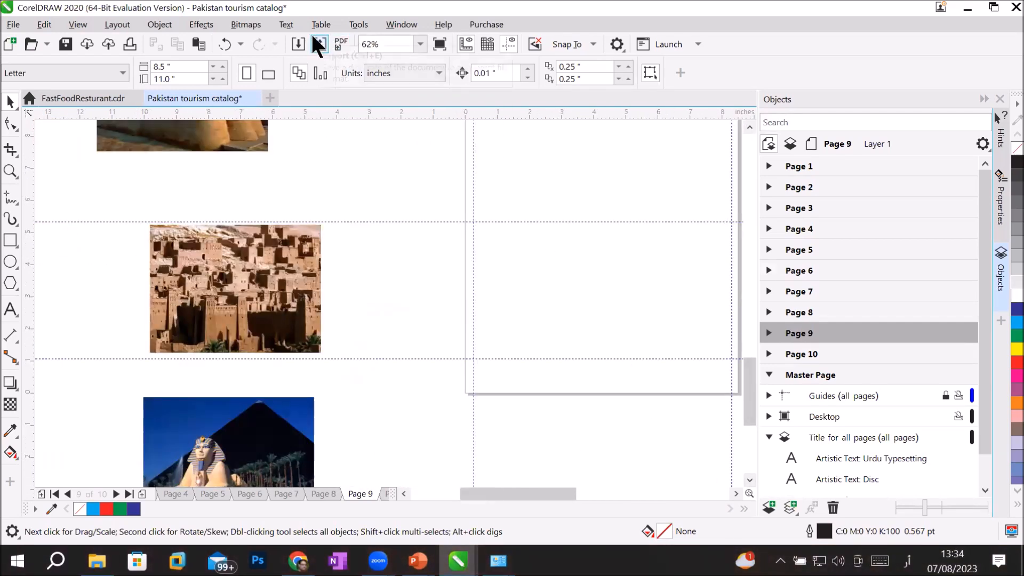
left_click(824, 438)
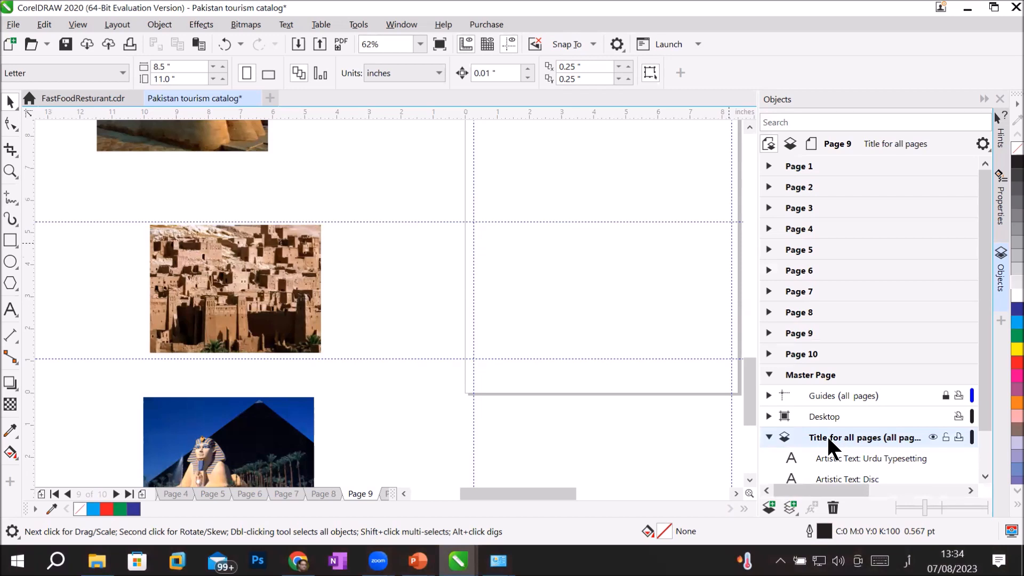
left_click(984, 475)
left_click(984, 476)
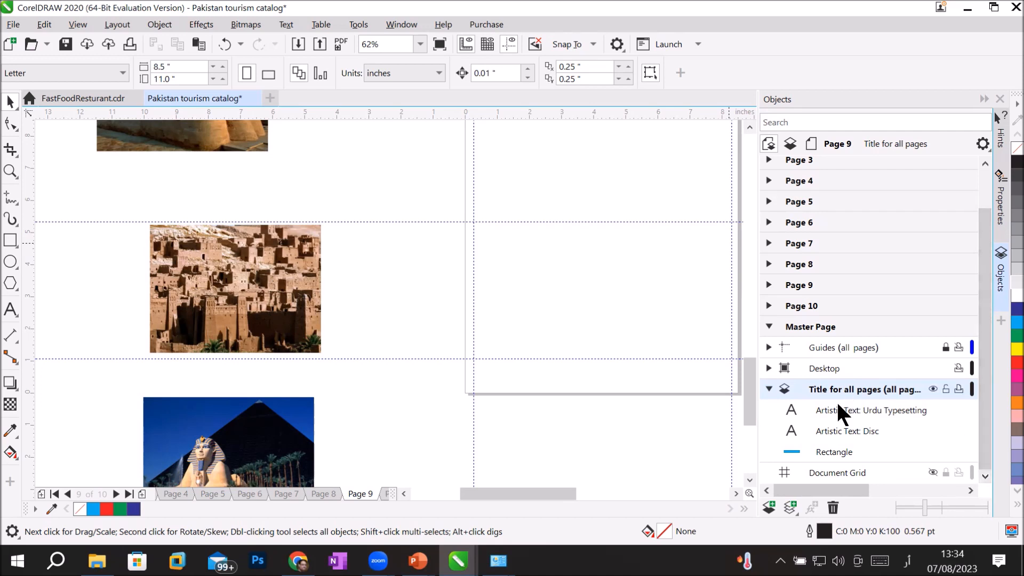
Step: Add a new all-pages master layer and rename it 'Footer part for all pages'
left_click(789, 507)
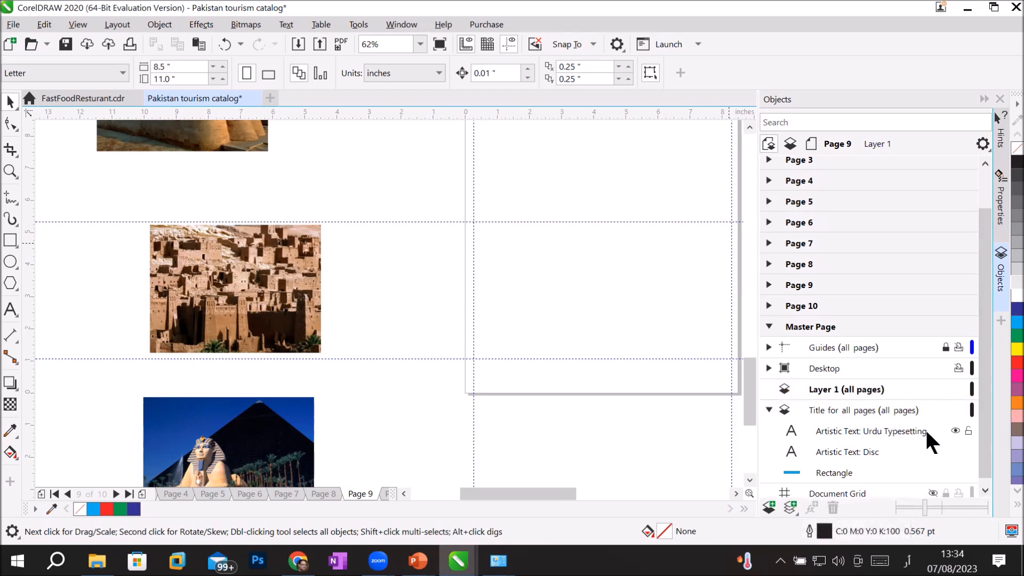
double_click(843, 388)
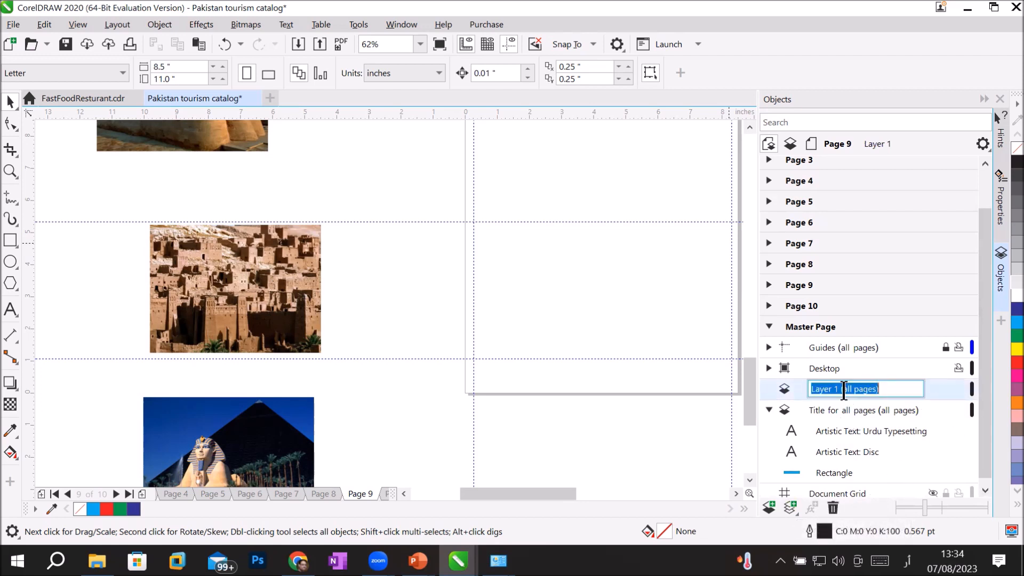
type("ًہتت")
key("BackSpace")
key("BackSpace")
key("BackSpace")
left_click(907, 560)
left_click(889, 366)
type("Bottom part for ")
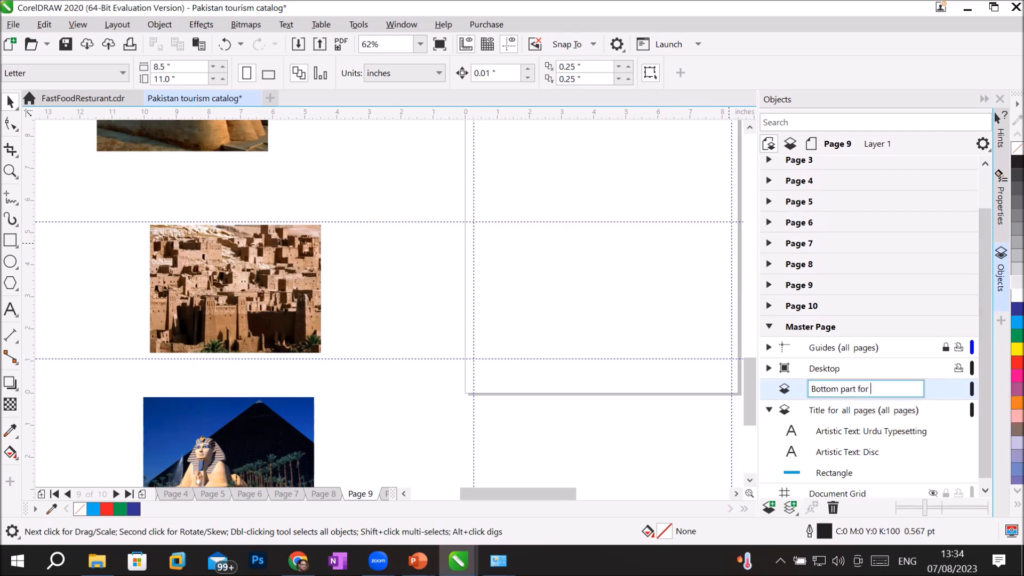
type("all pages")
key("BackSpace")
key("BackSpace")
key("BackSpace")
key("BackSpace")
key("BackSpace")
key("BackSpace")
key("BackSpace")
type("Footer")
key("BackSpace")
key("Return")
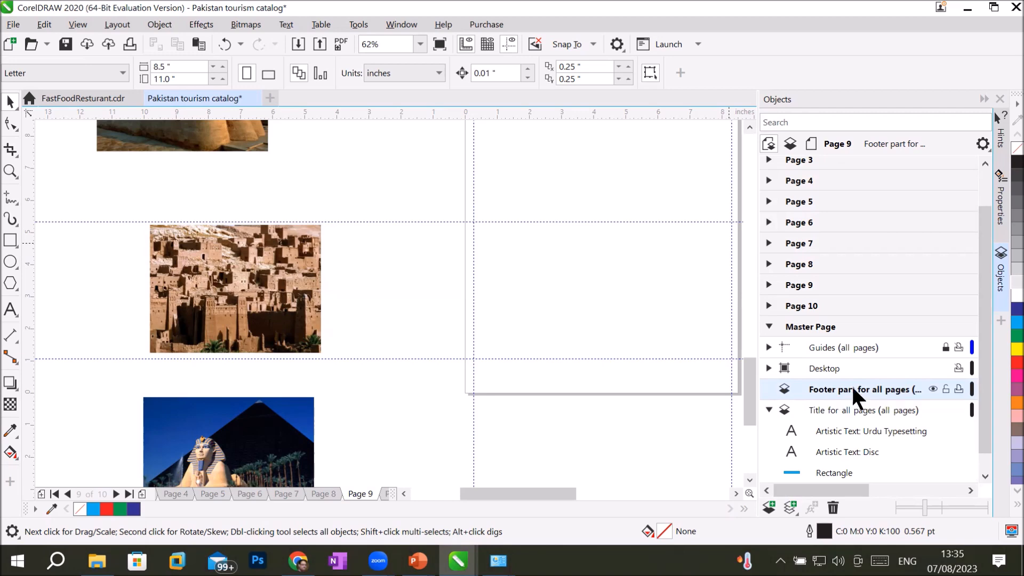
left_click(983, 100)
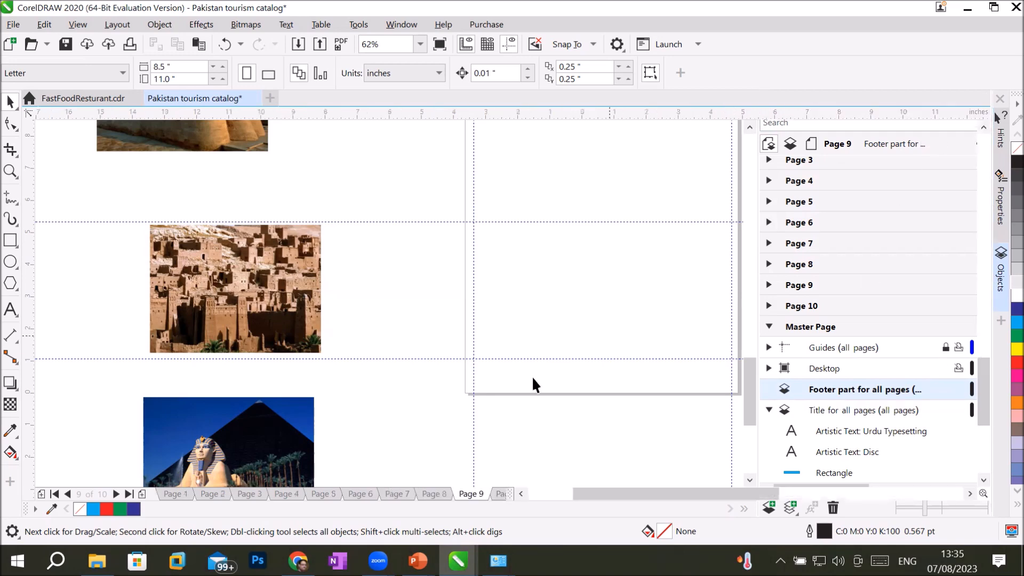
Step: Draw a footer bar across the page bottom and a smaller box at its right end
scroll(800, 386, "up", 2)
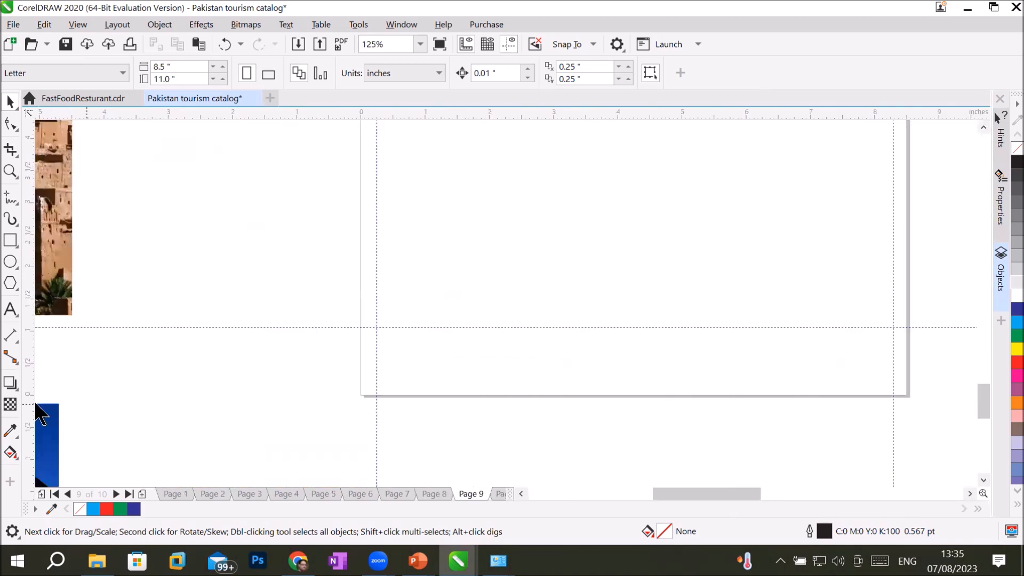
key("F6")
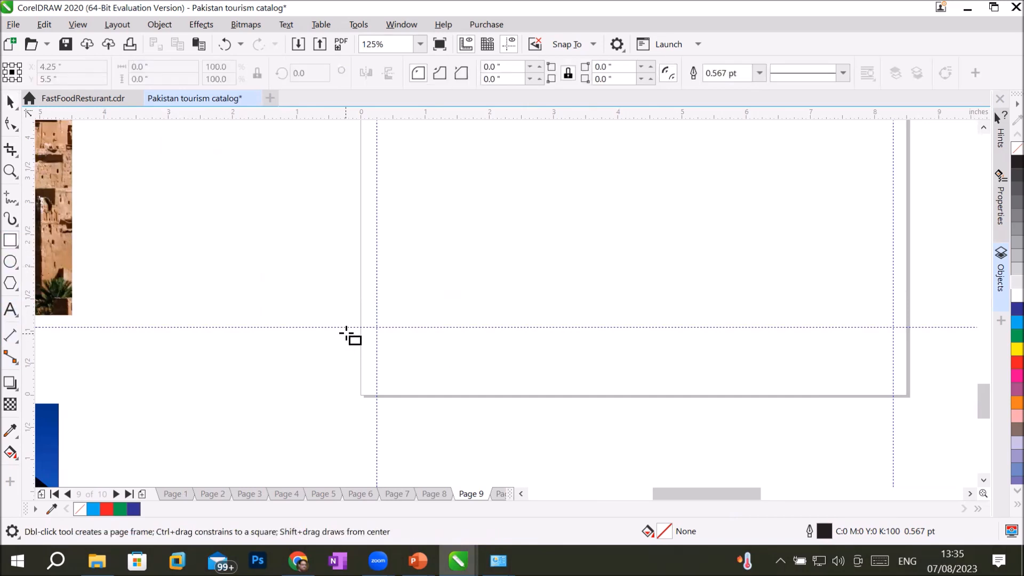
left_click_drag(361, 332, 913, 400)
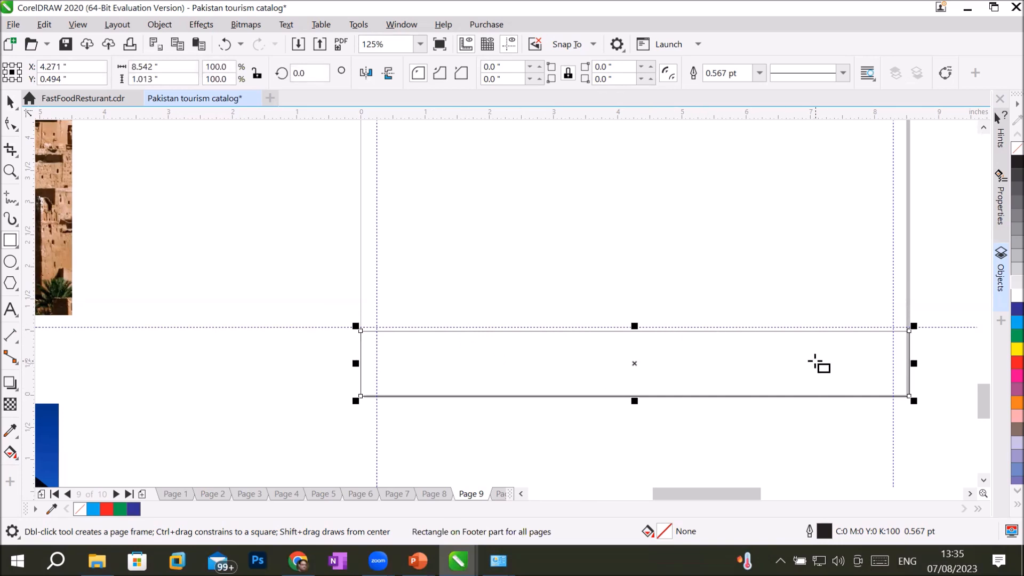
left_click(8, 241)
left_click_drag(700, 344, 889, 382)
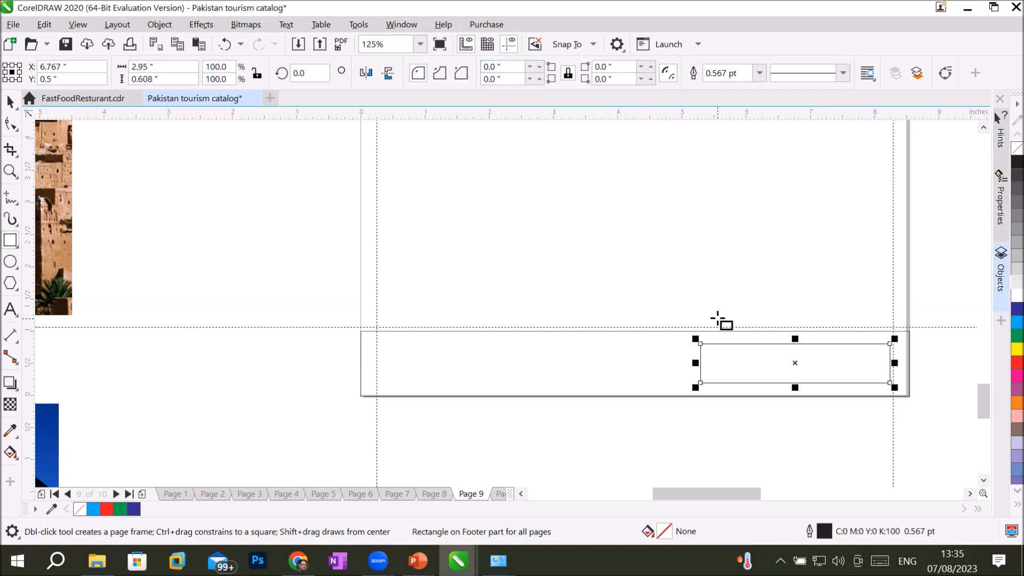
Step: Round the 2.95 × 0.608 in box into a pill with 0.33 in corners and fill it blue
left_click(541, 64)
left_click(540, 64)
left_click(540, 64)
left_click(540, 65)
left_click(540, 65)
left_click(540, 65)
left_click(540, 65)
left_click(540, 64)
left_click(540, 64)
left_click(541, 64)
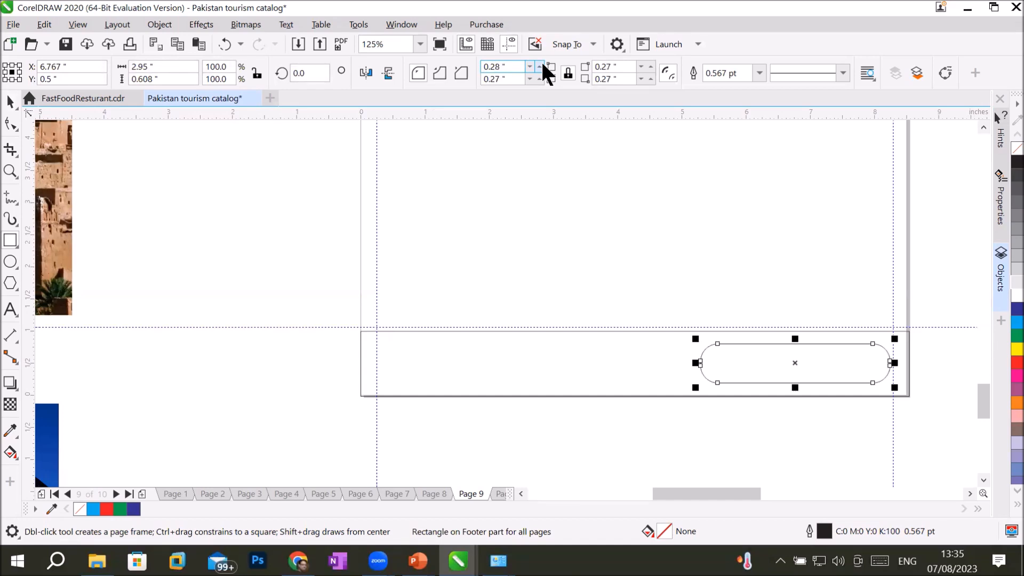
left_click(540, 65)
left_click(540, 65)
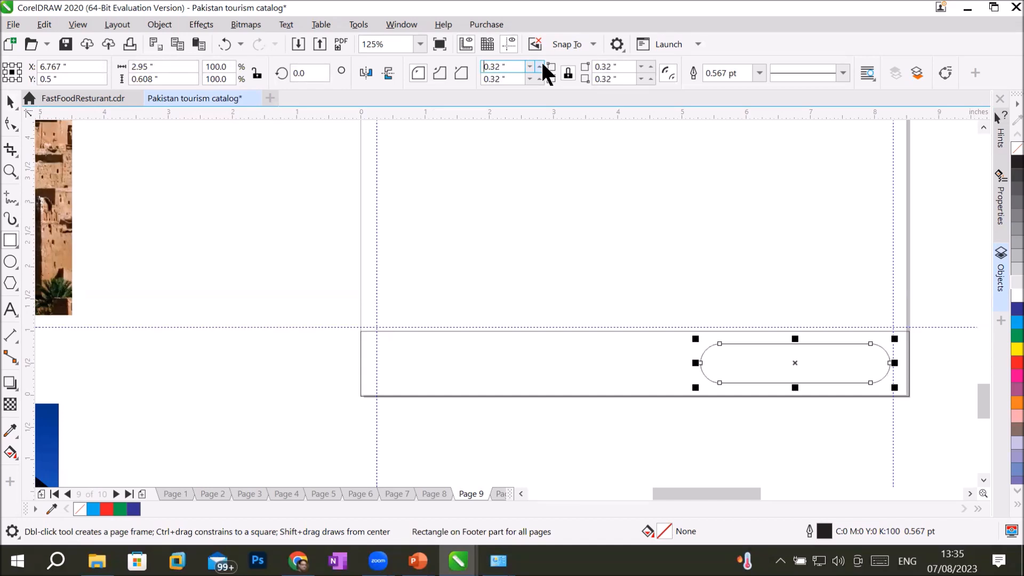
left_click(1007, 309)
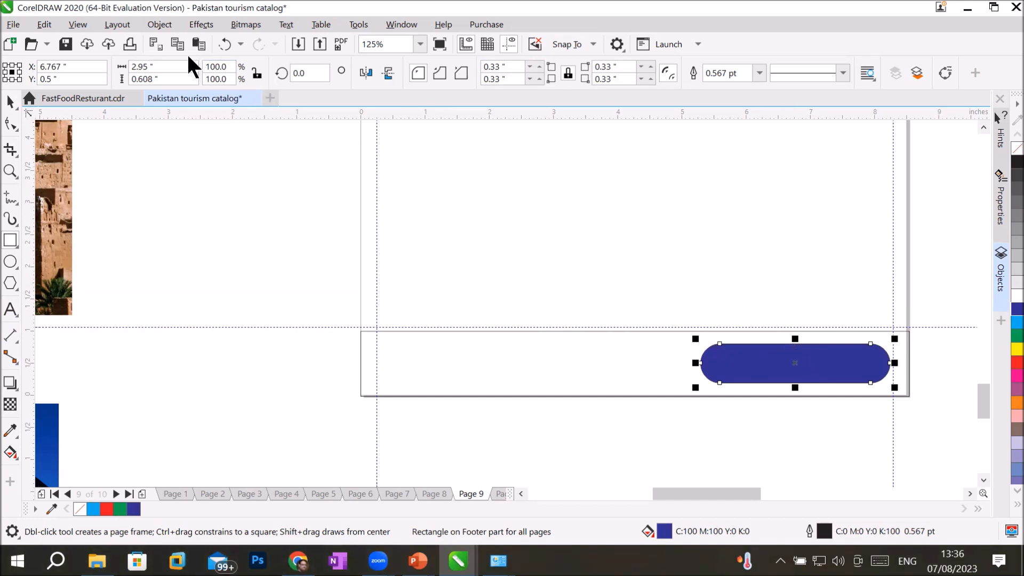
Step: Insert a page number on all pages, move it into the blue pill, and make it white
left_click(116, 23)
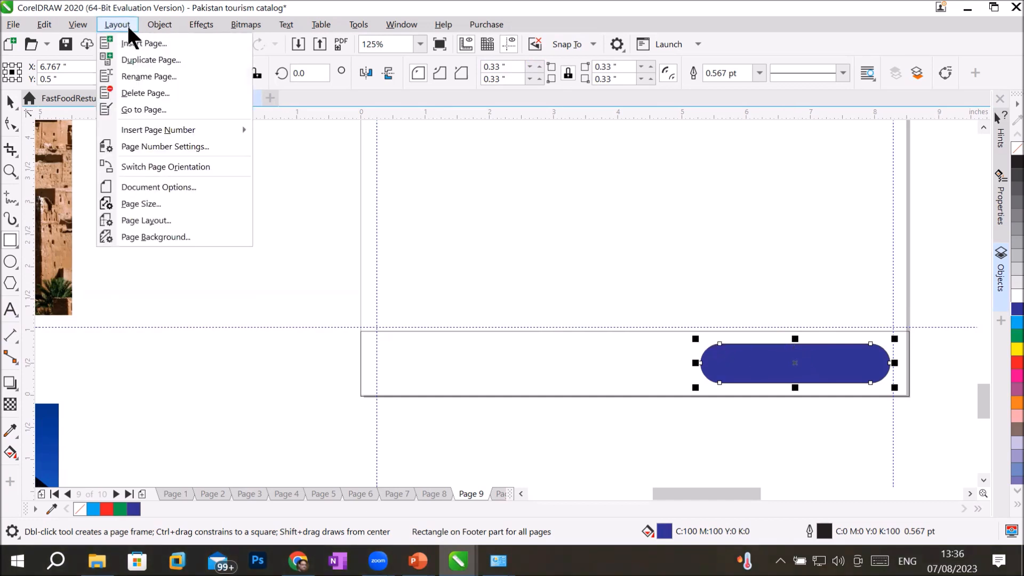
mouse_move(162, 129)
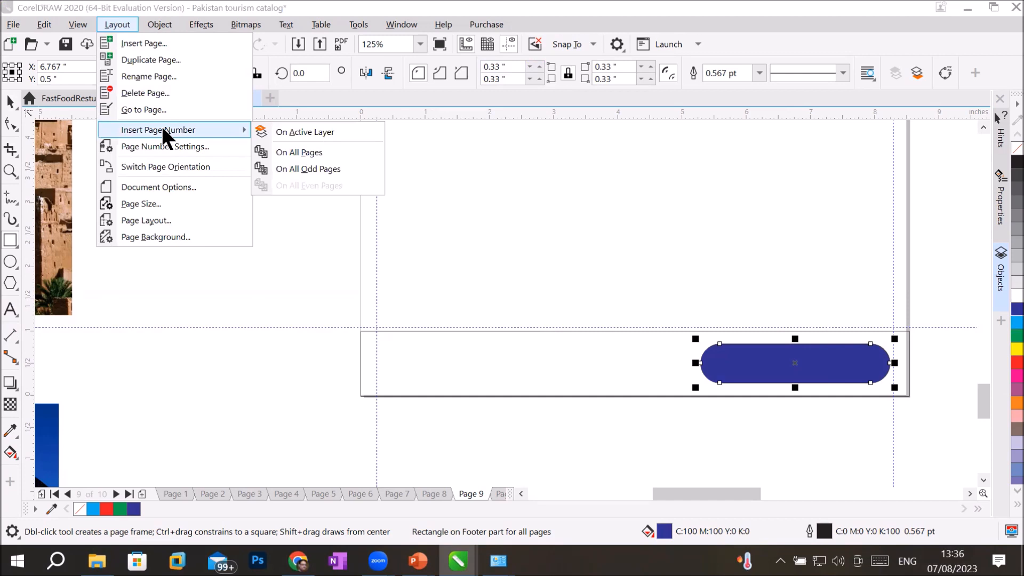
left_click(333, 154)
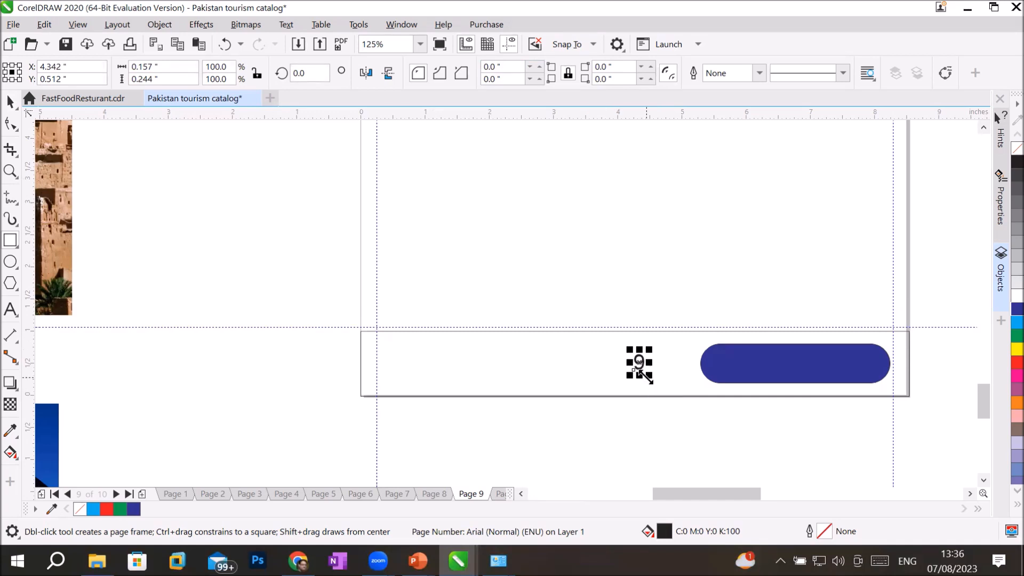
left_click(11, 101)
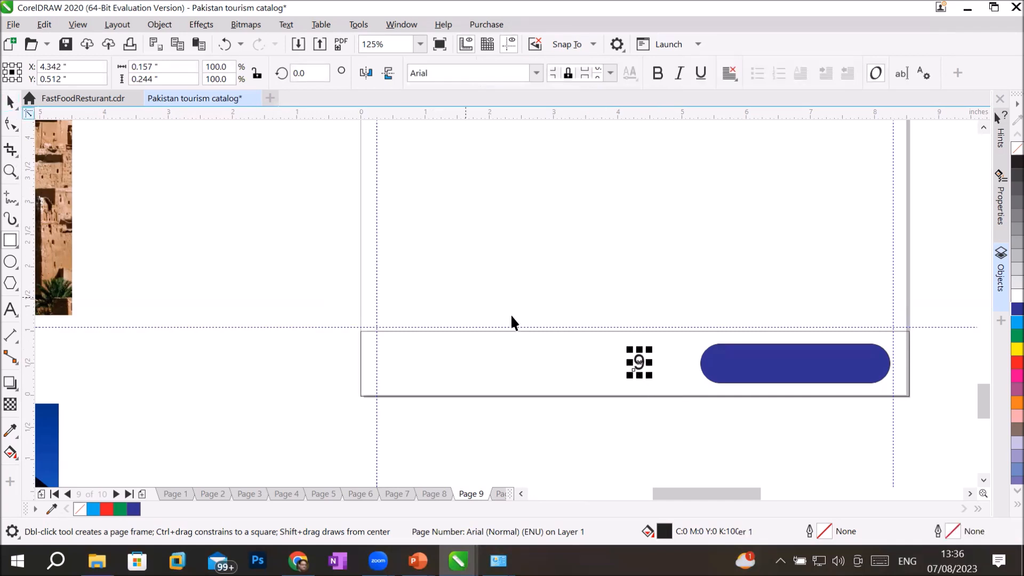
left_click_drag(640, 364, 792, 363)
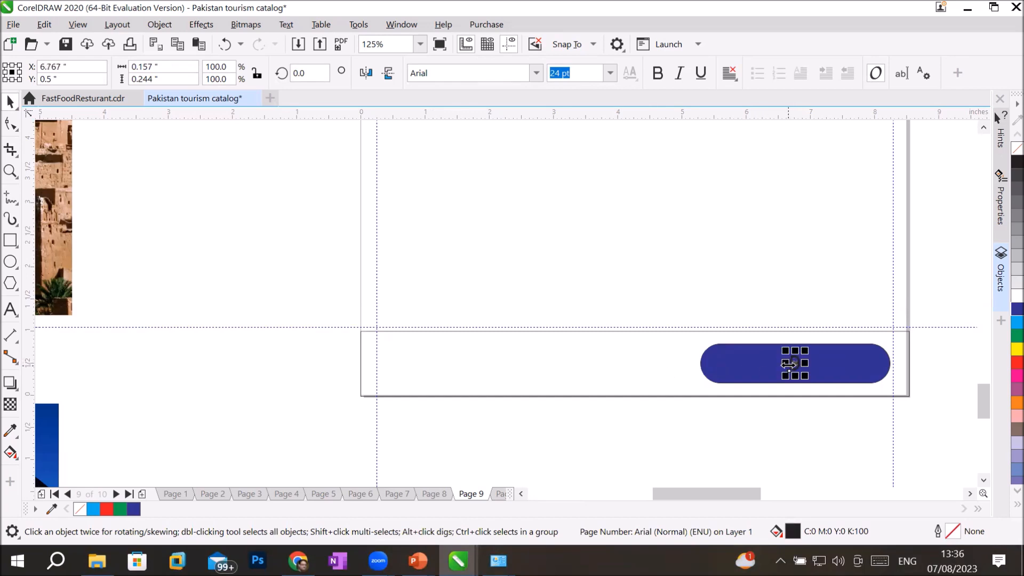
left_click(1016, 292)
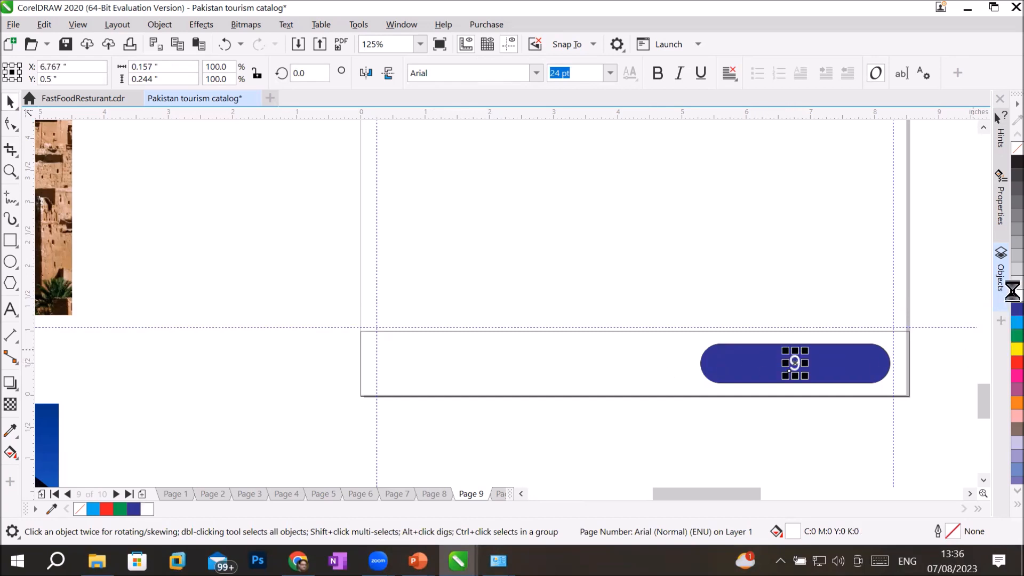
left_click(929, 361)
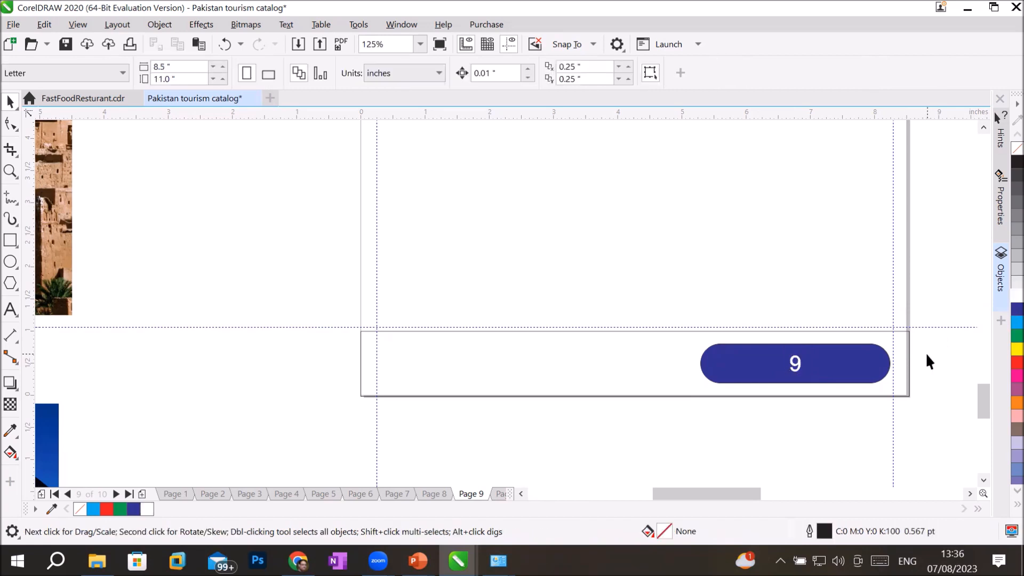
Step: Enlarge the page number about 2.5 times and stretch the pill to 0.908 in tall
left_click(793, 362)
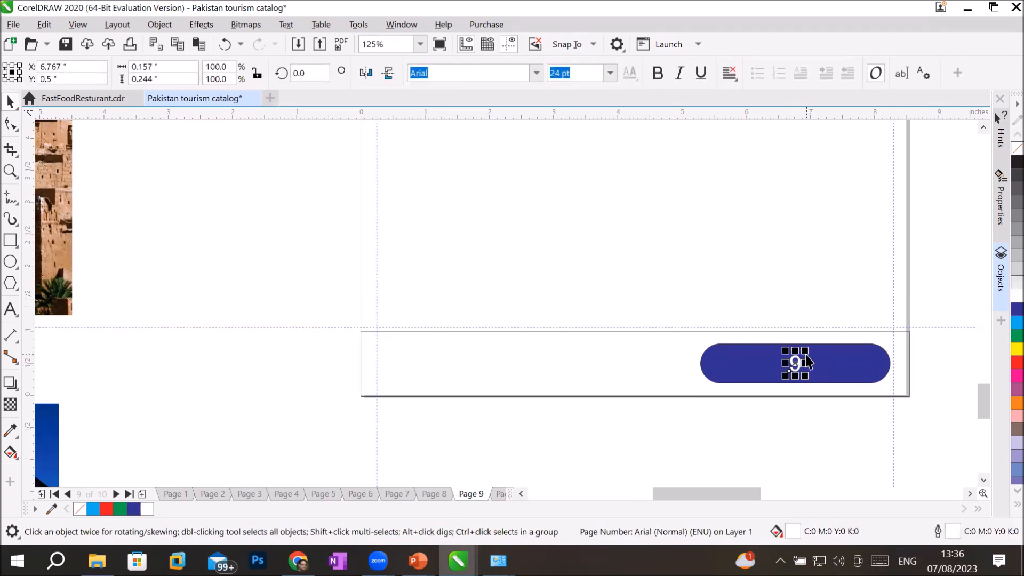
left_click_drag(806, 350, 818, 345)
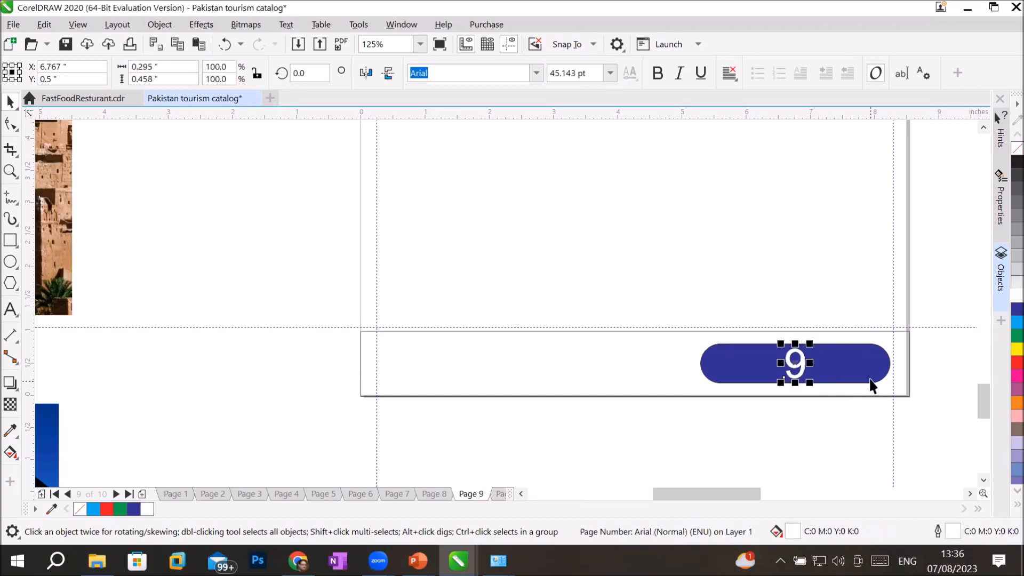
left_click(867, 369)
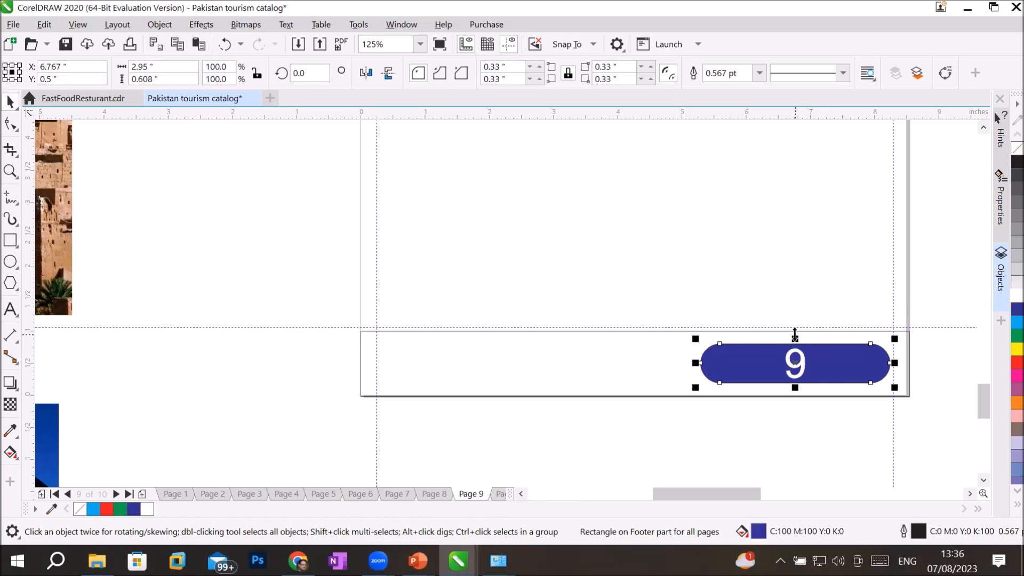
left_click_drag(794, 335, 795, 324)
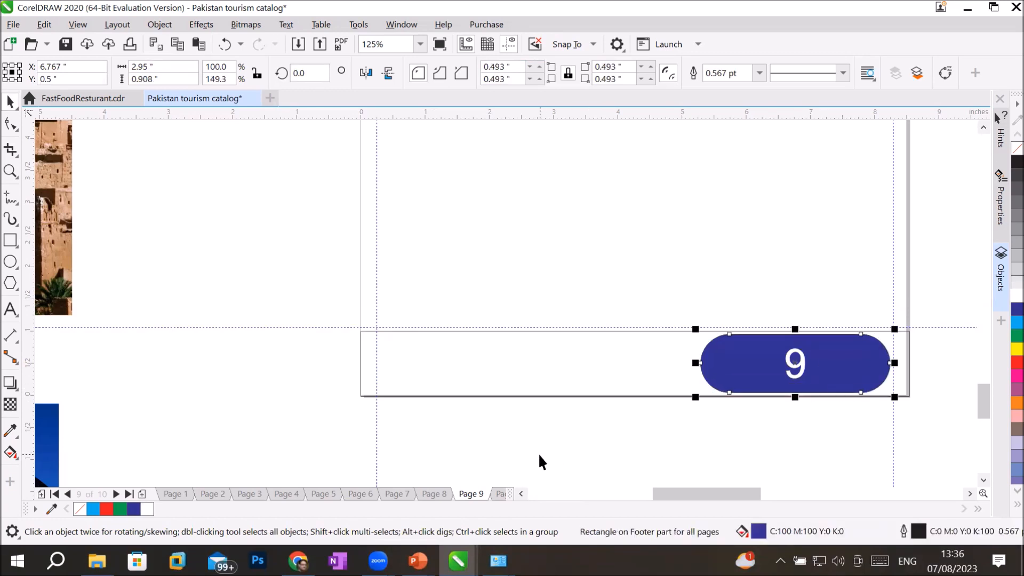
left_click(273, 249)
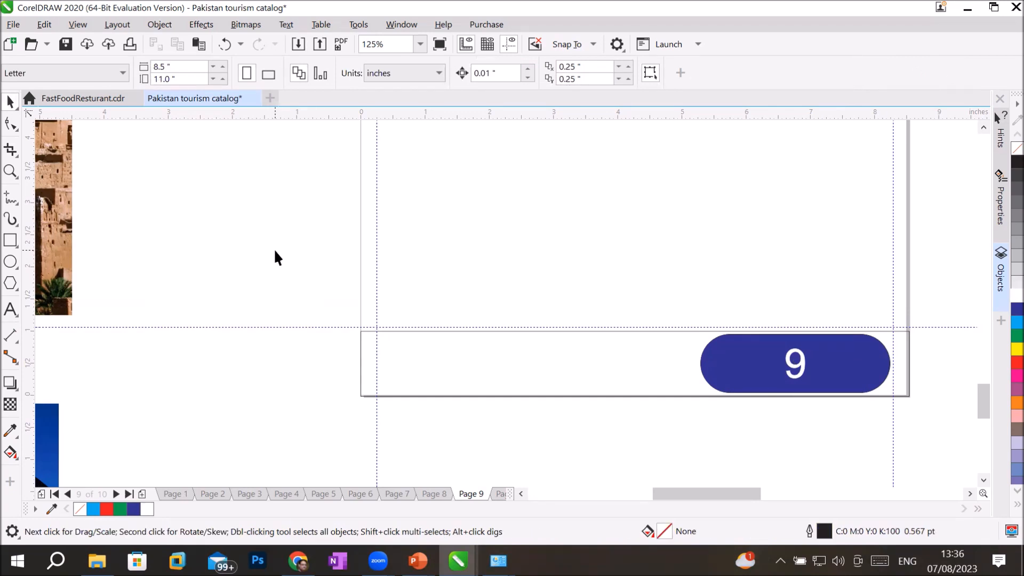
Step: Step back through Pages 8, 7, 6, 4 and 3 to check their footer numbers
left_click(442, 495)
left_click(395, 493)
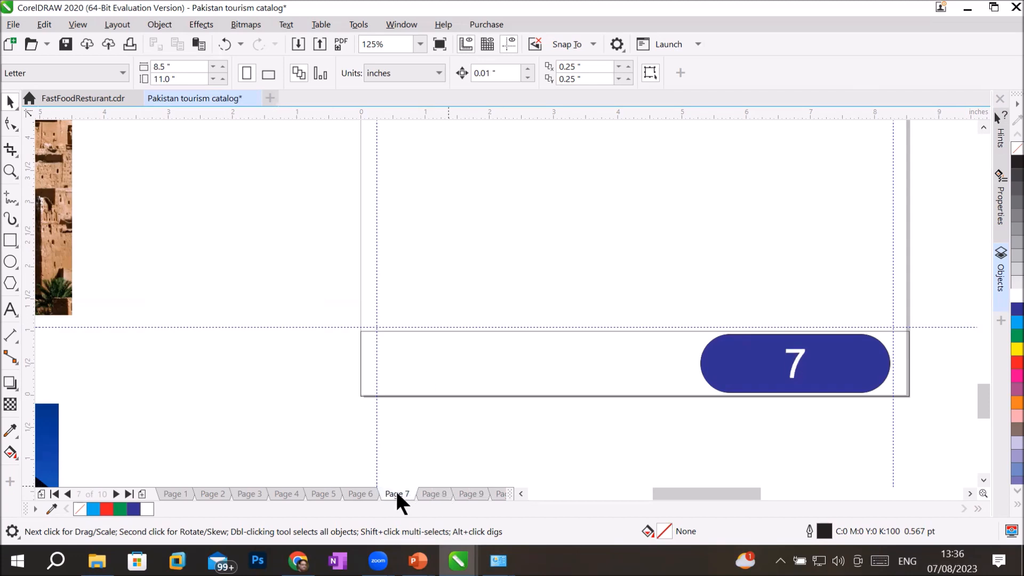
left_click(356, 493)
left_click(301, 493)
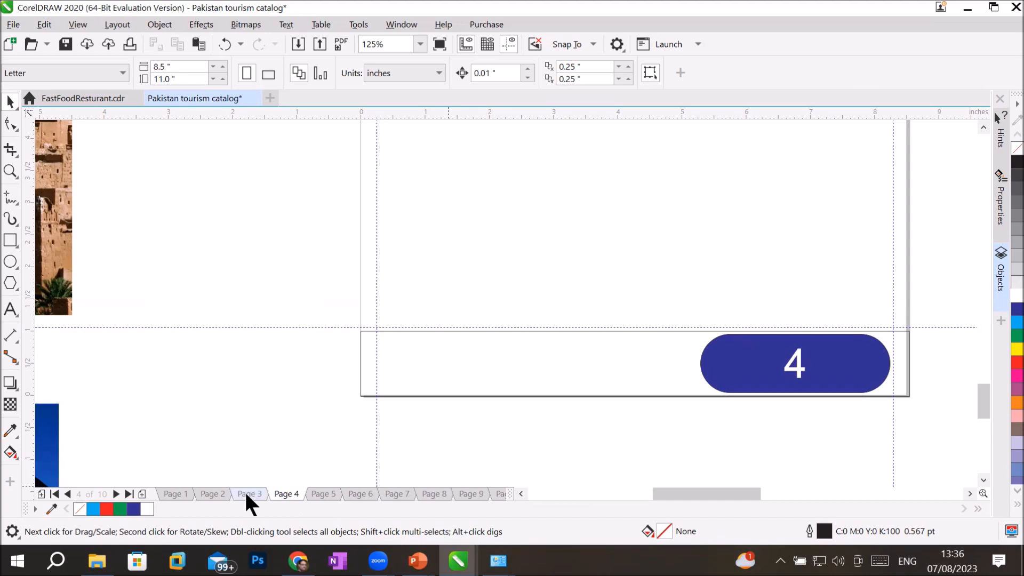
left_click(248, 493)
scroll(562, 291, "down", 2)
scroll(564, 149, "up", 1)
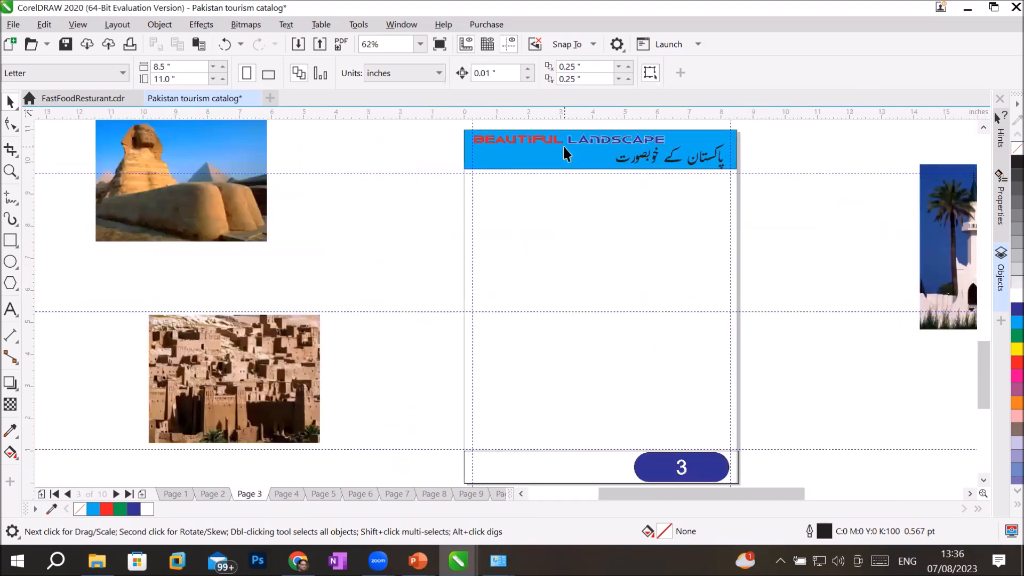
Step: Go through Pages 1 to 10 in order, confirming each footer shows its own number
left_click(165, 488)
left_click(209, 491)
left_click(251, 490)
left_click(288, 488)
left_click(321, 487)
left_click(359, 490)
left_click(395, 494)
left_click(435, 492)
left_click(471, 490)
left_click(496, 493)
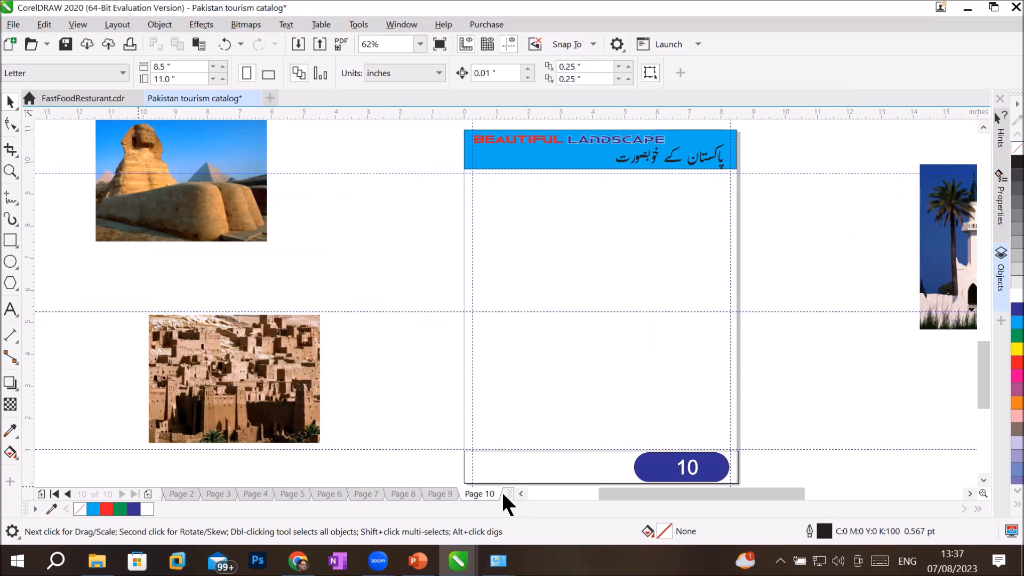
Step: Open the Objects docker, then activate and expand the master Footer layer
left_click(1003, 287)
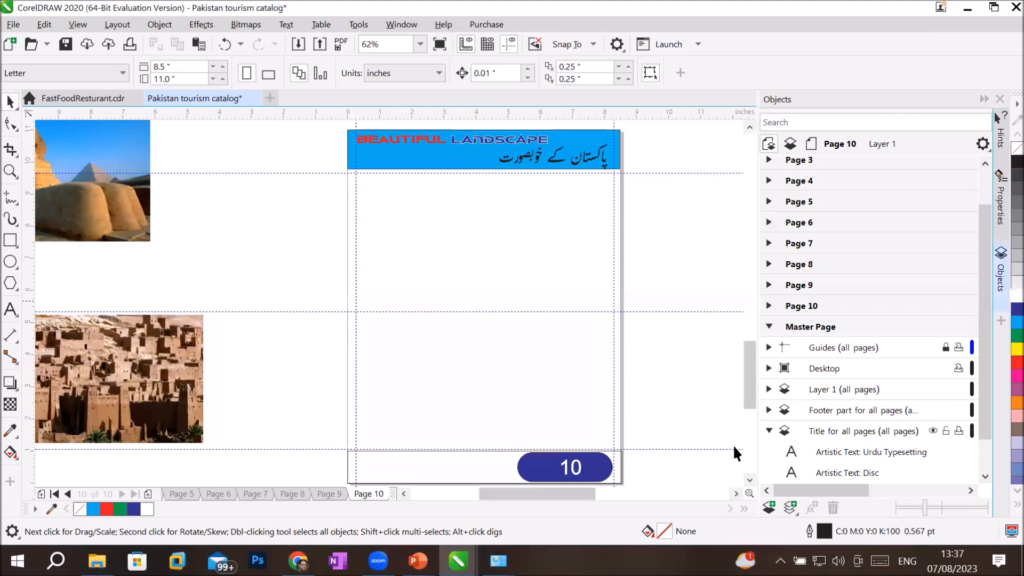
left_click(838, 409)
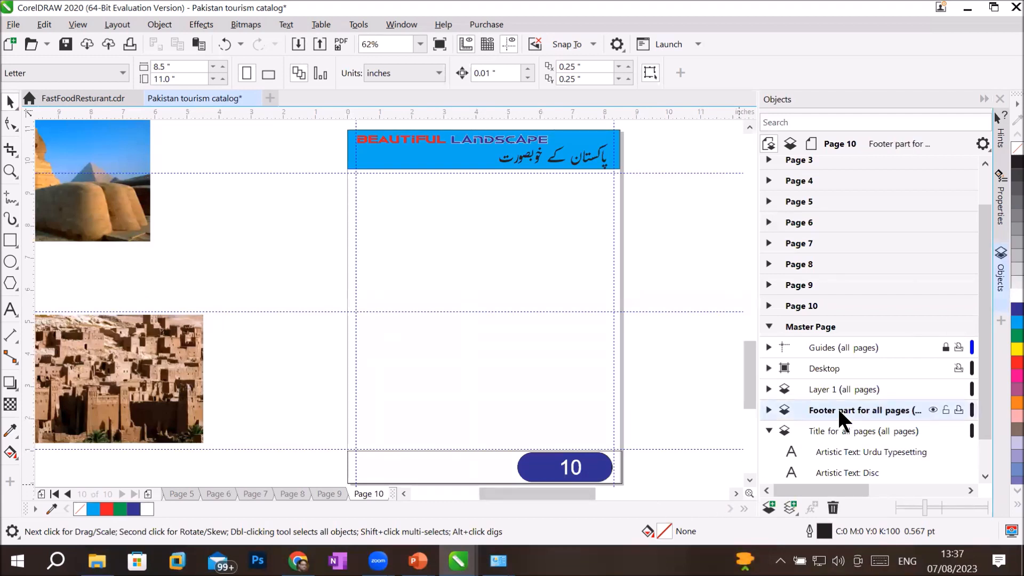
left_click(767, 410)
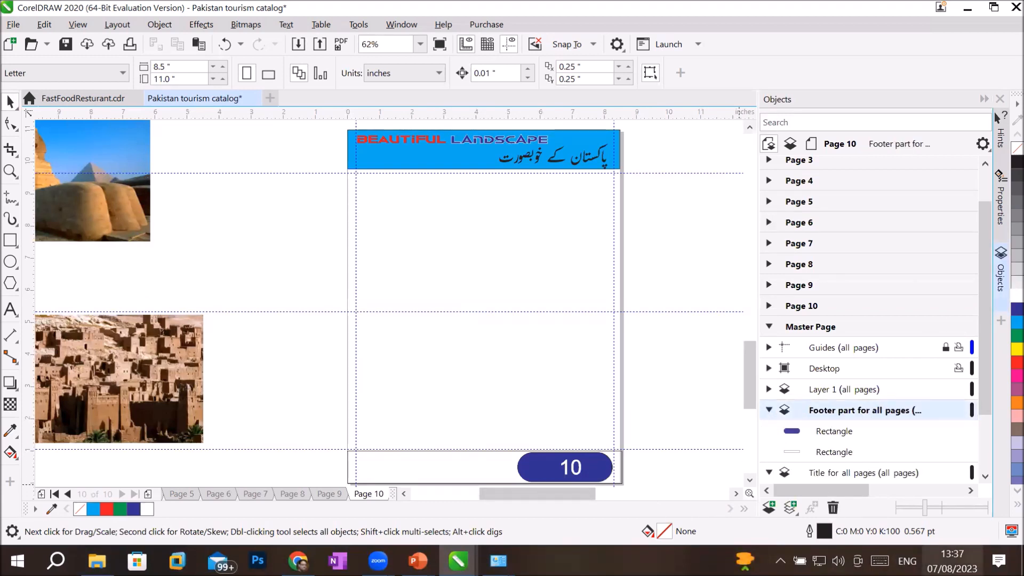
Step: Fill the wide footer rectangle green after trying grey, black and yellow fills
left_click(845, 429)
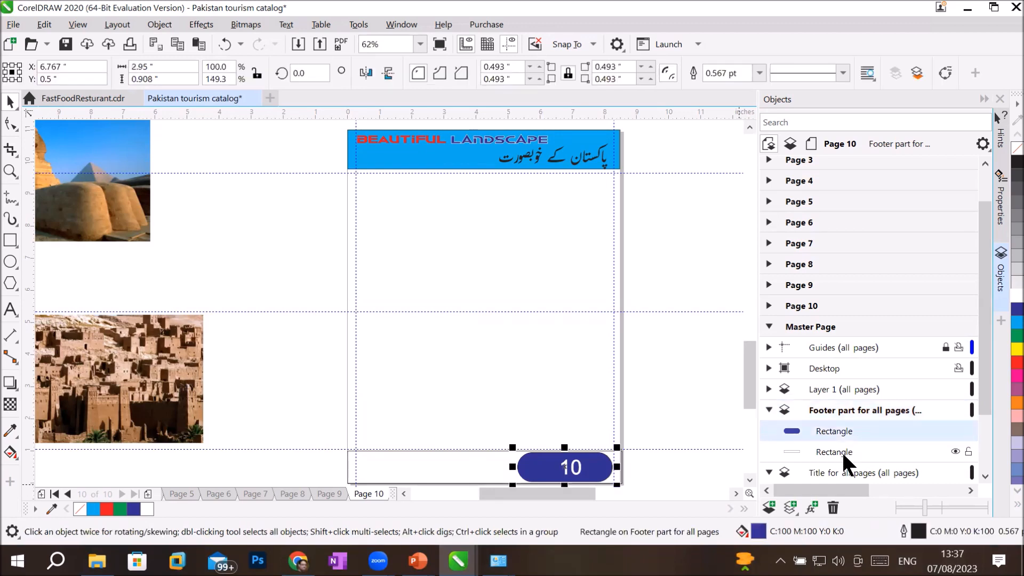
left_click(841, 450)
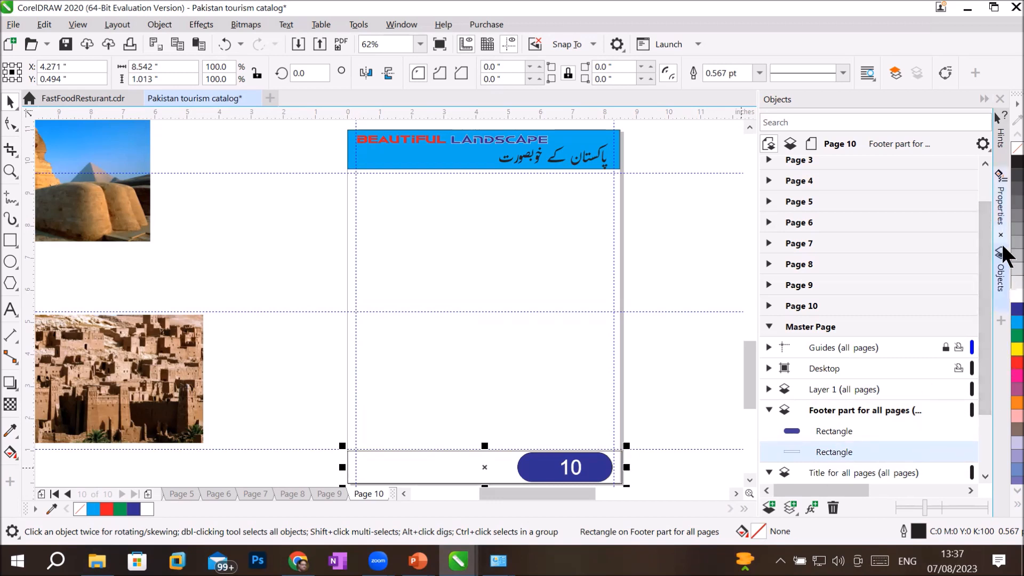
left_click(1006, 271)
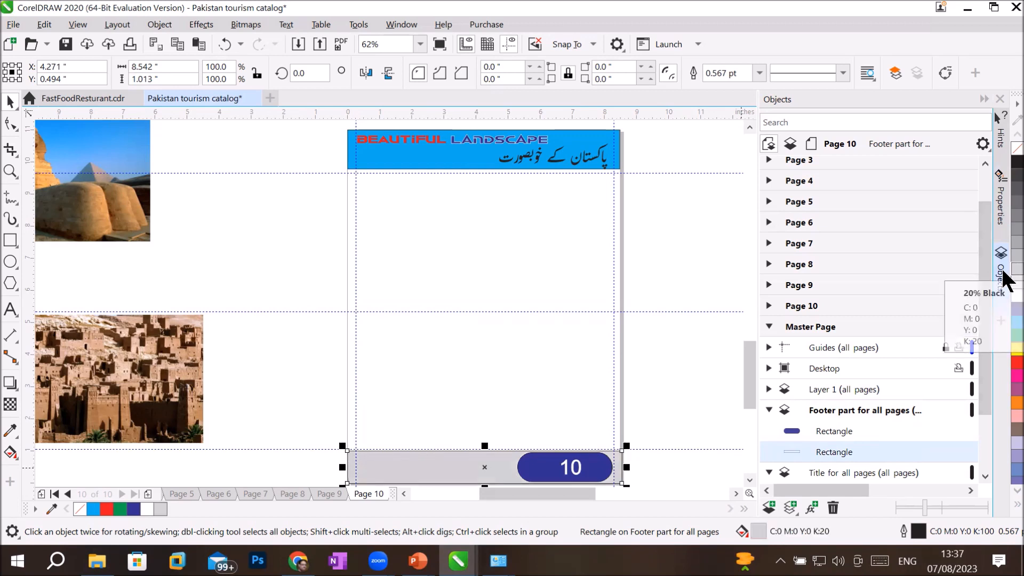
left_click(1006, 234)
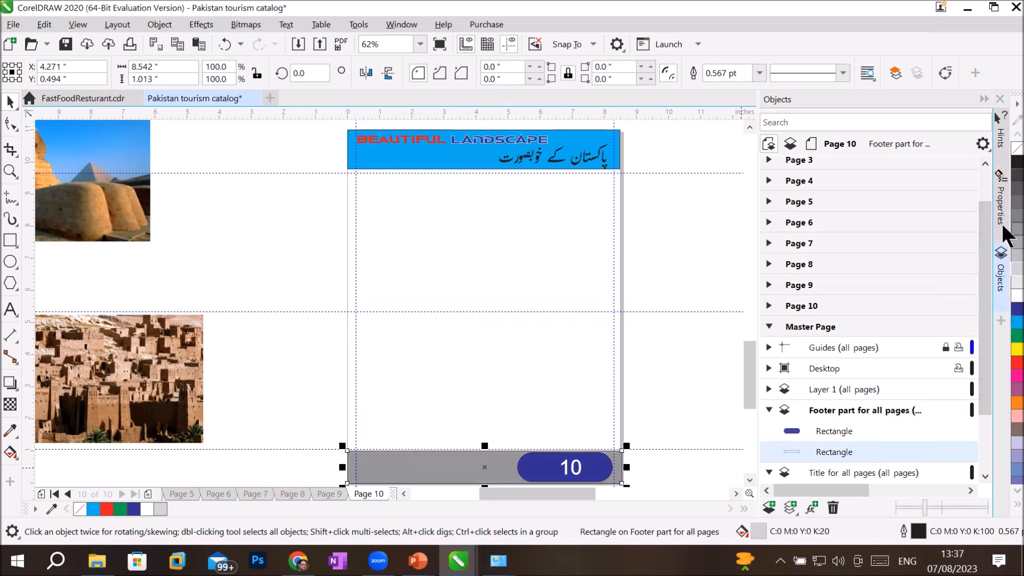
left_click(1004, 175)
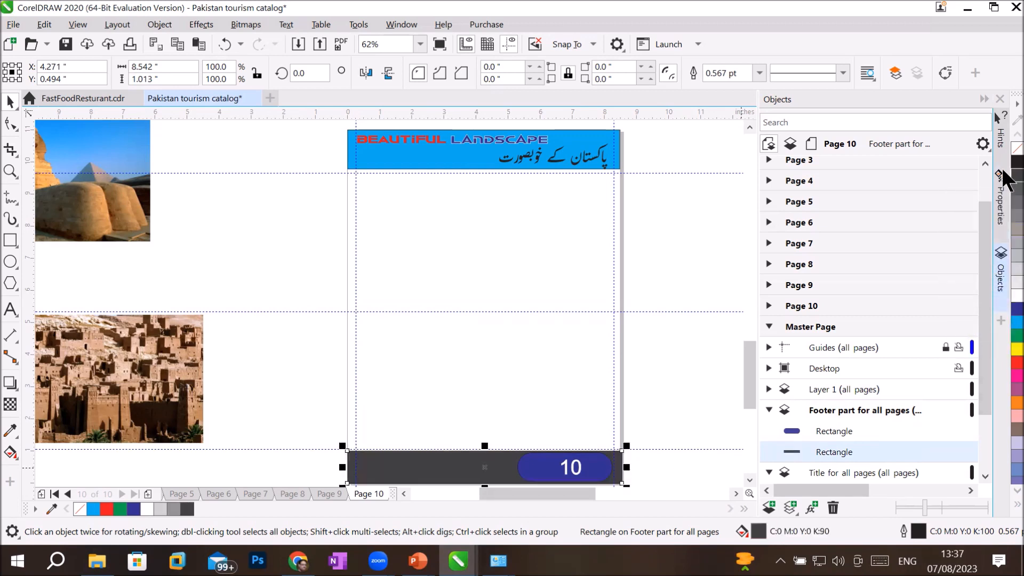
left_click(1004, 348)
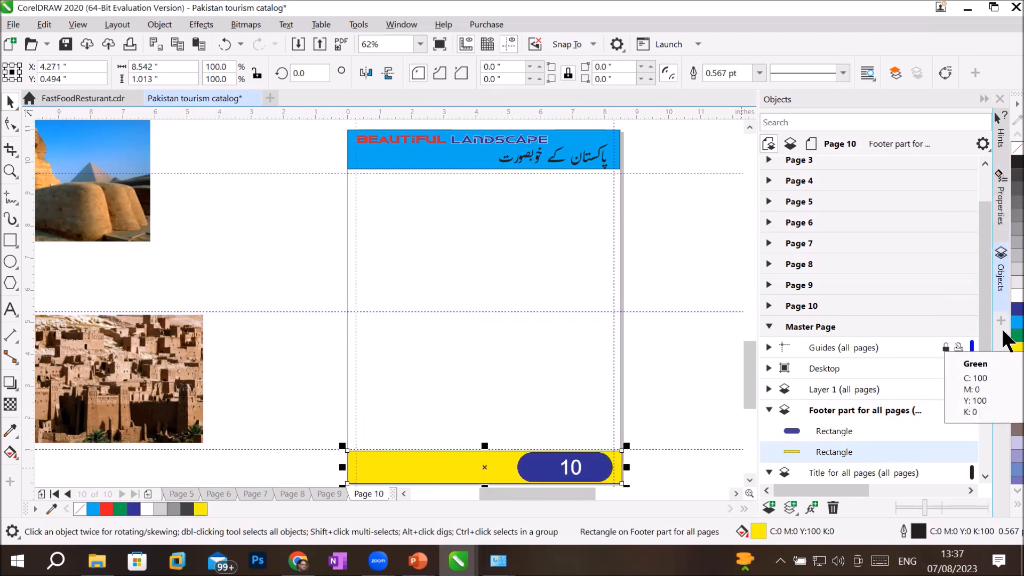
left_click(1002, 333)
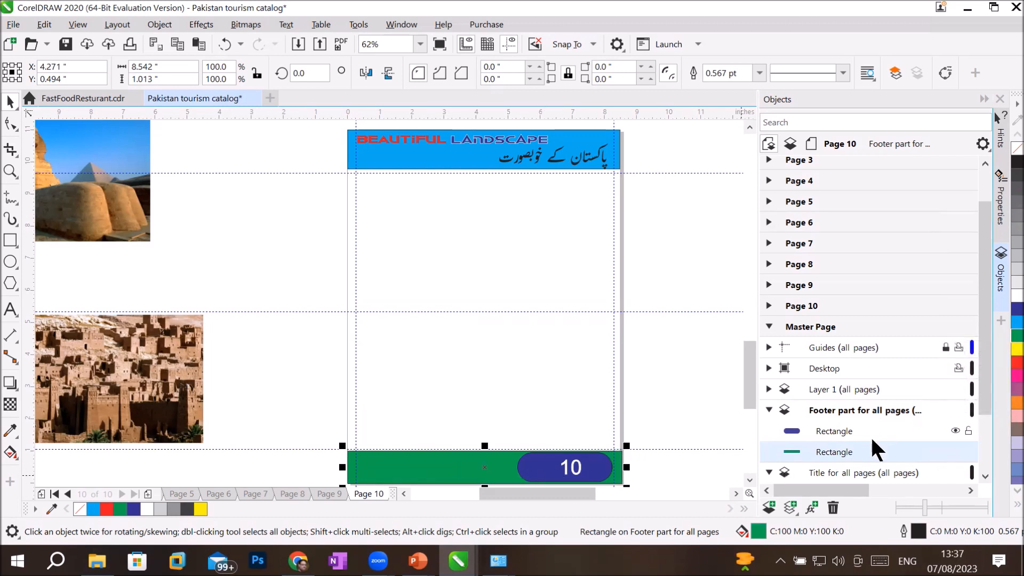
Step: Narrow the blue page-number pill from its left side to 2.133 by 0.908 inches
left_click(833, 429)
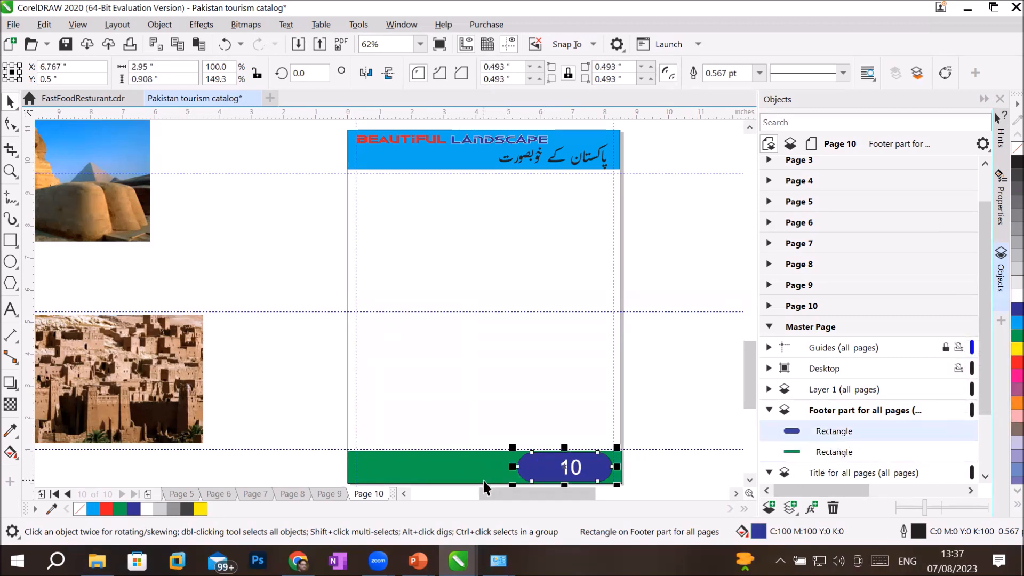
left_click_drag(513, 466, 589, 466)
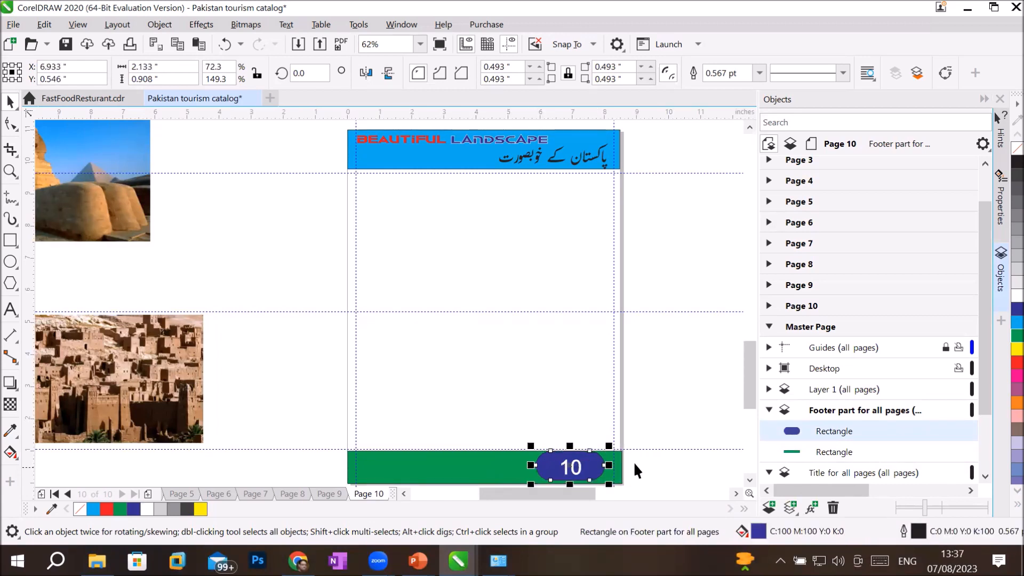
left_click(663, 389)
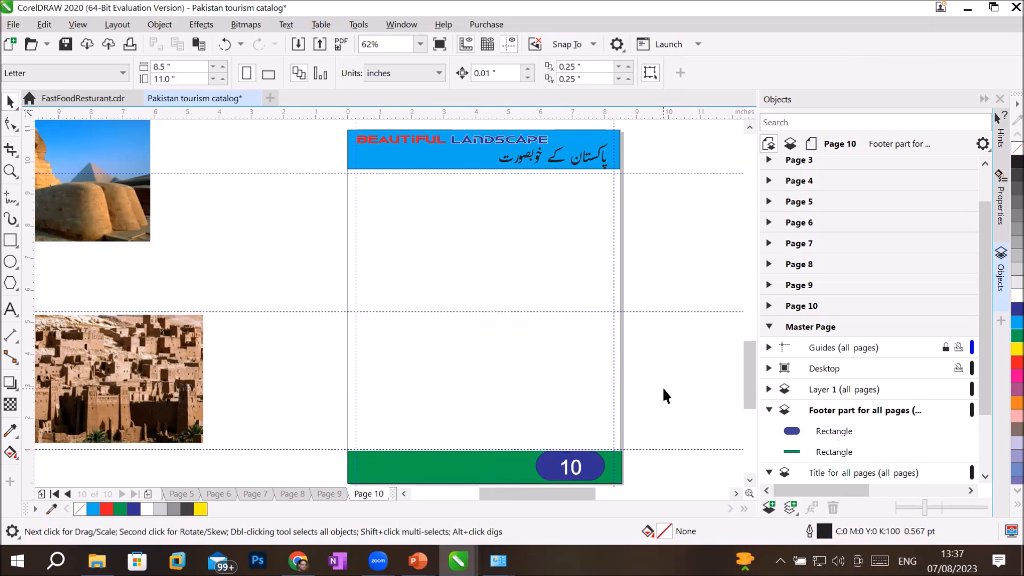
left_click_drag(984, 401, 981, 465)
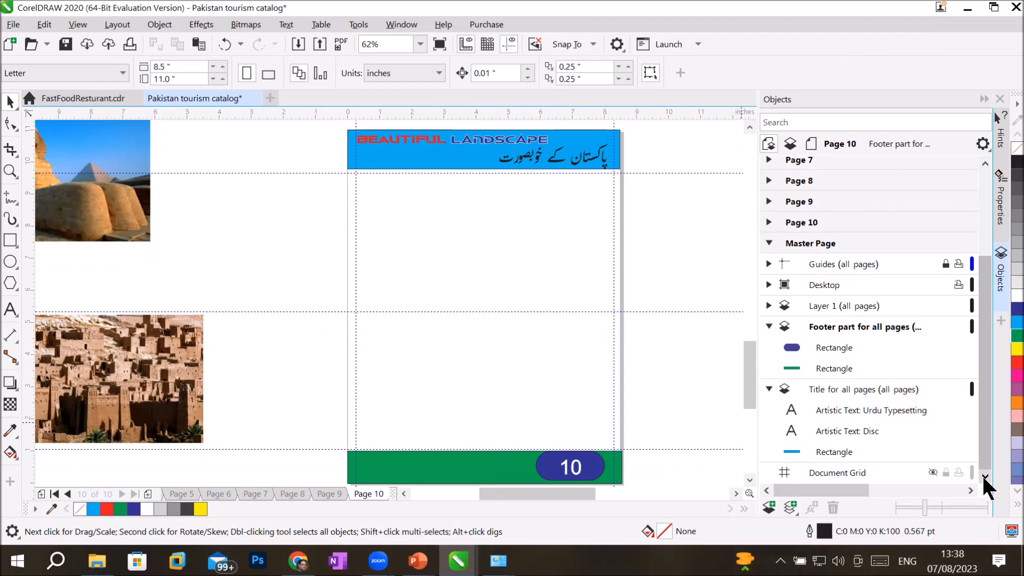
Step: Expand master Layer 1 to find the page-number text among the footer and title layers
left_click(767, 306)
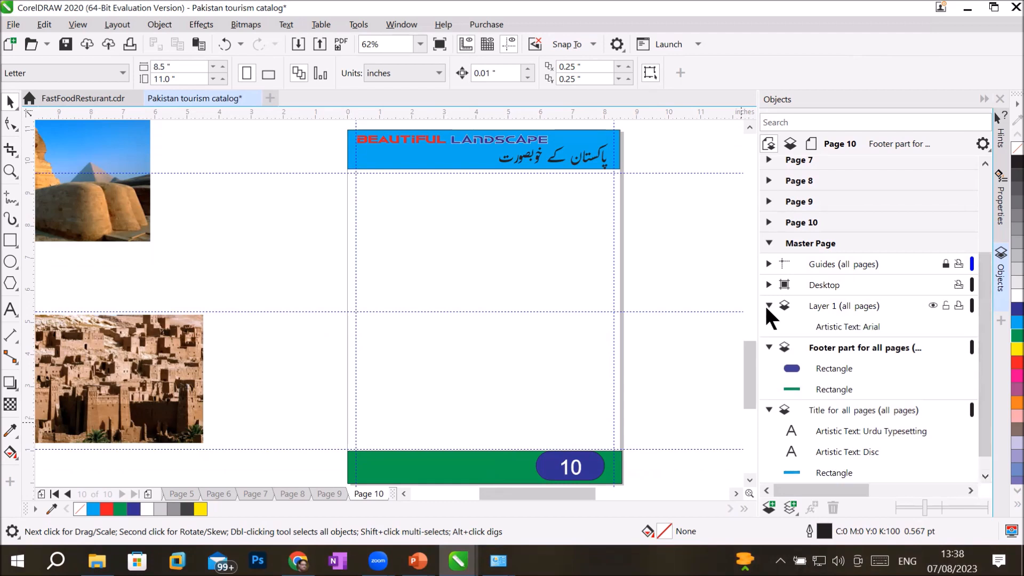
left_click(845, 326)
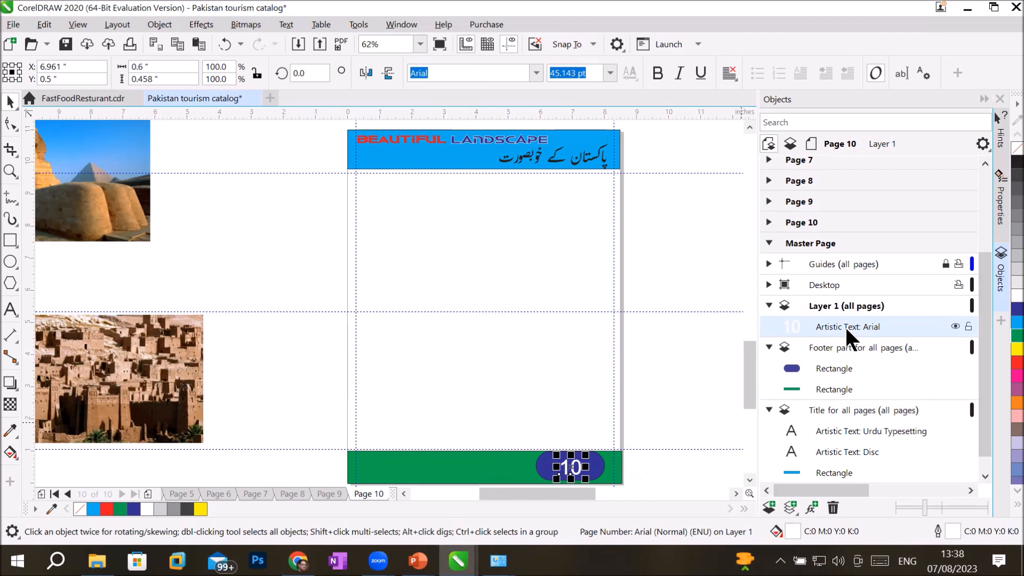
left_click(827, 305)
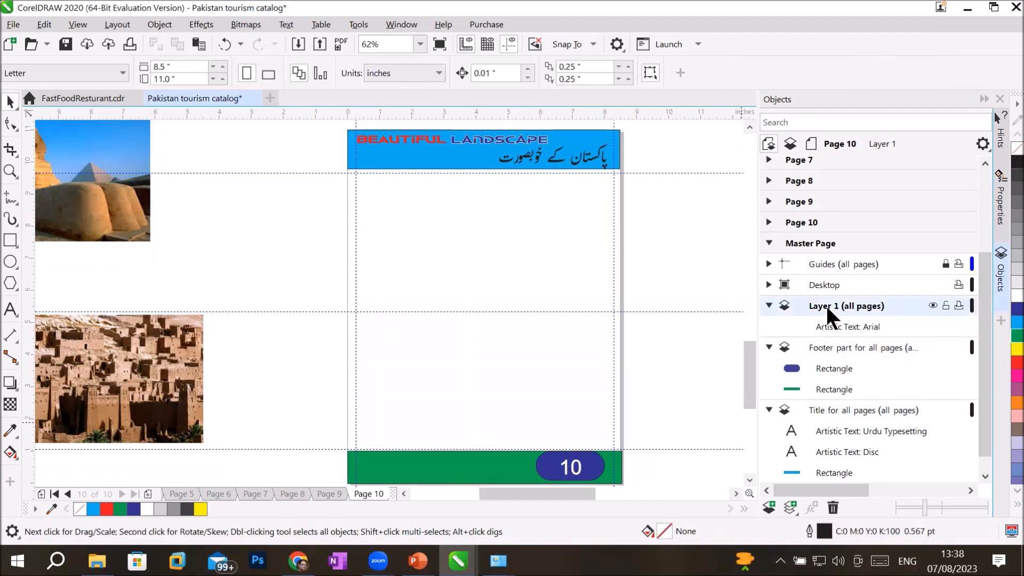
left_click(835, 347)
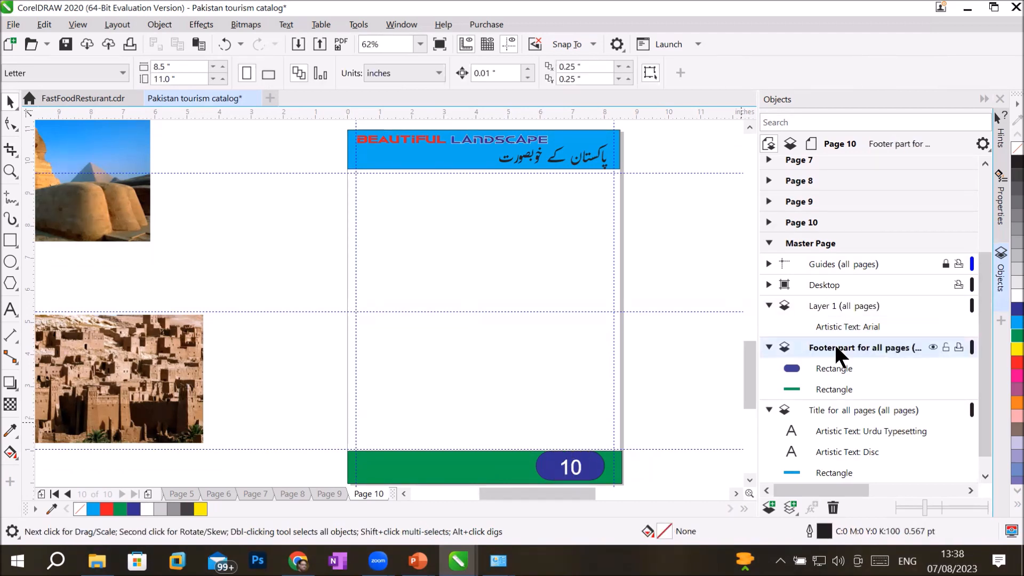
left_click(842, 411)
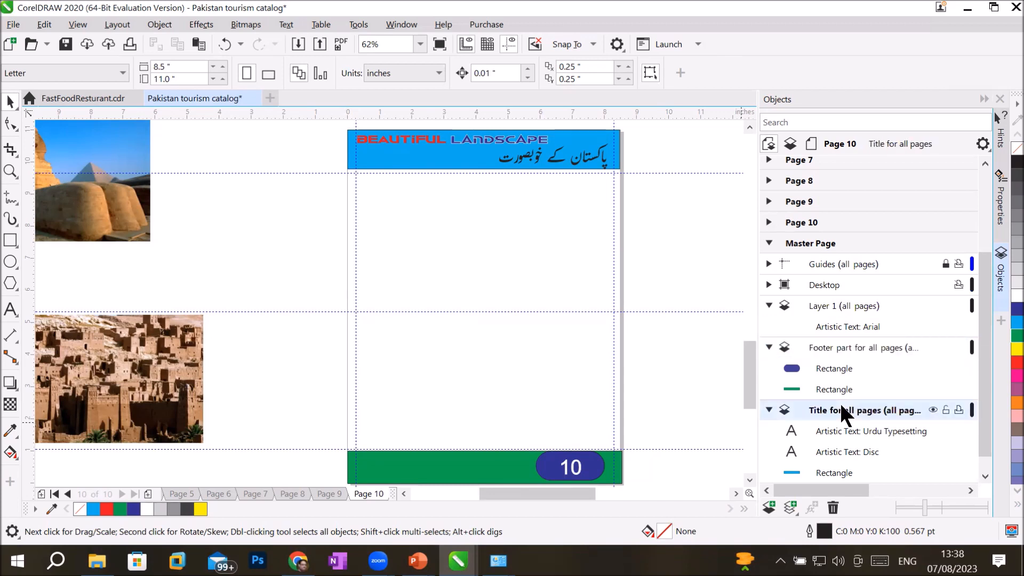
Step: Rename master Layer 1 to 'Layer for page num'
double_click(832, 305)
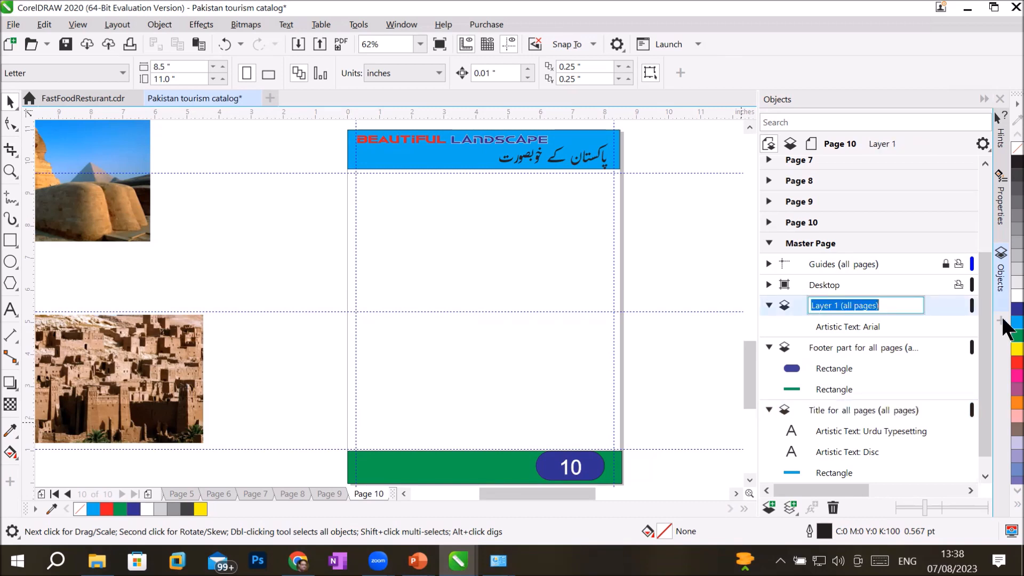
key("Home")
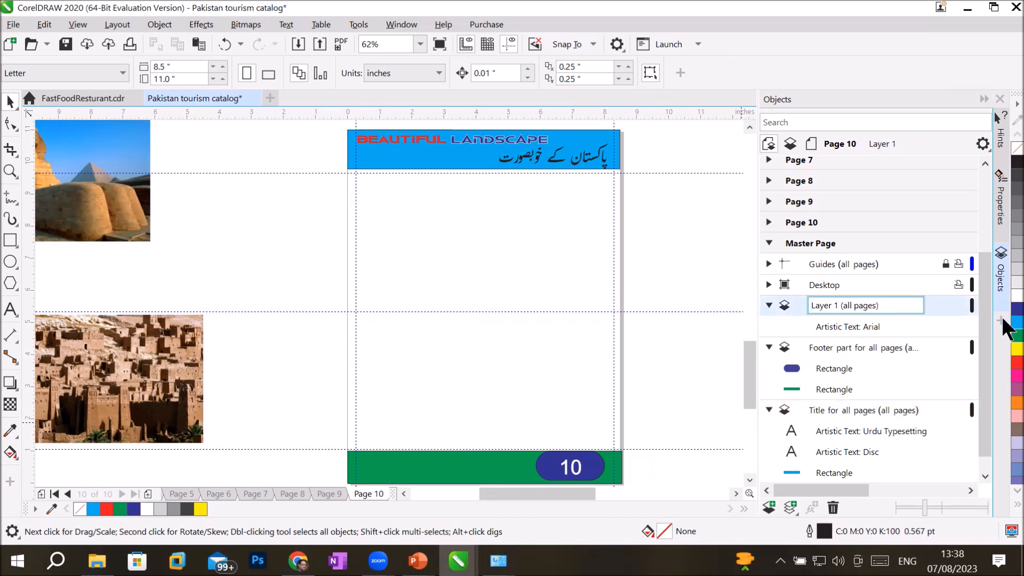
key("Right")
key("Right")
key("Right")
key("Right")
key("Right")
type("for page num")
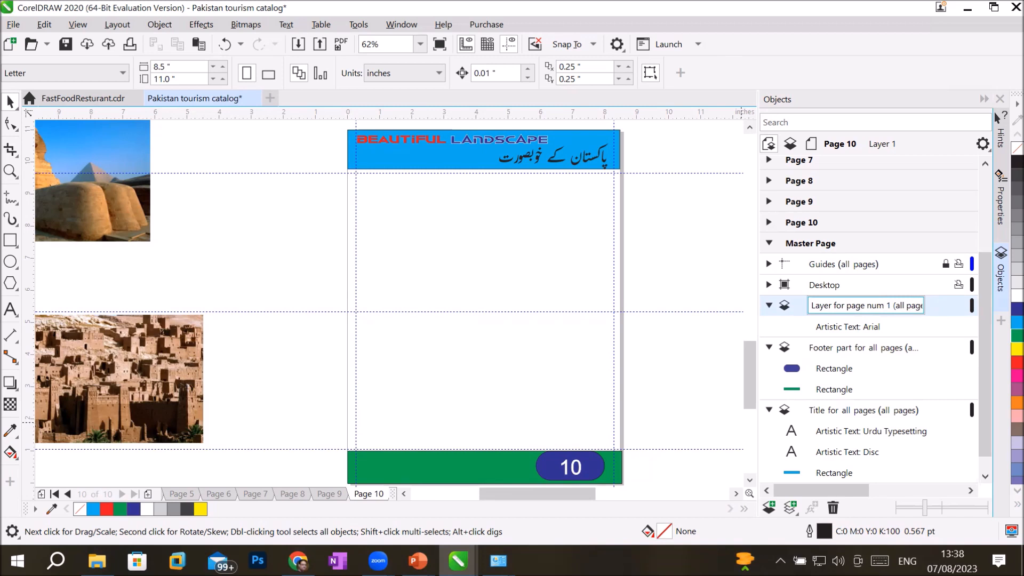
key("Delete")
key("Delete")
key("BackSpace")
key("BackSpace")
key("BackSpace")
key("BackSpace")
key("BackSpace")
key("BackSpace")
key("BackSpace")
key("BackSpace")
key("BackSpace")
key("BackSpace")
key("BackSpace")
key("BackSpace")
key("Escape")
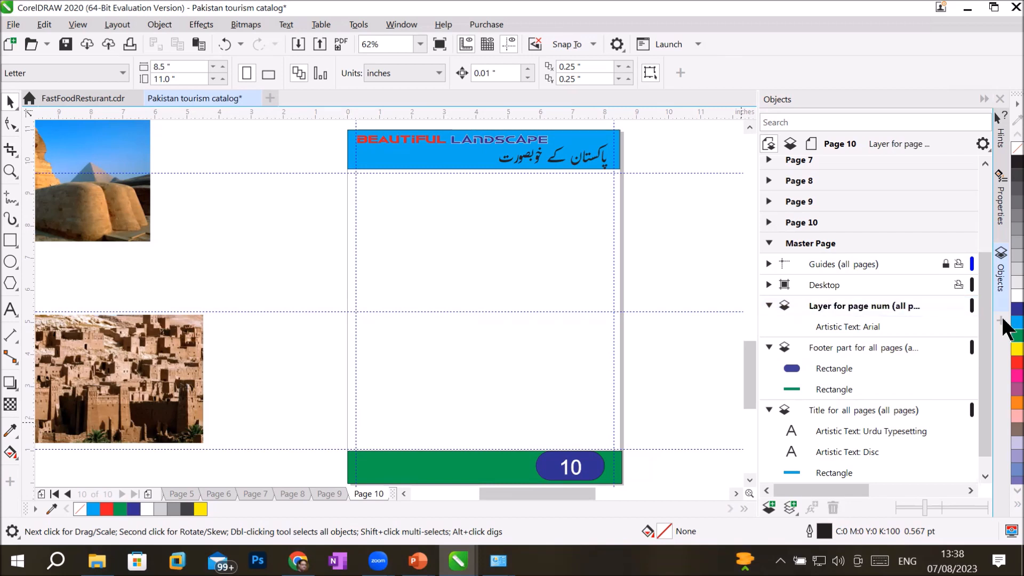
double_click(855, 301)
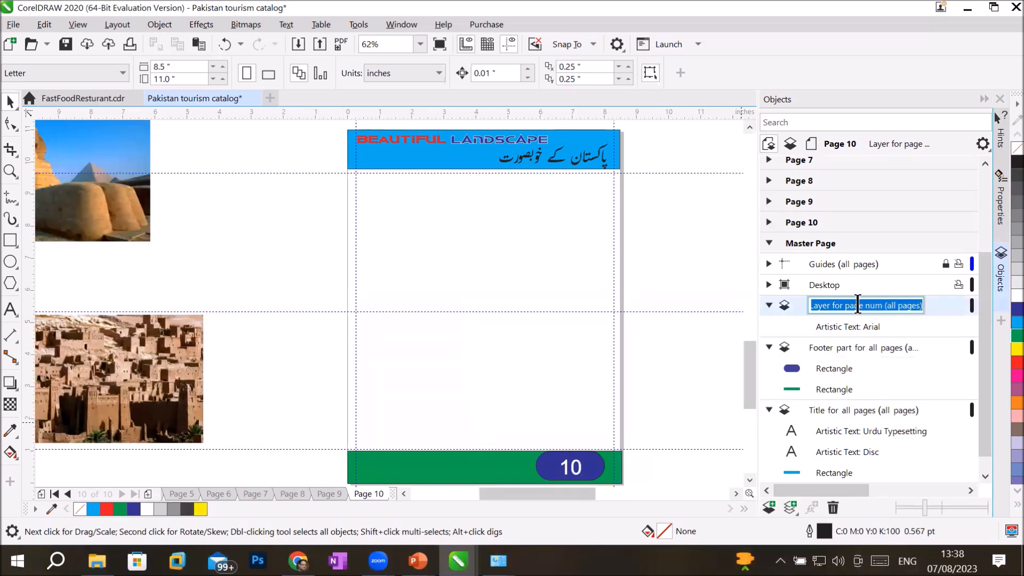
left_click(857, 305)
left_click(854, 347)
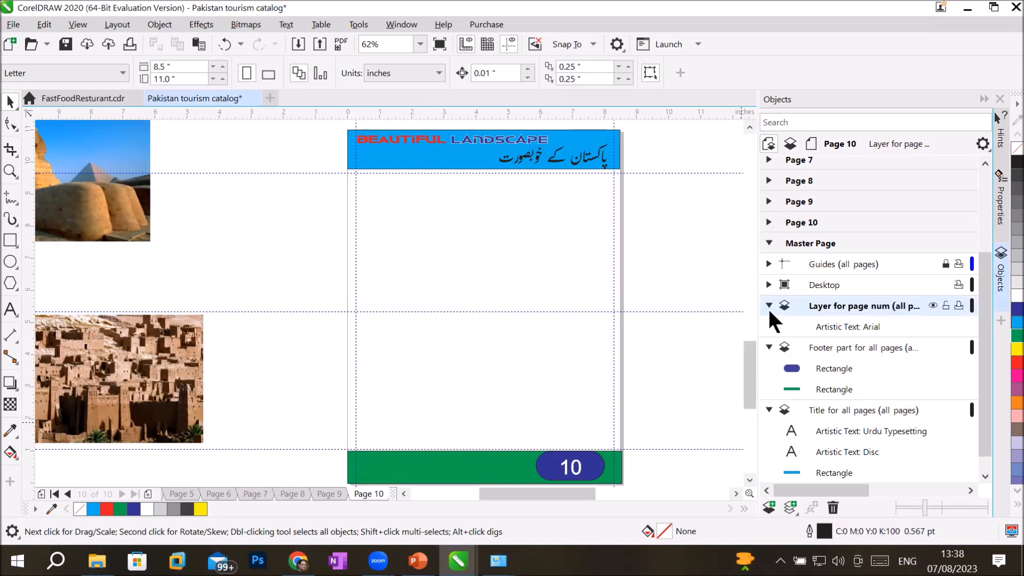
left_click(768, 307)
left_click(768, 341)
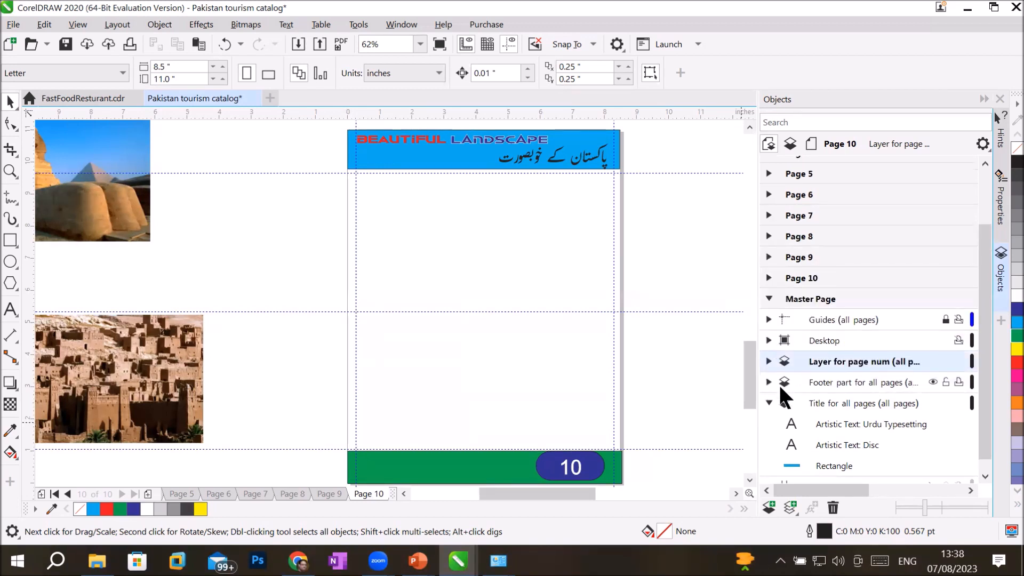
left_click(804, 298)
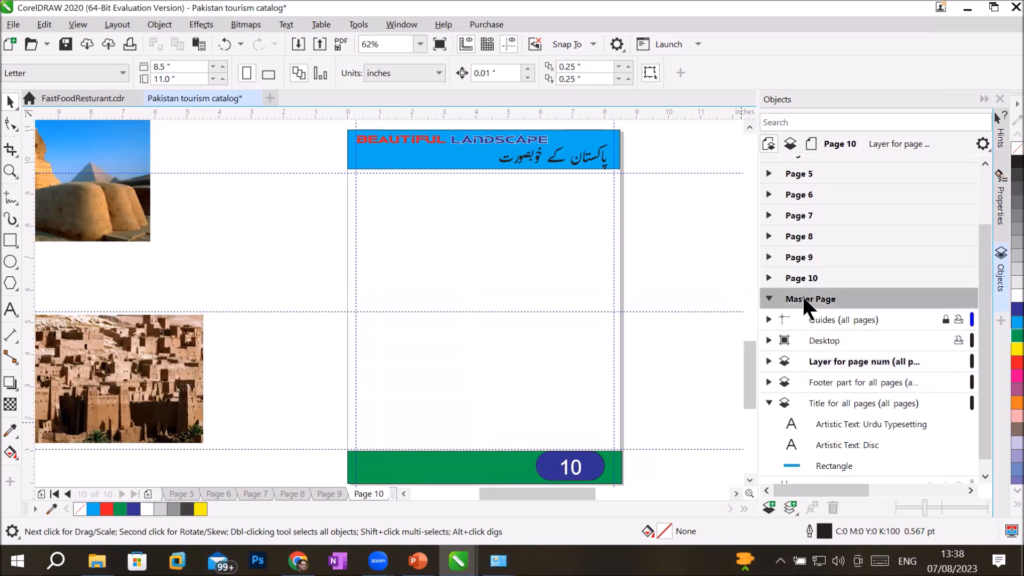
left_click(931, 357)
left_click(932, 357)
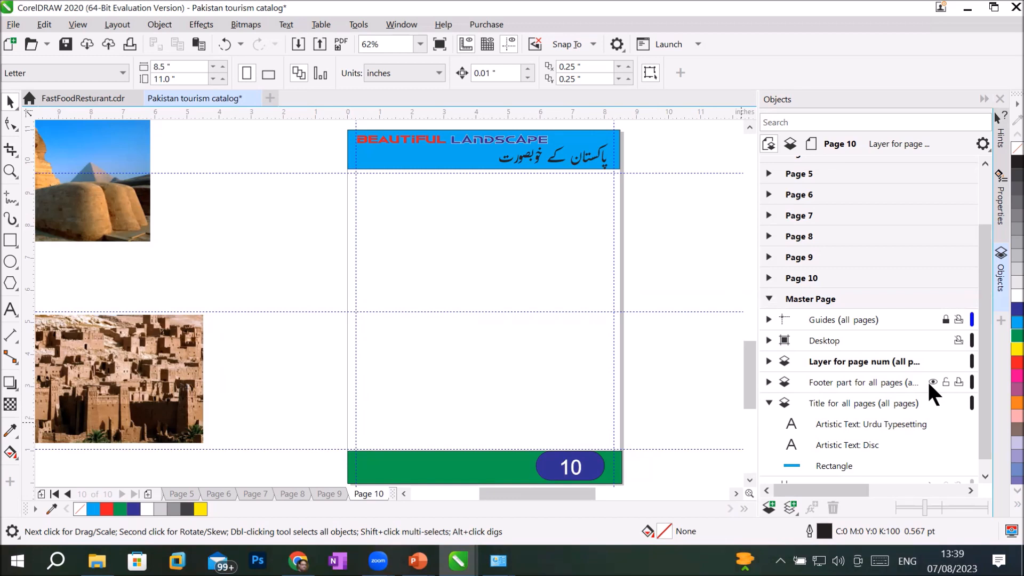
left_click(928, 382)
left_click(928, 382)
left_click(929, 382)
left_click(928, 382)
left_click(931, 402)
left_click(931, 403)
left_click(931, 403)
left_click(931, 403)
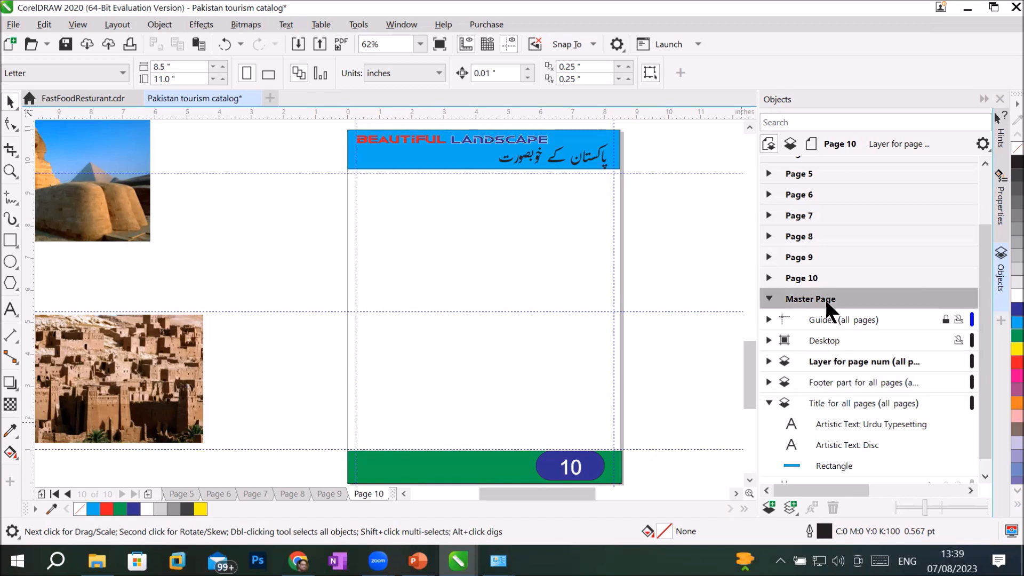
Step: Add a new all-pages master layer named 'LOGO layer'
left_click(788, 507)
double_click(812, 361)
type("LOGO ")
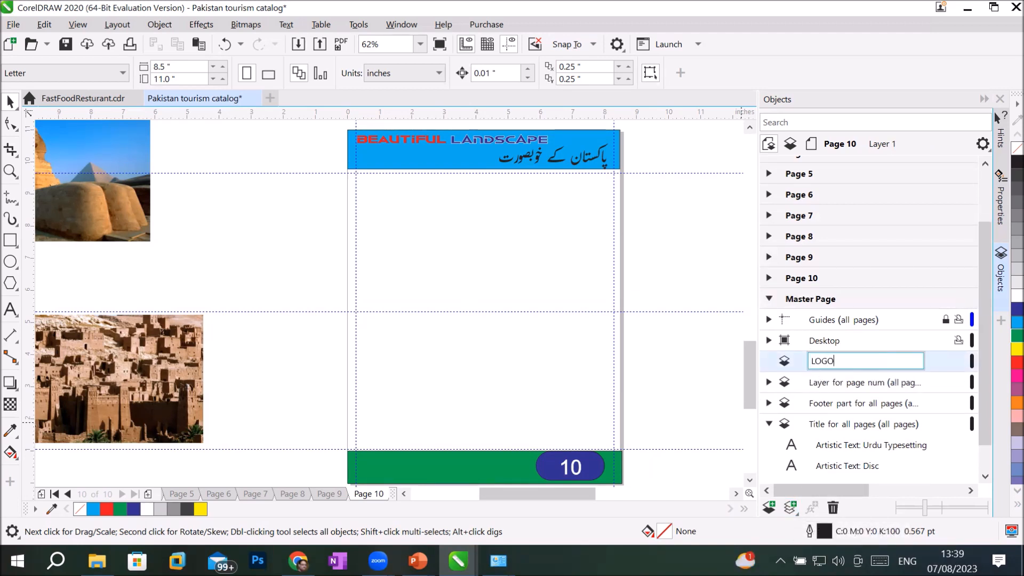
type("layer")
key("Return")
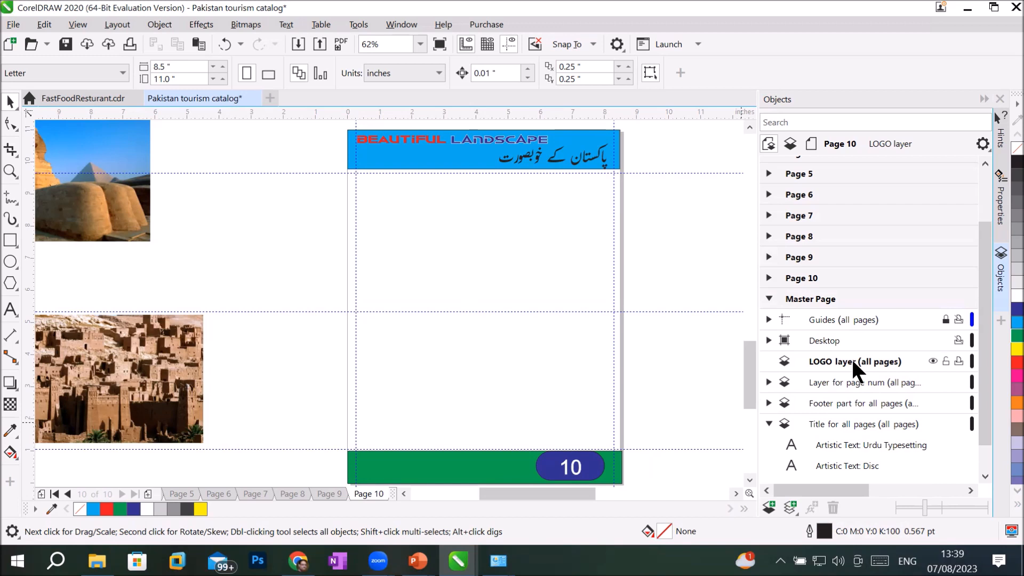
Step: Shift BEAUTIFUL LANDSCAPE right and place a four-circle blue-and-red logo at the header's left
left_click(455, 146)
left_click_drag(456, 147, 499, 143)
left_click(10, 261)
left_click_drag(220, 211, 235, 246)
key("space")
left_click(1017, 362)
left_click_drag(194, 199, 234, 252)
left_click(240, 222, "shift")
left_click(240, 221, "shift")
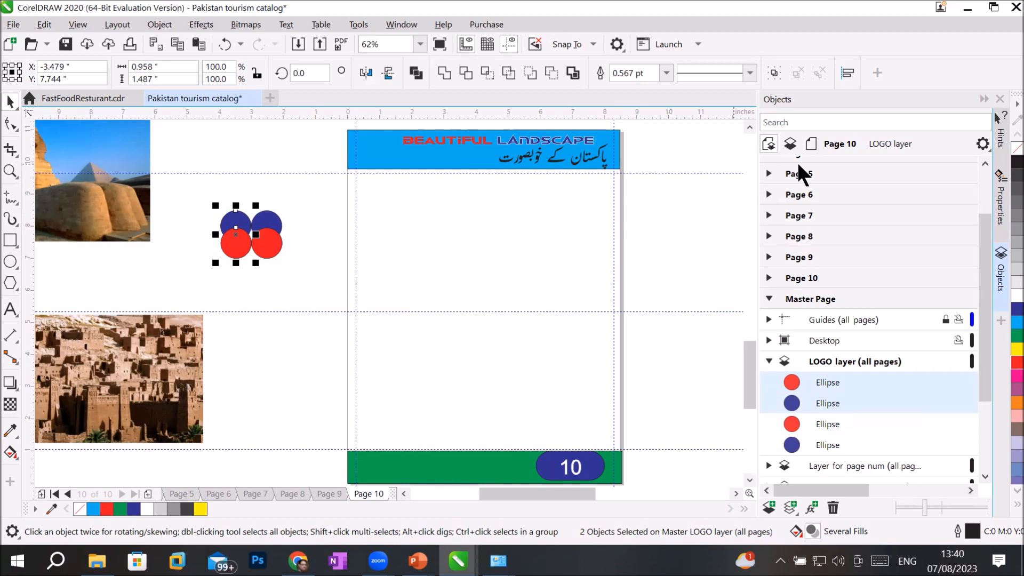
left_click_drag(197, 195, 376, 151)
left_click(305, 315)
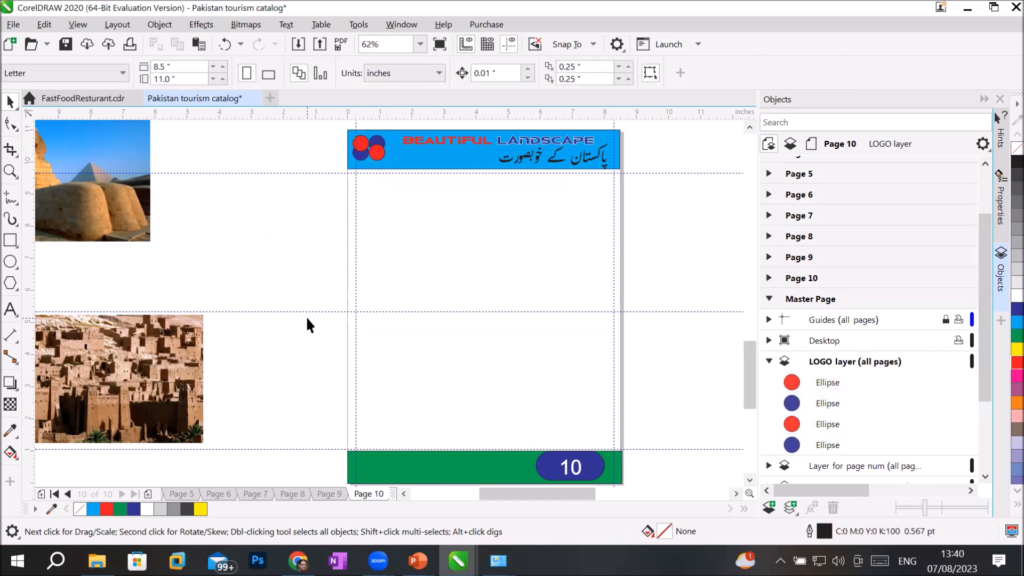
Step: Check Pages 5 through 10 for the shared logo and footer number, ending on Page 8
left_click(768, 361)
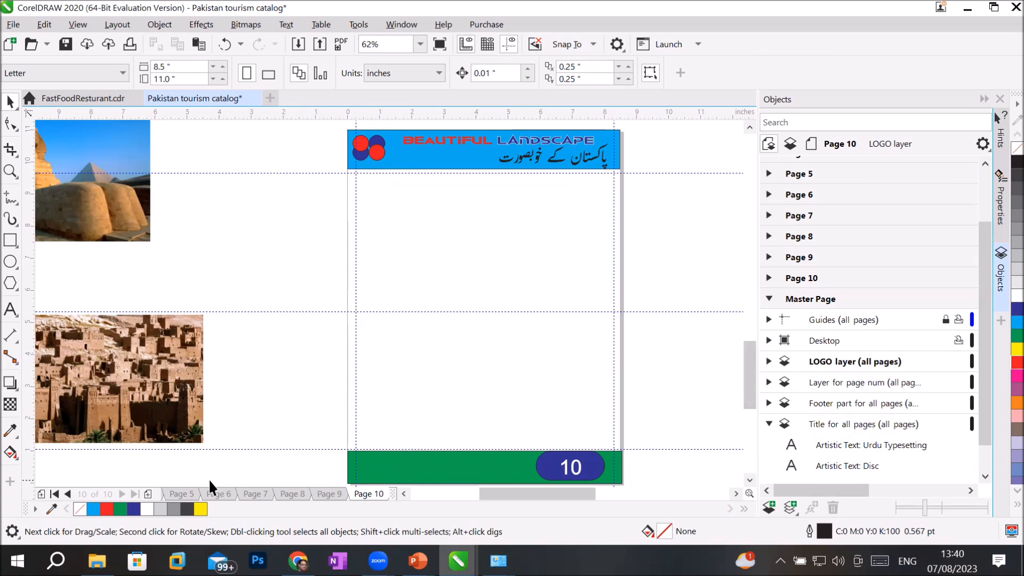
left_click(188, 495)
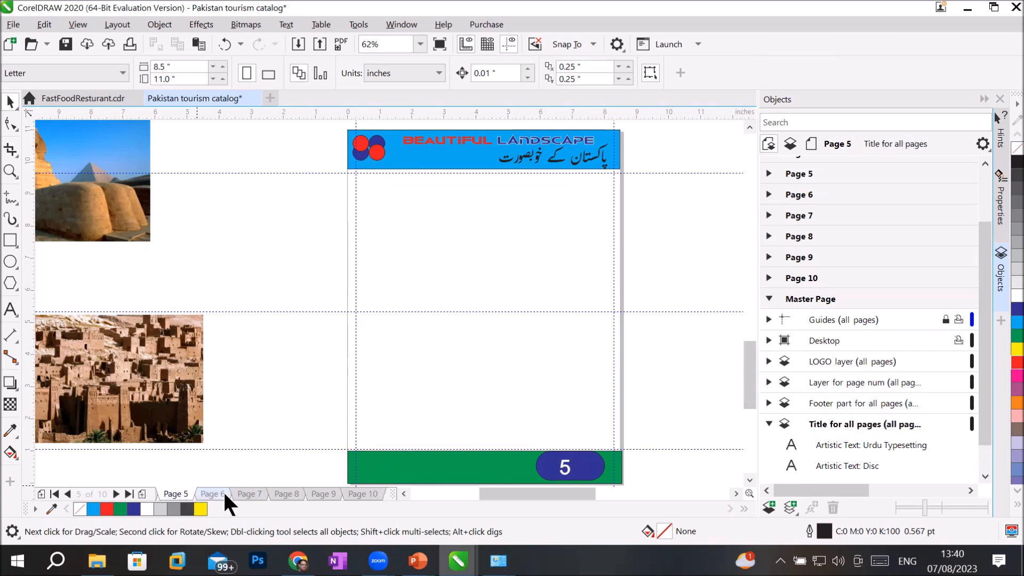
left_click(223, 492)
left_click(245, 493)
left_click(283, 493)
left_click(322, 492)
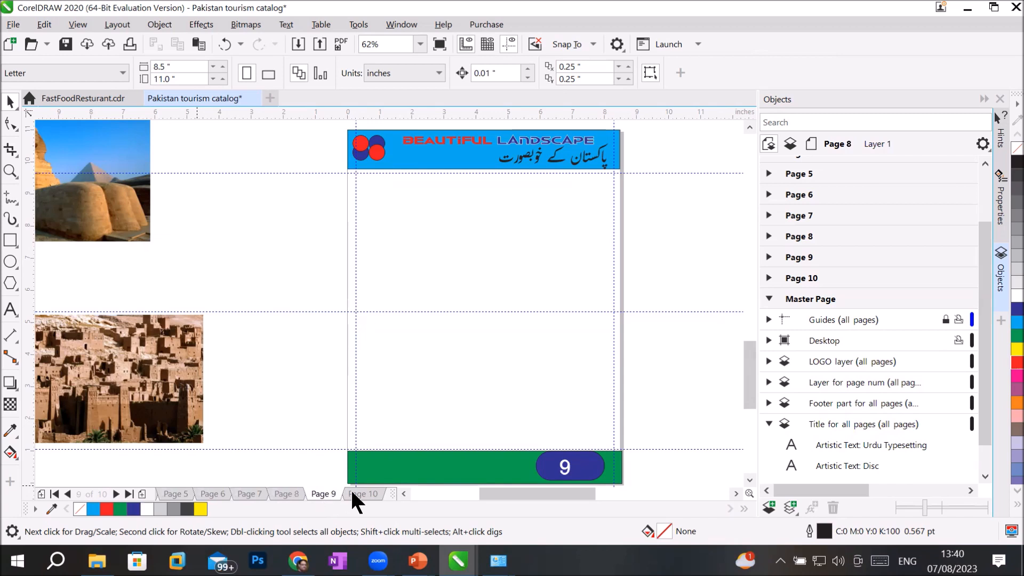
left_click(356, 488)
left_click(309, 491)
left_click(291, 491)
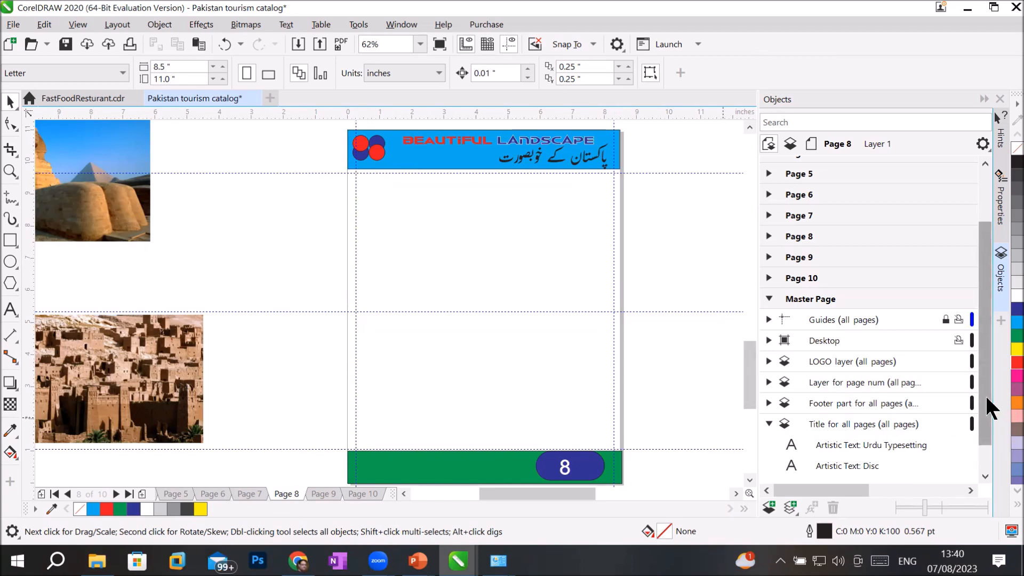
left_click(808, 297)
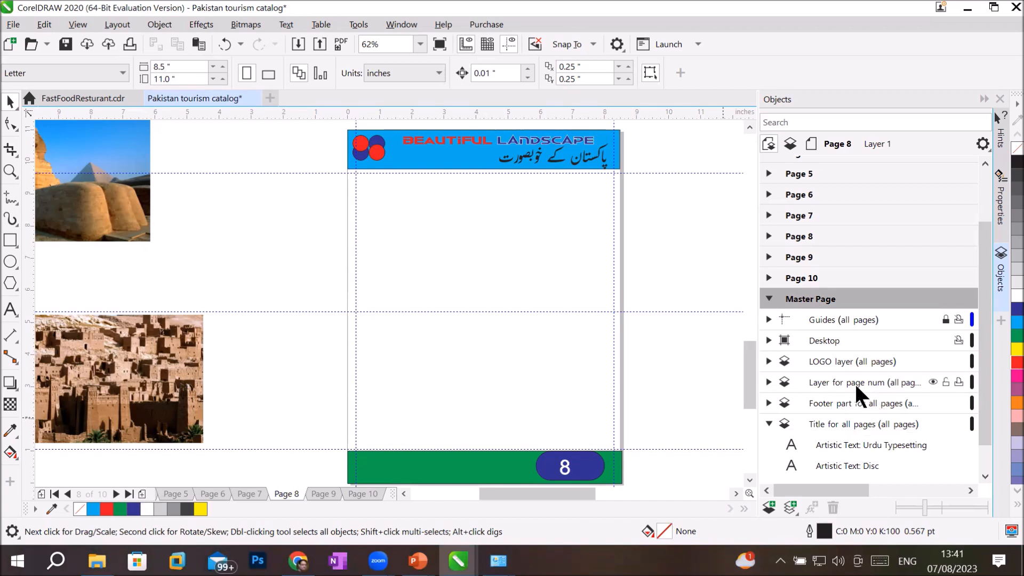
Step: Create an all-pages master layer under Master Page and name it 'ground pattern'
left_click(844, 359)
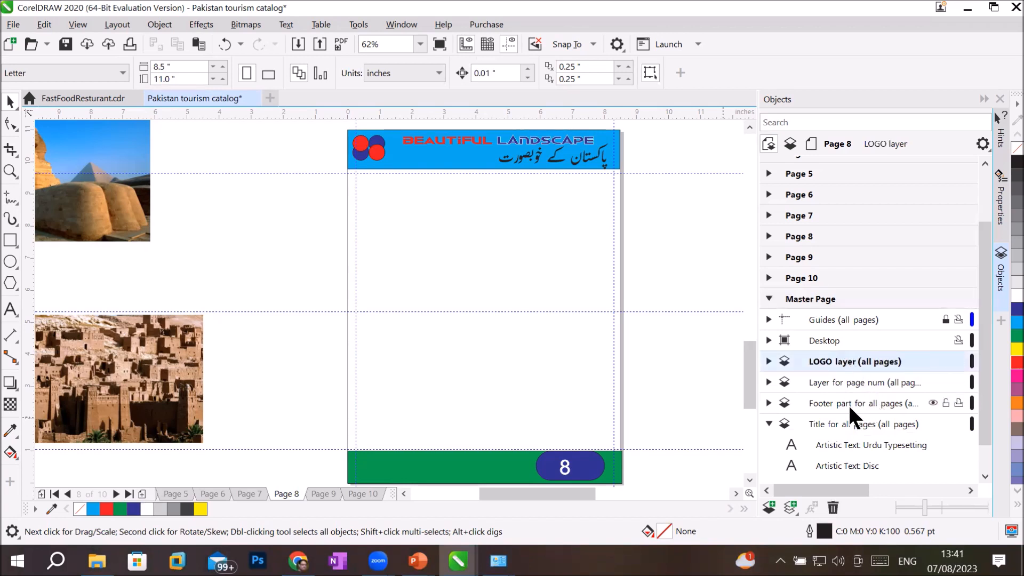
left_click(830, 400)
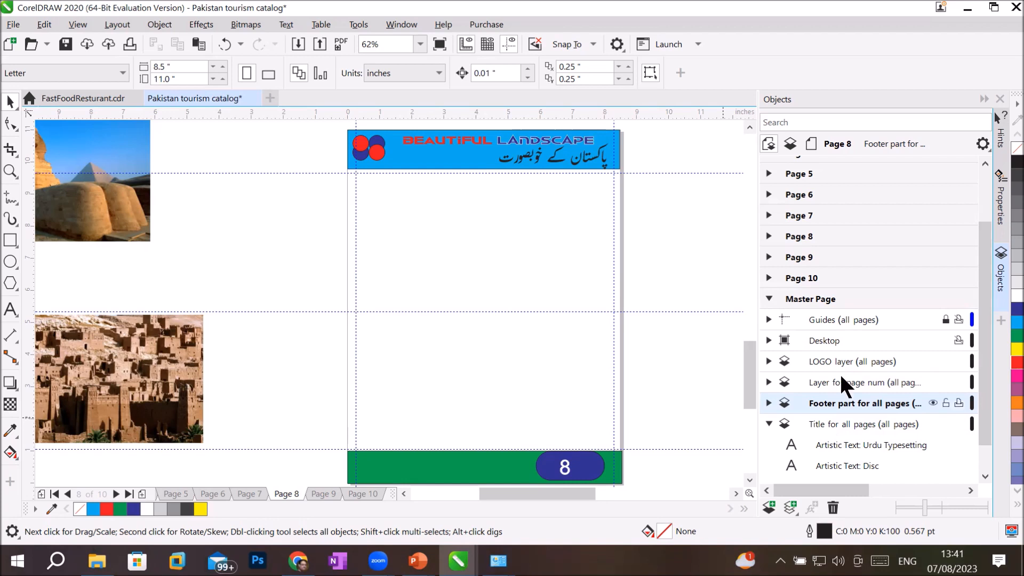
left_click(814, 298)
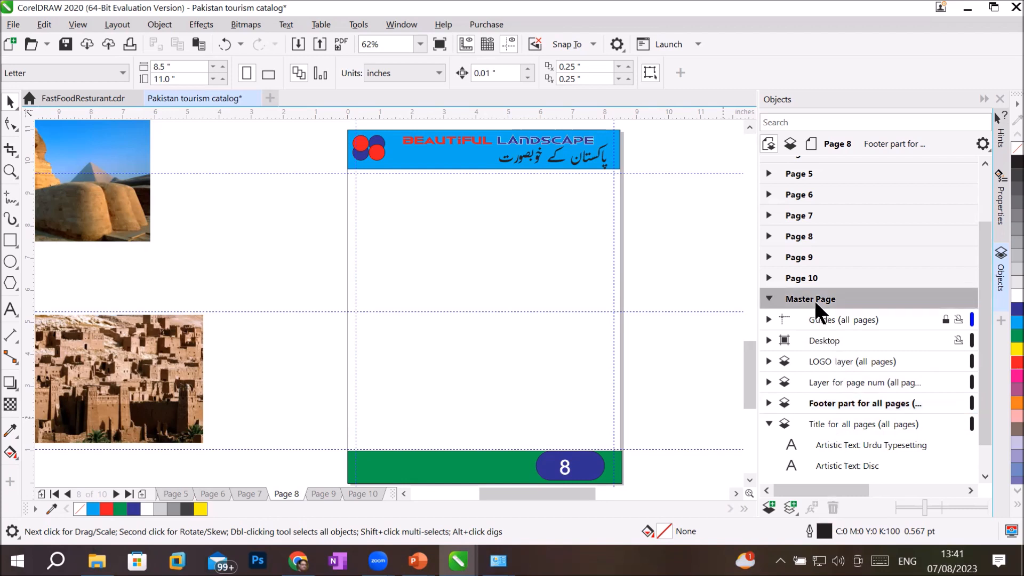
left_click(785, 507)
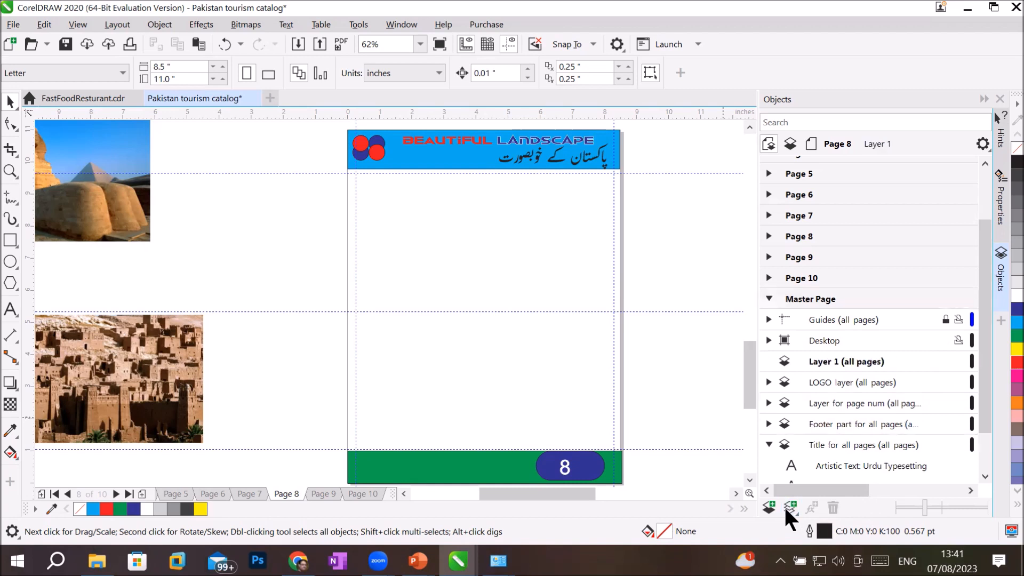
double_click(821, 360)
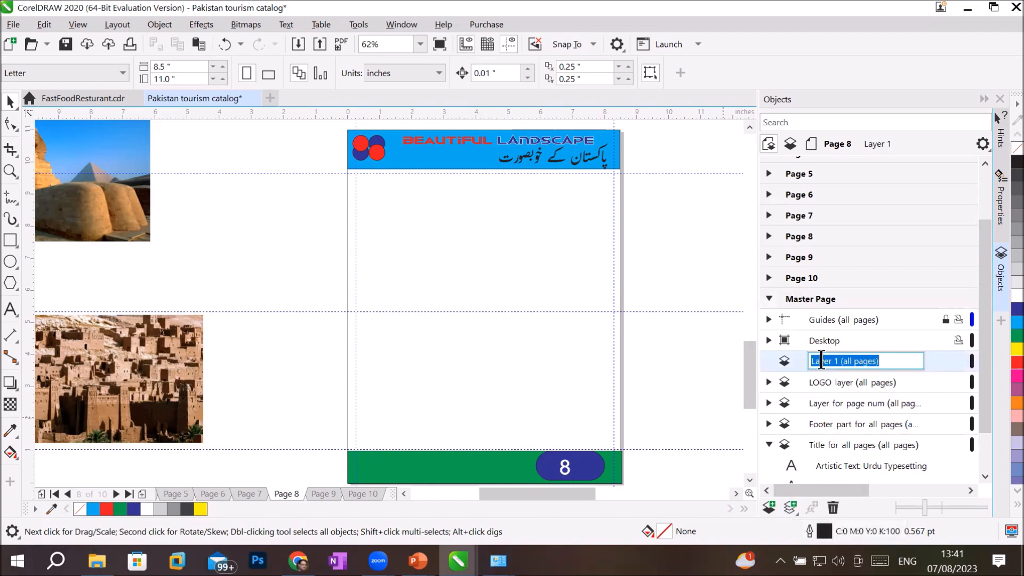
type("ground pattern")
key("Return")
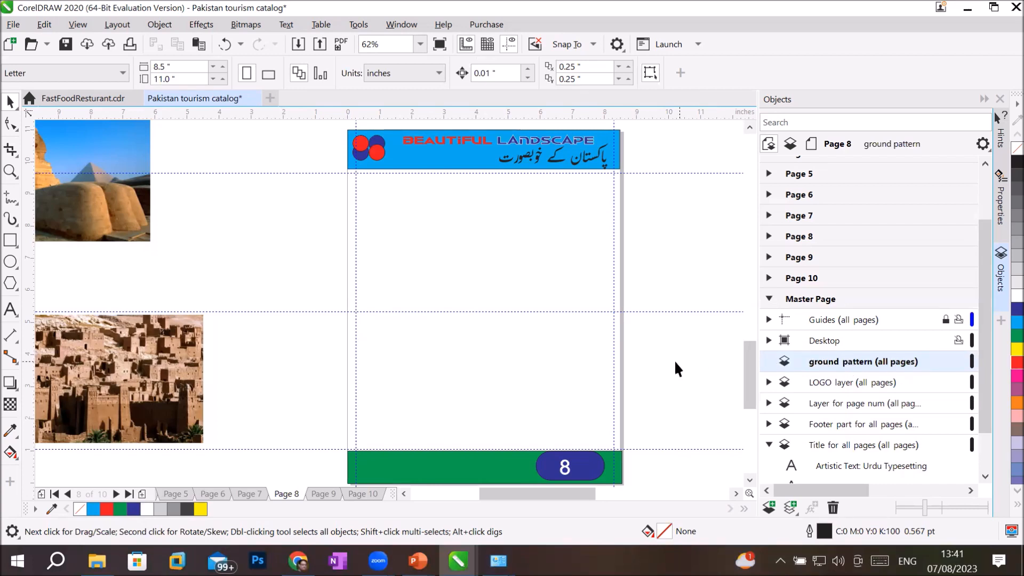
left_click(8, 202)
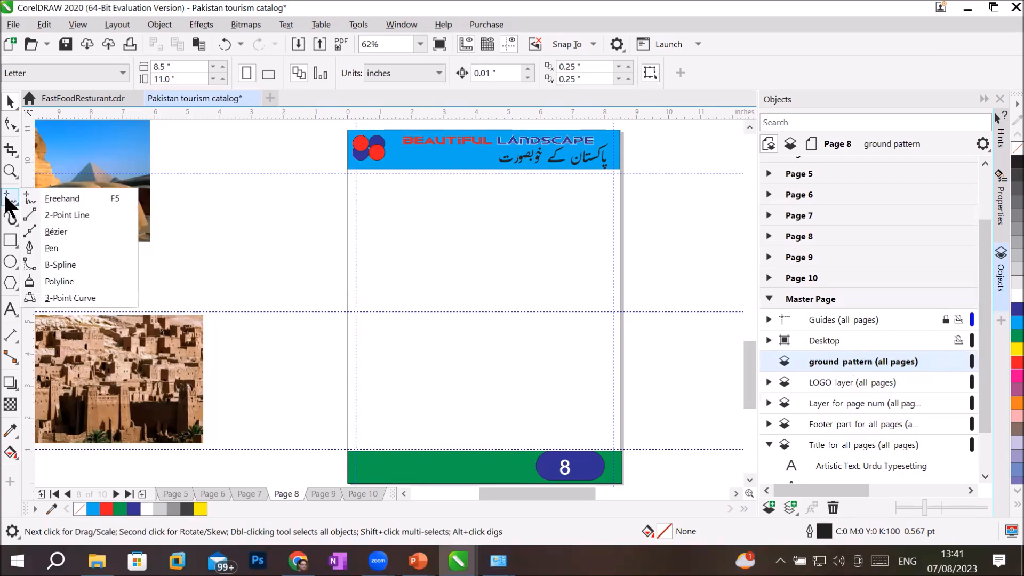
left_click(80, 214)
left_click_drag(355, 188, 617, 190)
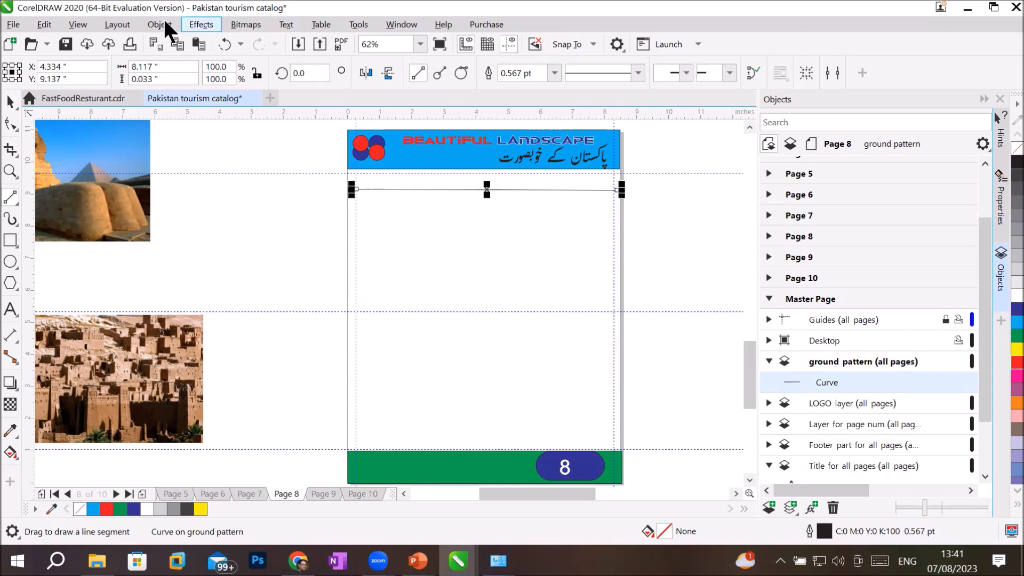
left_click(201, 24)
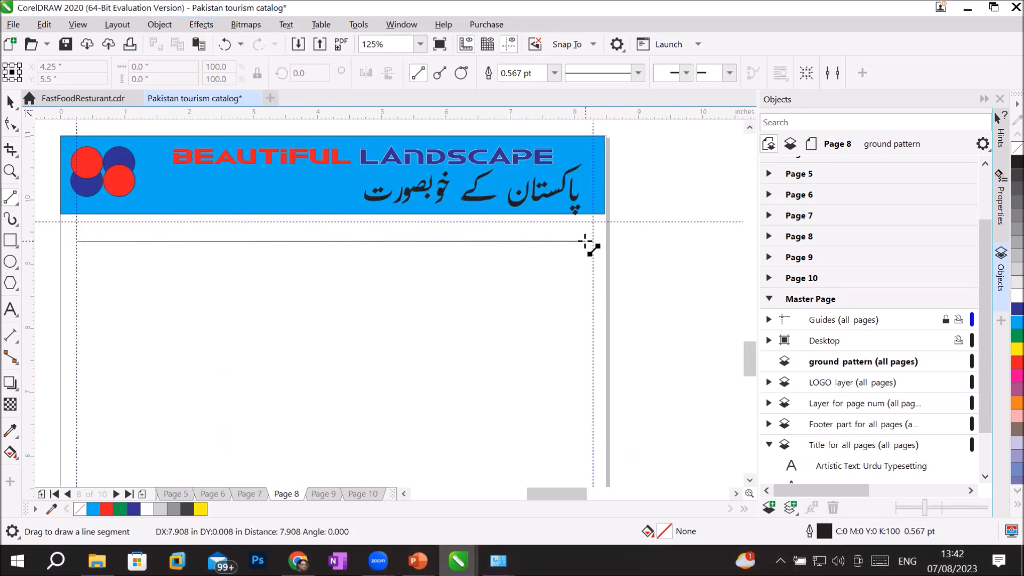
left_click_drag(589, 240, 597, 241)
left_click(12, 238)
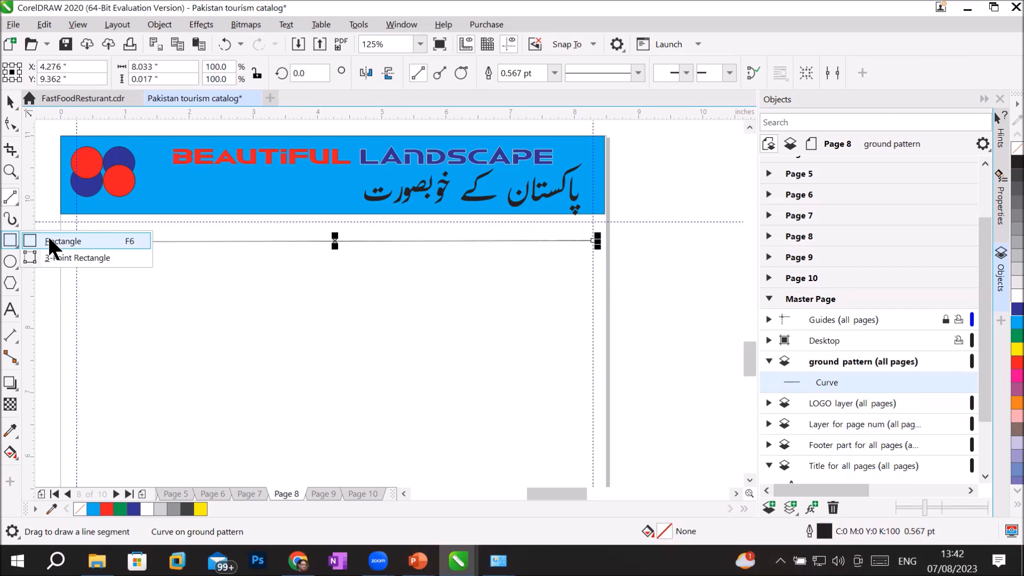
left_click(10, 261)
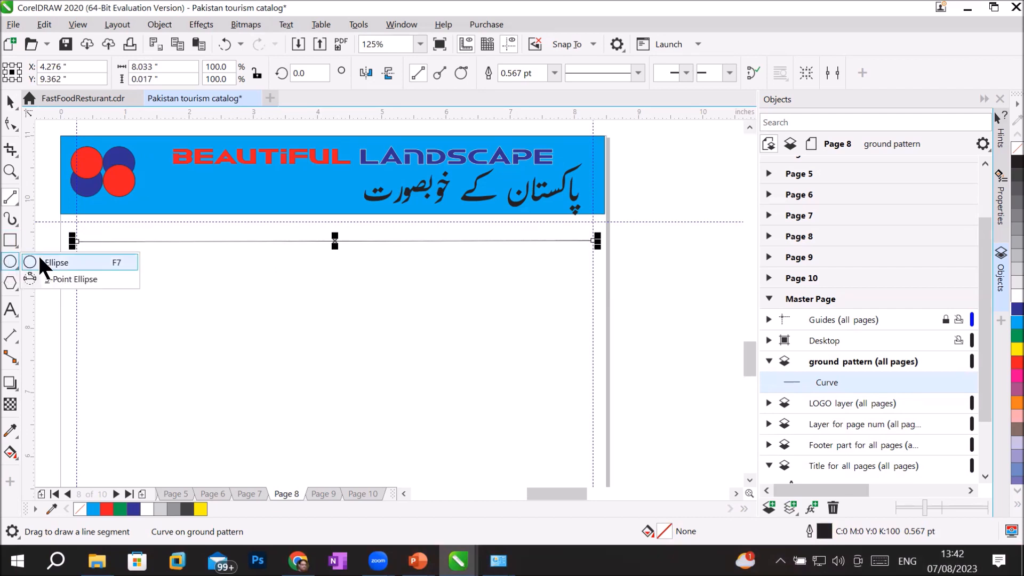
left_click(12, 281)
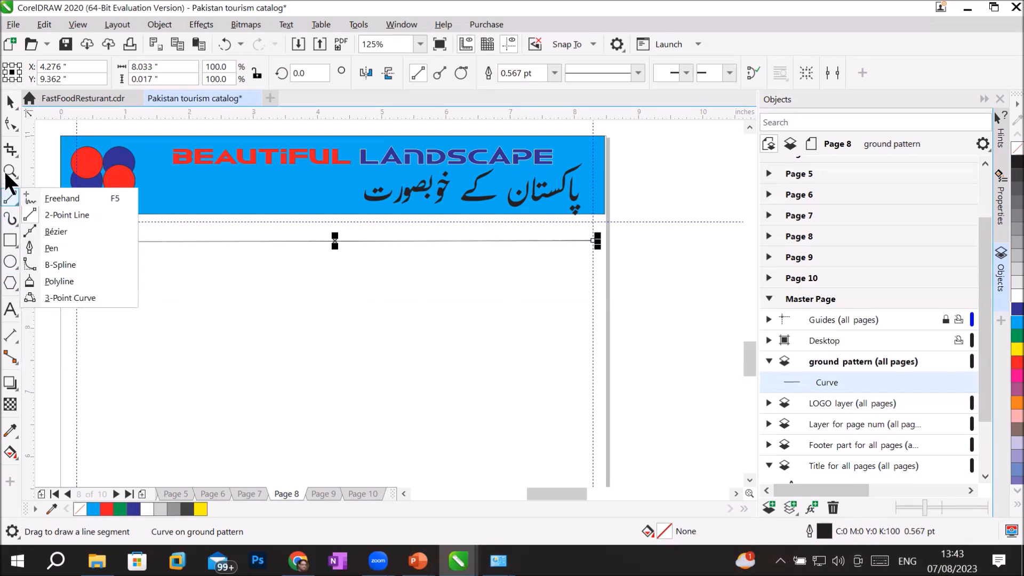
mouse_move(7, 199)
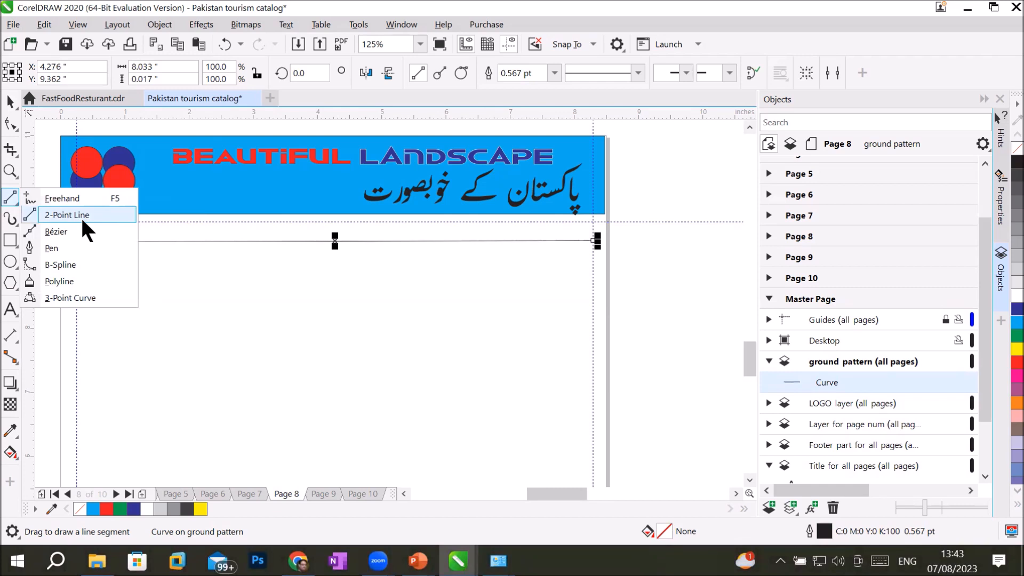
left_click(81, 216)
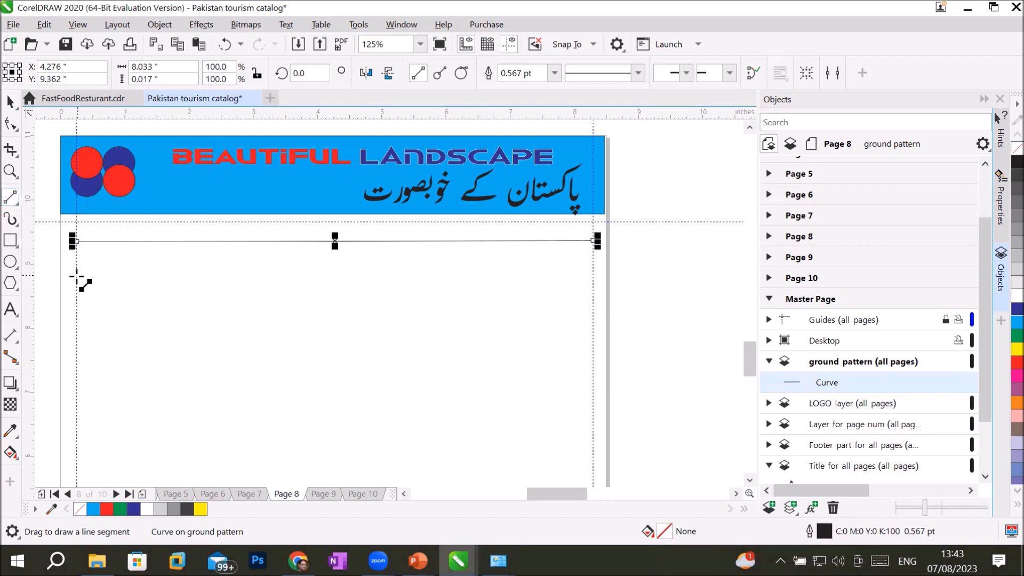
left_click_drag(77, 278, 594, 274)
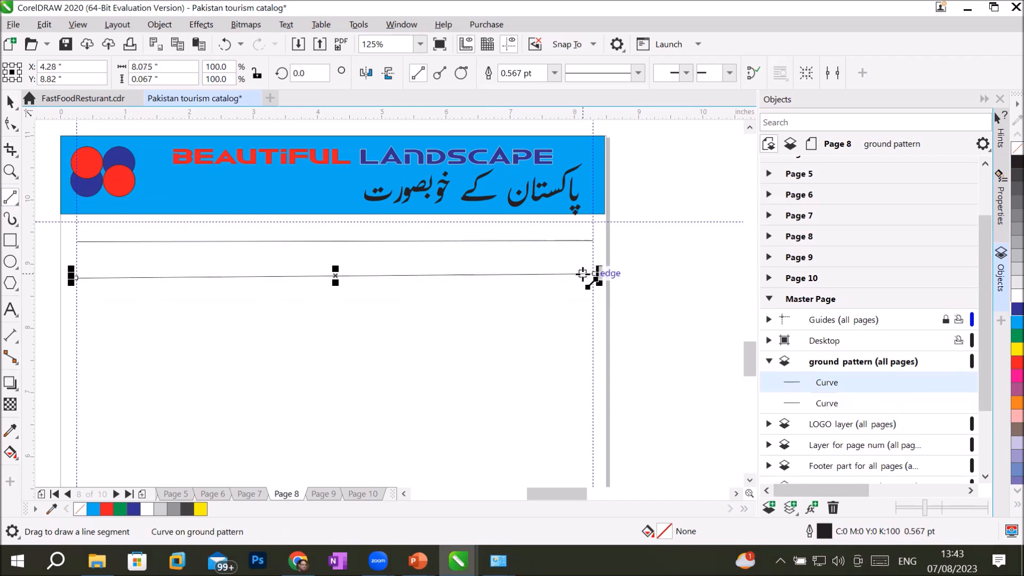
key("Delete")
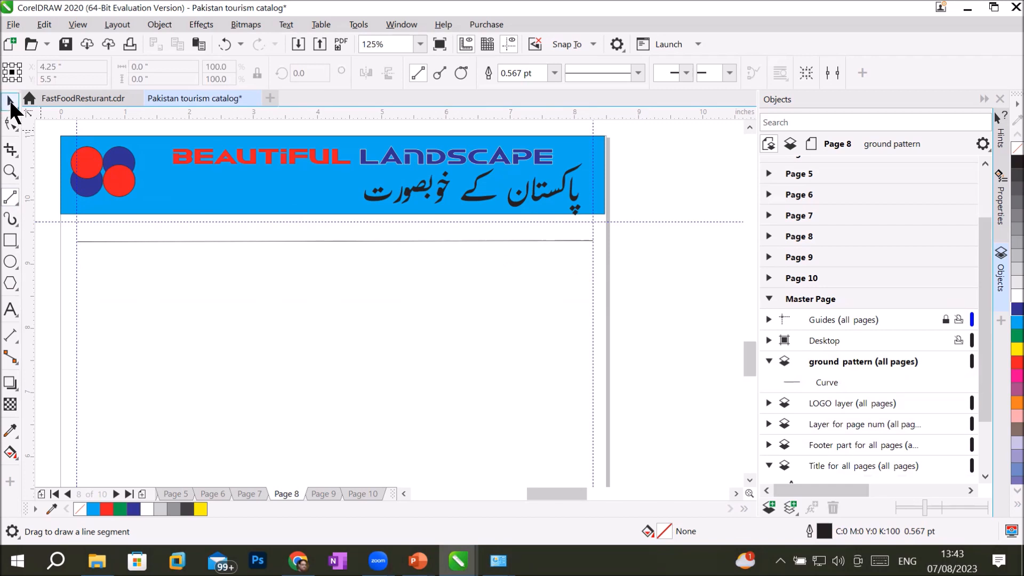
left_click(11, 101)
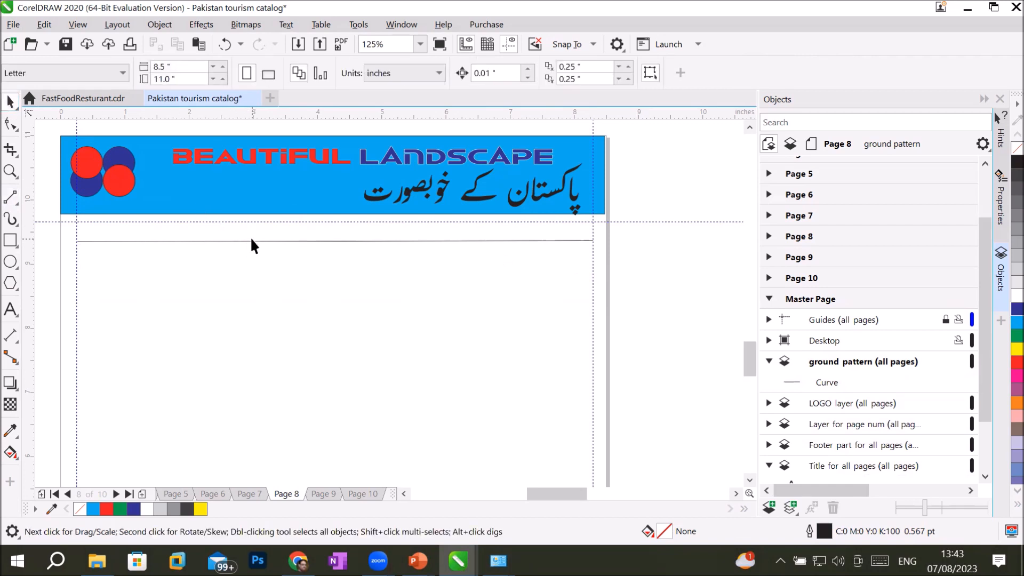
Step: Give the line under the header an 8.0 pt outline, keeping it solid after trying dashes
left_click(286, 239)
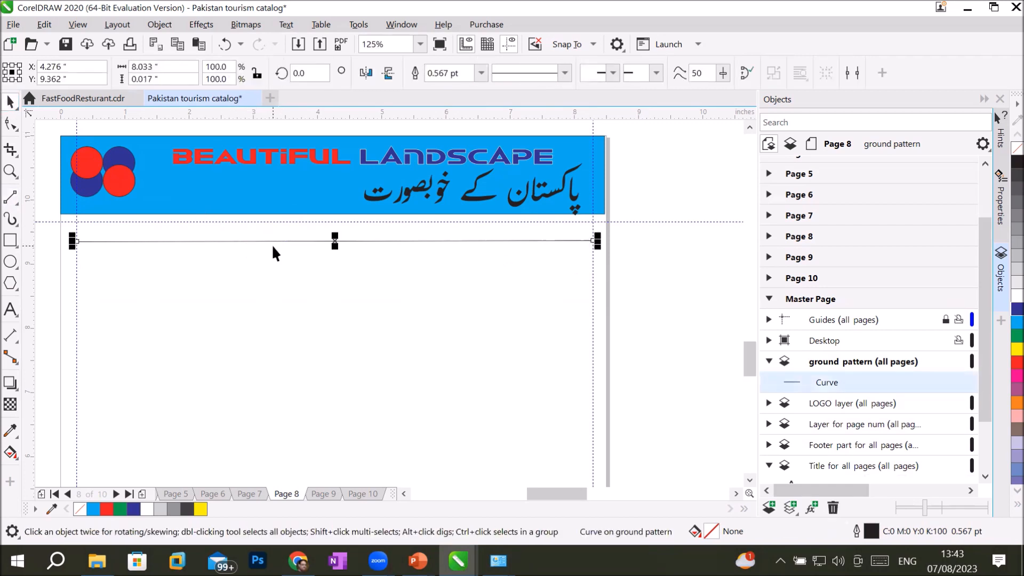
left_click(481, 72)
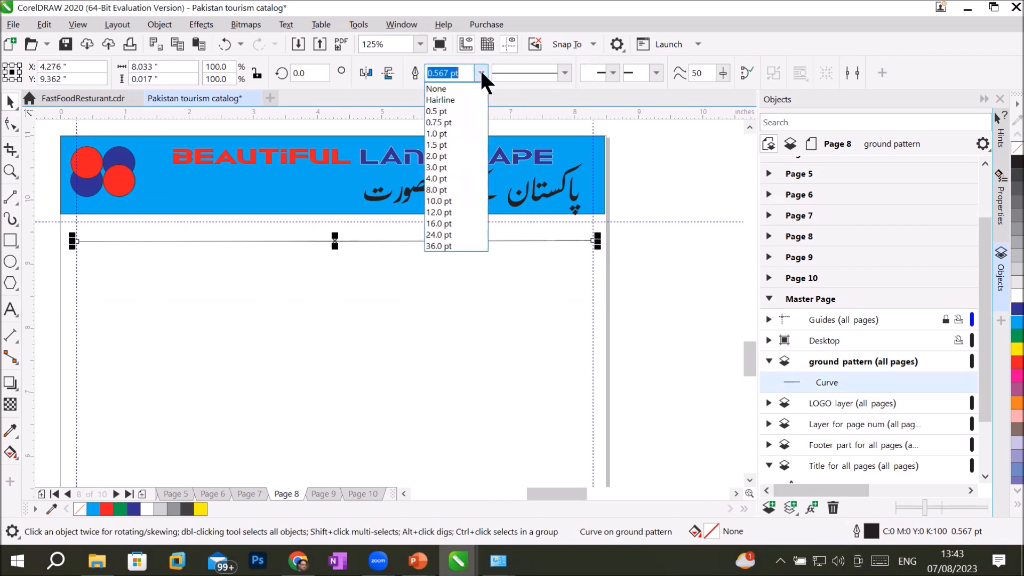
left_click(444, 189)
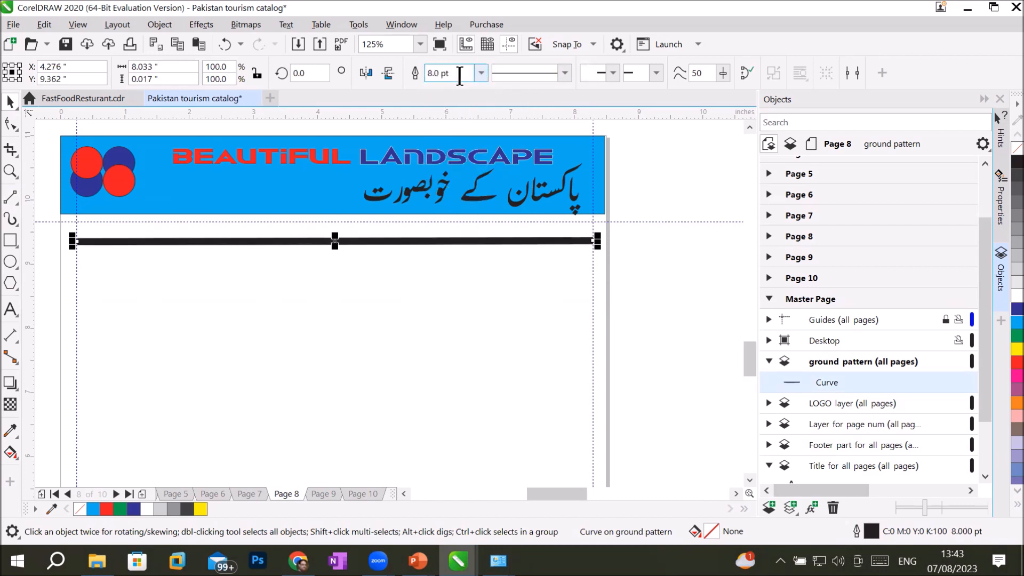
left_click(563, 73)
left_click(563, 116)
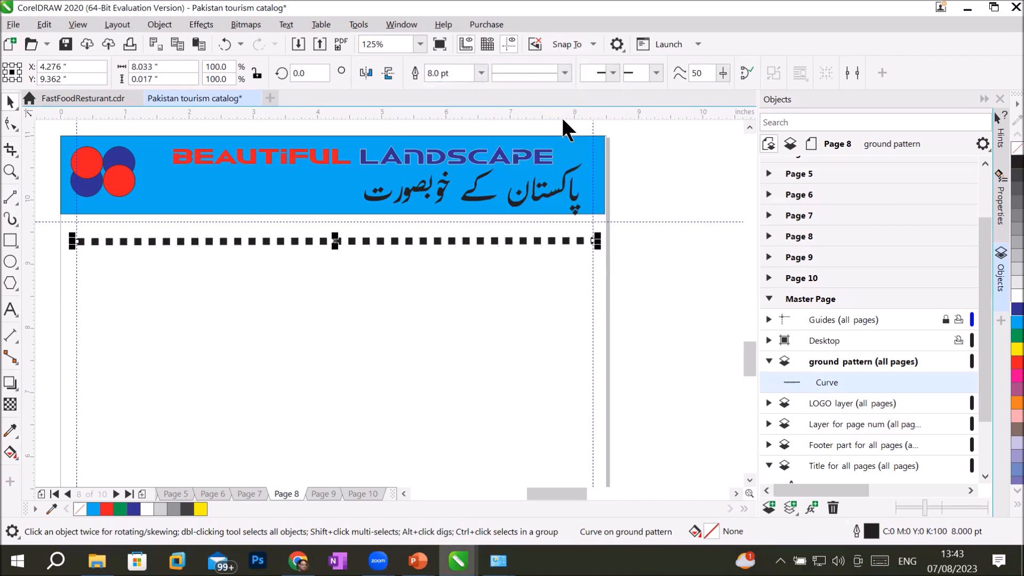
left_click(564, 73)
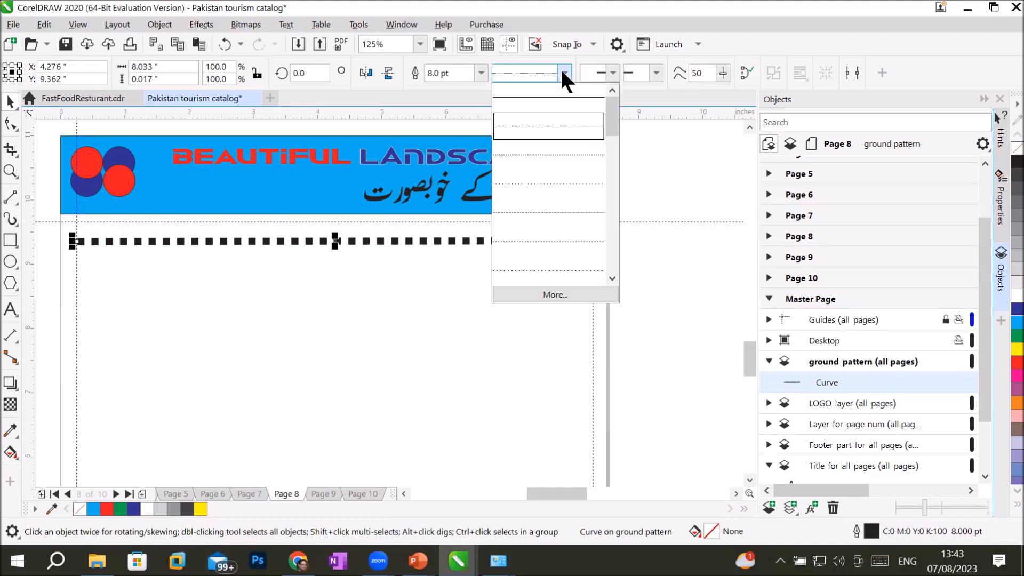
left_click(548, 239)
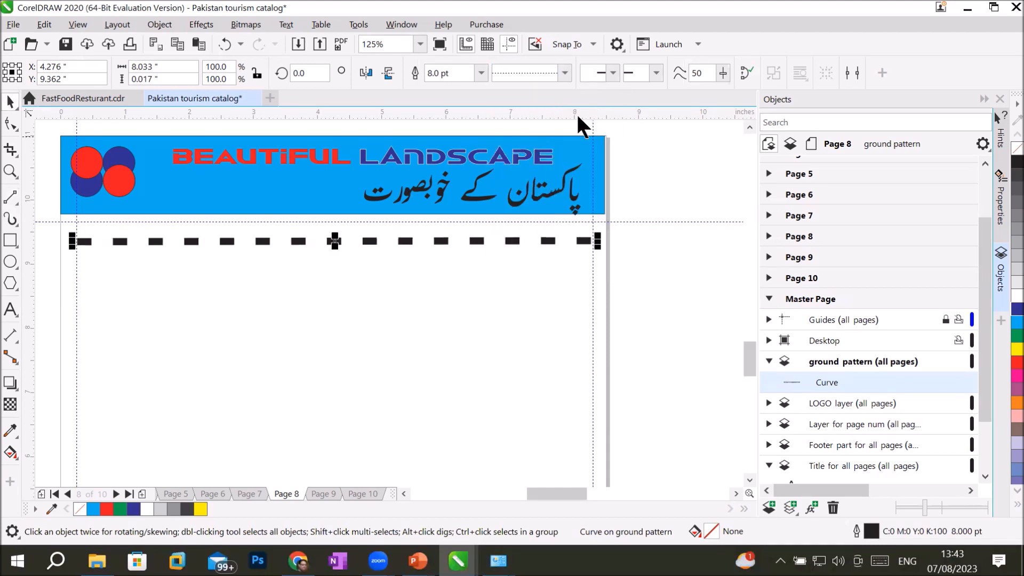
left_click(563, 73)
left_click(564, 95)
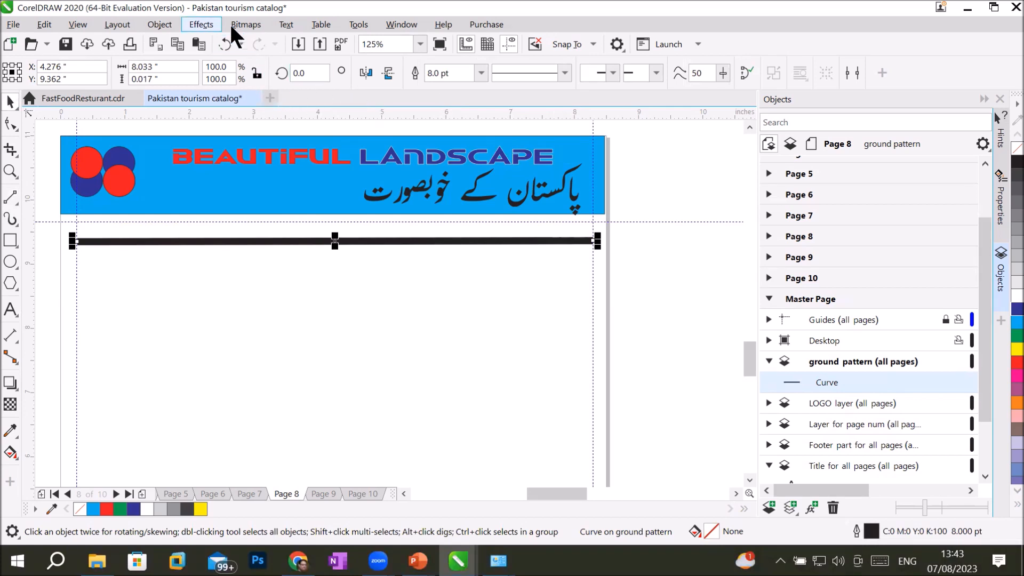
left_click(169, 24)
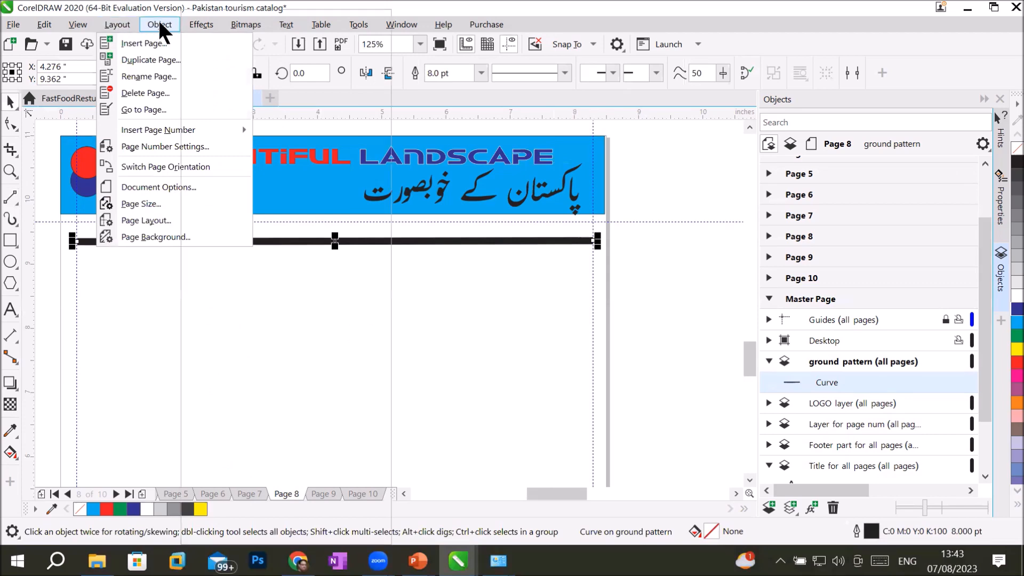
left_click(166, 22)
left_click(193, 23)
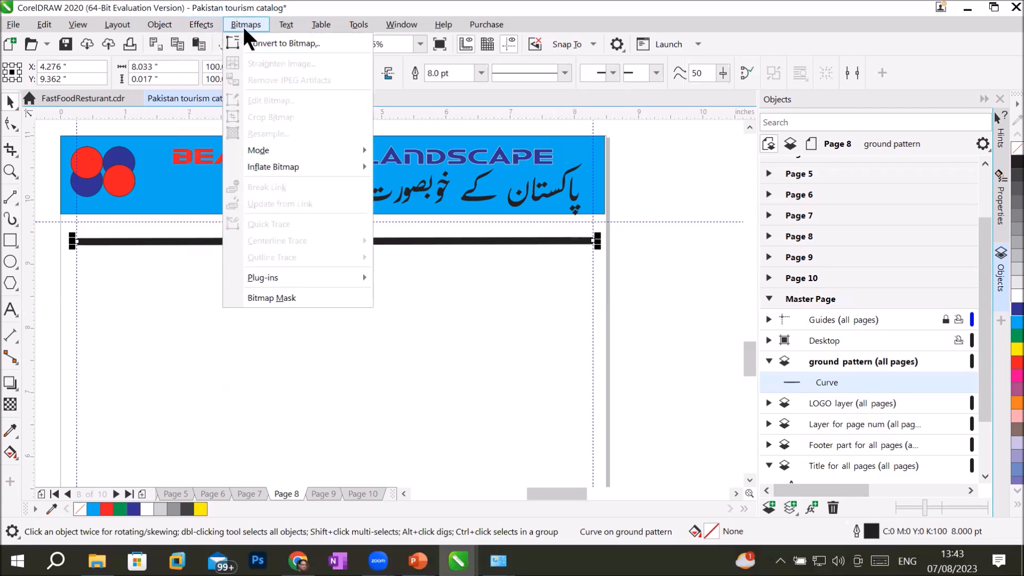
mouse_move(273, 25)
mouse_move(205, 35)
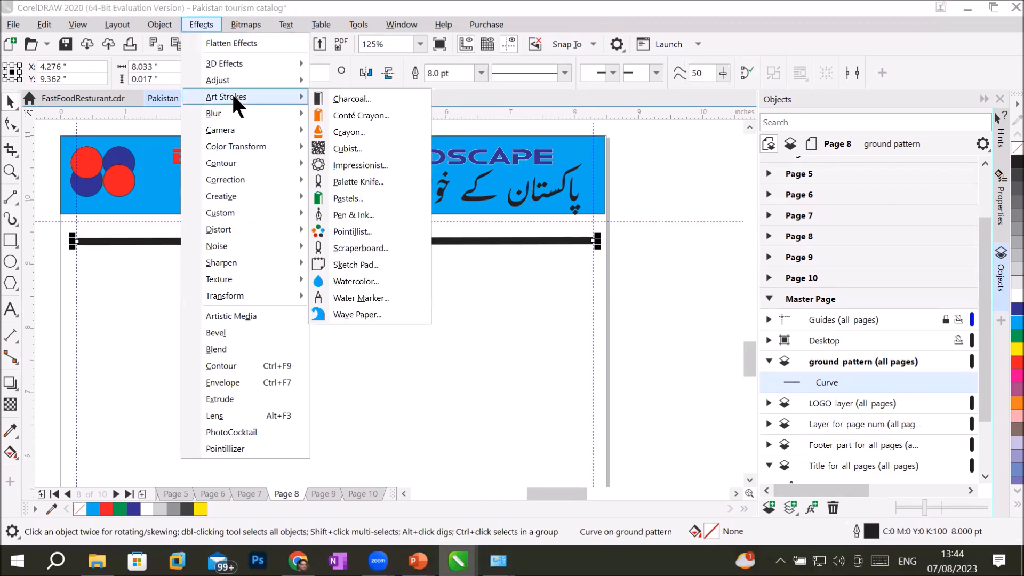
mouse_move(266, 229)
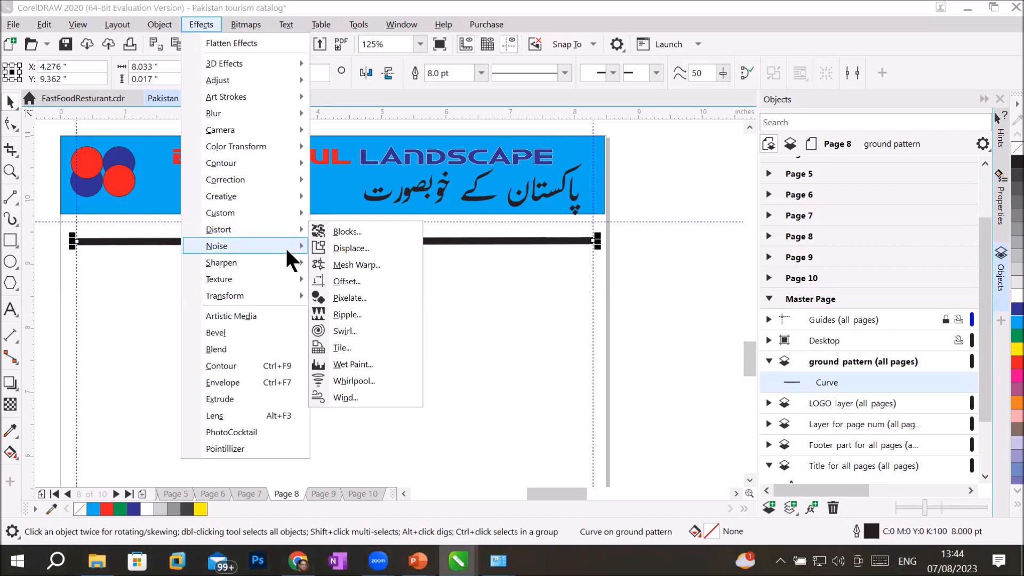
mouse_move(286, 250)
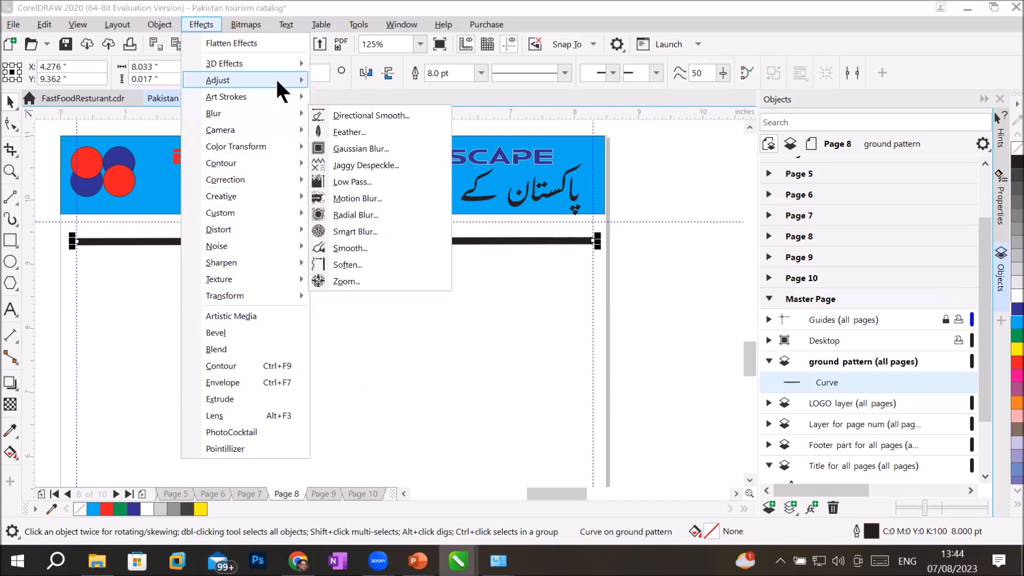
mouse_move(276, 75)
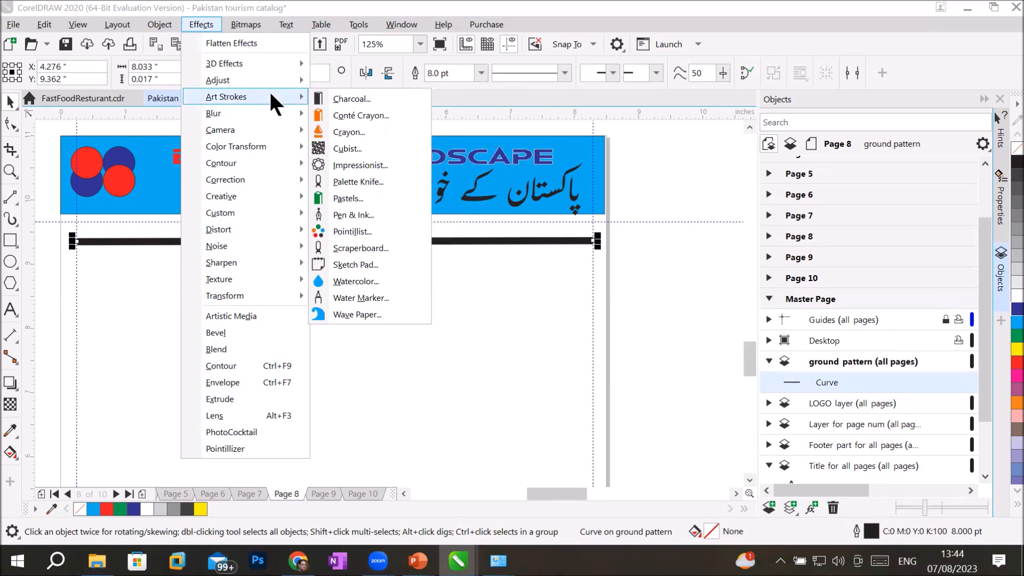
mouse_move(158, 26)
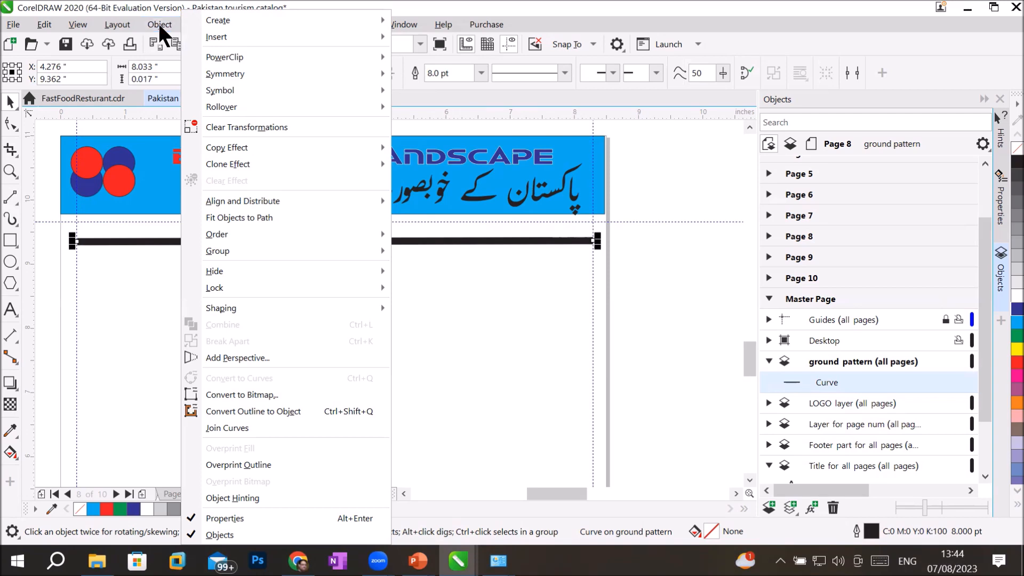
Step: Duplicate the thick line downward with Ctrl+R repeats into twelve evenly spaced lines, then select all
left_click(158, 23)
scroll(307, 238, "down", 5)
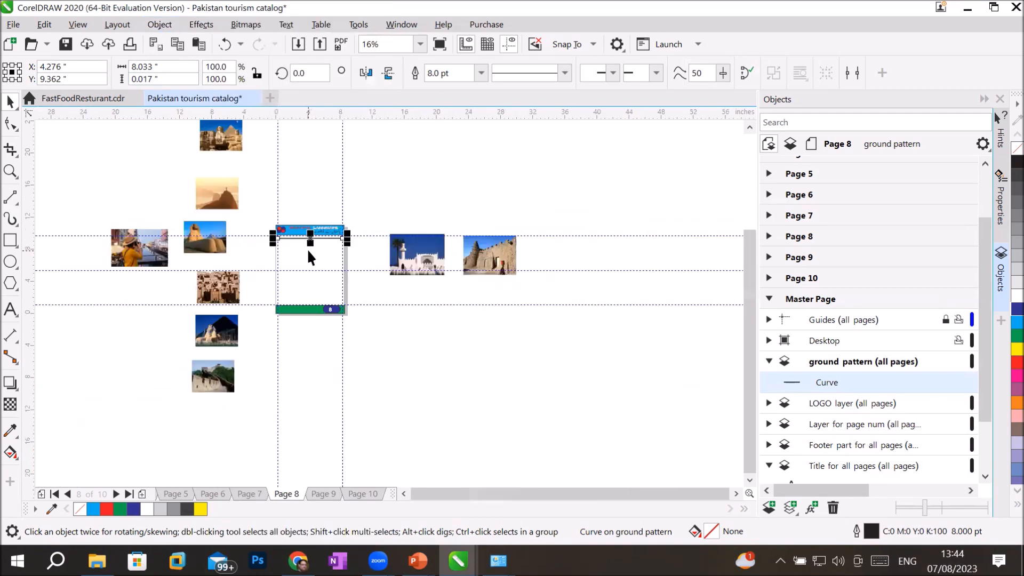
scroll(306, 249, "up", 1)
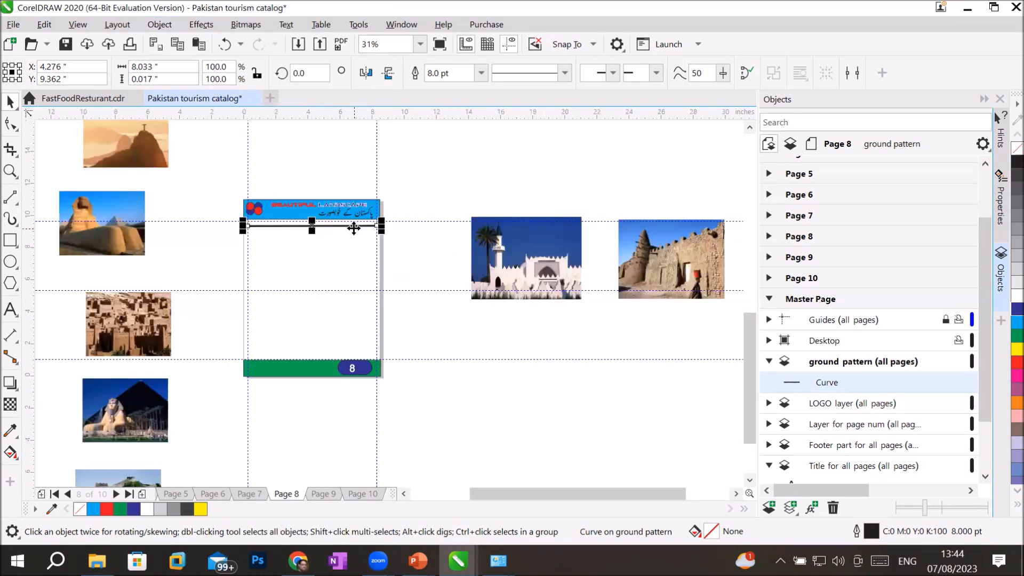
left_click_drag(354, 228, 353, 239)
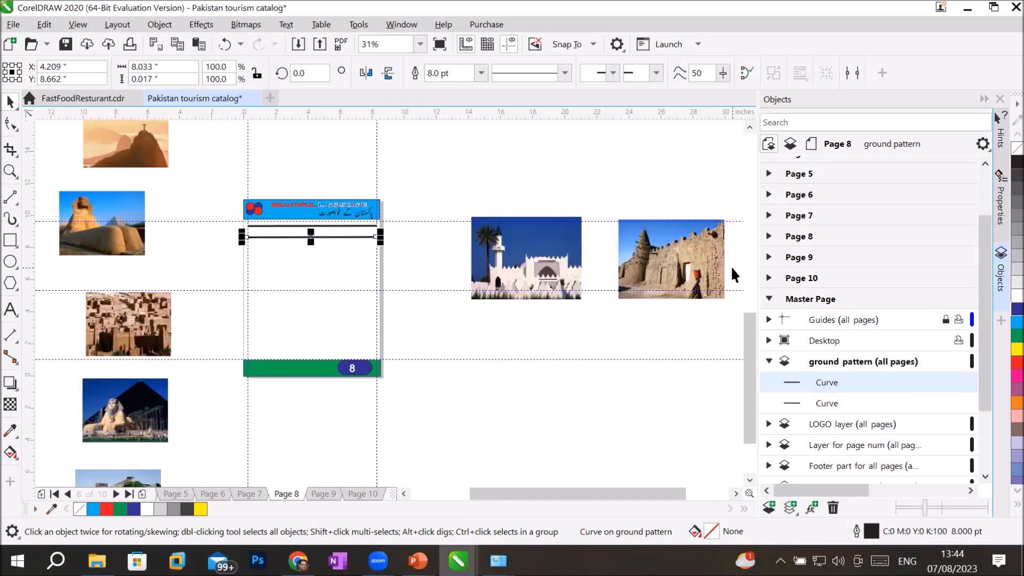
key("ctrl+r")
key("ctrl+r")
key("ctrl+r")
key("ctrl+r")
key("ctrl+r")
key("ctrl+r")
key("ctrl+r")
key("ctrl+r")
key("ctrl+r")
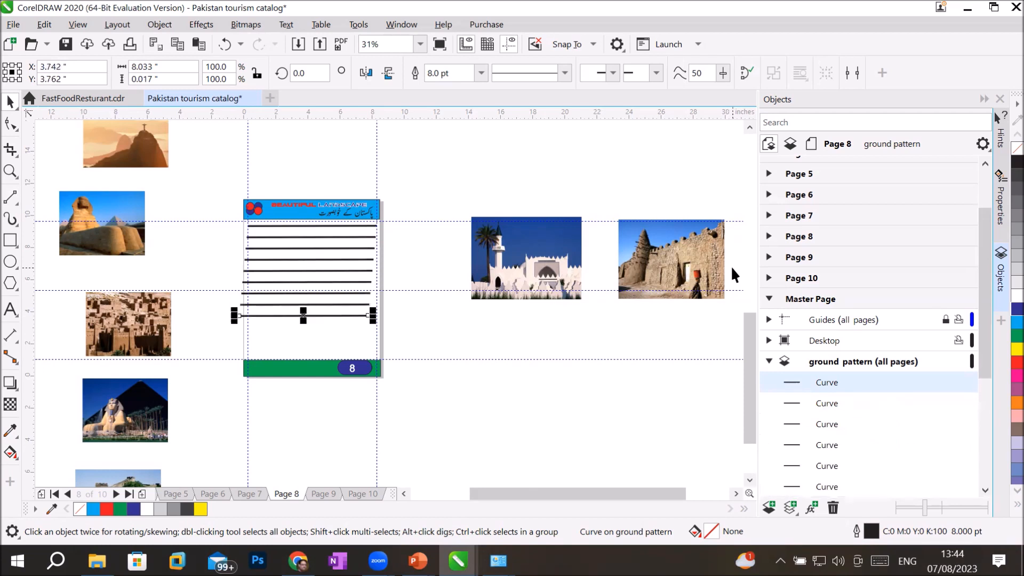
key("ctrl+r")
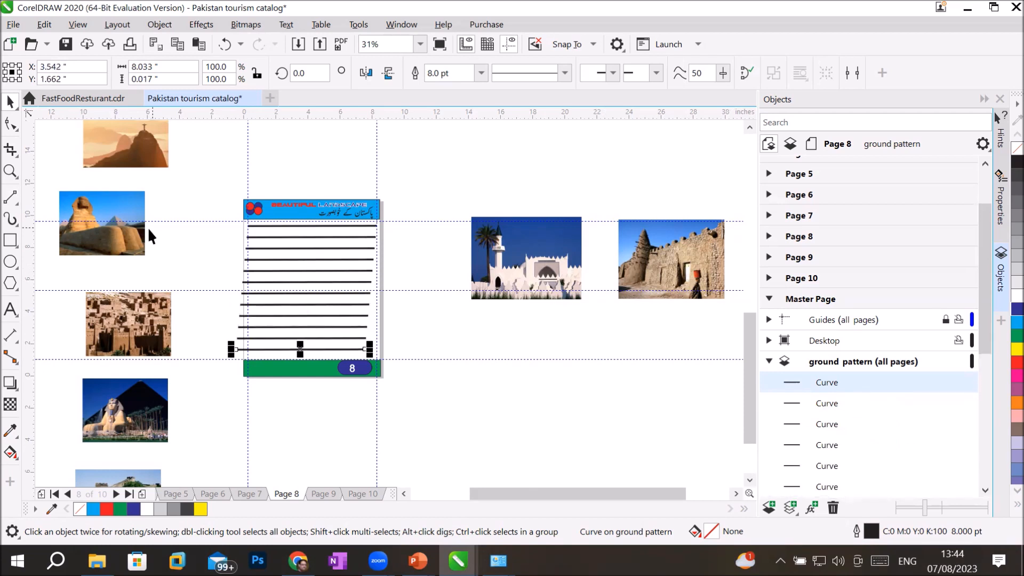
left_click_drag(196, 221, 403, 348)
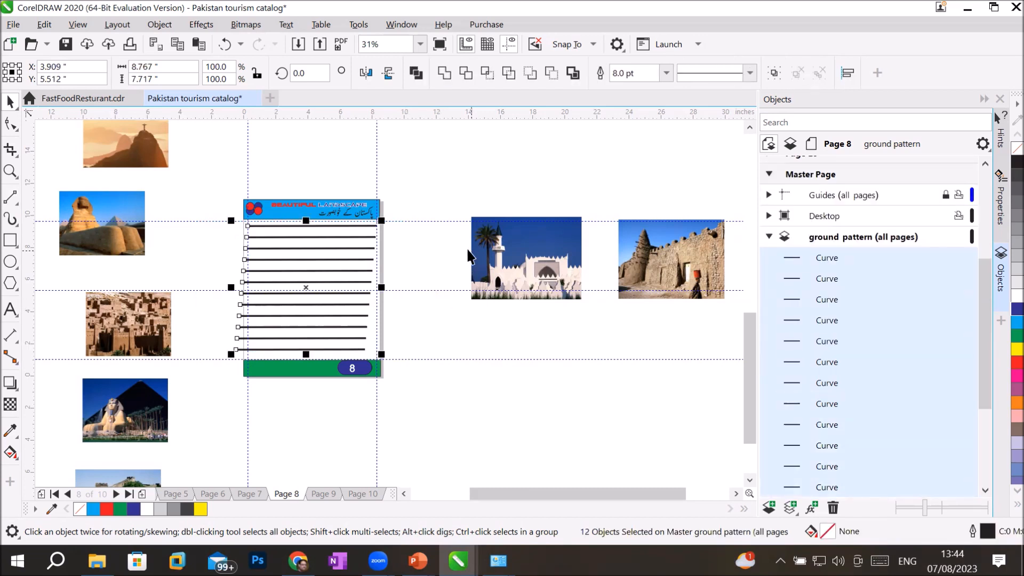
Step: Give the twelve lines a light grey solid outline, then zoom to view Page 8
right_click(1004, 288)
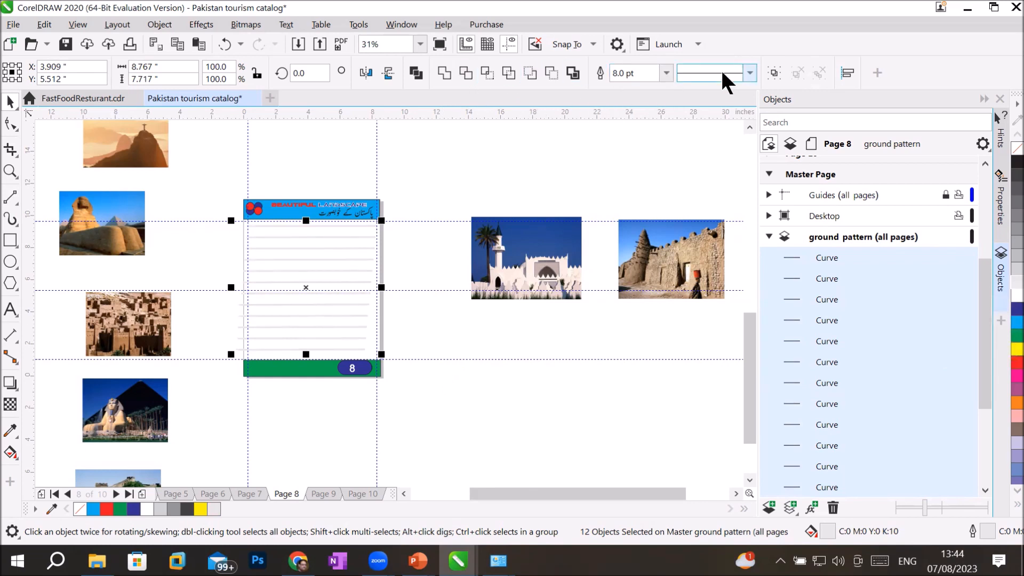
left_click(744, 70)
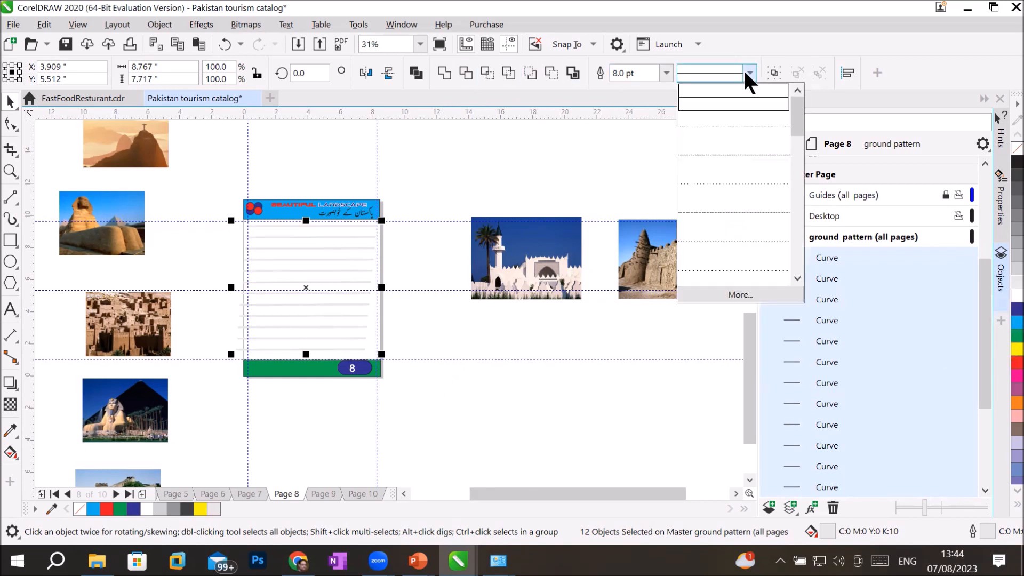
left_click(734, 98)
left_click(238, 373)
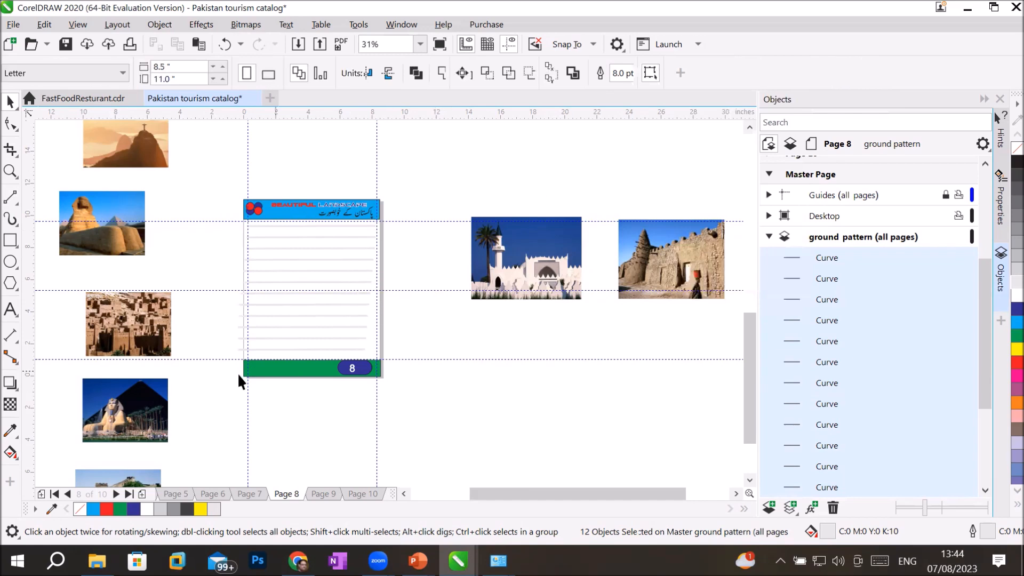
scroll(238, 279, "up", 3)
scroll(458, 308, "down", 3)
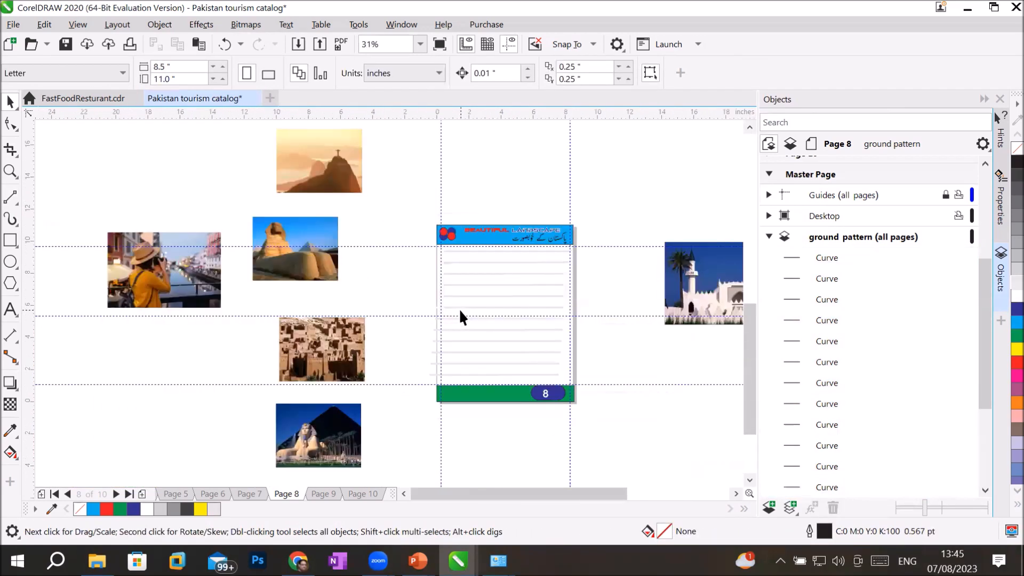
scroll(589, 325, "up", 3)
scroll(479, 320, "down", 5)
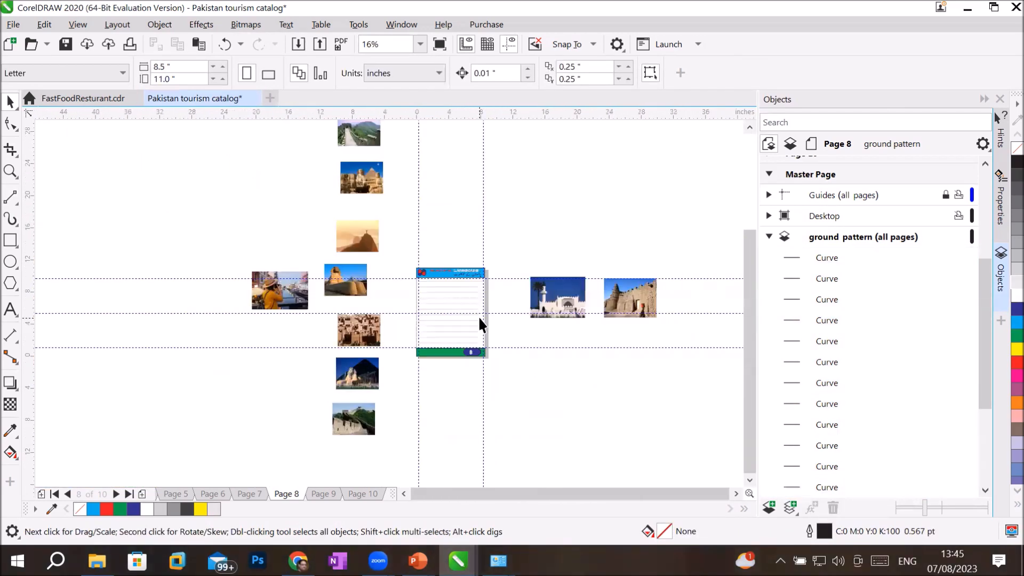
scroll(479, 320, "up", 4)
scroll(479, 320, "down", 2)
scroll(479, 320, "up", 2)
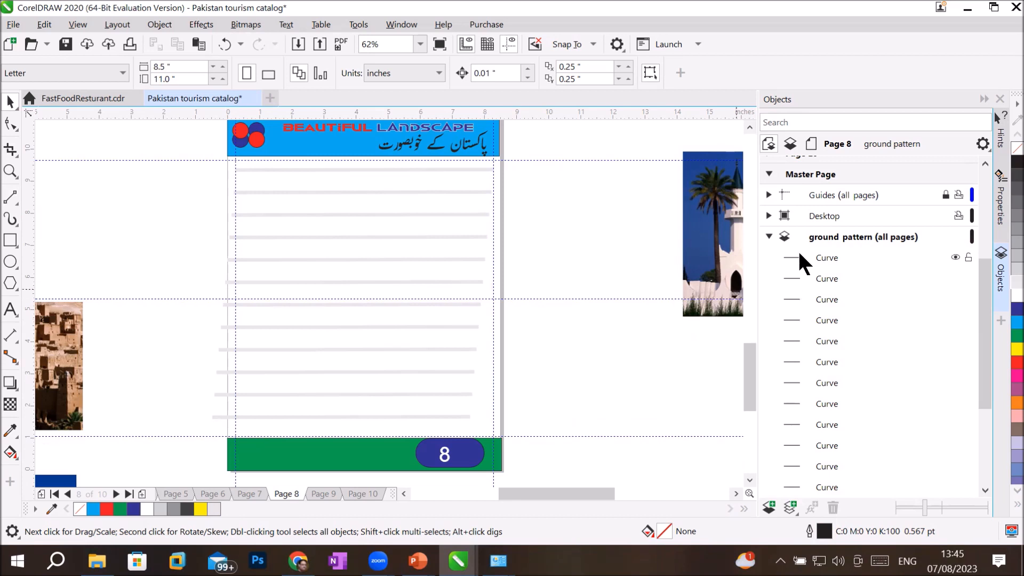
Step: Shrink the Urdu title to 35.33 pt at the header's right, with narrower BEAUTIFUL LANDSCAPE beneath
left_click(768, 237)
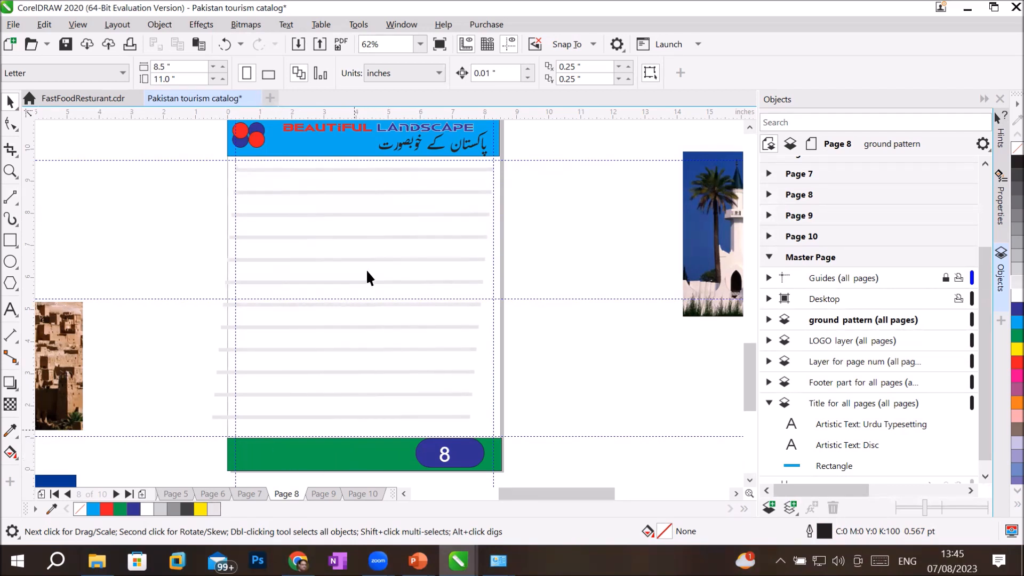
left_click(344, 129)
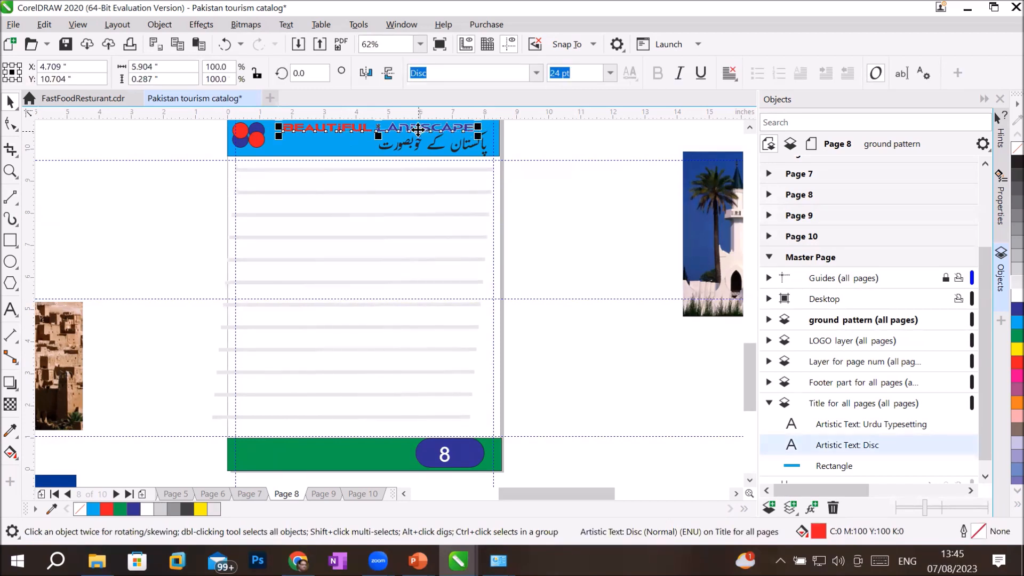
left_click_drag(414, 129, 395, 159)
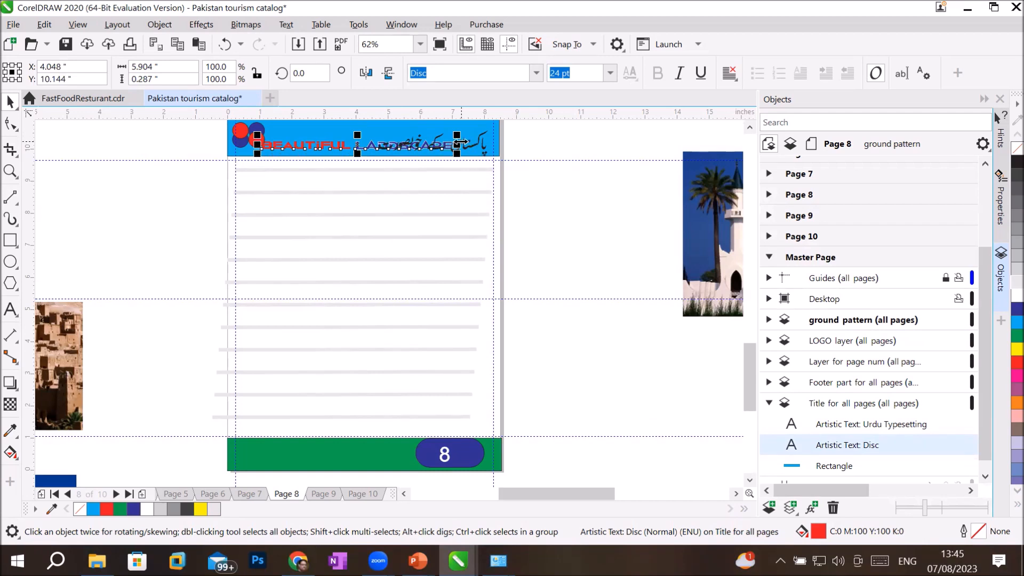
left_click_drag(457, 143, 389, 144)
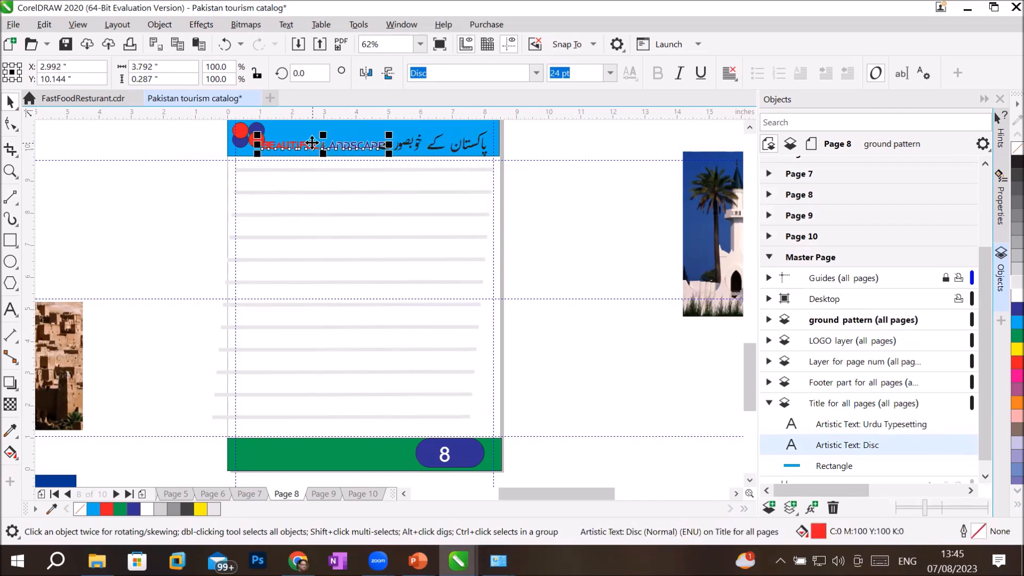
left_click_drag(315, 146, 391, 155)
left_click(463, 150)
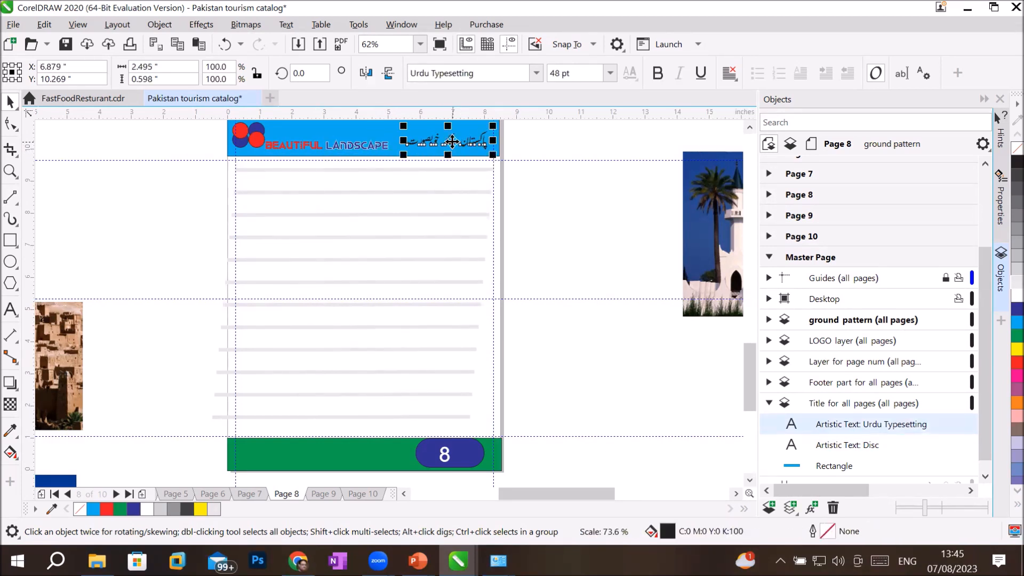
mouse_move(451, 140)
left_mouse_down()
mouse_move(464, 143)
mouse_move(459, 133)
left_mouse_up()
left_click_drag(367, 149, 469, 144)
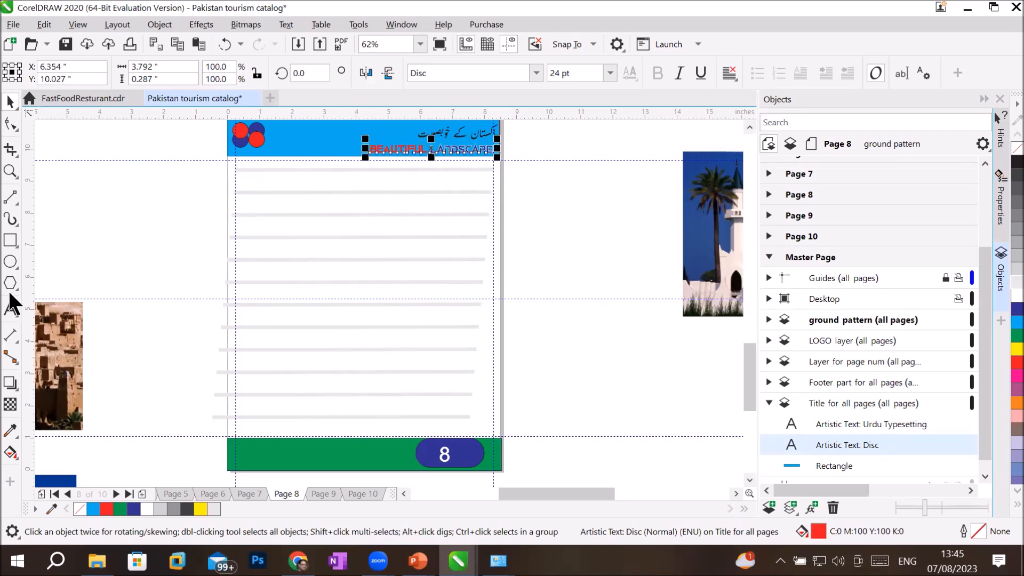
left_click(11, 308)
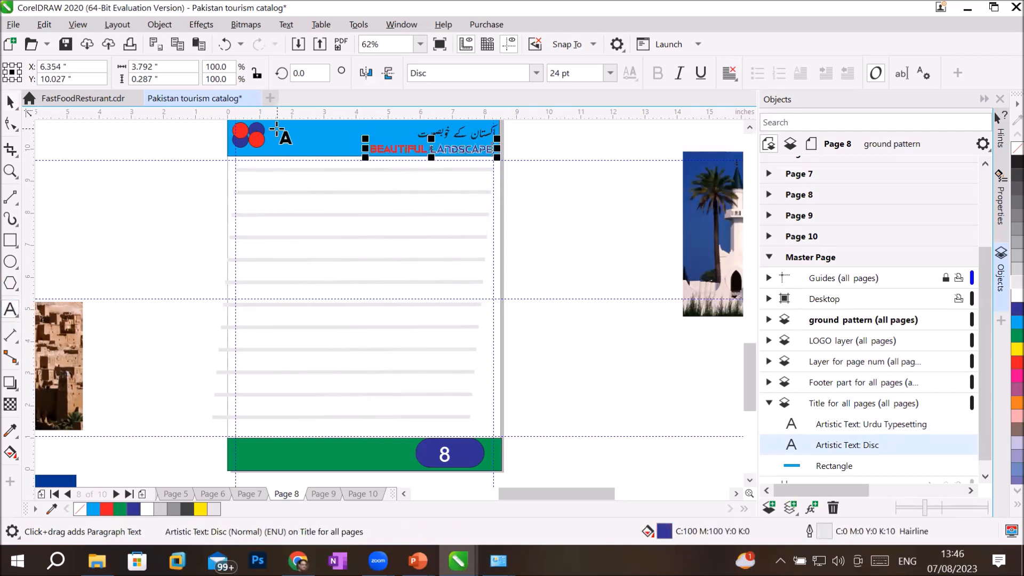
Step: Type the 'Pakistan Tourism' title in the header beside the logo and nudge it down-right
left_click(277, 128)
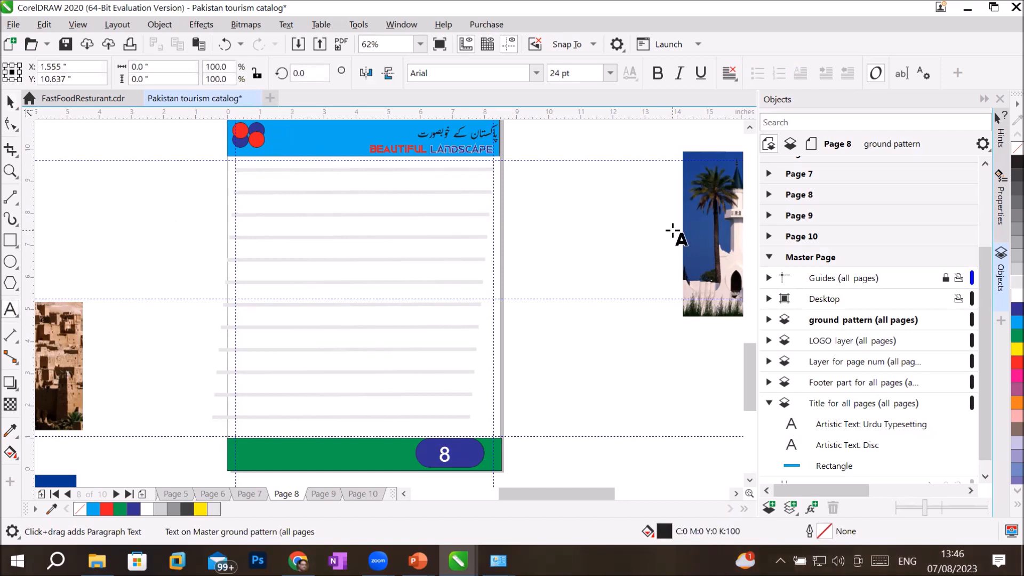
type("Pakist")
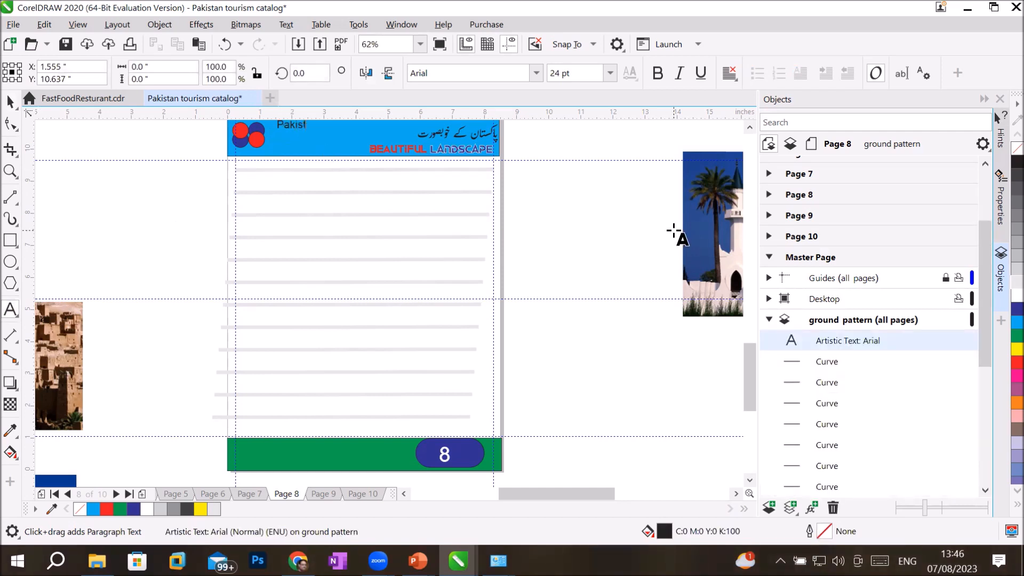
type("an Tourism")
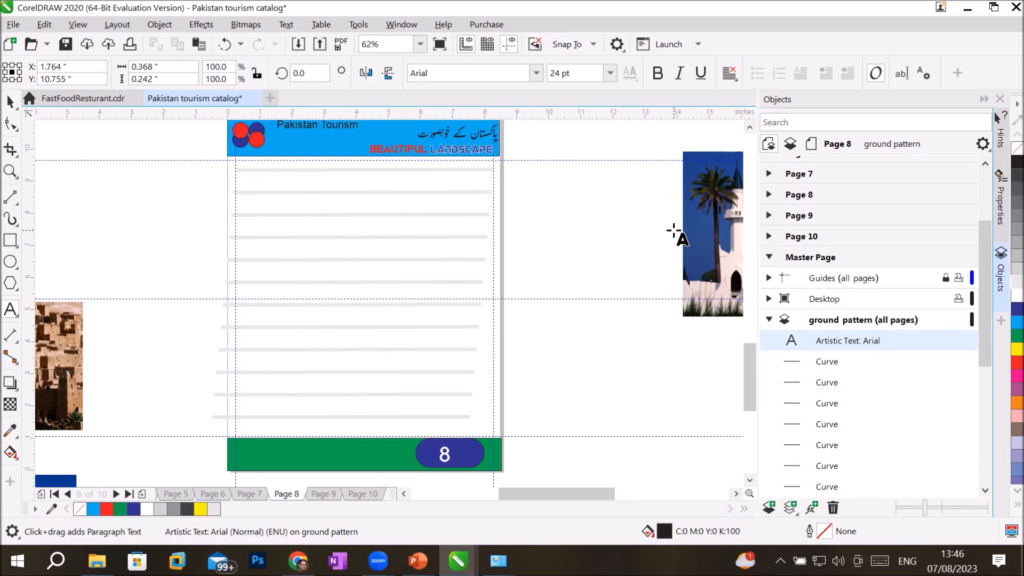
scroll(301, 130, "up", 4)
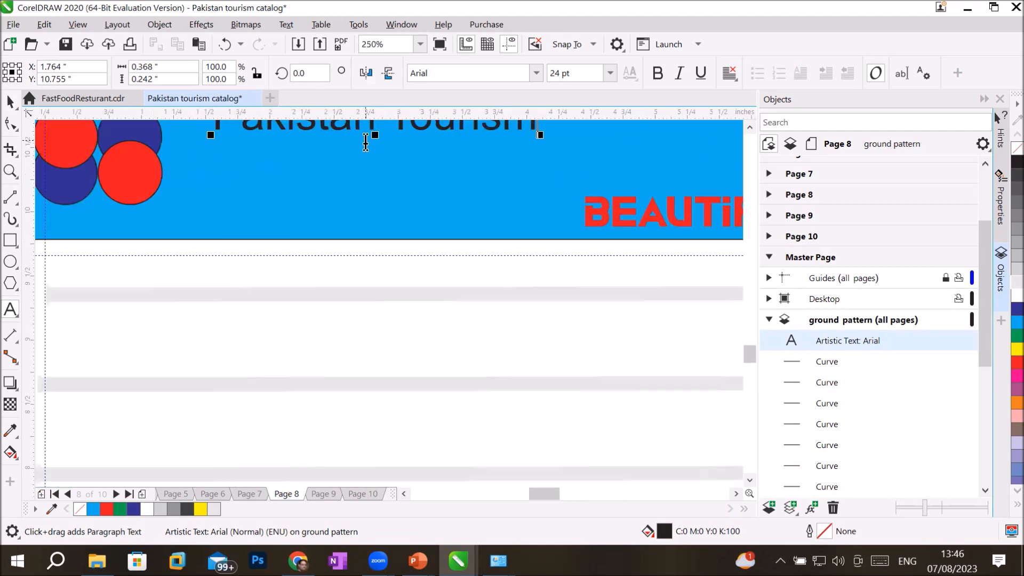
scroll(365, 142, "down", 2)
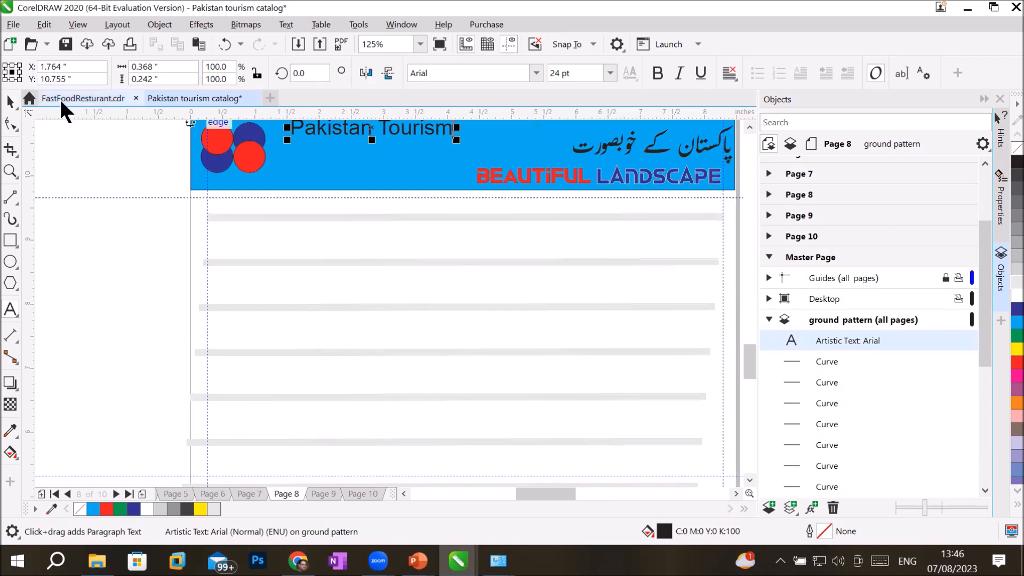
left_click(10, 102)
left_click_drag(371, 134, 379, 140)
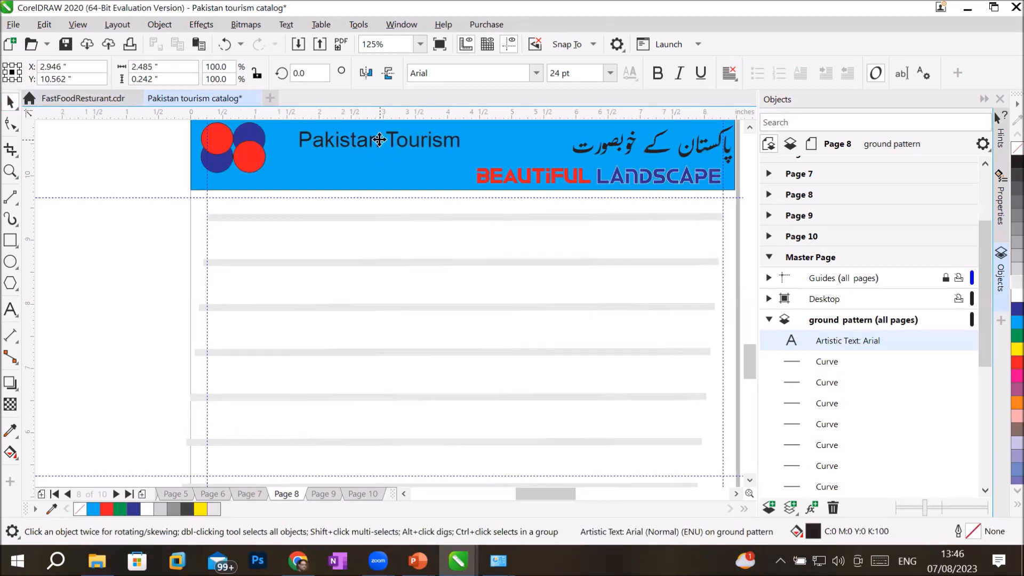
Step: Shrink BEAUTIFUL LANDSCAPE at the banner's right end and centre the Pakistan Tourism title in the header
left_click(482, 171)
left_click_drag(469, 160, 529, 168)
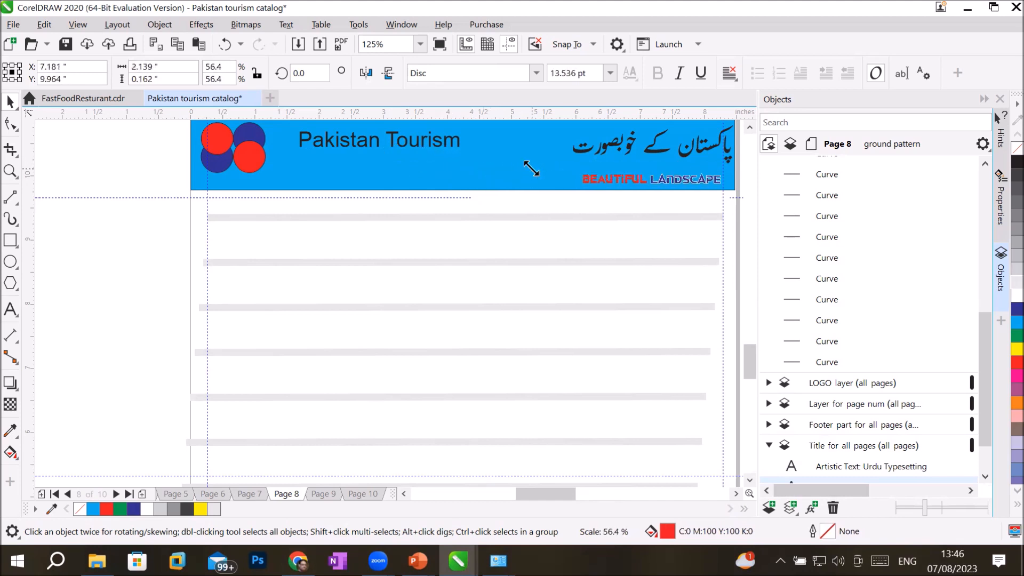
left_click(322, 143)
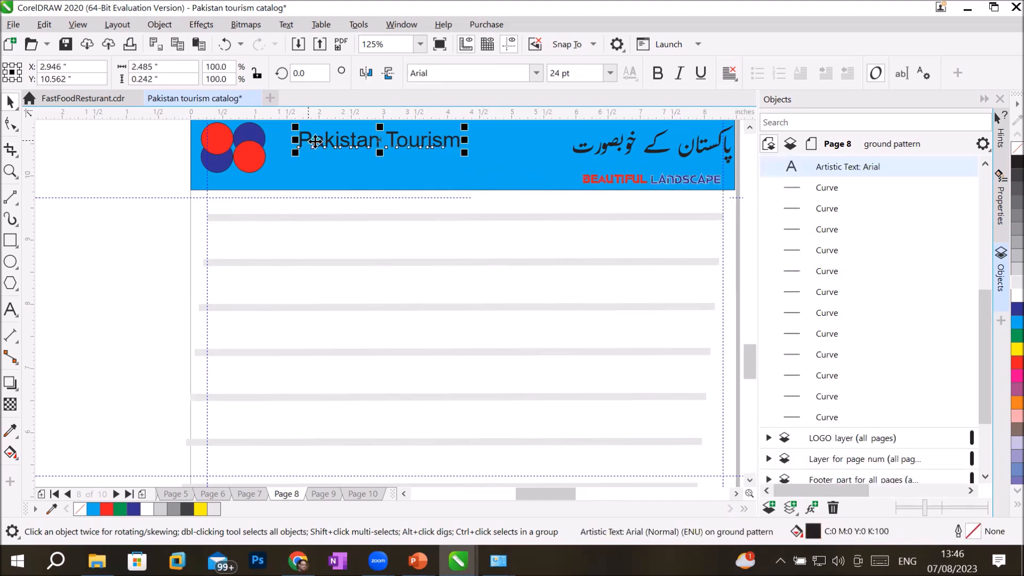
left_click_drag(378, 142, 430, 134)
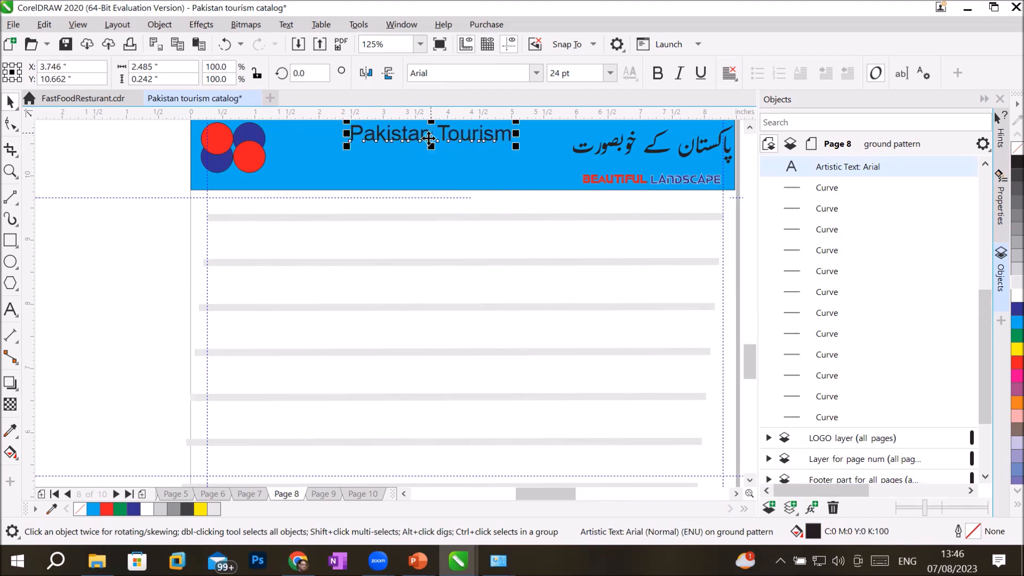
mouse_move(436, 139)
left_mouse_down()
mouse_move(425, 141)
mouse_move(435, 143)
left_mouse_up()
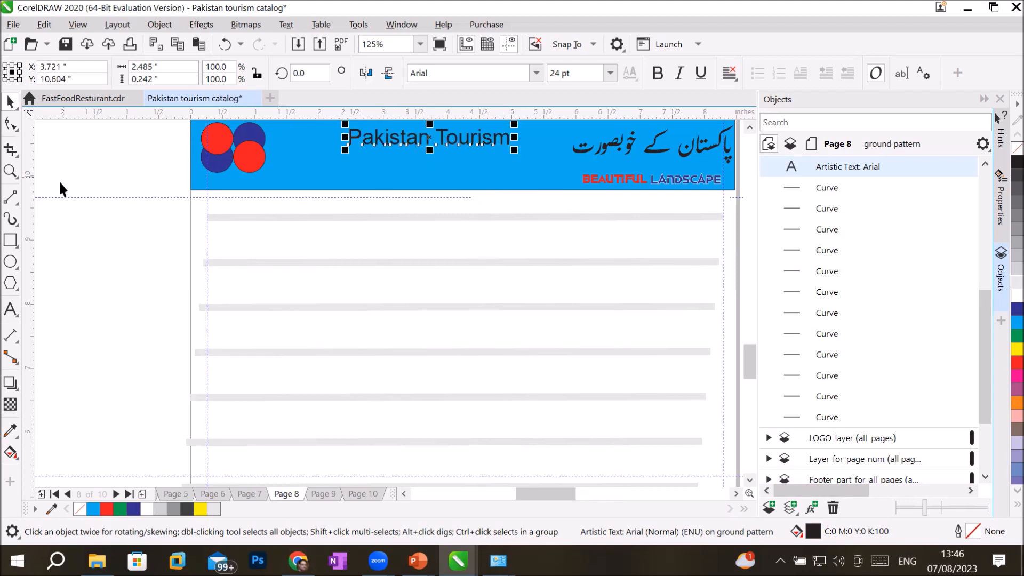
left_click(10, 310)
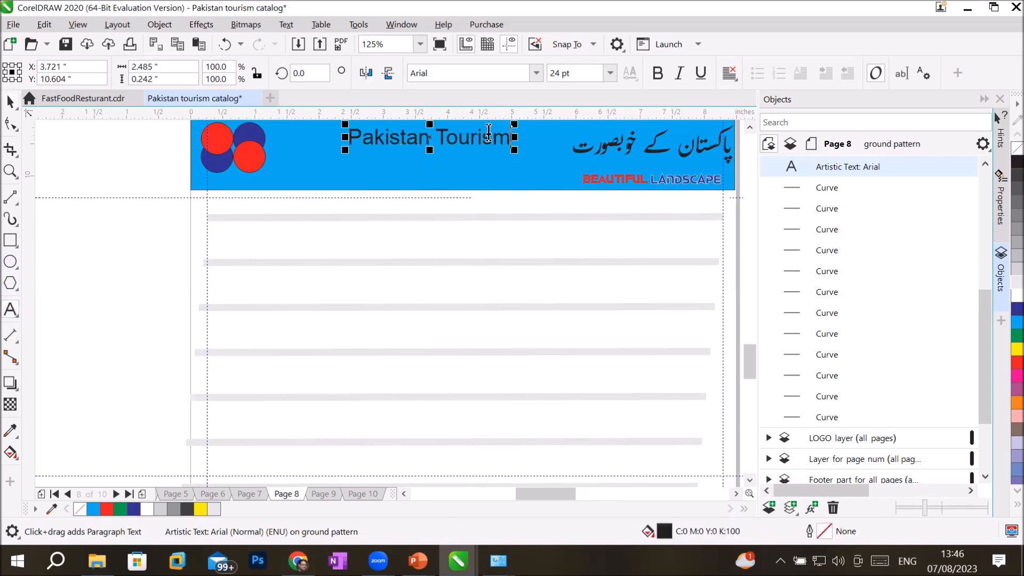
Step: Add a 'See world with us' line under Pakistan Tourism and set it to a smaller size, about 16 pt
key("Return")
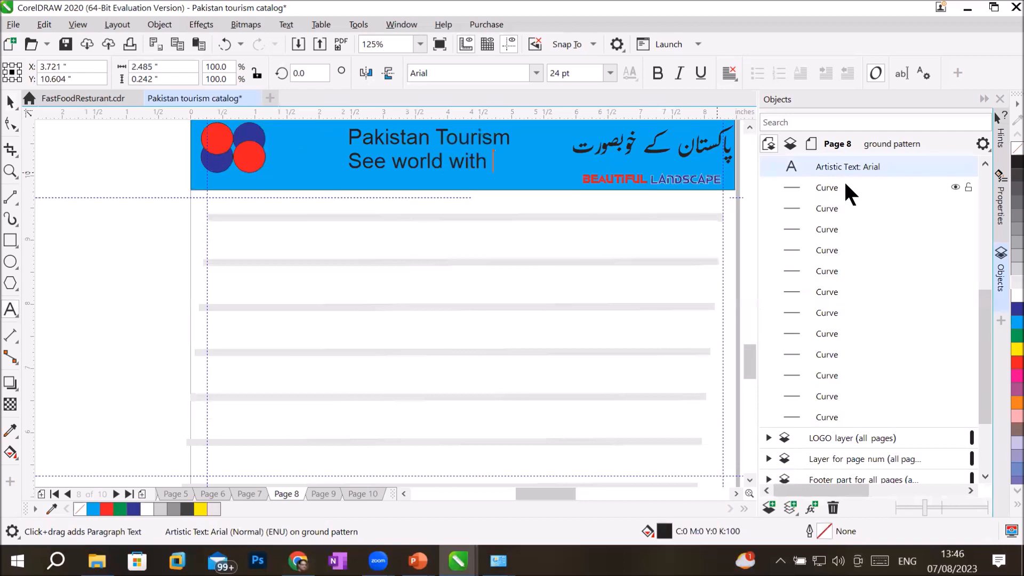
left_click(516, 160)
left_click_drag(516, 160, 308, 156)
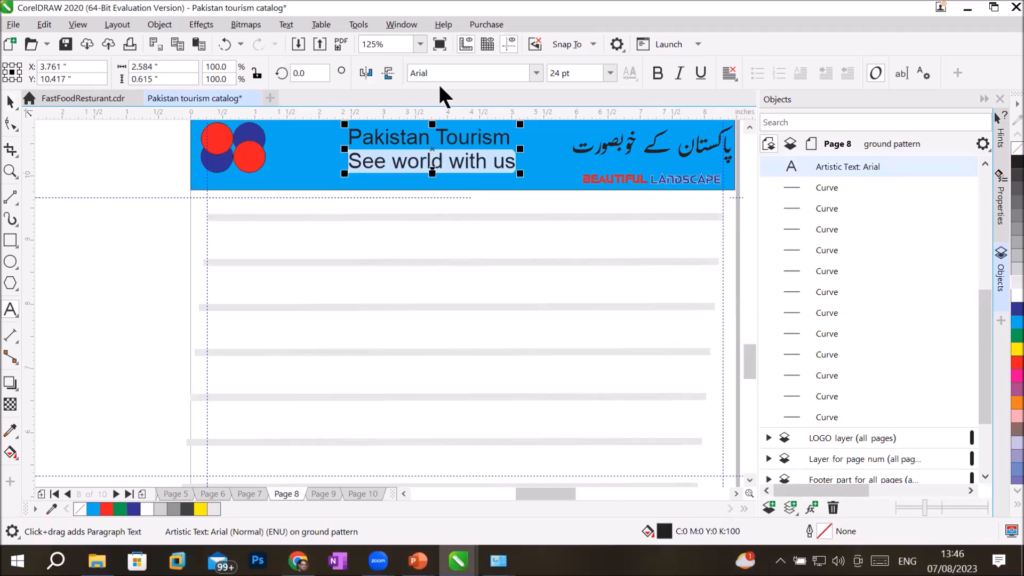
left_click(610, 73)
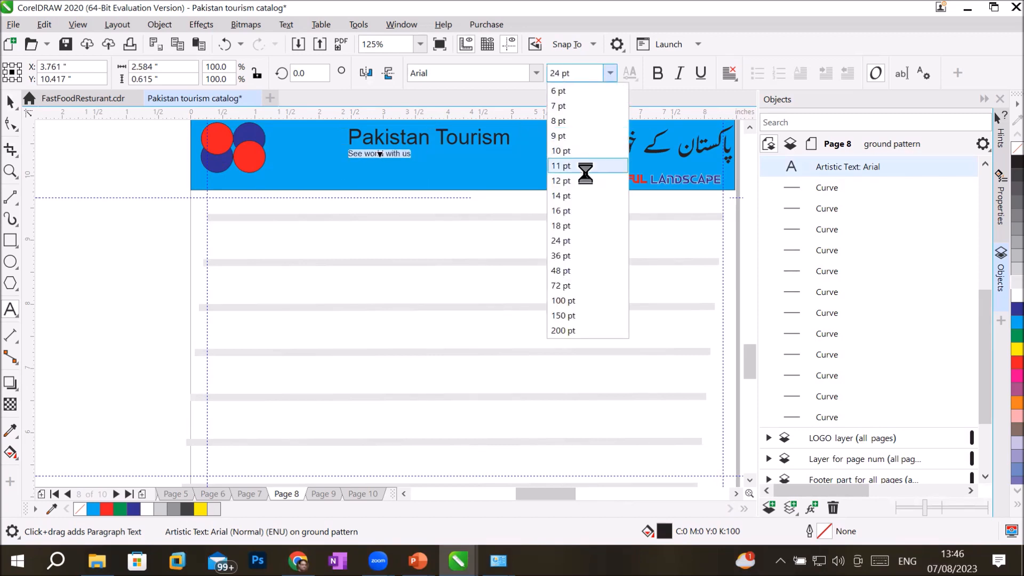
left_click(579, 225)
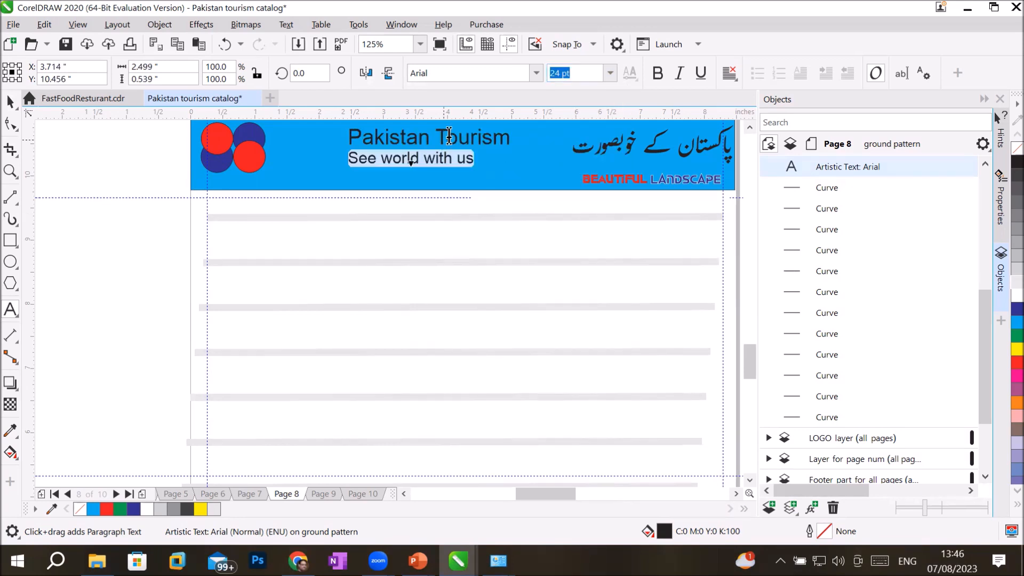
left_click_drag(434, 136, 323, 130)
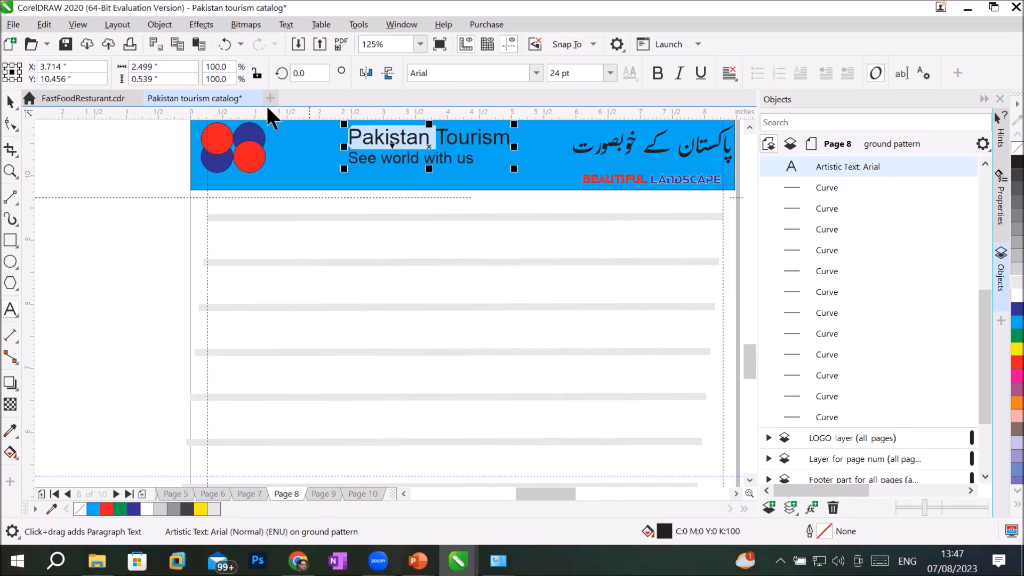
Step: Give the word Pakistan a red fill and red outline
left_click(1002, 312)
right_click(1003, 312)
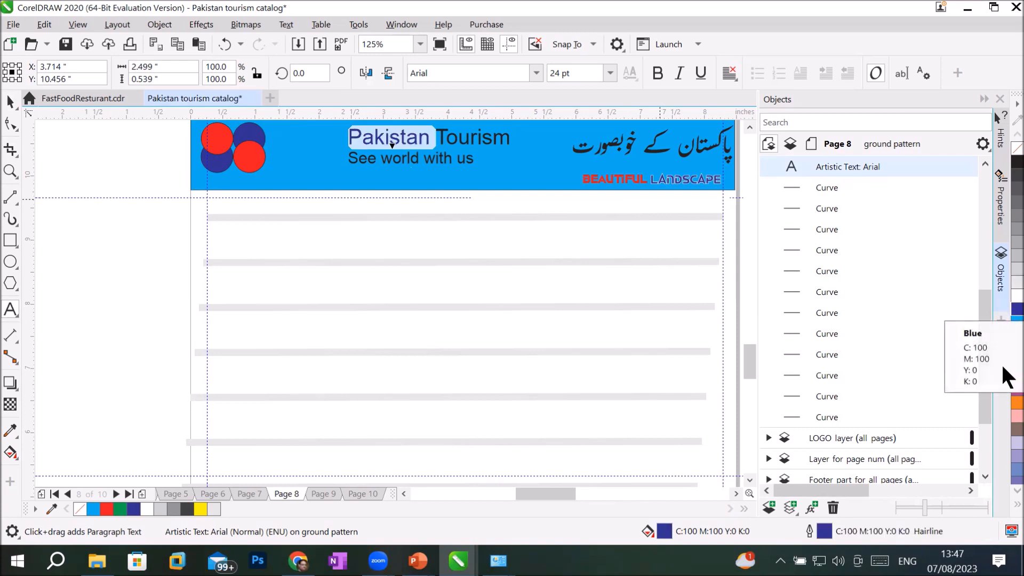
left_click(1002, 365)
right_click(1003, 365)
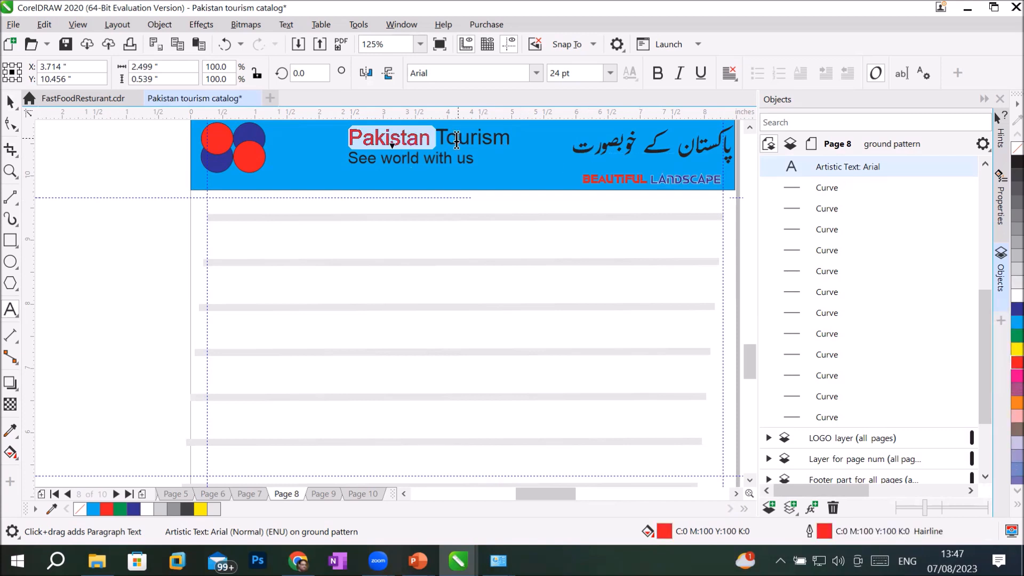
Step: Select the word Tourism and give it a dark brown fill and outline
left_click(439, 139)
left_click_drag(439, 140, 506, 139)
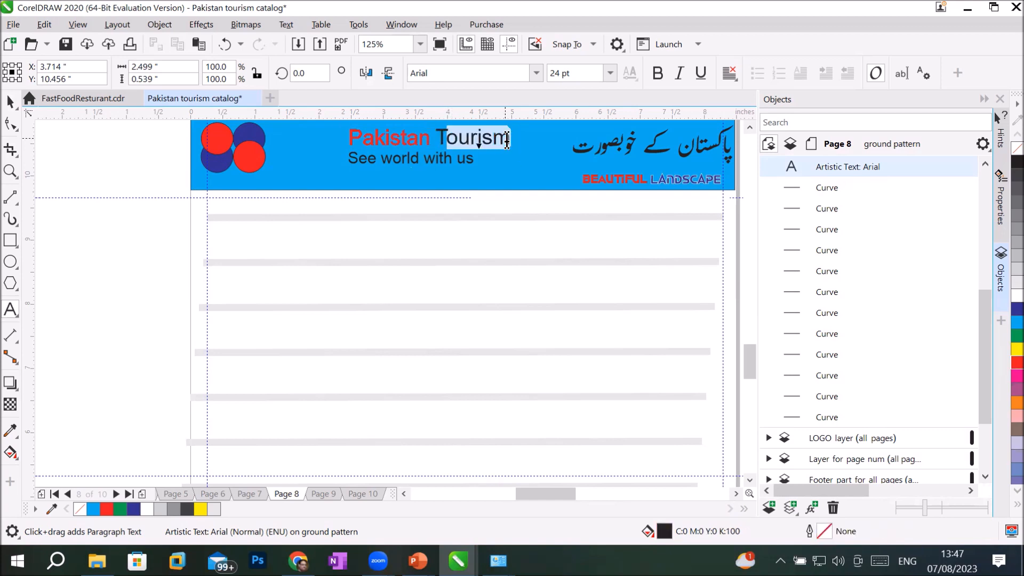
left_click(466, 137)
left_click_drag(438, 138, 513, 139)
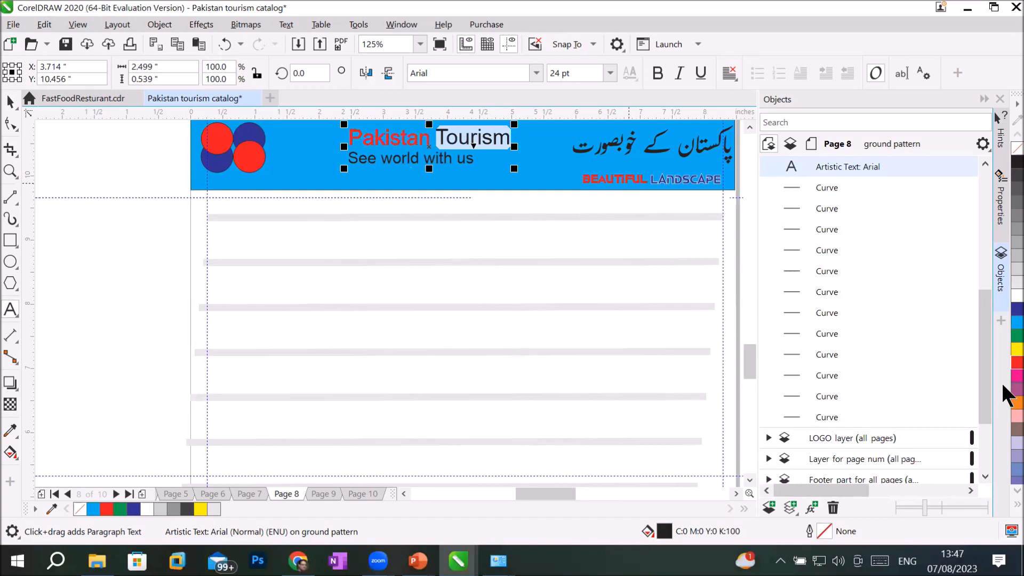
left_click(1003, 351)
left_click(1013, 350)
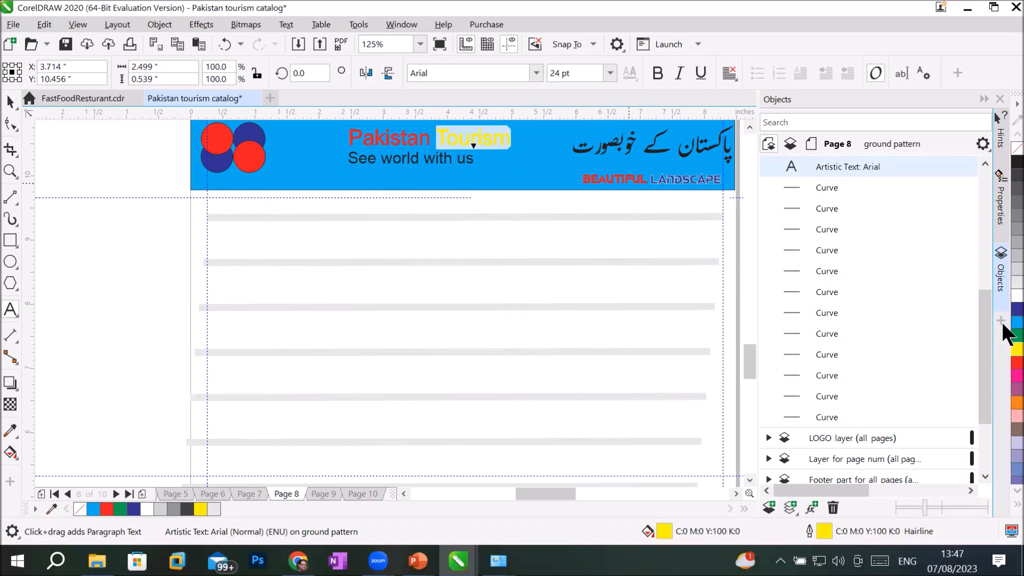
left_click(1003, 327)
right_click(1003, 326)
right_click(1003, 431)
left_click(1003, 431)
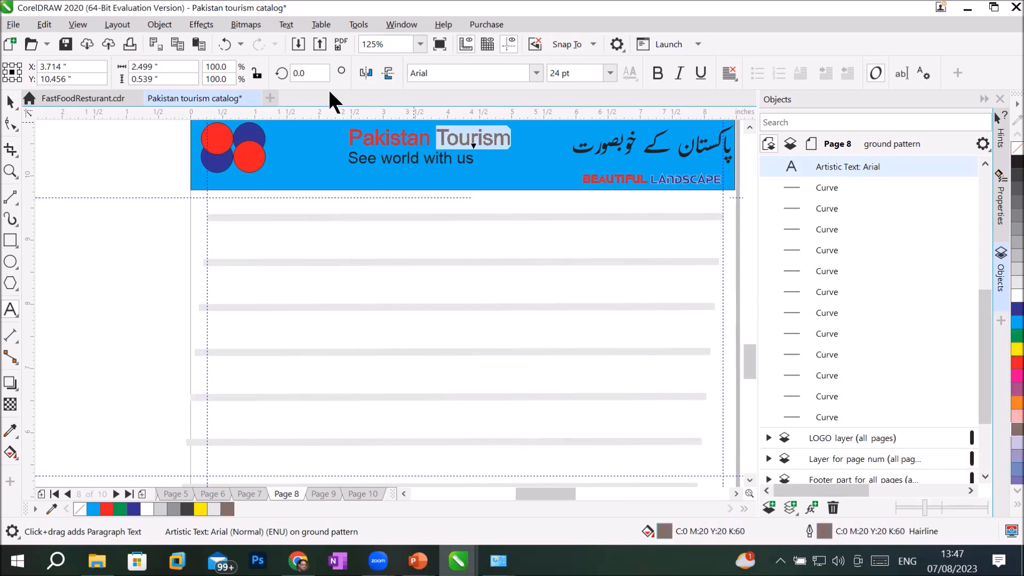
Step: Set both Tourism and Pakistan in the B Biger Over font
left_click(535, 73)
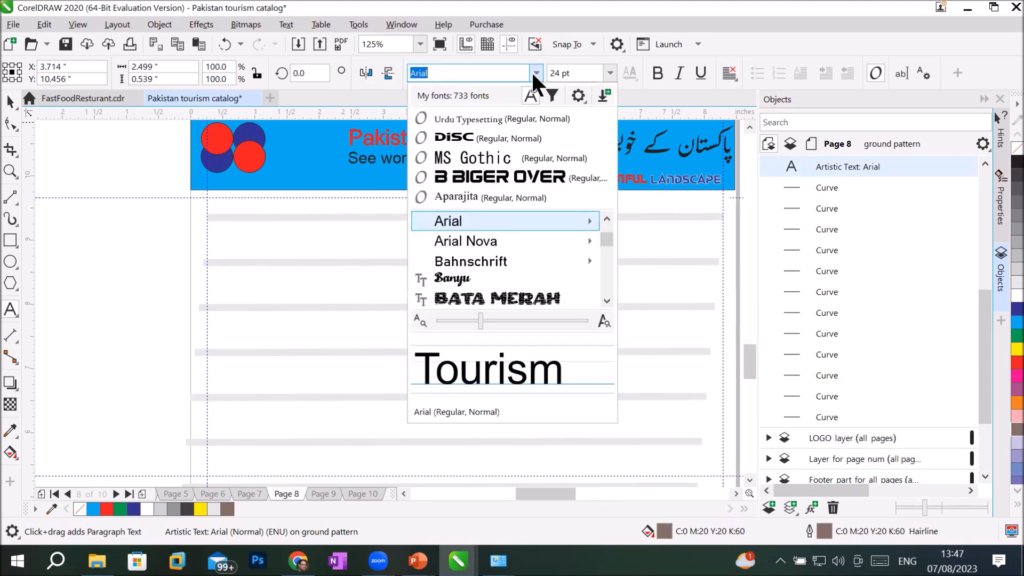
left_click(501, 179)
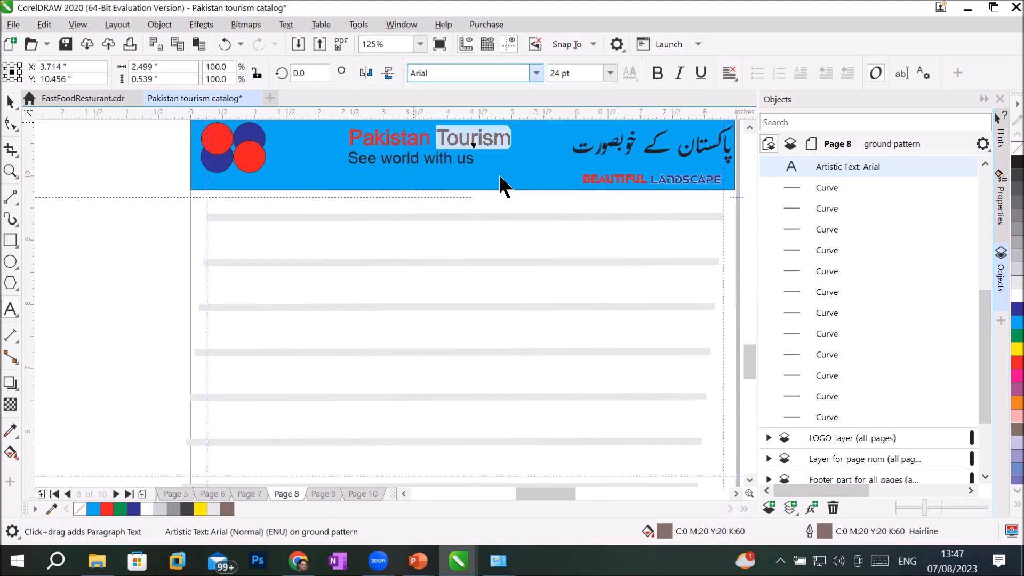
left_click(429, 143)
left_click_drag(430, 141, 325, 131)
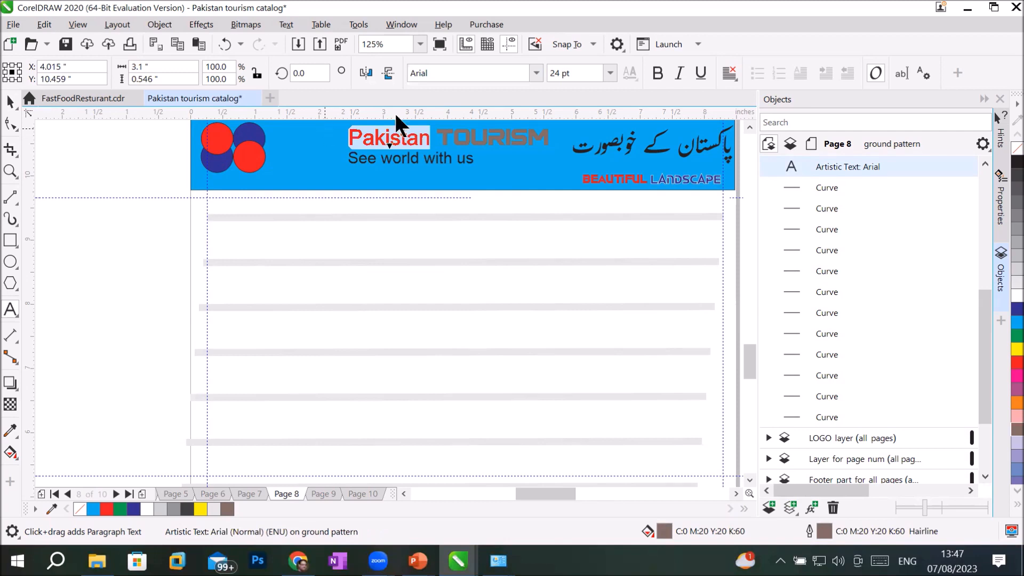
left_click(536, 73)
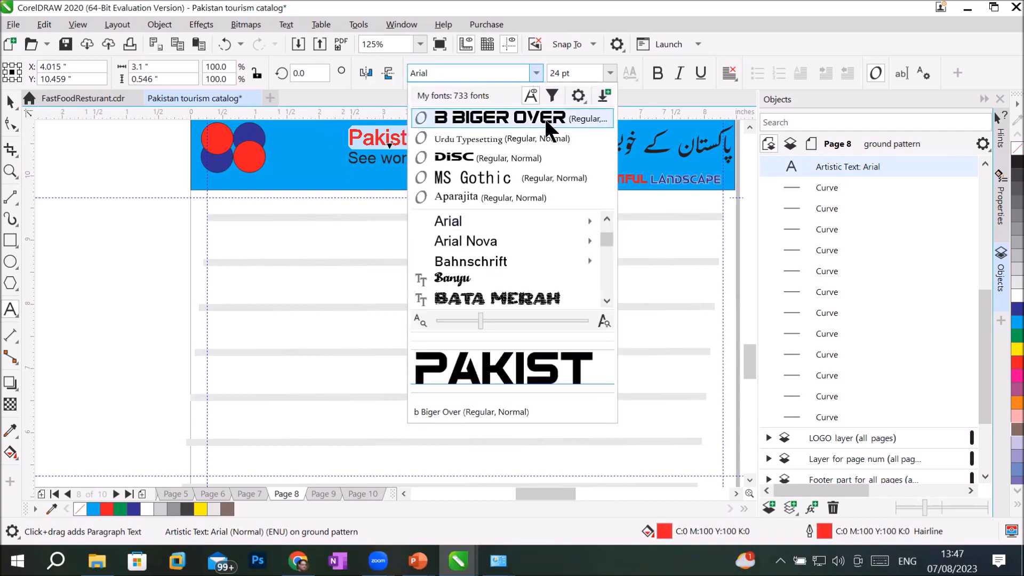
left_click(549, 116)
left_click(494, 269)
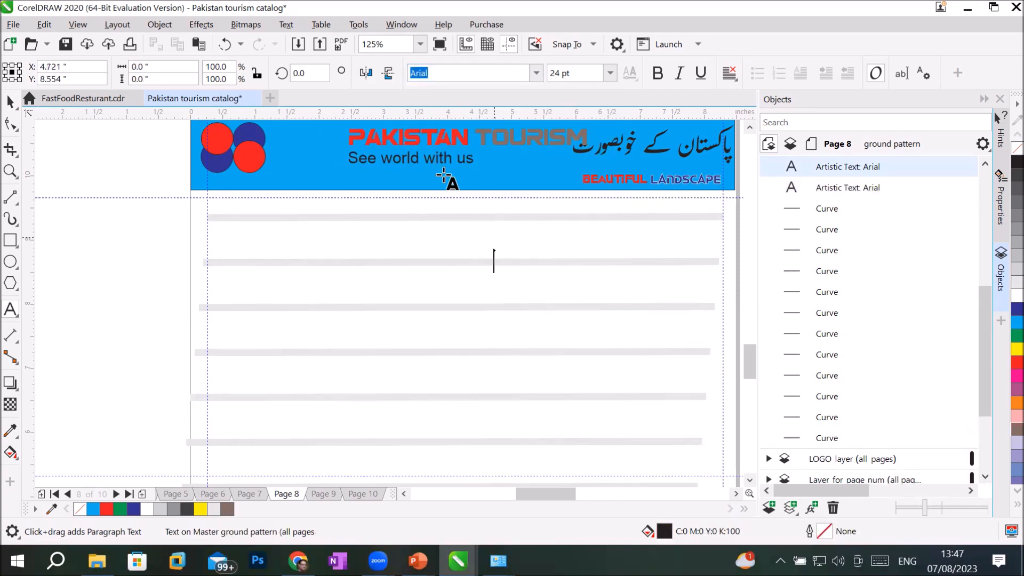
Step: Shift the PAKISTAN TOURISM title block slightly left, undoing an accidental header move
left_click(17, 101)
left_click(424, 145)
left_click_drag(424, 145, 401, 148)
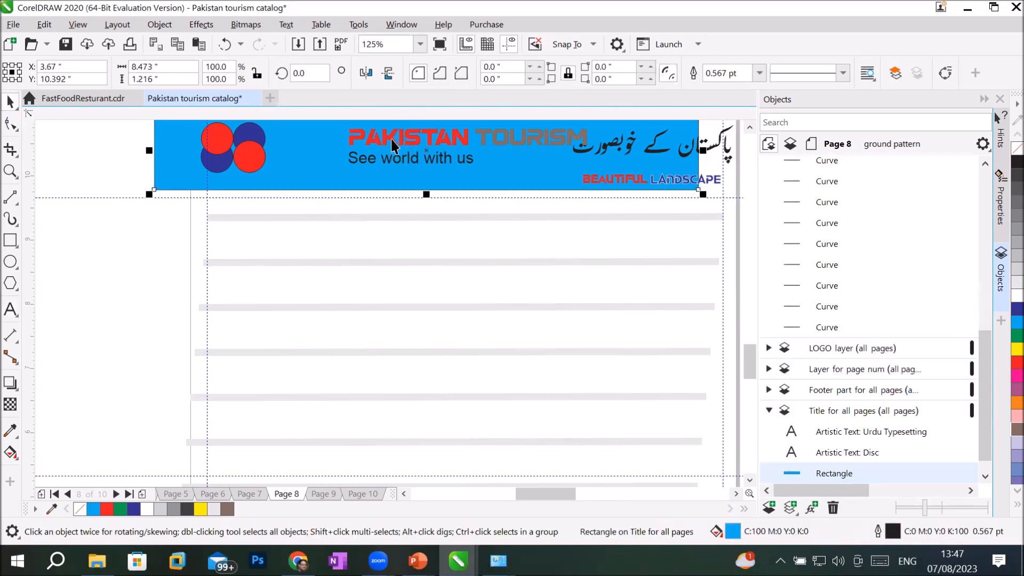
key("ctrl+z")
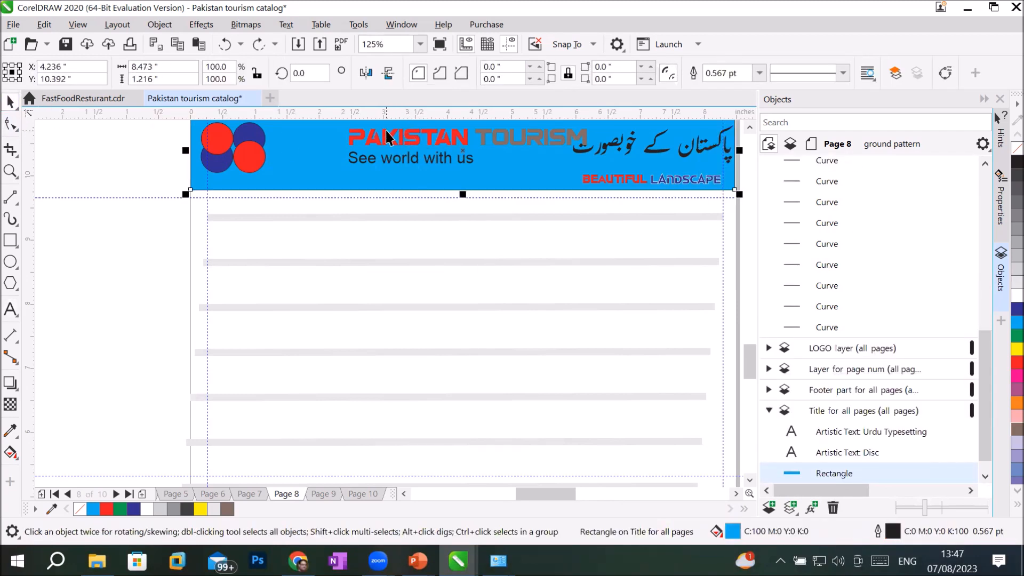
left_click_drag(388, 143, 356, 141)
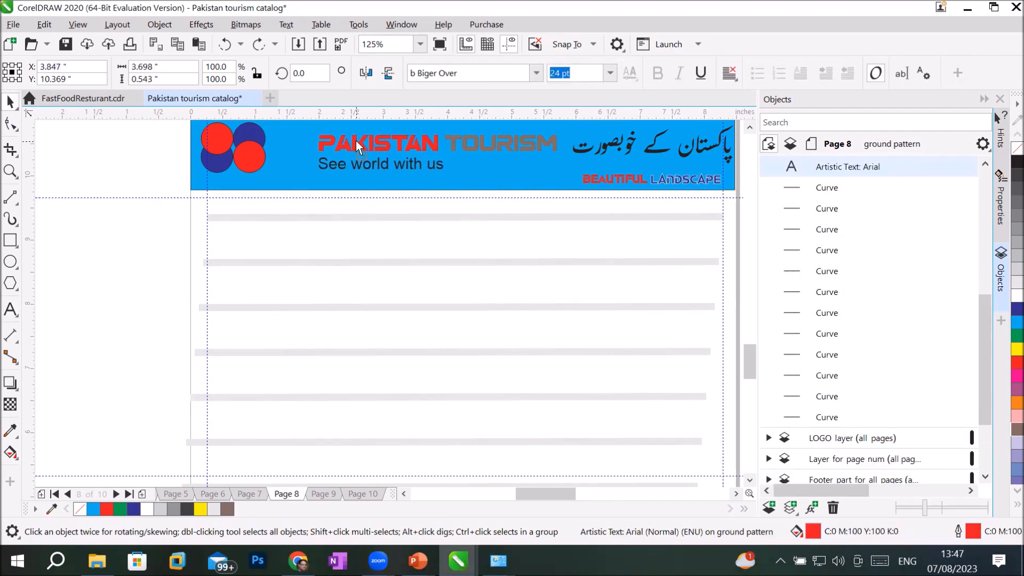
Step: Zoom to fit all of catalog page 8 in view, then bring up the Chrome window
left_click(296, 360)
scroll(398, 402, "down", 2)
scroll(424, 450, "up", 2)
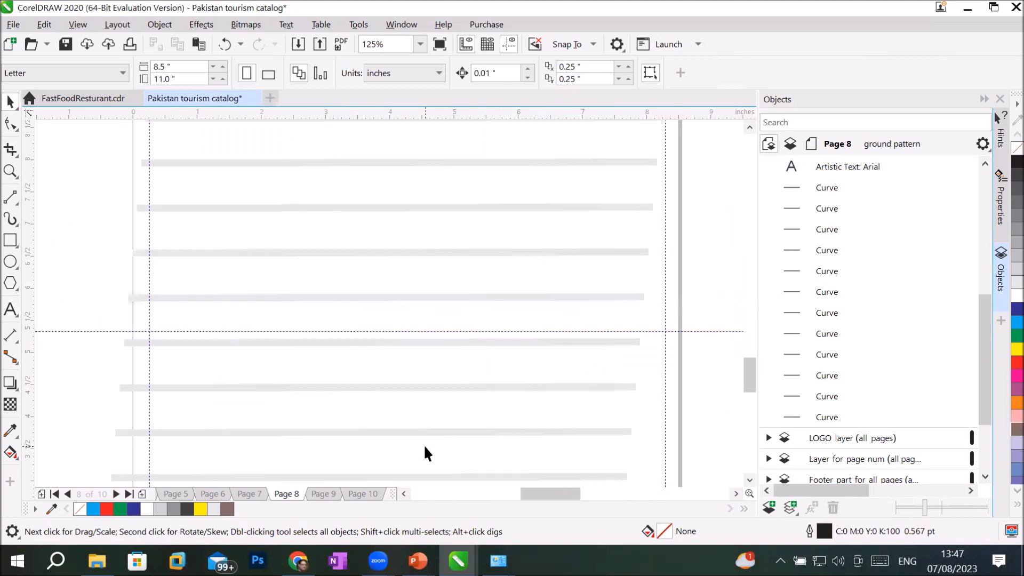
scroll(427, 453, "down", 2)
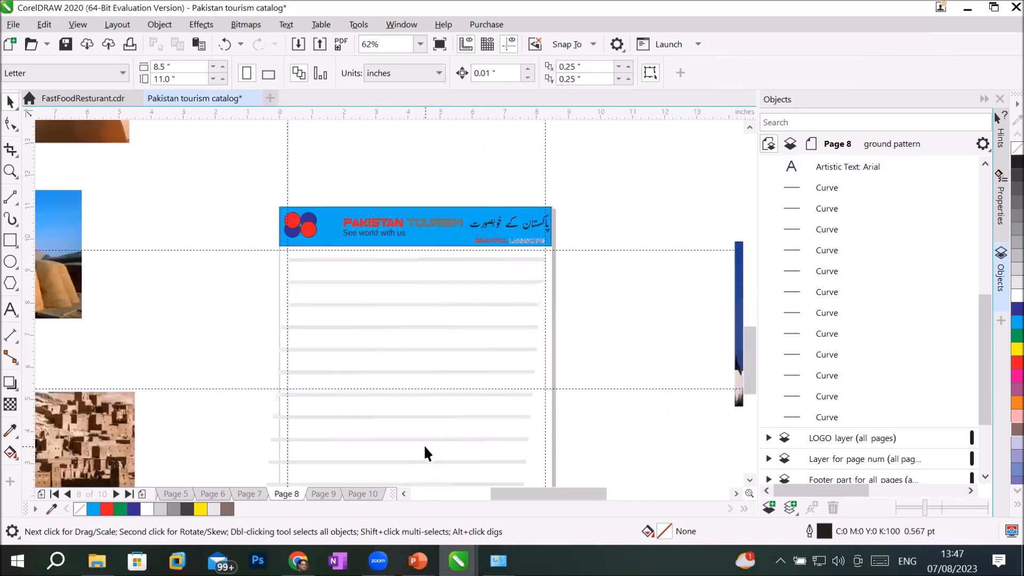
left_click(10, 171)
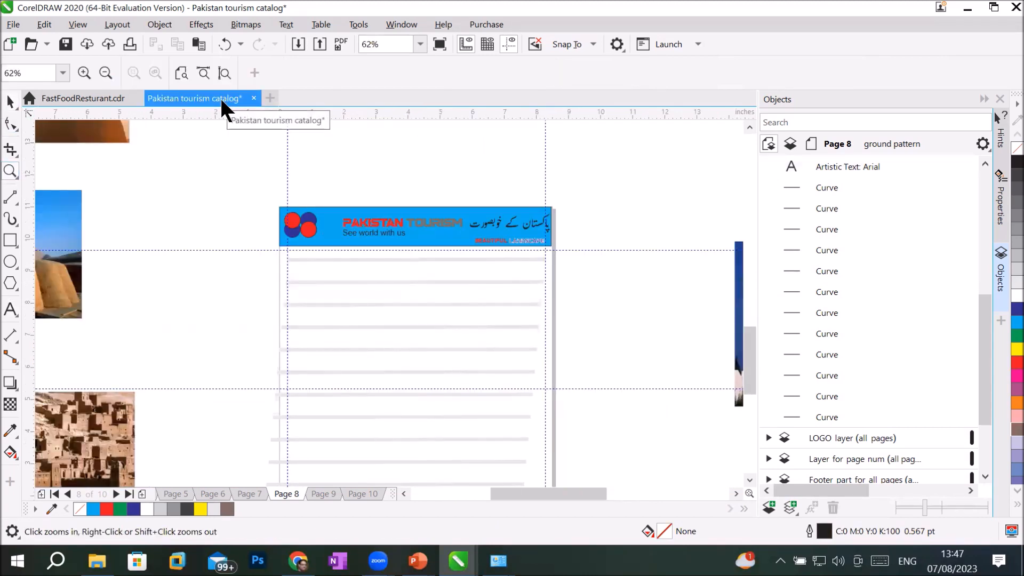
left_click(224, 71)
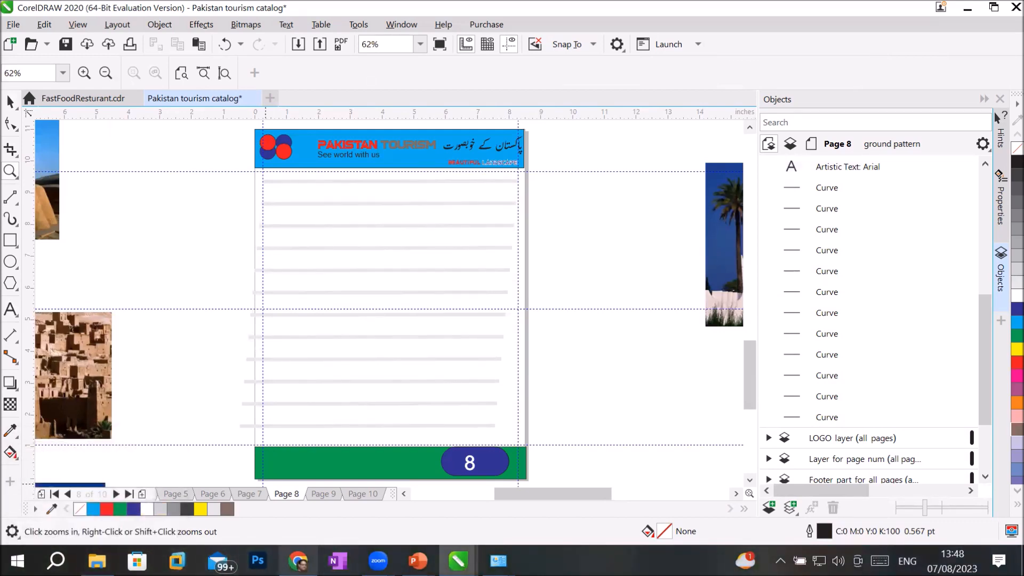
left_click(297, 560)
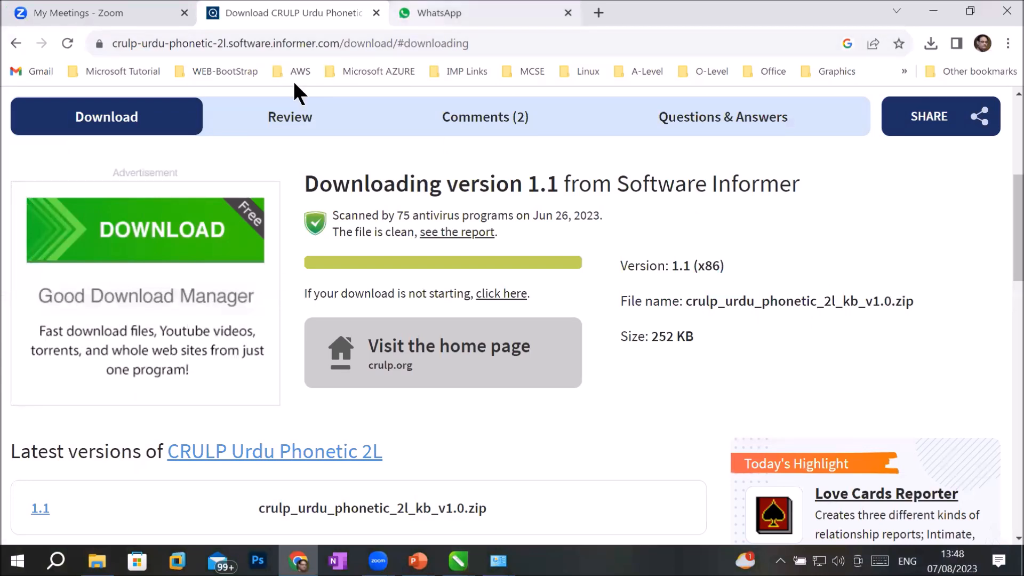
Step: Search Google for 'flaticon icons' and open the Flaticon website
left_click(429, 35)
type("flat")
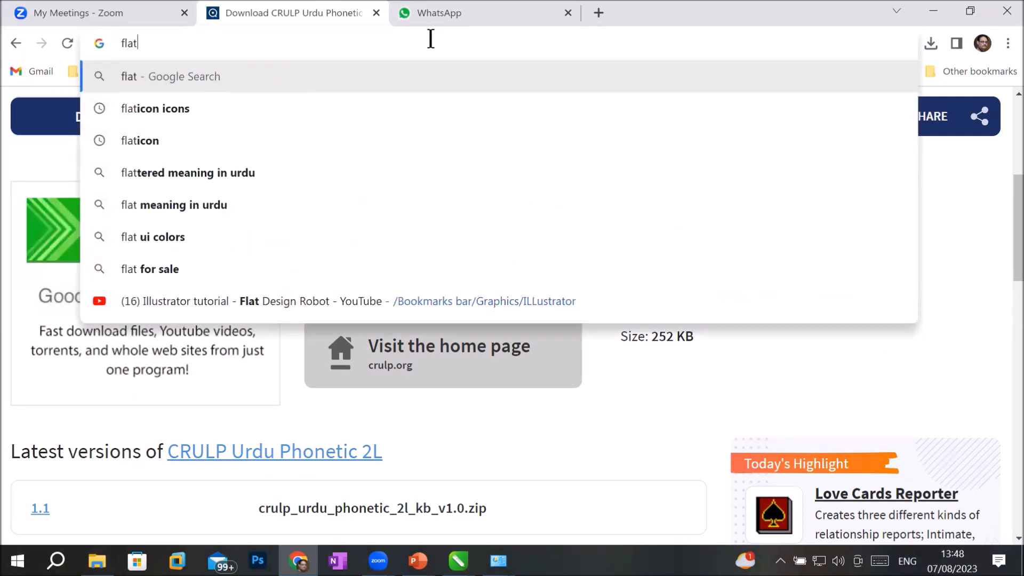
key("Down")
key("Down")
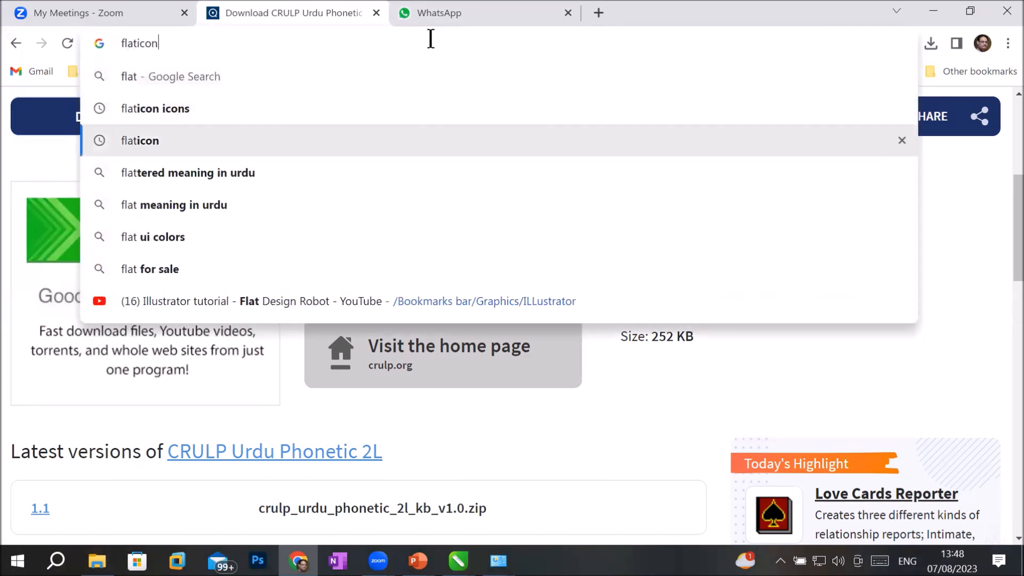
key("Up")
key("Return")
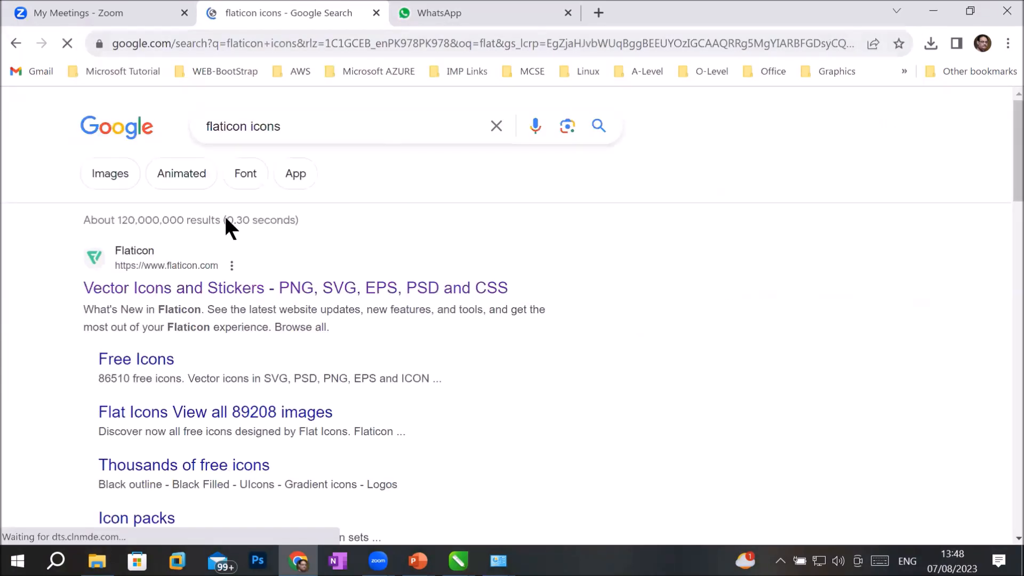
left_click(163, 291)
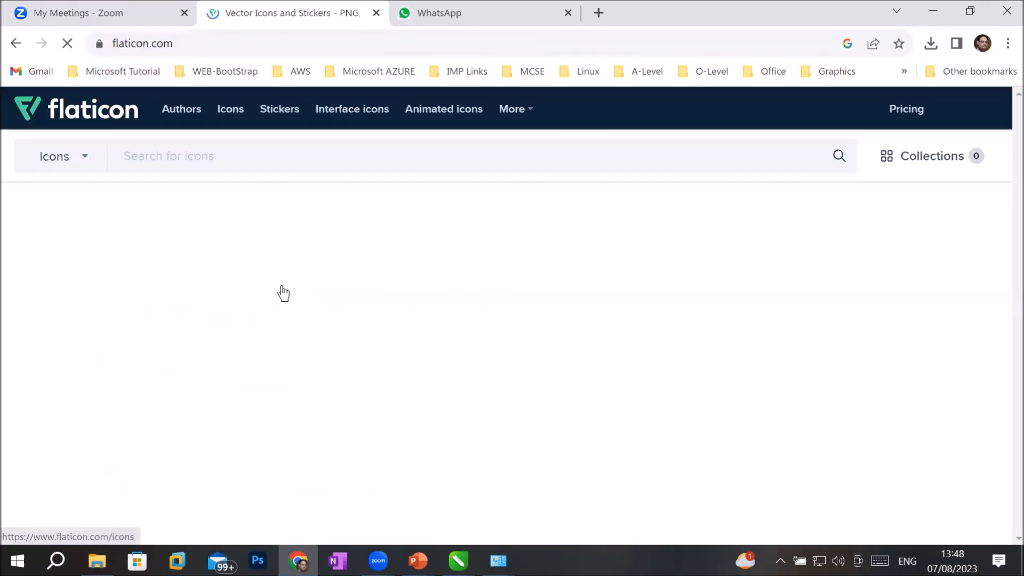
Step: Search Flaticon for 'social network' icons and open the social media icons results
scroll(440, 334, "down", 8)
scroll(440, 333, "up", 4)
scroll(439, 334, "up", 5)
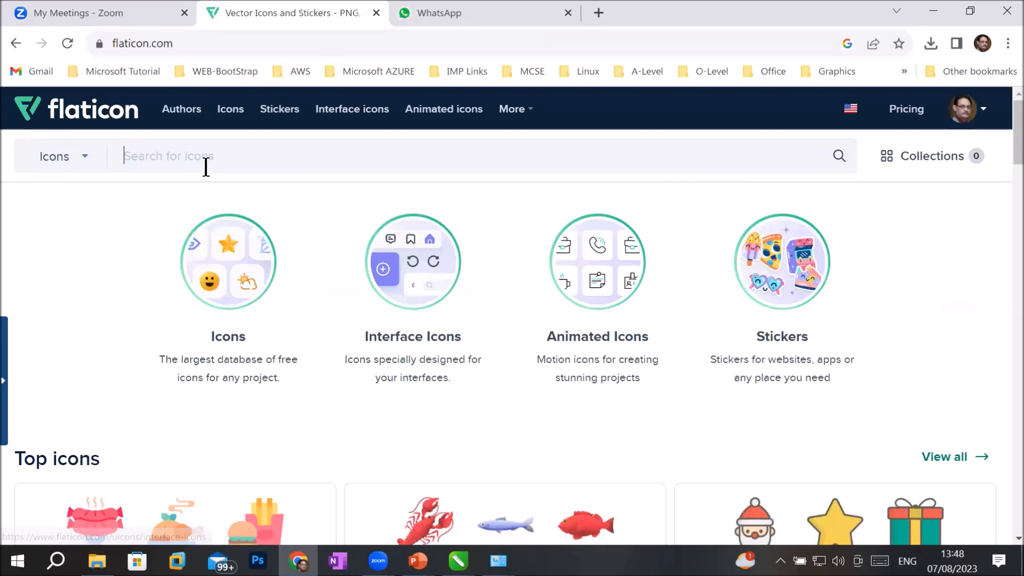
type("so")
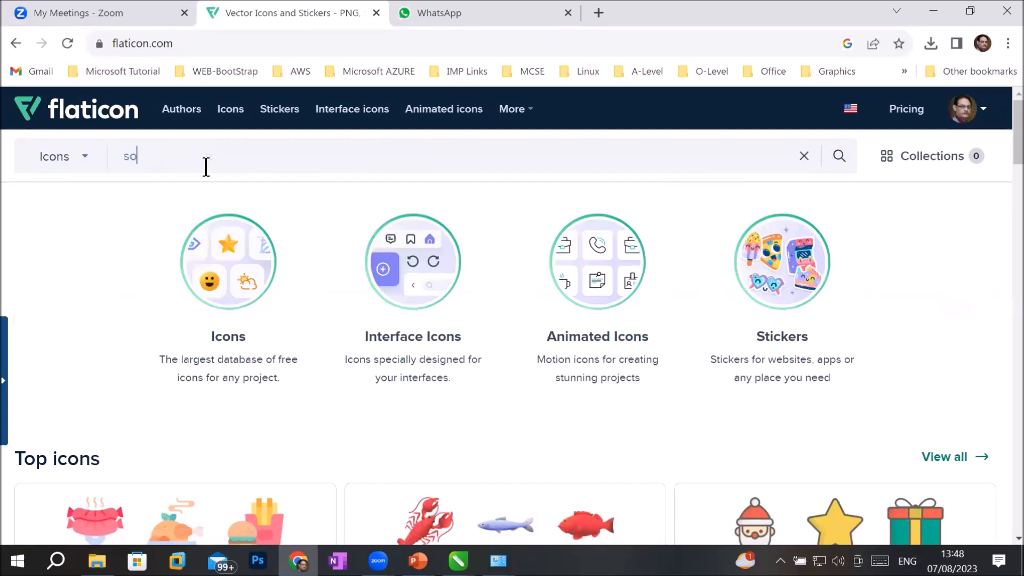
type("cial net")
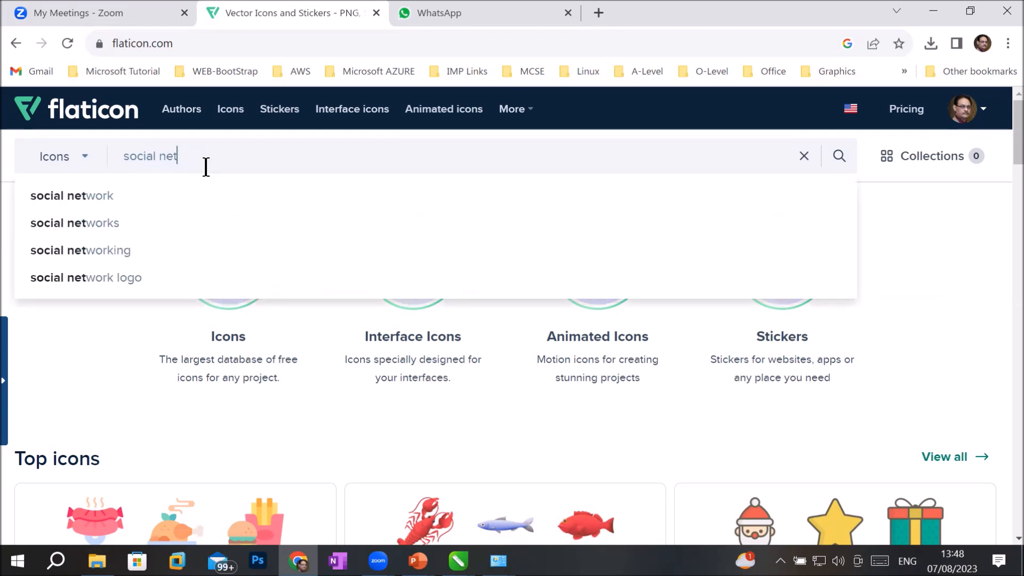
key("Down")
key("Down")
key("Up")
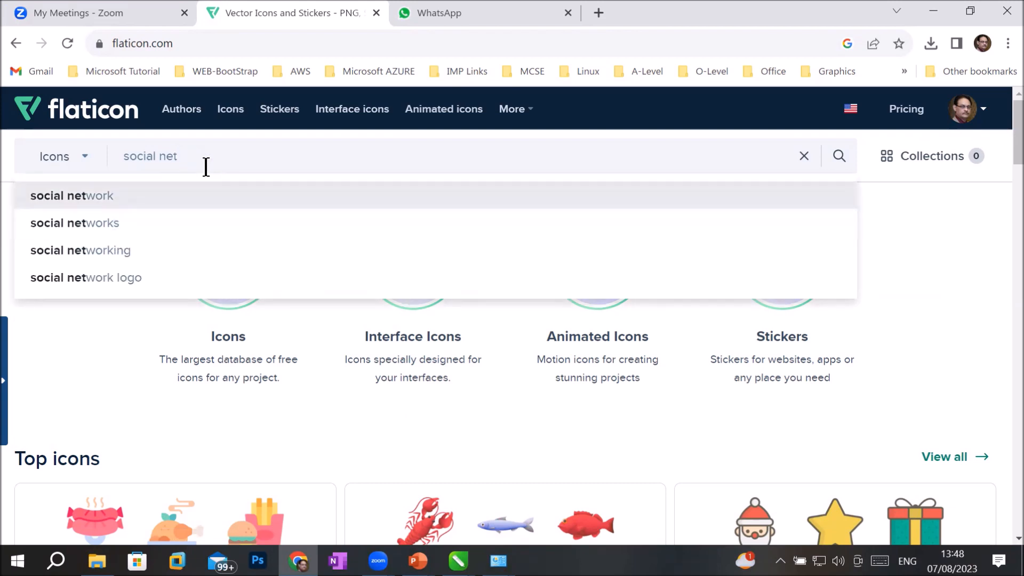
type("wr")
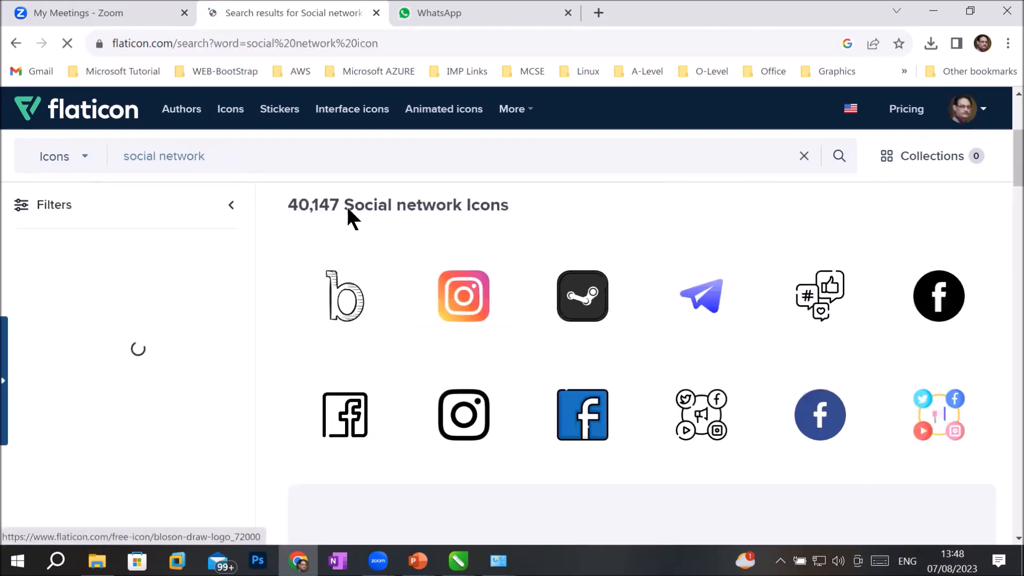
scroll(714, 341, "down", 3)
scroll(715, 332, "up", 2)
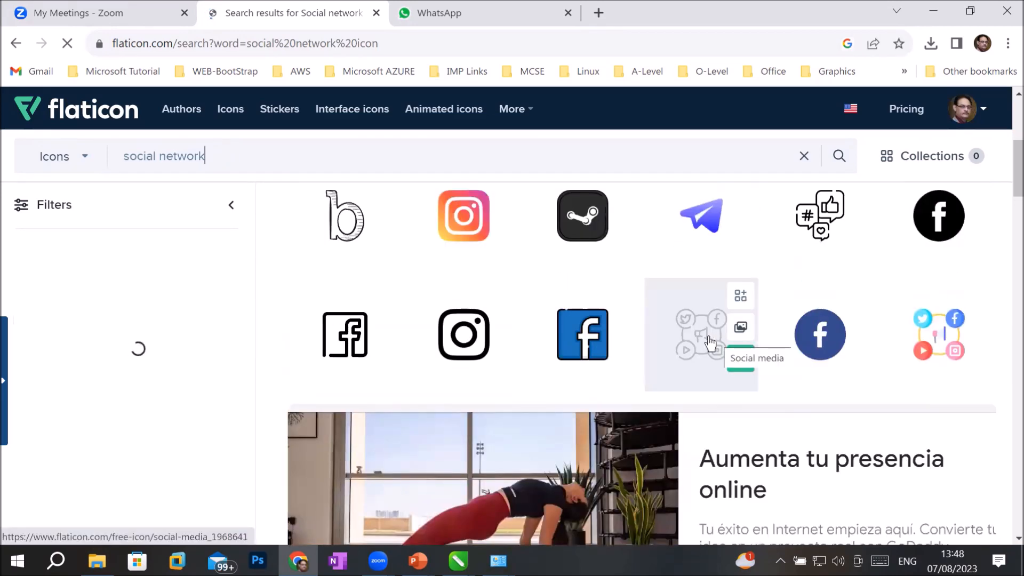
scroll(710, 342, "down", 7)
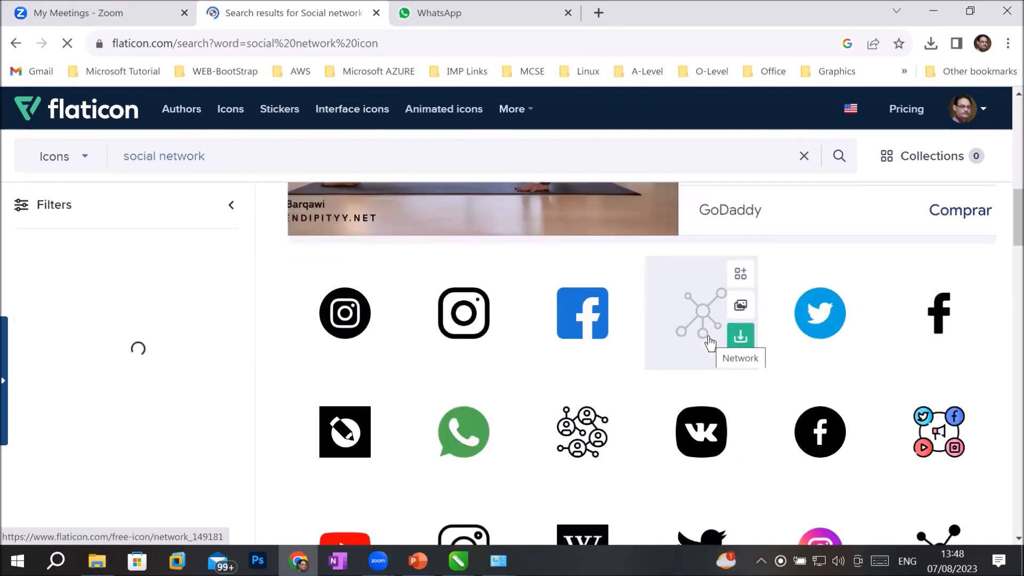
scroll(710, 342, "down", 4)
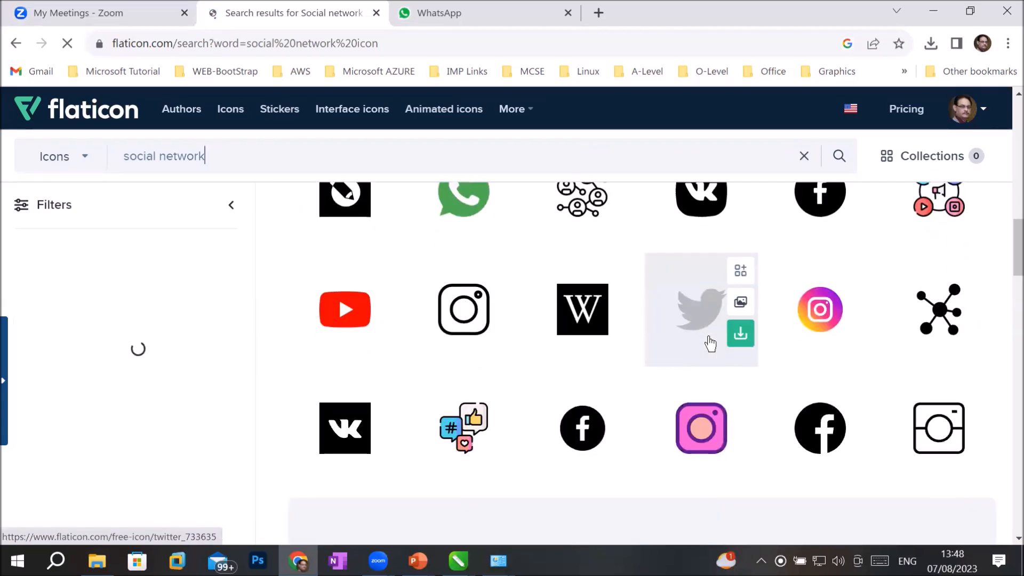
scroll(709, 344, "down", 12)
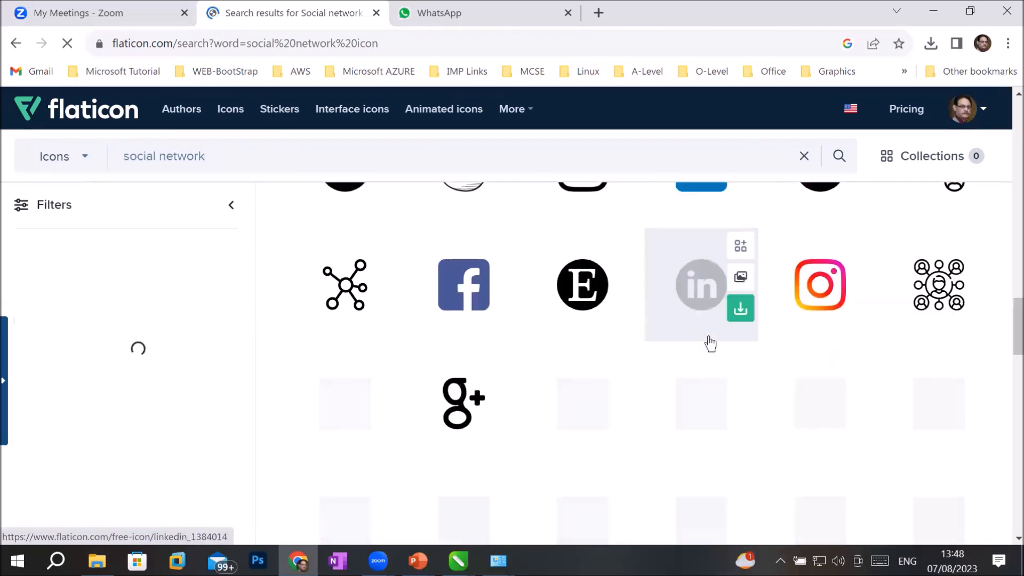
scroll(710, 344, "down", 5)
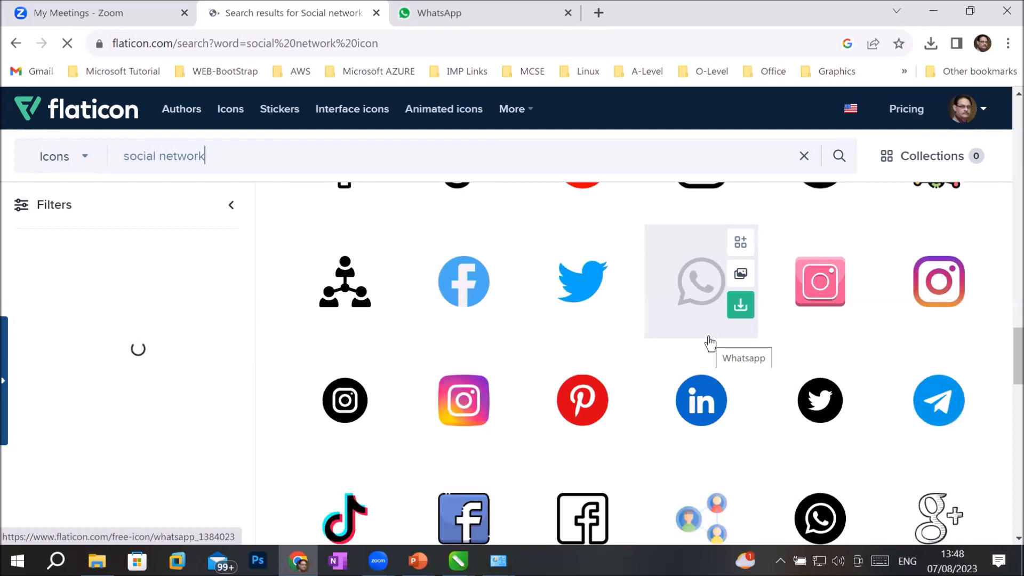
scroll(710, 344, "down", 4)
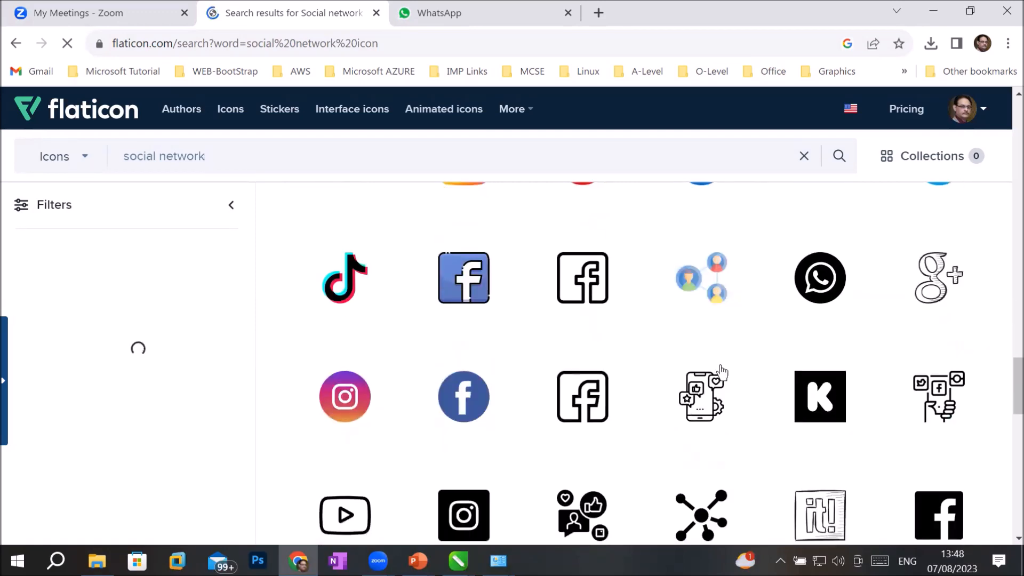
scroll(722, 372, "down", 3)
scroll(731, 382, "down", 8)
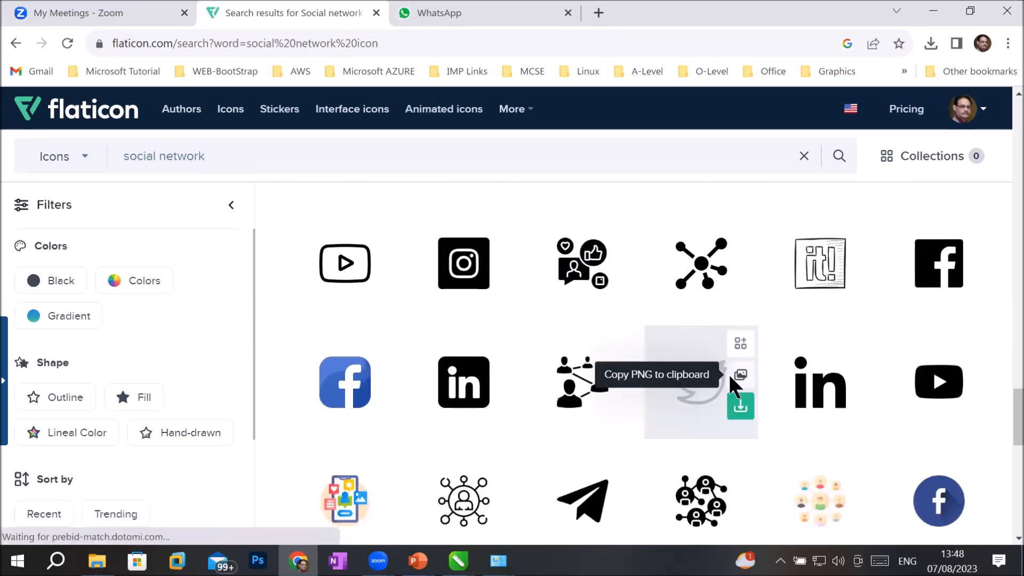
scroll(730, 383, "up", 4)
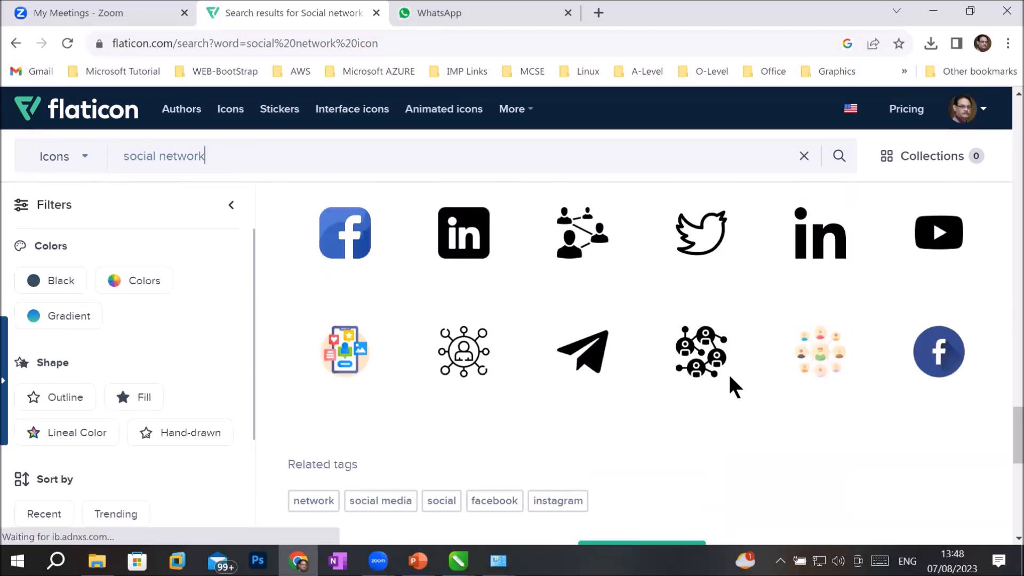
left_click(356, 501)
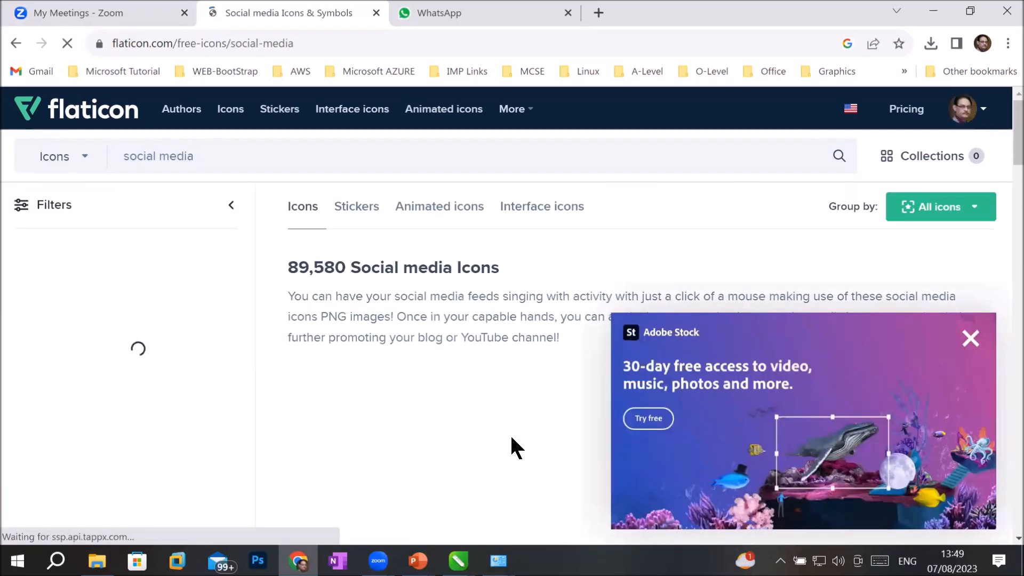
Step: Download the green WhatsApp icon as a free PNG, dismissing the advert and attribution popup
scroll(532, 422, "down", 4)
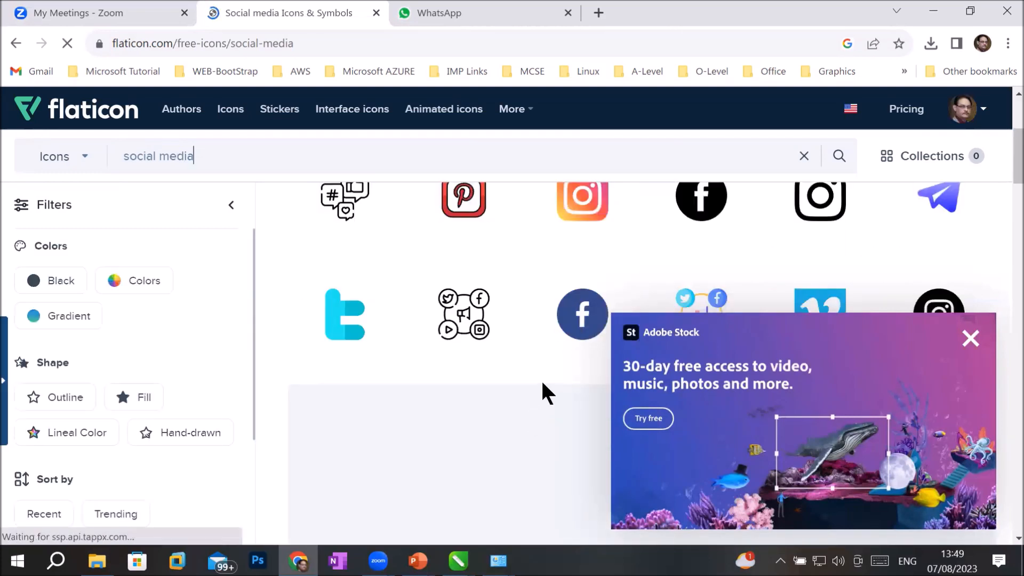
scroll(547, 382, "down", 1)
scroll(553, 381, "down", 3)
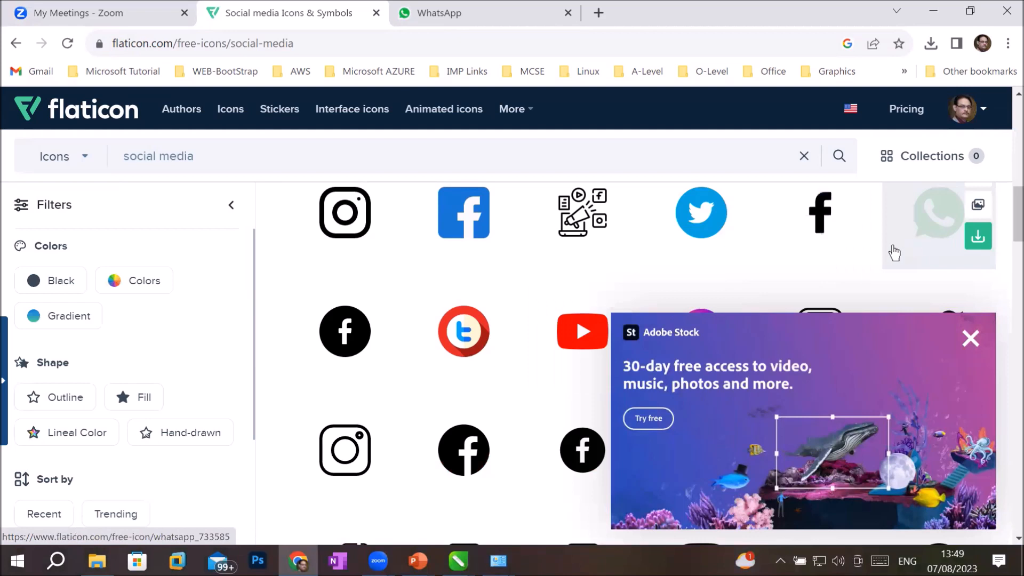
left_click(977, 240)
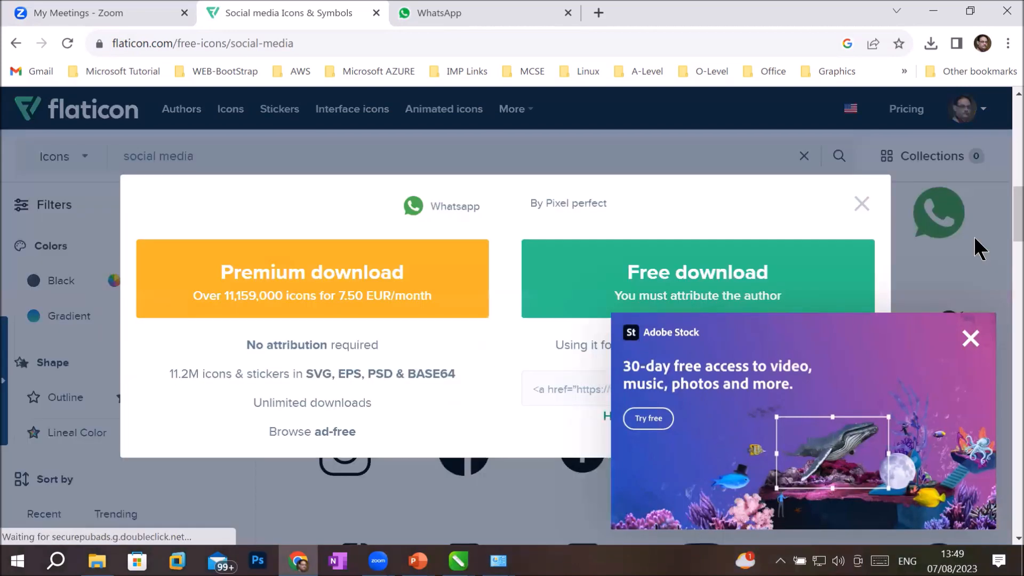
left_click(672, 291)
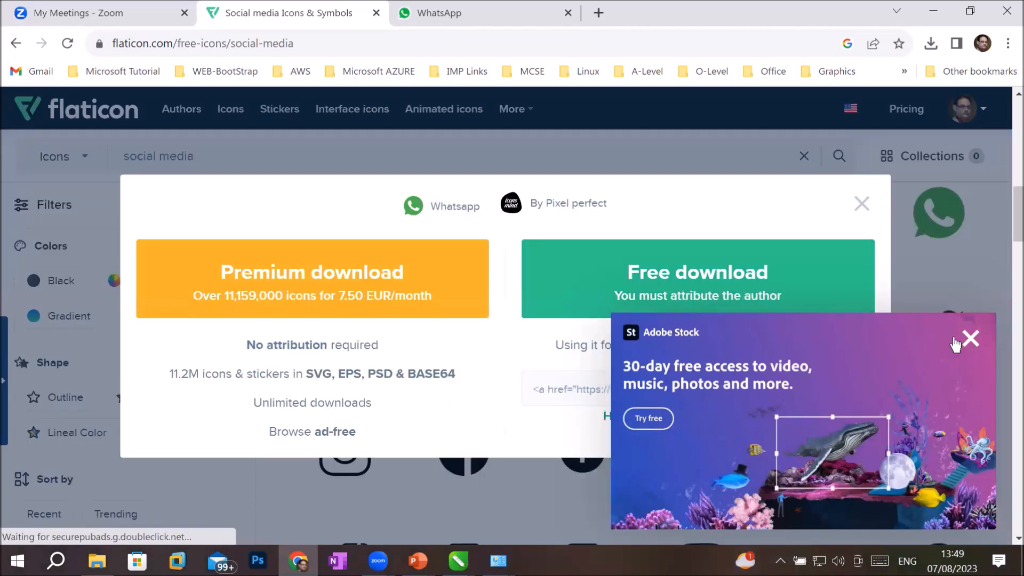
left_click(971, 338)
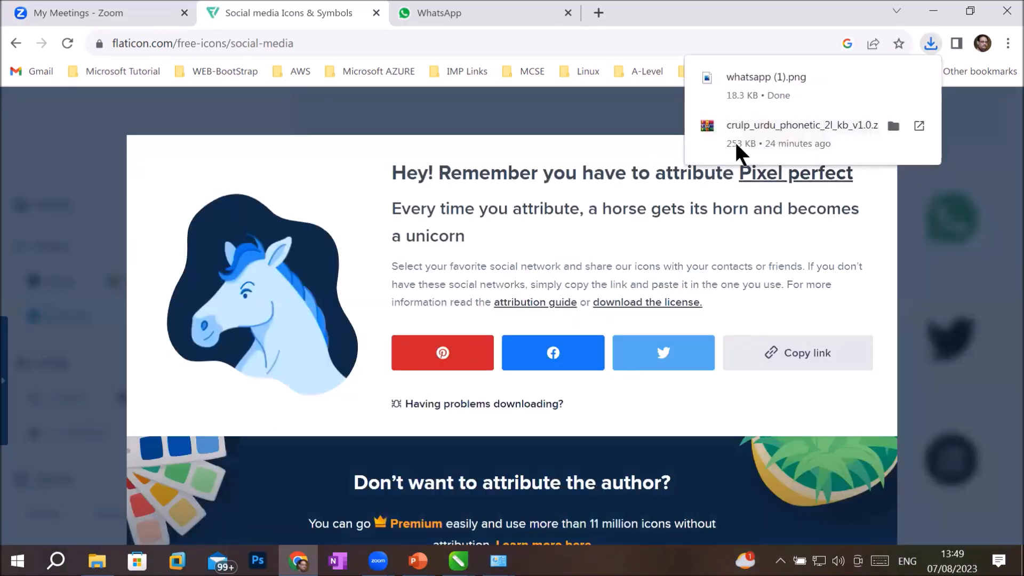
left_click(872, 165)
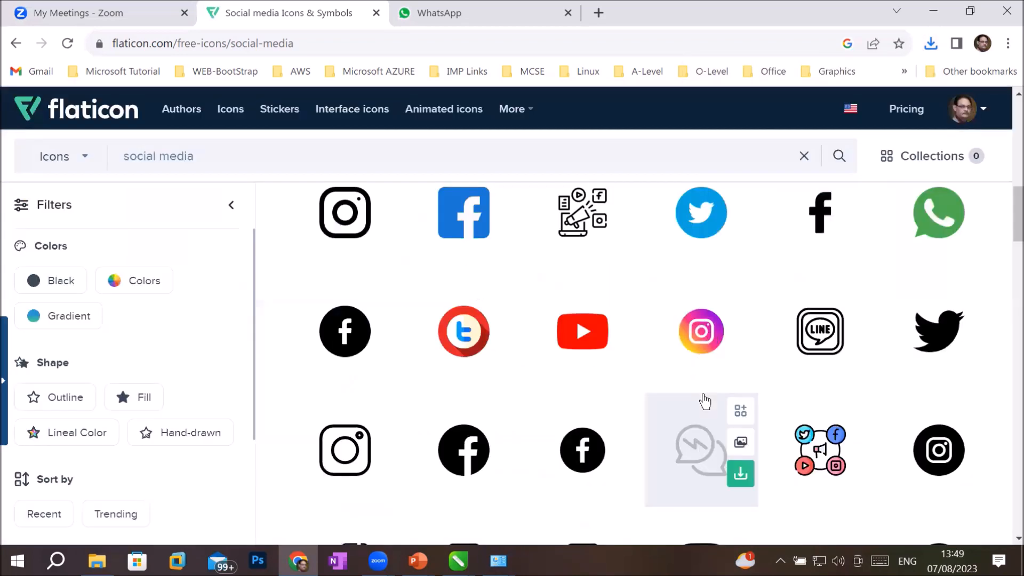
scroll(702, 399, "down", 10)
scroll(705, 401, "down", 3)
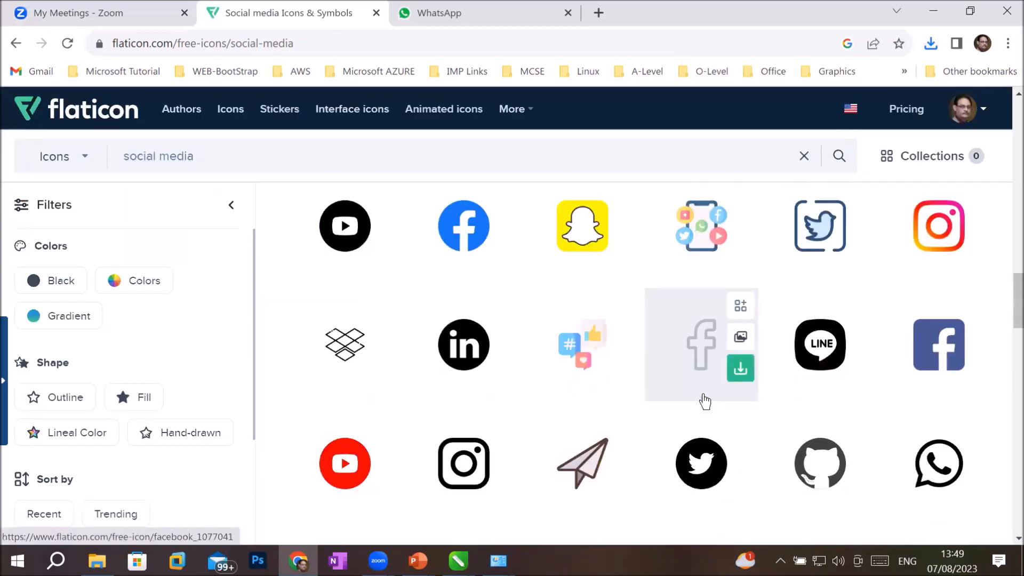
scroll(705, 401, "down", 5)
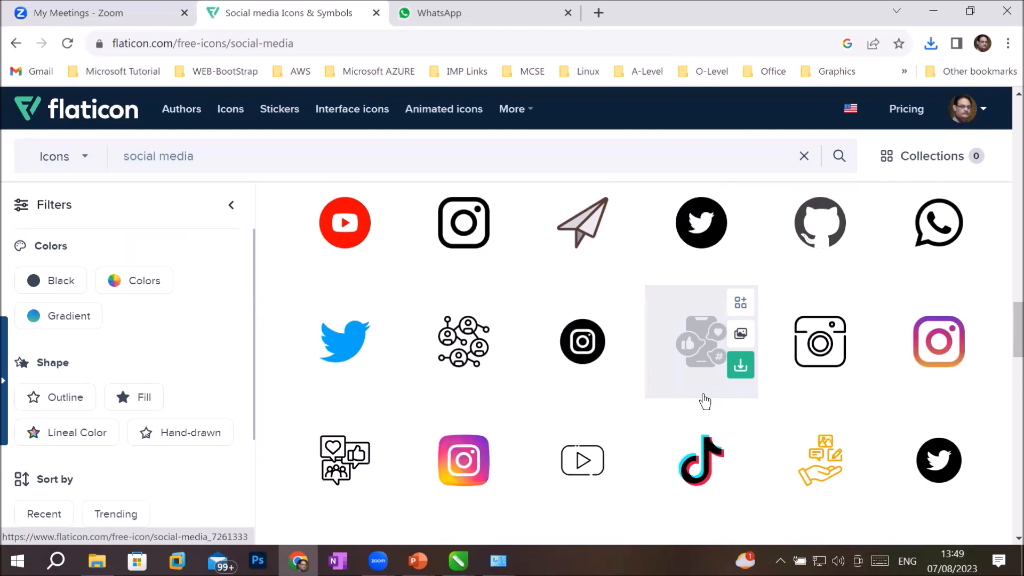
scroll(704, 401, "down", 10)
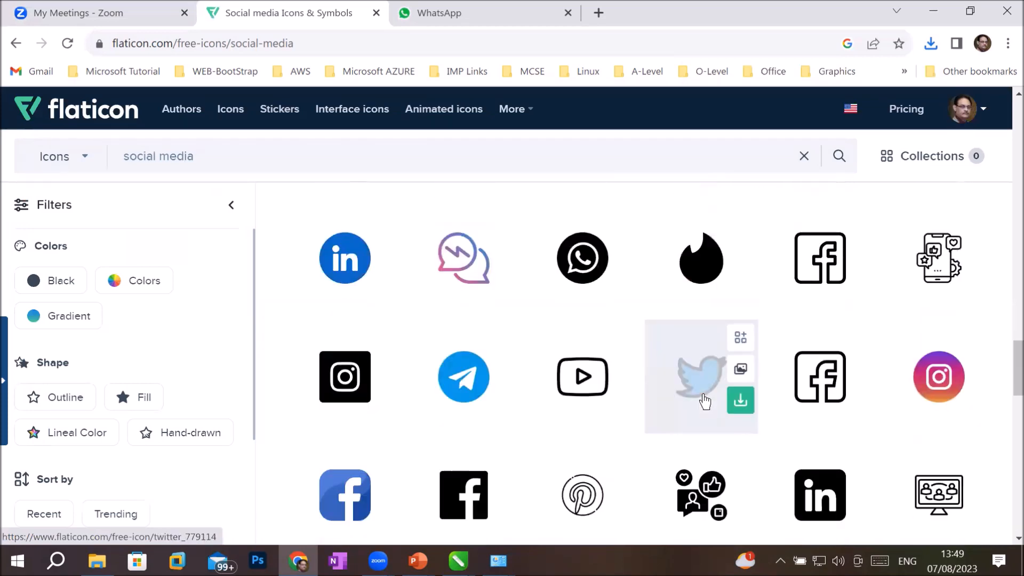
scroll(704, 395, "down", 5)
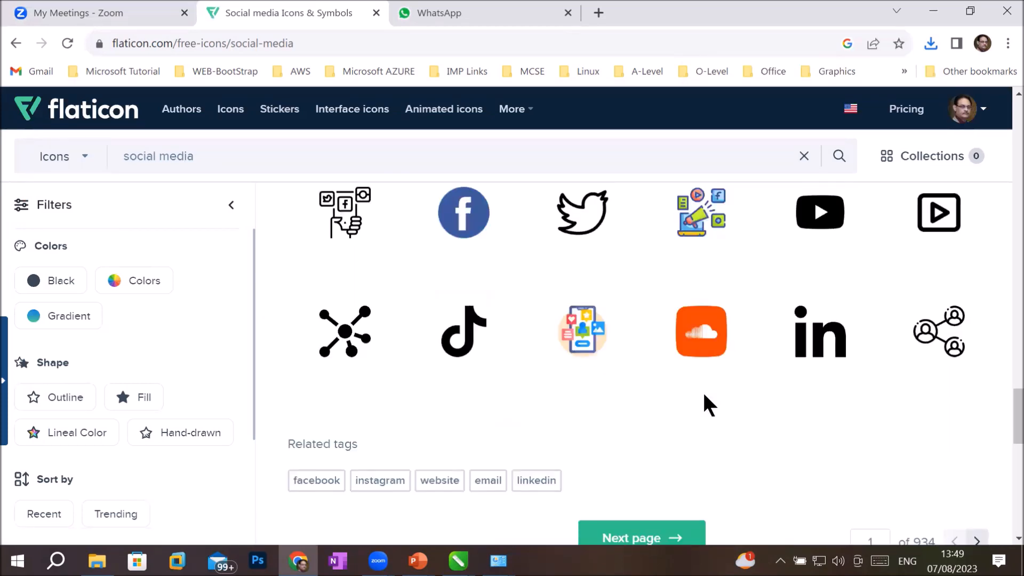
scroll(703, 395, "up", 6)
scroll(704, 401, "up", 5)
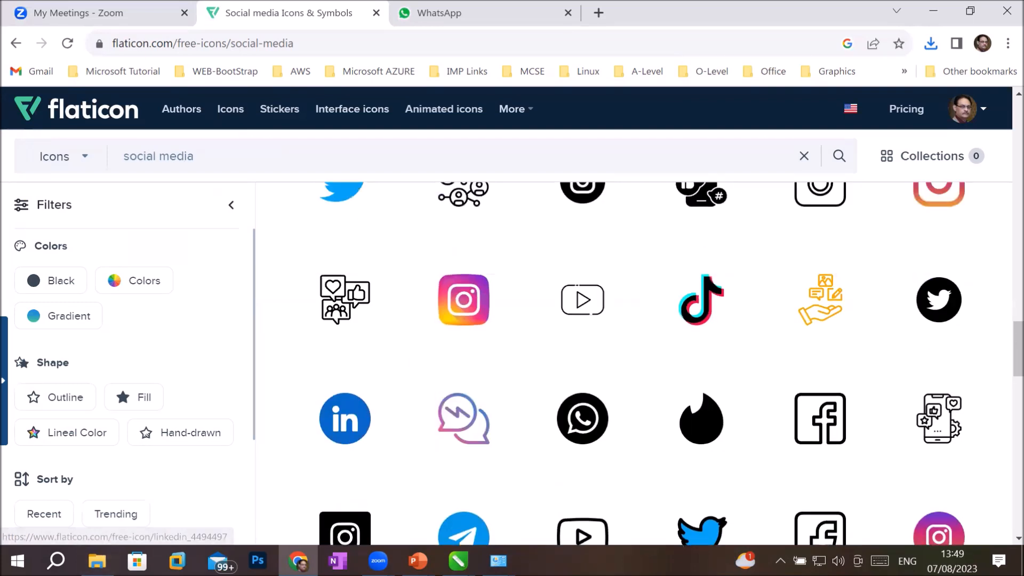
mouse_move(458, 559)
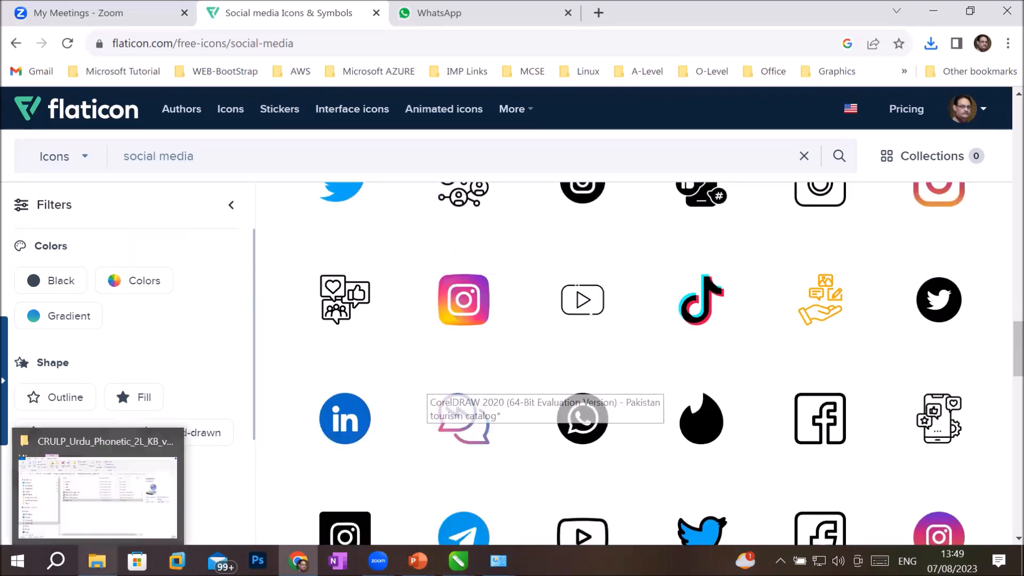
Step: Drag whatsapp (1).png from the Downloads folder onto page 8 in CorelDRAW
left_click(97, 560)
left_click(113, 205)
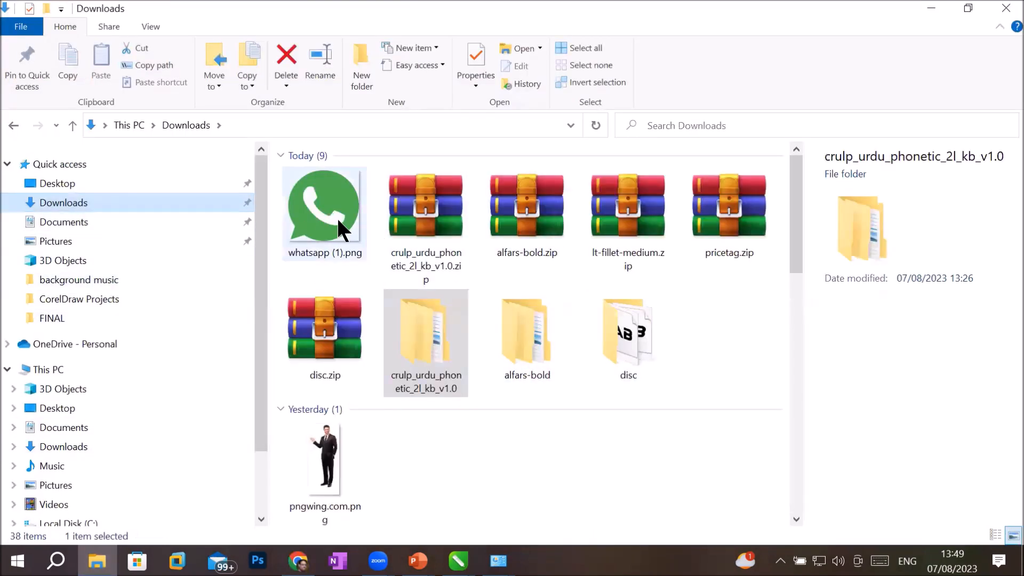
right_click(337, 217)
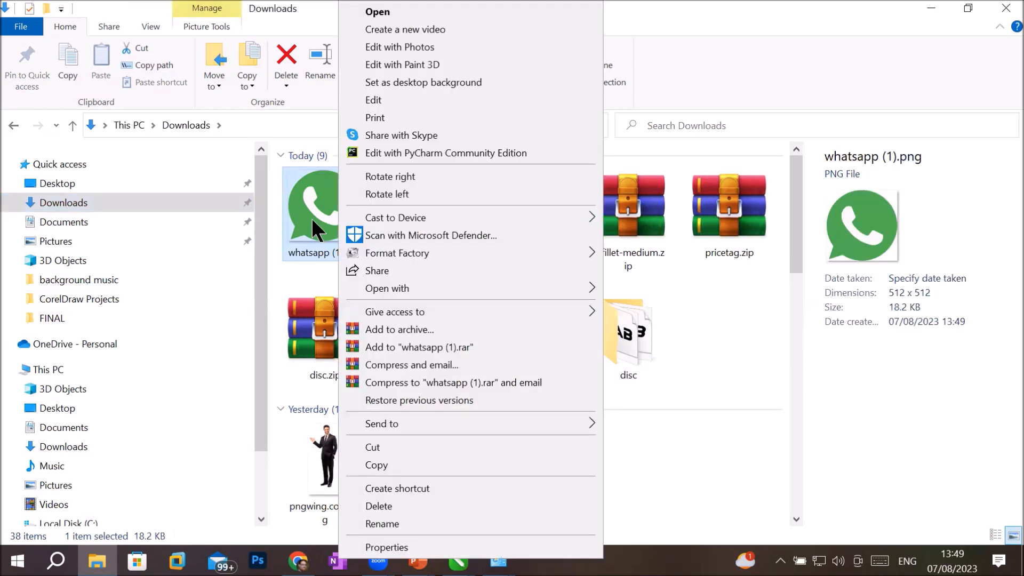
left_click_drag(314, 230, 306, 460)
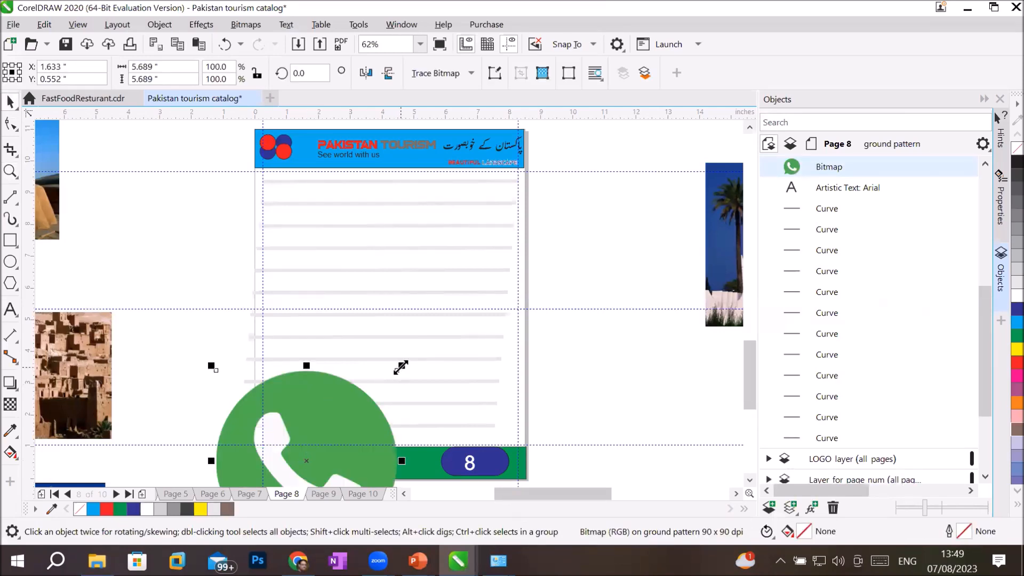
Step: Shrink the WhatsApp icon to about 0.6 in at the footer's left end and fill the footer bar blue
left_click_drag(401, 367, 345, 440)
left_click_drag(300, 467, 279, 470)
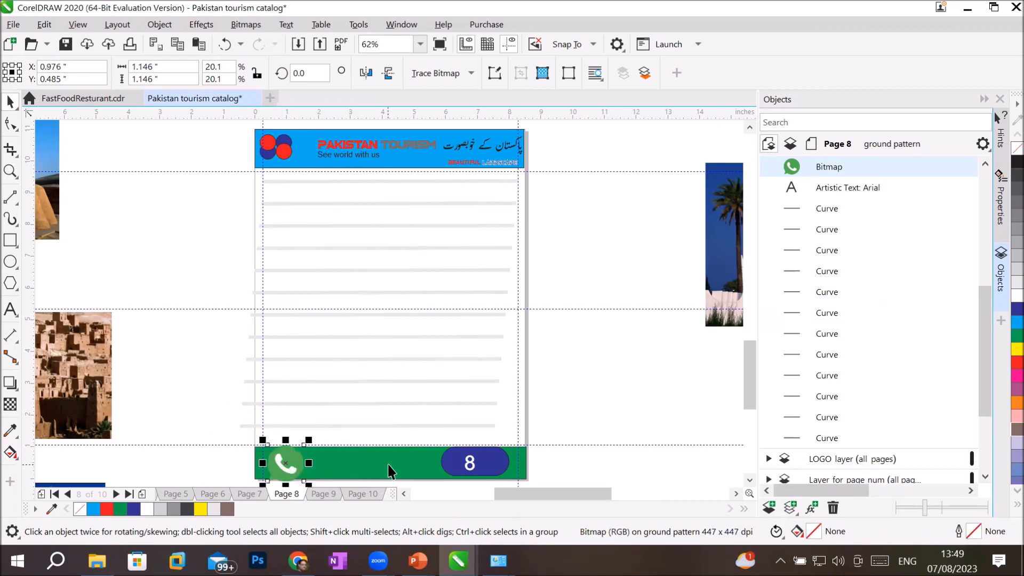
left_click(391, 469)
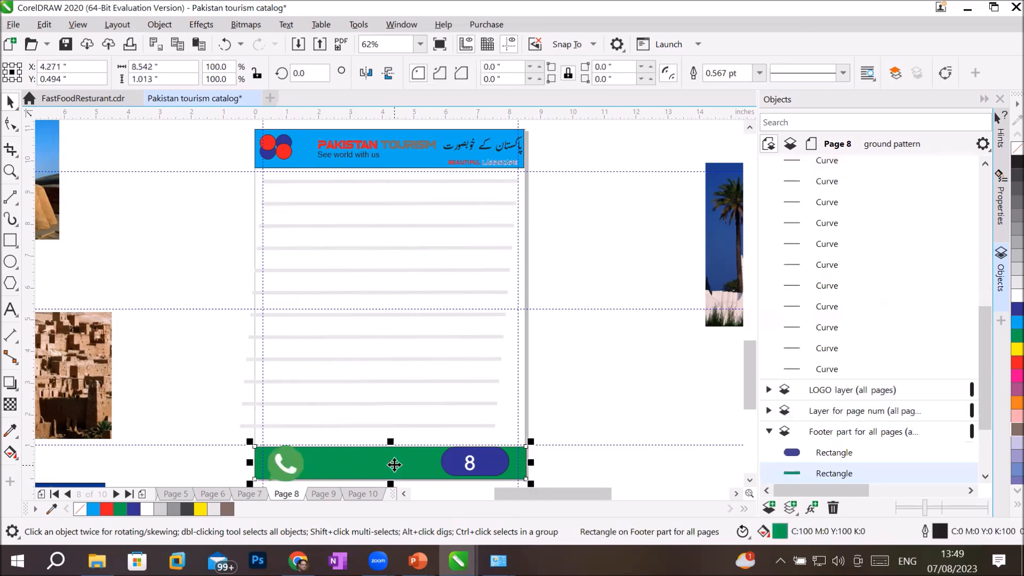
left_click(1015, 322)
left_click(287, 467)
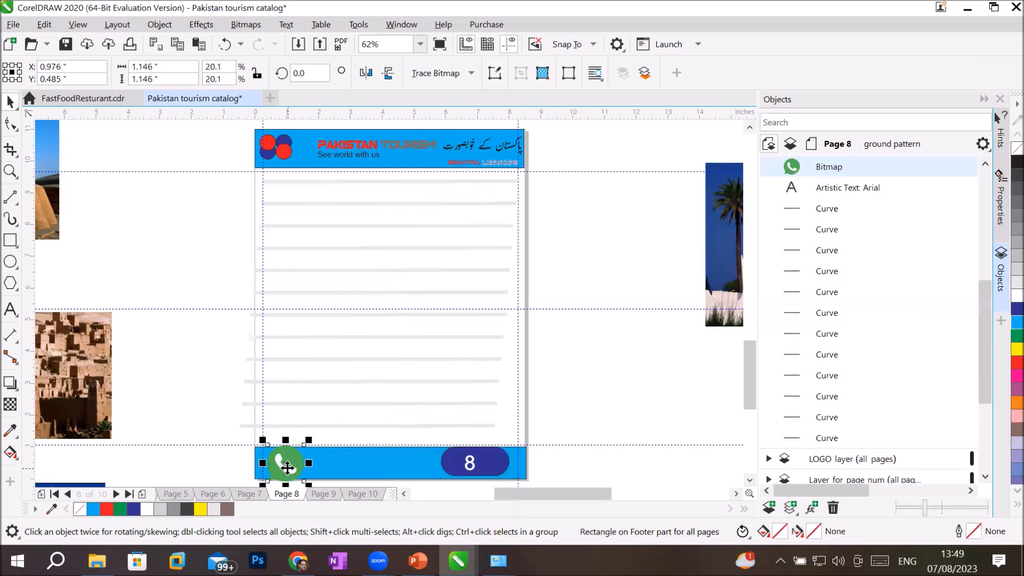
left_click_drag(308, 439, 275, 474)
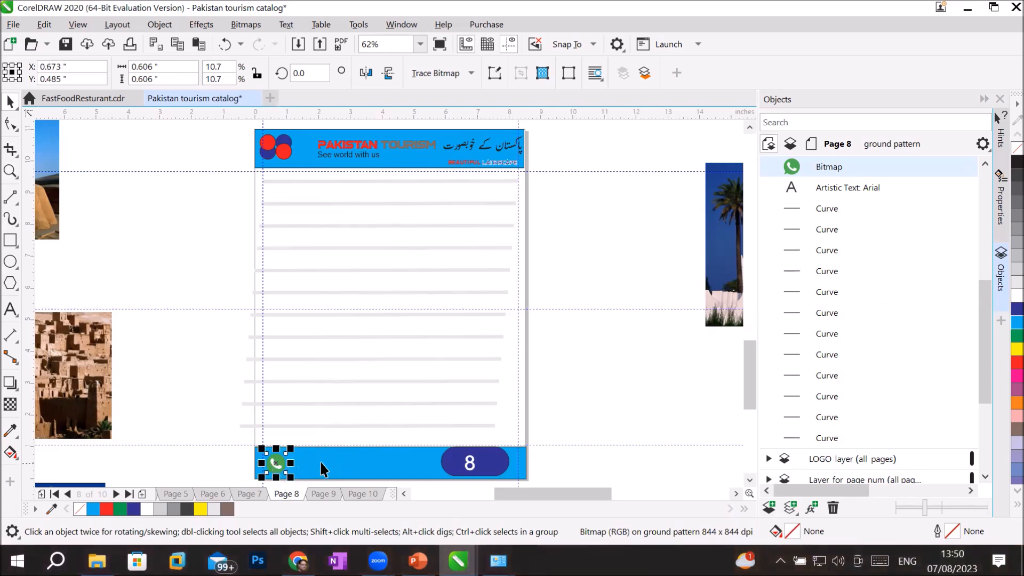
left_click(317, 462)
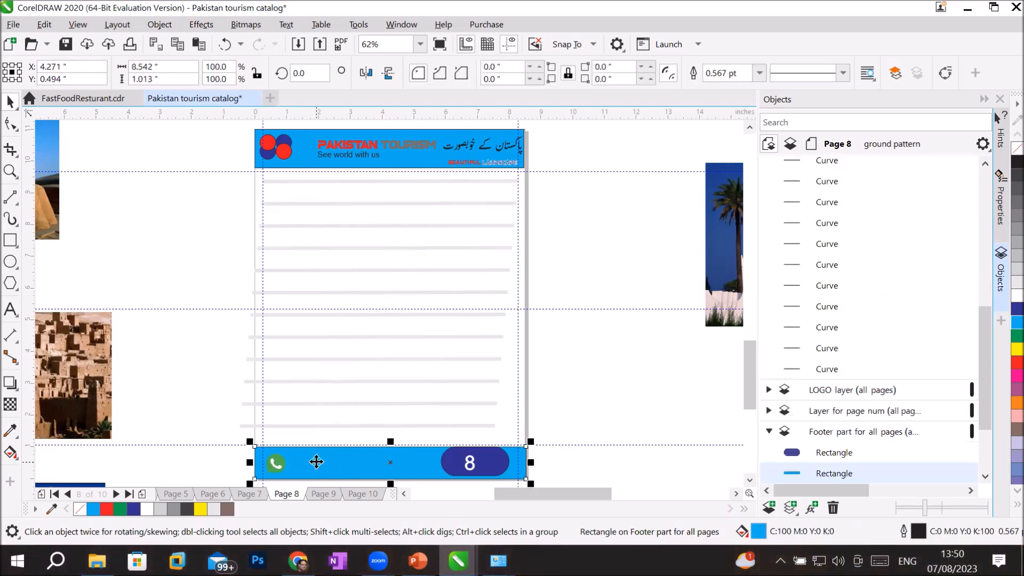
mouse_move(97, 560)
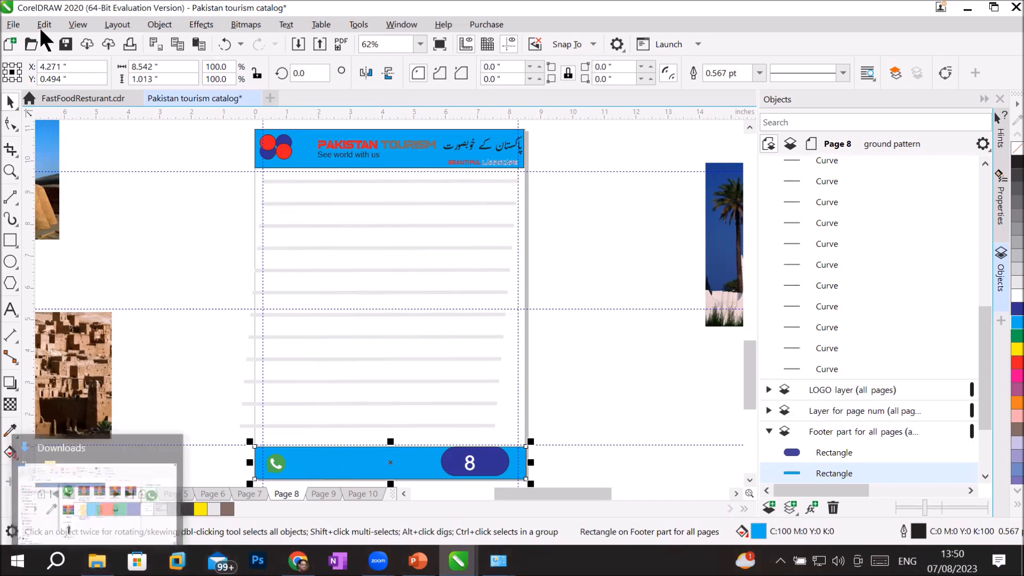
Step: Start a File > Import and choose internet.png from the Flaticon icons folder
left_click(14, 24)
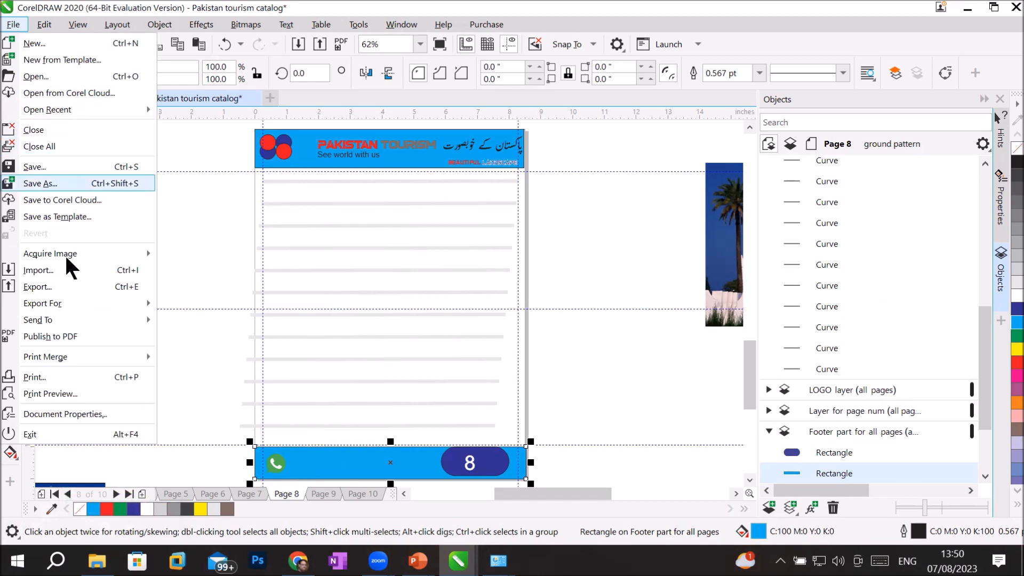
left_click(58, 271)
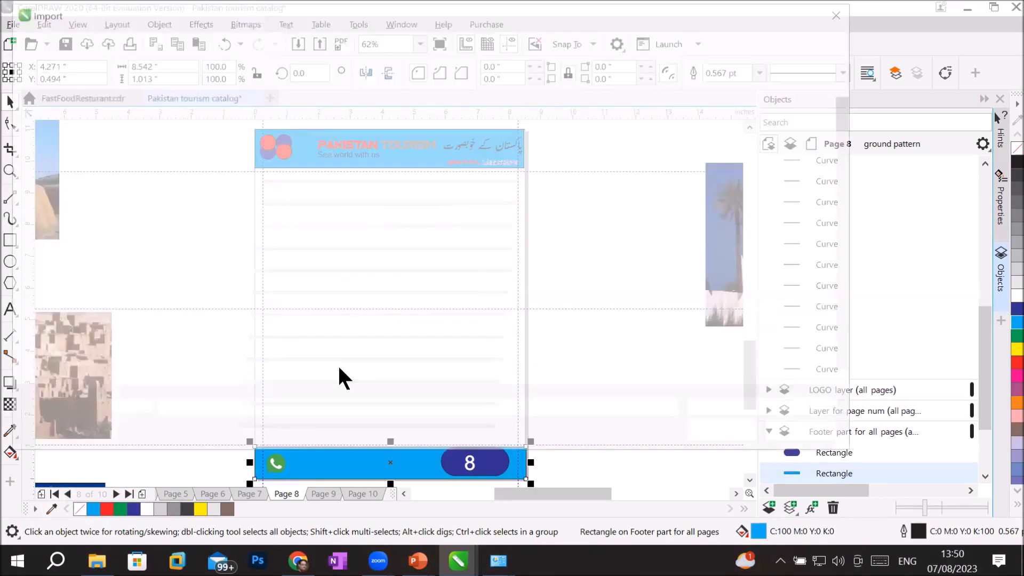
left_click(317, 39)
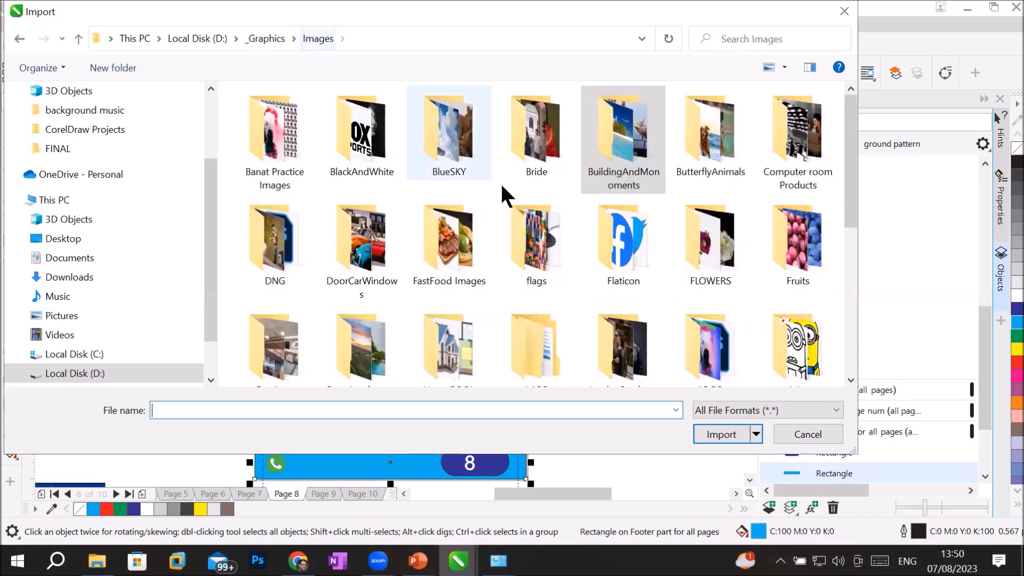
left_click(640, 262)
double_click(640, 260)
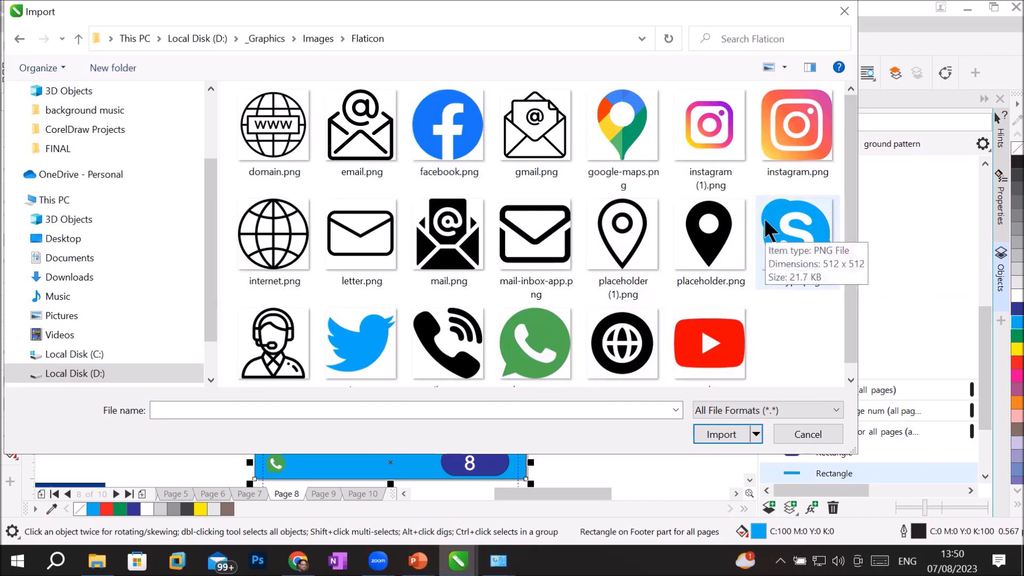
left_click_drag(288, 232, 296, 249)
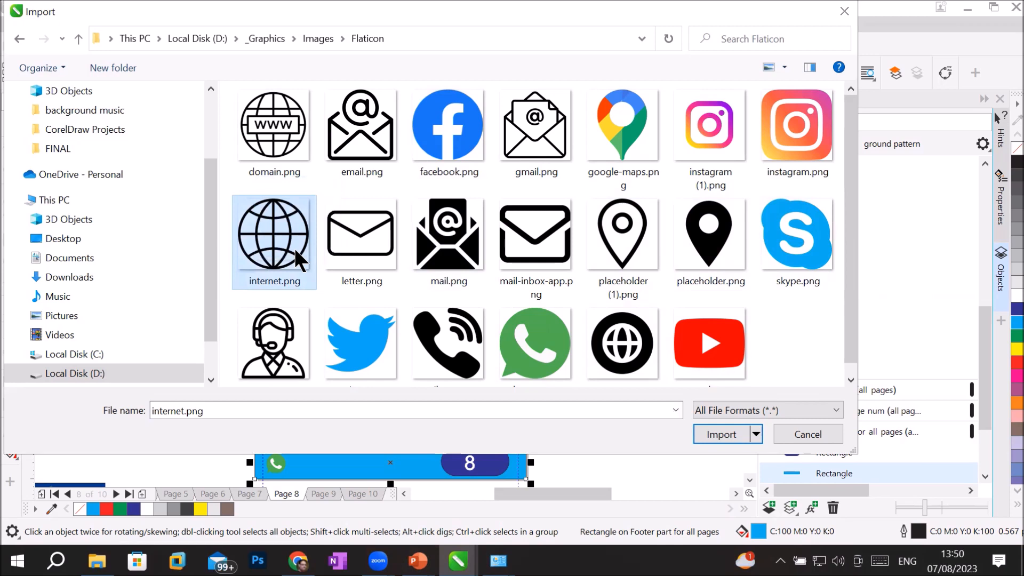
scroll(730, 283, "down", 1)
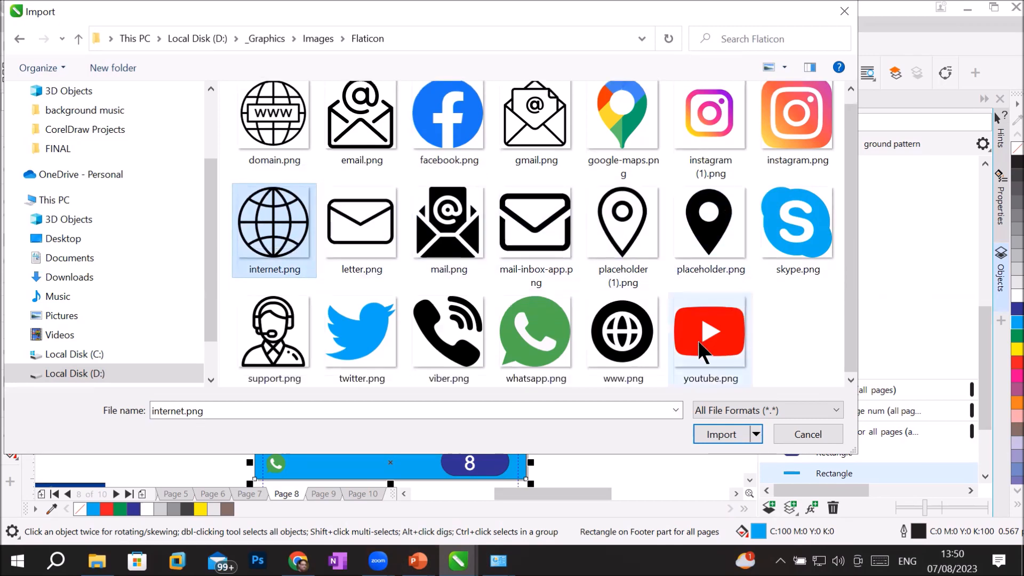
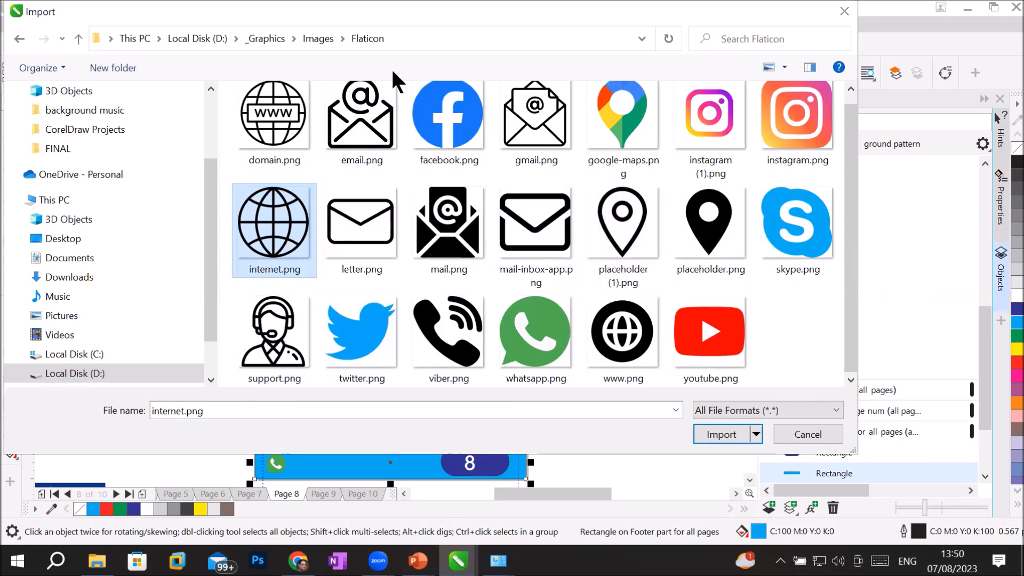
Step: Import internet.png and placeholder (1).png together and place the globe and pin icons in the footer
left_click(633, 231, "ctrl")
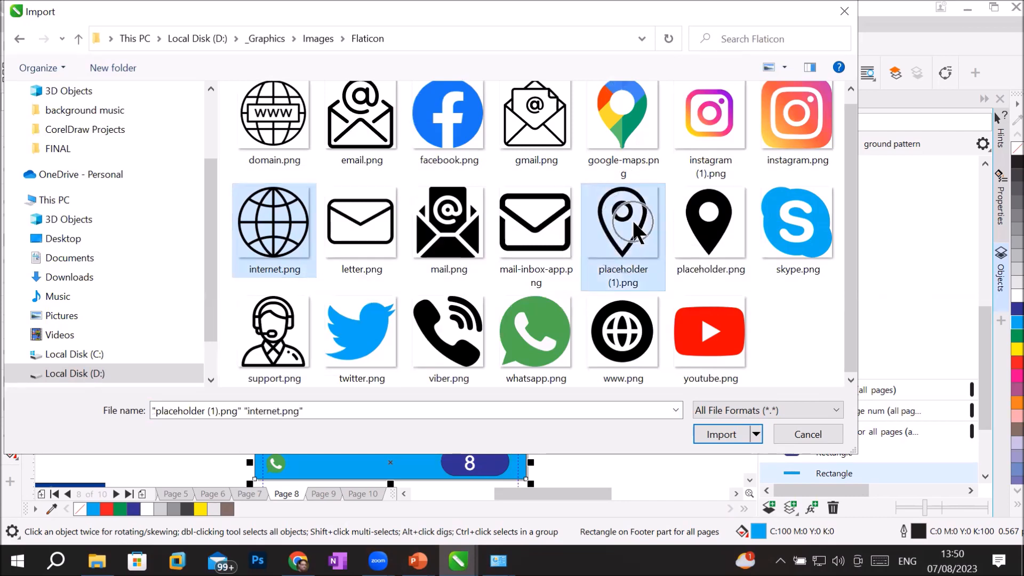
left_click(717, 434)
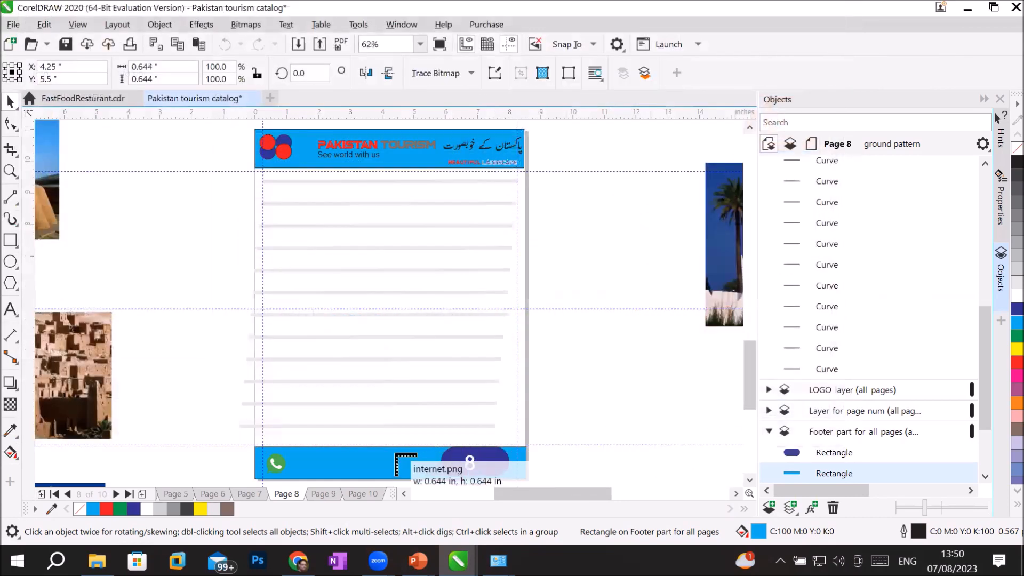
mouse_move(348, 453)
left_mouse_down()
mouse_move(395, 472)
mouse_move(434, 470)
left_mouse_up()
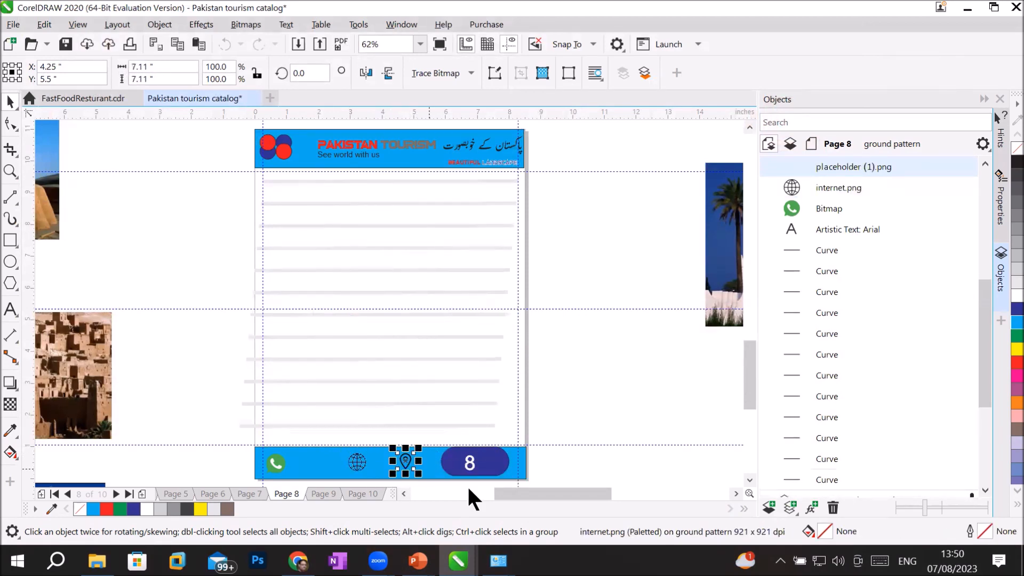
scroll(358, 461, "up", 2)
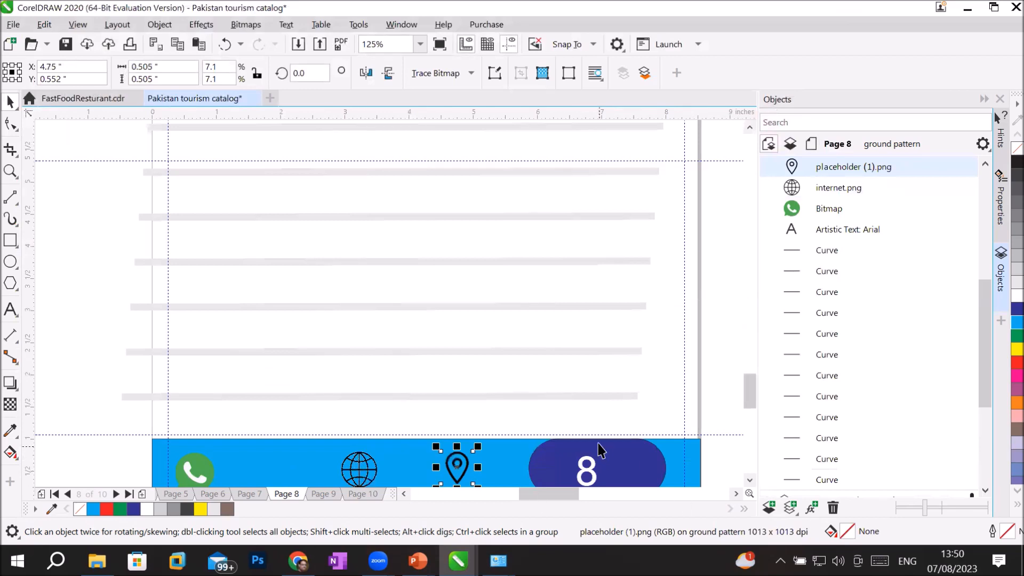
left_click(984, 482)
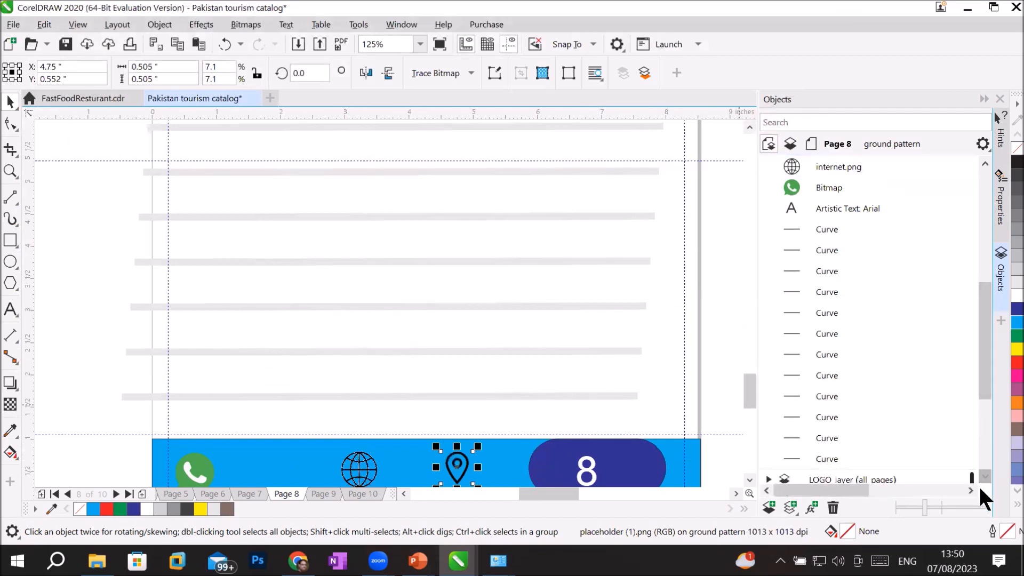
left_click(984, 477)
left_click(985, 477)
left_click(985, 477)
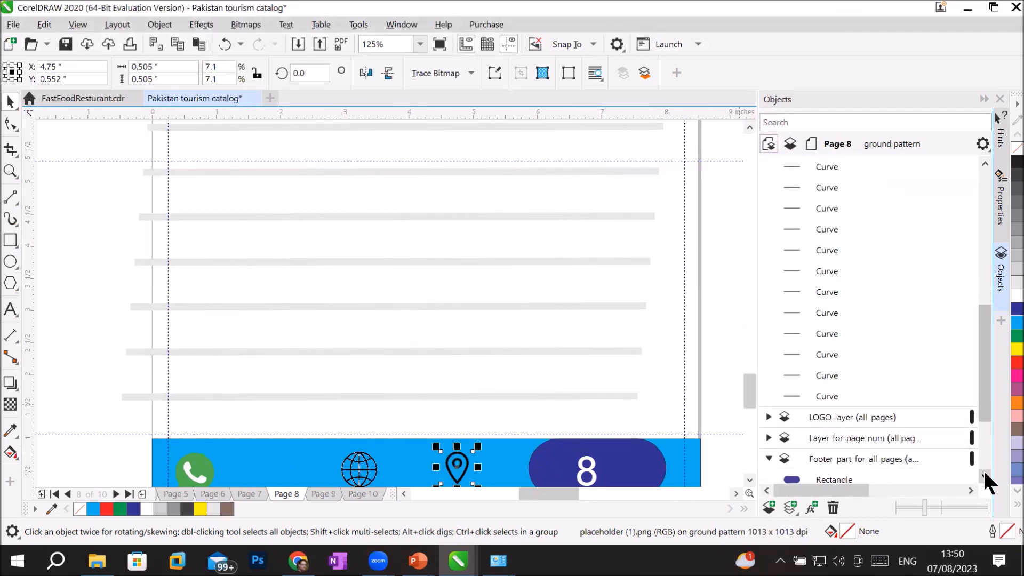
left_click(984, 477)
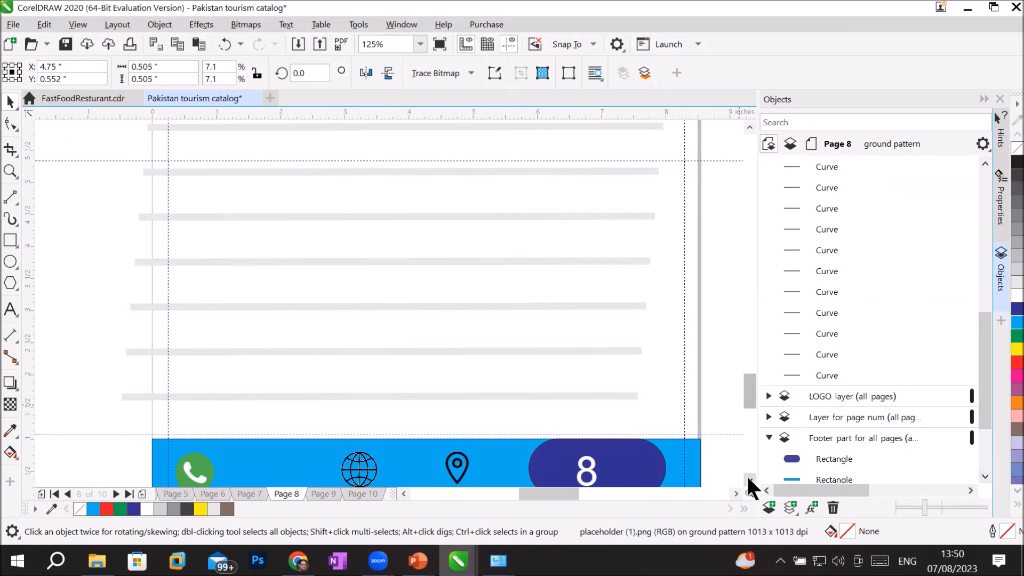
left_click(749, 479)
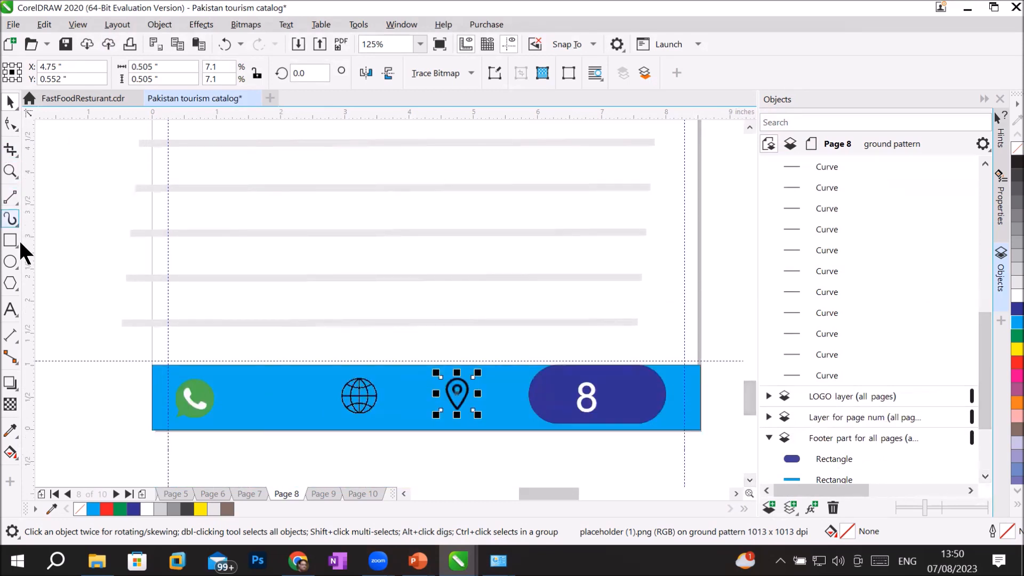
Step: Type a contact phone number as text beside the WhatsApp icon
left_click(11, 309)
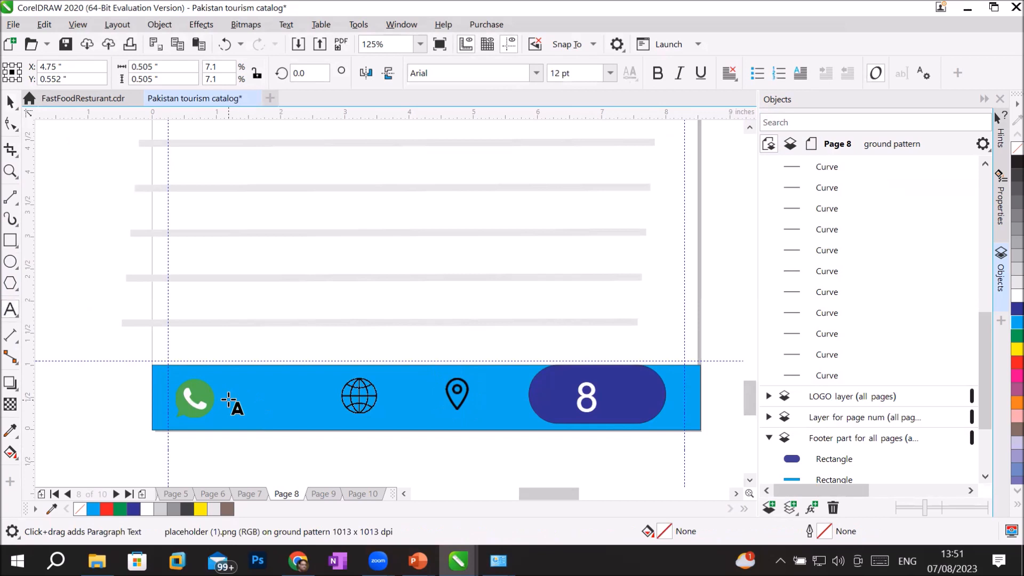
left_click(228, 403)
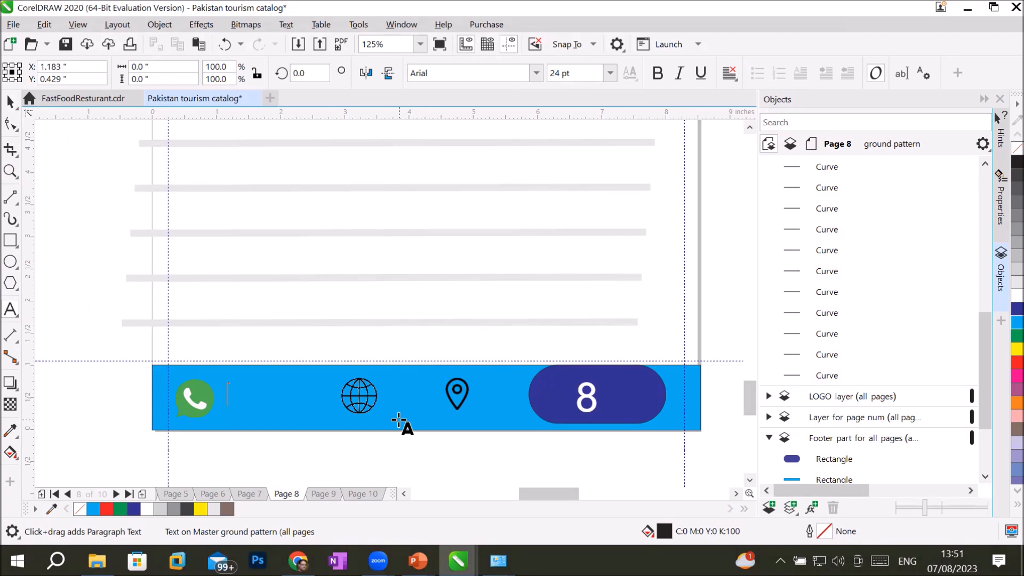
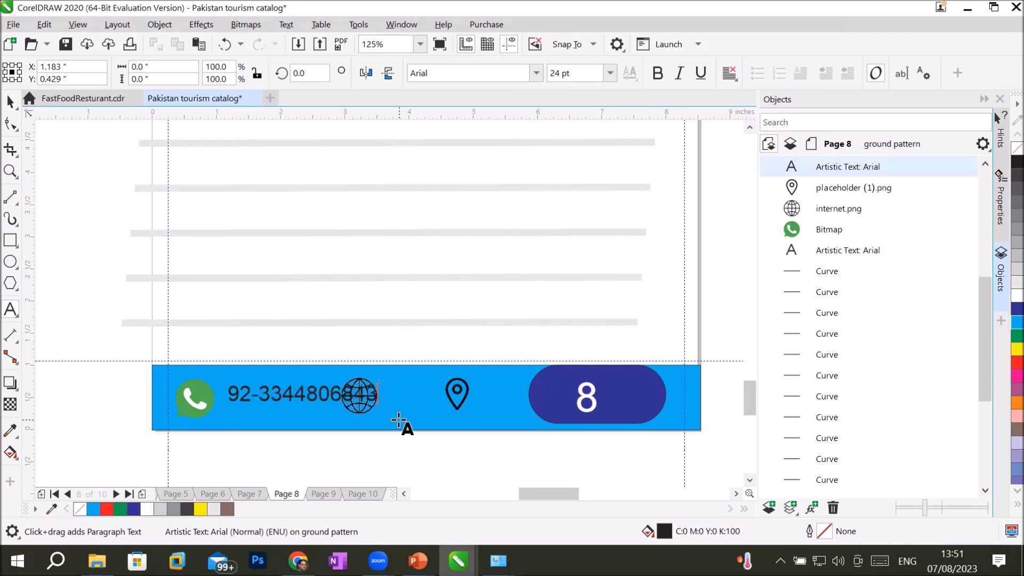
key("Escape")
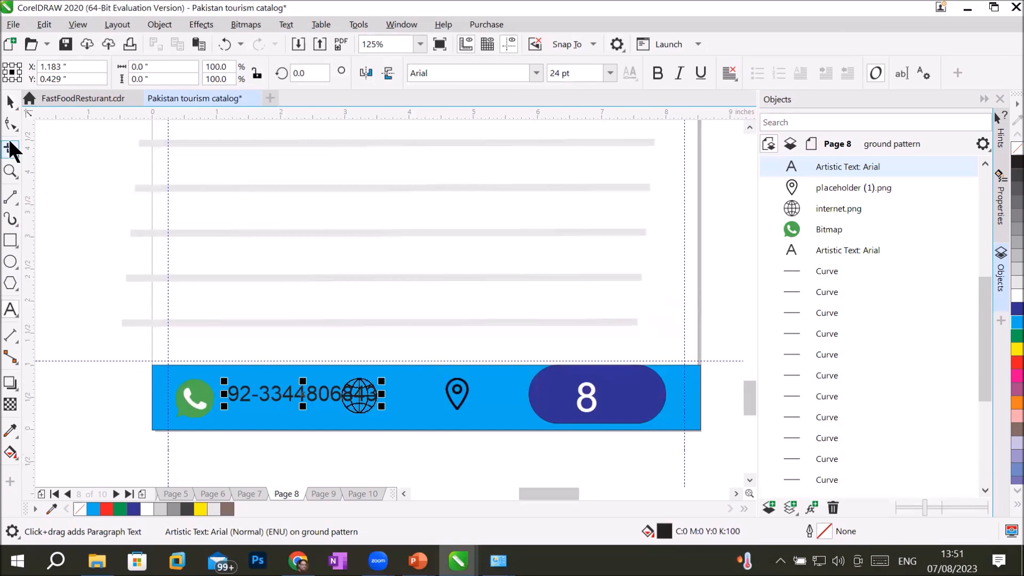
Step: Shift the WhatsApp icon and number left, move the globe right, and delete the location pin
left_click(12, 104)
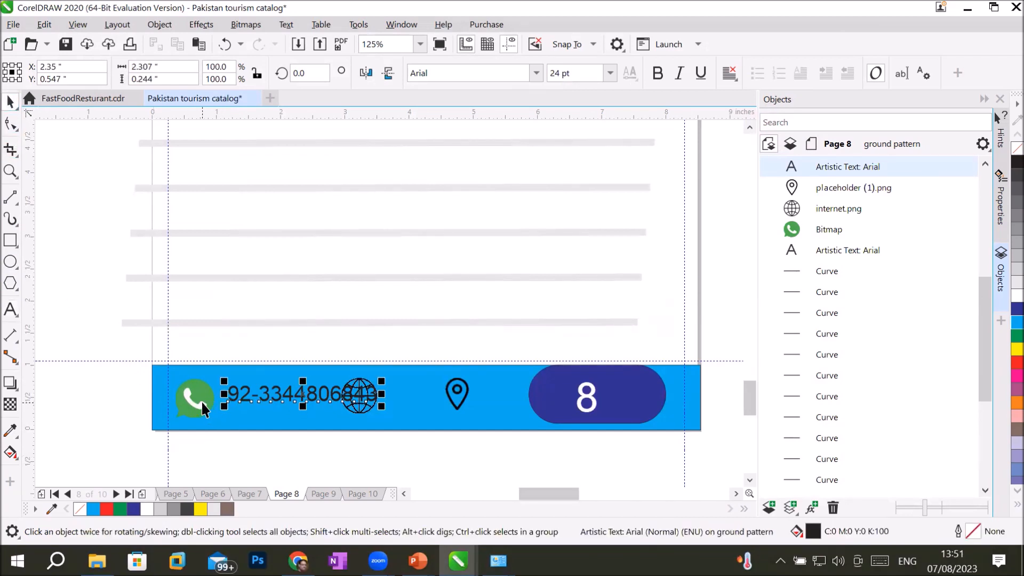
left_click_drag(203, 405, 191, 401)
left_click_drag(282, 396, 264, 408)
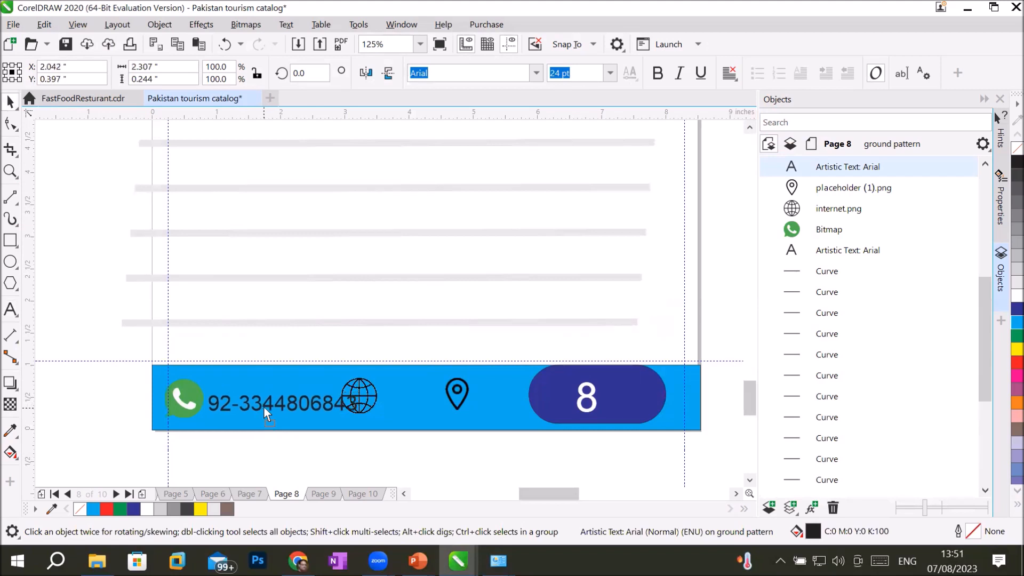
left_click_drag(364, 384, 394, 389)
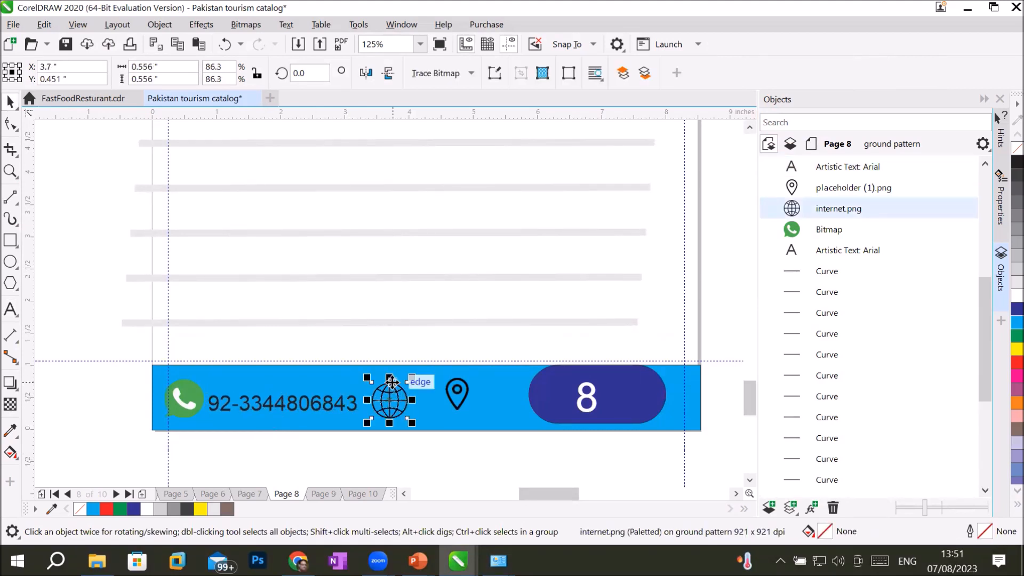
left_click(460, 396)
key("Delete")
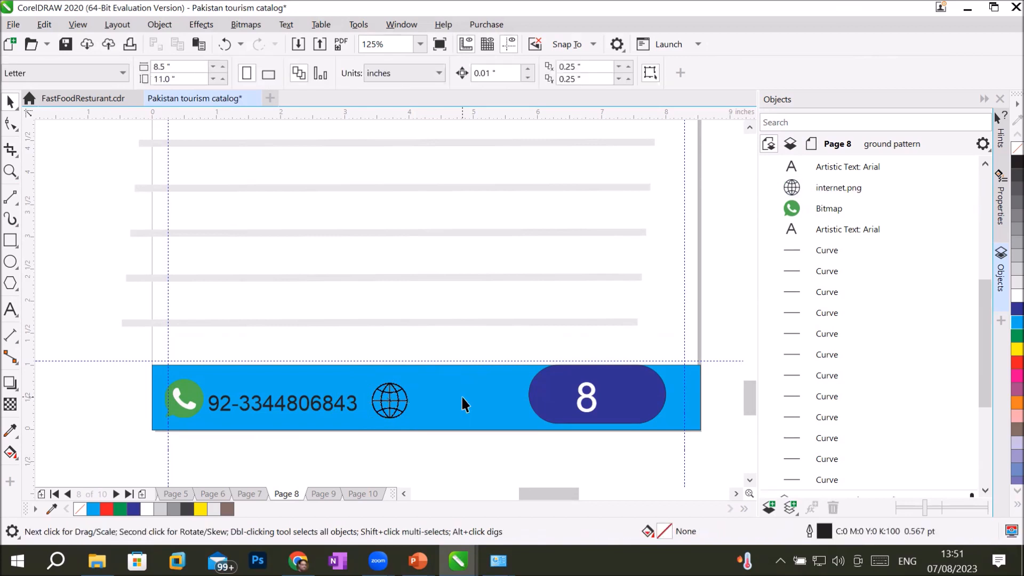
left_click(11, 310)
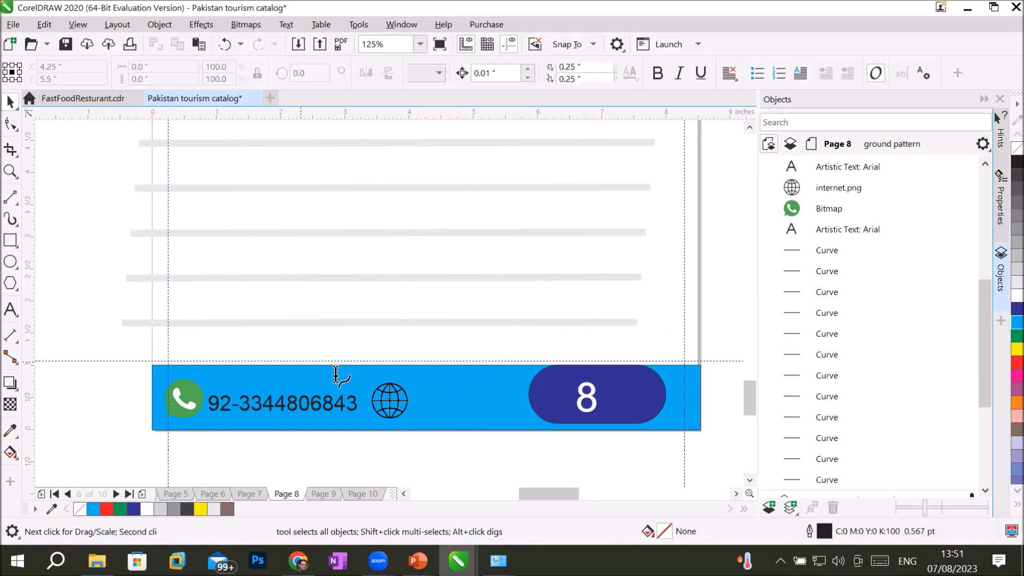
left_click(416, 399)
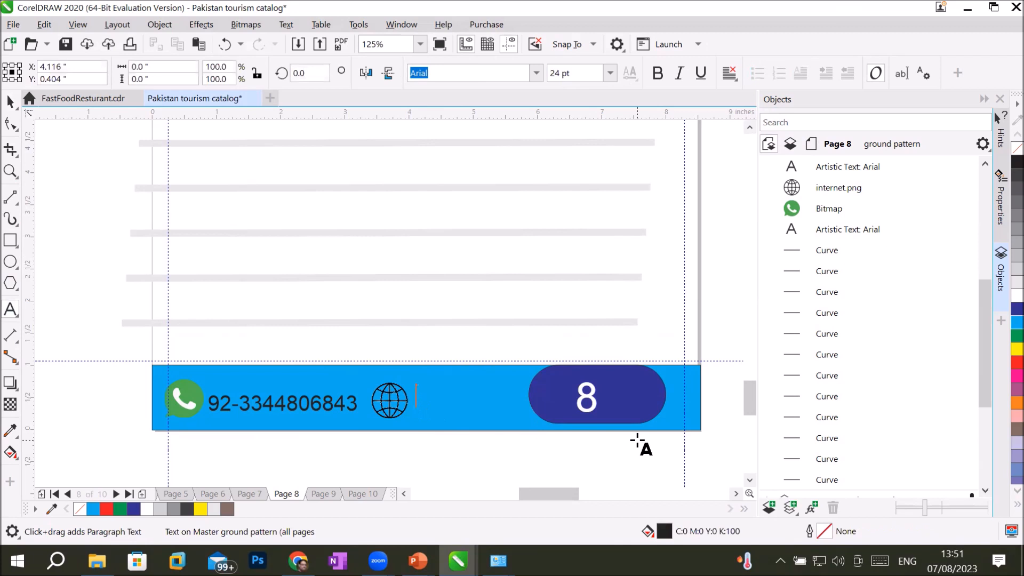
type("www.pak.")
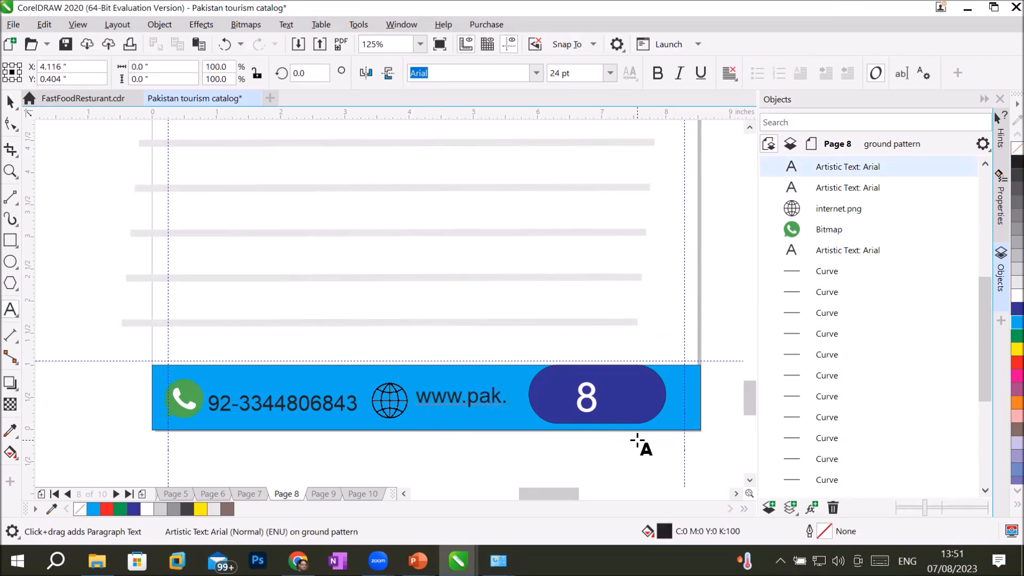
left_click(10, 101)
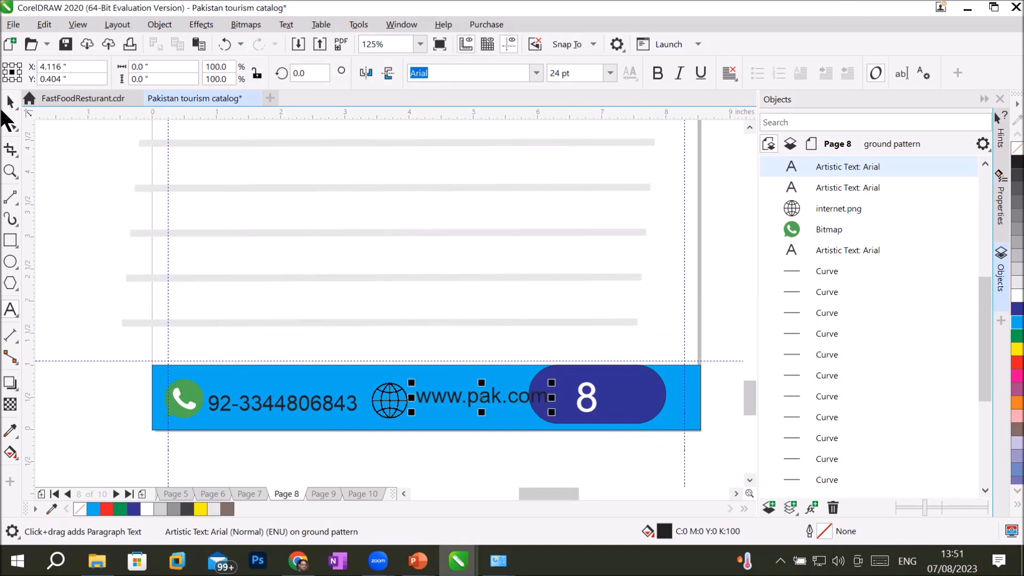
Step: Narrow the page-number oval from its left side and move the 8 inside it
left_click(599, 388)
left_click_drag(617, 378, 638, 380)
left_click_drag(548, 397, 670, 405)
left_click(589, 401)
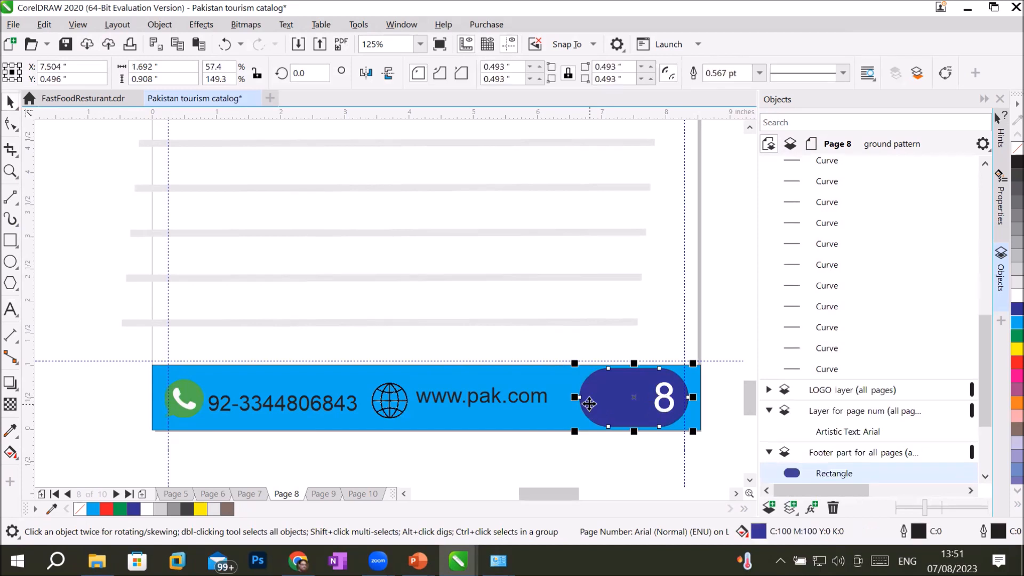
left_click_drag(574, 397, 598, 400)
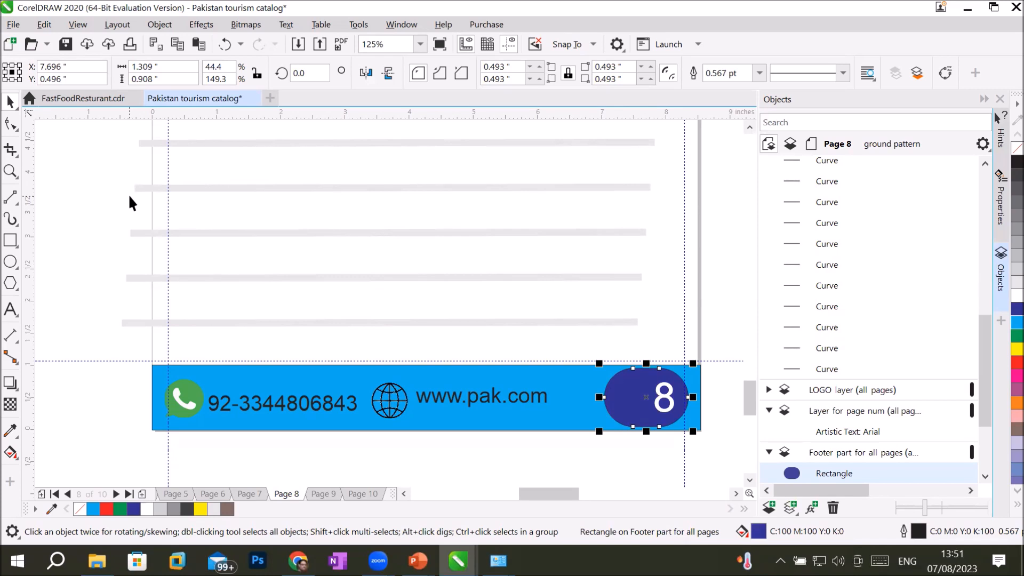
left_click(482, 398)
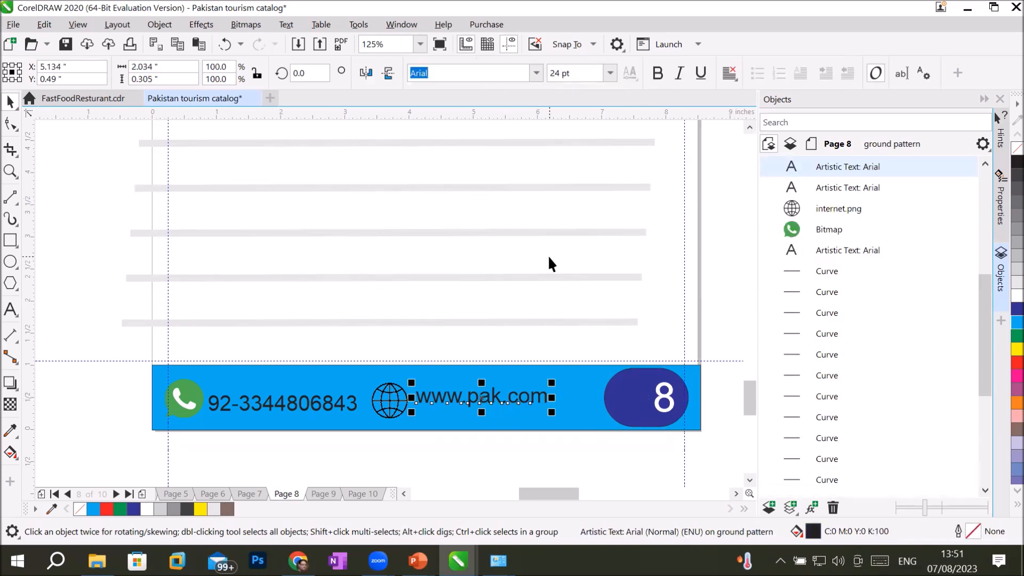
scroll(549, 258, "down", 1)
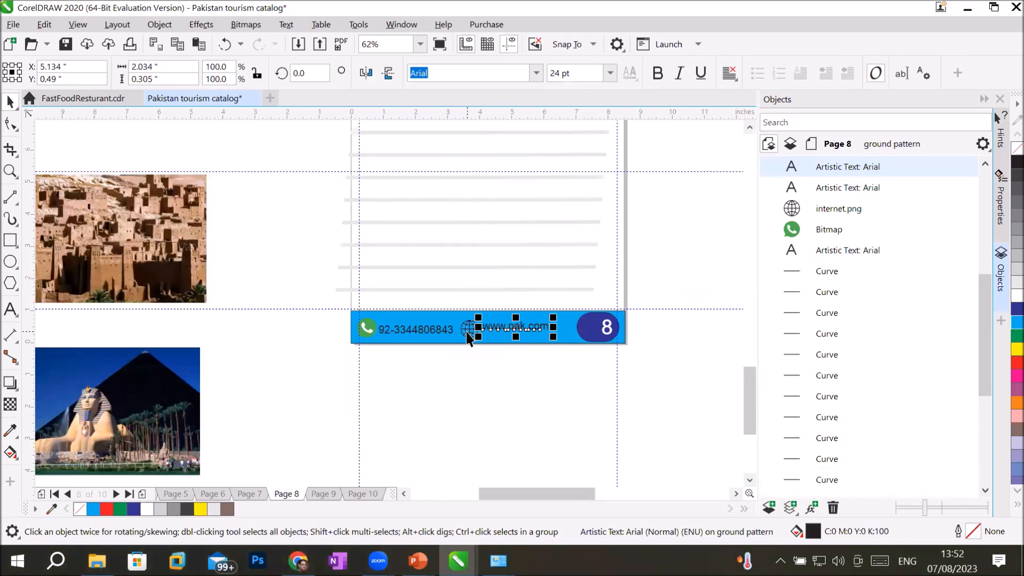
left_click(496, 329)
left_click_drag(496, 330, 496, 332)
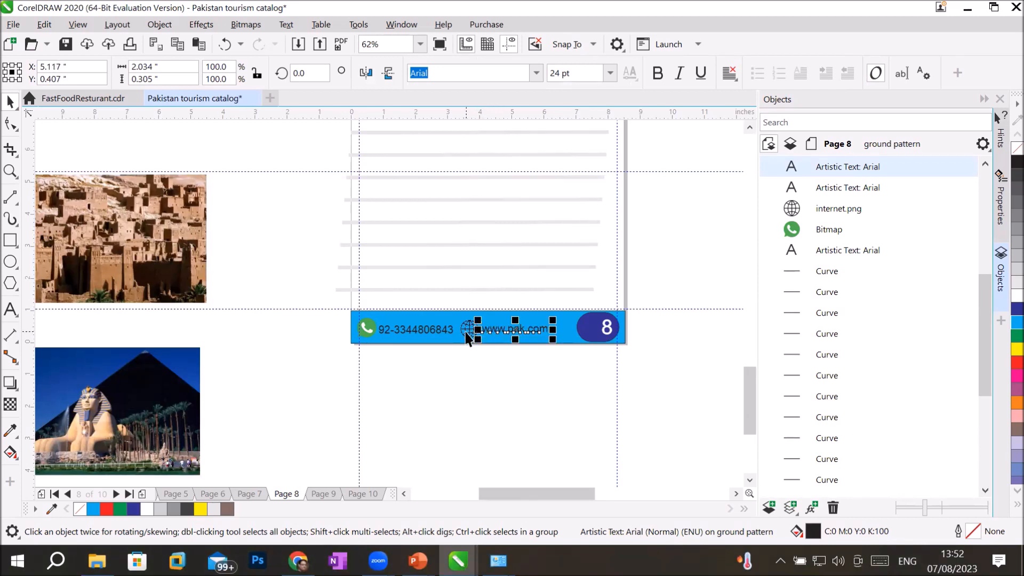
left_click(467, 329, "shift")
right_click(467, 330)
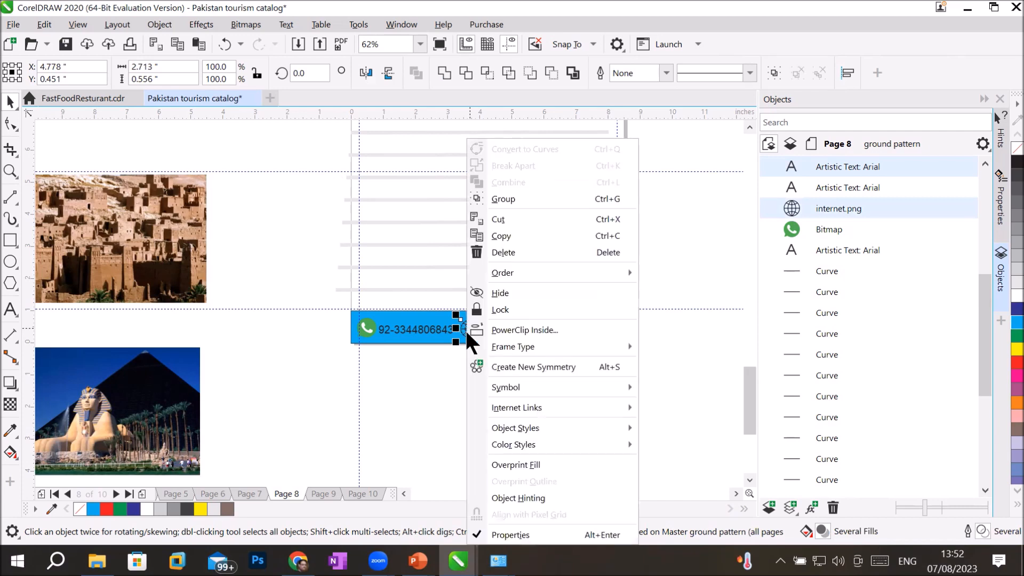
left_click(504, 199)
Step: Rotate the group 90° to run vertically and move it to the page's left edge
left_click_drag(504, 329, 581, 185)
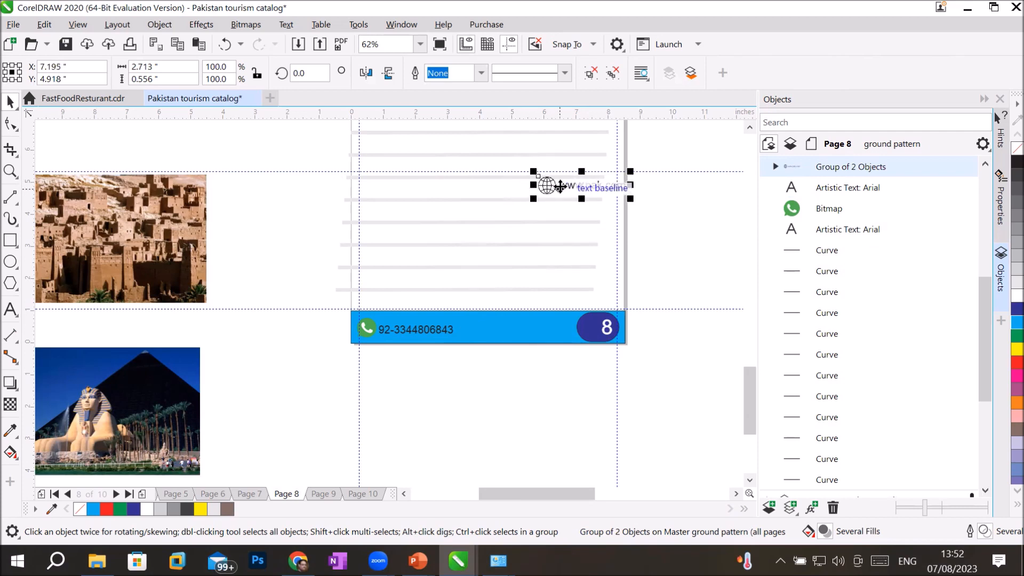
left_click(544, 187)
mouse_move(531, 203)
left_mouse_down()
mouse_move(557, 150)
mouse_move(576, 152)
mouse_move(552, 238)
mouse_move(600, 246)
mouse_move(523, 215)
mouse_move(408, 214)
mouse_move(617, 263)
mouse_move(560, 269)
mouse_move(635, 272)
mouse_move(546, 281)
mouse_move(605, 278)
mouse_move(585, 288)
left_mouse_up()
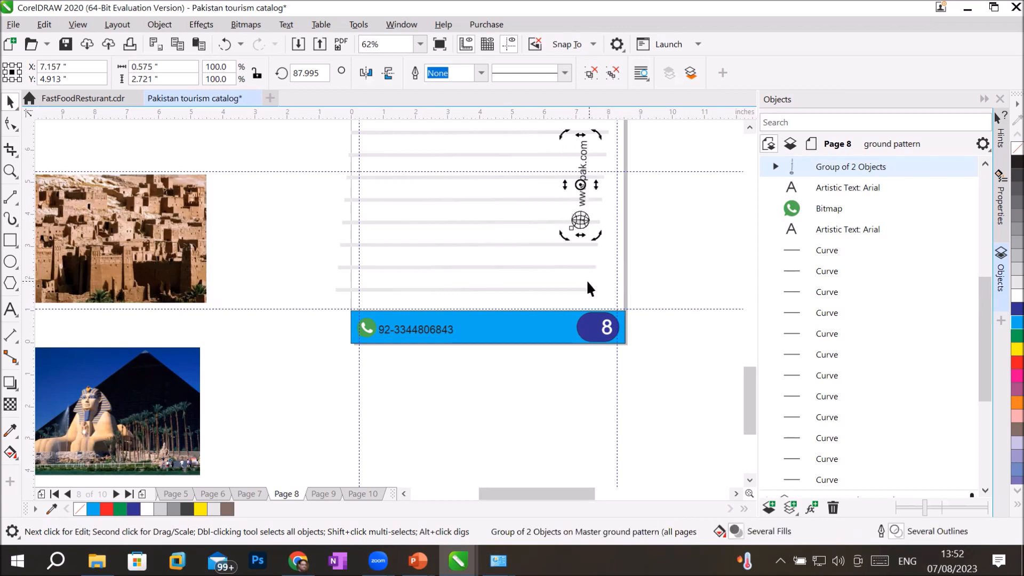
left_click(583, 216)
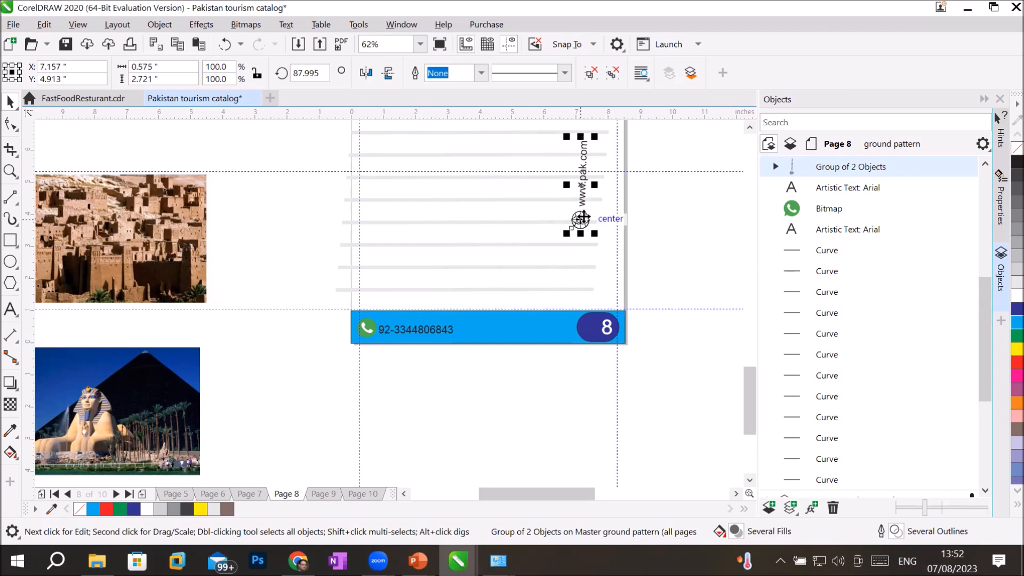
scroll(608, 219, "down", 2)
scroll(588, 203, "up", 2)
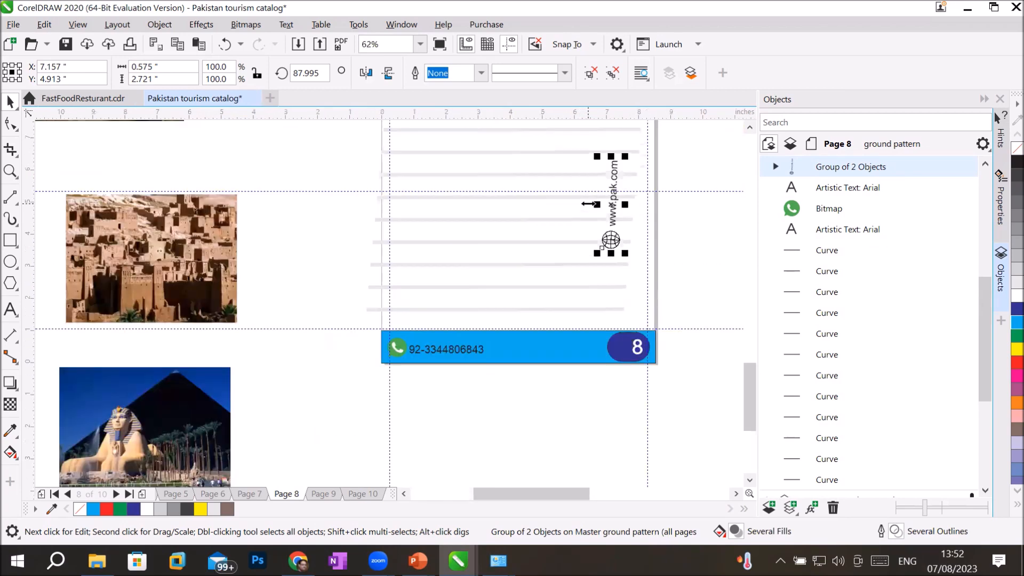
left_click_drag(612, 183, 386, 148)
left_click(345, 302)
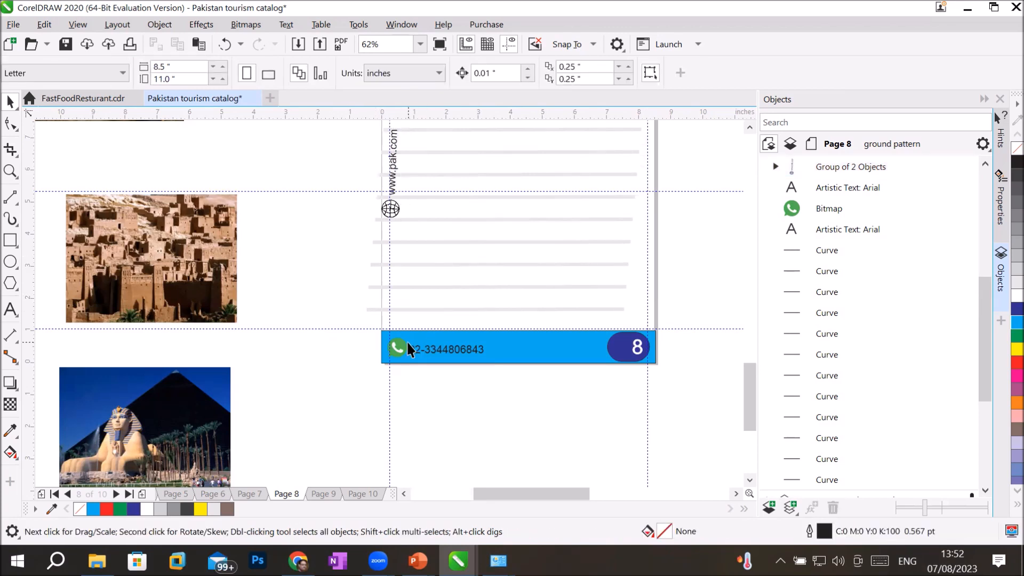
Step: Draw a tall narrow rectangle at the page's left edge and fill it cyan
left_click(10, 241)
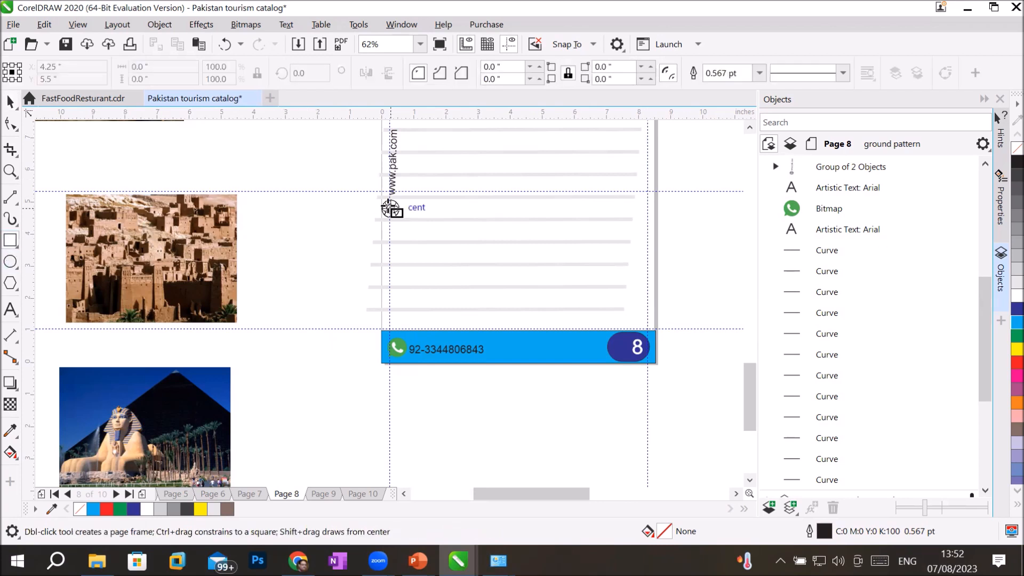
scroll(389, 207, "down", 2)
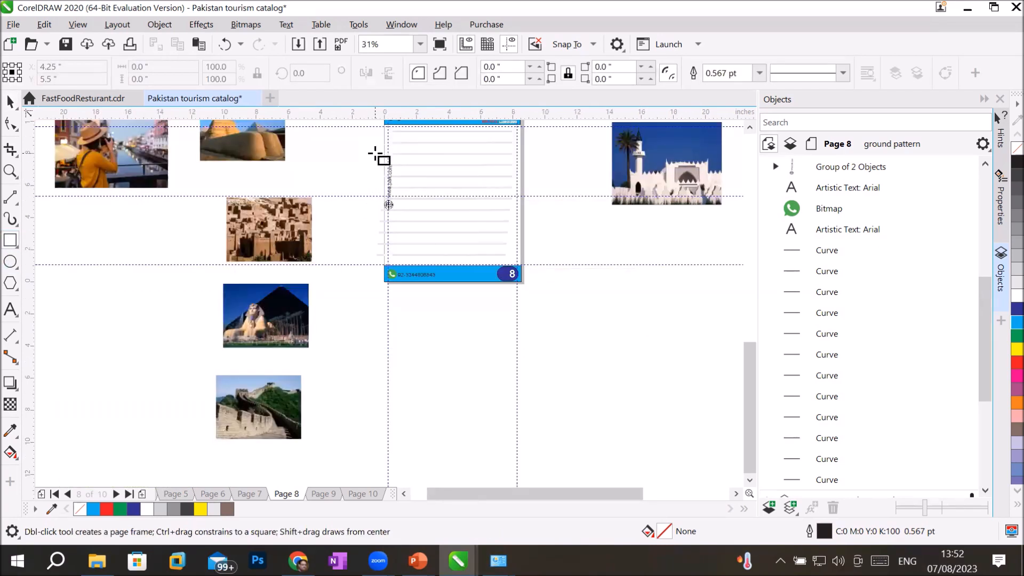
left_click_drag(386, 154, 403, 237)
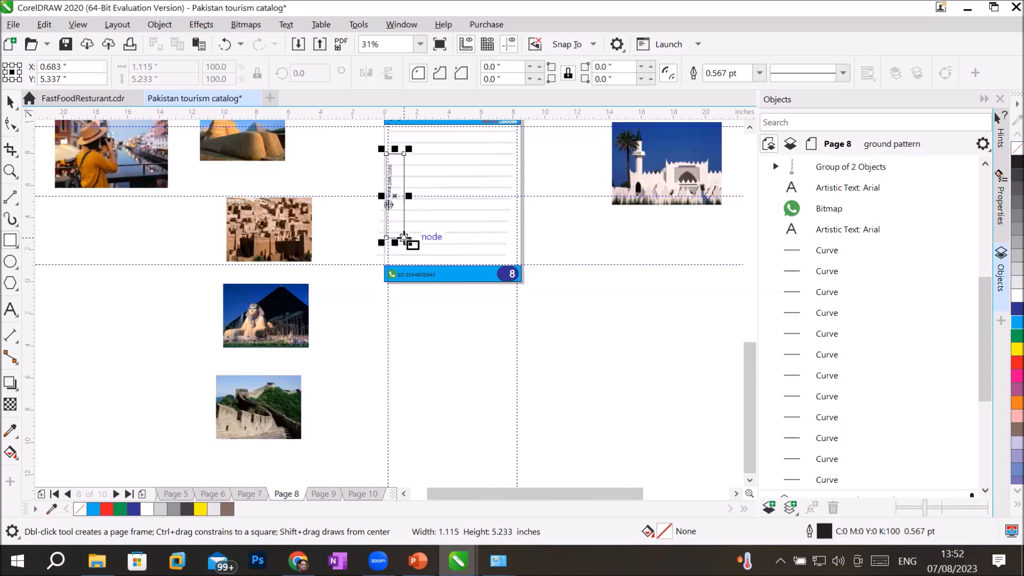
scroll(403, 238, "up", 2)
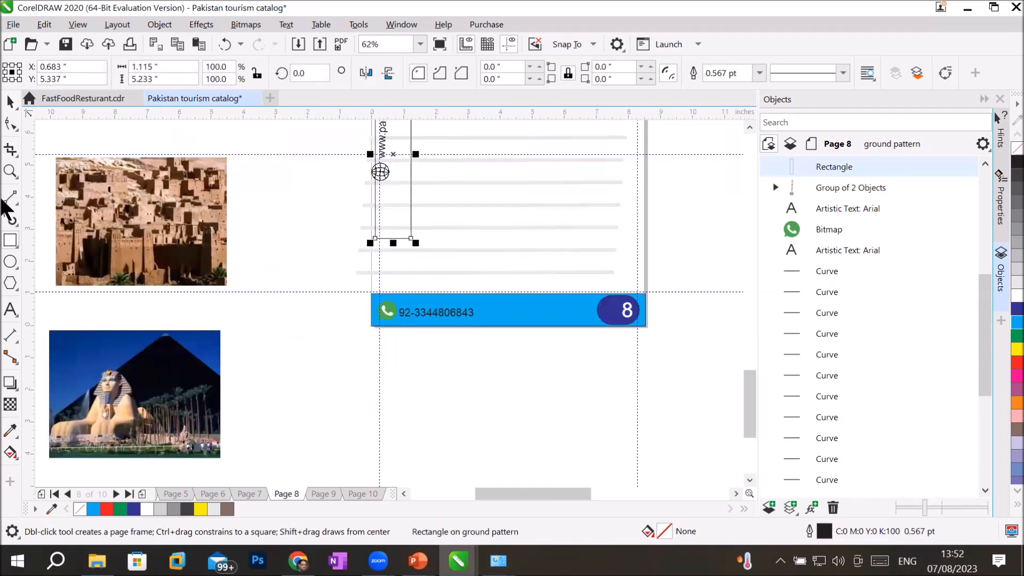
key("Left")
key("Left")
key("Left")
key("Left")
key("Left")
key("Left")
key("Left")
key("Left")
key("Left")
key("Left")
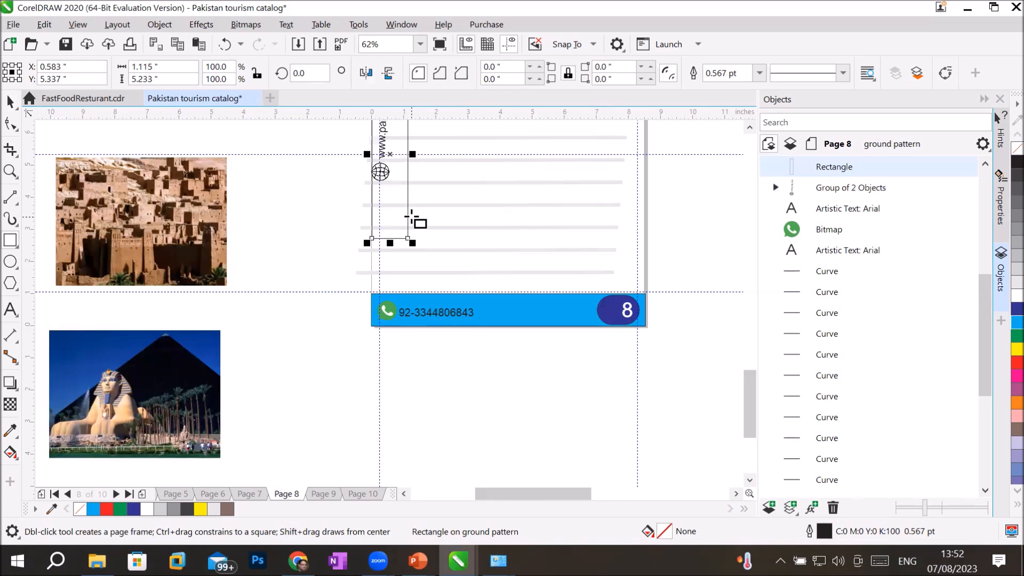
left_click(1016, 322)
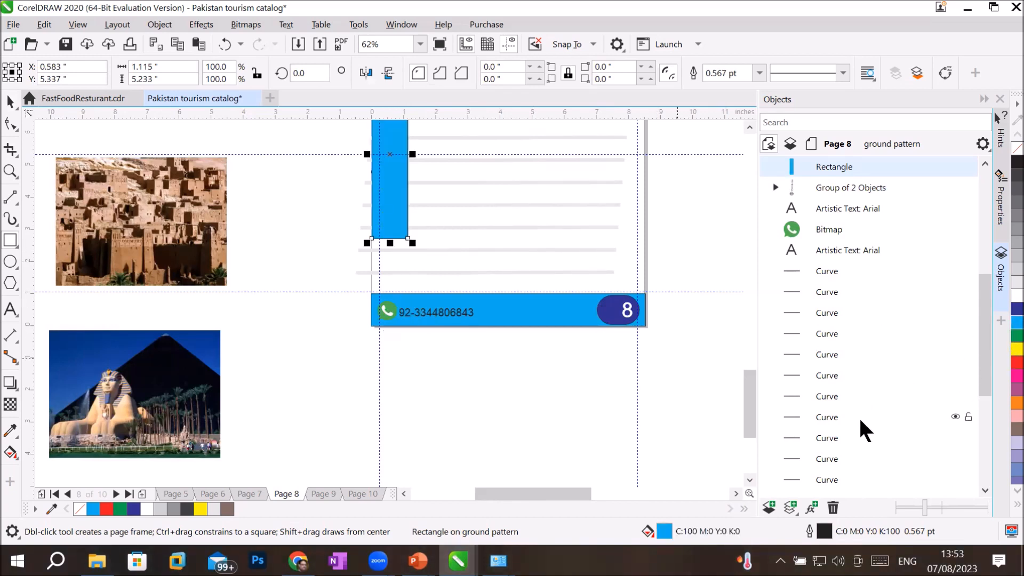
Step: In the Objects docker, stack the web-address group above the cyan rectangle
left_click(866, 212)
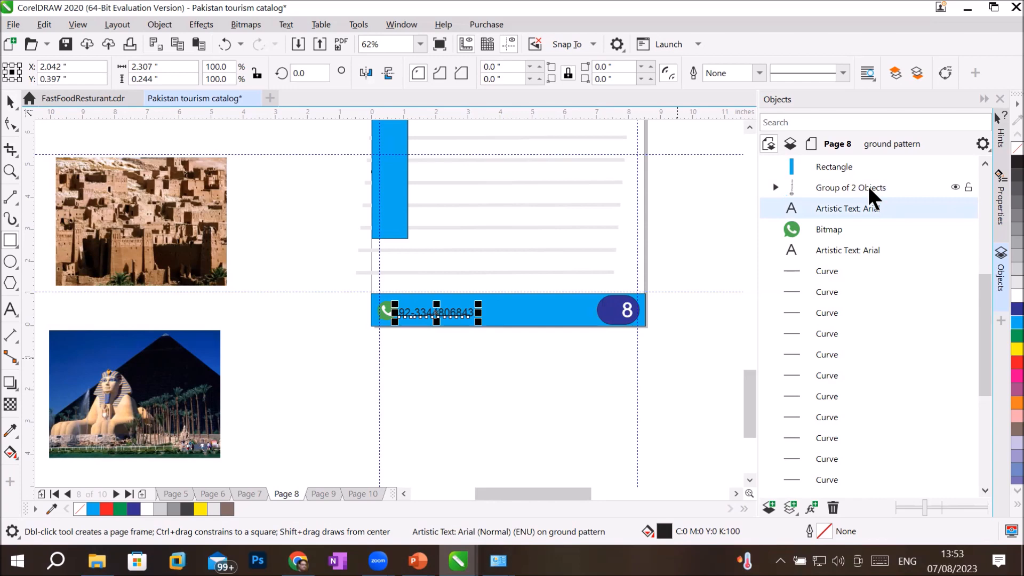
left_click(870, 190)
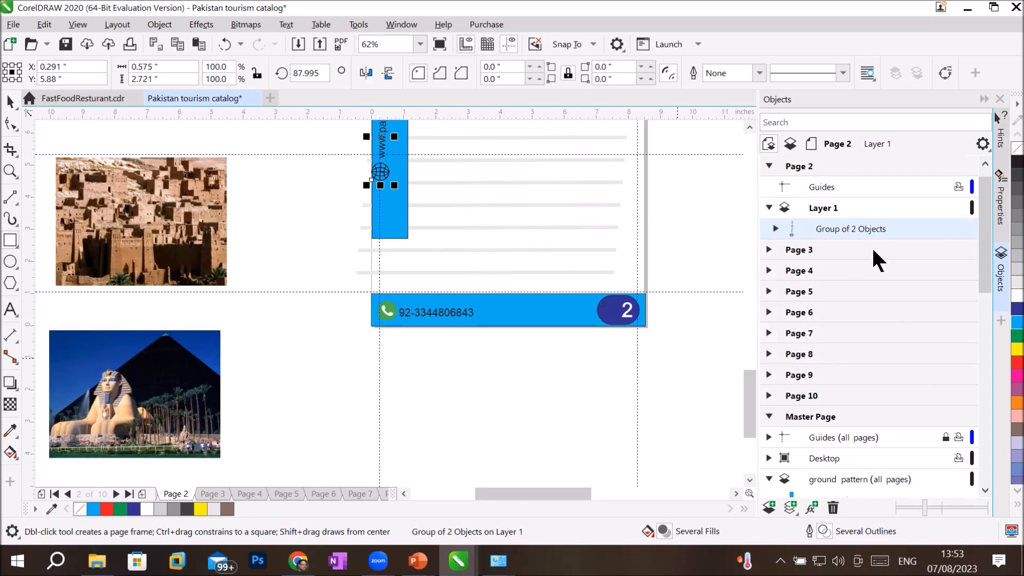
key("ctrl+x")
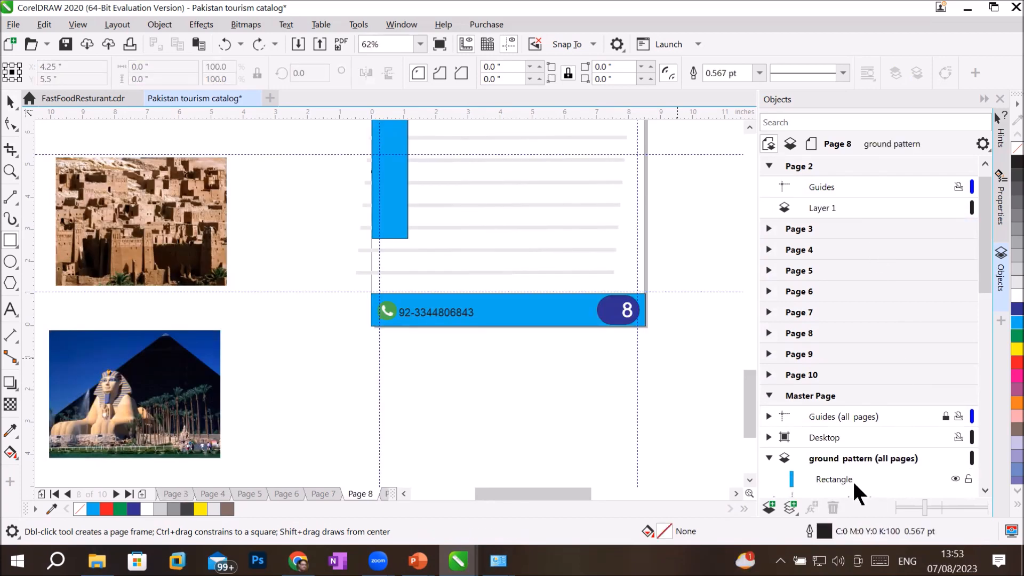
left_click(983, 485)
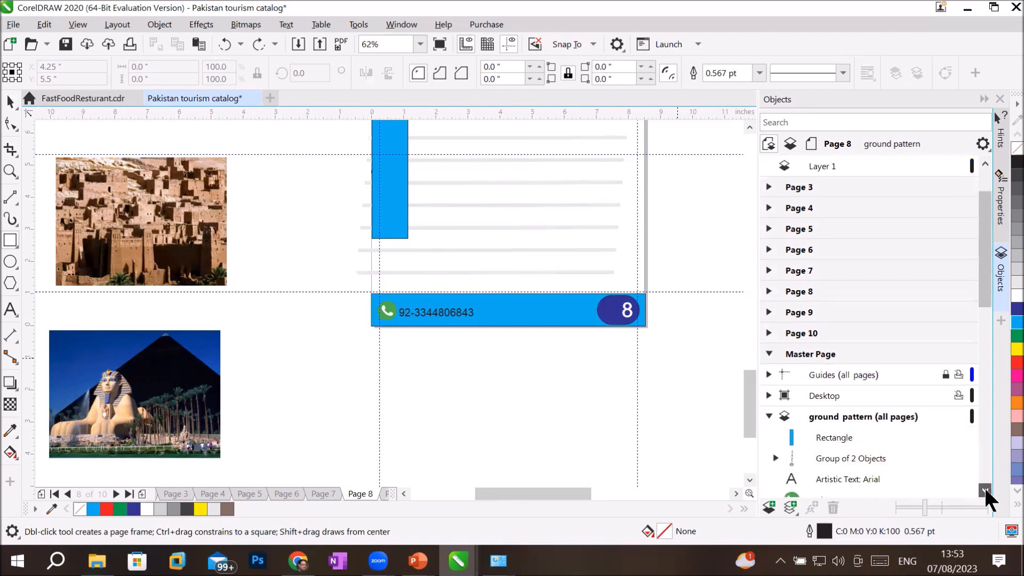
left_click(823, 425)
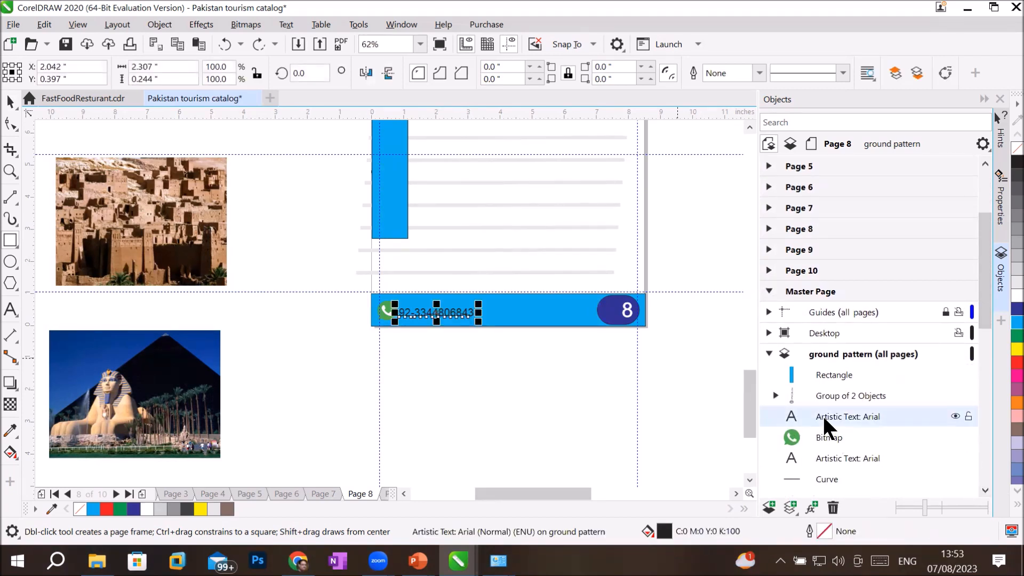
left_click(954, 416)
left_click(954, 416)
left_click(925, 398)
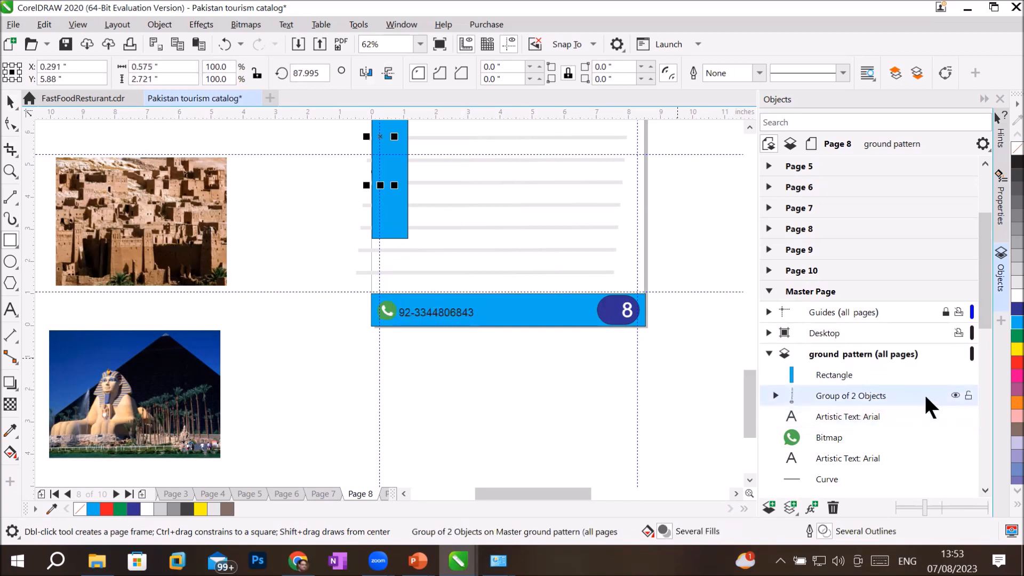
left_click(955, 395)
left_click(955, 395)
left_click_drag(838, 396, 836, 363)
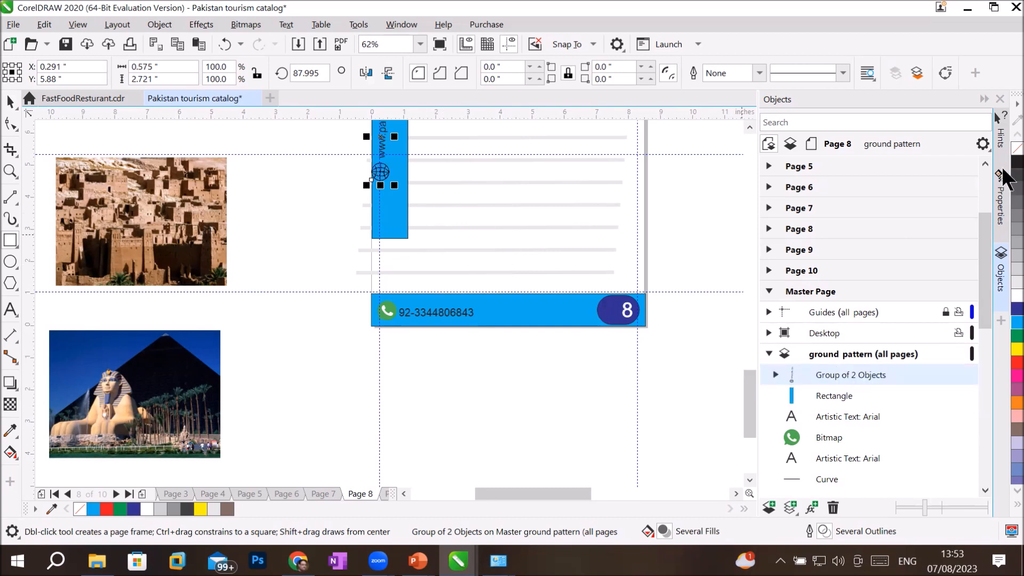
left_click(749, 126)
left_click(749, 127)
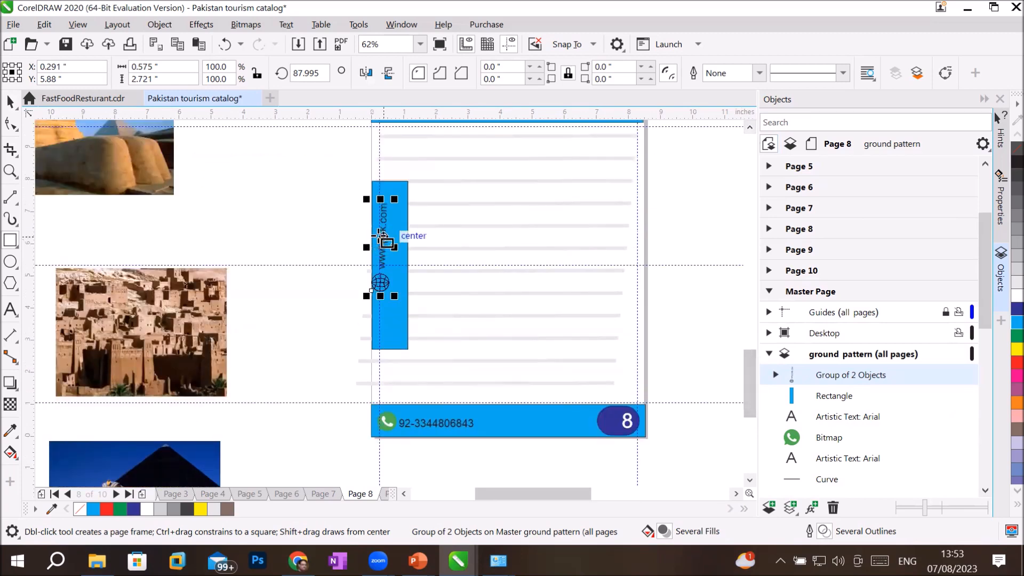
Step: Nudge the web text onto the bar and trim the rectangle narrower and shorter to fit
left_click(11, 100)
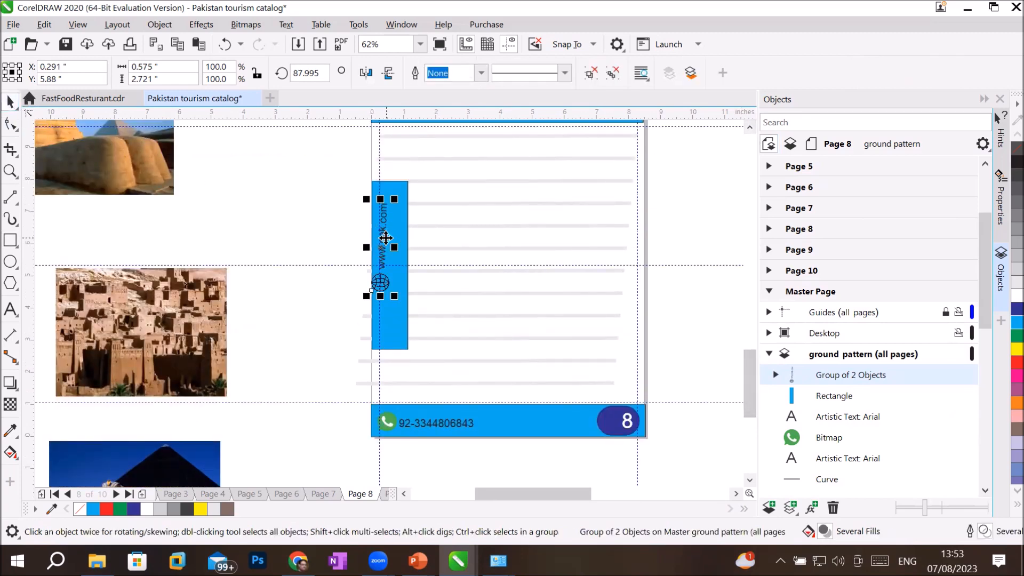
left_click_drag(386, 236, 391, 236)
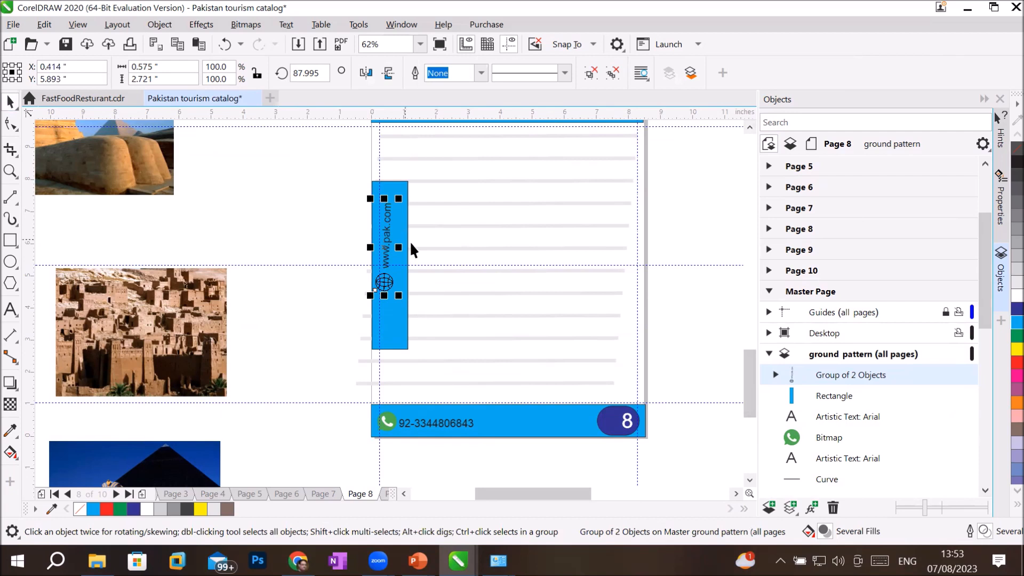
left_click(409, 261)
left_click_drag(411, 265, 398, 266)
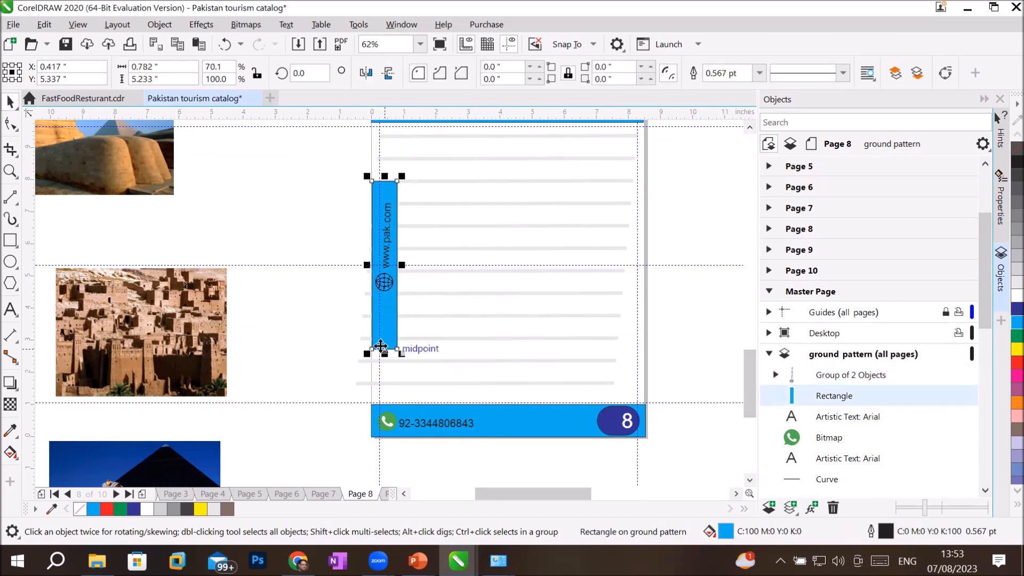
left_click_drag(384, 351, 384, 298)
left_click_drag(380, 171, 379, 193)
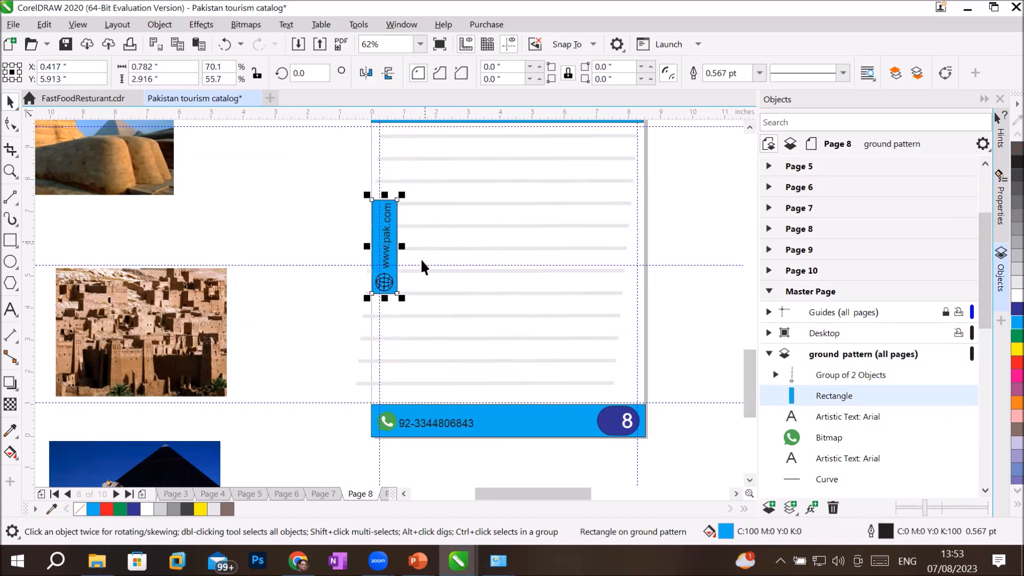
left_click(311, 286)
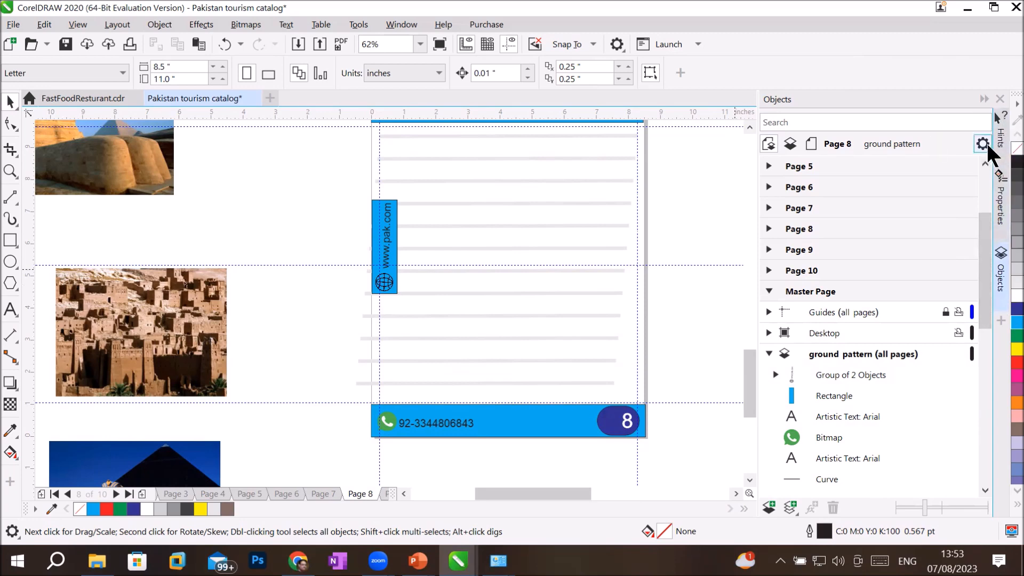
Step: Collapse the Objects docker and show the whole of Page 1 after briefly checking Page 2
left_click(983, 100)
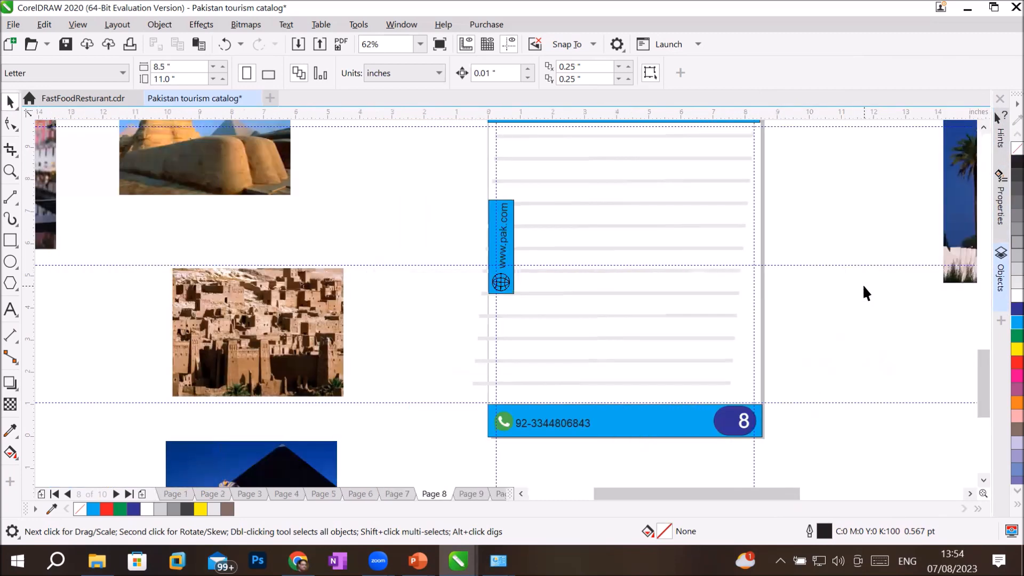
scroll(986, 131, "up", 2)
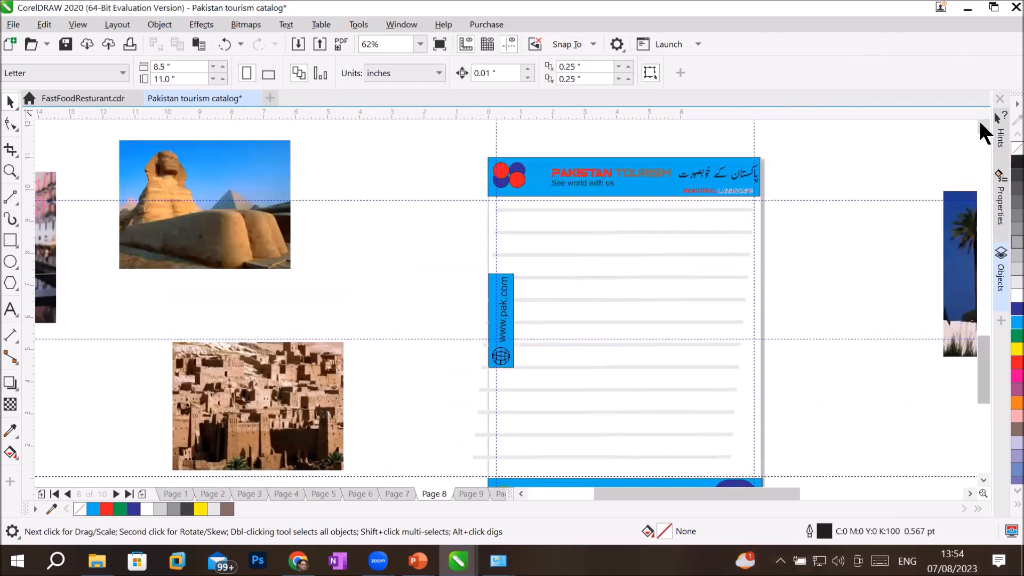
left_click(178, 494)
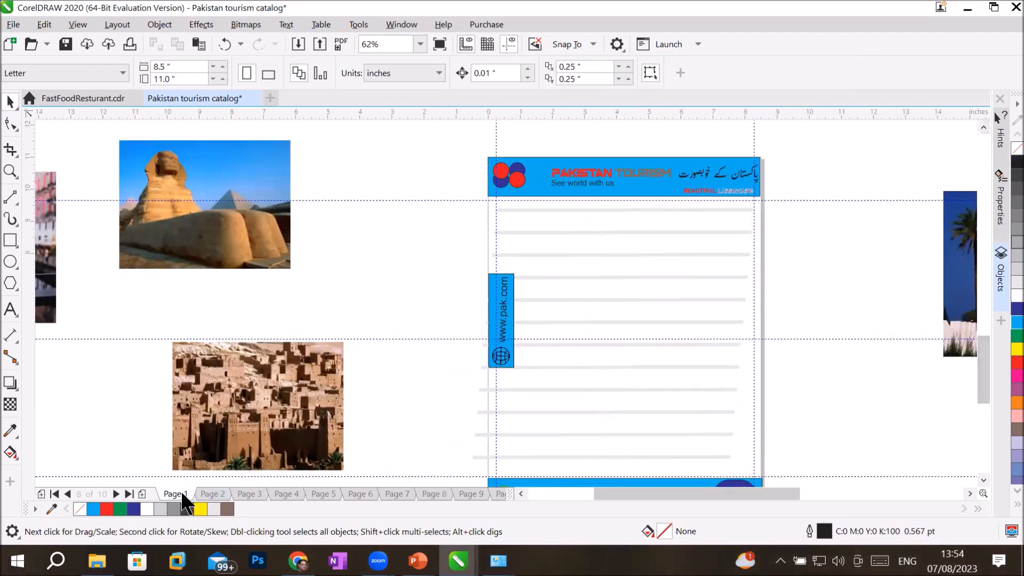
left_click(213, 496)
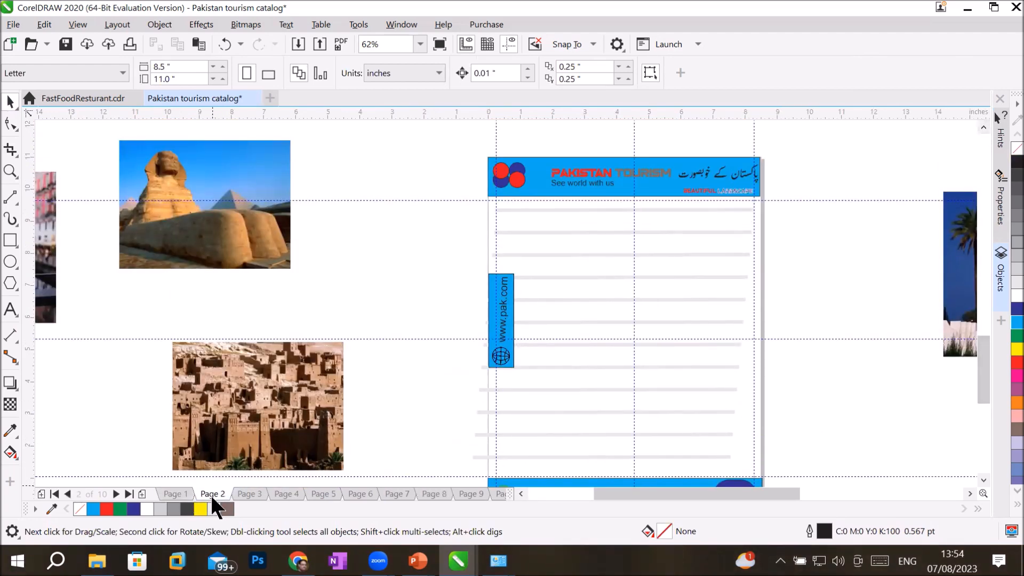
left_click(176, 495)
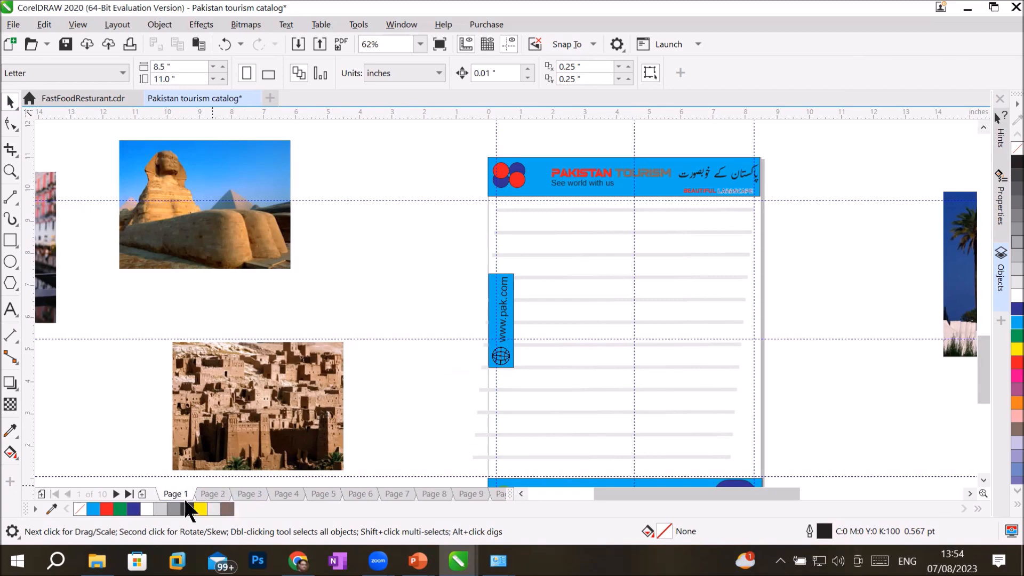
left_click(984, 481)
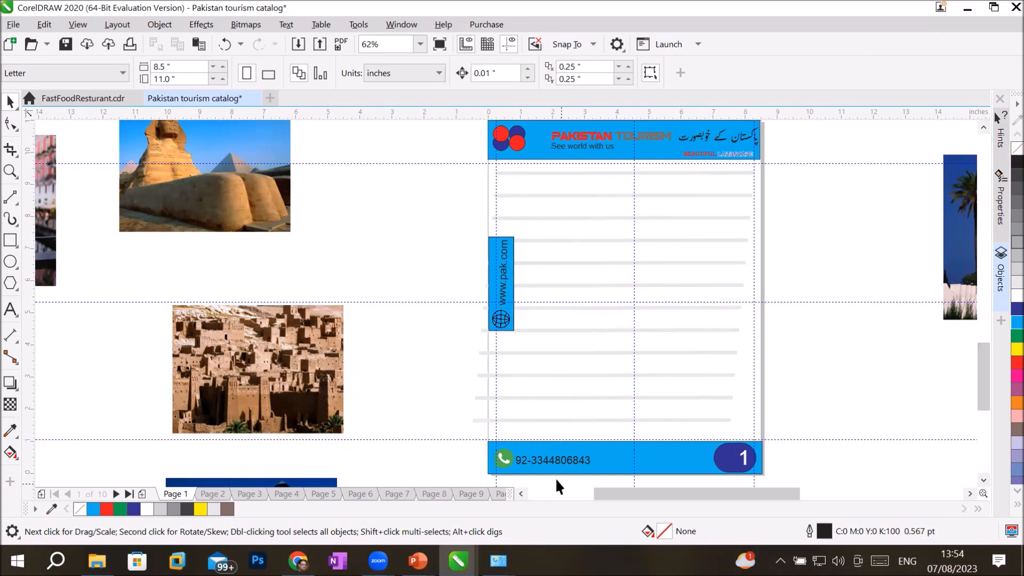
left_click(521, 493)
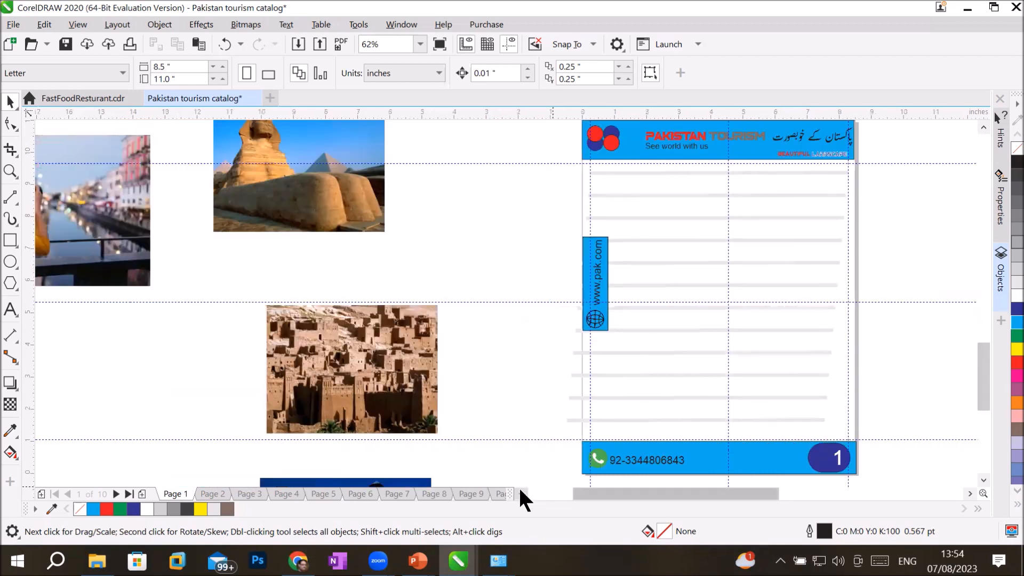
Step: Drop the camera photo under Page 1's header, scale and position it, and draw a text frame below
left_click(522, 493)
left_click_drag(133, 240, 819, 262)
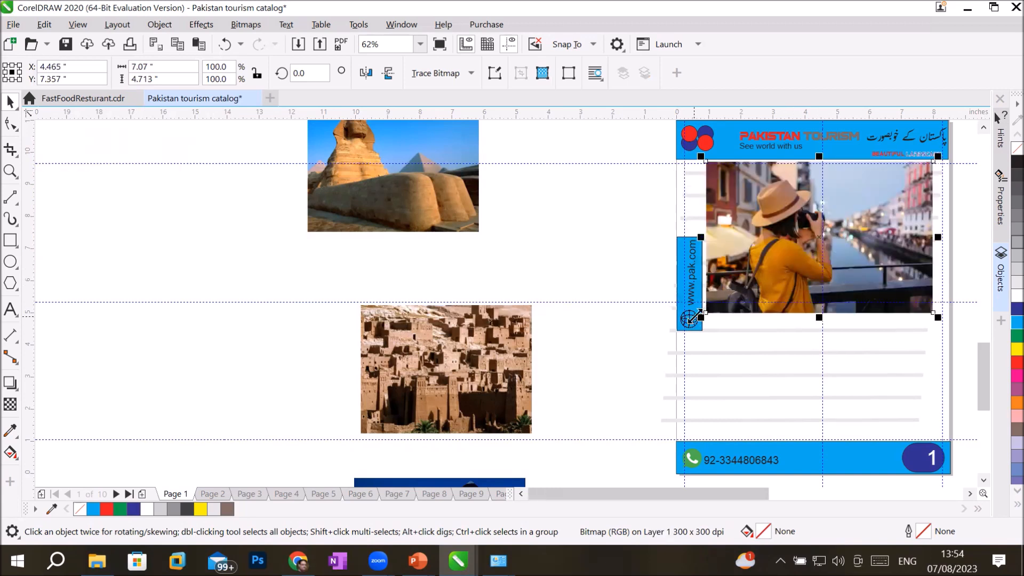
left_click_drag(696, 315, 727, 299)
left_click_drag(859, 260, 842, 251)
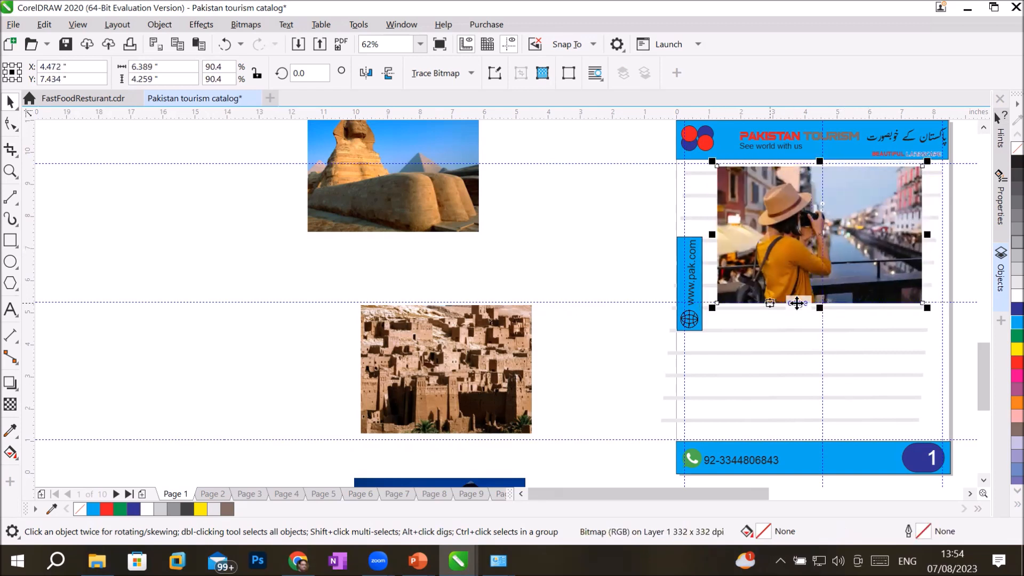
left_click(10, 311)
left_click_drag(724, 317, 919, 431)
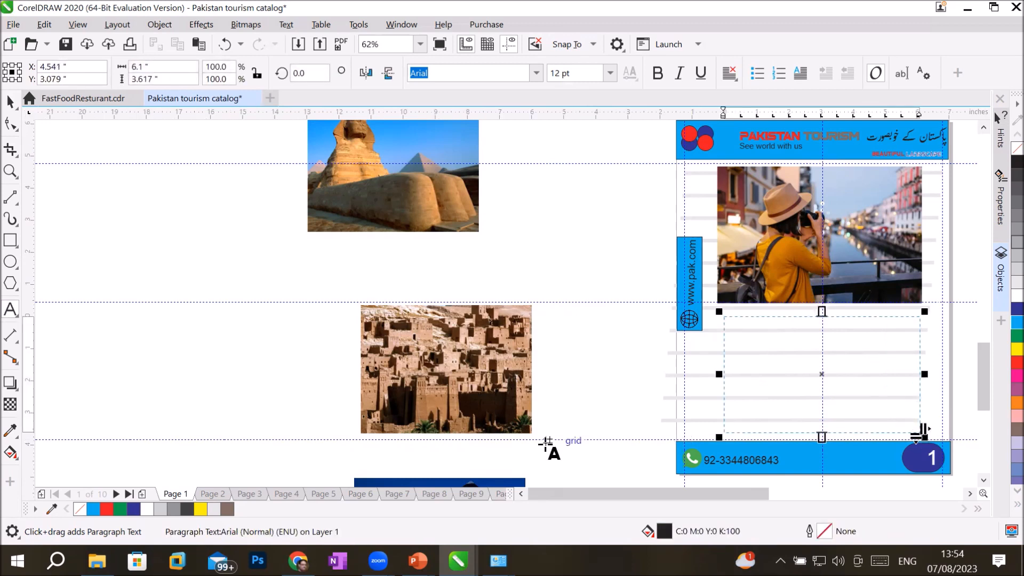
Step: Google 'pakistan' in Chrome and copy the knowledge-panel description paragraph
left_click(297, 560)
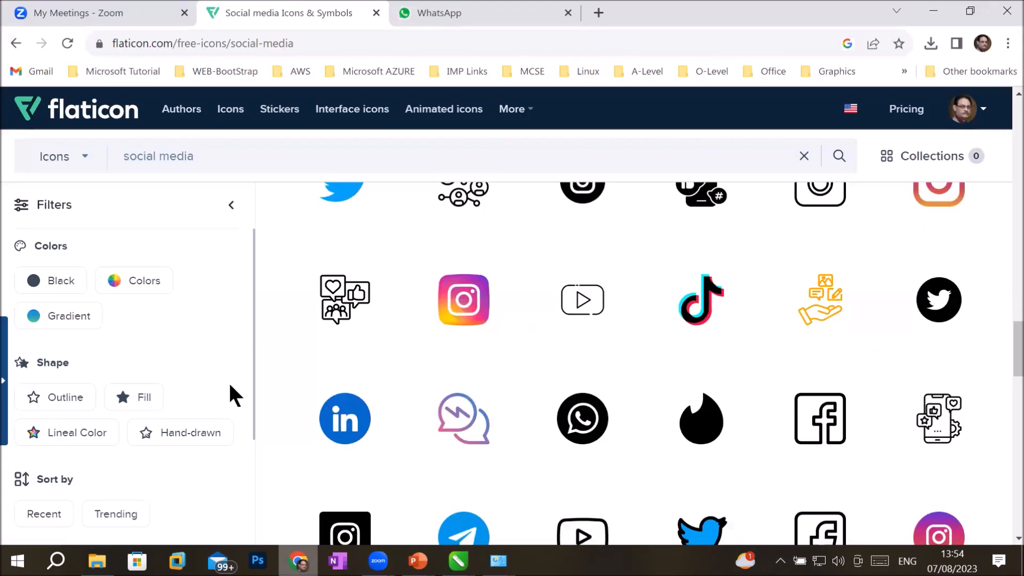
left_click(297, 47)
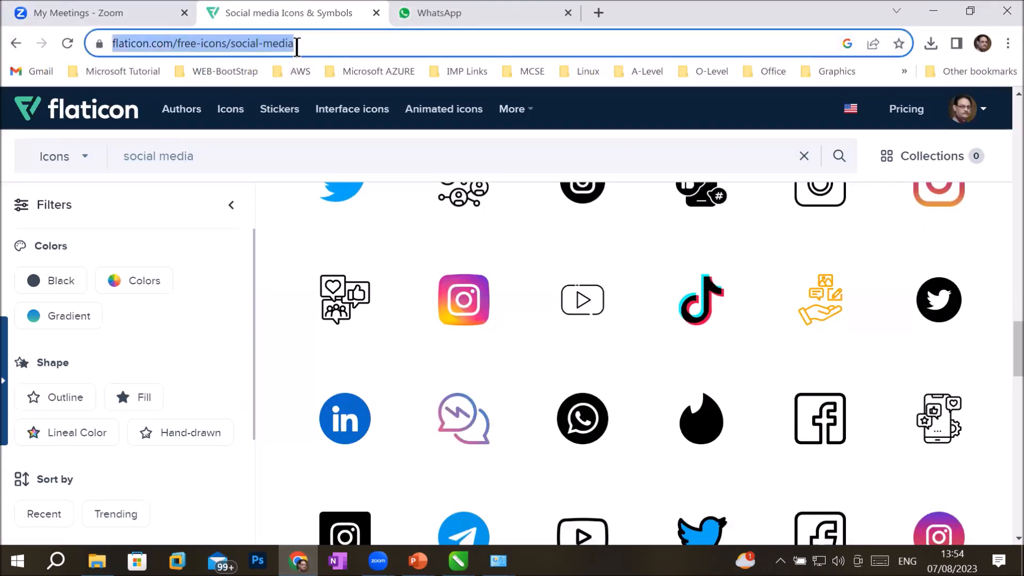
type("google.com")
key("Return")
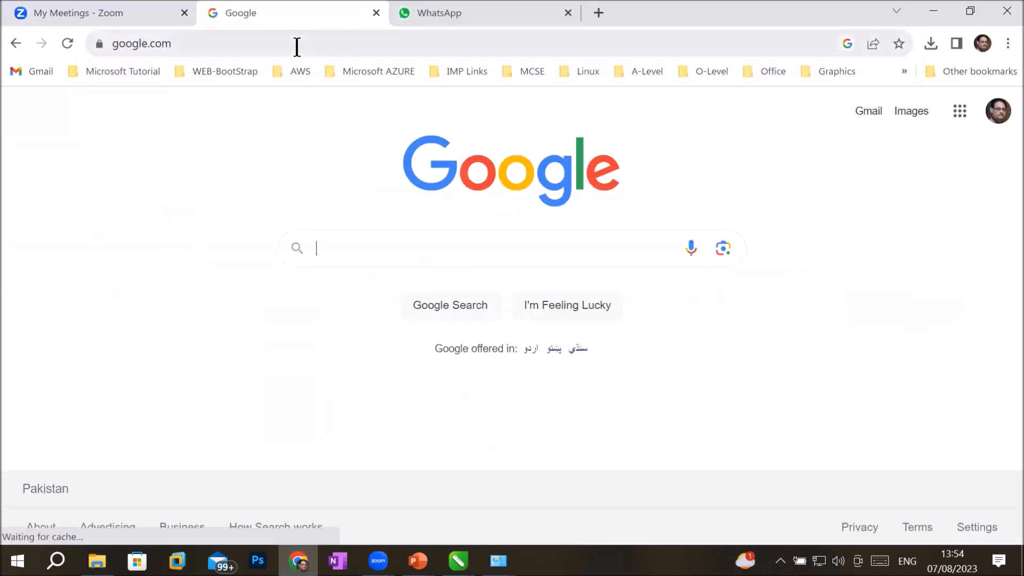
type("pakistan")
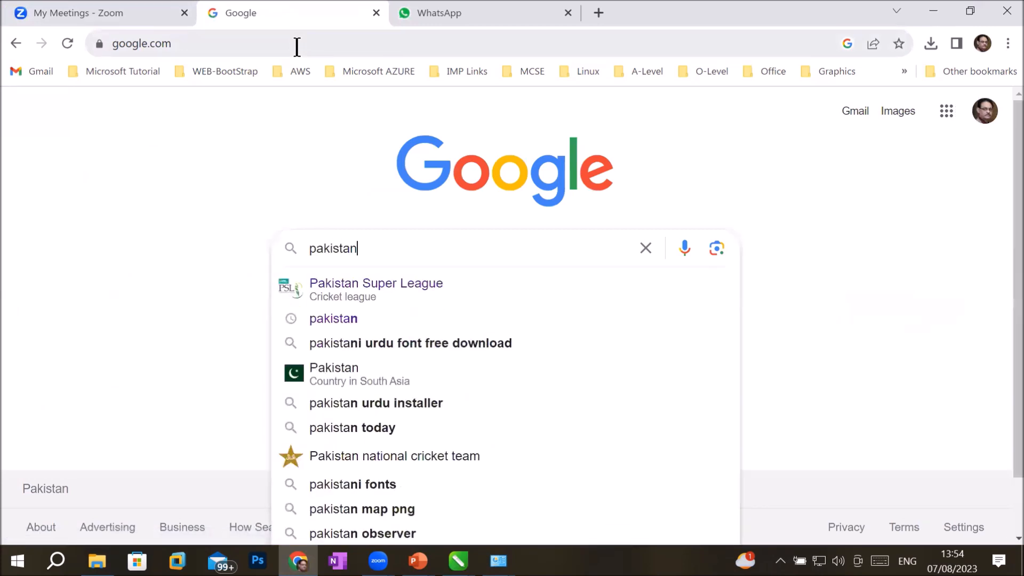
key("Return")
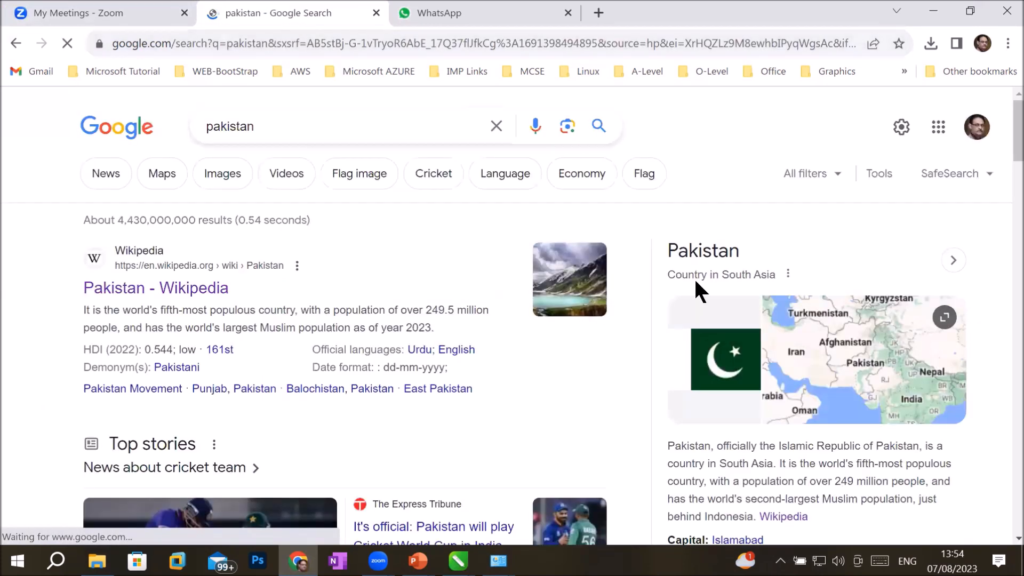
scroll(739, 445, "down", 3)
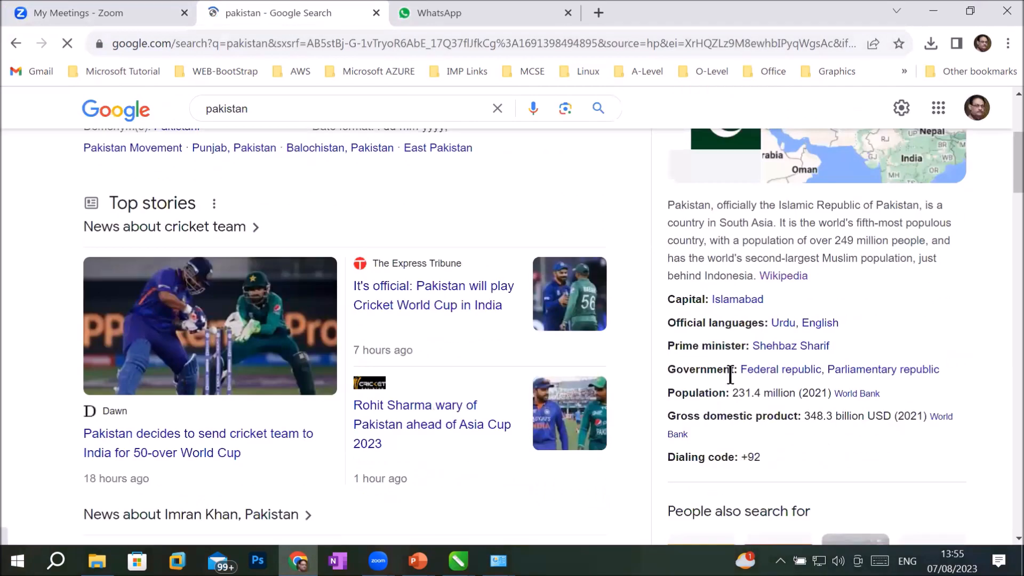
left_click_drag(670, 199, 756, 270)
key("super+c")
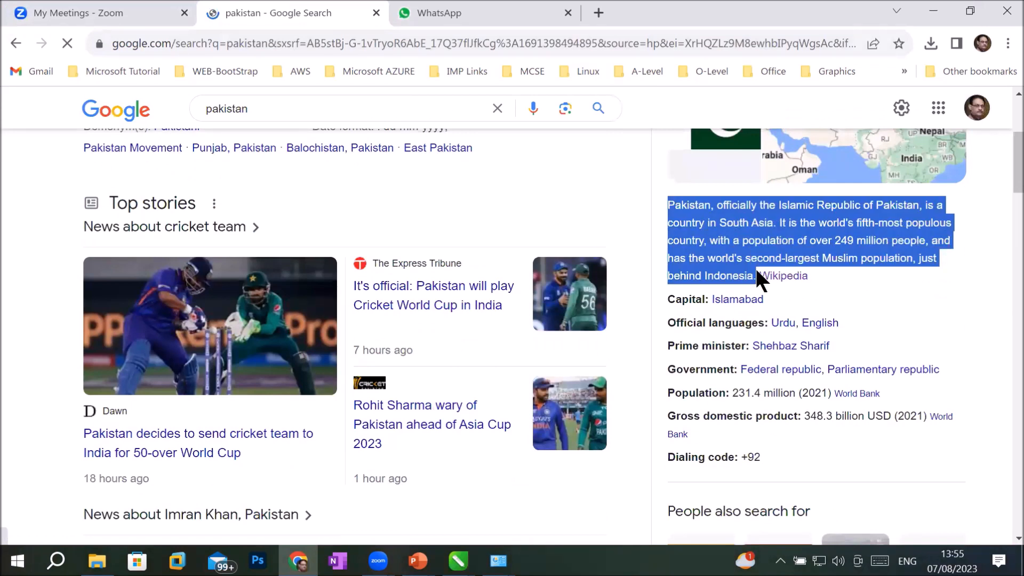
right_click(750, 220)
left_click(763, 236)
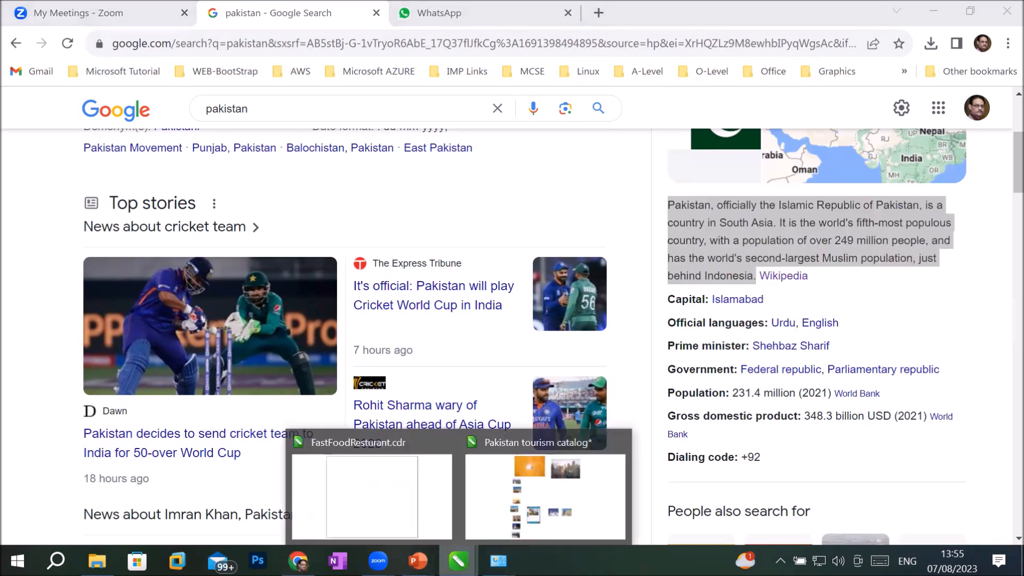
left_click(458, 560)
Step: Paste the copied Pakistan paragraph into Page 1's empty text frame
left_click(517, 504)
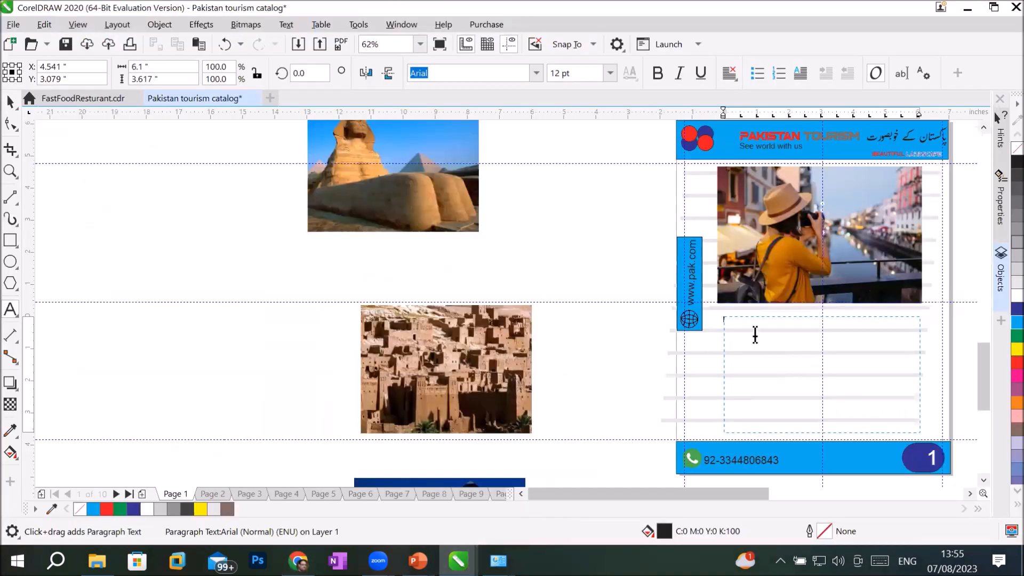
scroll(866, 356, "up", 3)
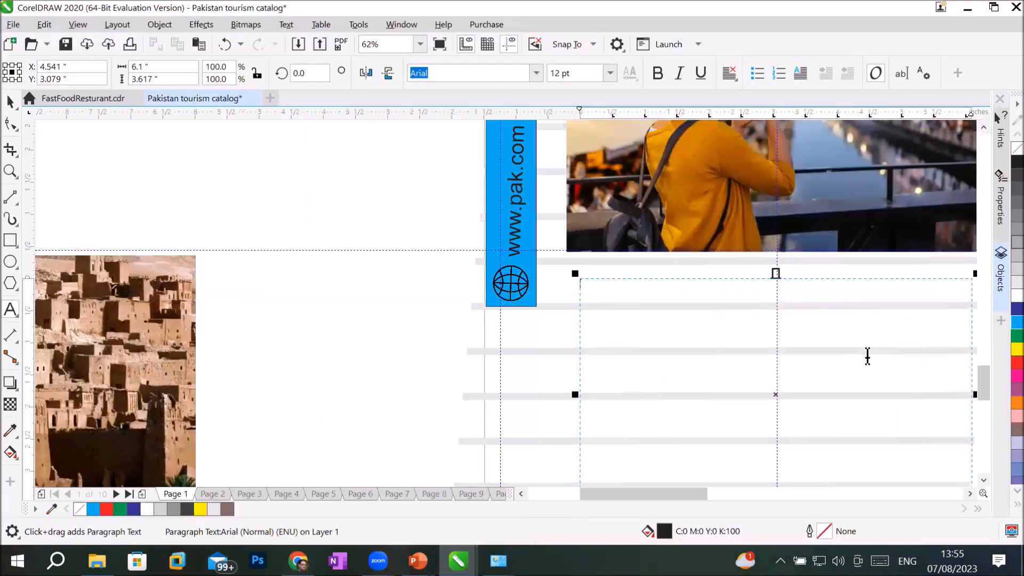
right_click(641, 289)
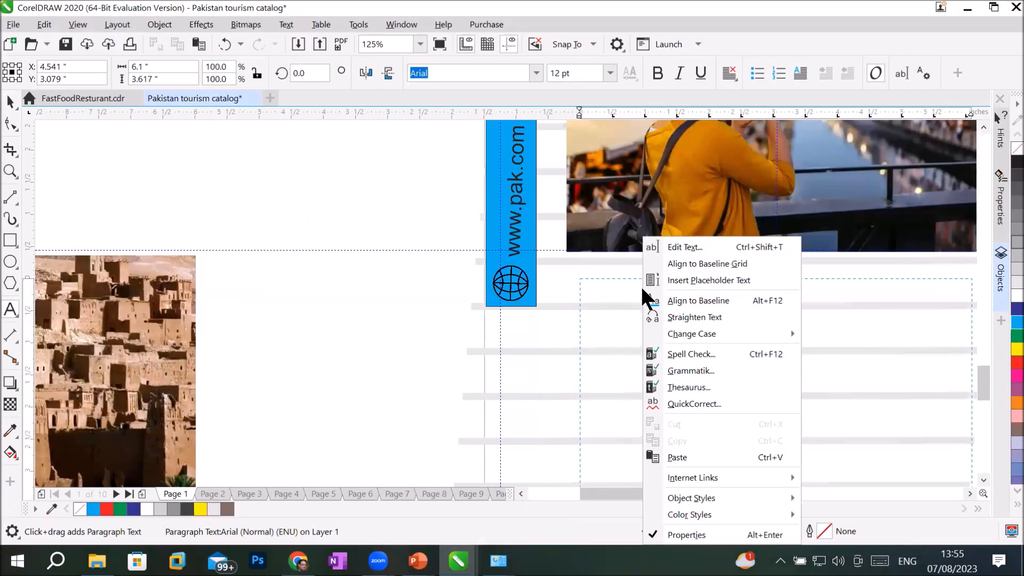
left_click(688, 457)
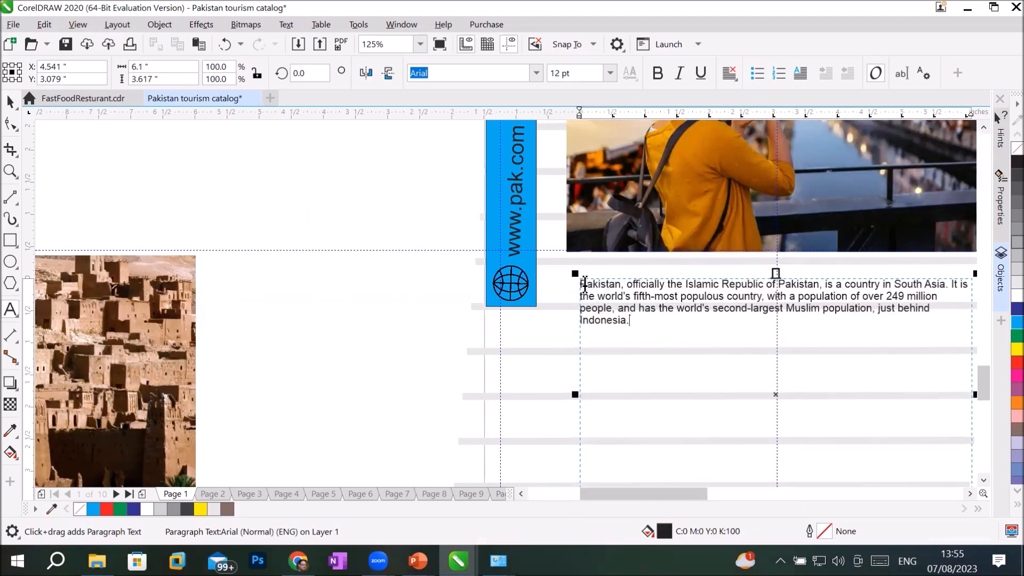
Step: Set the pasted paragraph to 36 pt Arial
left_click_drag(582, 284, 737, 321)
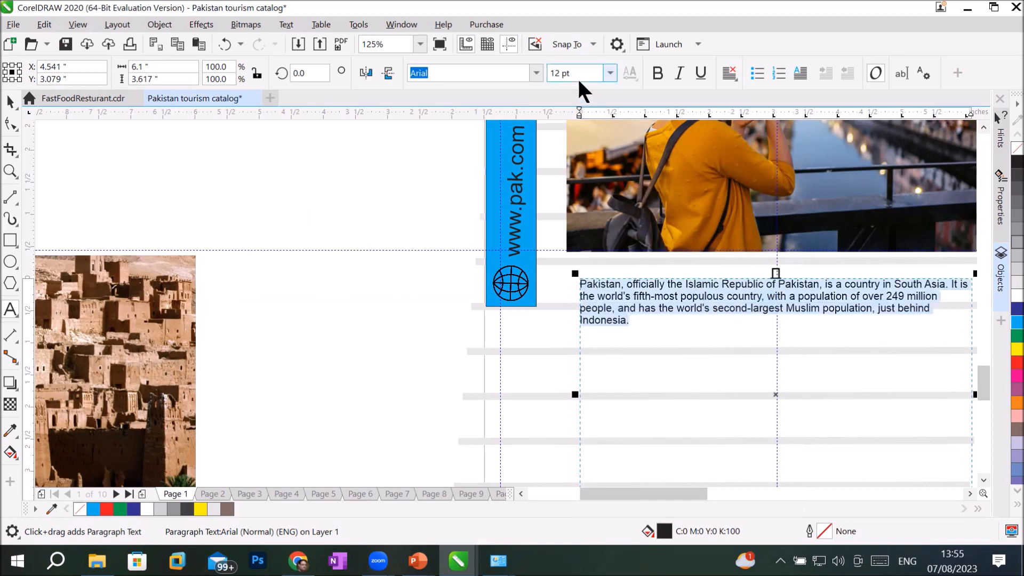
left_click(610, 73)
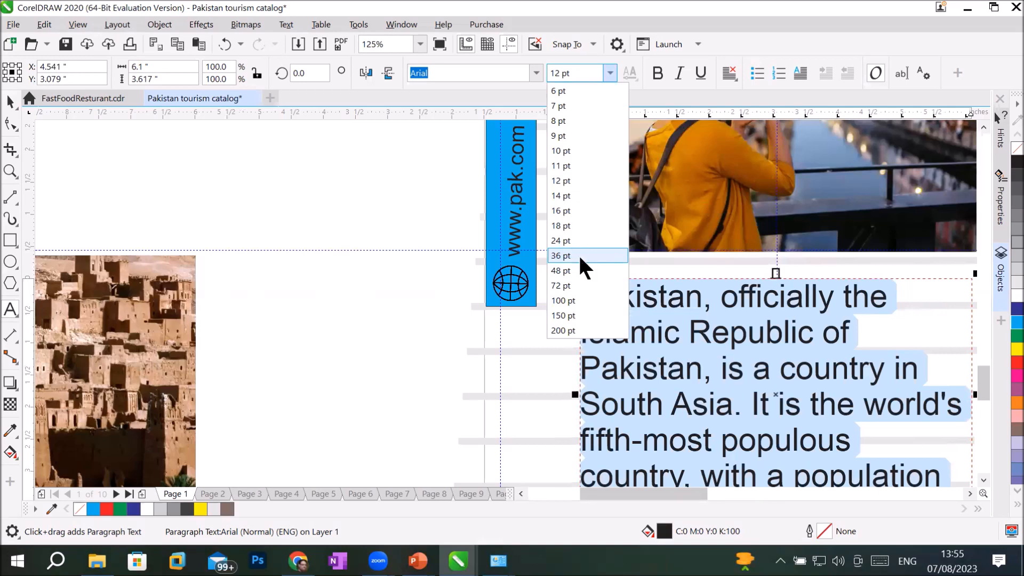
left_click(578, 255)
scroll(821, 397, "down", 3)
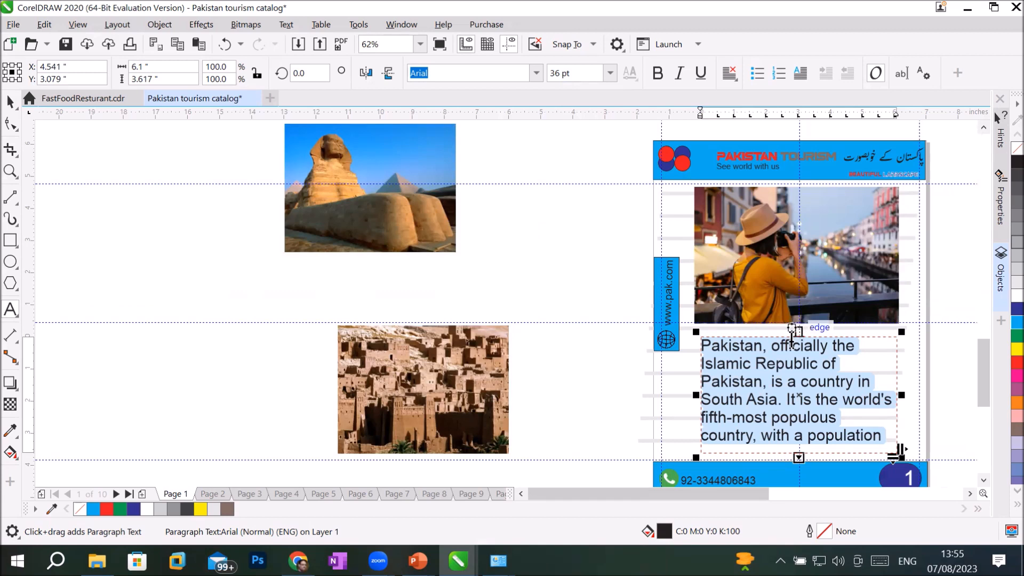
left_click(536, 73)
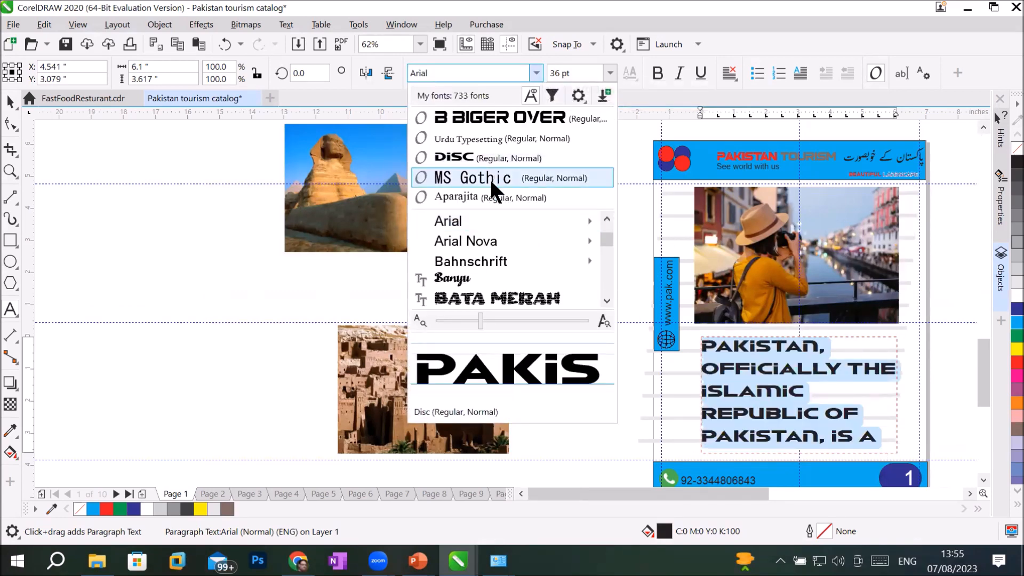
mouse_move(479, 220)
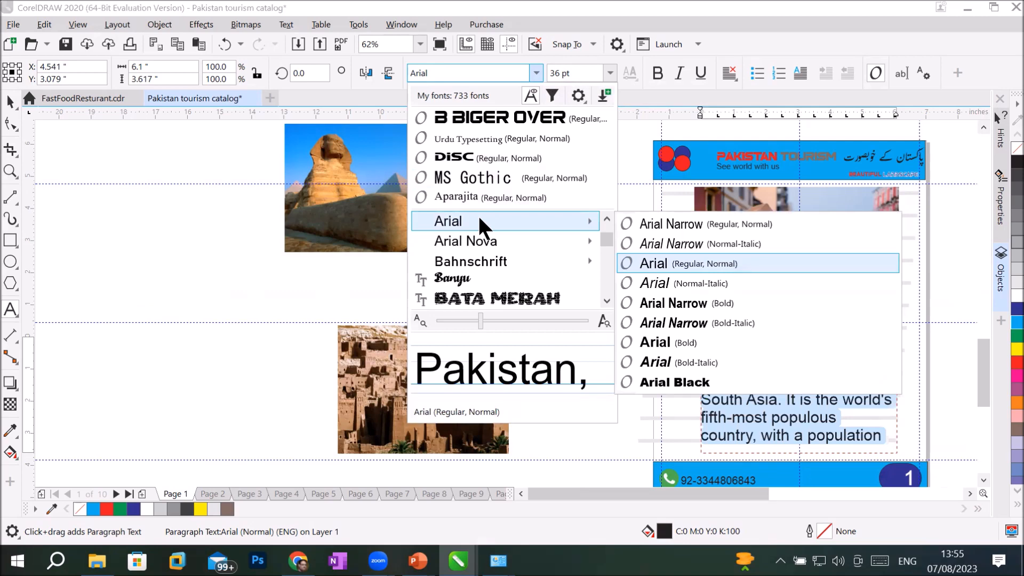
left_click(479, 218)
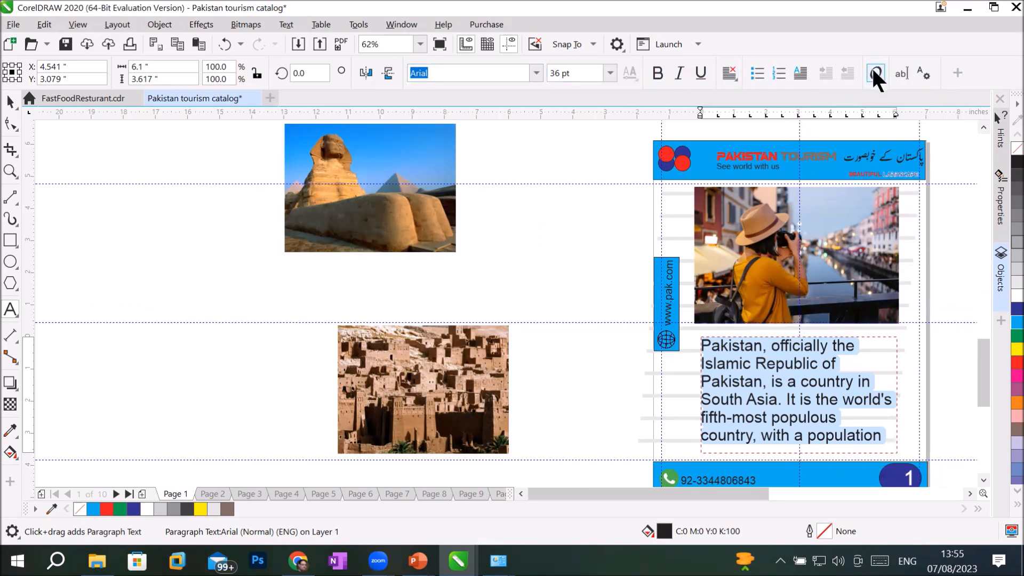
Step: Try the Text docker's alignment options on the Pakistan paragraph and settle on full justify
left_click(919, 70)
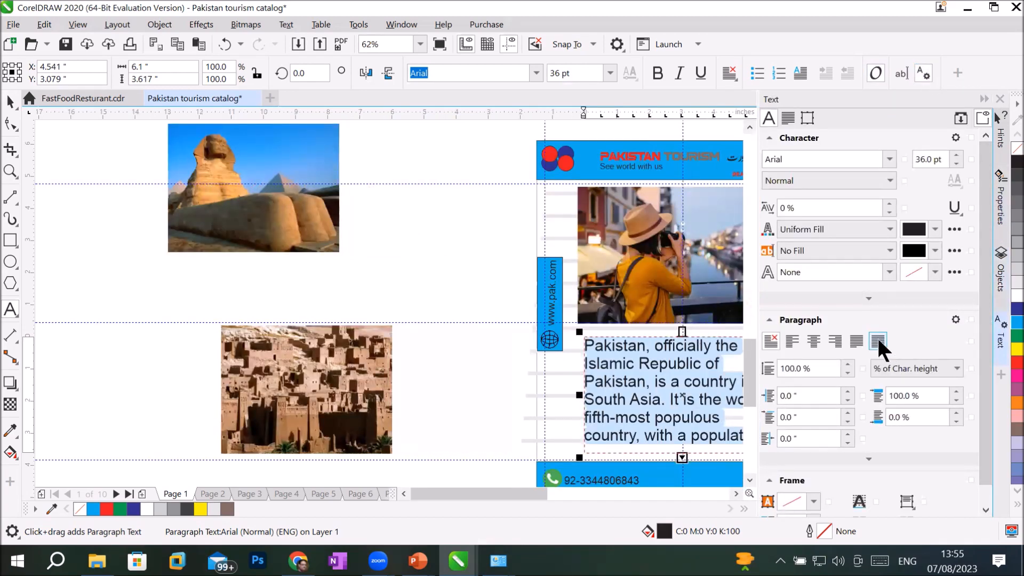
left_click(877, 340)
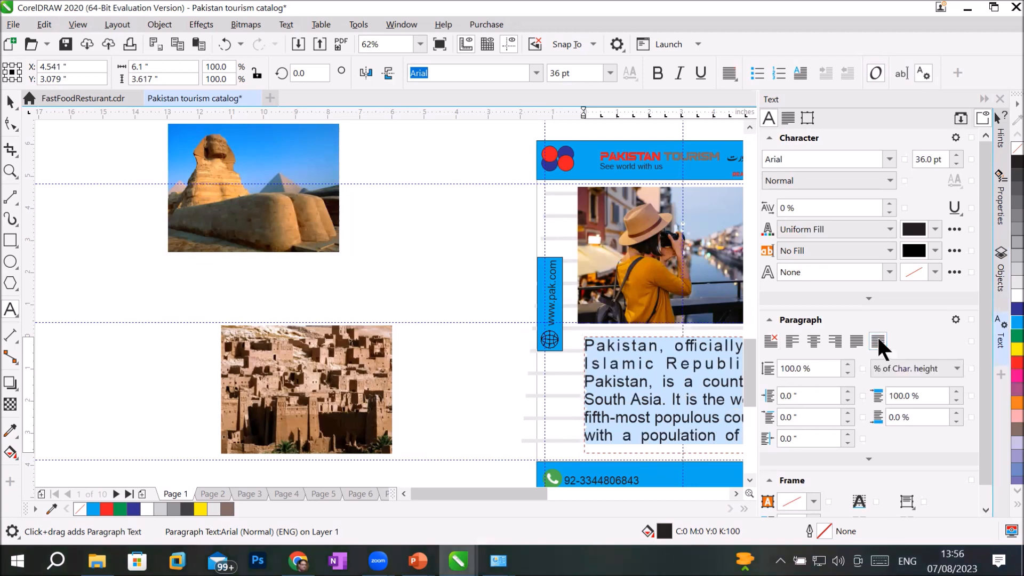
left_click(855, 341)
left_click(791, 339)
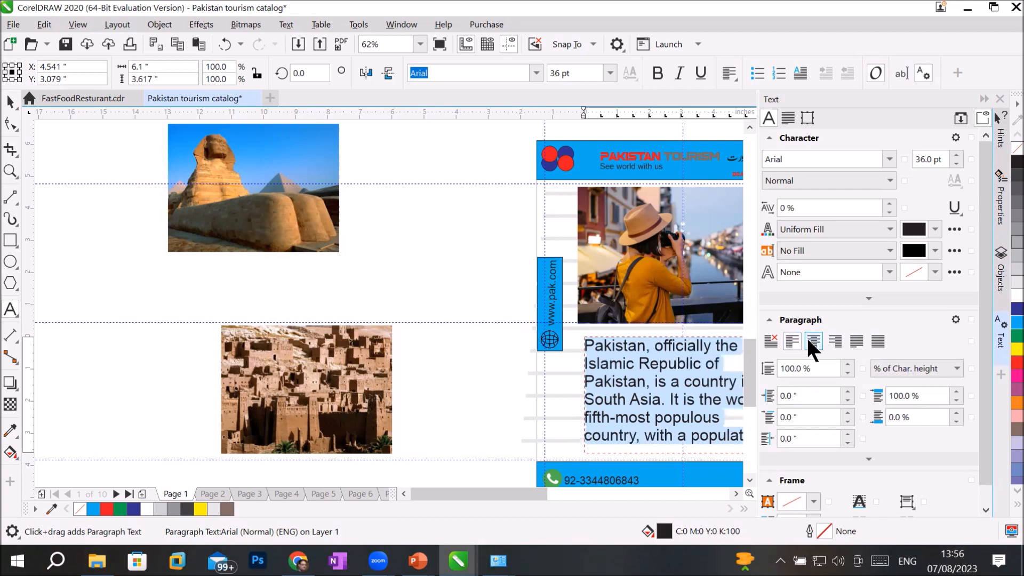
left_click(808, 342)
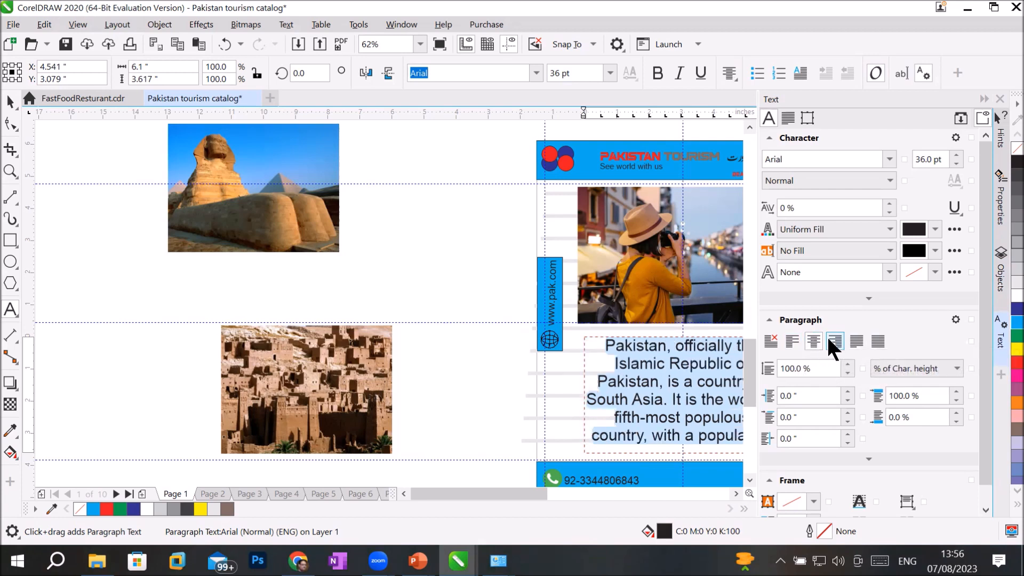
left_click(834, 340)
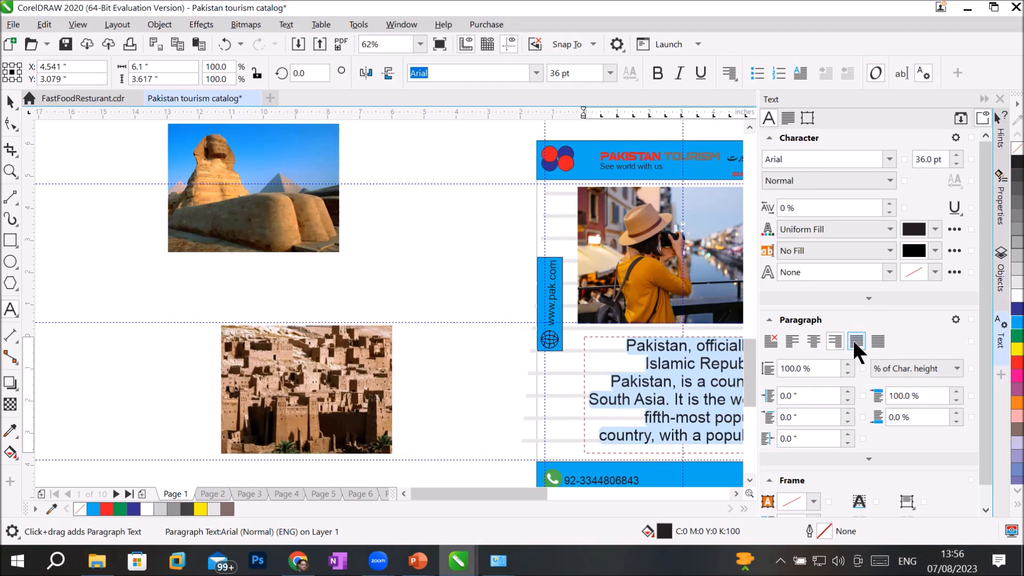
left_click(854, 341)
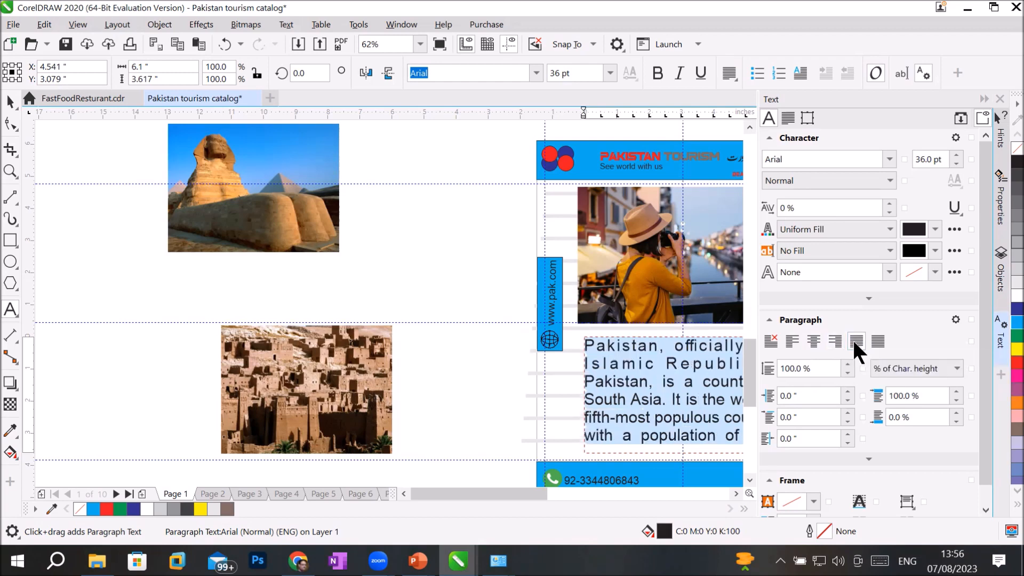
left_click(982, 98)
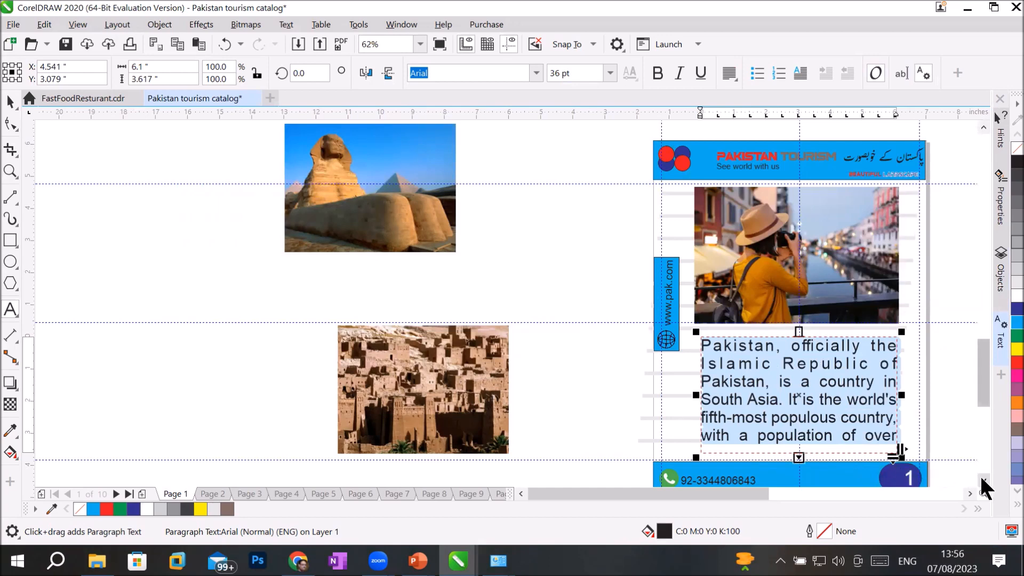
left_click(982, 480)
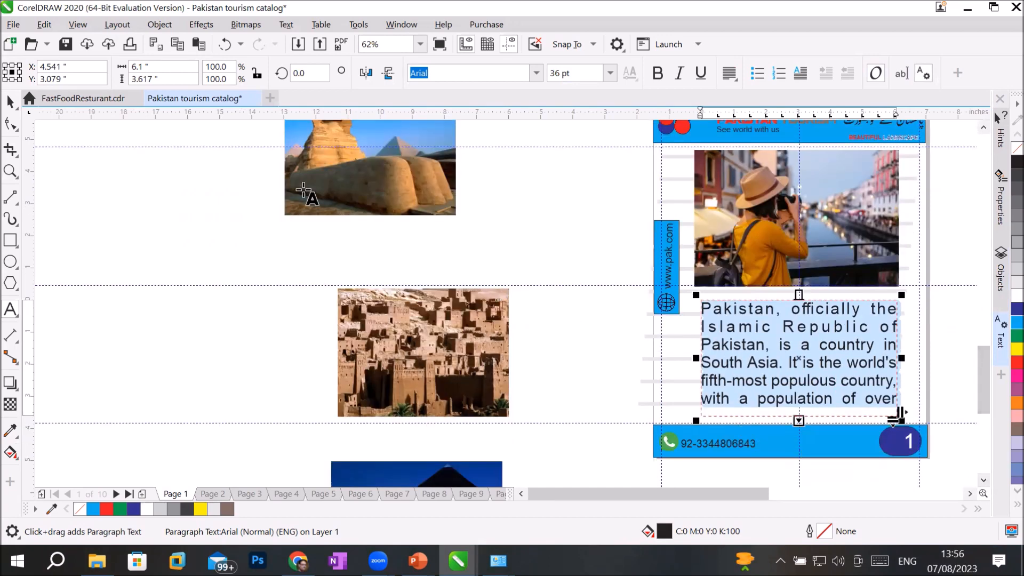
left_click(10, 102)
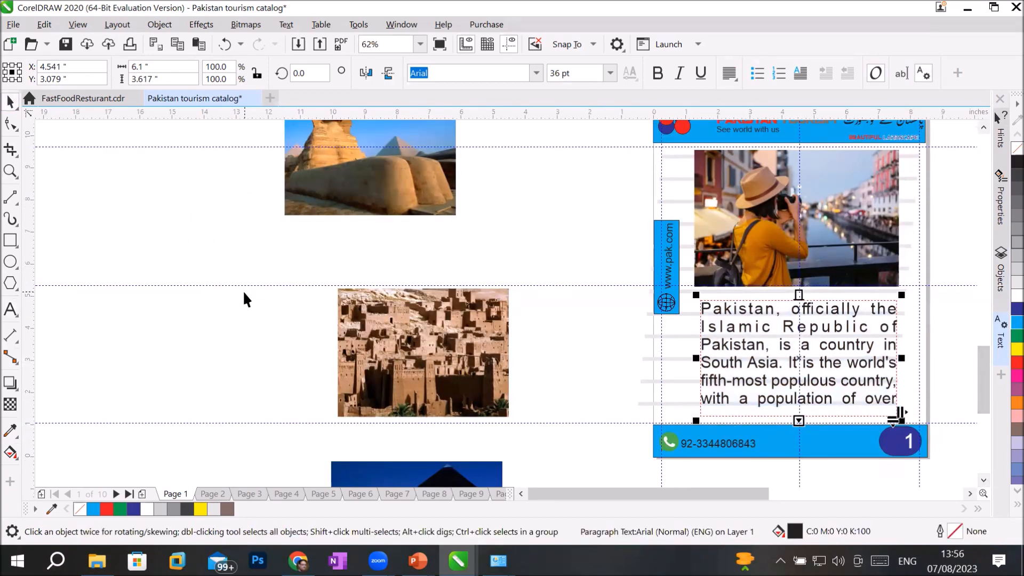
left_click(244, 293)
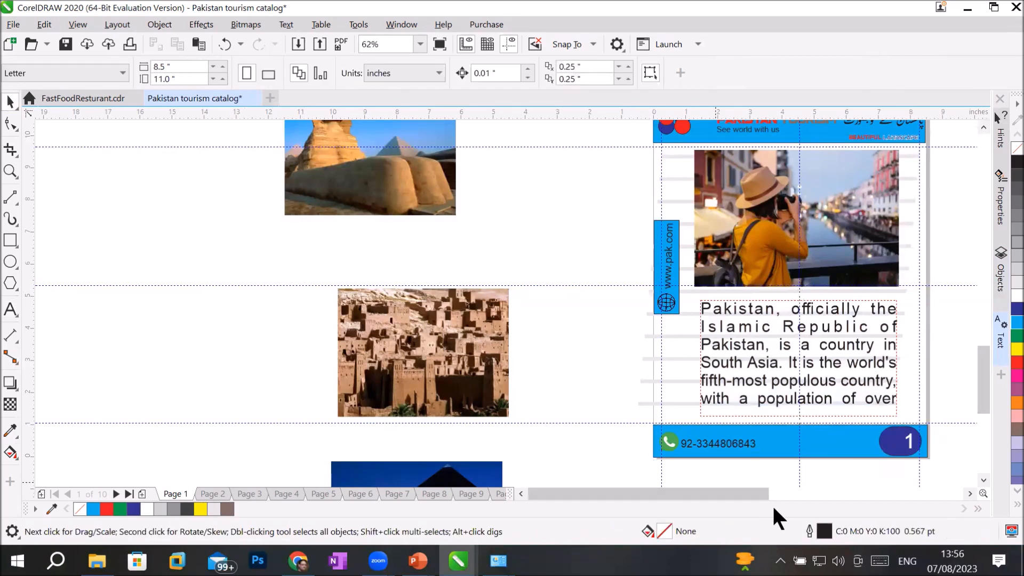
left_click_drag(753, 493, 824, 492)
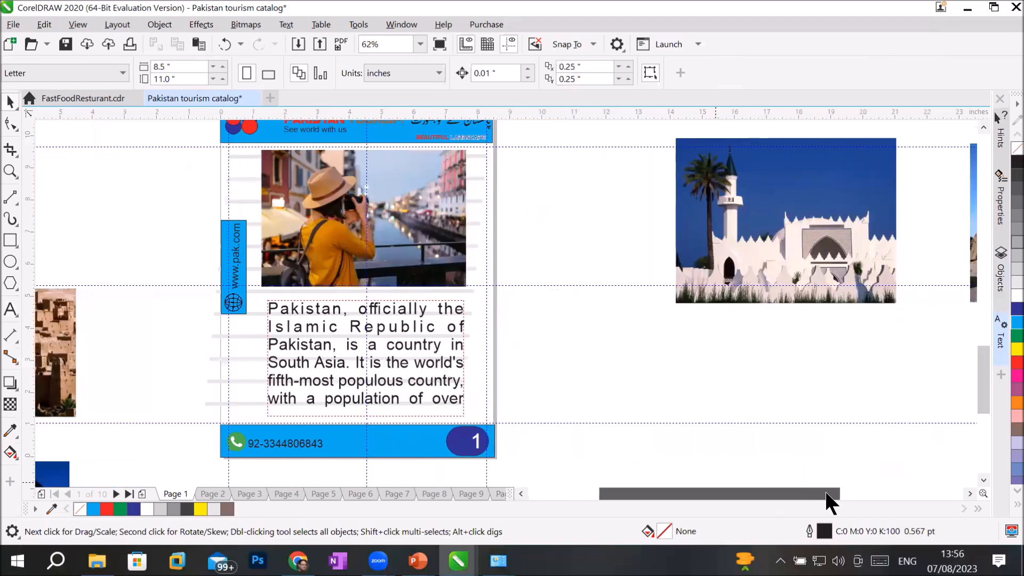
left_click(1001, 269)
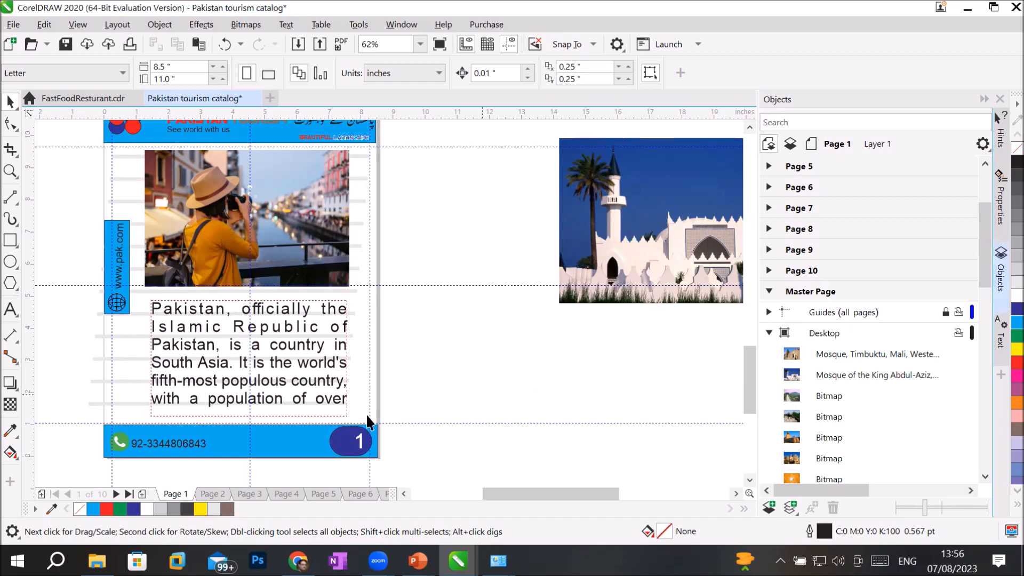
left_click(213, 495)
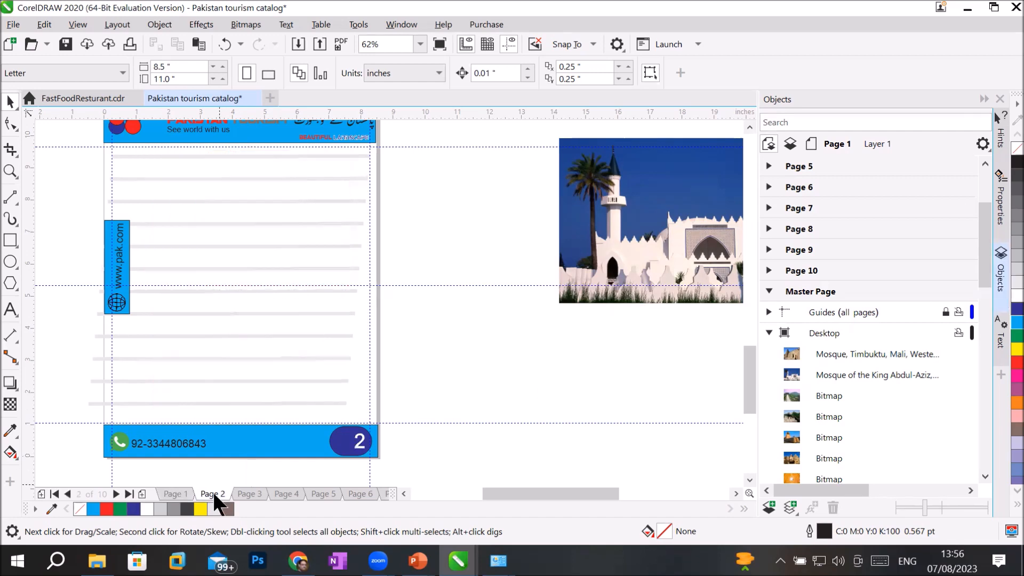
left_click(261, 495)
left_click(285, 495)
left_click(176, 494)
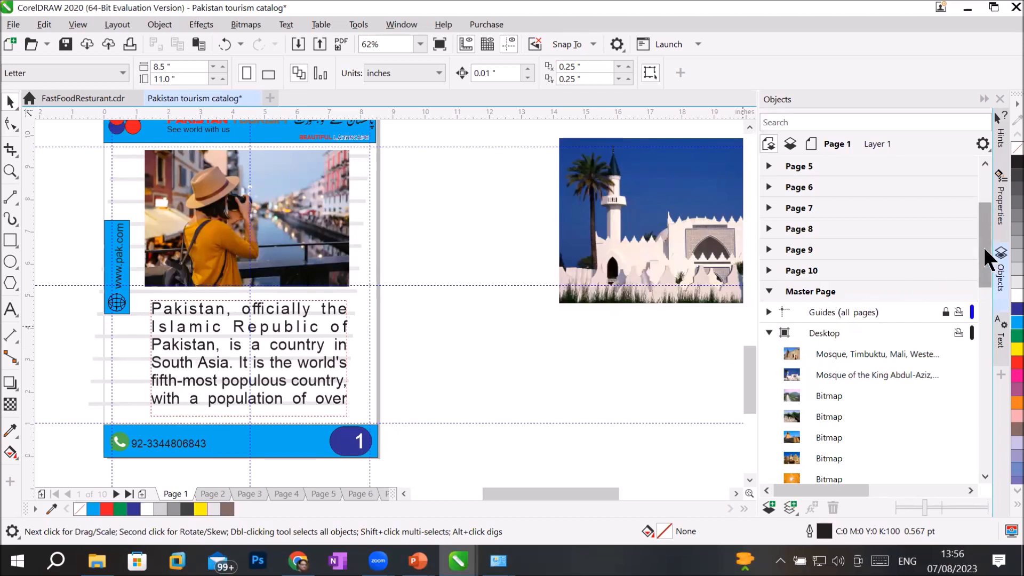
left_click_drag(983, 245, 985, 183)
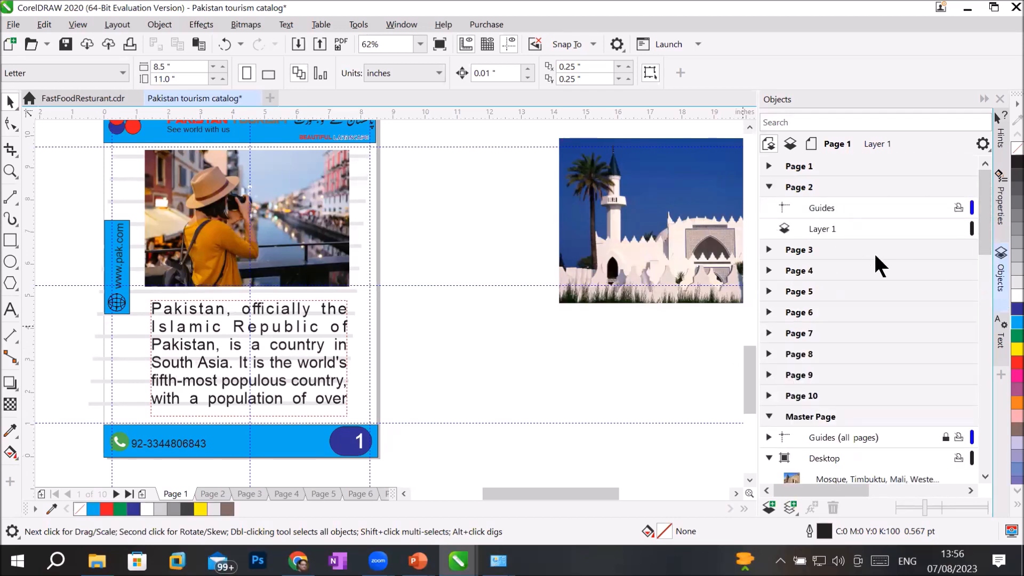
left_click(768, 185)
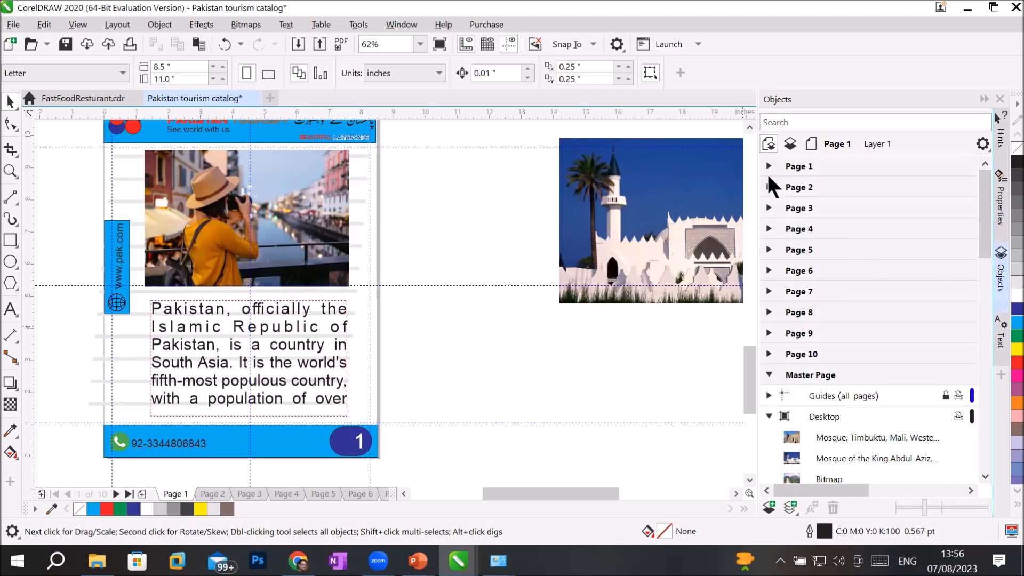
left_click(768, 165)
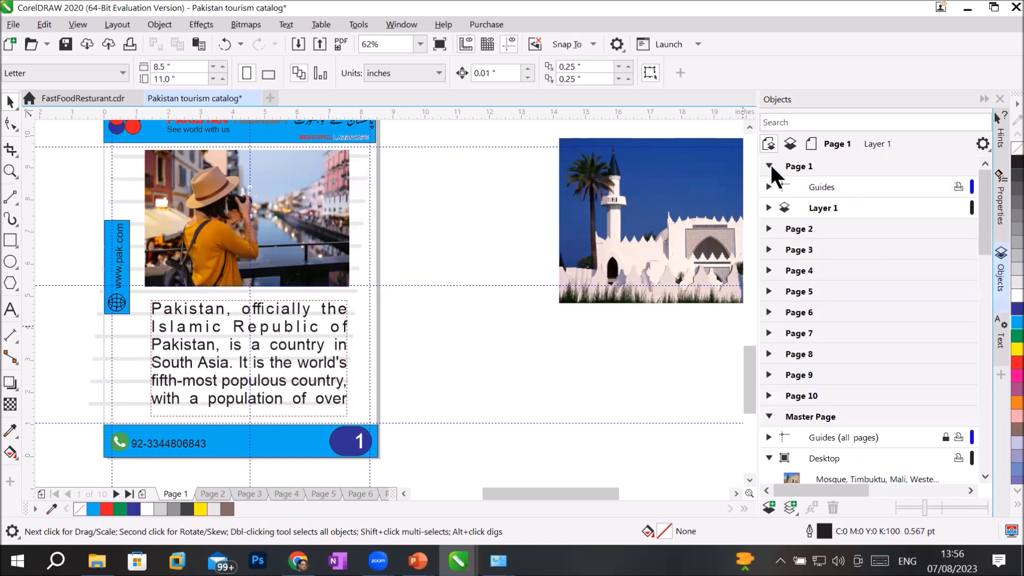
left_click(769, 208)
left_click(955, 226)
left_click(955, 229)
left_click(954, 247)
left_click(953, 248)
left_click(613, 373)
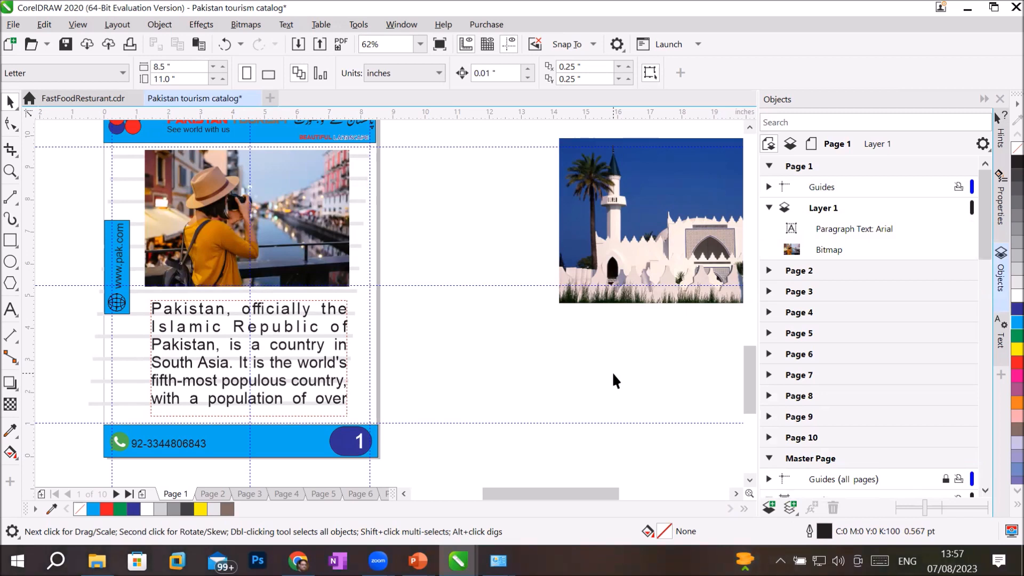
Step: Drop the Mosque of the King Abdul-Aziz photo onto page 2 and shorten it above the text lines
left_click(768, 165)
left_click(789, 186)
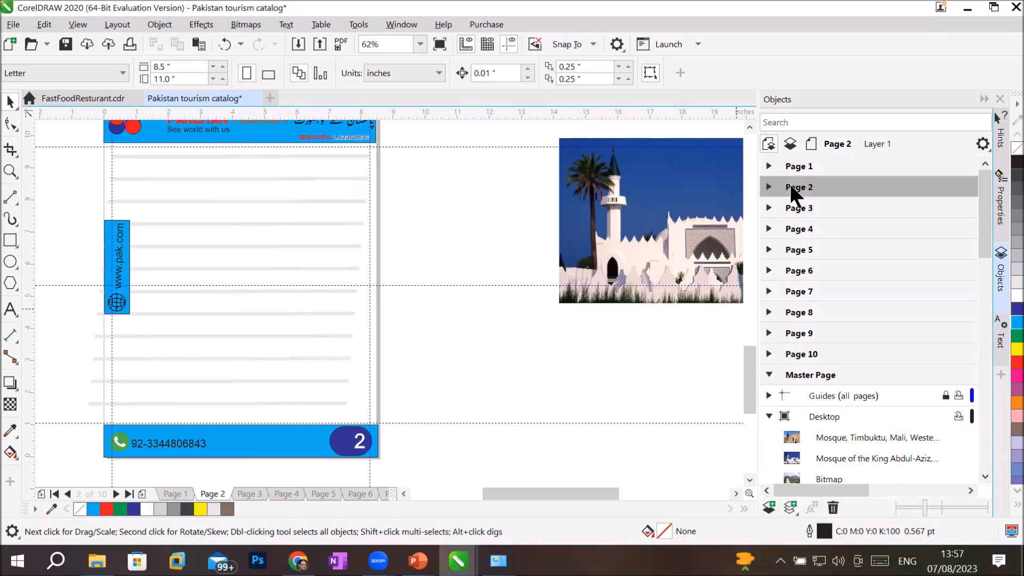
left_click_drag(626, 242, 208, 252)
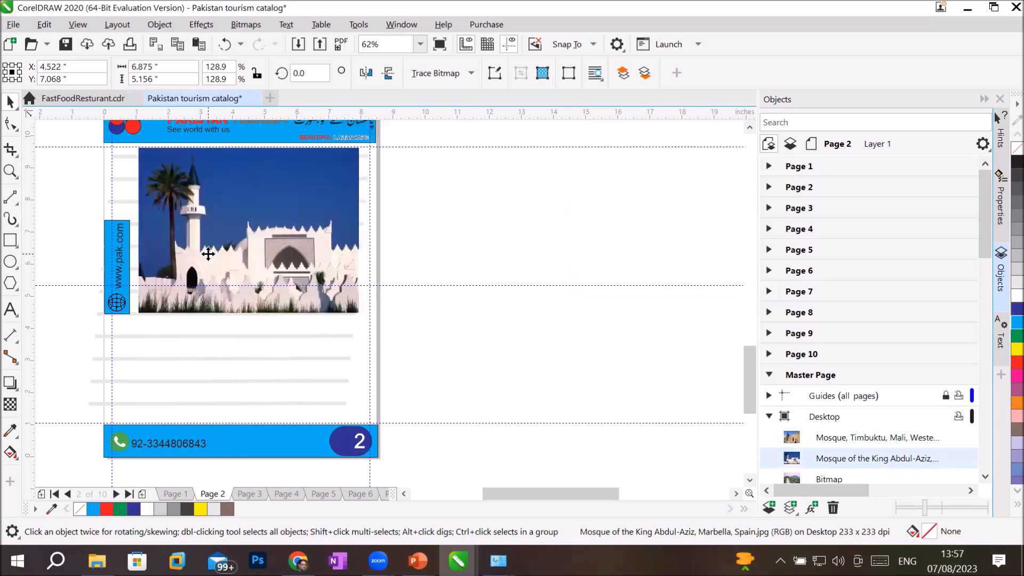
left_click_drag(251, 319, 251, 289)
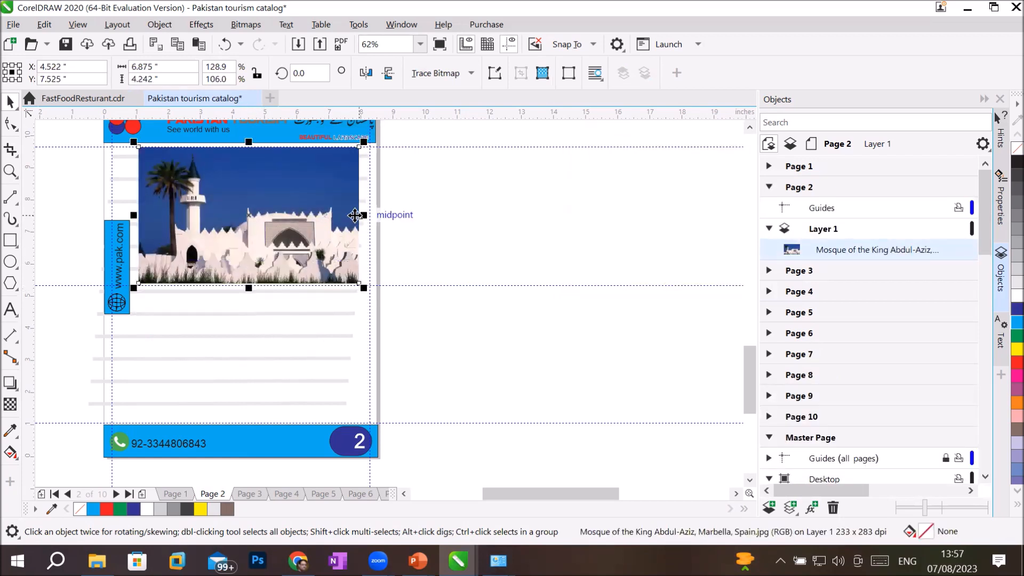
left_click(508, 248)
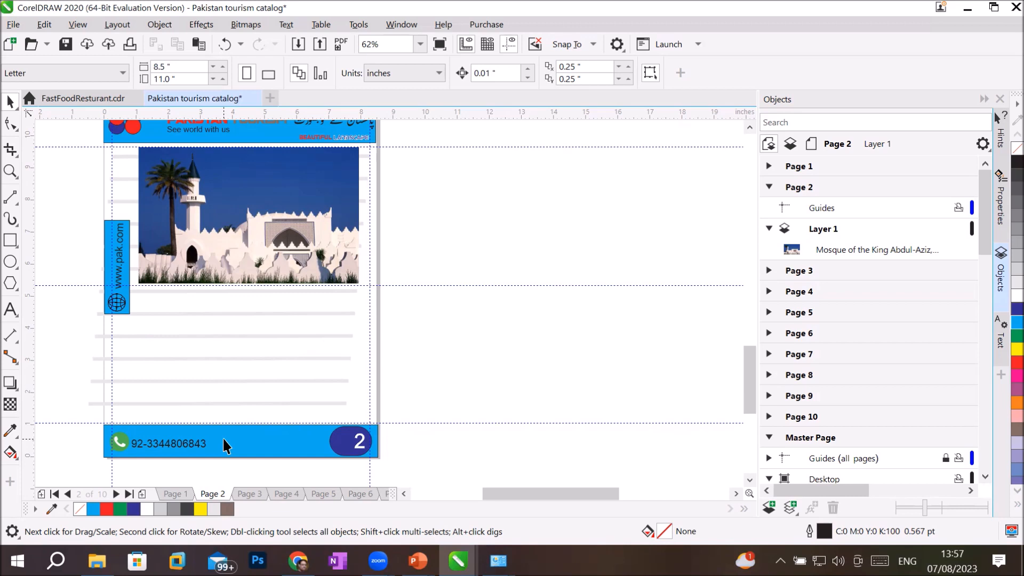
Step: Place the Sphinx and pyramid photo on page 3, the Sphinx on page 4, the sunset statue on page 5
left_click(250, 494)
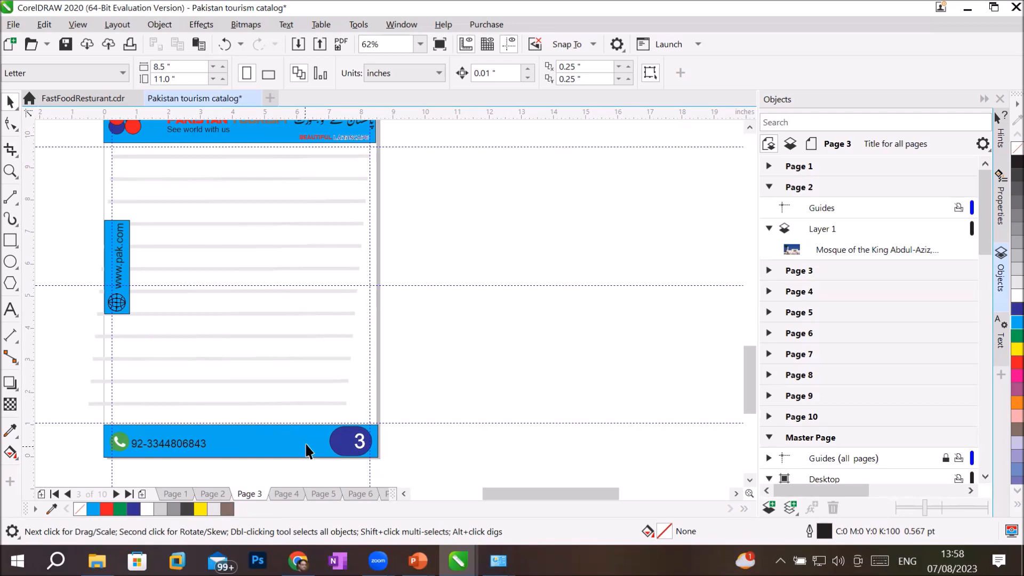
scroll(325, 393, "down", 2)
left_click_drag(100, 458, 293, 305)
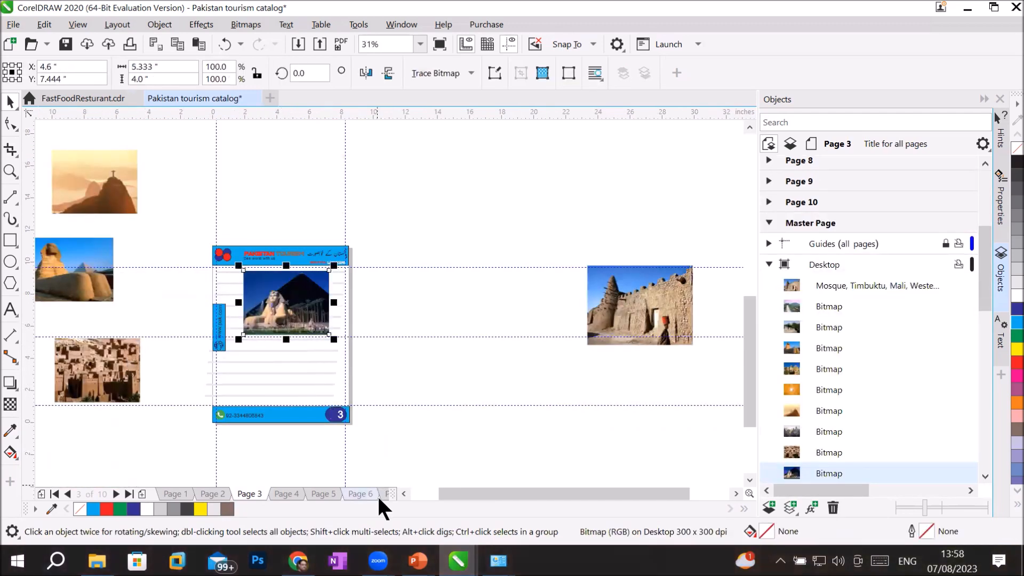
left_click(291, 492)
left_click_drag(75, 277, 281, 301)
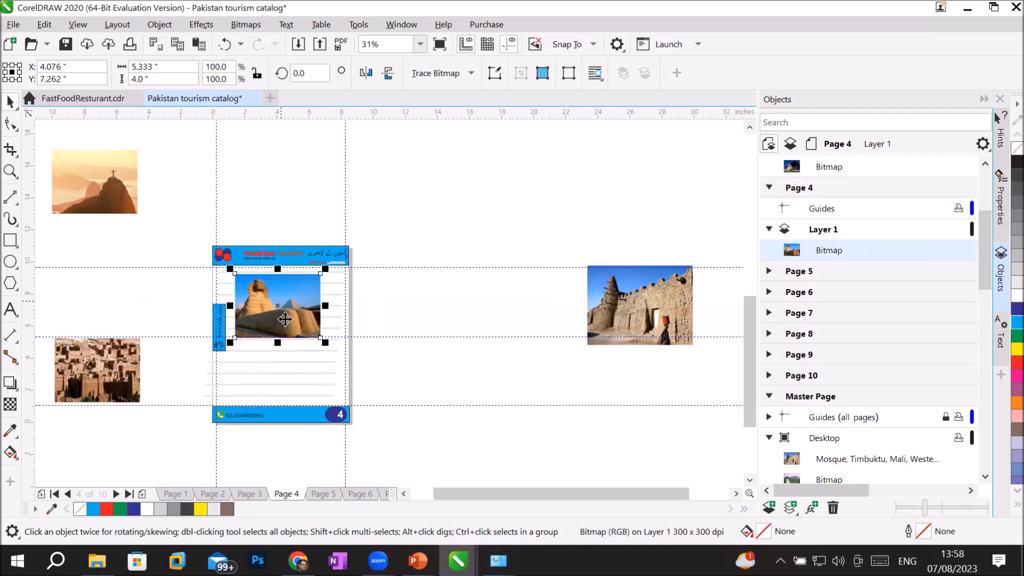
left_click(314, 494)
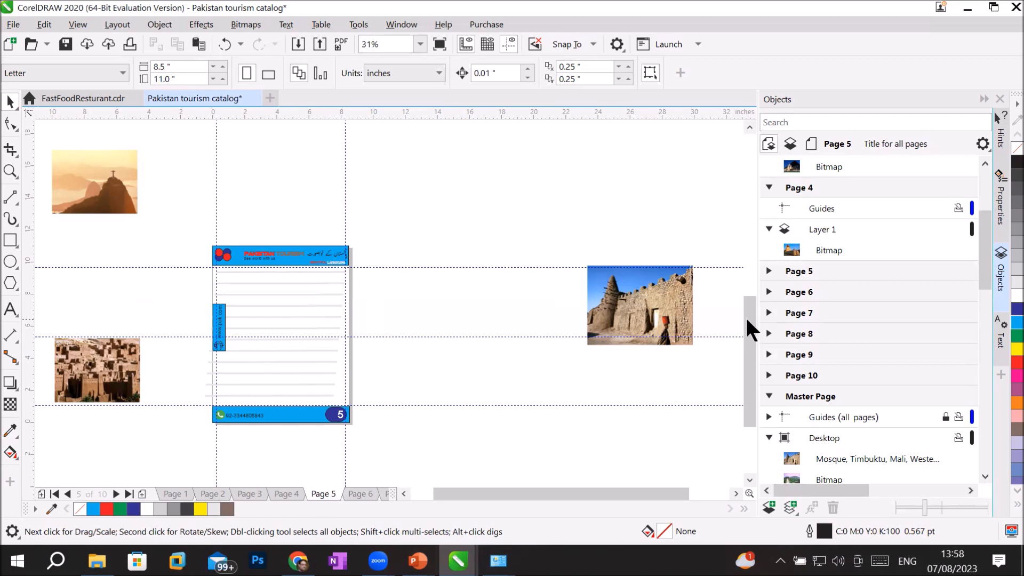
mouse_move(102, 200)
left_mouse_down()
mouse_move(286, 274)
mouse_move(288, 319)
left_mouse_up()
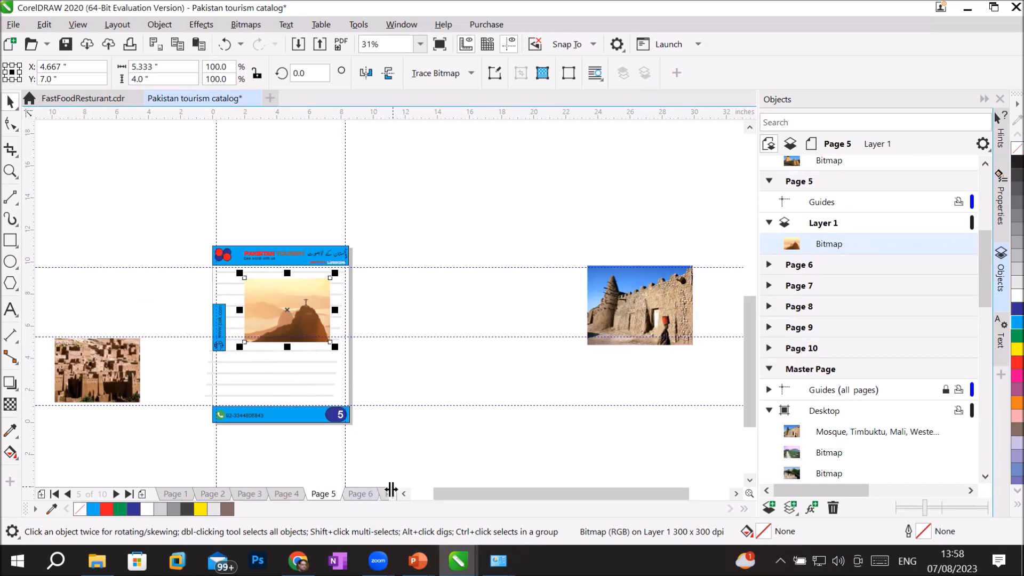
Step: Add the mosque photo to page 6, a desert town photo to page 7, and the Great Wall to page 8
left_click(350, 488)
left_click_drag(624, 317, 284, 321)
left_click(387, 494)
left_click_drag(120, 377, 309, 310)
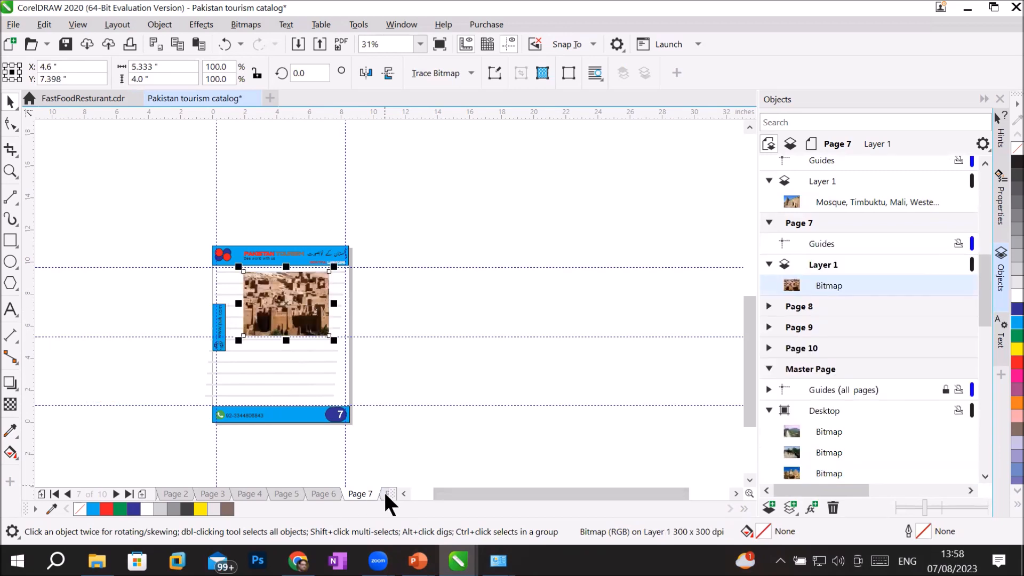
left_click(386, 494)
left_click(404, 494)
scroll(386, 324, "down", 1)
left_click_drag(421, 146, 509, 309)
Step: Delete the misplaced city photo and put the pyramid photo on page 9
left_click(387, 494)
left_click_drag(670, 141, 233, 329)
key("Delete")
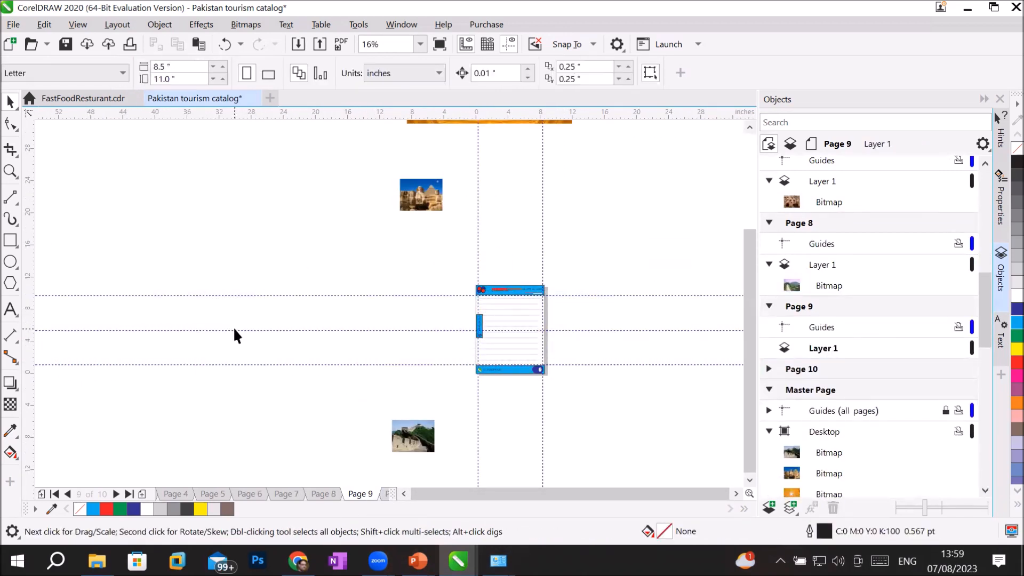
left_click_drag(433, 206, 523, 325)
Step: Place the Great Wall photo on page 10 and move it lower beneath the header
left_click(386, 494)
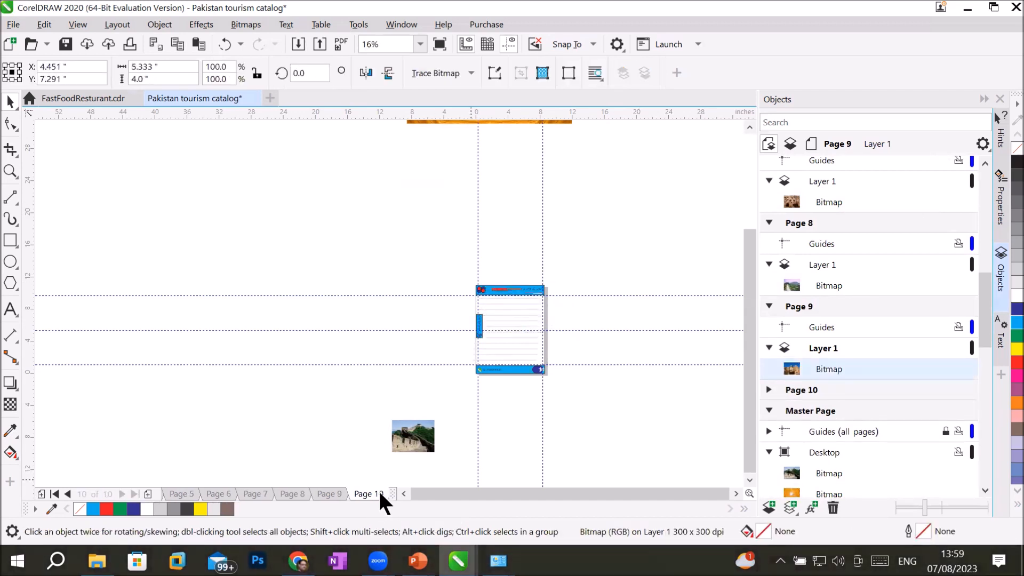
left_click_drag(406, 441, 503, 322)
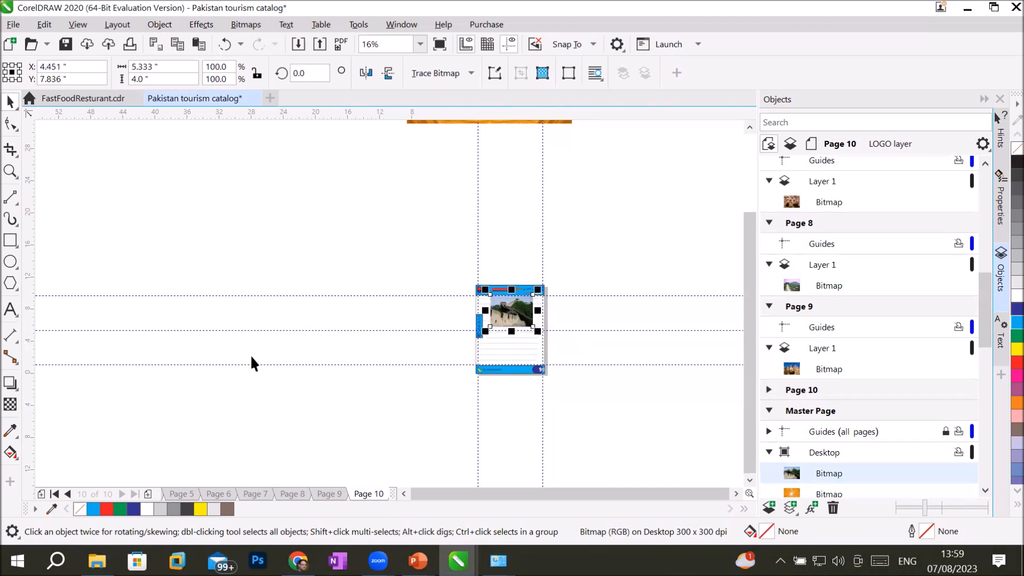
scroll(580, 310, "up", 2)
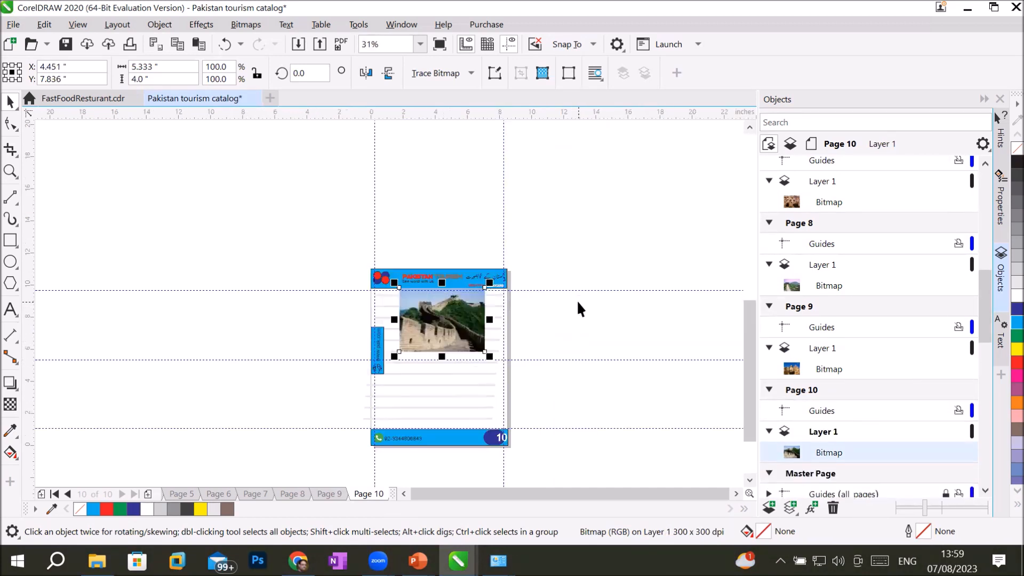
scroll(581, 309, "up", 2)
left_click_drag(296, 325, 297, 350)
left_click(557, 370)
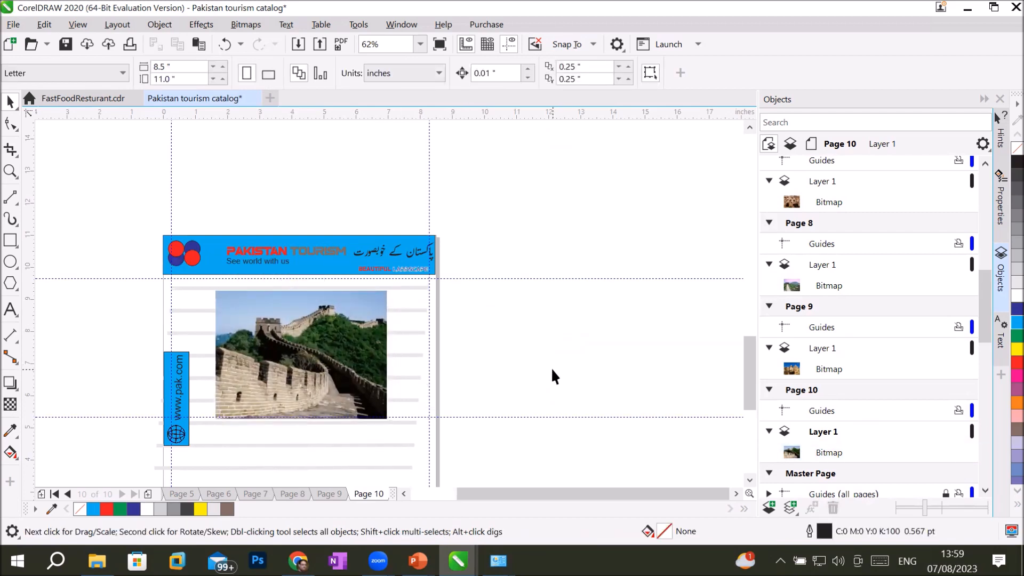
Step: Review the Sphinx and pyramid photo on page 9 and the Great Wall photo on page 8
scroll(555, 375, "down", 2)
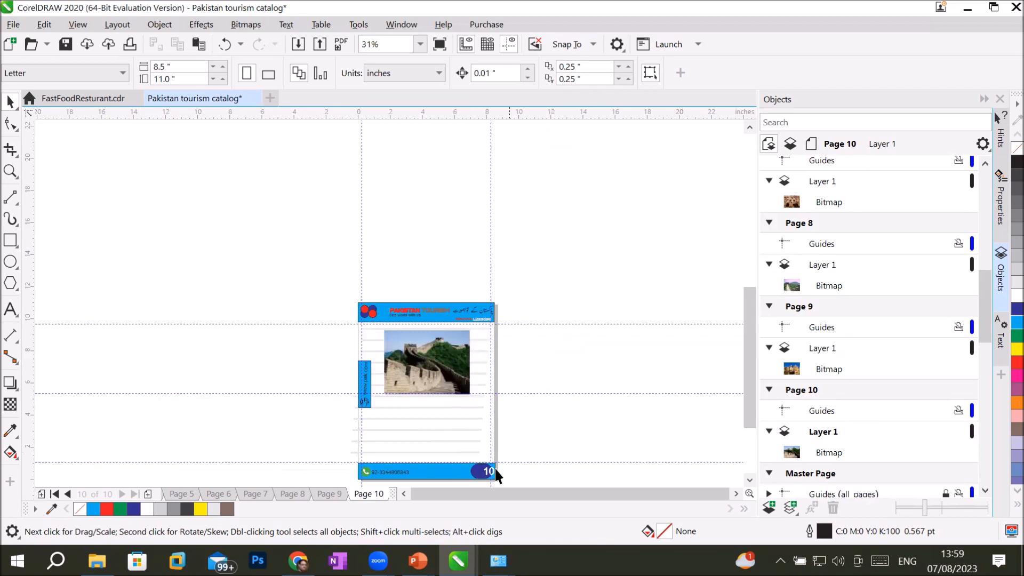
scroll(495, 468, "up", 2)
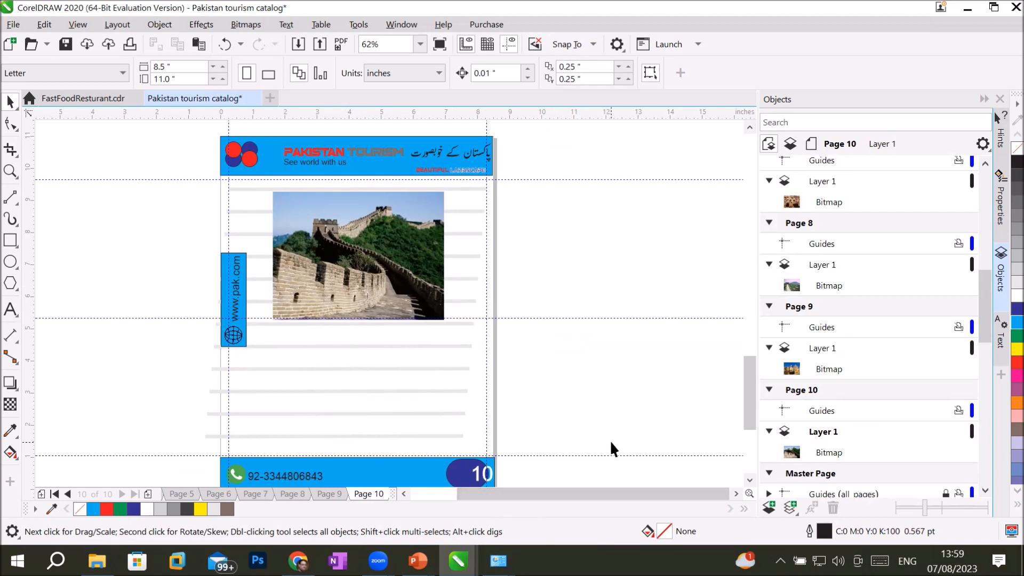
left_click(327, 492)
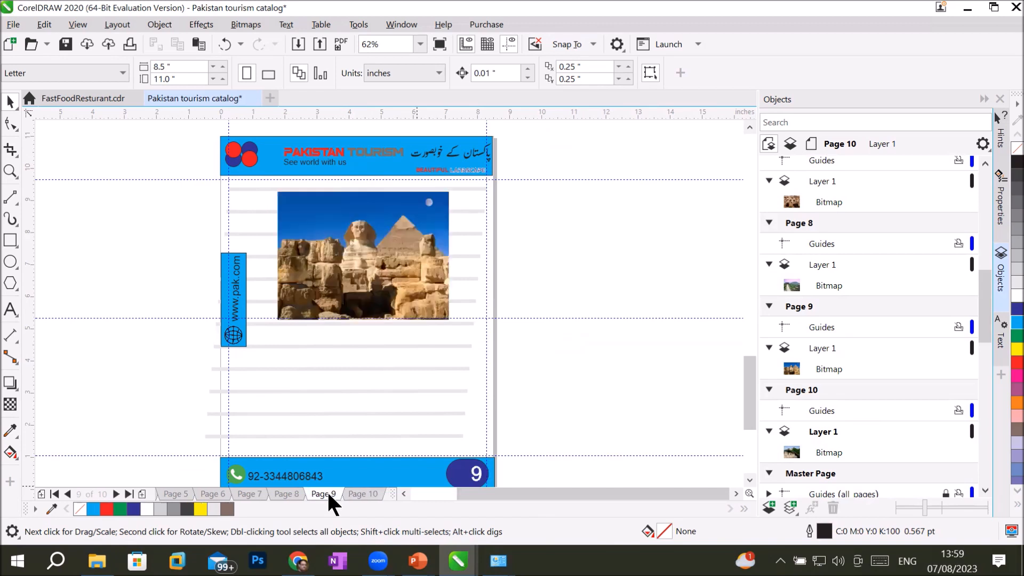
left_click(296, 494)
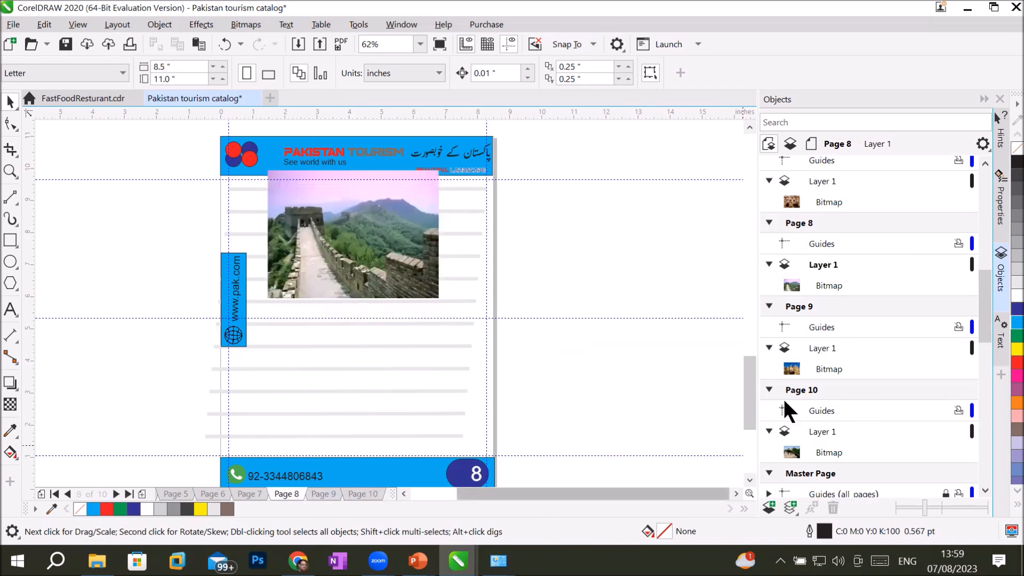
left_click_drag(984, 320, 1002, 472)
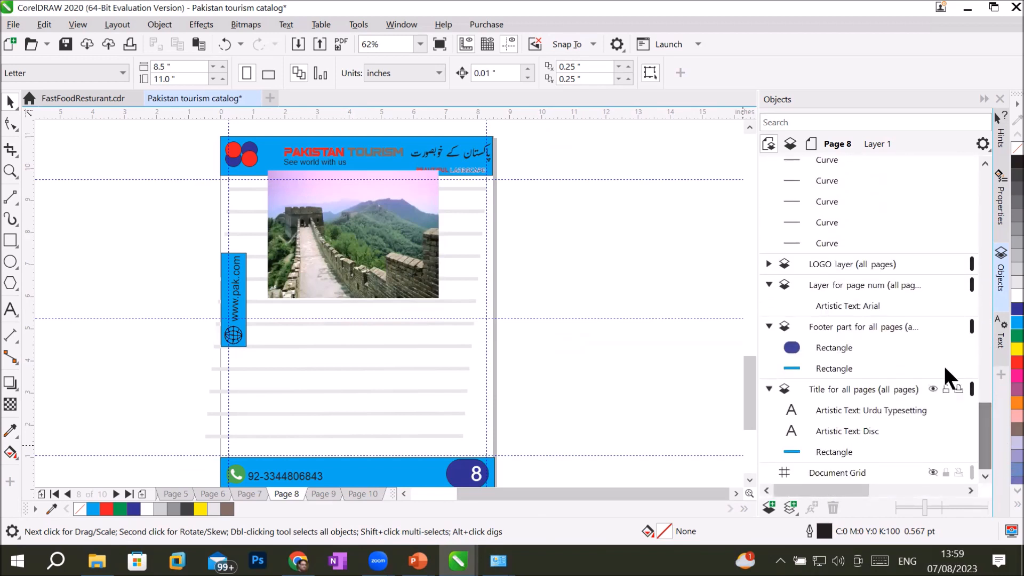
Step: Select the page number text in the page-num master layer and centre it inside the navy oval
left_click(845, 307)
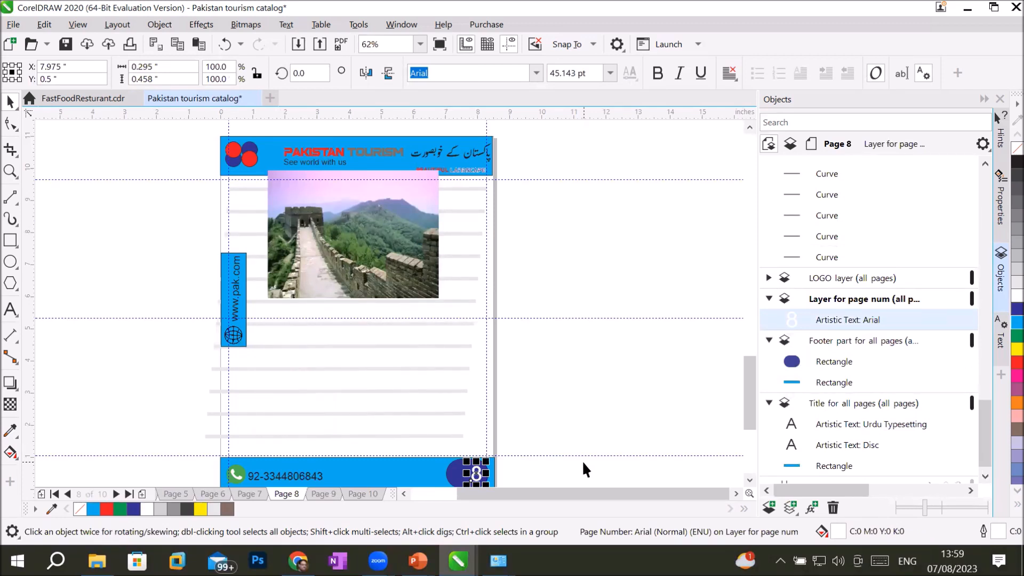
key("Up")
key("Up")
key("Up")
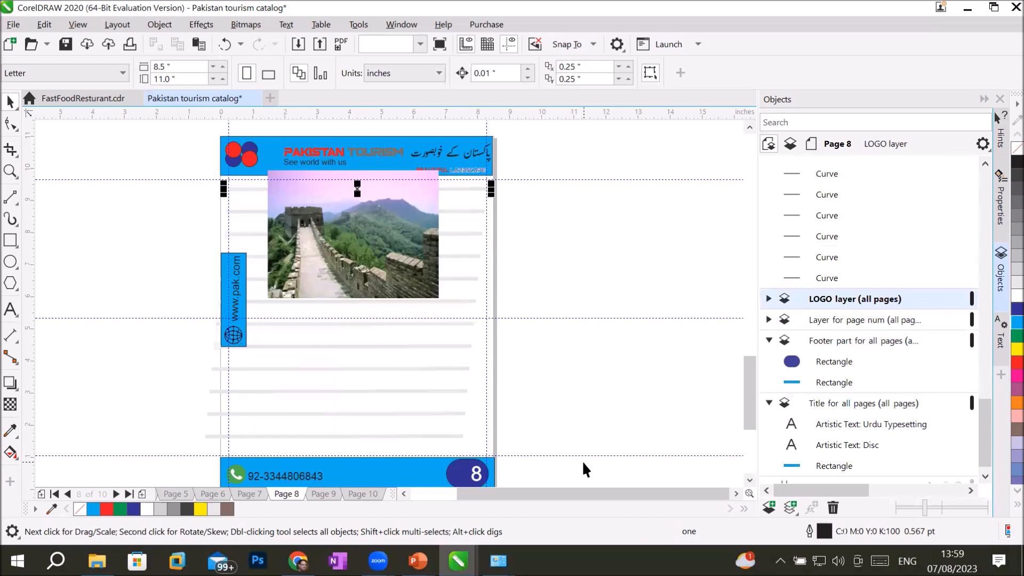
left_click(857, 315)
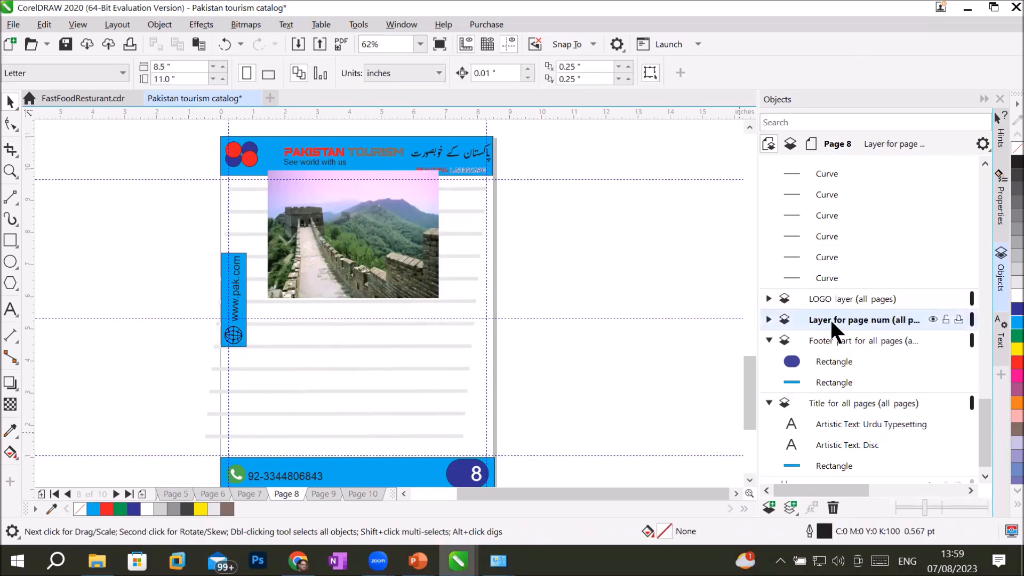
left_click(768, 320)
left_click(850, 339)
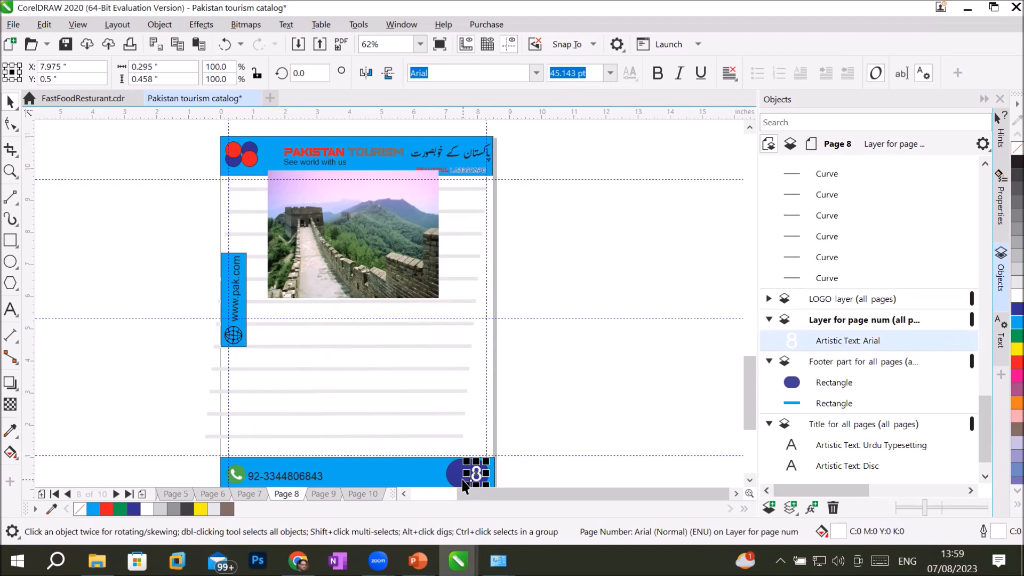
scroll(461, 485, "up", 2)
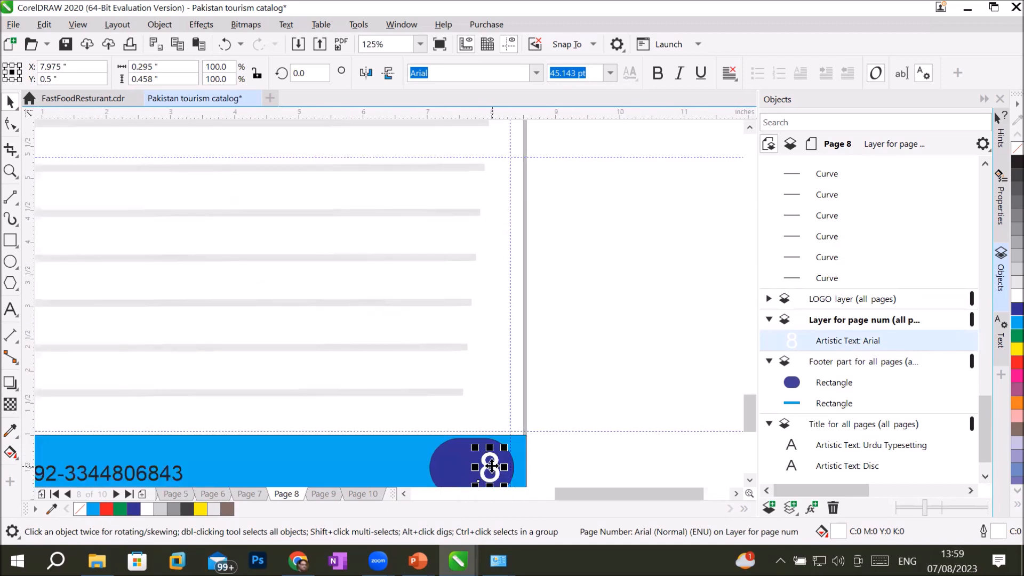
left_click_drag(481, 469, 458, 467)
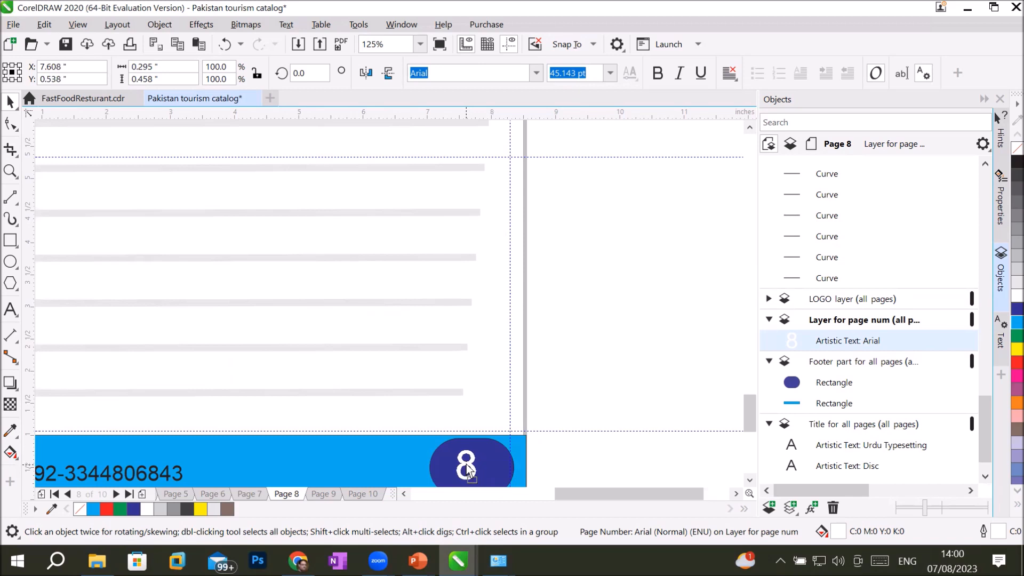
Step: Shift page 10's number left inside the oval, check pages 9, 8 and 7, then return to page 1
left_click(363, 493)
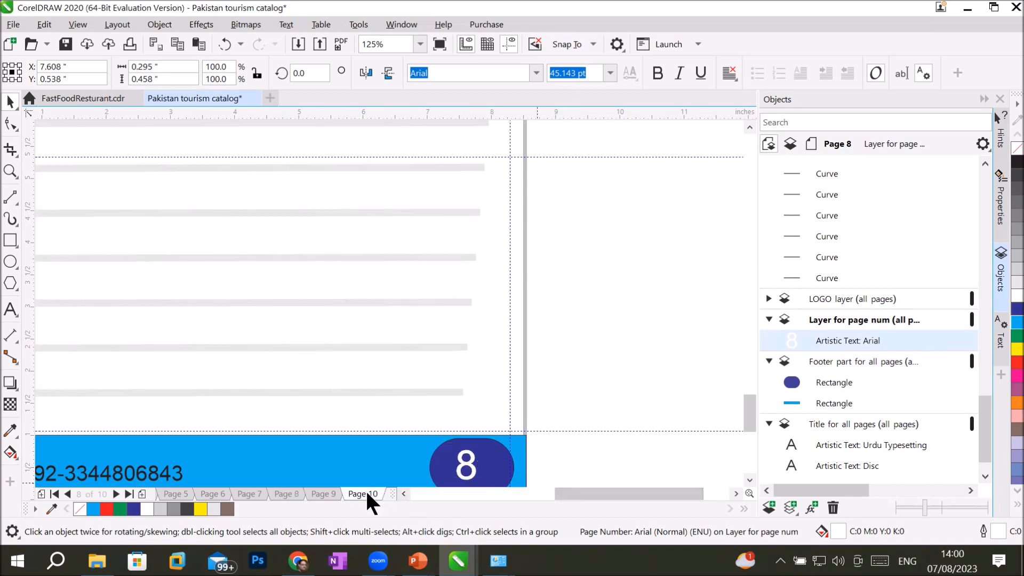
left_click(495, 472)
left_click_drag(495, 472, 484, 473)
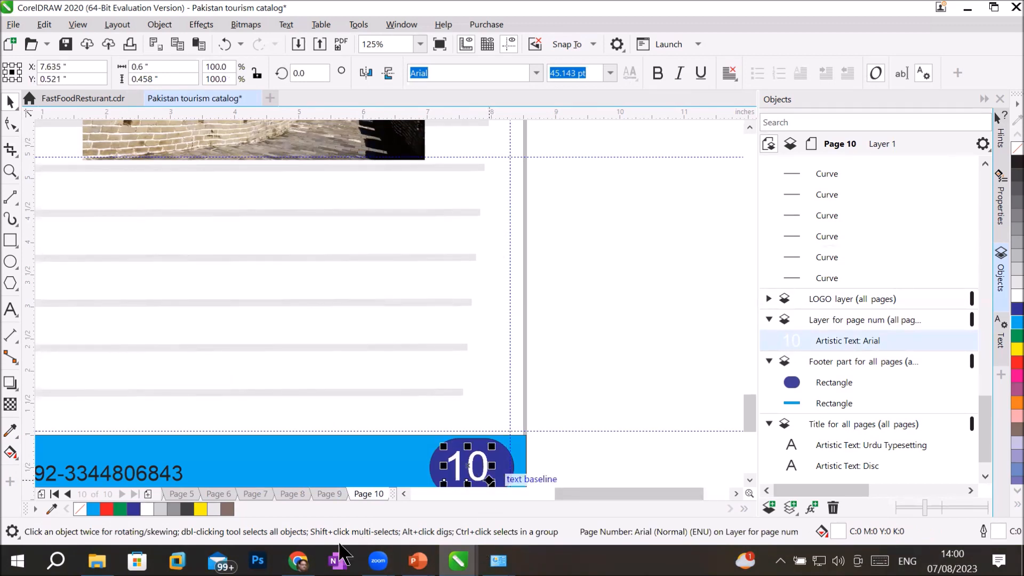
left_click(328, 493)
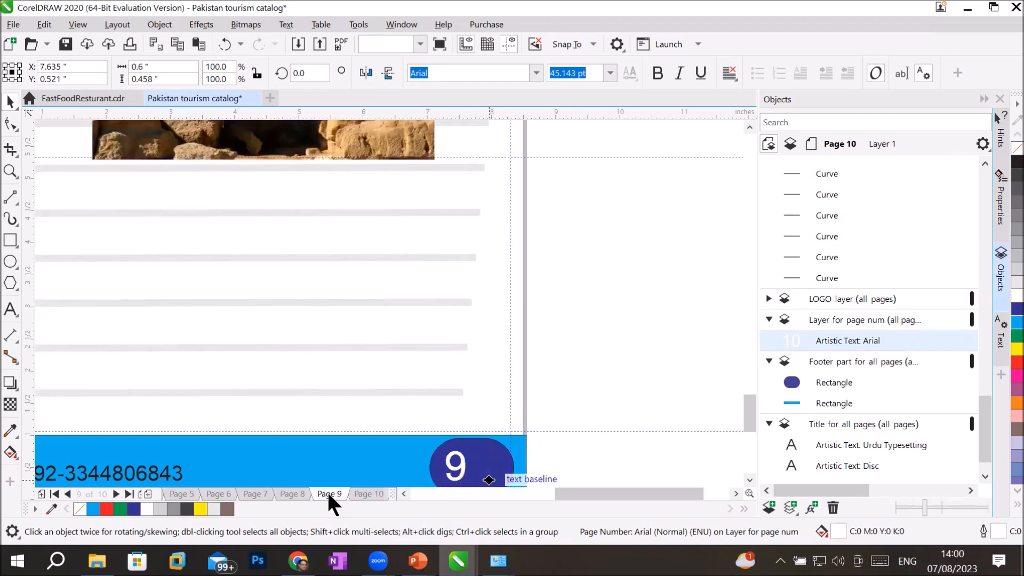
left_click(288, 491)
left_click(256, 488)
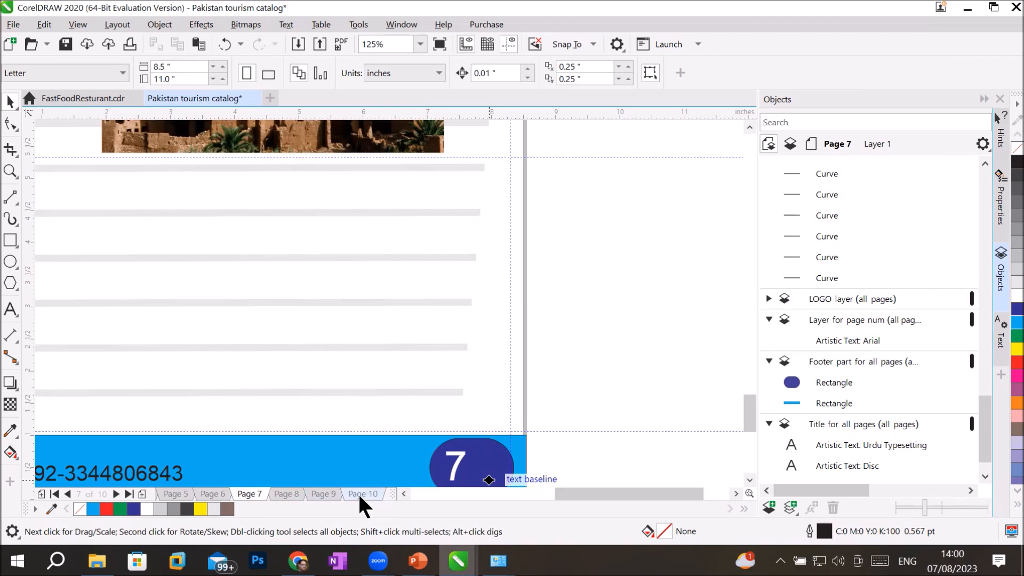
left_click(55, 494)
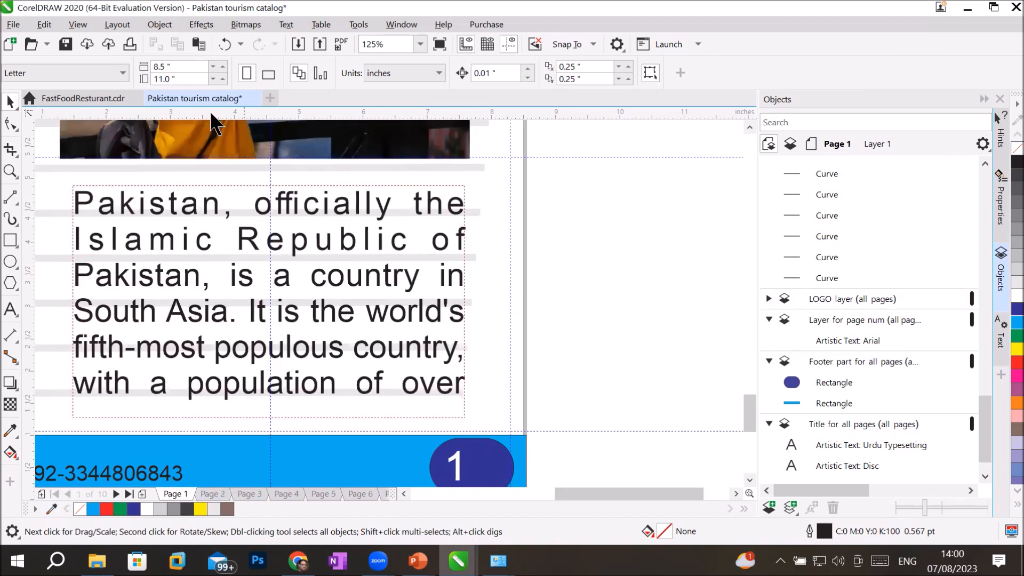
Step: Bring up the Layout menu's page commands
left_click(110, 27)
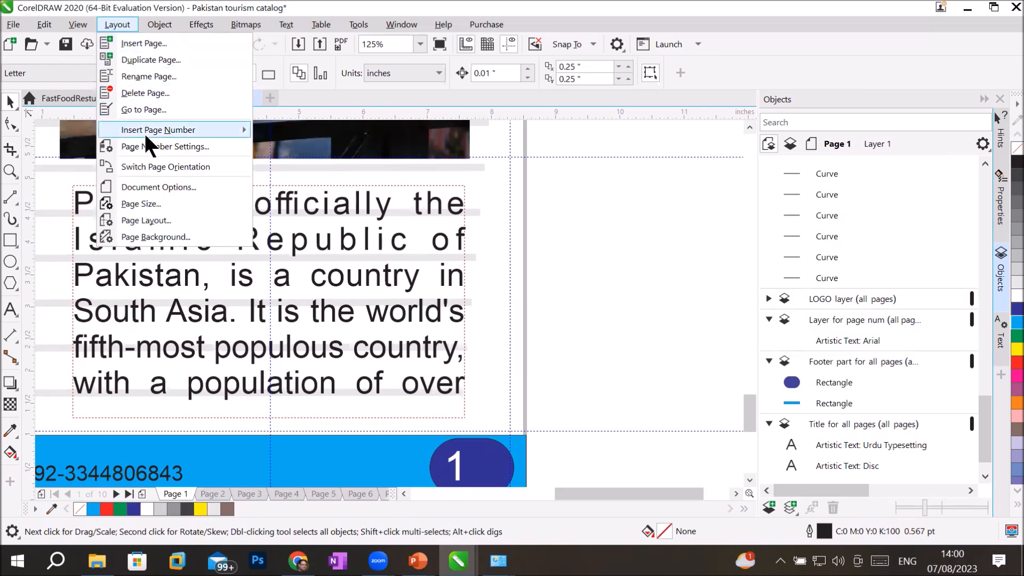
Step: Set page numbering to start on page 2 in the I, II, III Roman numeral style
mouse_move(145, 133)
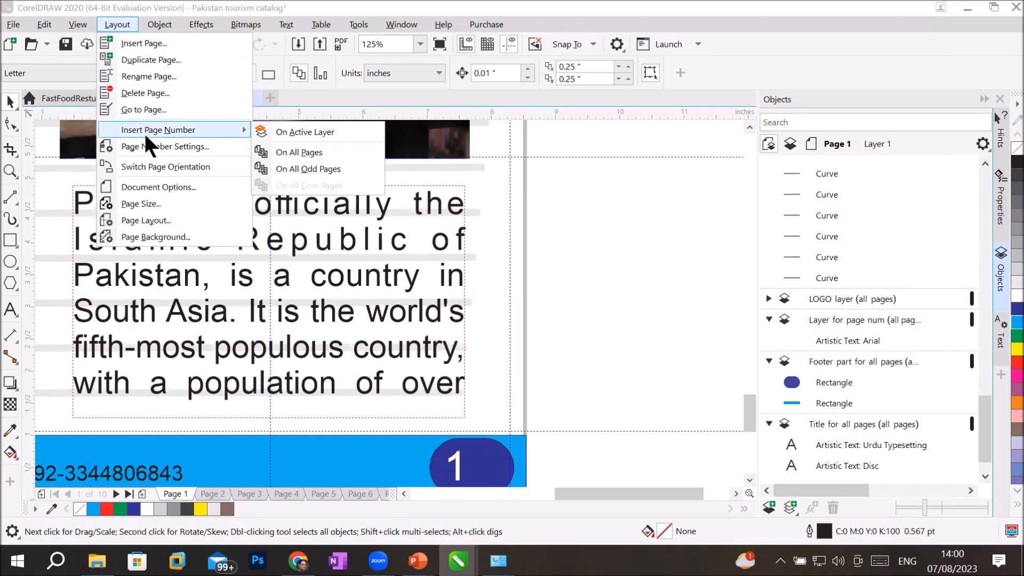
left_click(188, 147)
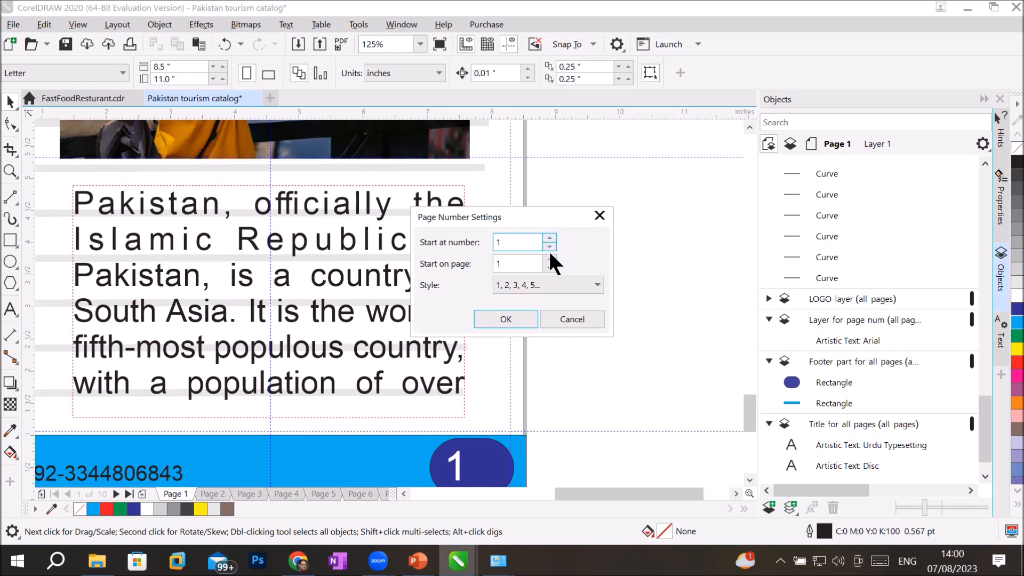
left_click(549, 259)
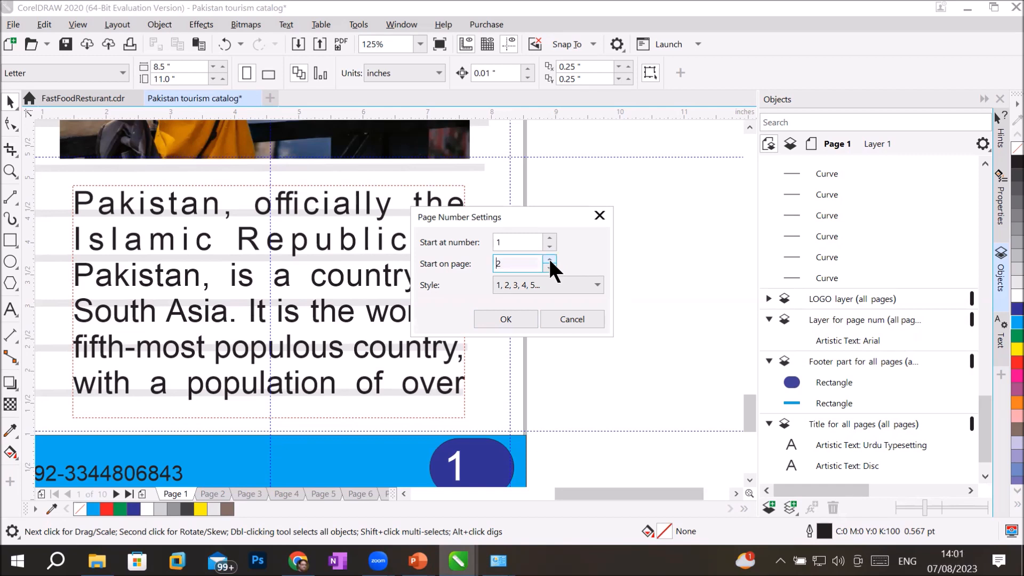
left_click(576, 285)
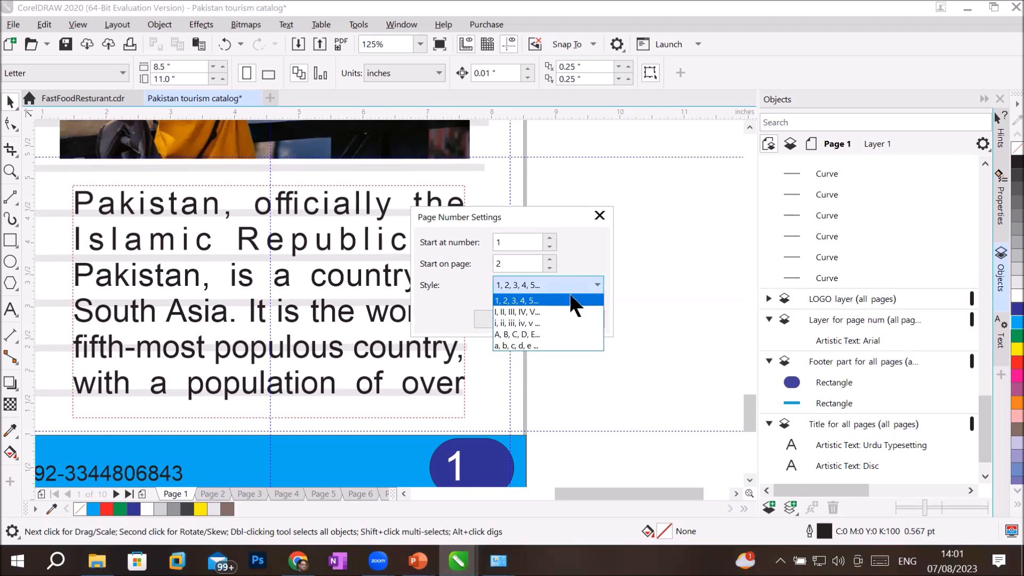
left_click(551, 312)
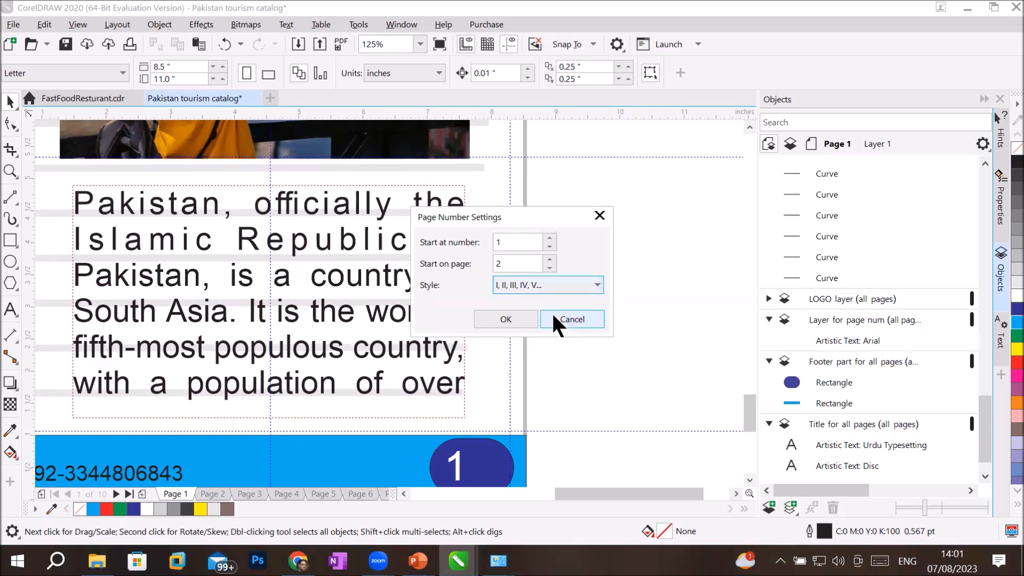
left_click(505, 318)
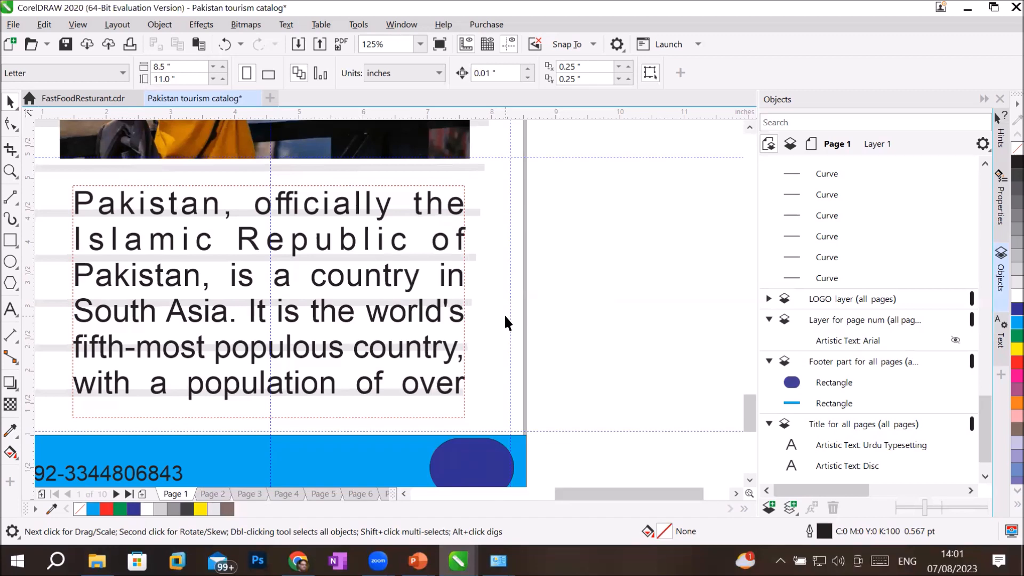
scroll(509, 318, "down", 2)
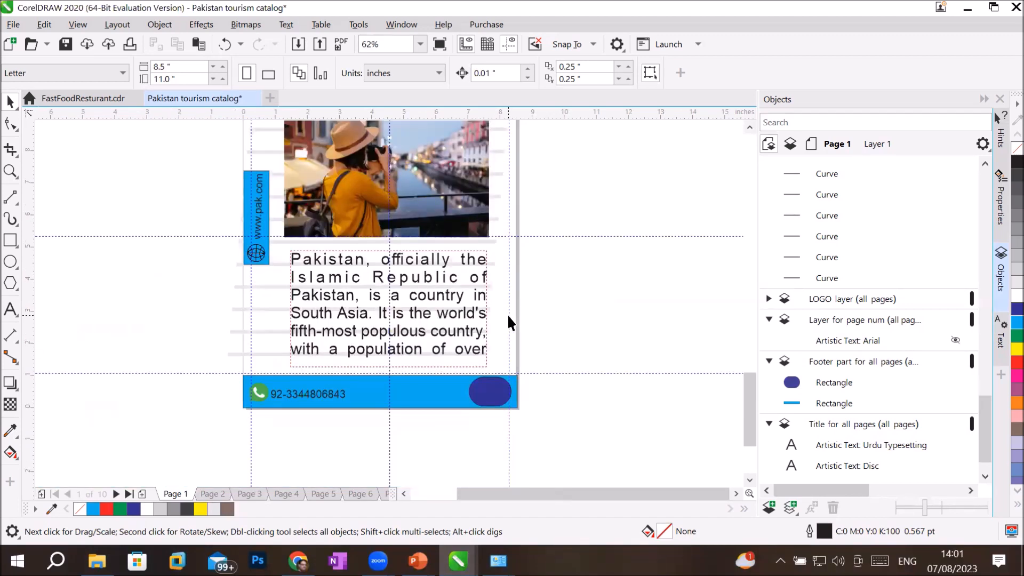
left_click(212, 493)
left_click(243, 492)
left_click(286, 492)
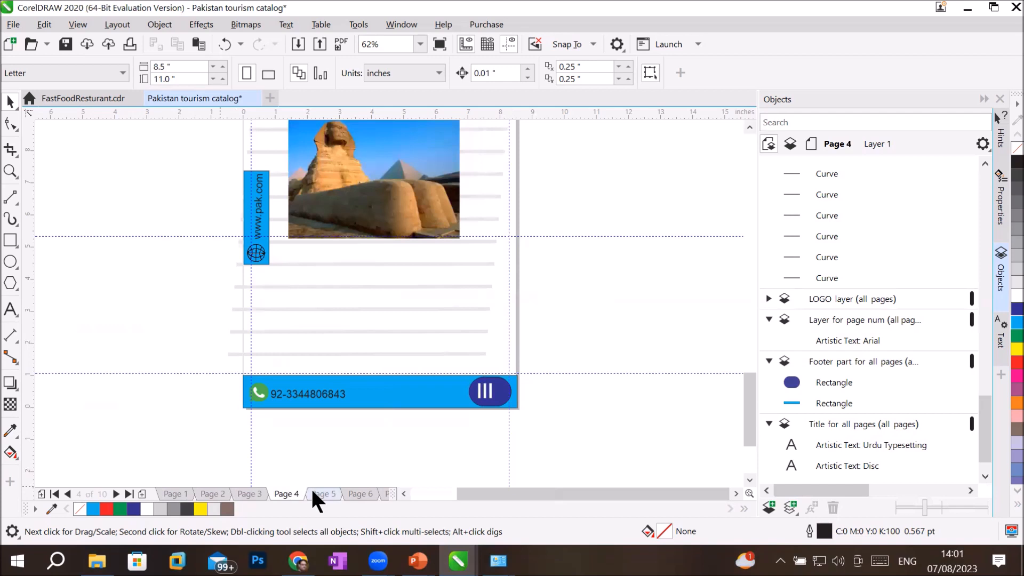
left_click(323, 493)
left_click(362, 493)
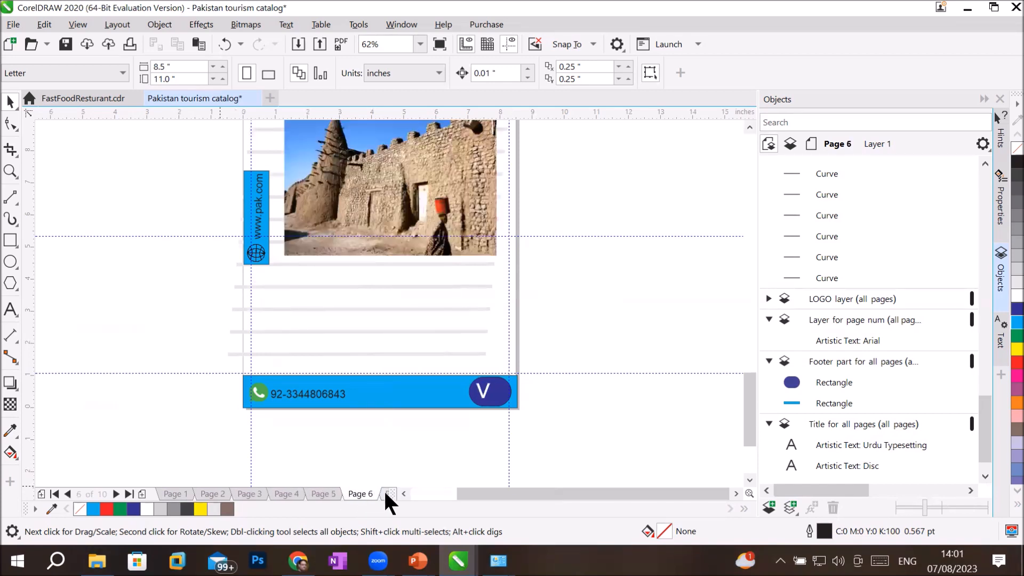
left_click(387, 492)
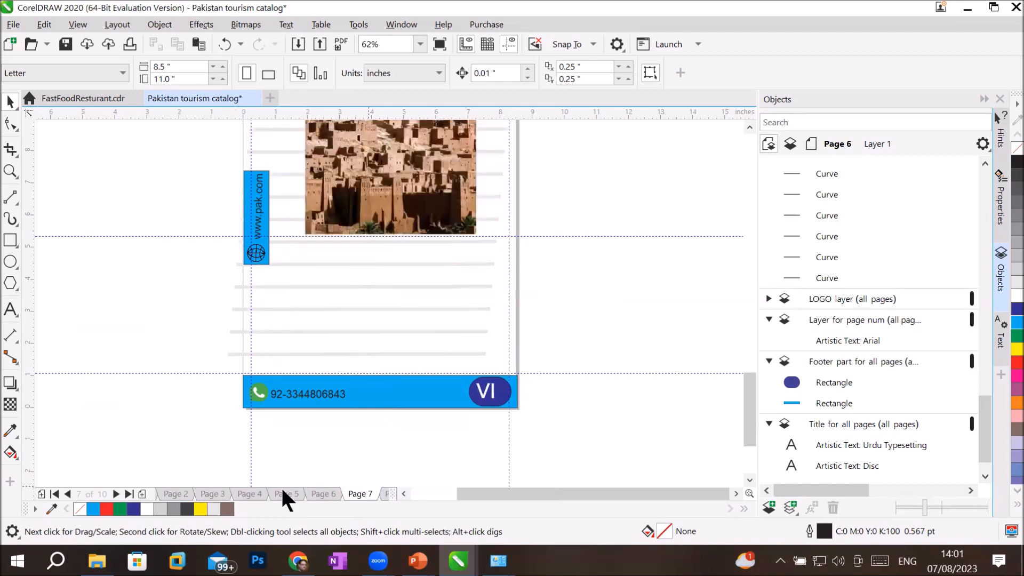
left_click(54, 494)
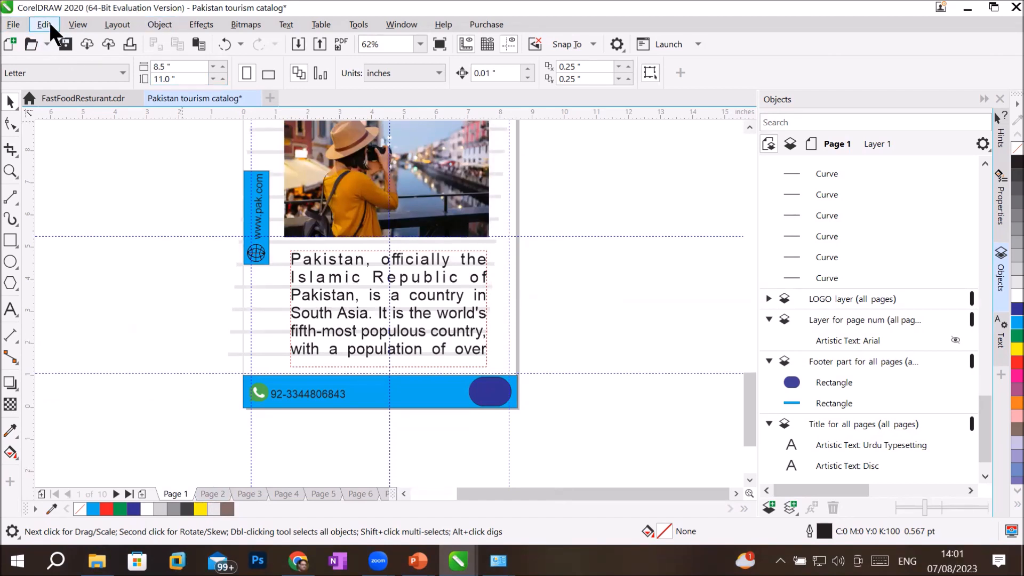
Step: Switch page numbering to the A, B, C style starting on page 1
left_click(116, 30)
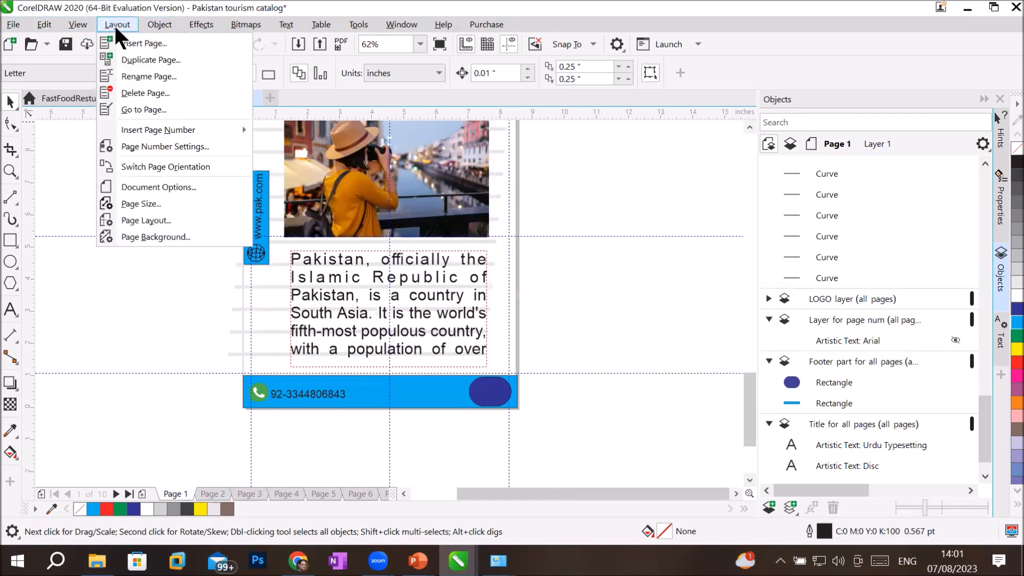
left_click(197, 150)
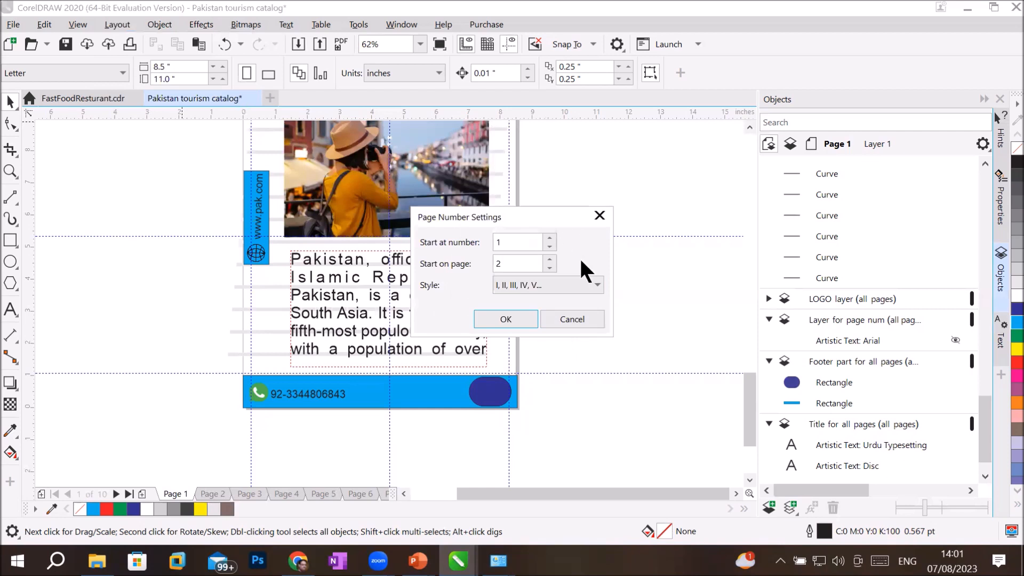
left_click(585, 285)
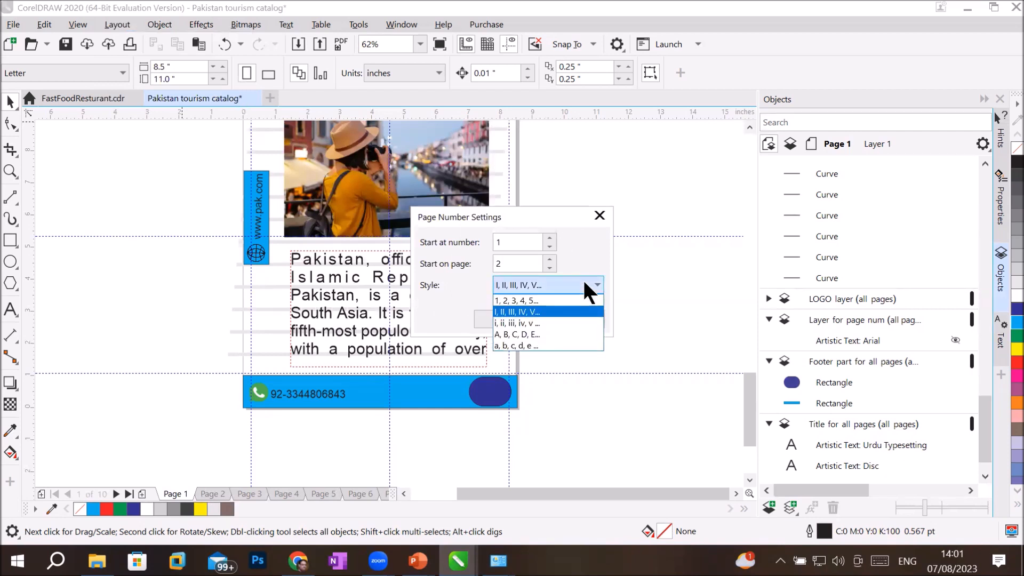
left_click(547, 334)
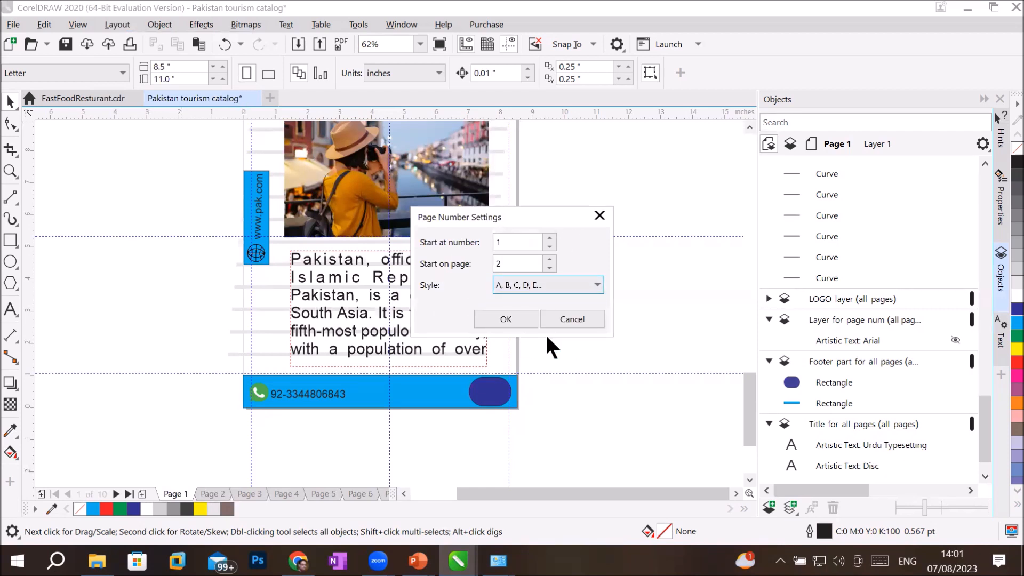
left_click(503, 263)
double_click(503, 263)
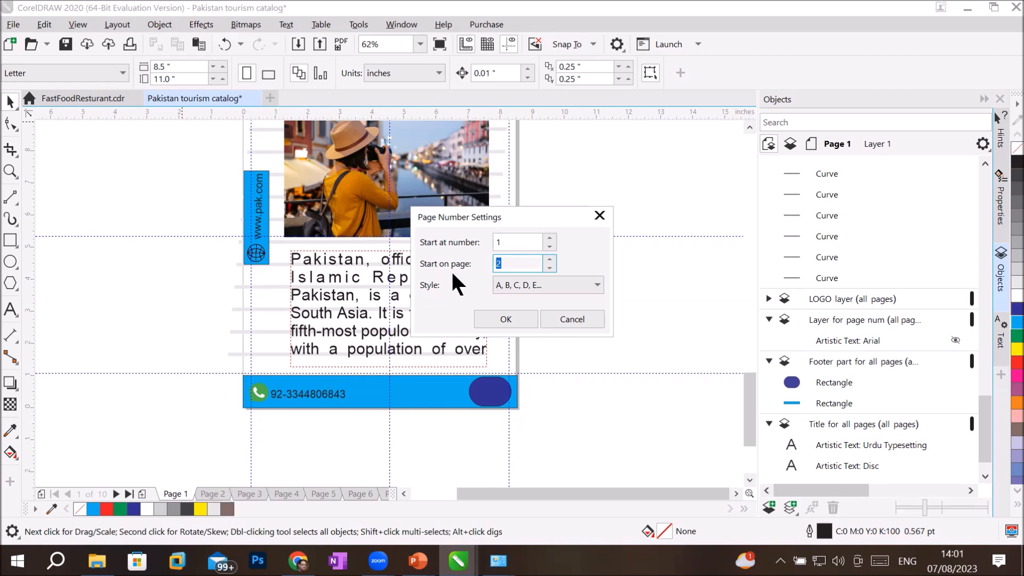
left_click(548, 268)
left_click(501, 314)
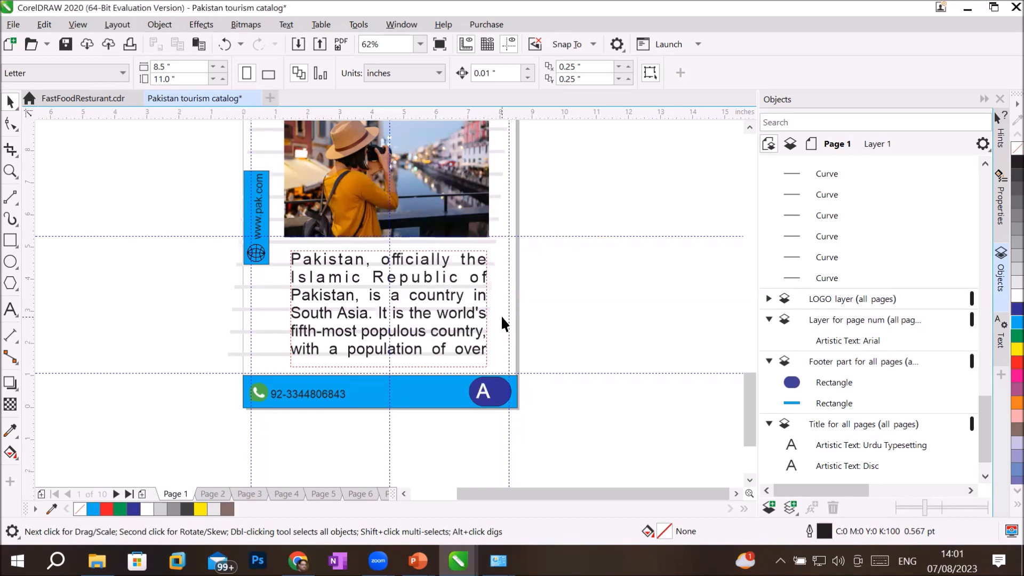
Step: Check the lettered footers on pages 2 through 6, then return to page 1
left_click(210, 490)
left_click(244, 490)
left_click(288, 491)
left_click(323, 491)
left_click(360, 490)
left_click(174, 491)
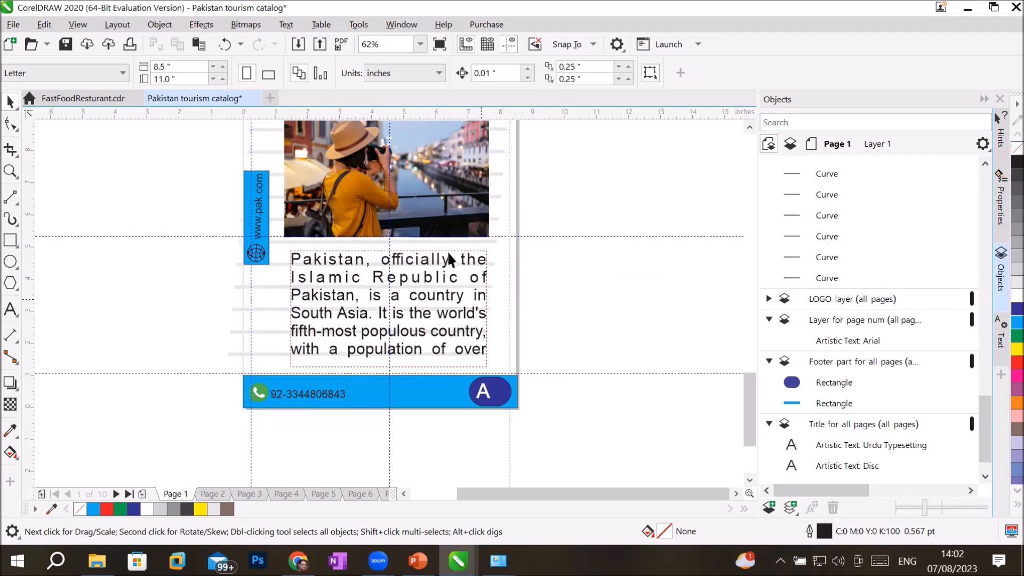
Step: Set the page background to a solid chartreuse green colour
left_click(118, 25)
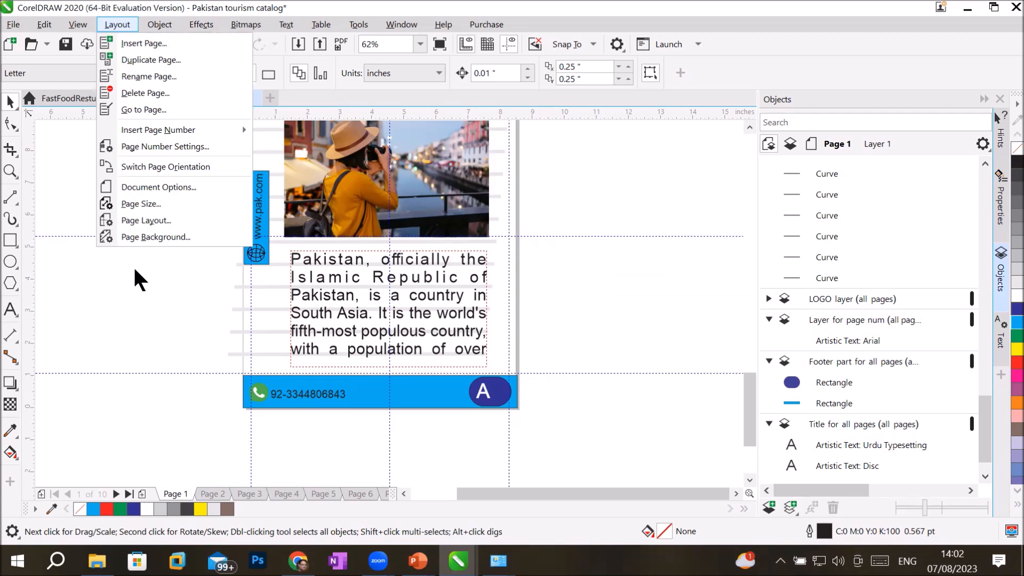
left_click(164, 238)
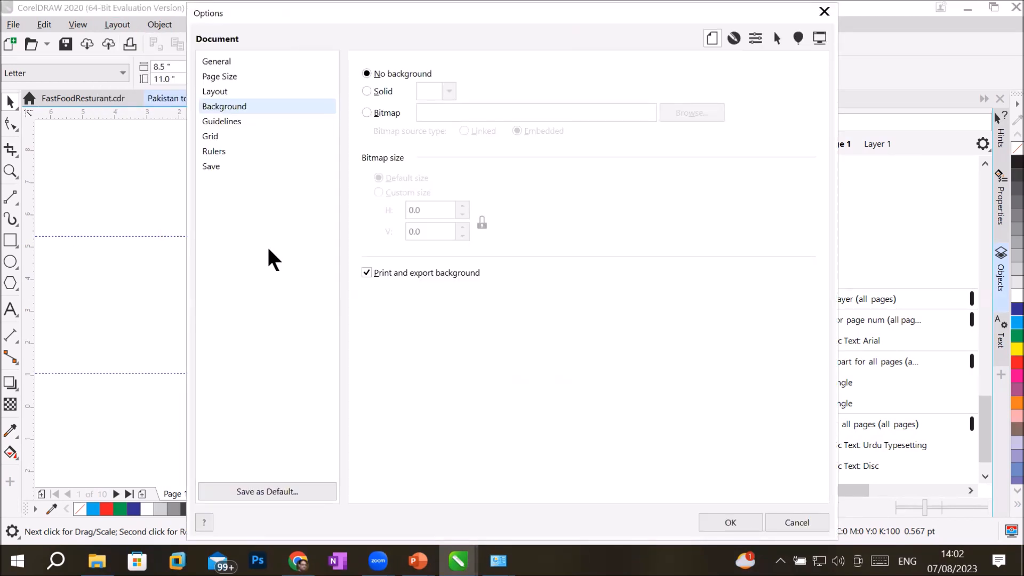
left_click(368, 91)
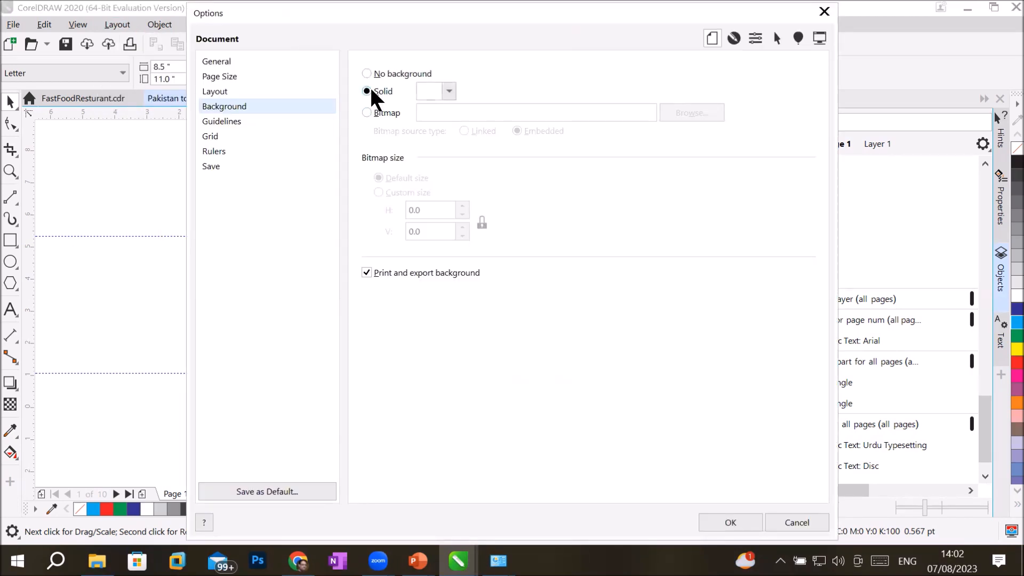
left_click(450, 91)
left_click(449, 91)
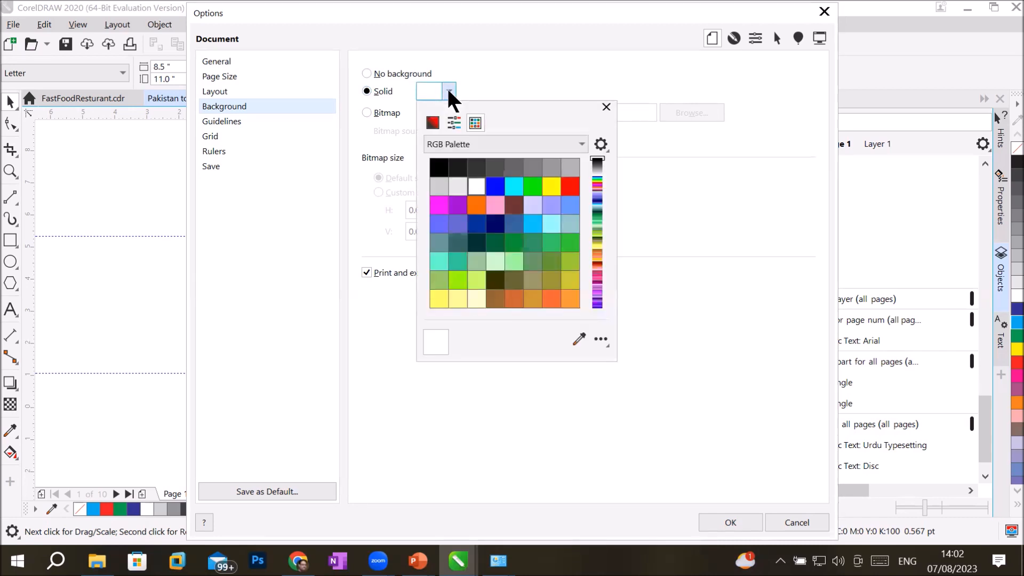
left_click(458, 277)
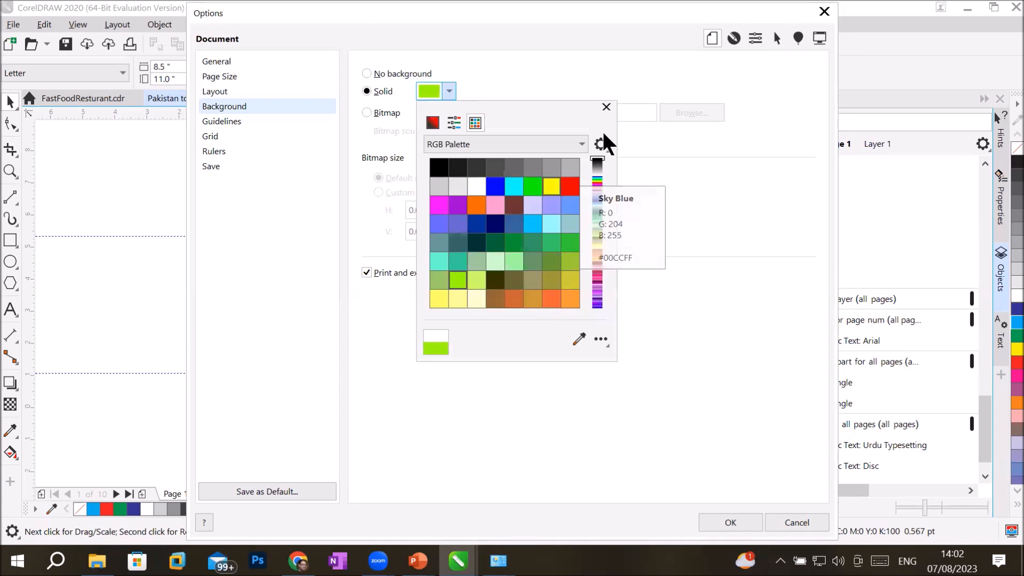
left_click(606, 106)
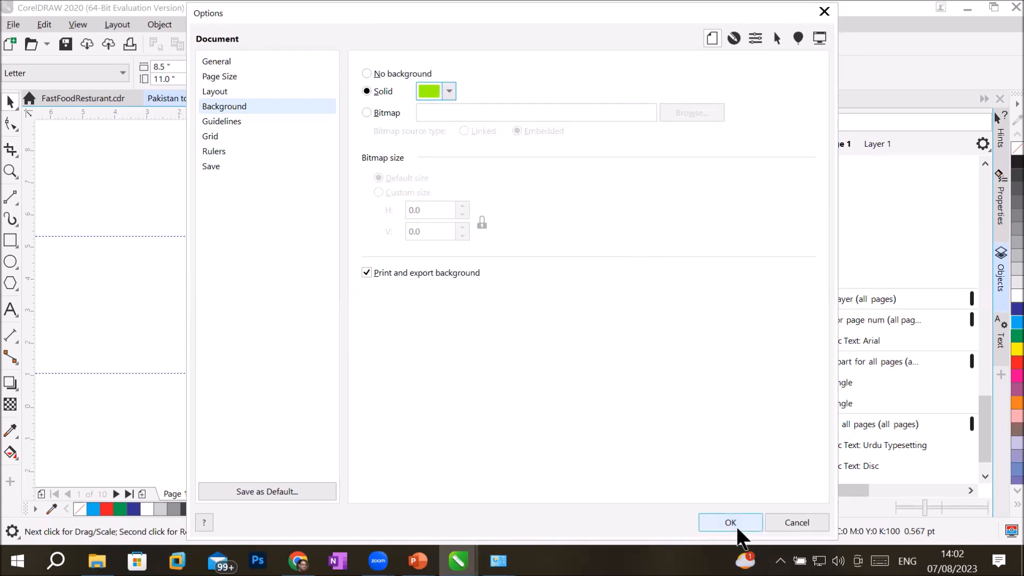
left_click(735, 524)
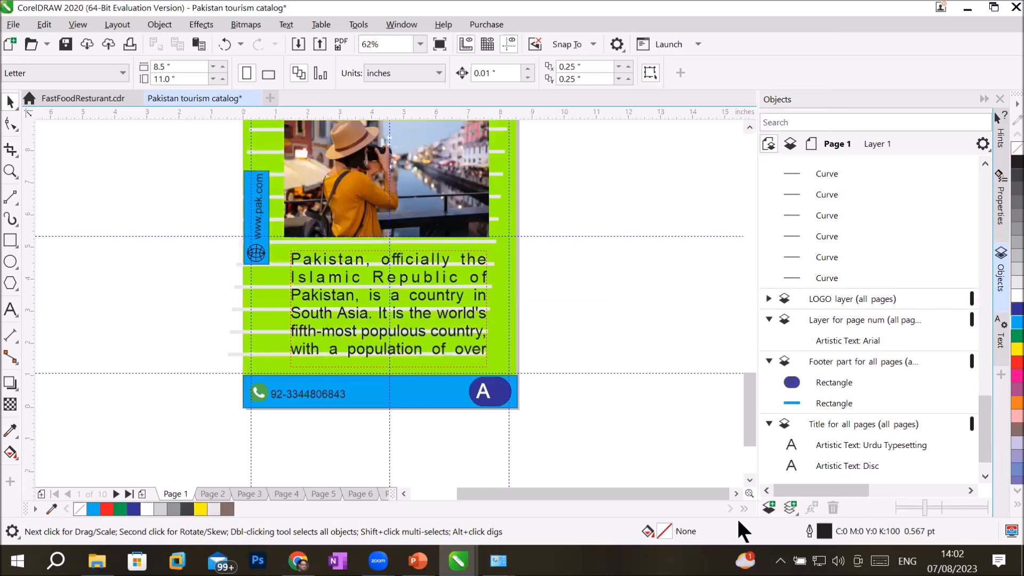
Step: Check the green background on pages 2 through 6, then return to page 1
left_click(213, 494)
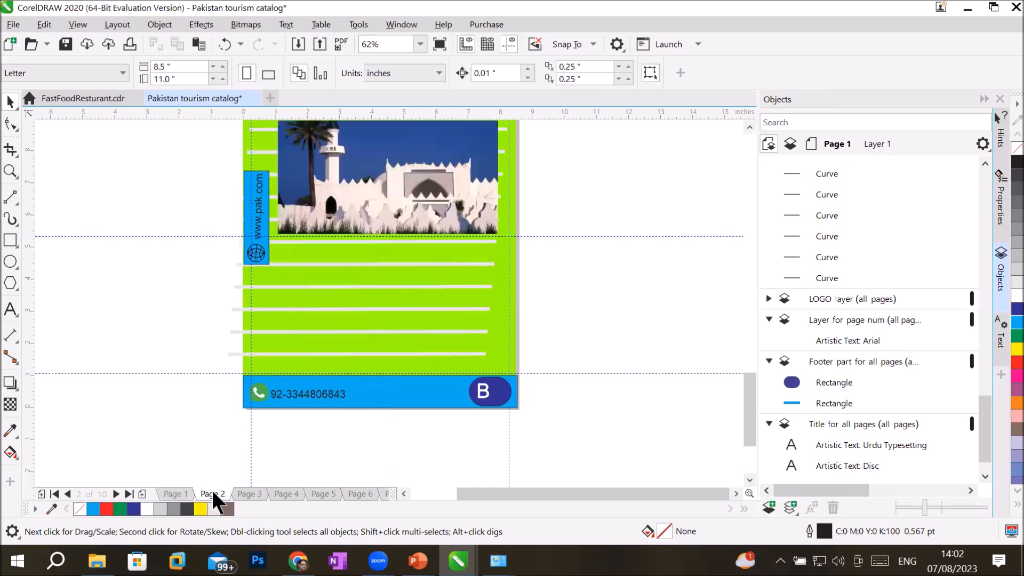
left_click(248, 493)
left_click(287, 494)
left_click(322, 493)
left_click(352, 491)
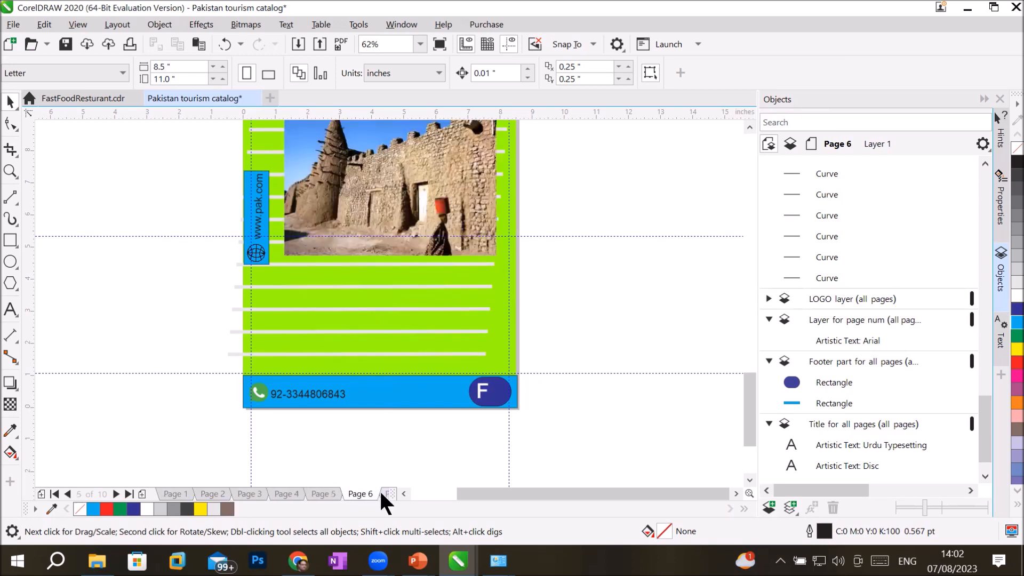
left_click(178, 493)
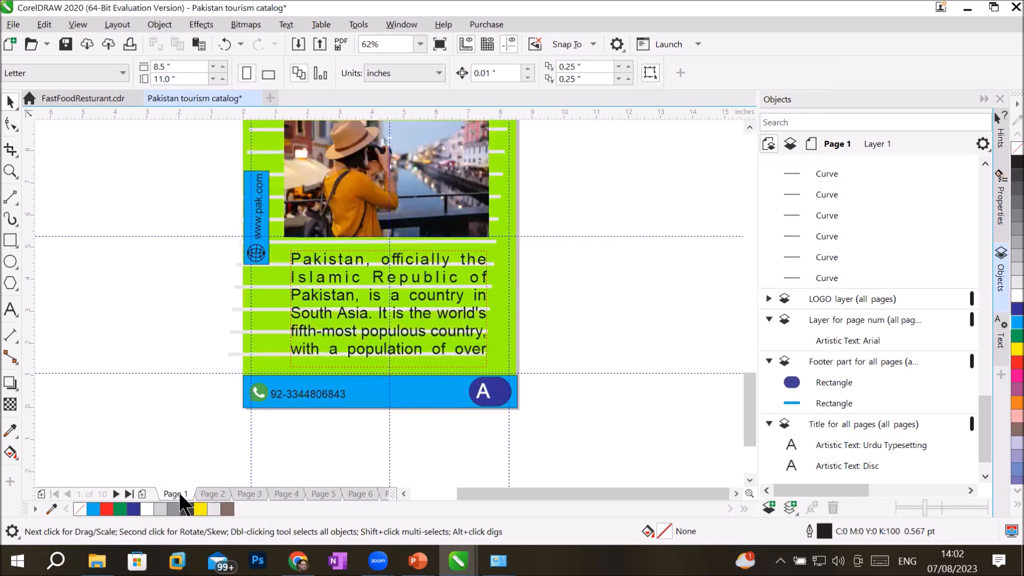
Step: Switch the page background to Bitmap and browse for PNG image files
left_click(111, 25)
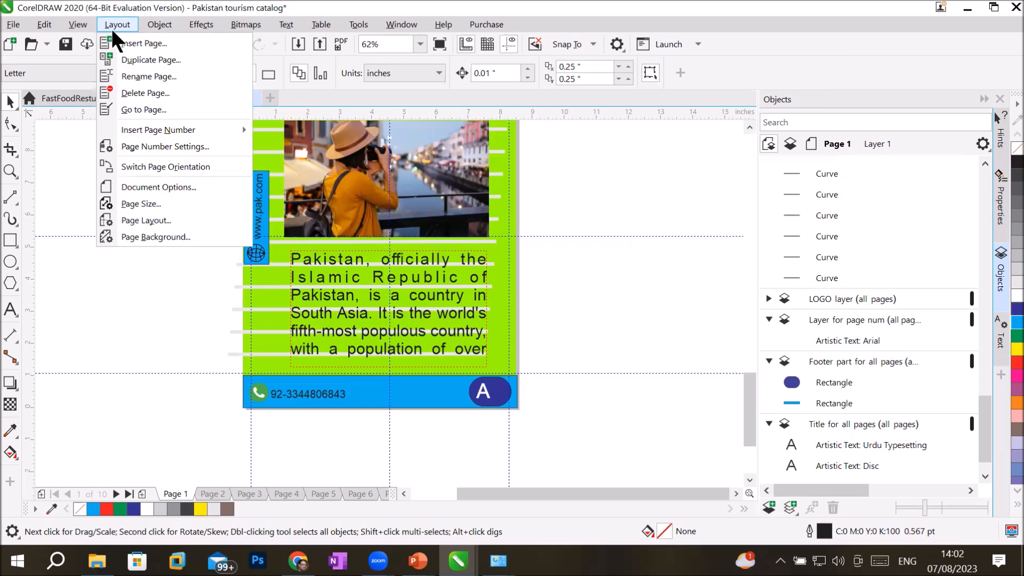
left_click(149, 237)
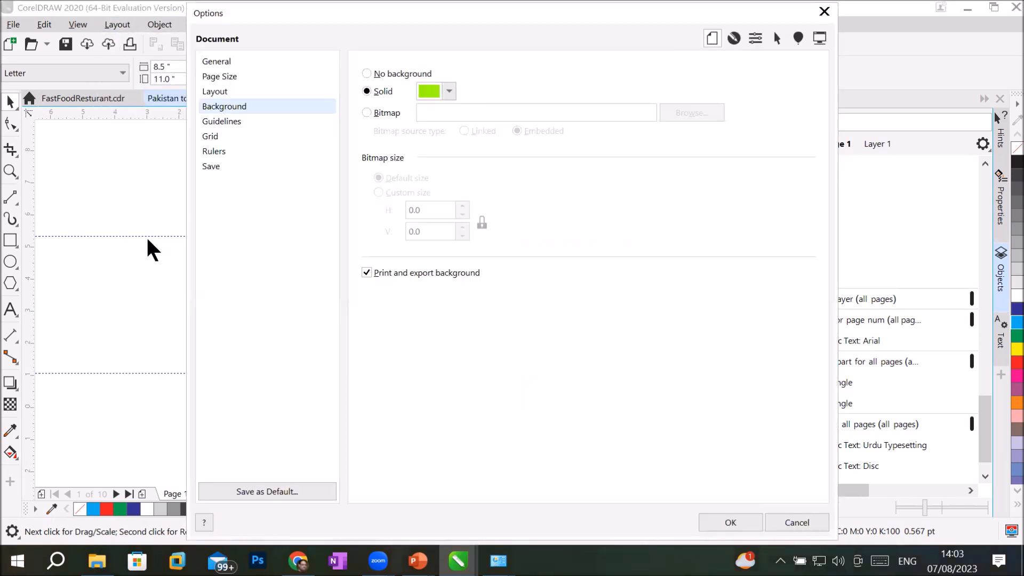
left_click(387, 112)
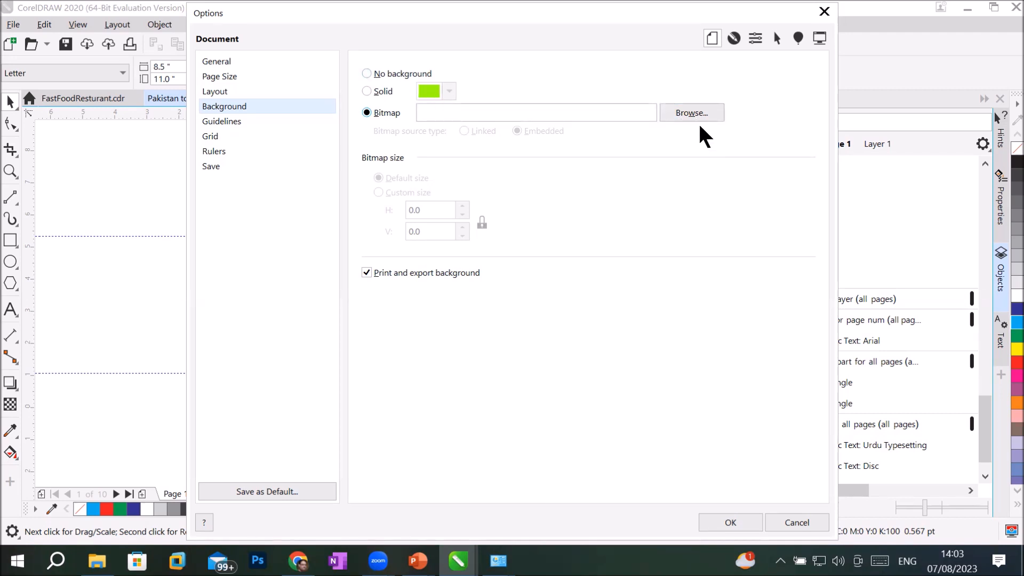
left_click(680, 115)
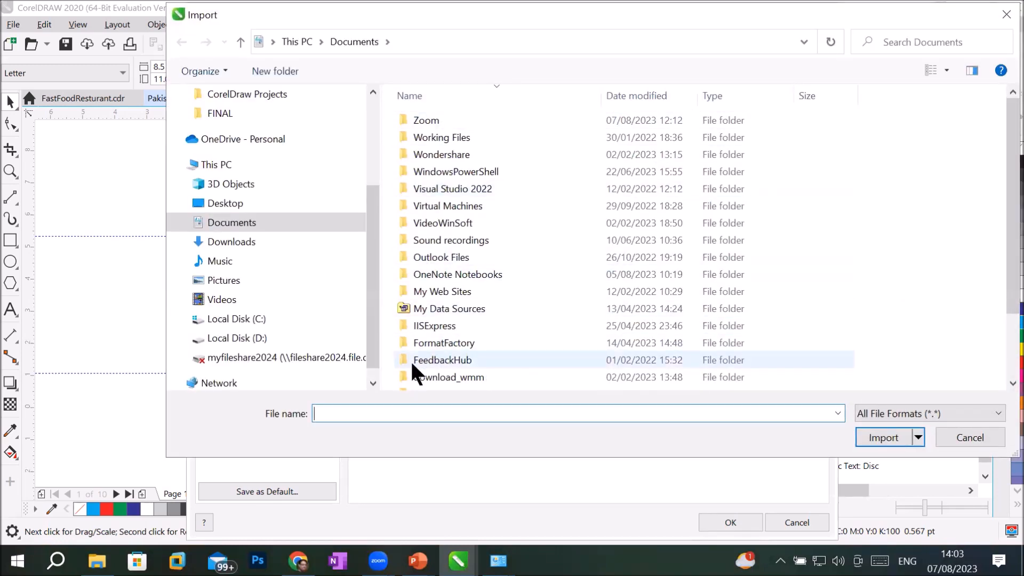
left_click(887, 413)
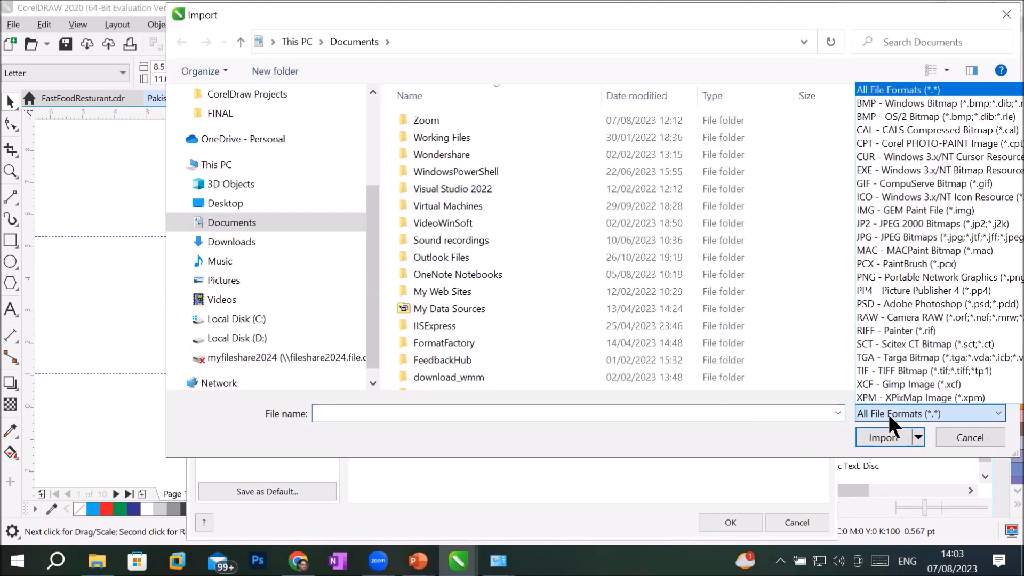
left_click(918, 277)
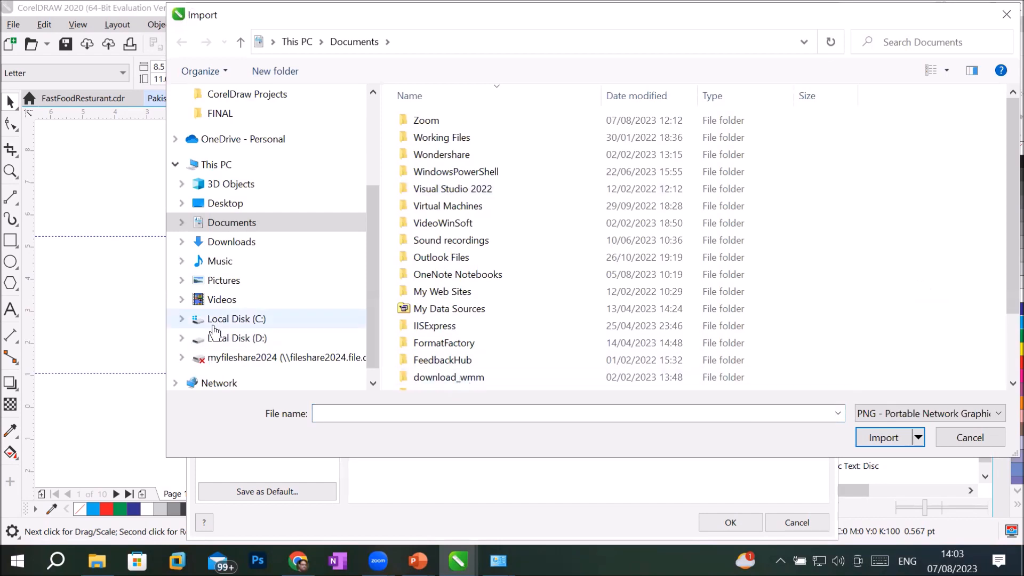
Step: Import pngegg (1).png from D:\_Graphics\Images\Players as the background bitmap
left_click(227, 340)
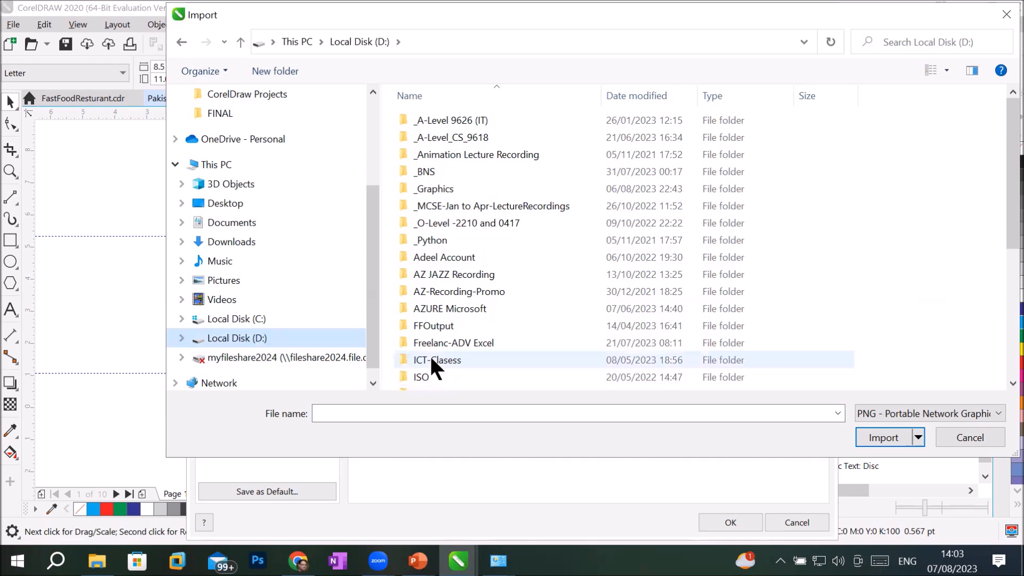
double_click(444, 184)
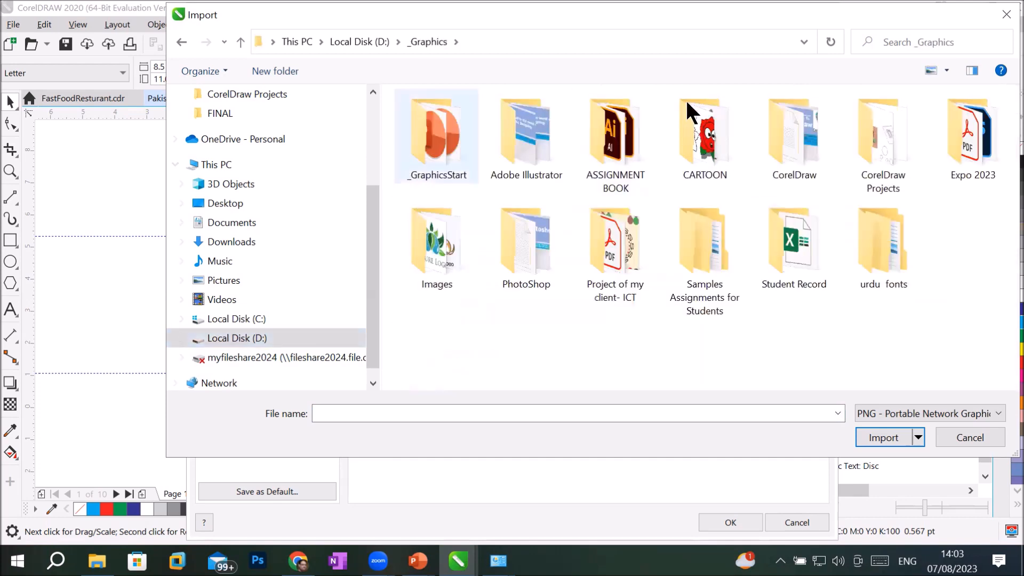
double_click(440, 257)
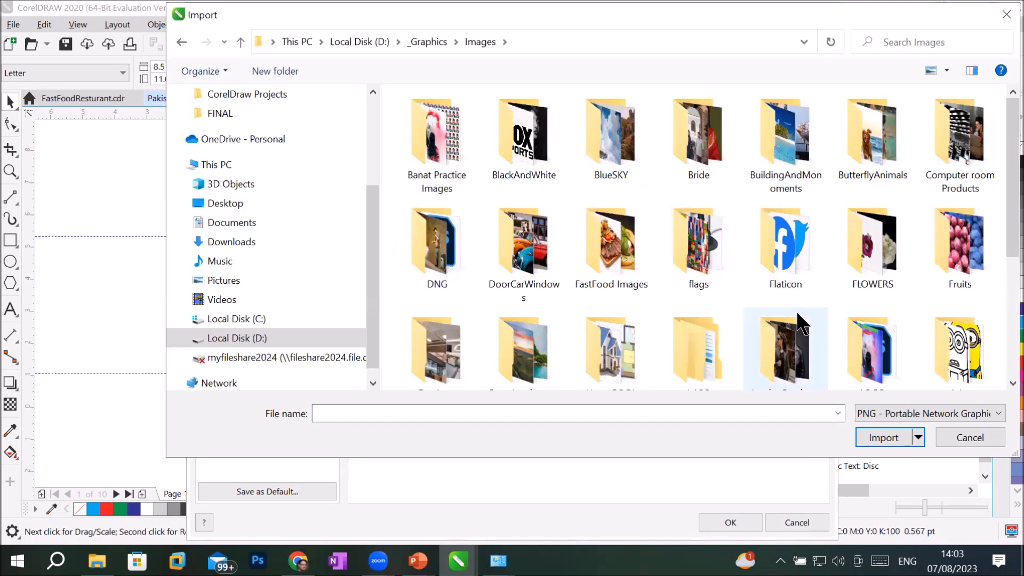
left_click(782, 228)
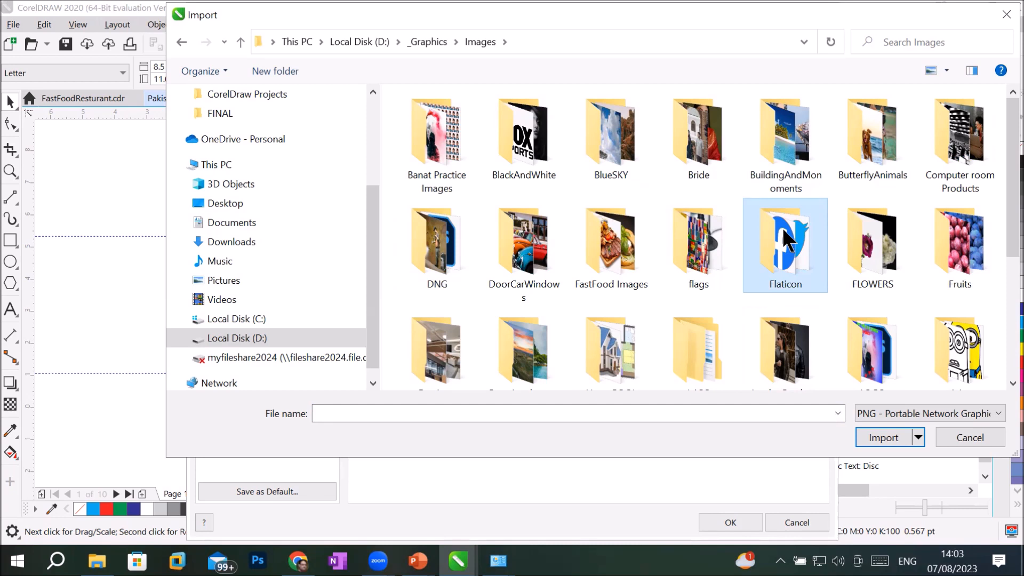
scroll(833, 304, "down", 3)
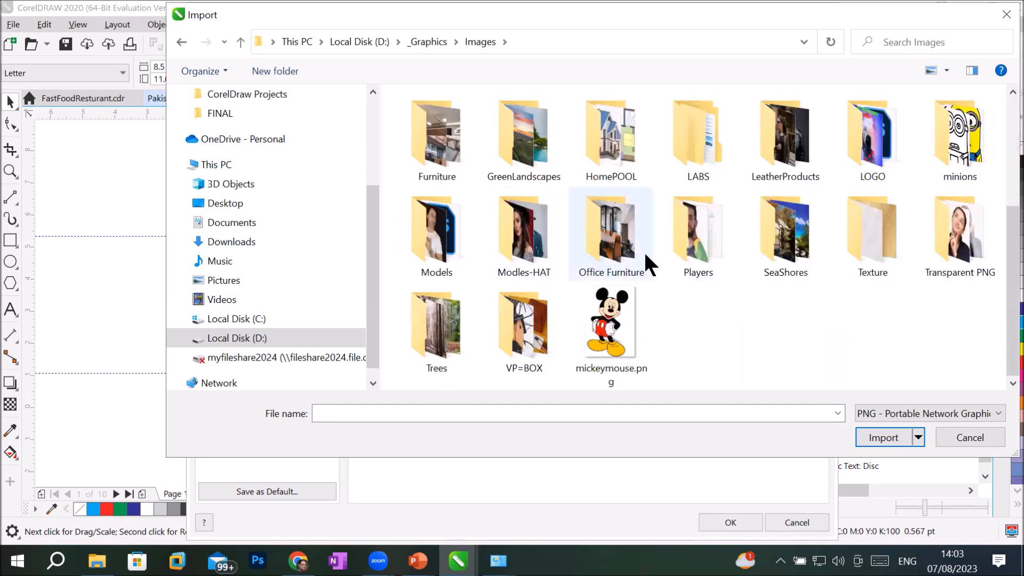
double_click(700, 251)
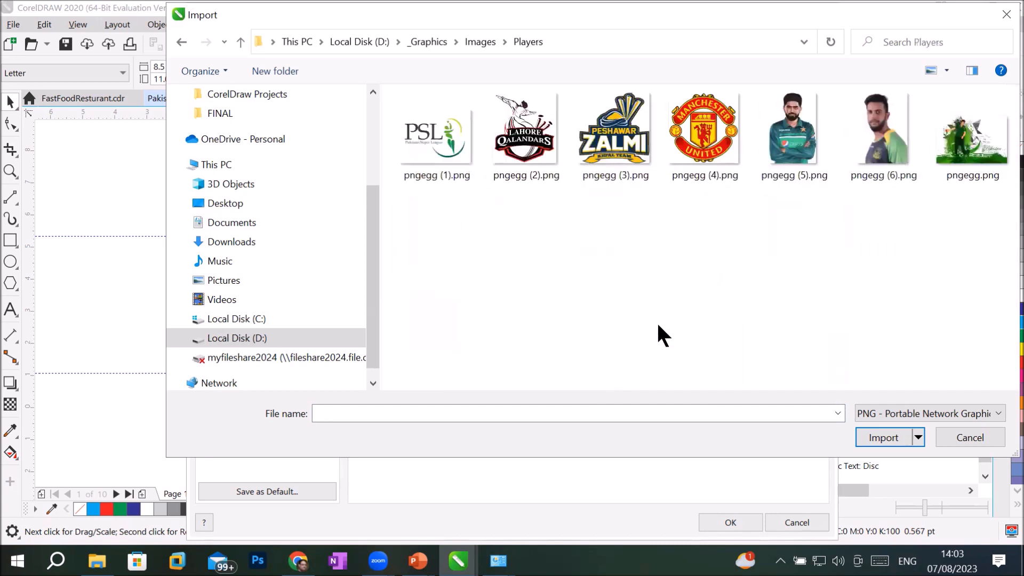
left_click(613, 144)
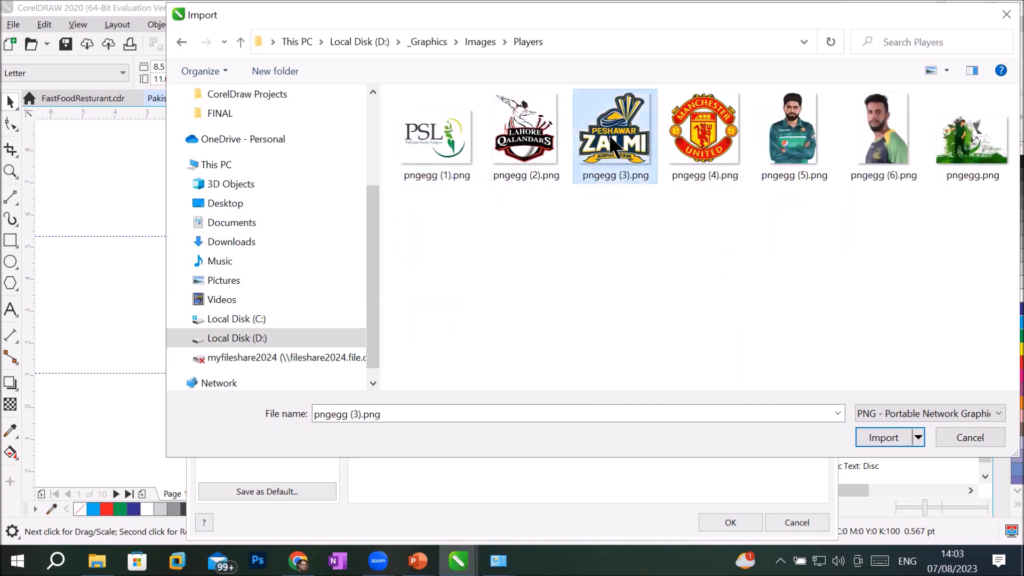
left_click(455, 145)
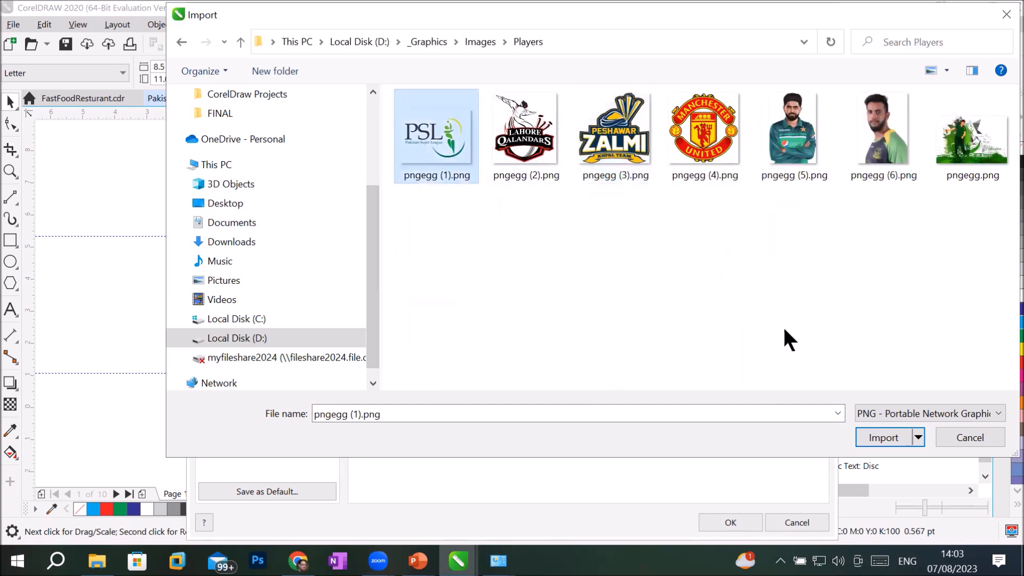
left_click(885, 436)
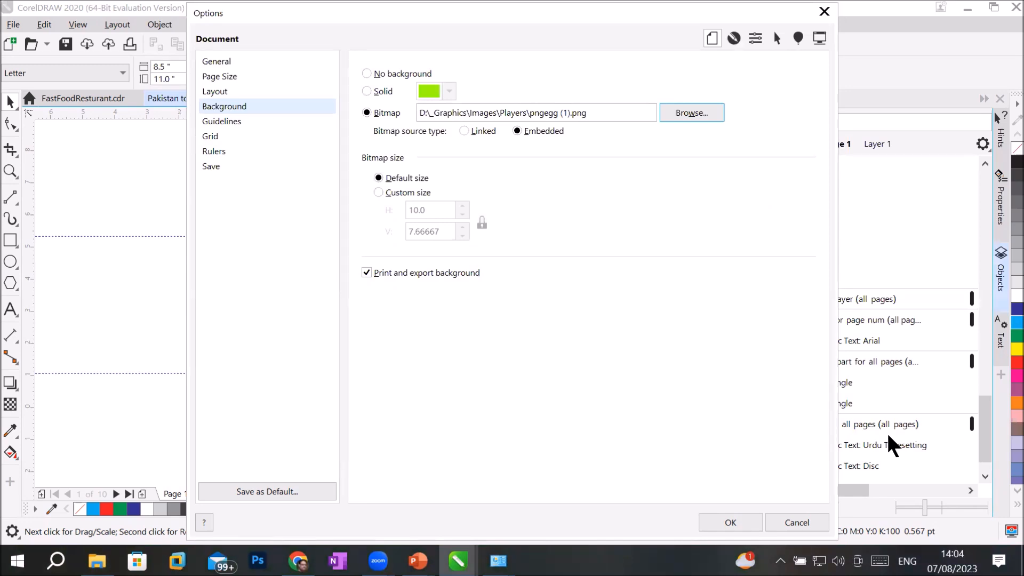
left_click(589, 112)
Step: Apply the PSL logo background and review it on pages 2 through 6, ending on page 1
left_click(725, 525)
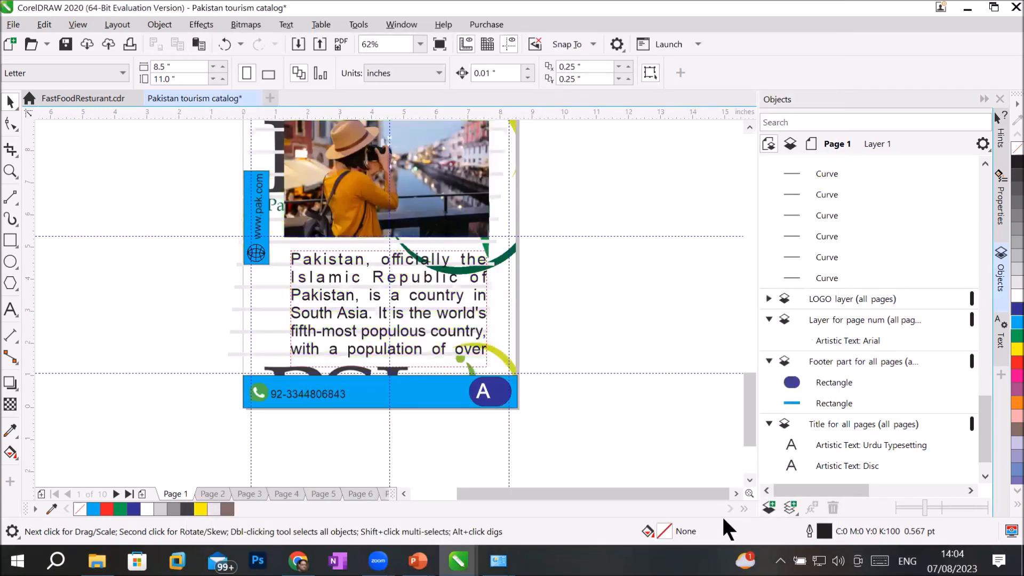
left_click(207, 492)
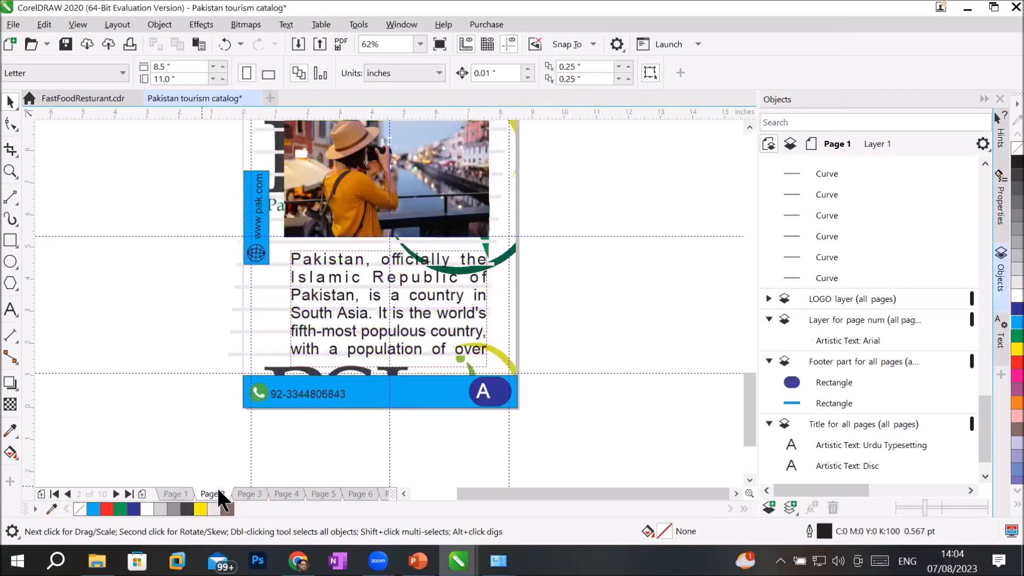
left_click(260, 493)
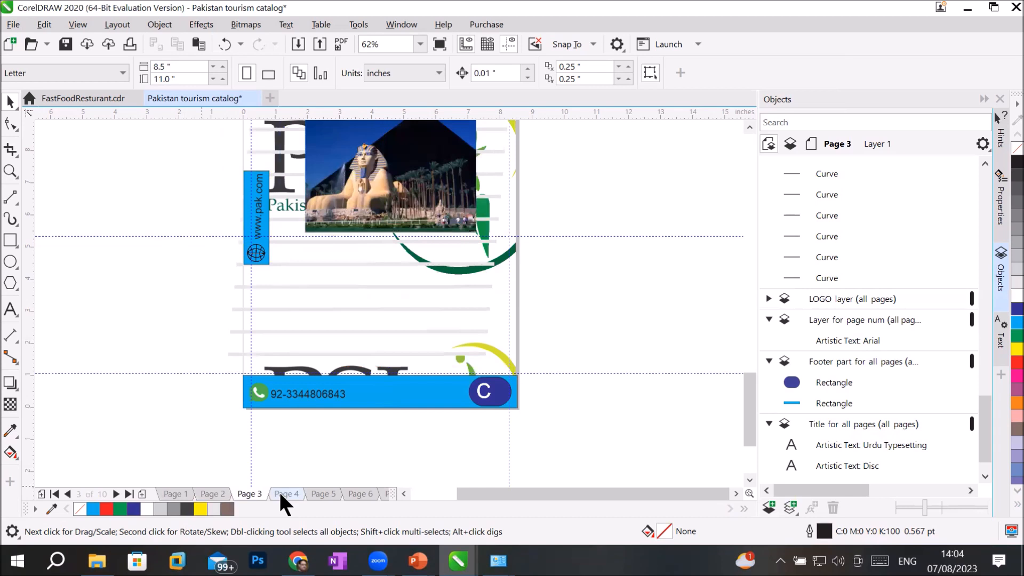
left_click(279, 492)
left_click(314, 491)
left_click(360, 494)
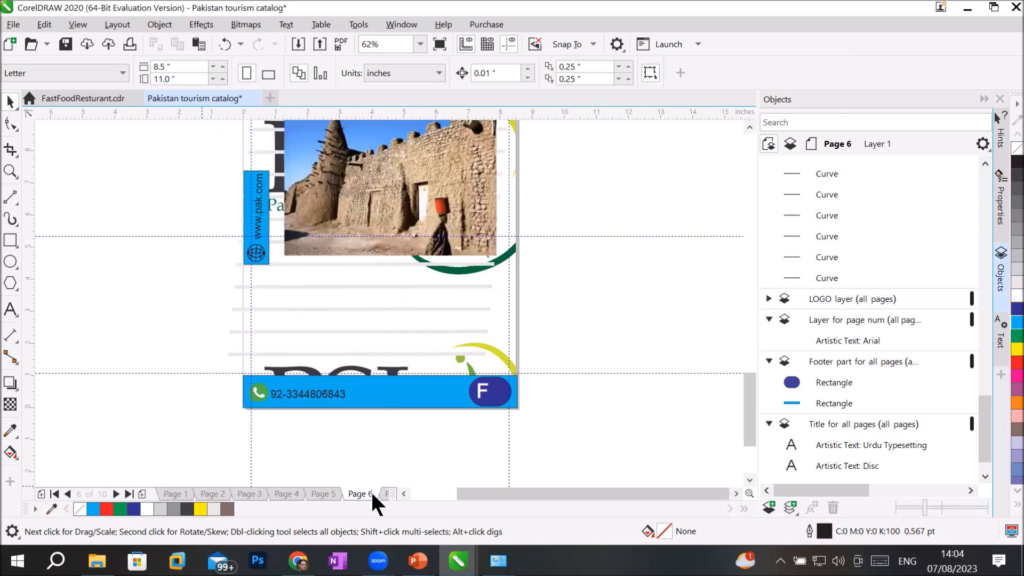
left_click(170, 492)
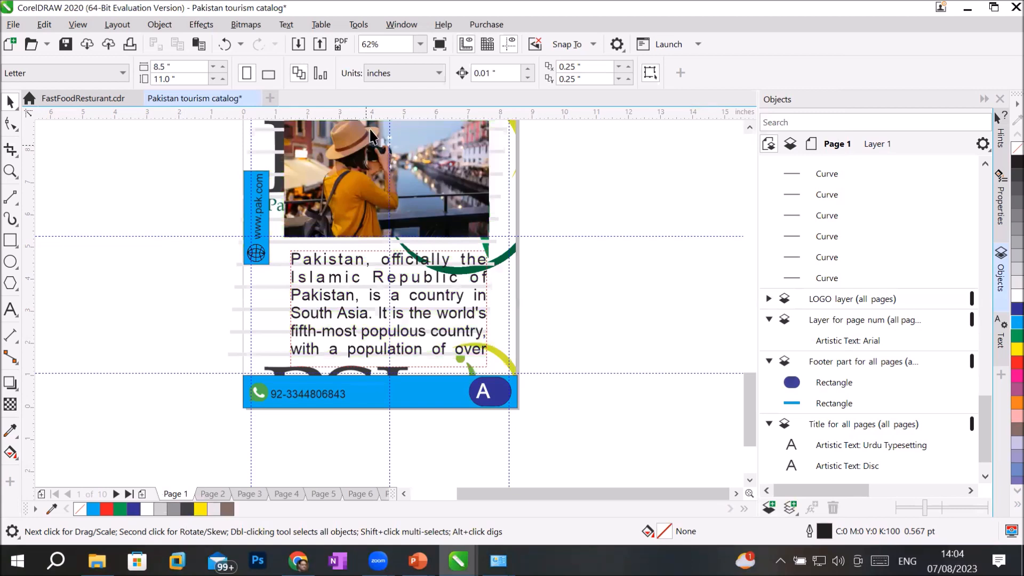
left_click(46, 22)
Step: Give the background bitmap a custom 1 × 1 inch size with the proportion lock off
mouse_move(102, 21)
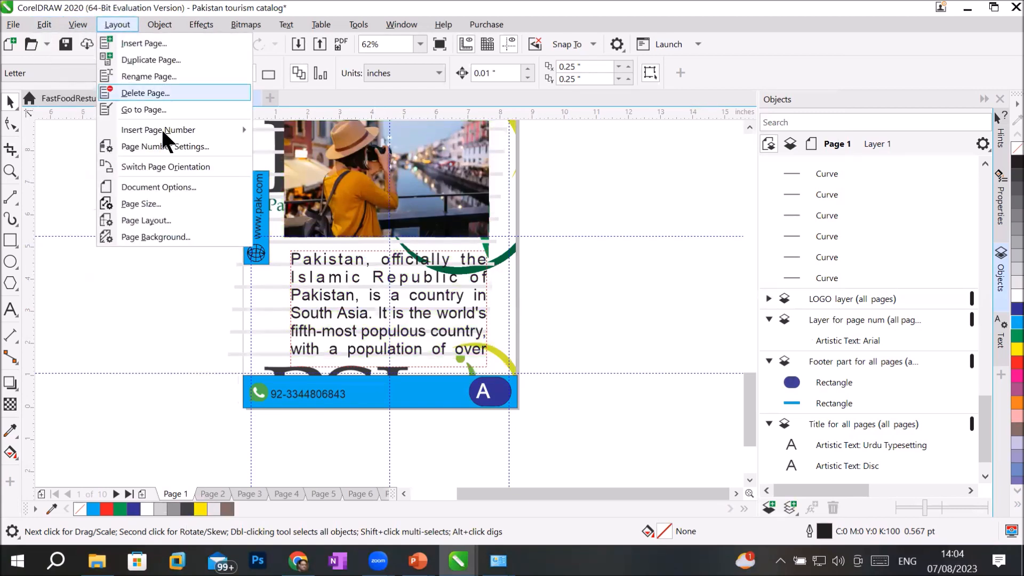
left_click(160, 236)
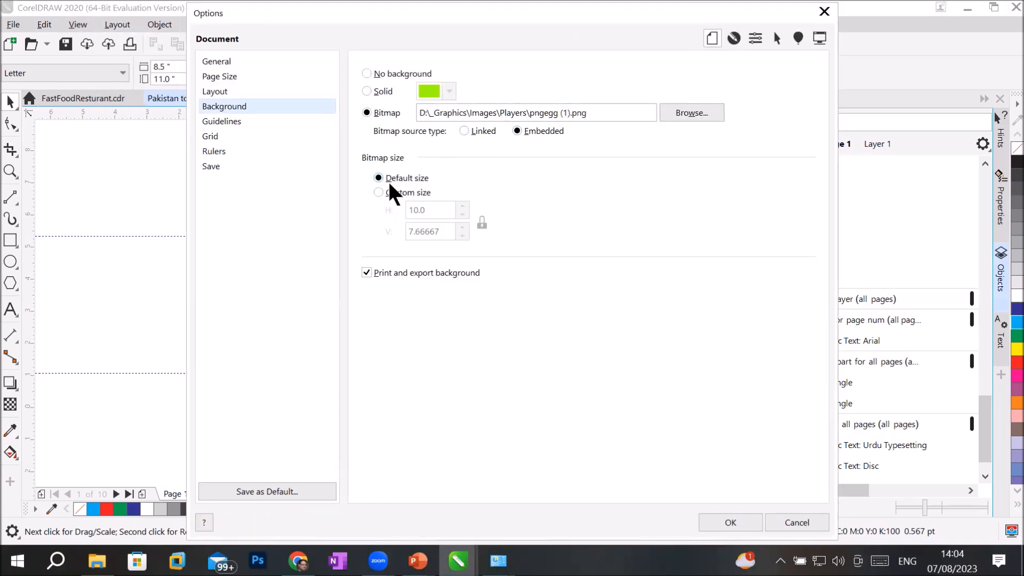
left_click(378, 193)
key("Tab")
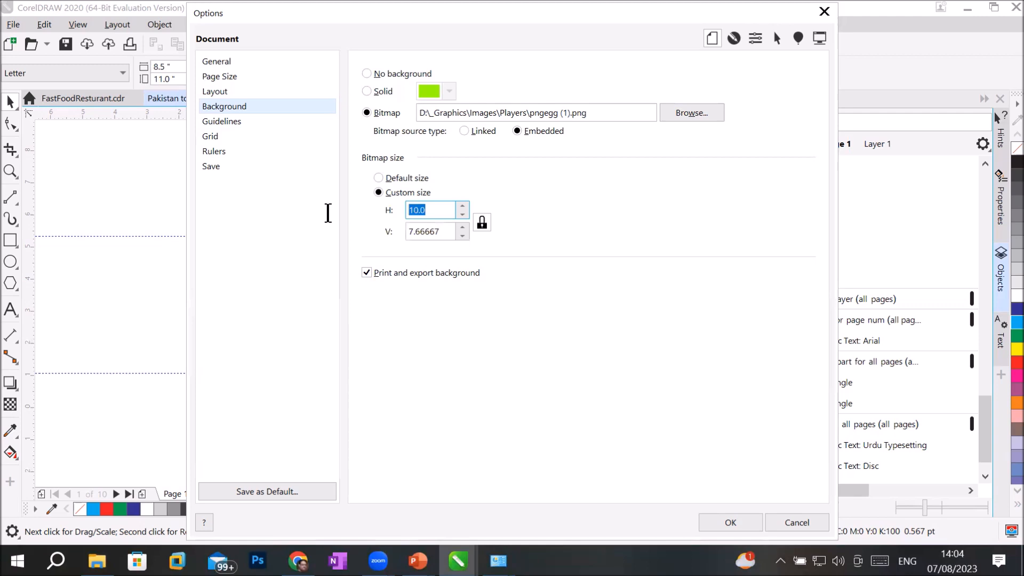
type("1")
key("Tab")
left_click_drag(449, 233, 336, 224)
type("1")
left_click(443, 209)
left_click(481, 222)
type("1")
key("Tab")
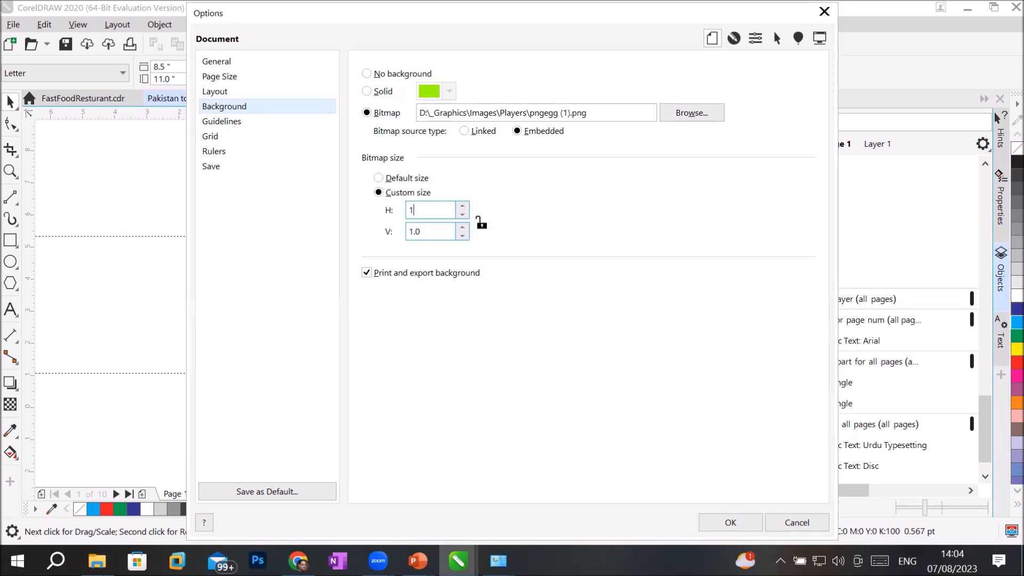
type("1")
left_click(727, 520)
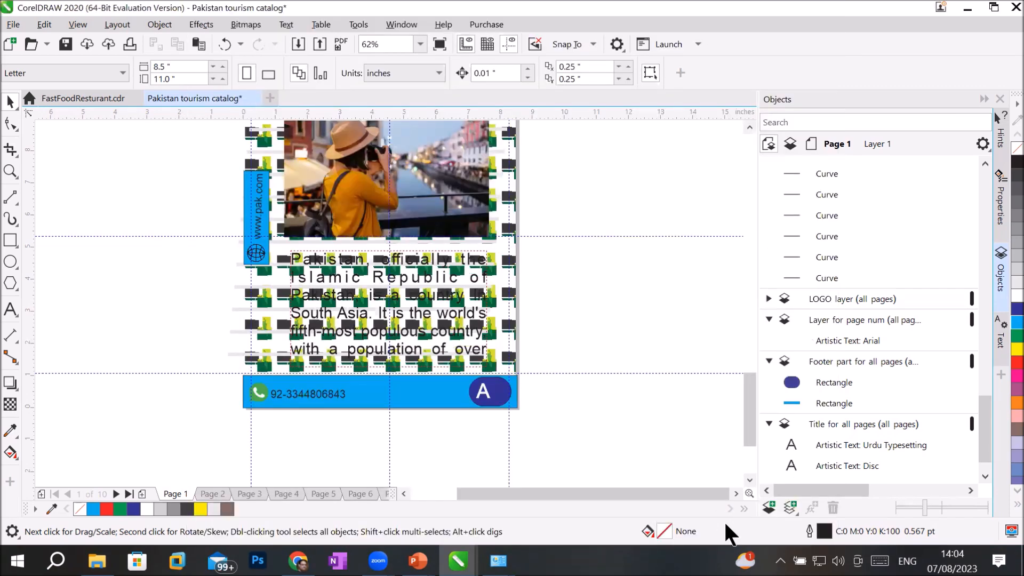
Step: Zoom in and out on the text block to inspect the tiled PSL logo background
scroll(408, 312, "up", 4)
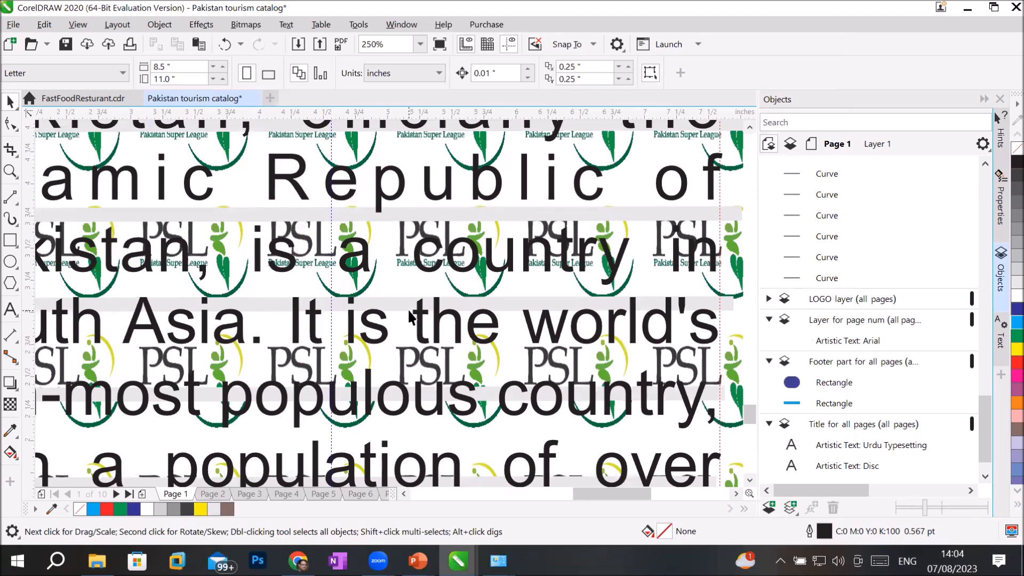
scroll(410, 316, "down", 2)
scroll(409, 316, "up", 4)
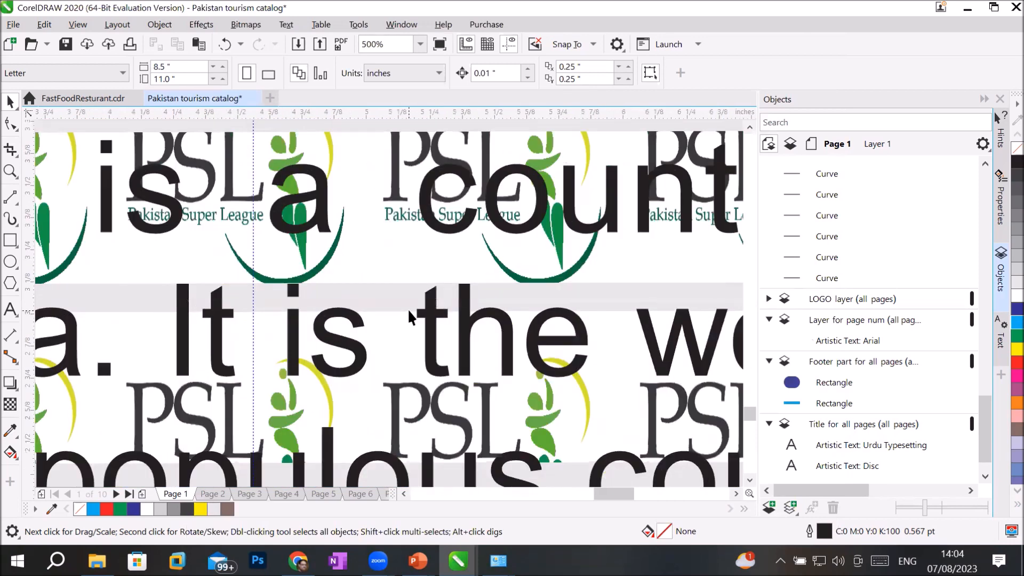
scroll(408, 315, "down", 2)
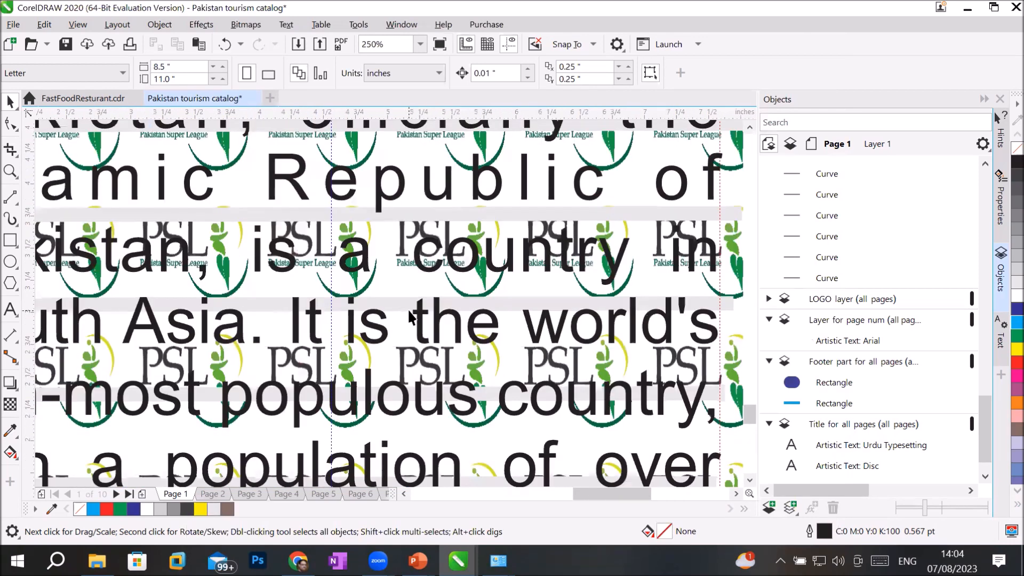
Step: Step through catalog pages 2, 3 and 4, then zoom back out to 62%
left_click(213, 493)
left_click(262, 488)
left_click(287, 490)
scroll(420, 389, "down", 4)
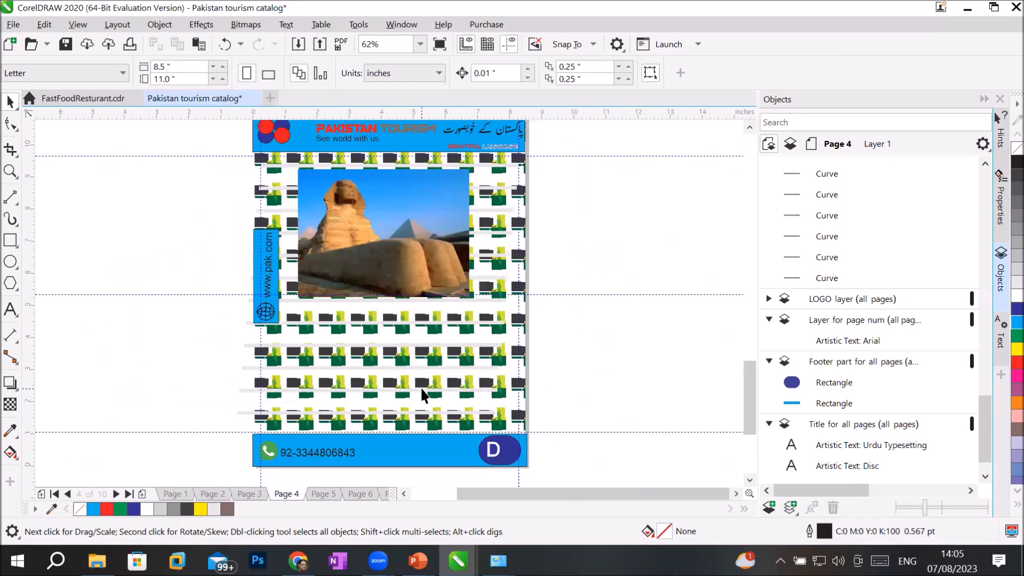
scroll(420, 389, "up", 2)
scroll(420, 390, "down", 3)
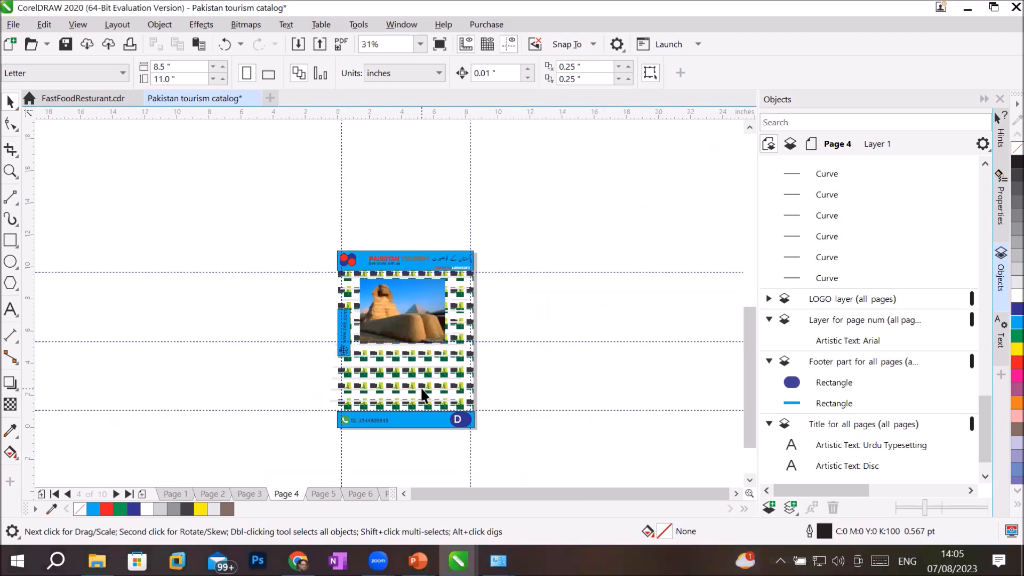
scroll(421, 394, "up", 1)
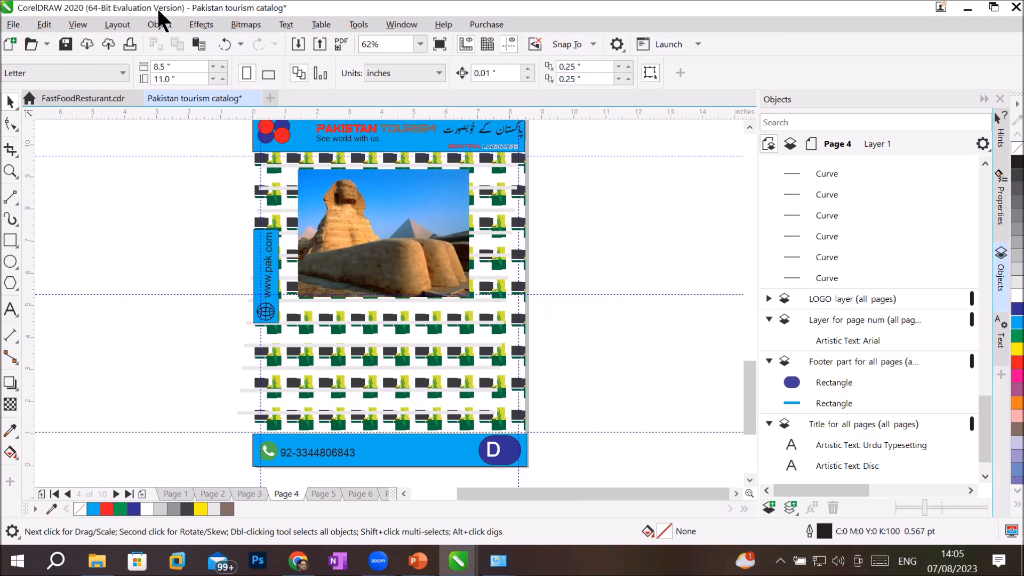
Step: Set the page background to the bitmap image pngegg (5).png
left_click(128, 27)
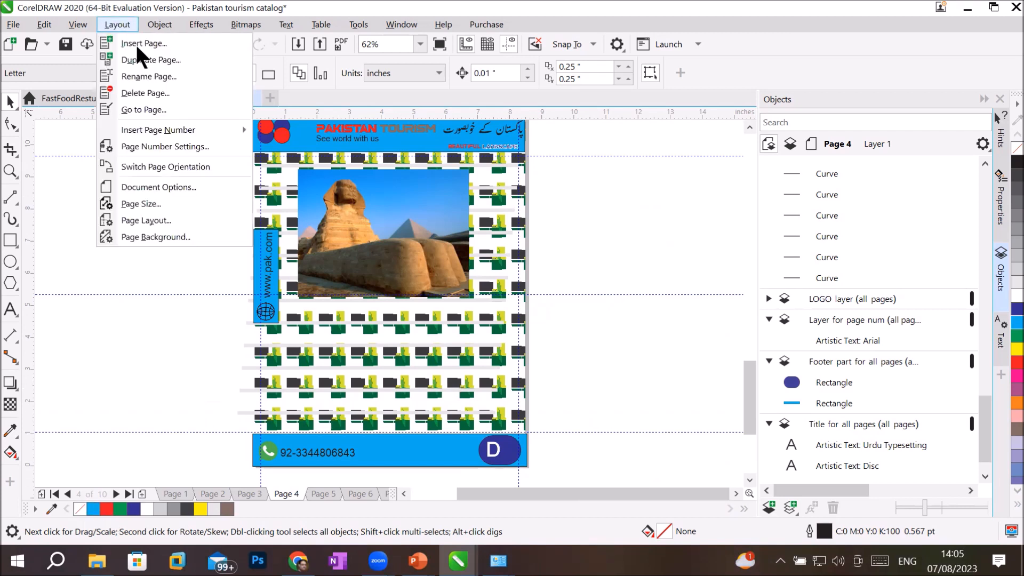
left_click(134, 230)
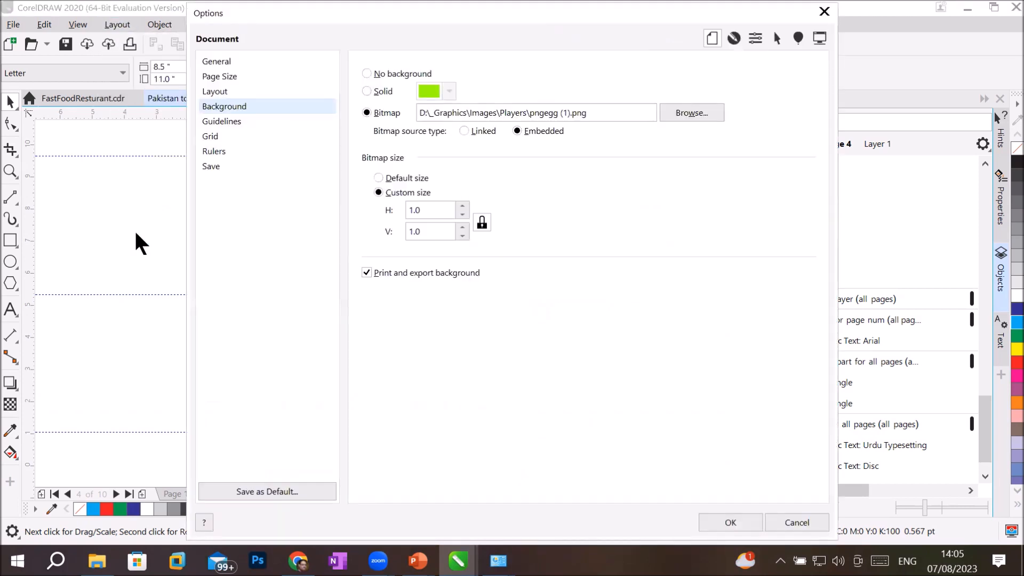
left_click(384, 73)
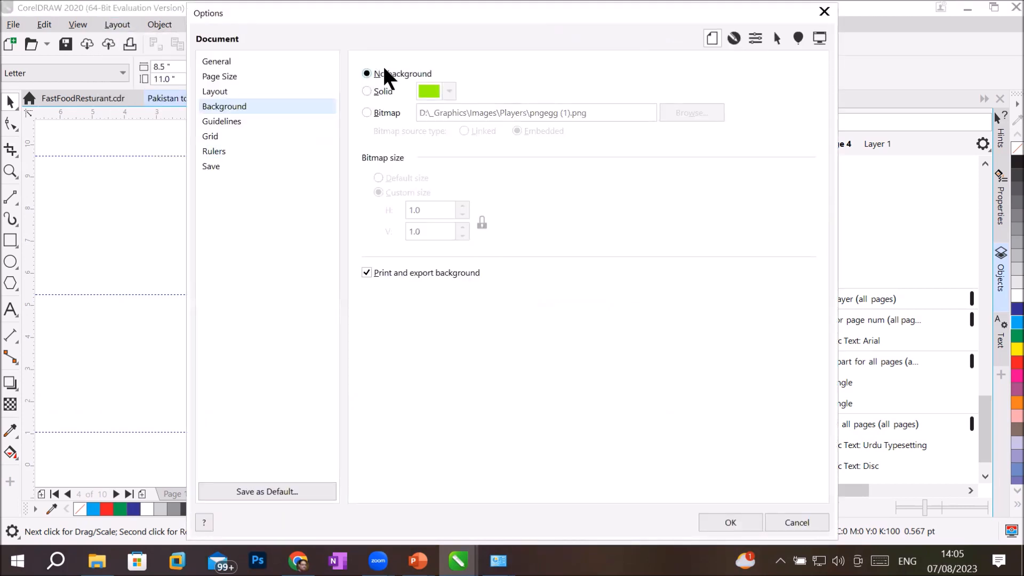
left_click(375, 89)
left_click(383, 118)
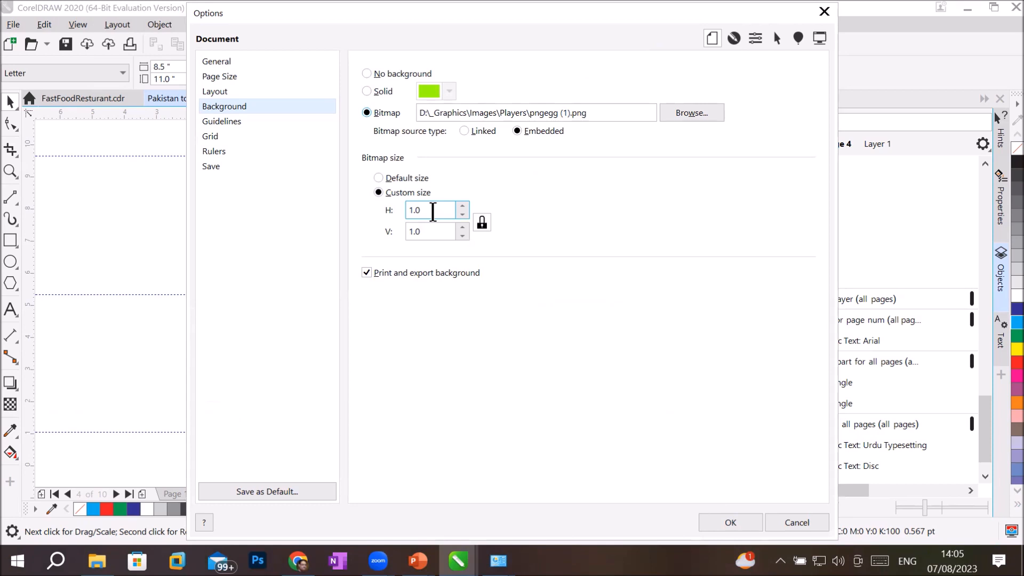
left_click(709, 112)
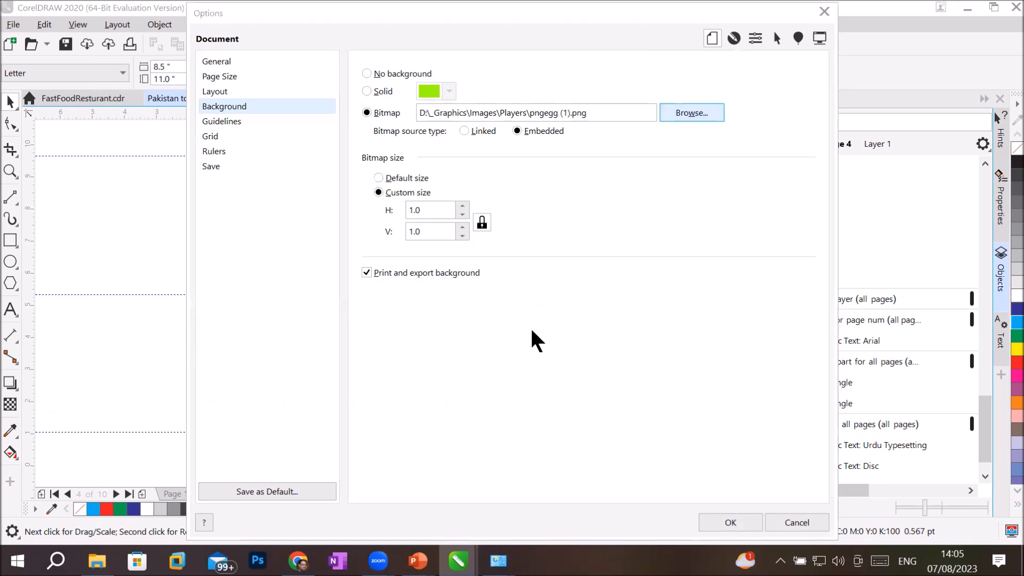
double_click(795, 133)
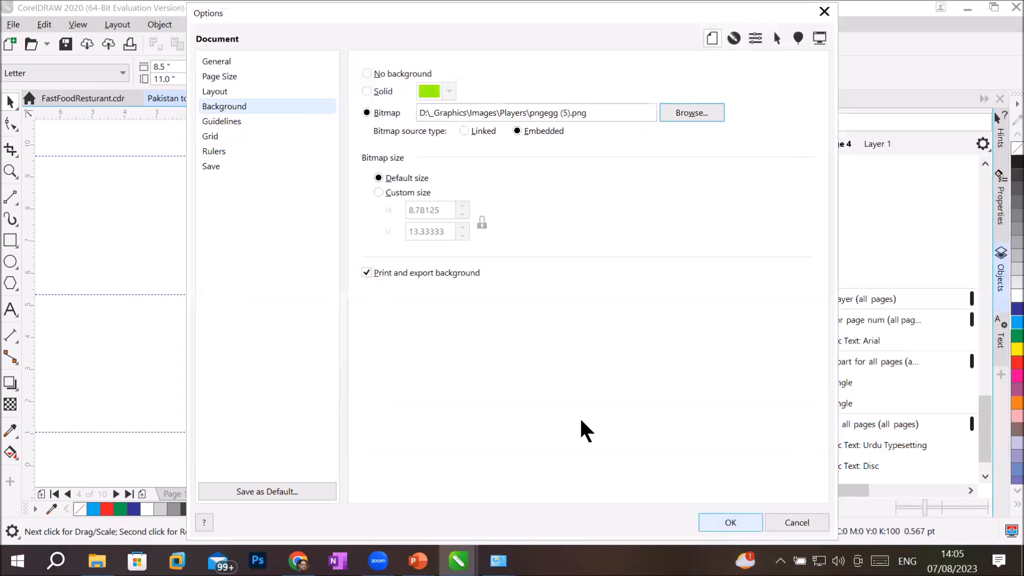
Step: Give the background image a custom size of H 2 and V 3 with proportions unlinked
left_click(412, 193)
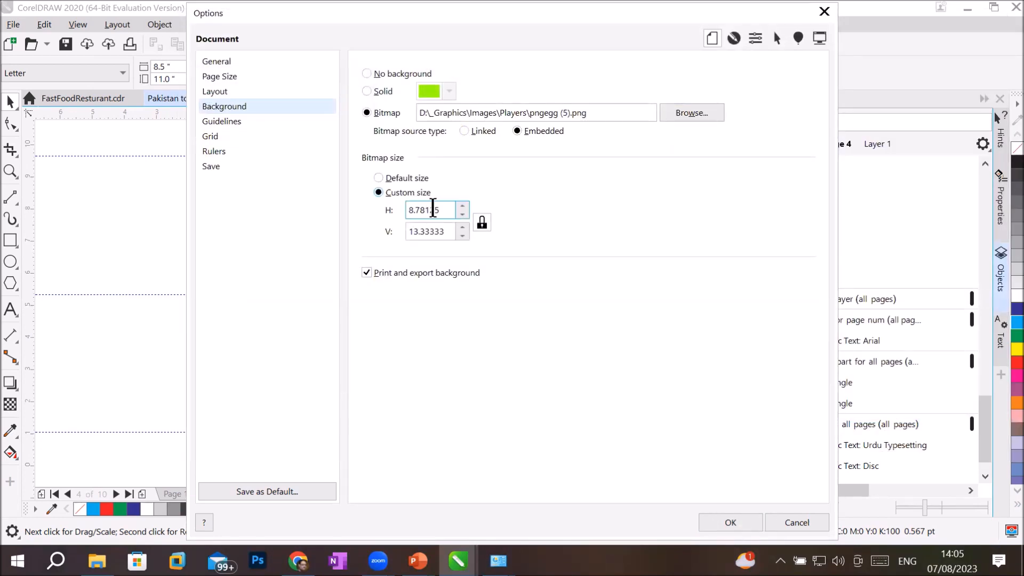
left_click_drag(450, 210, 279, 214)
type("2")
left_click(443, 232)
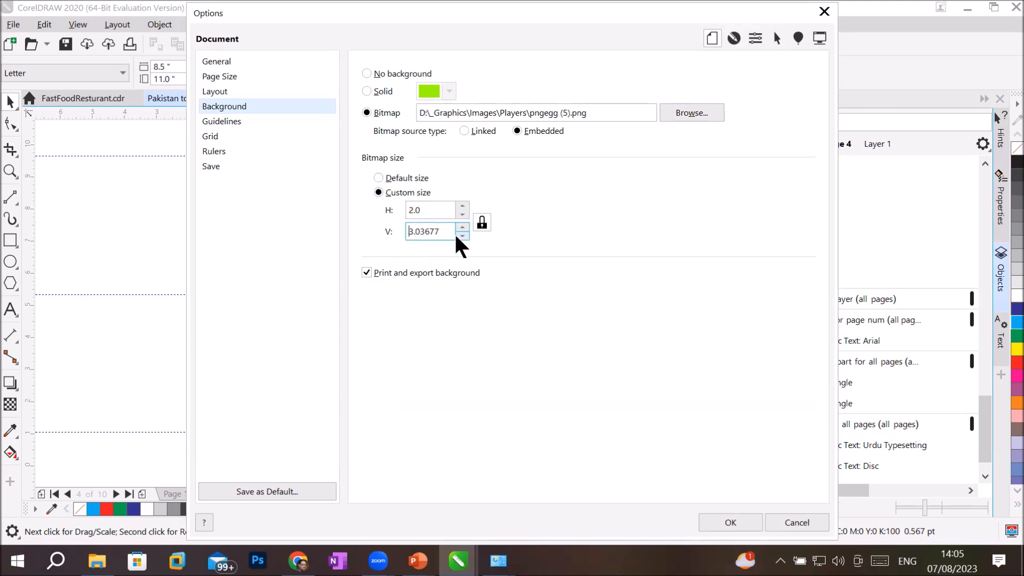
left_click(482, 221)
left_click(442, 231)
left_click_drag(450, 230, 249, 227)
type("3")
left_click(738, 520)
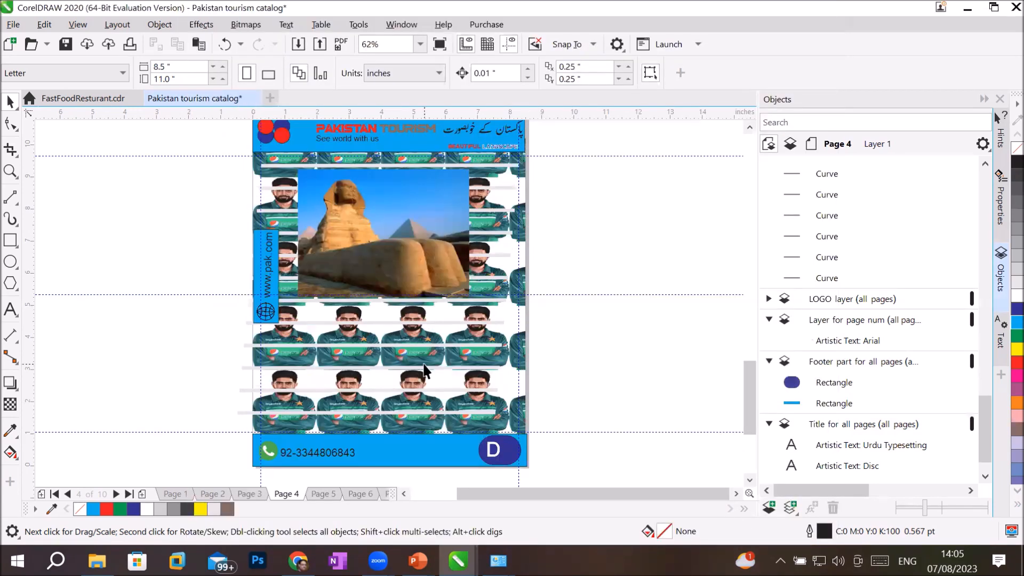
Step: Zoom in and out on the background tiles, then move through pages 5 and 6
scroll(424, 371, "up", 6)
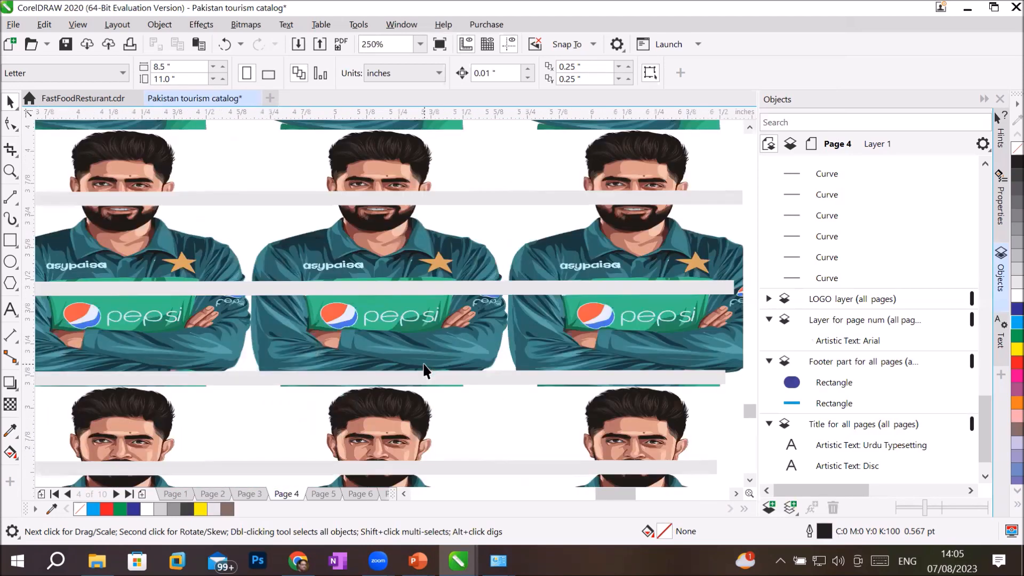
scroll(424, 371, "down", 2)
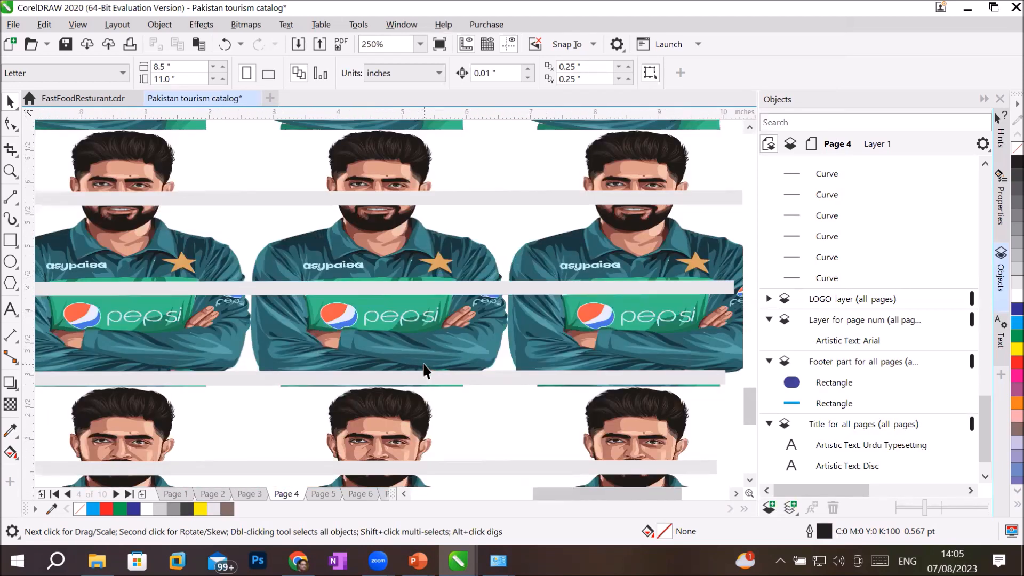
scroll(424, 370, "down", 2)
scroll(424, 370, "down", 4)
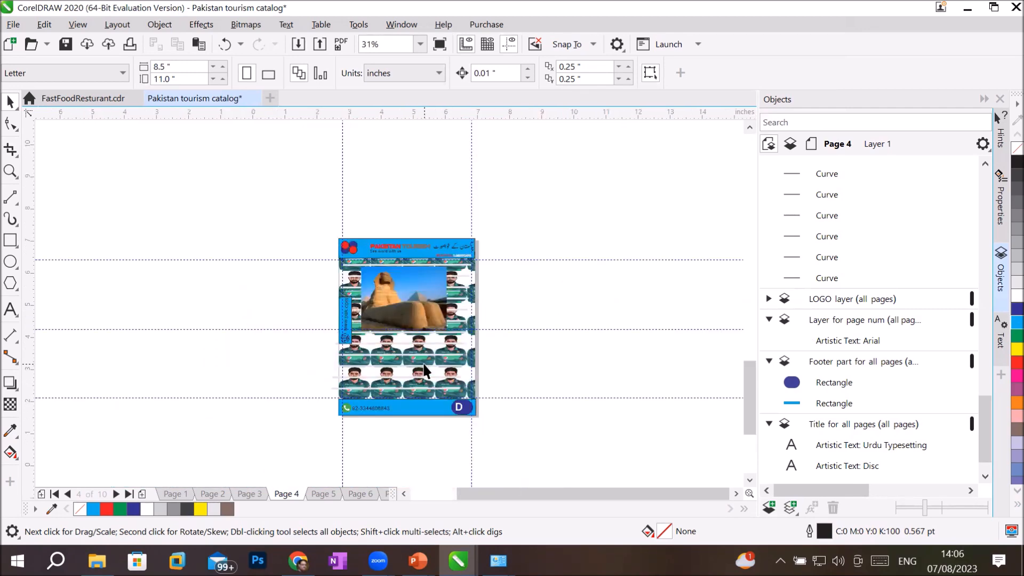
scroll(423, 370, "up", 2)
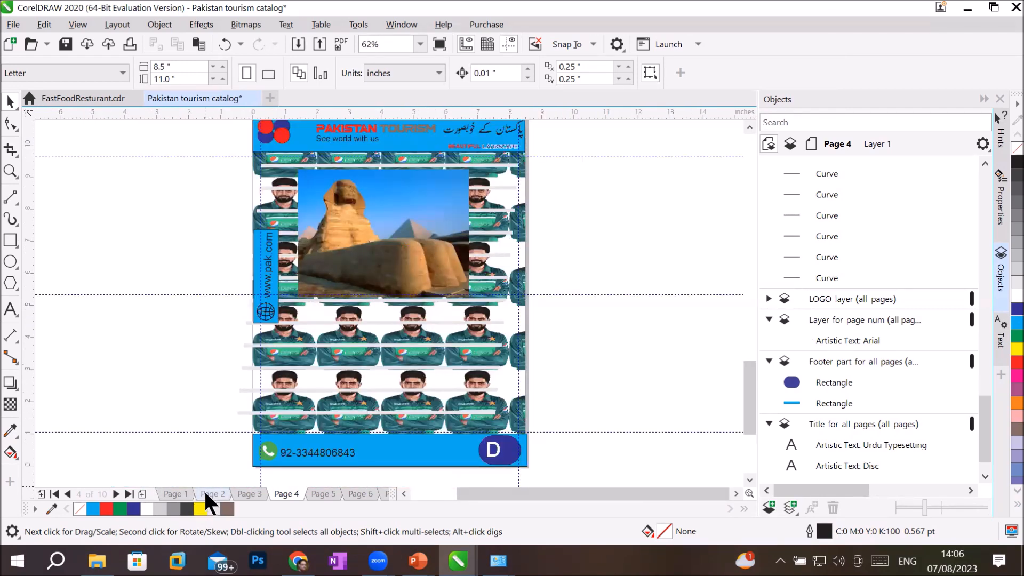
left_click(250, 490)
left_click(326, 494)
left_click(356, 493)
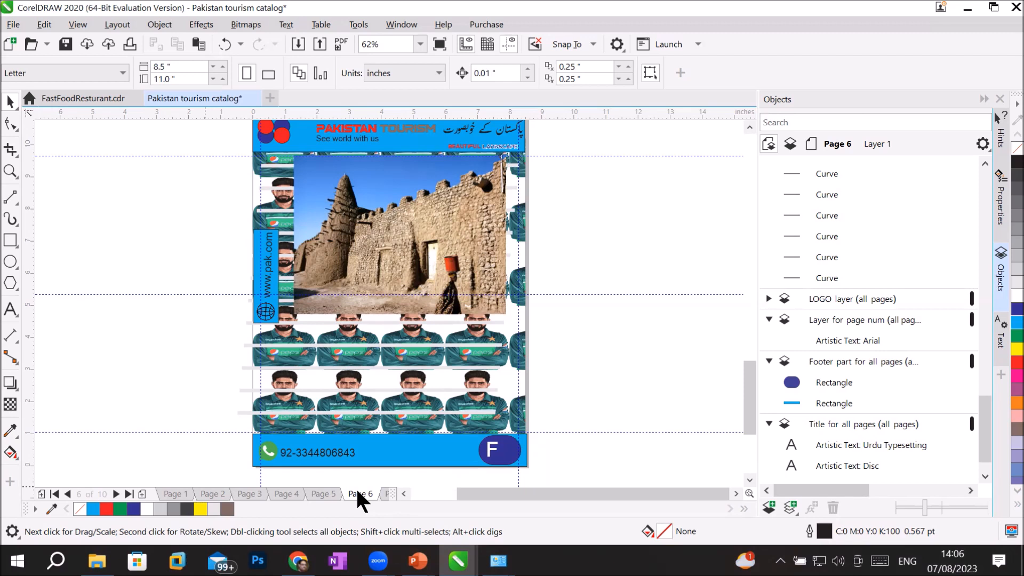
Step: Change the page background from the pngegg image to a solid light grey fill
left_click(122, 26)
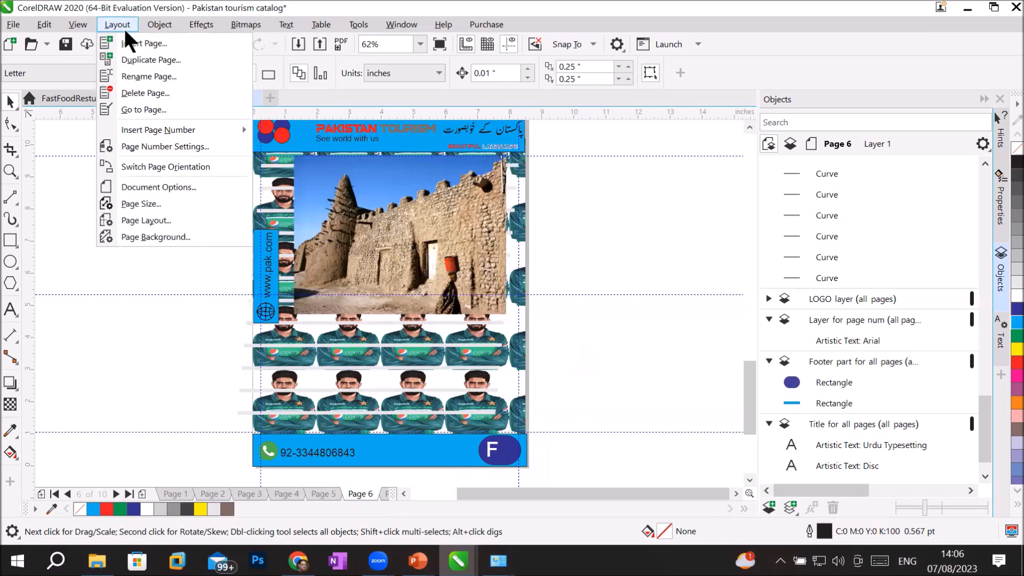
left_click(163, 231)
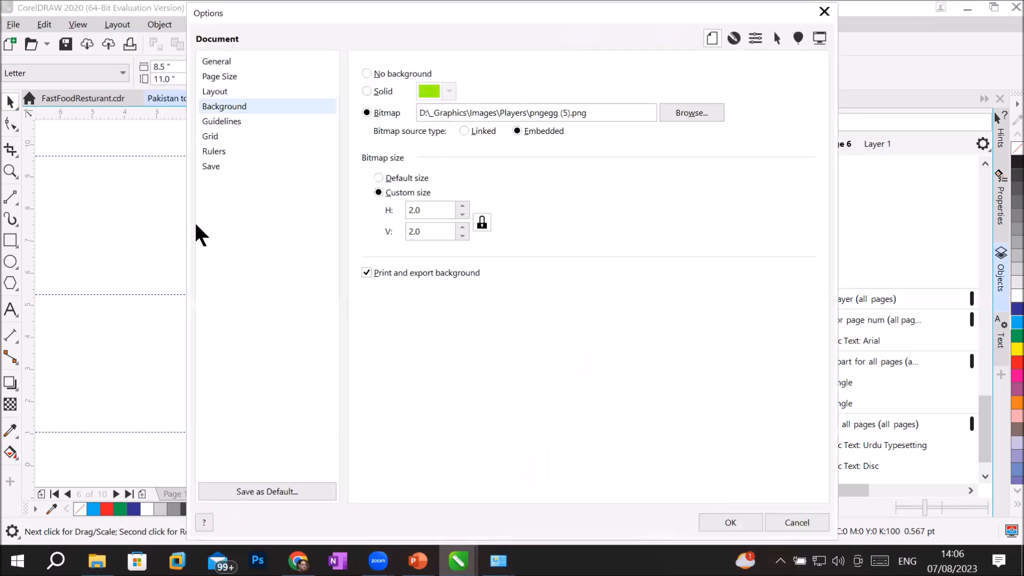
left_click(582, 114)
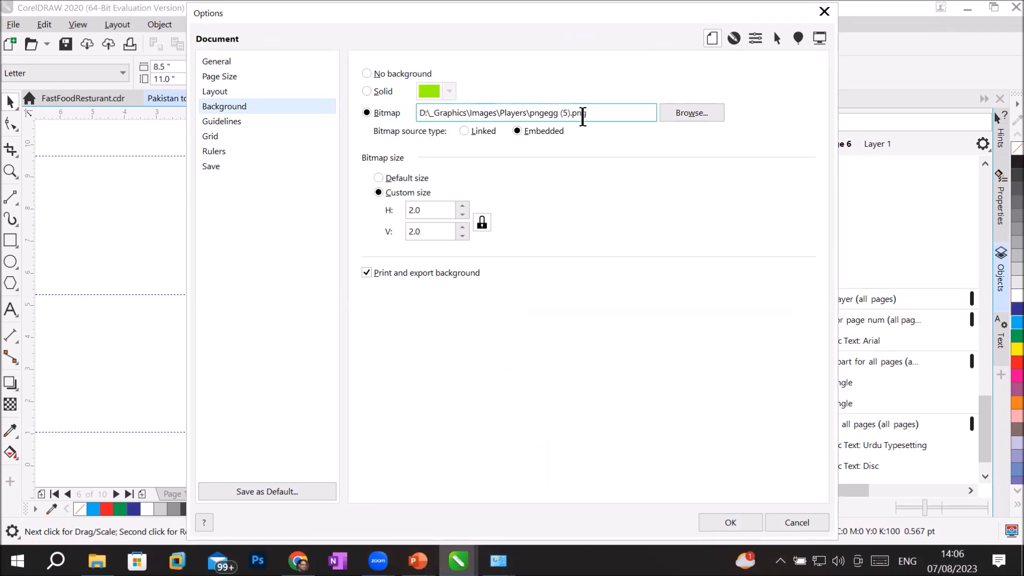
left_click(374, 95)
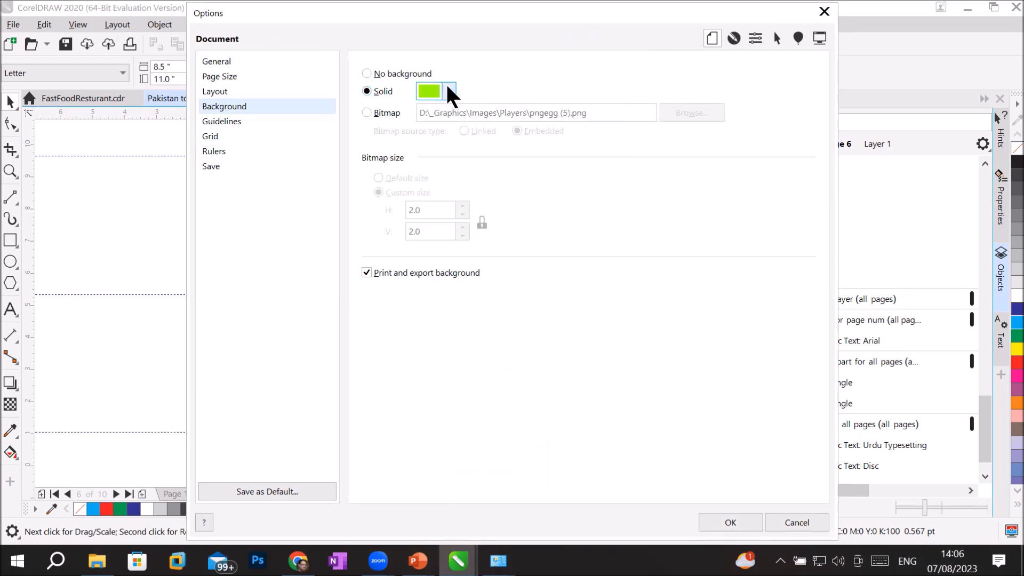
left_click(449, 91)
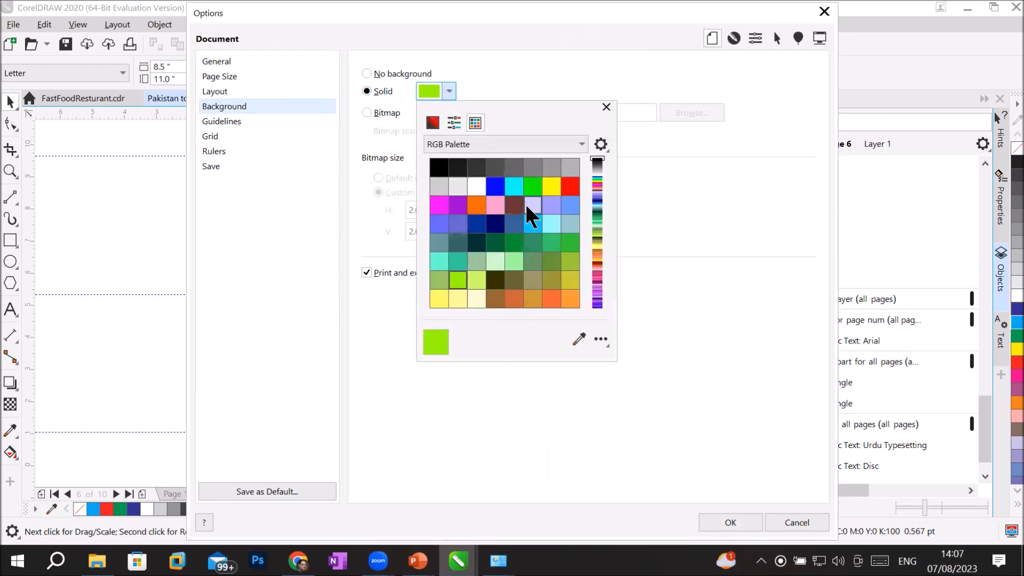
left_click(437, 188)
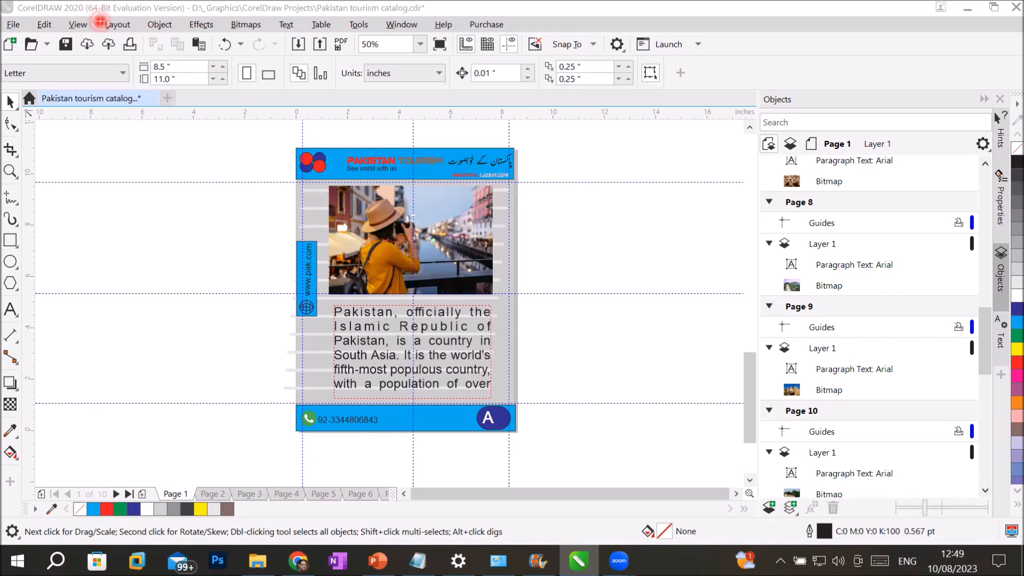
Step: Set the page number style to 1, 2, 3, 4, 5... in Page Number Settings
left_click(117, 27)
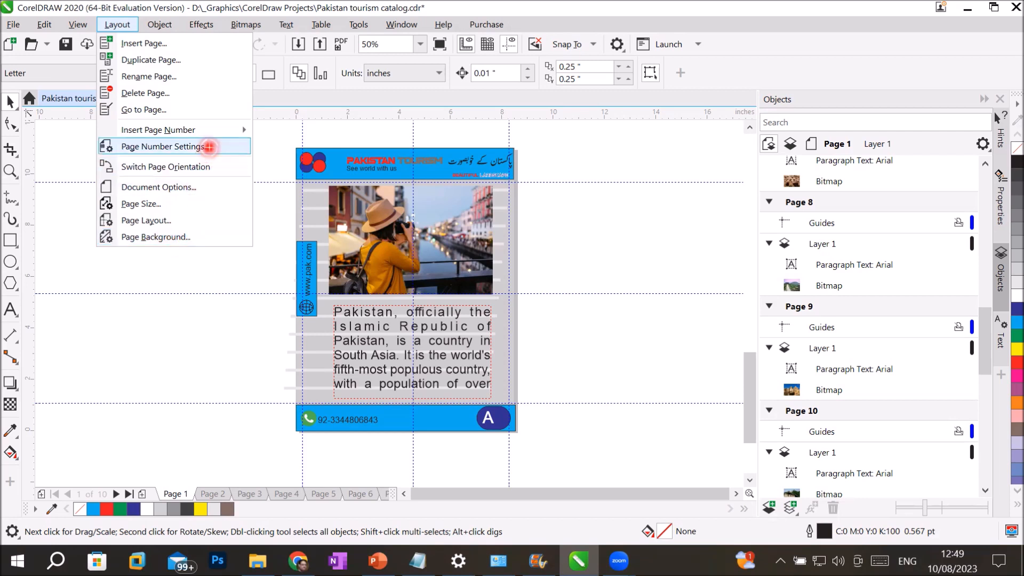
left_click(217, 150)
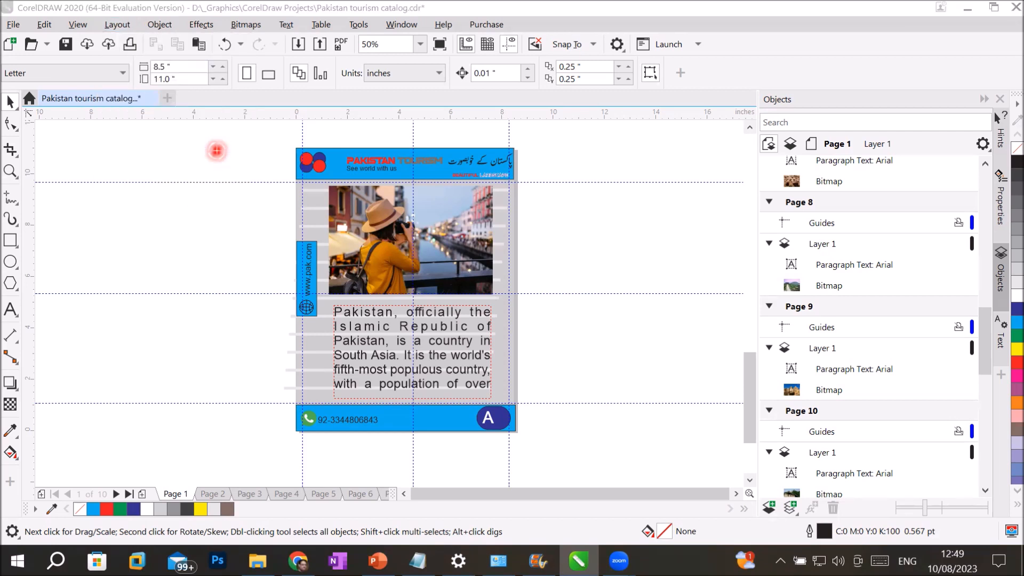
left_click(549, 288)
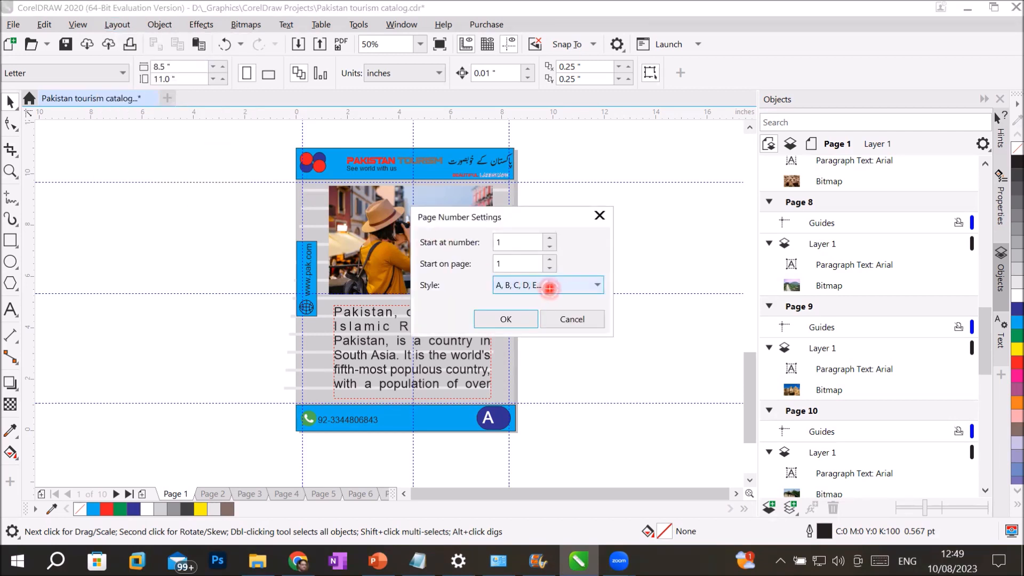
left_click(549, 288)
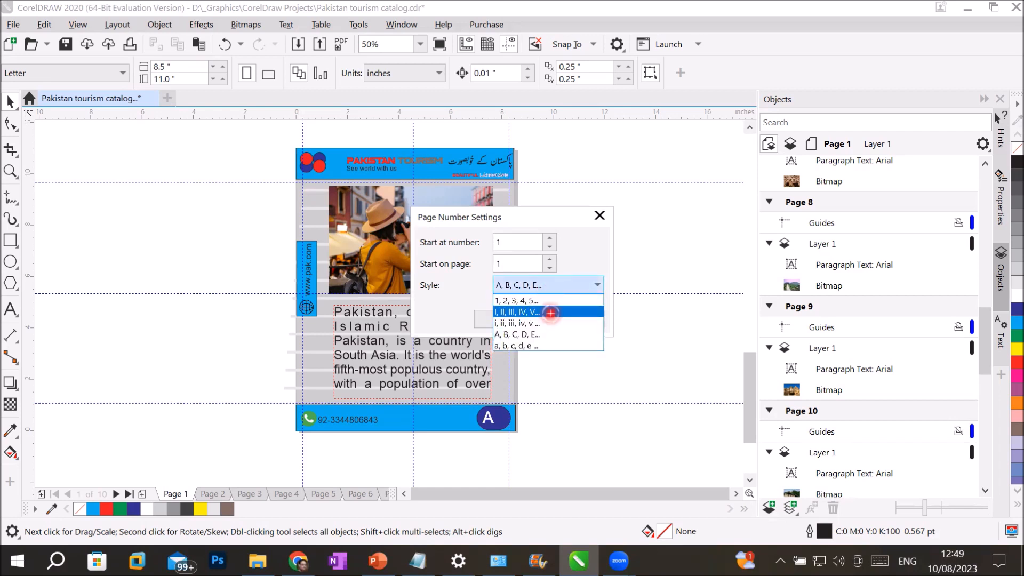
left_click(555, 300)
left_click(511, 320)
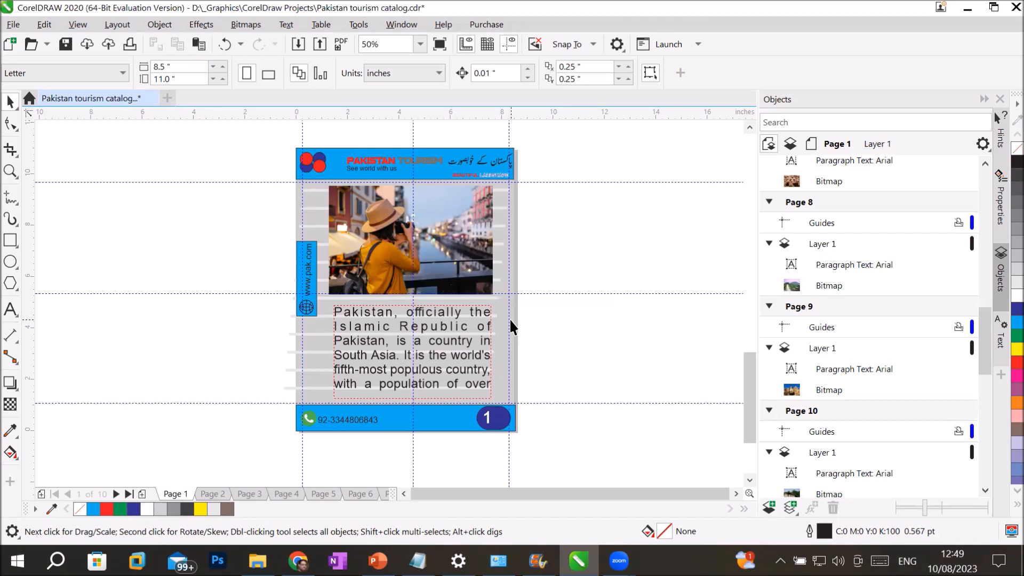
left_click(13, 24)
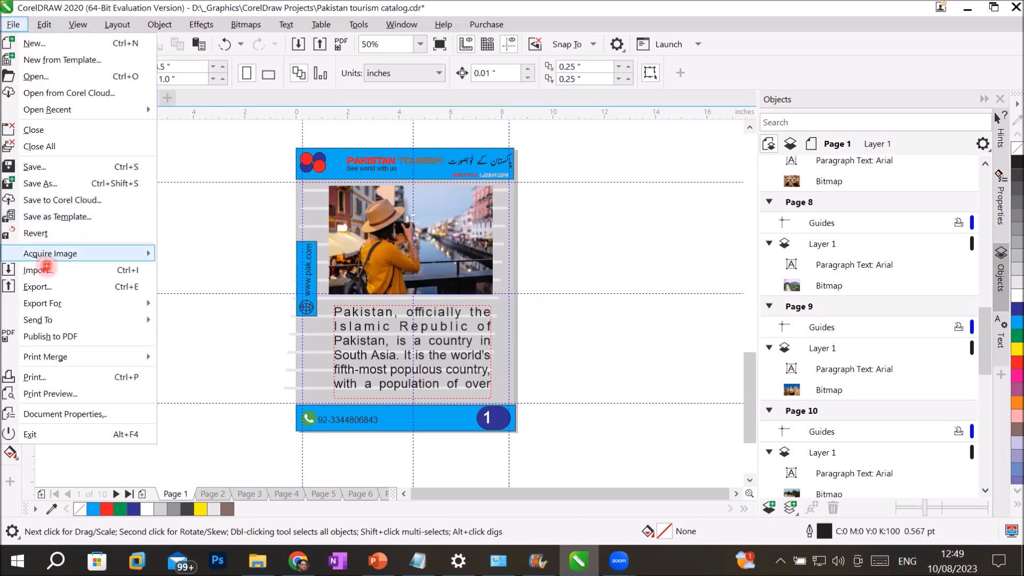
Step: Start a File > Export of the catalog with PDF as the file type
left_click(43, 290)
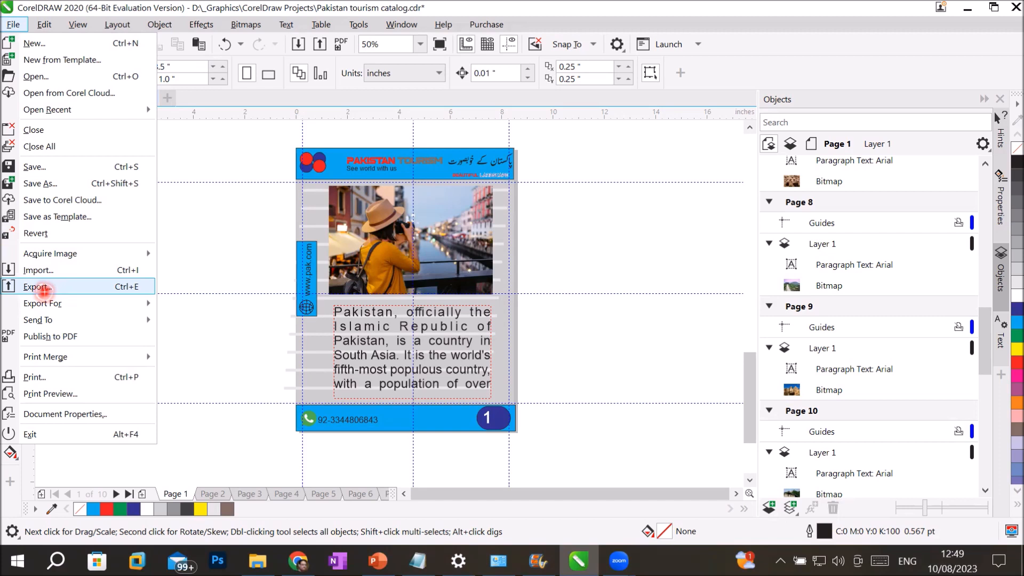
left_click(44, 289)
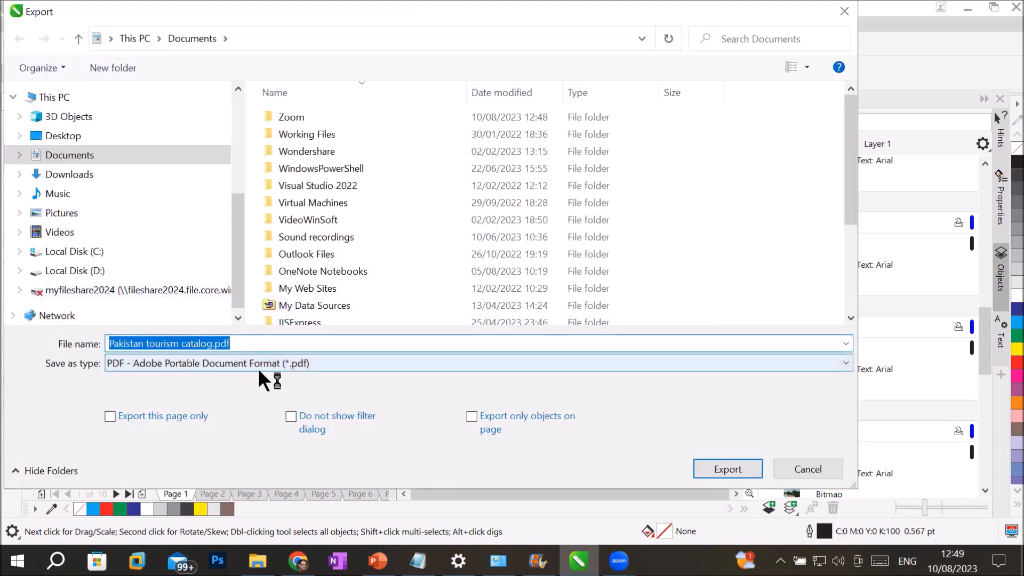
left_click(263, 364)
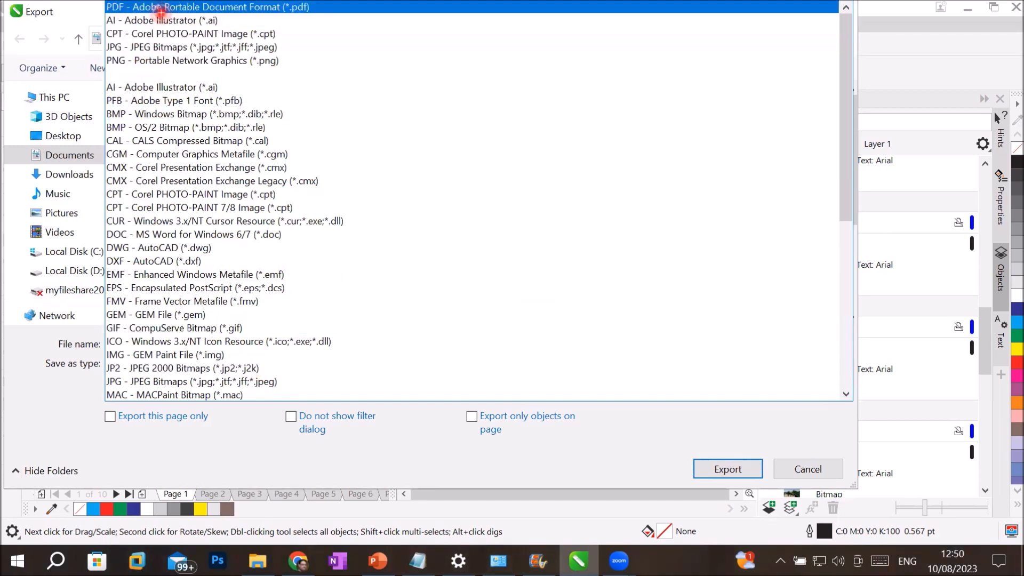
left_click(161, 8)
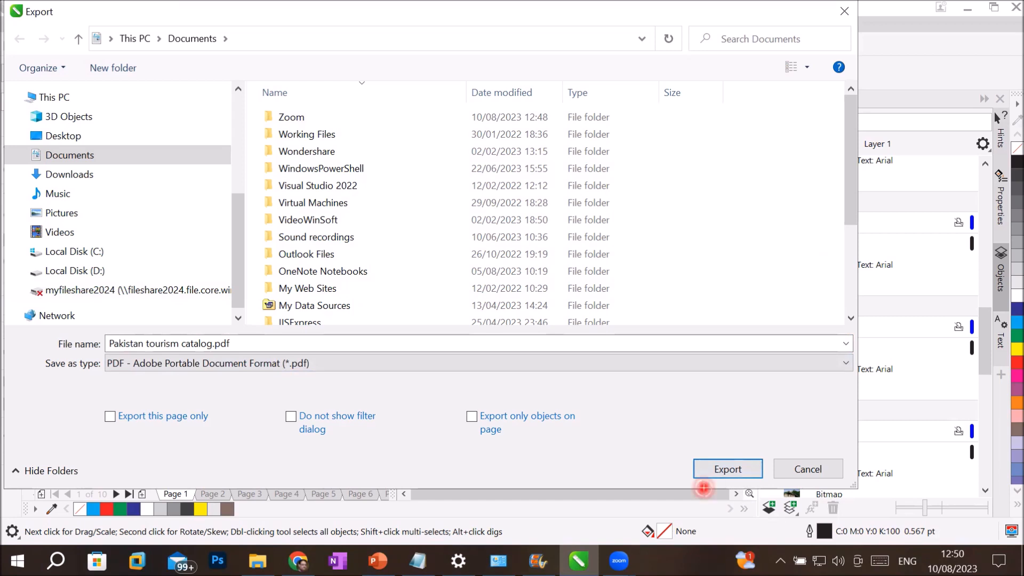
left_click(728, 470)
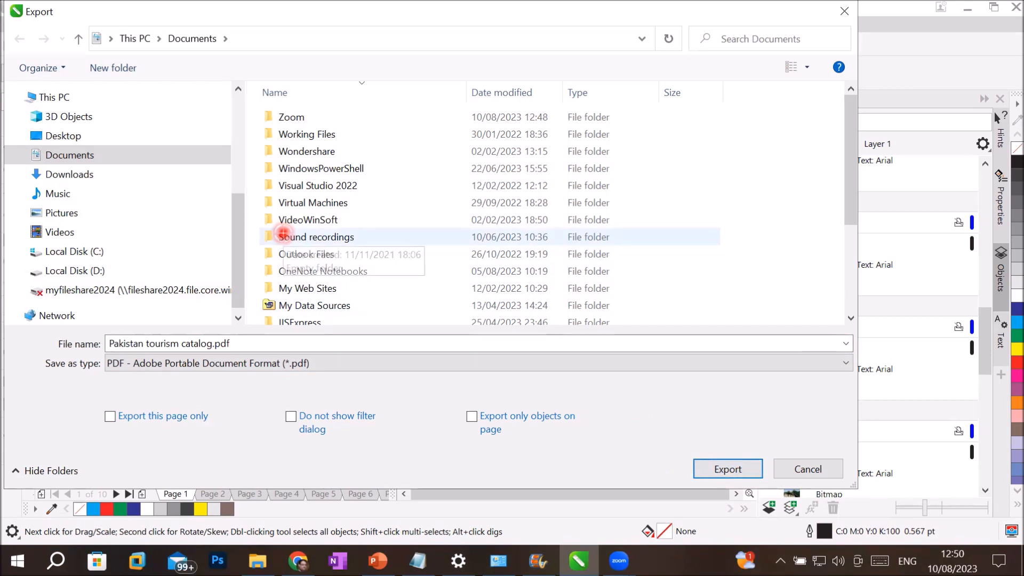
Step: Export as Pakistan tourism catalog.pdf into D:\_Graphics\CorelDraw Projects
left_click(86, 270)
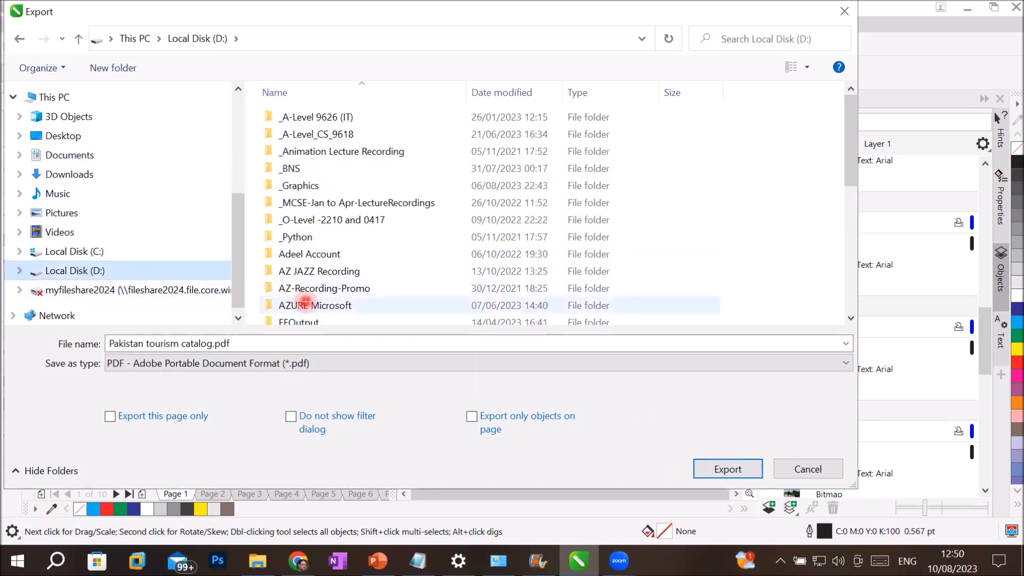
double_click(312, 187)
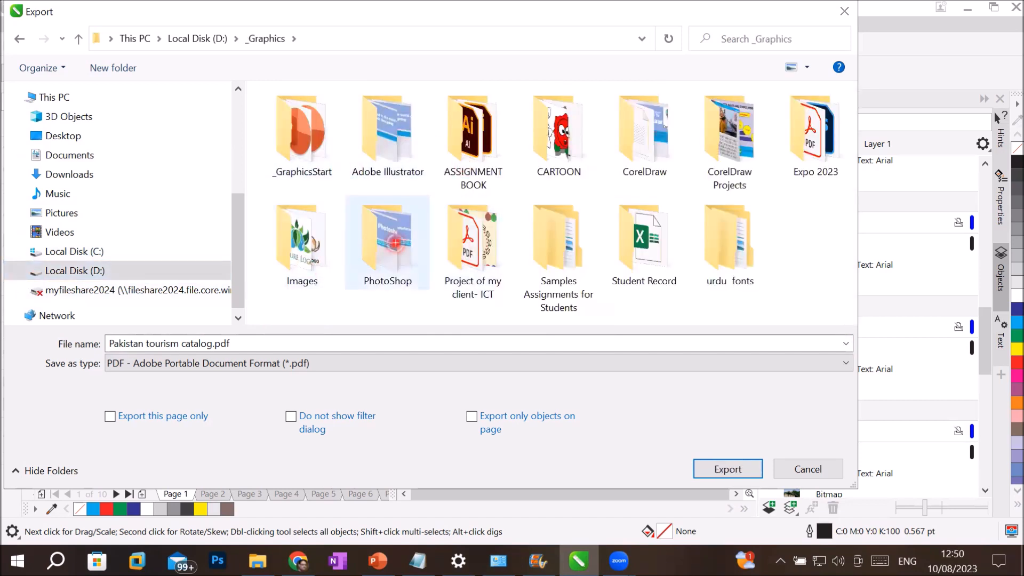
left_click(732, 145)
double_click(732, 145)
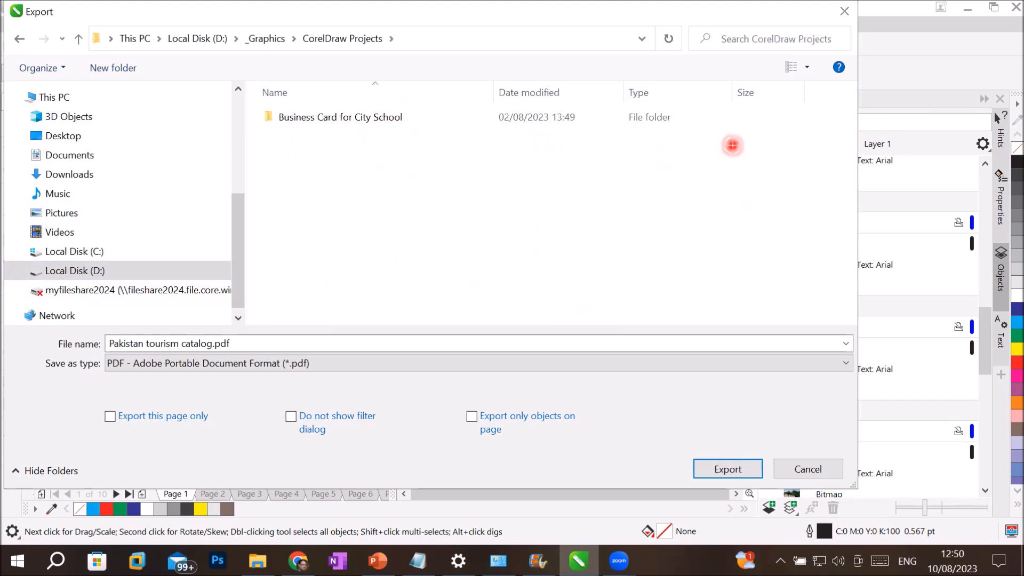
left_click(266, 344)
triple_click(266, 344)
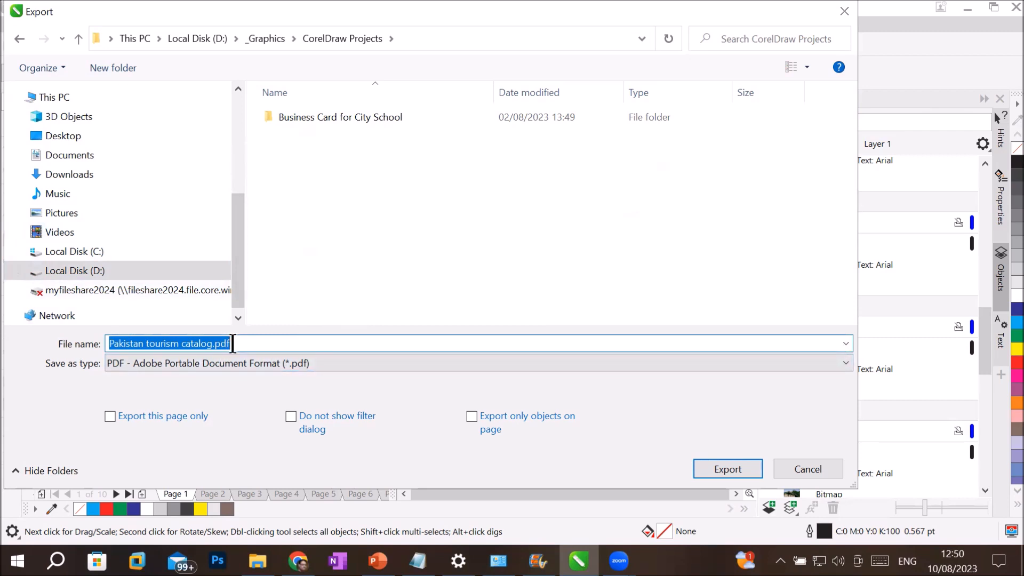
left_click(728, 468)
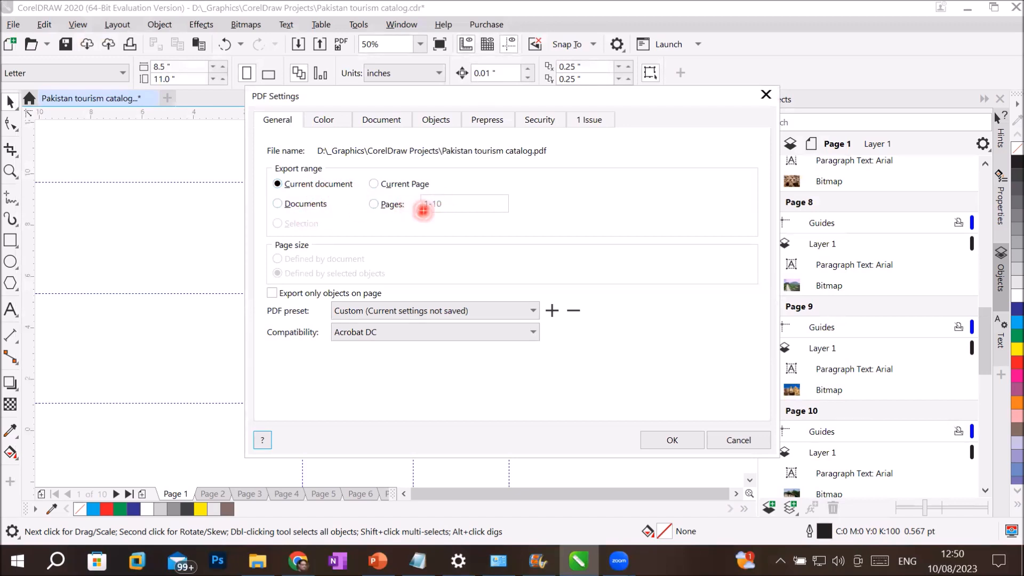
Step: Set the PDF export range to Current document, covering pages 1-10
left_click(384, 185)
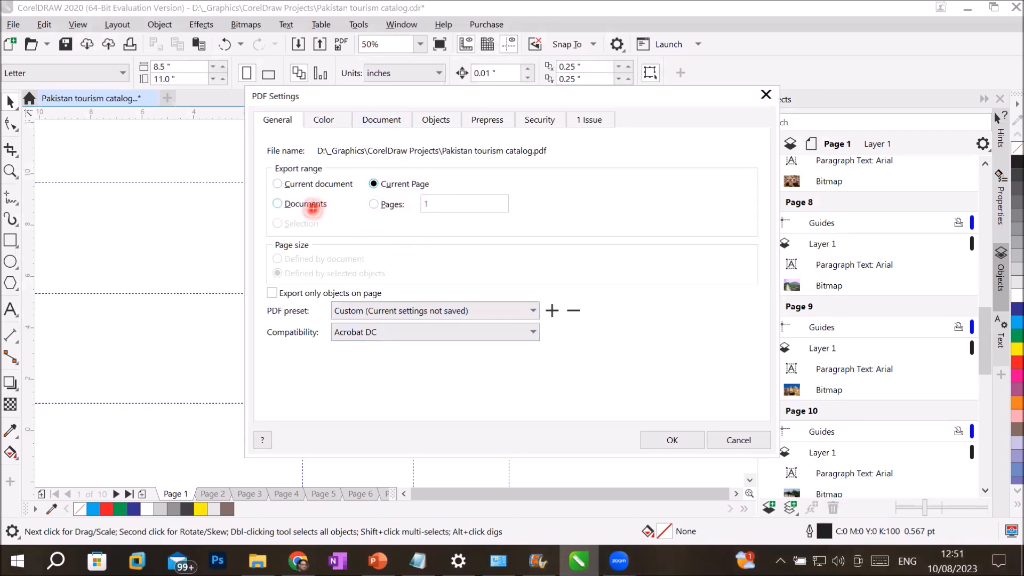
left_click(308, 205)
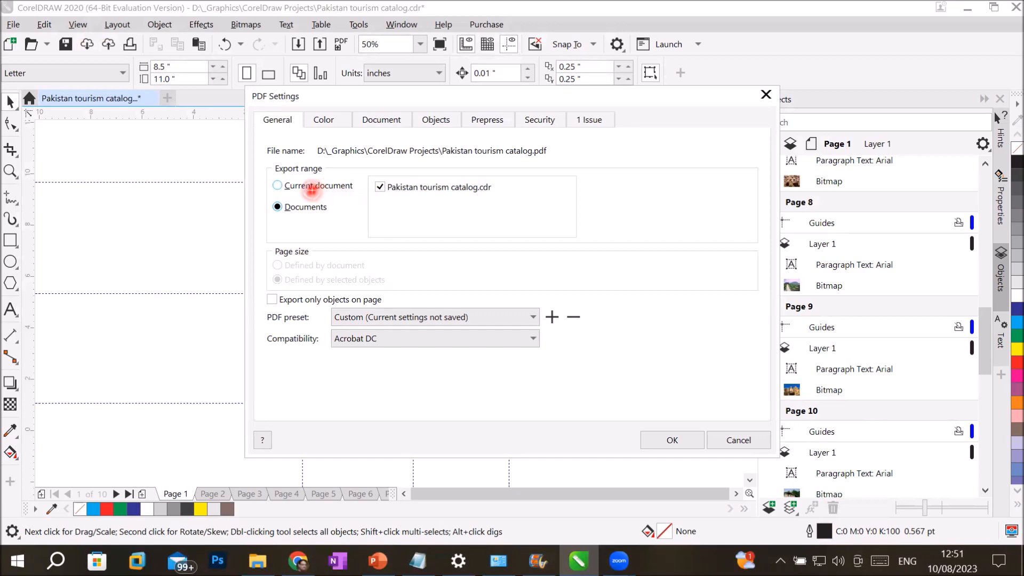
left_click(311, 188)
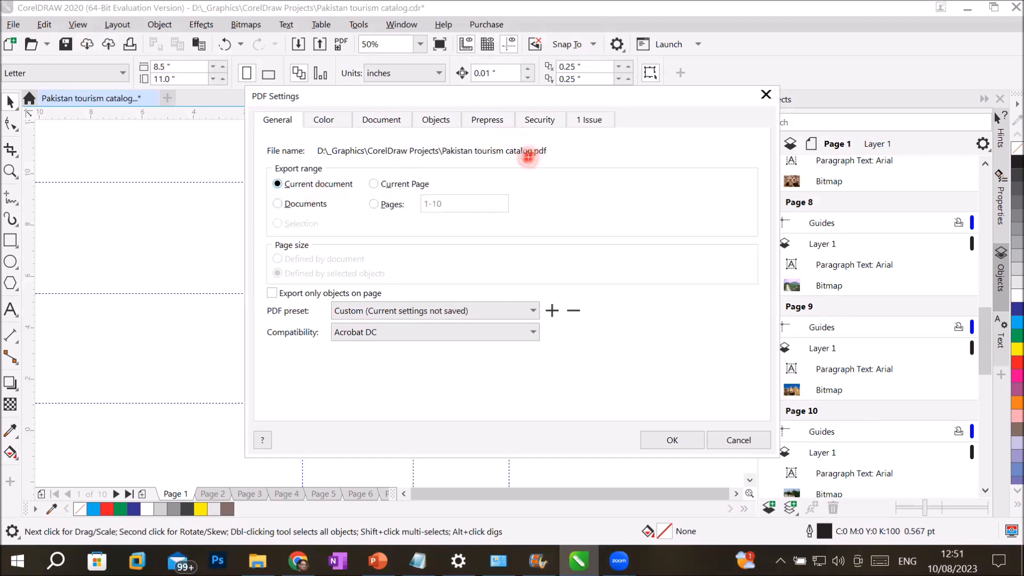
Step: Require an open password for the PDF, entering and confirming it on the Security tab
left_click(538, 121)
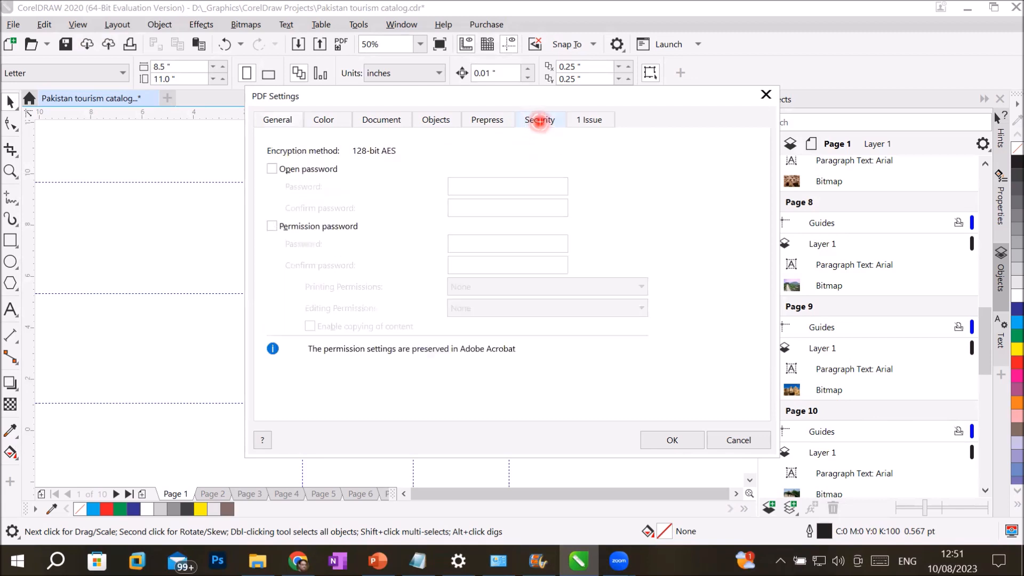
left_click(303, 172)
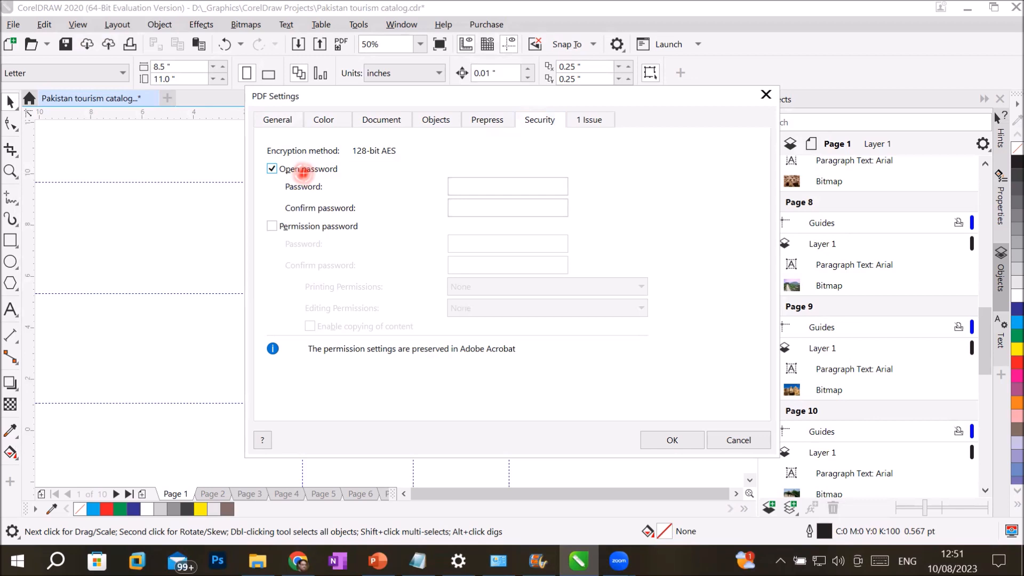
left_click(487, 189)
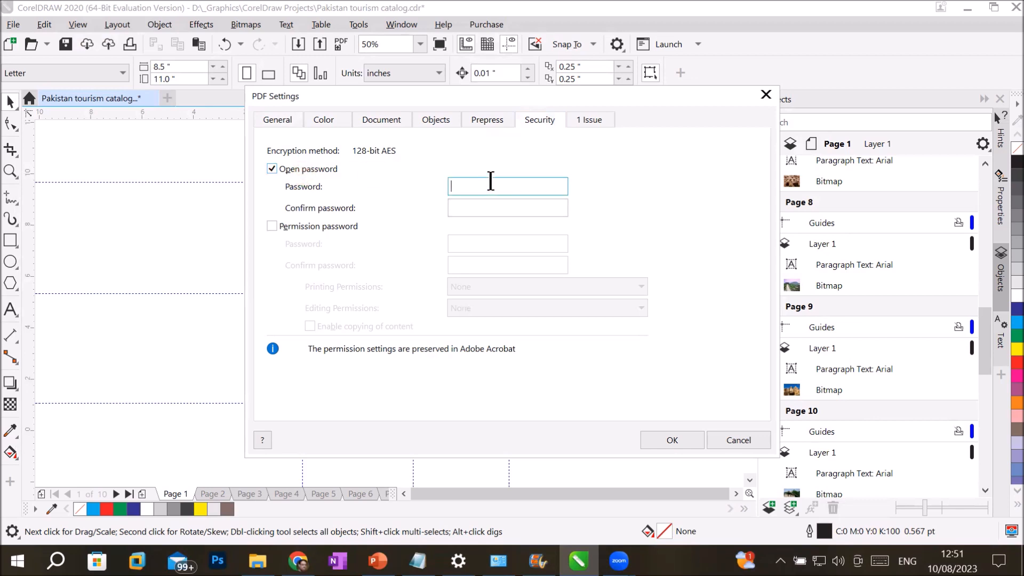
type("•••")
left_click(489, 204)
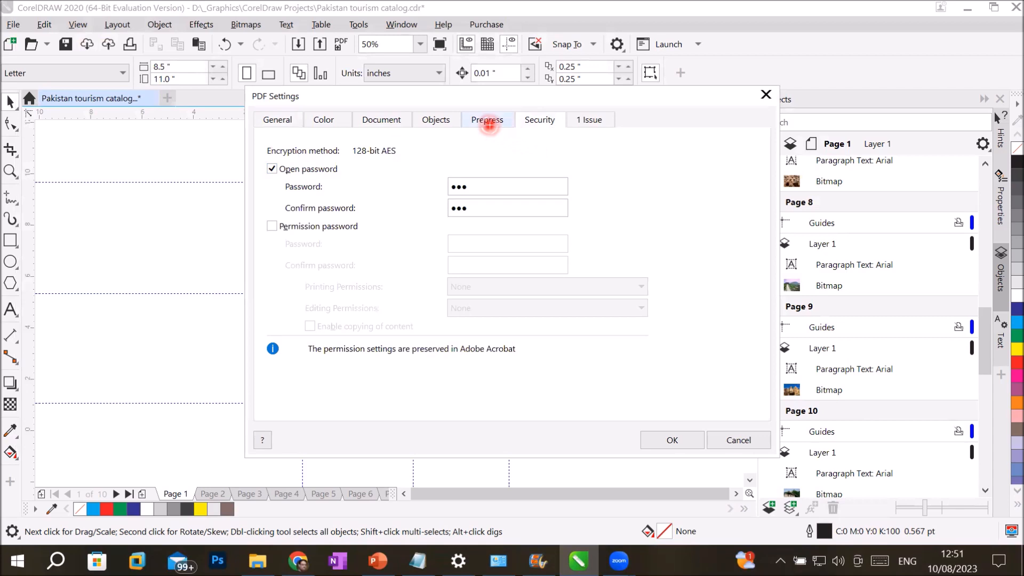
Step: Keep printer's marks with a 0.125" bleed limit on Prepress and export the PDF
left_click(487, 121)
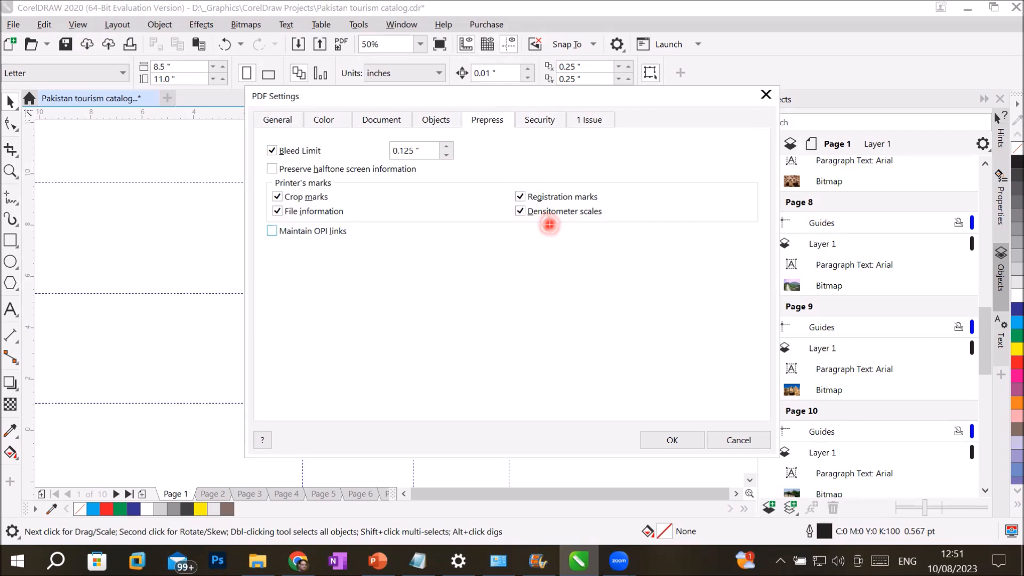
left_click(412, 151)
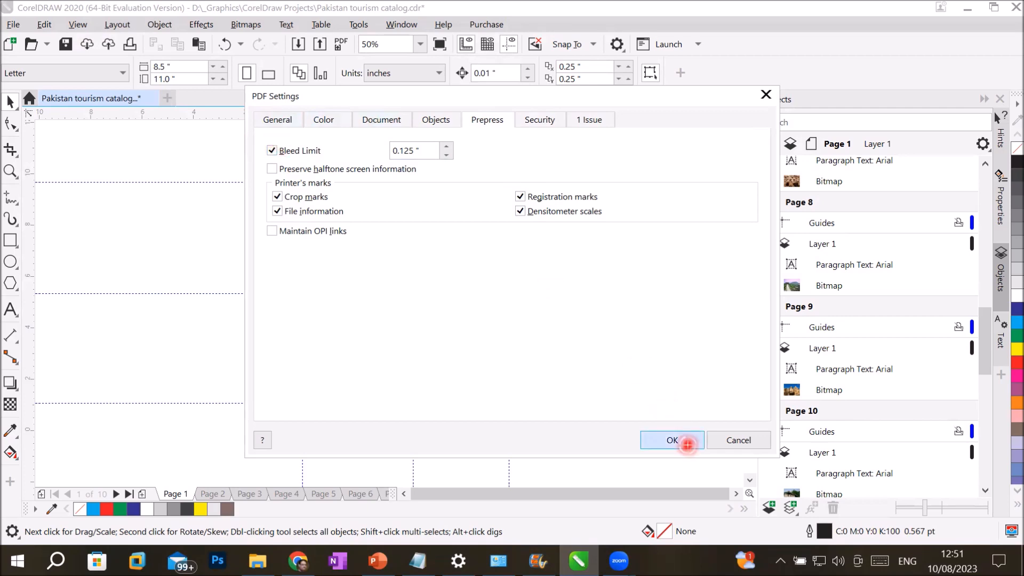
left_click(687, 442)
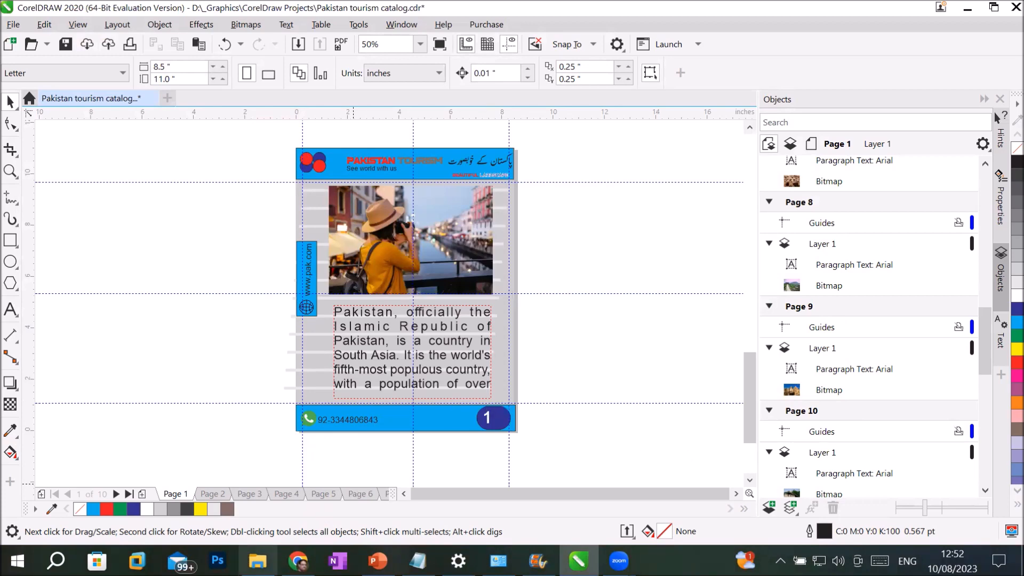
Step: Open Pakistan tourism catalog.pdf from the CorelDraw Projects folder, entering its open password
left_click(257, 559)
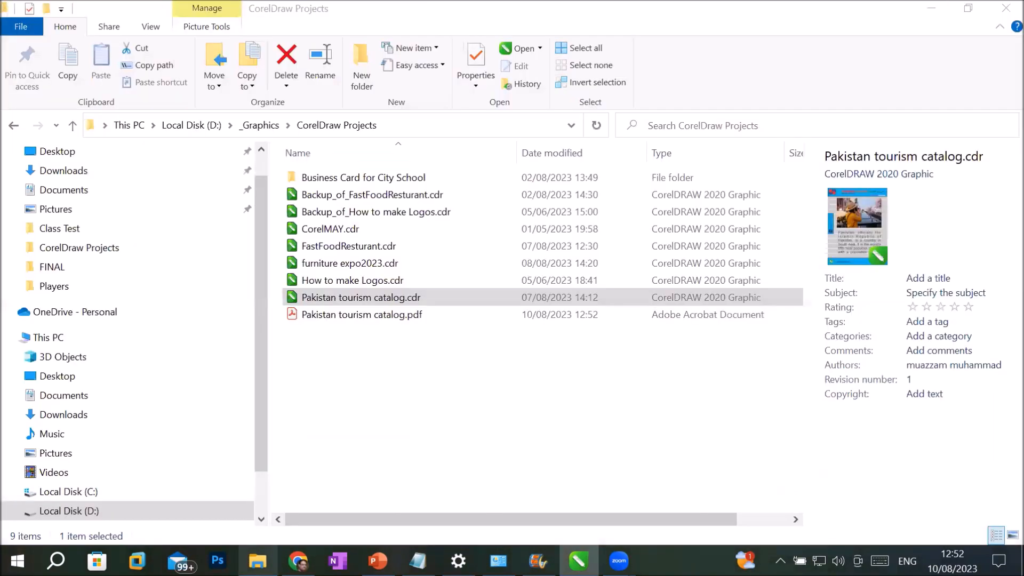
left_click(354, 315)
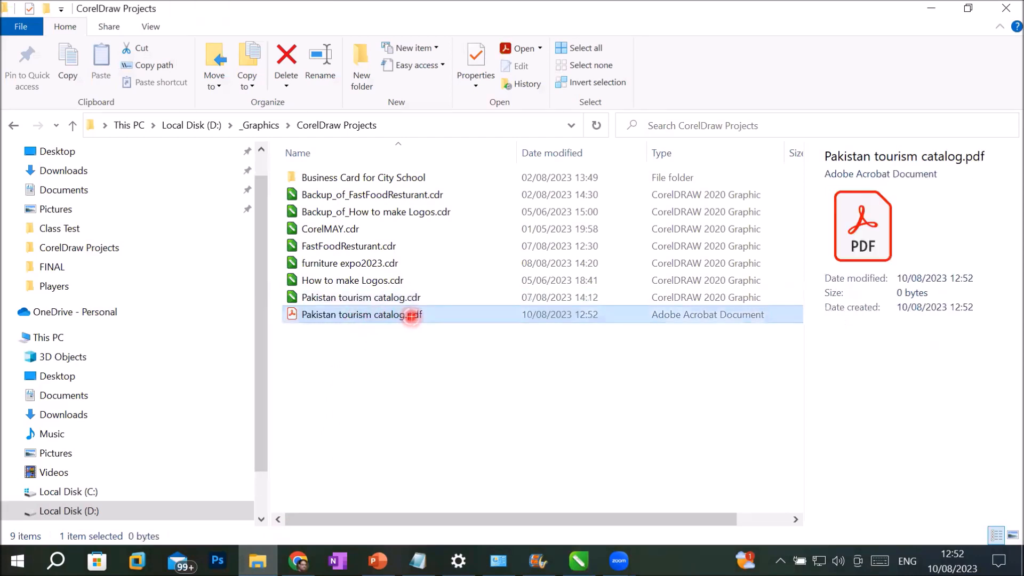
double_click(395, 321)
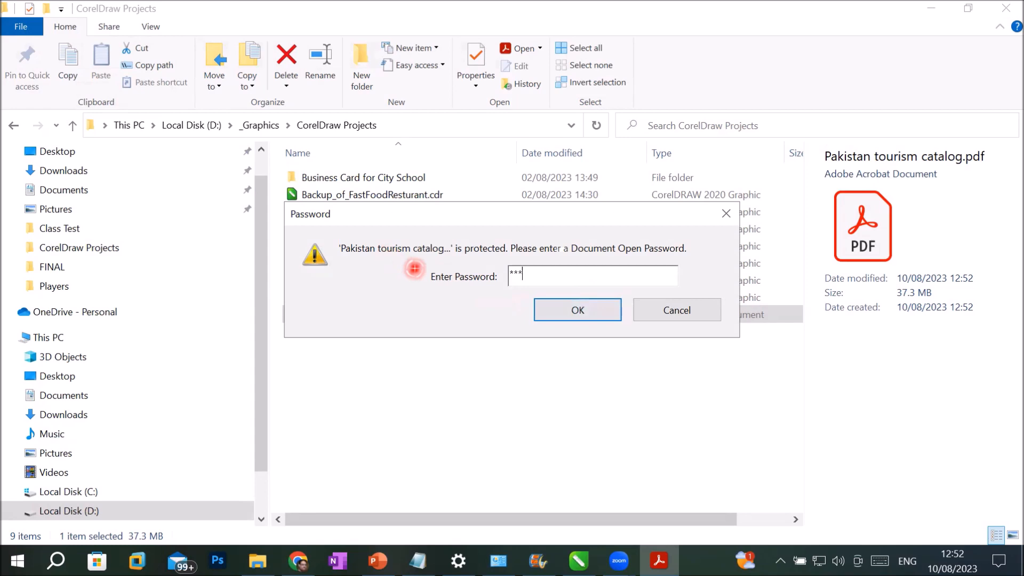
left_click(570, 313)
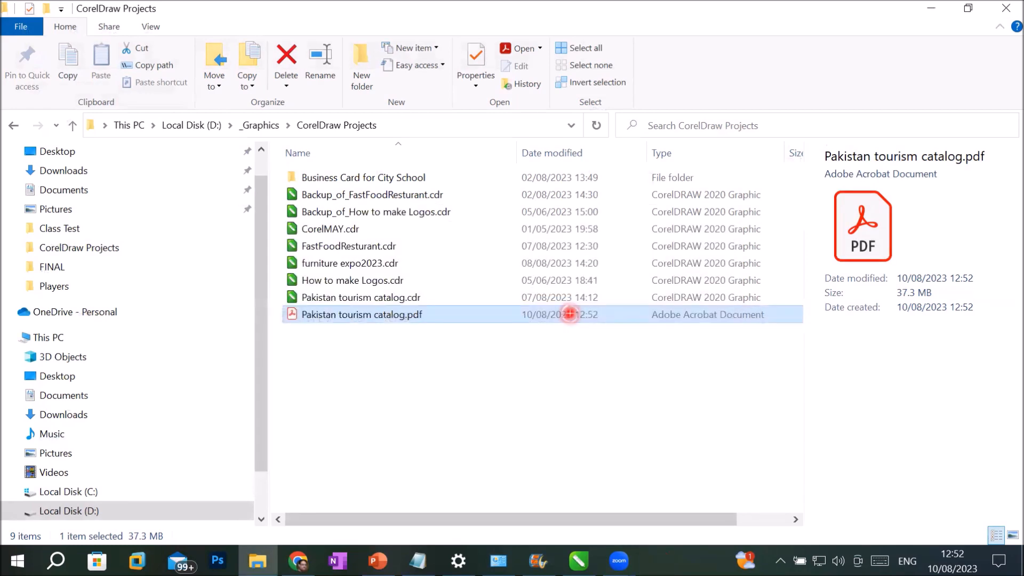
double_click(570, 314)
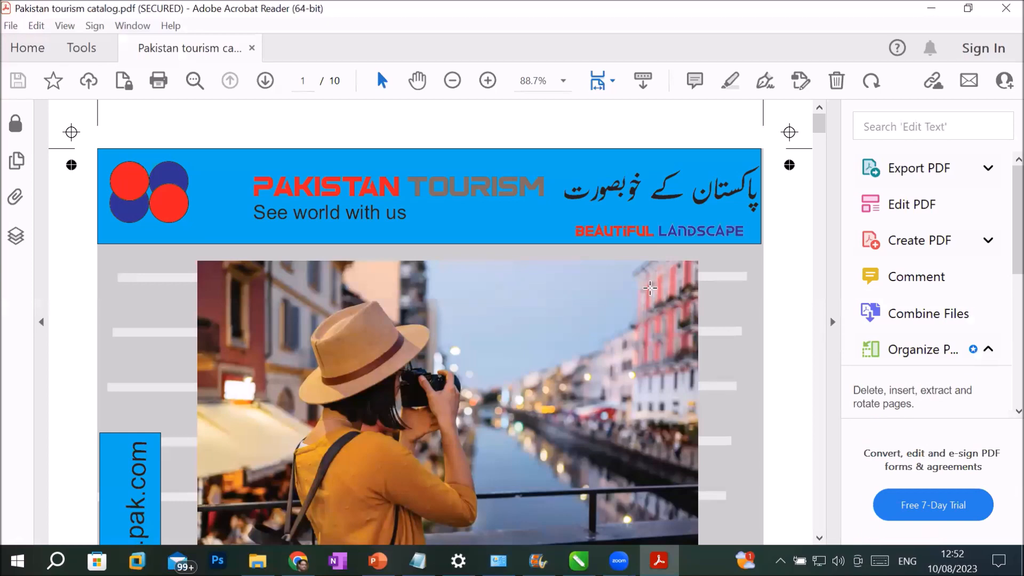
Step: Hide the Tools pane and move down page 1 to its footer and printer's marks
left_click(833, 322)
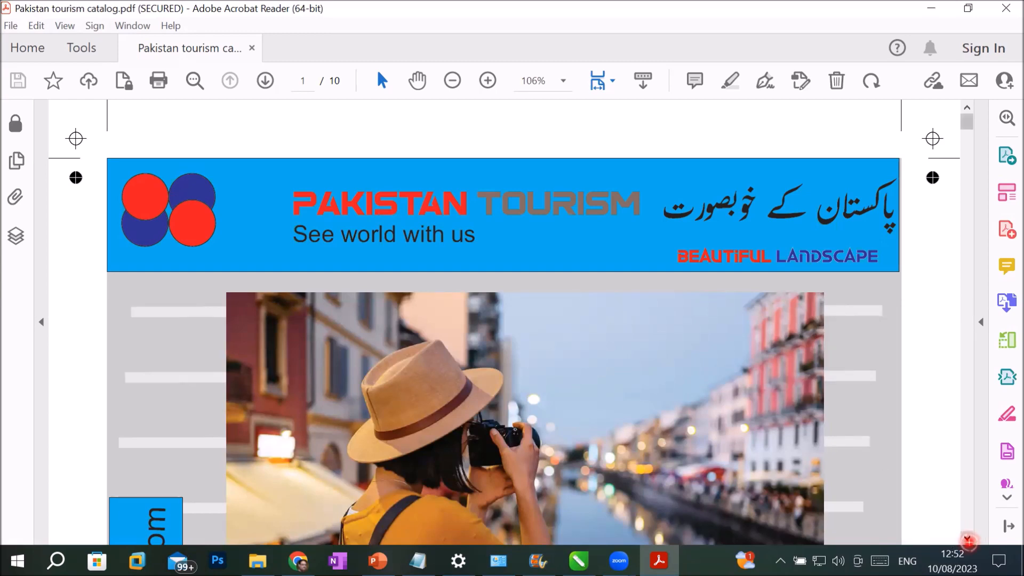
left_click(967, 539)
left_click(968, 541)
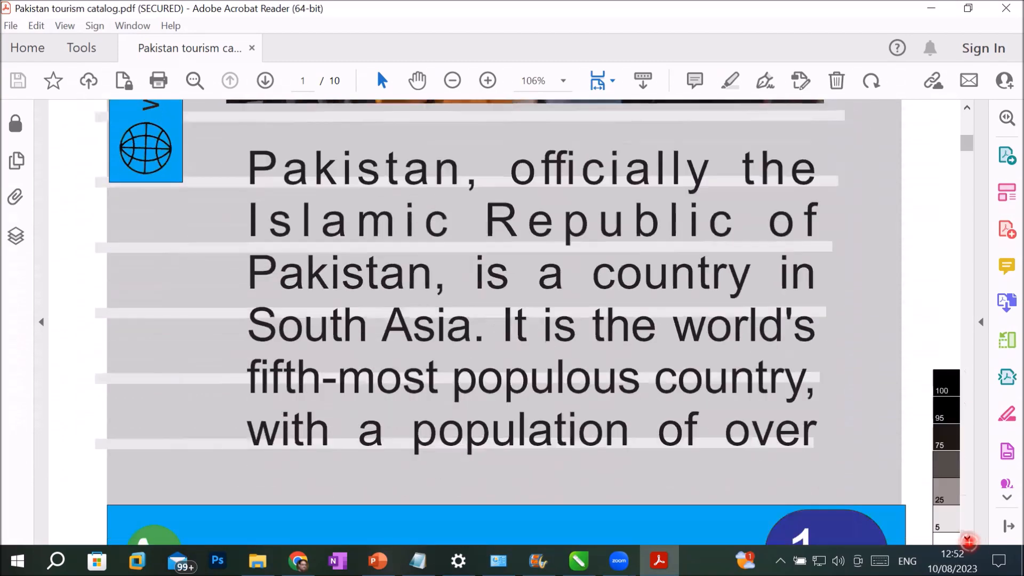
left_click(967, 540)
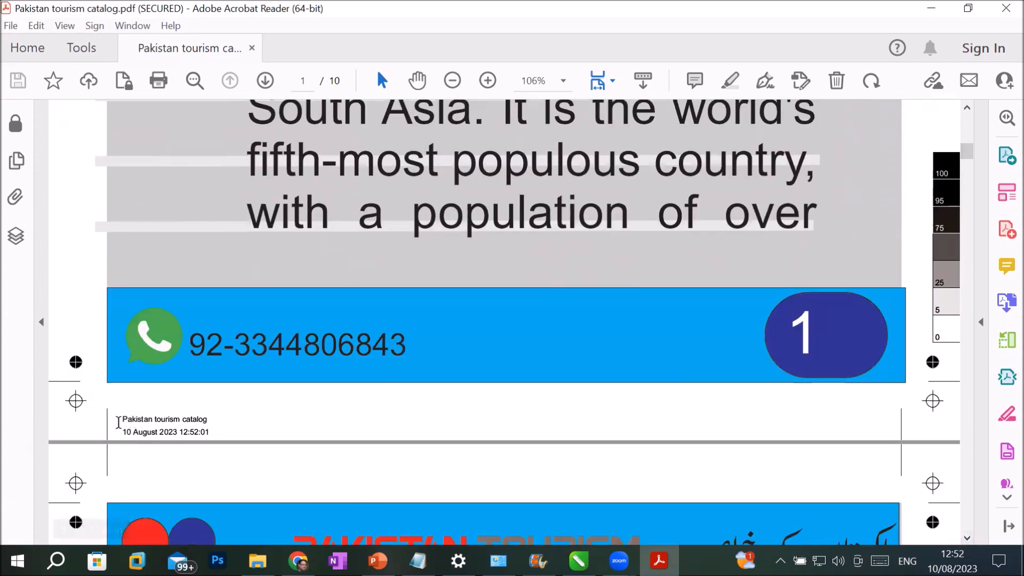
Step: Select the footer's file-information and export date text, then scroll on to page 2
left_click_drag(120, 419, 218, 419)
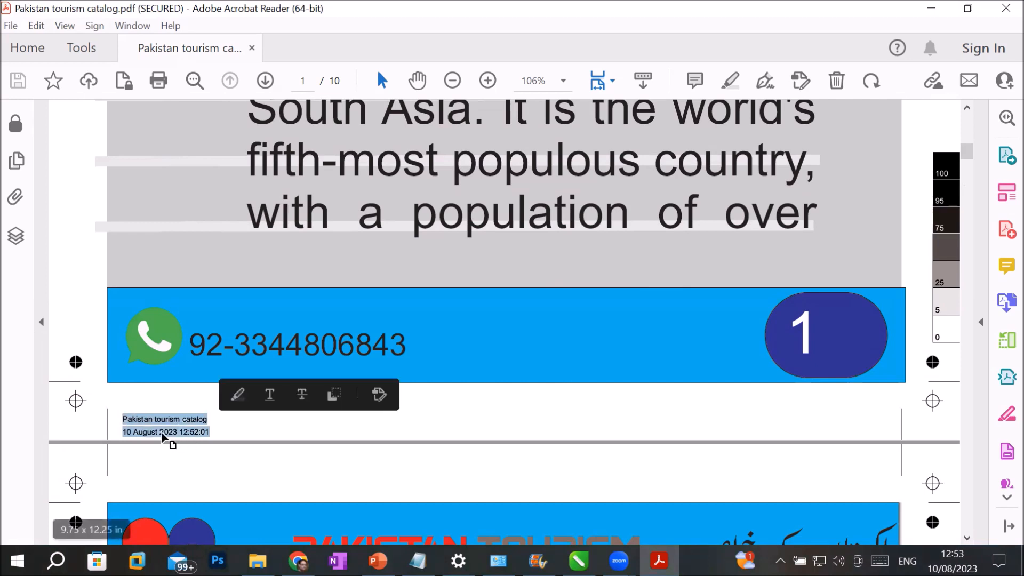
left_click(129, 433)
left_click_drag(120, 432, 206, 433)
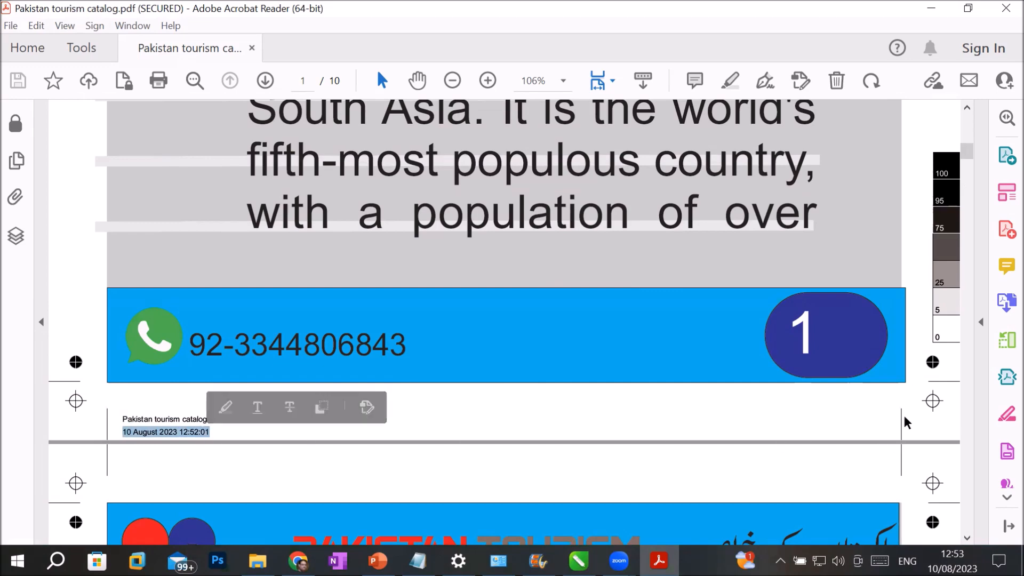
scroll(756, 366, "down", 3)
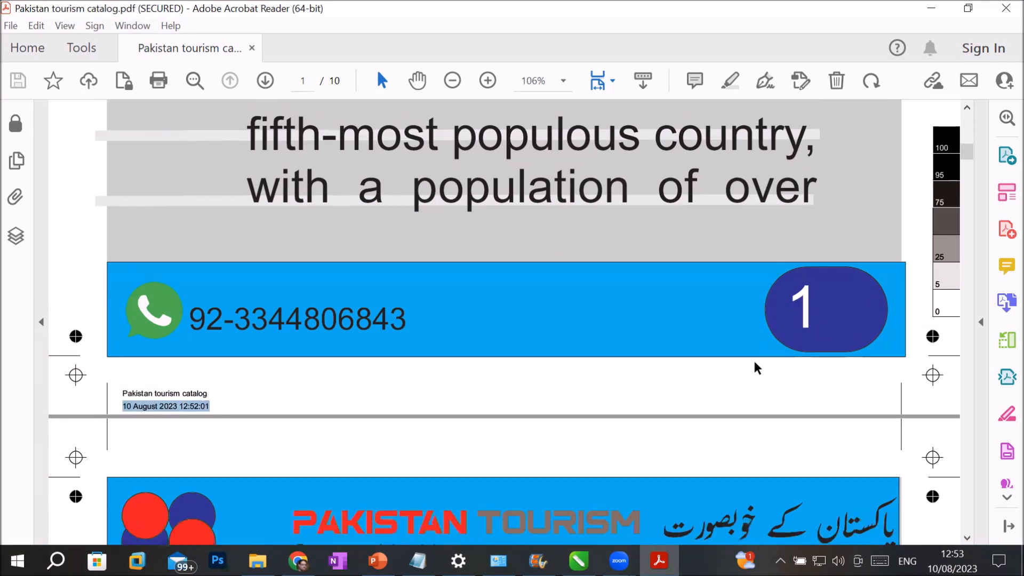
scroll(756, 367, "down", 12)
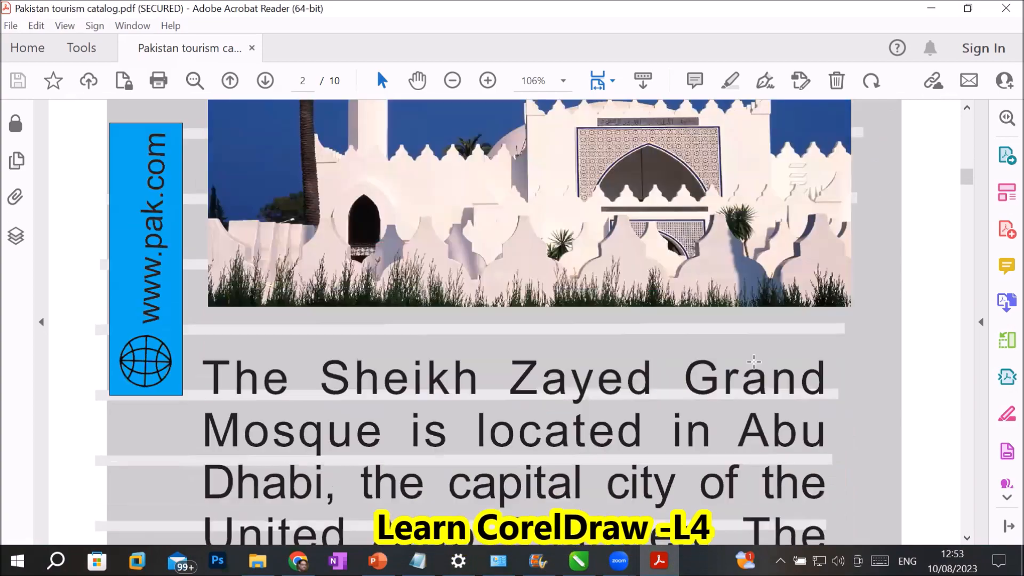
Step: Zoom the secured PDF out to 1%, then back in to 6.25% to show all ten pages
scroll(753, 361, "down", 3)
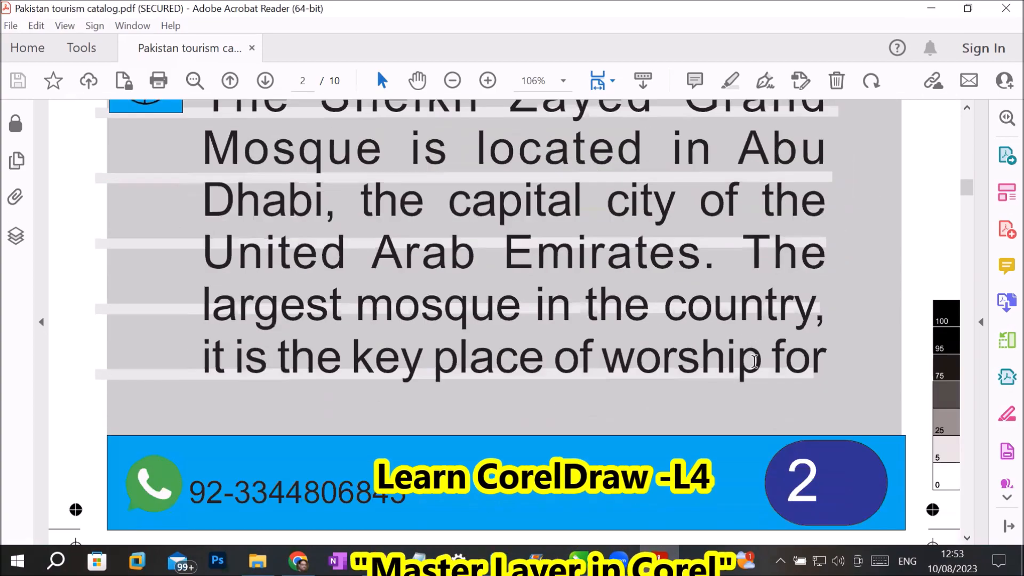
left_click(451, 81)
left_click(451, 81)
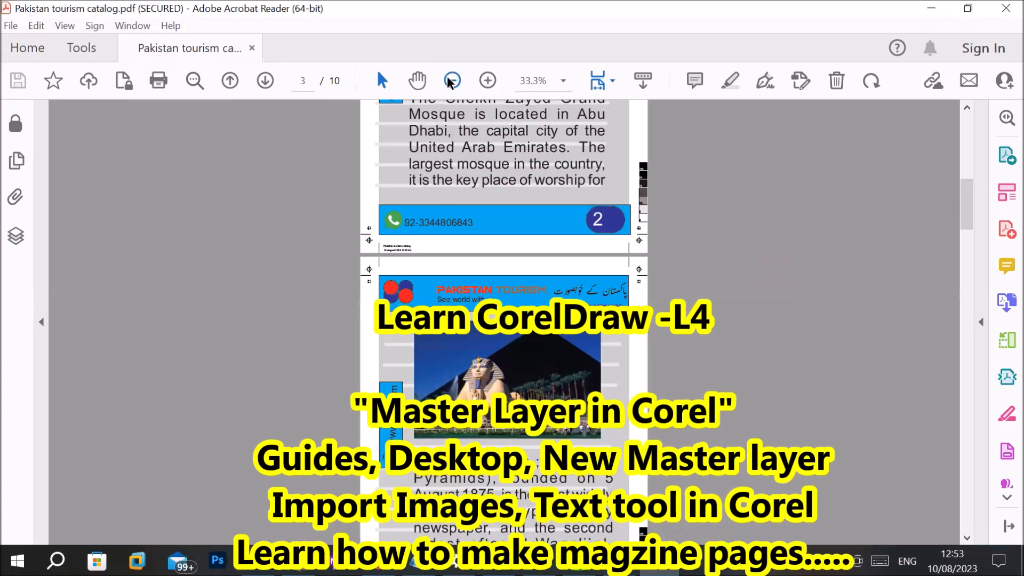
left_click(451, 81)
left_click(451, 81)
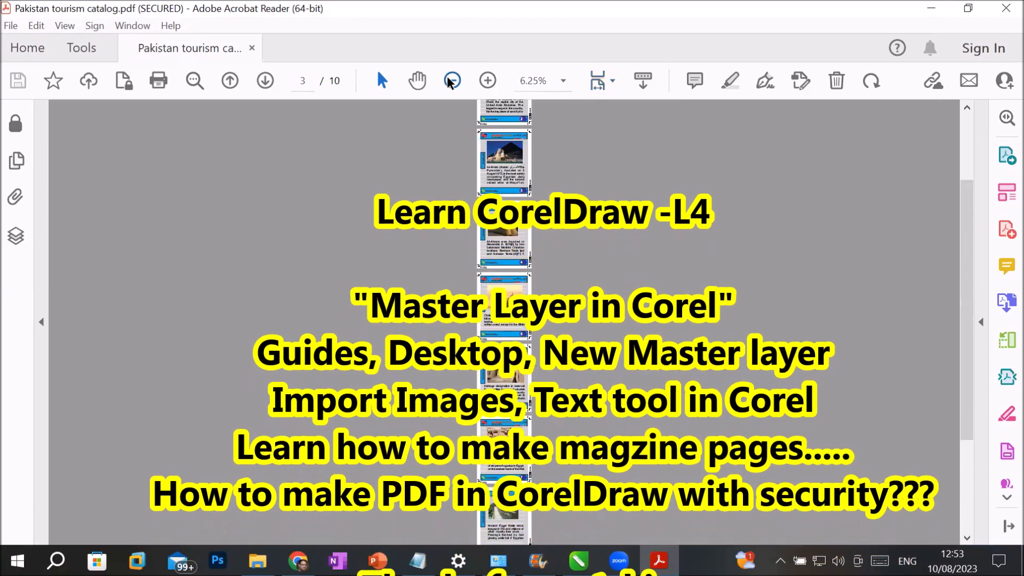
left_click(451, 81)
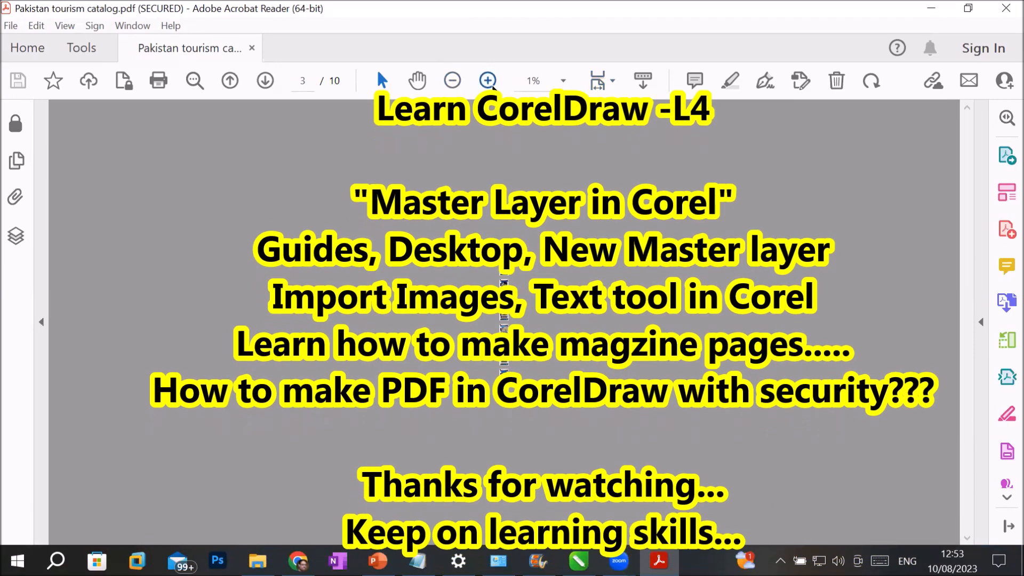
left_click(489, 82)
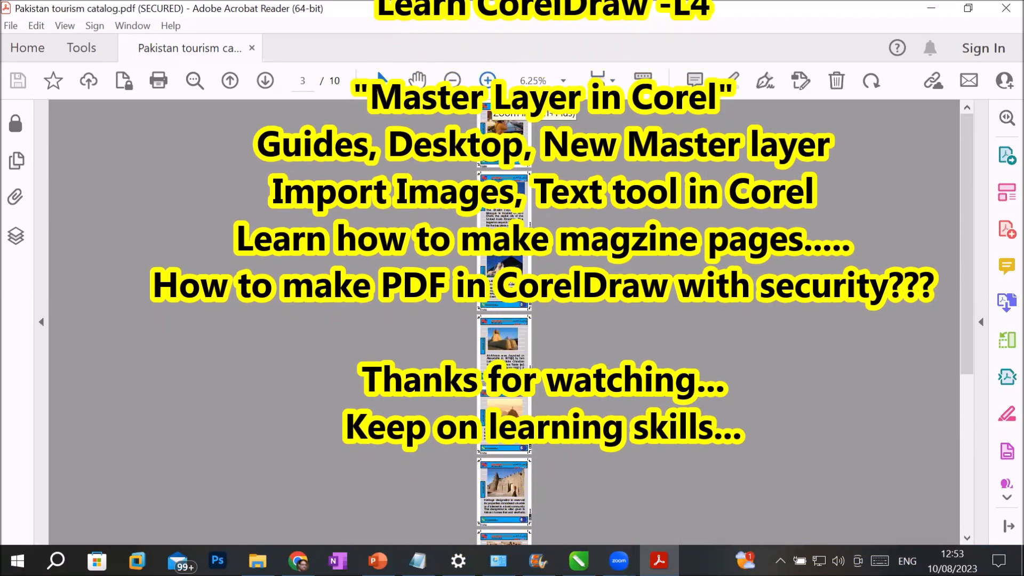